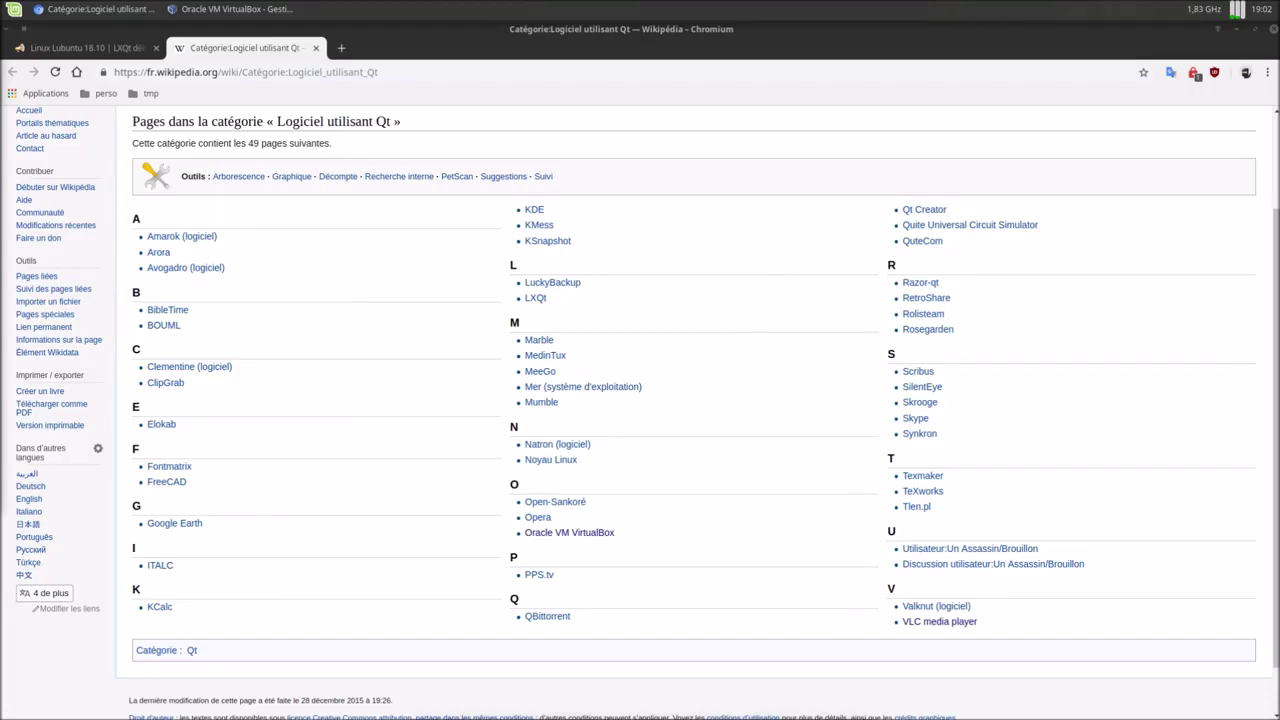
- Open the VLC media player article in a new tab and preview the Qt link in its infobox
right_click(920, 625)
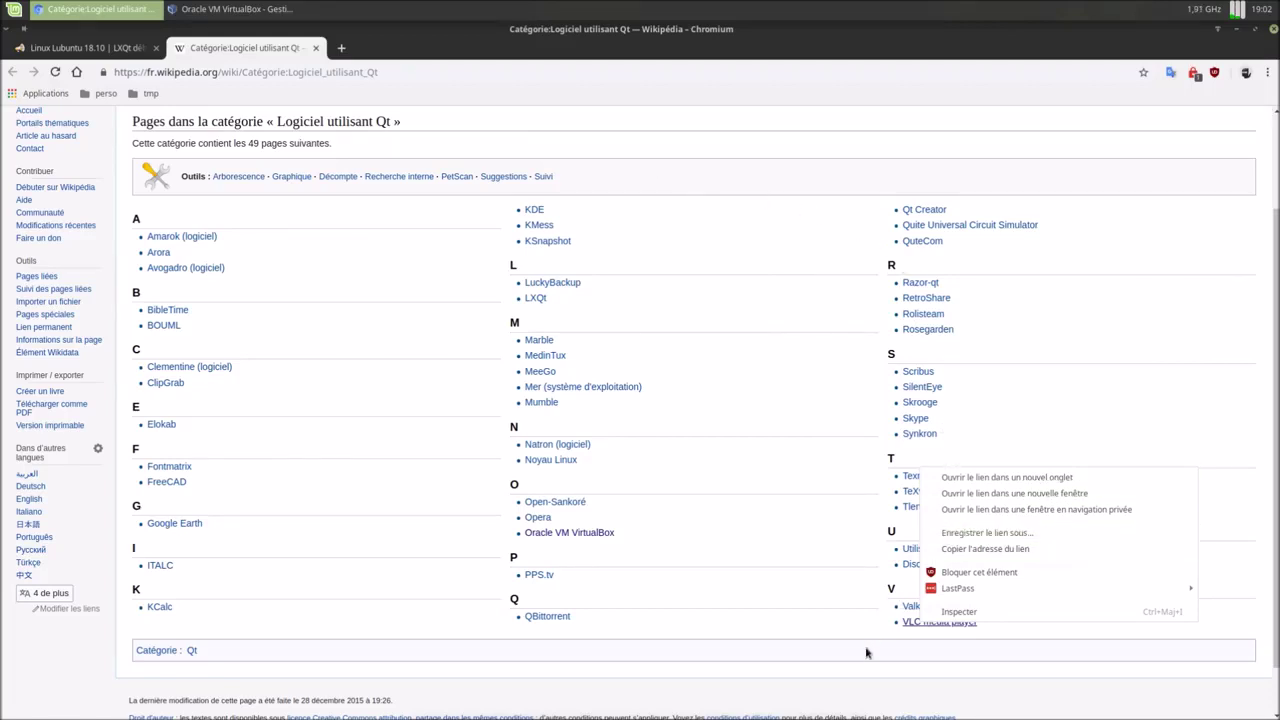
right_click(937, 624)
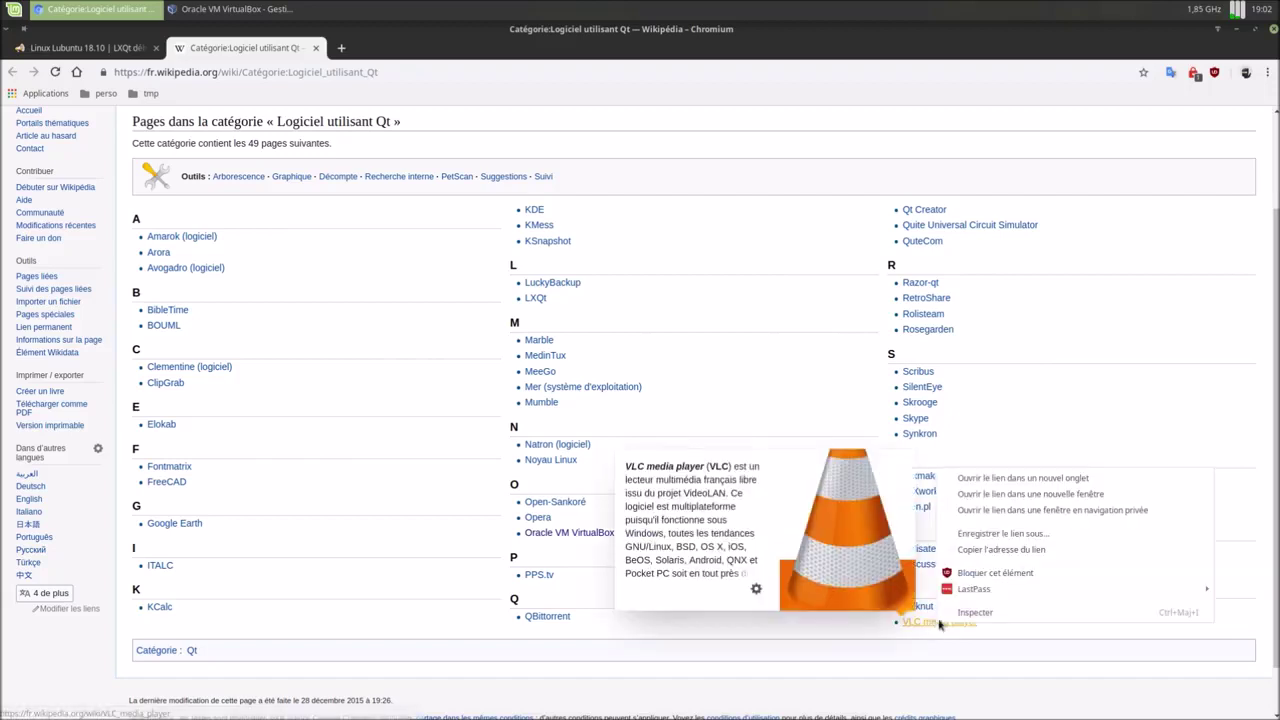
left_click(957, 479)
left_click(410, 48)
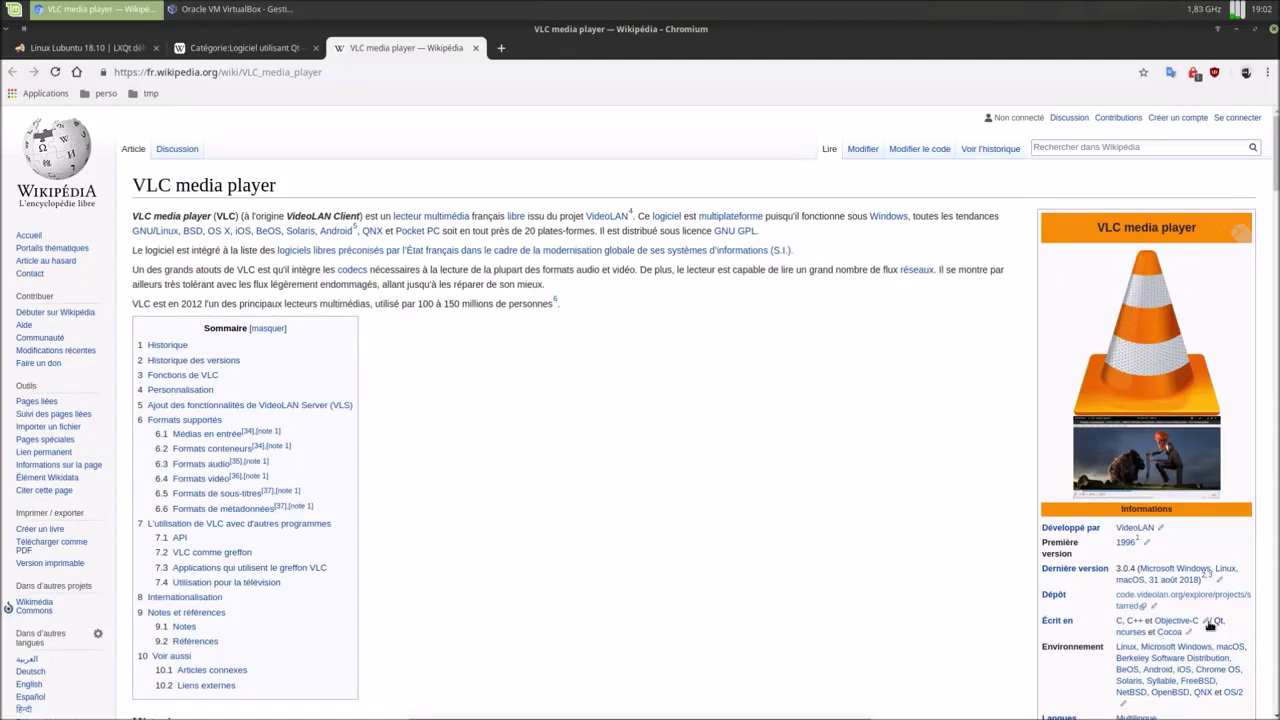
mouse_move(1220, 624)
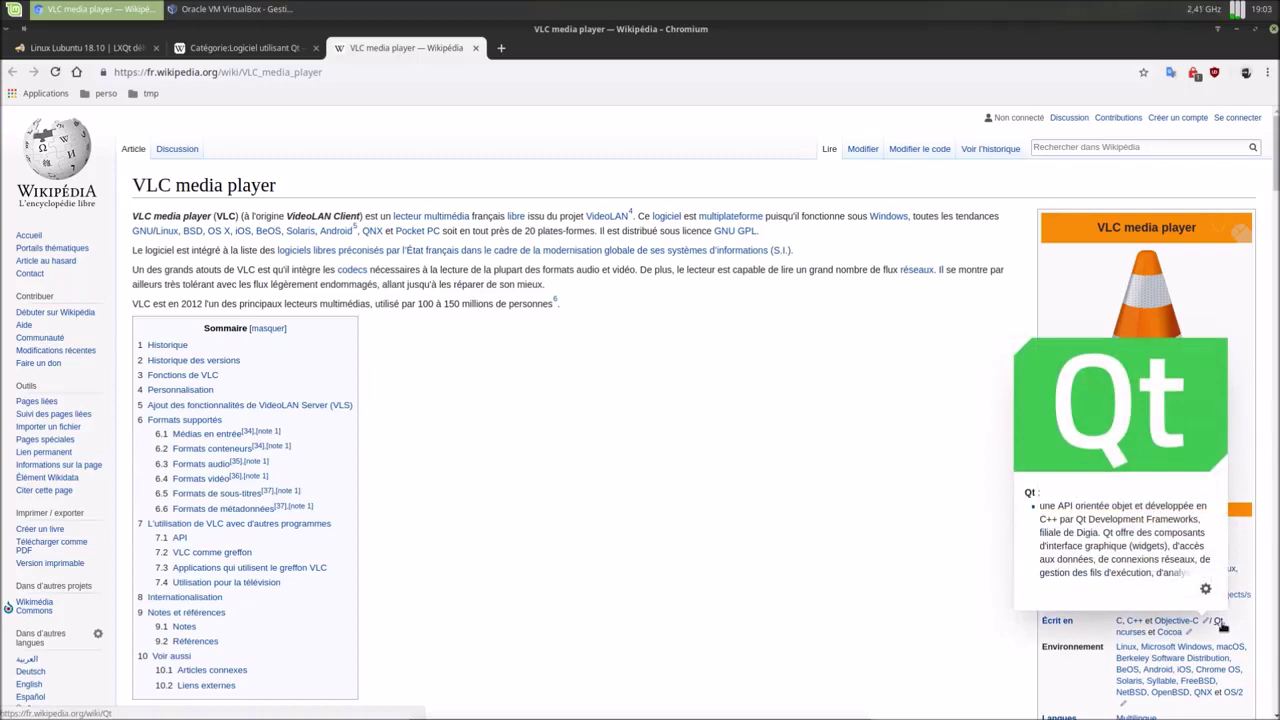
- Open the Oracle VM VirtualBox article from the Qt software category in a new tab and preview its Qt link
left_click(240, 48)
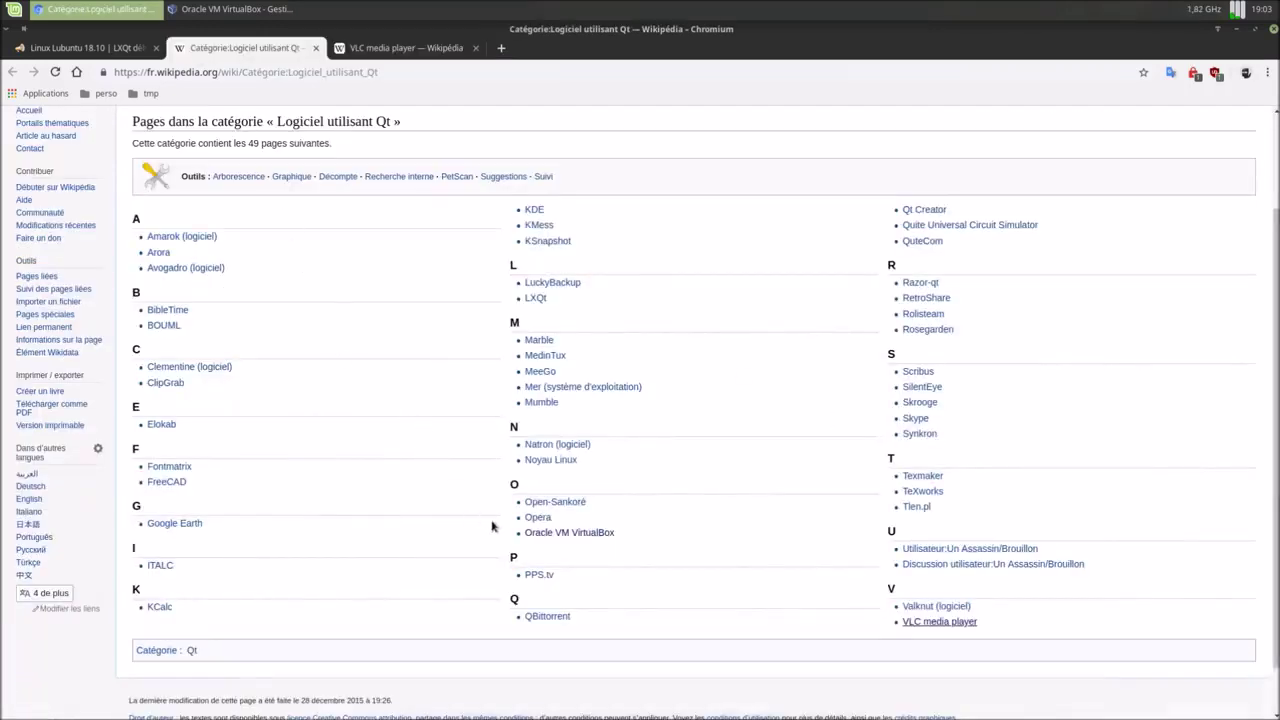
right_click(556, 532)
left_click(585, 539)
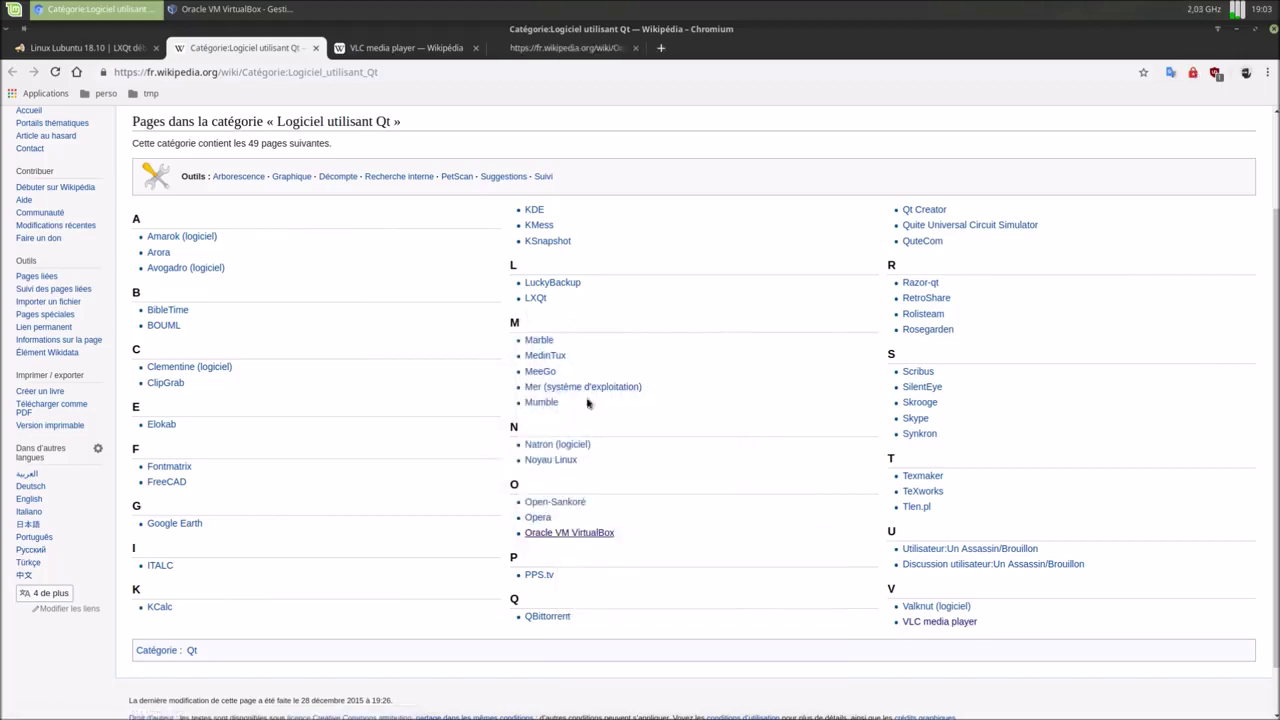
left_click(540, 48)
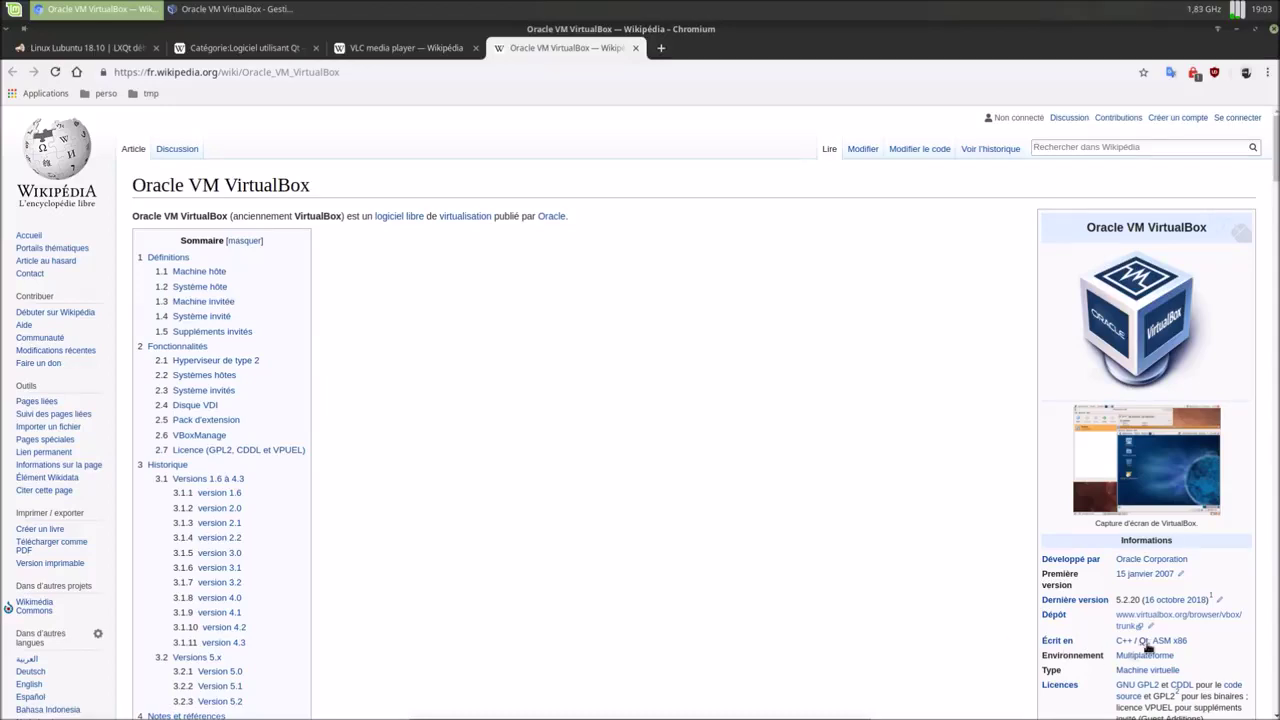
mouse_move(1148, 648)
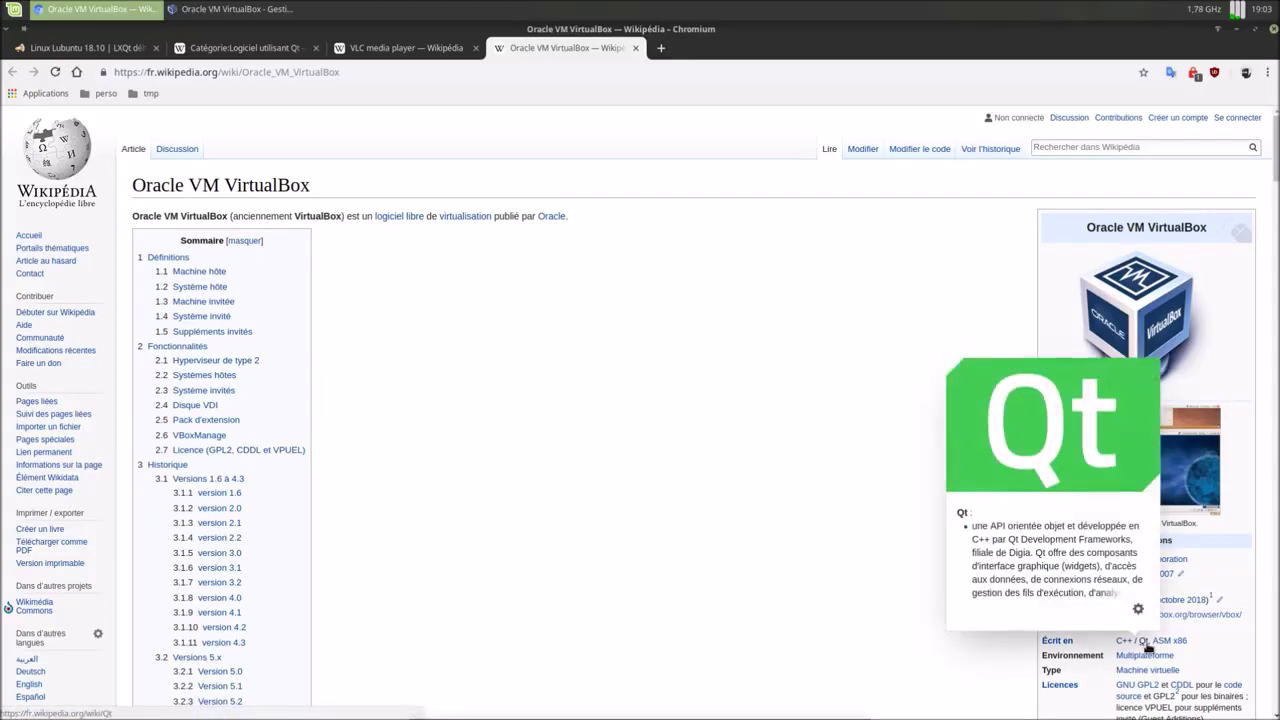
- Close the Wikipedia tabs for Oracle VM VirtualBox, VLC media player and the Qt software category
left_click(635, 47)
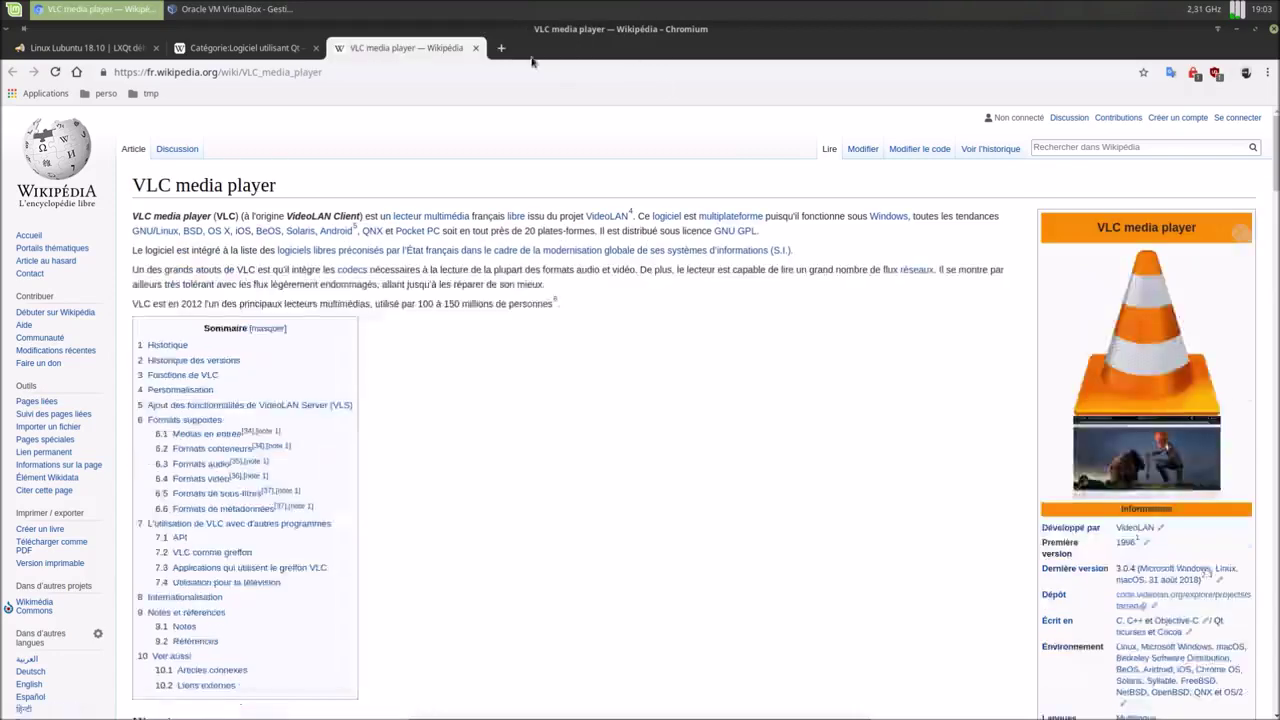
left_click(475, 47)
left_click(316, 48)
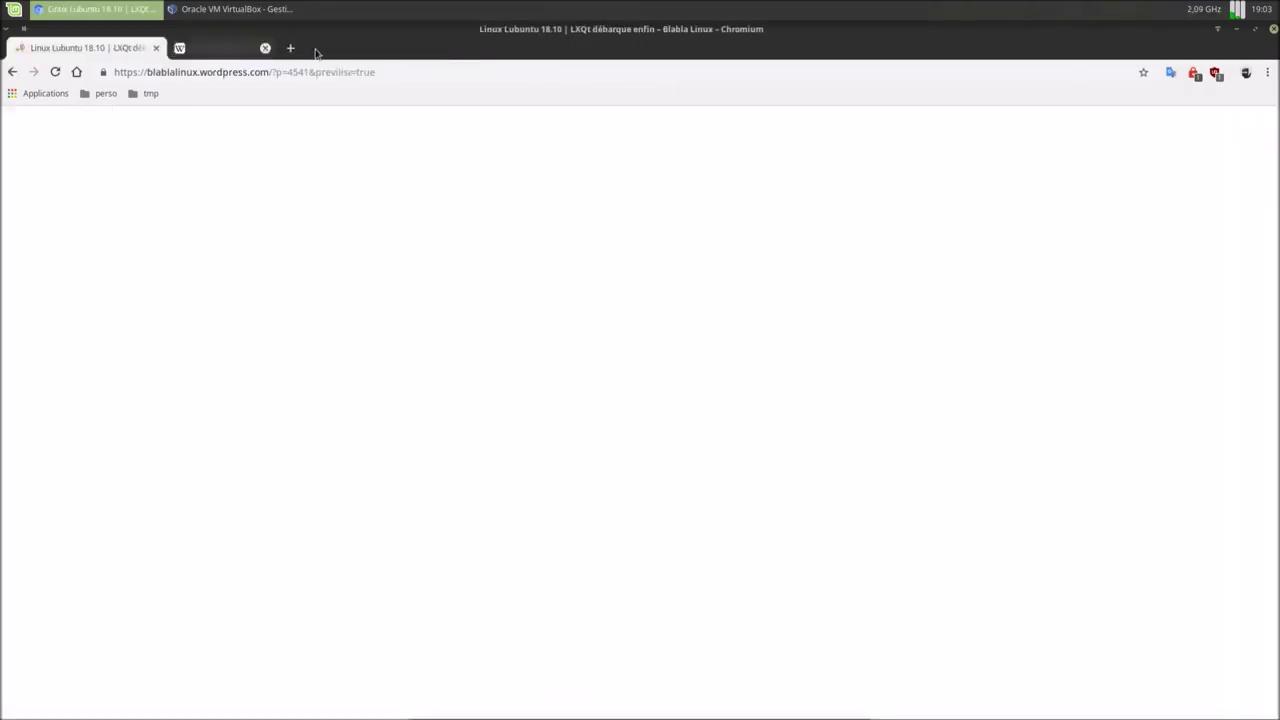
- Switch to the Oracle VM VirtualBox manager and view its About information
left_click(230, 9)
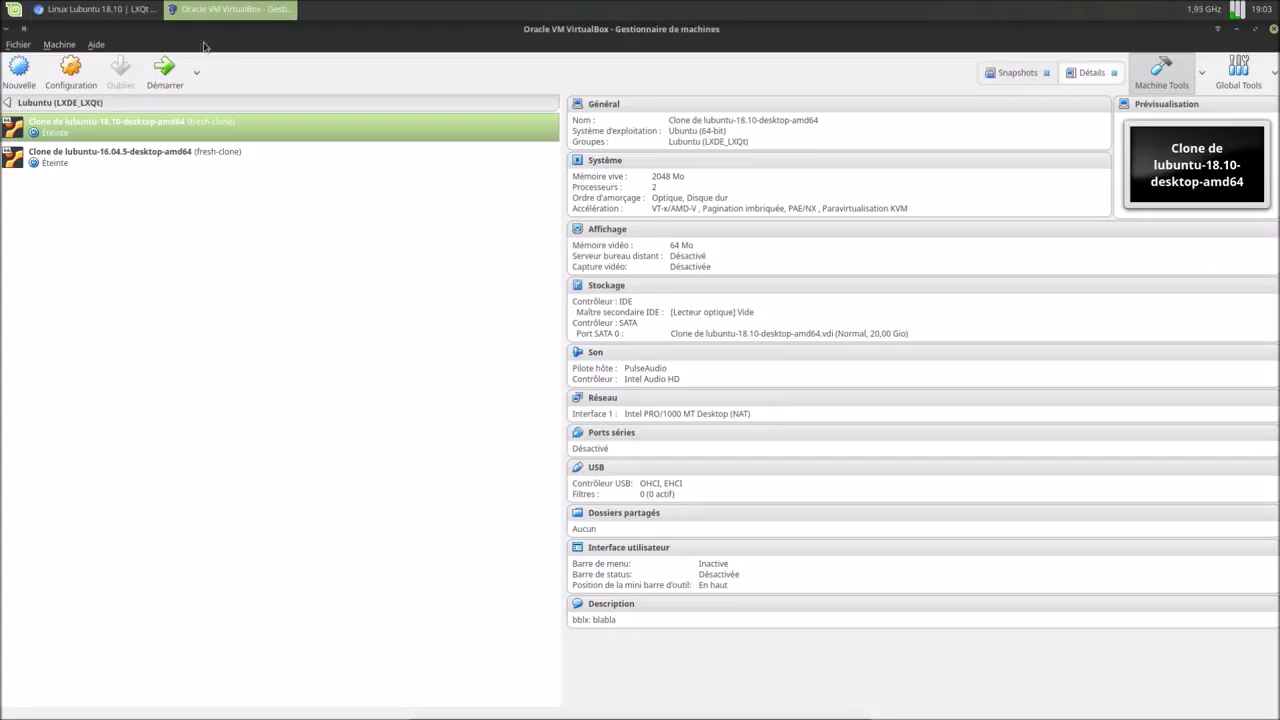
left_click(96, 44)
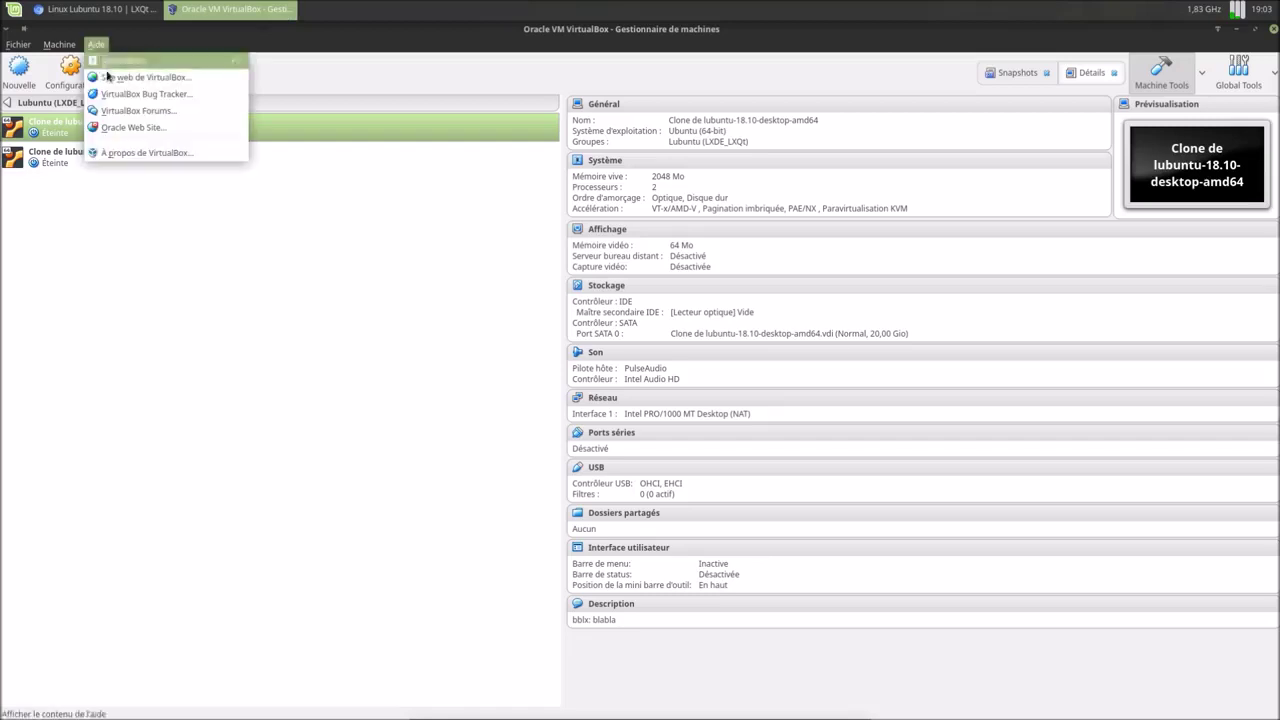
left_click(145, 152)
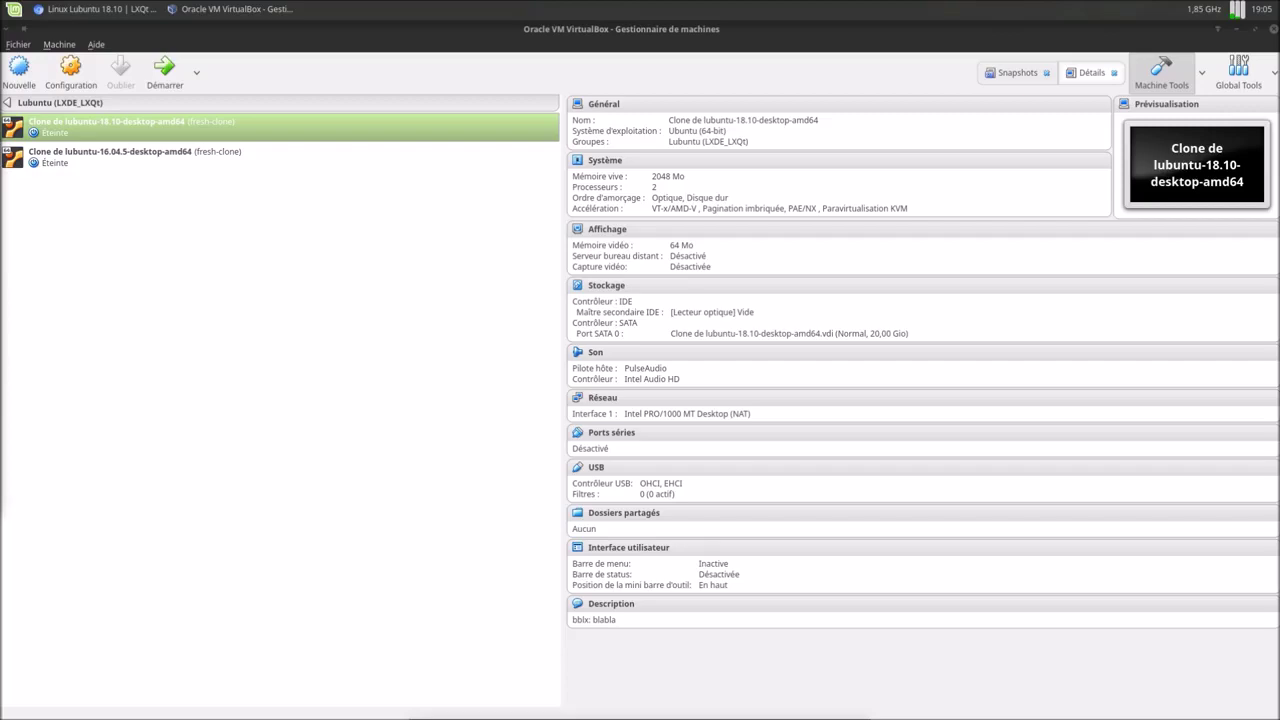
- Start both the Lubuntu 18.10 and 16.04.5 clones, and move the 18.10 window clear of the 16.04.5 one
left_click(166, 160, "shift")
key("Return")
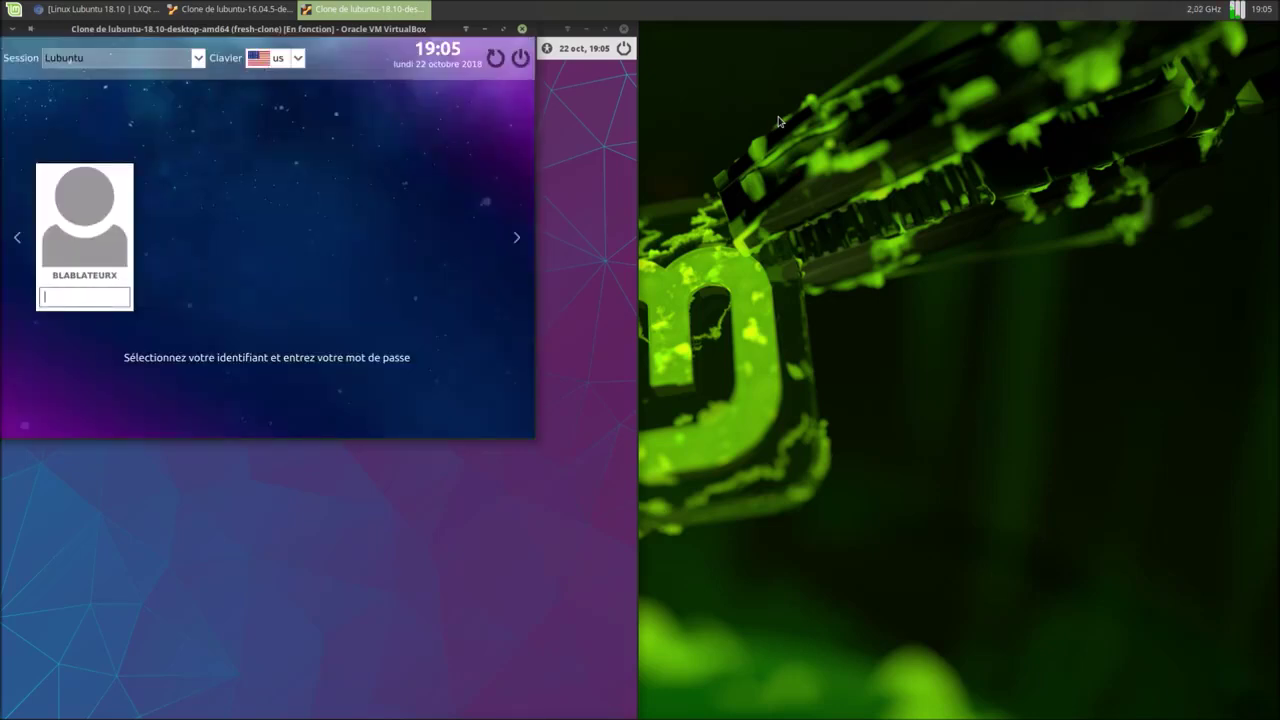
left_click_drag(385, 29, 1092, 178)
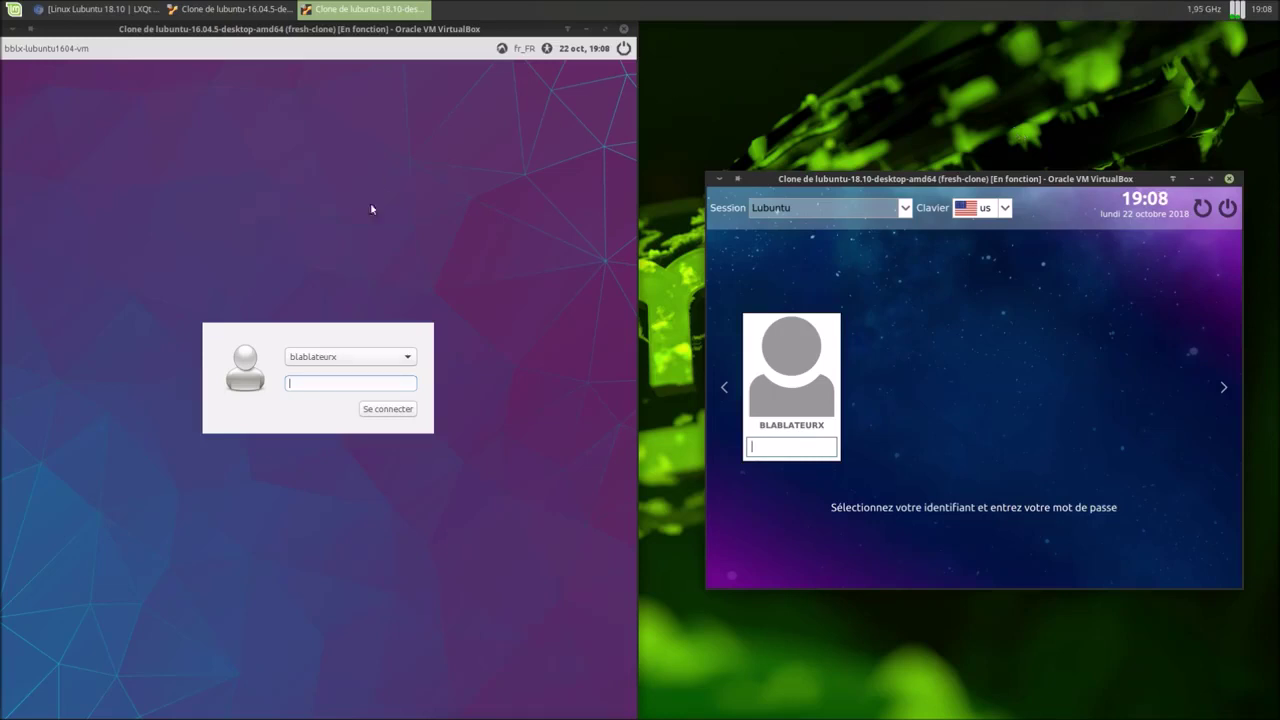
- Log in to the Lubuntu 16.04.5 virtual machine with the account password
left_click(338, 385)
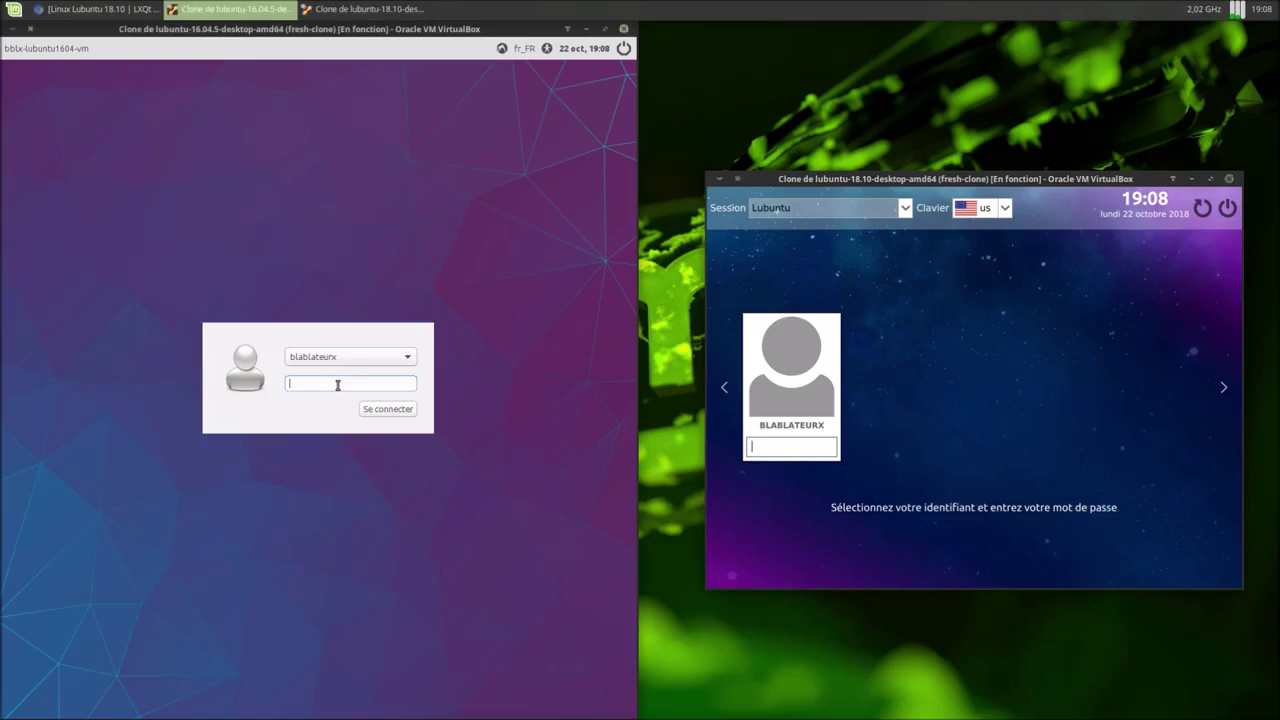
type("••••••")
key("Return")
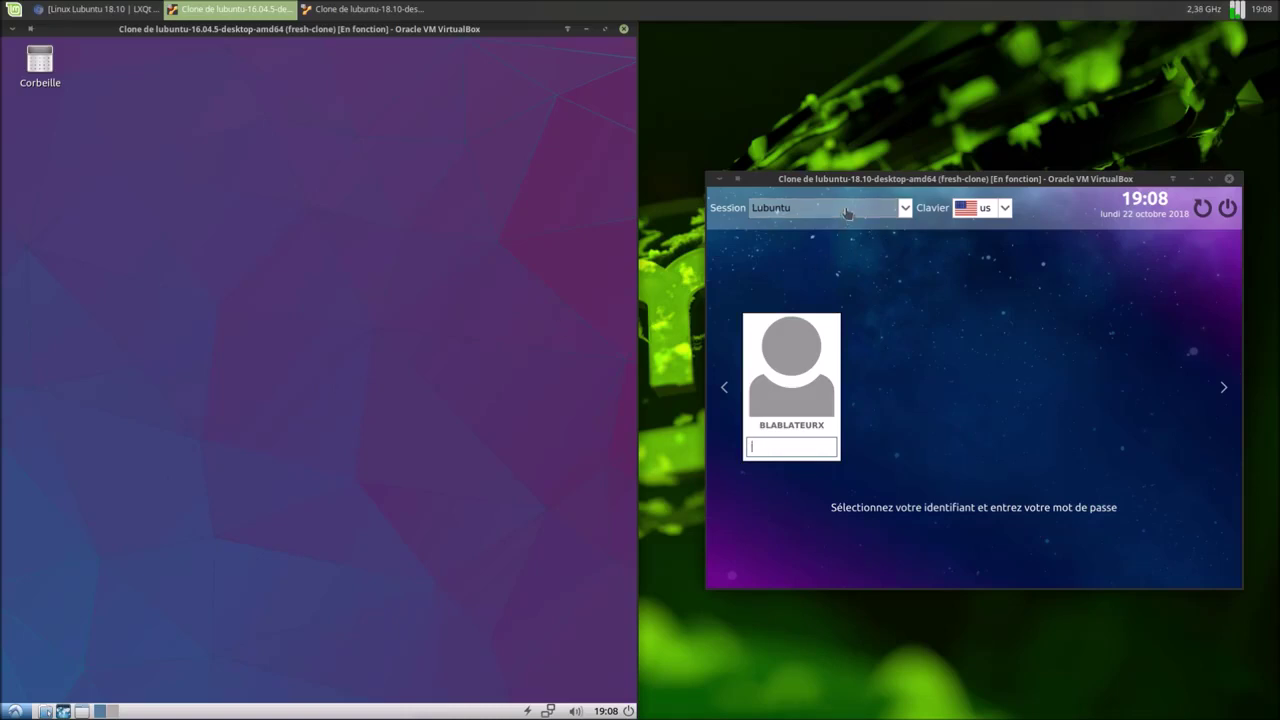
- Log in to the Lubuntu 18.10 virtual machine with the account password and tile its window beside the 16.04.5 machine
left_click(823, 448)
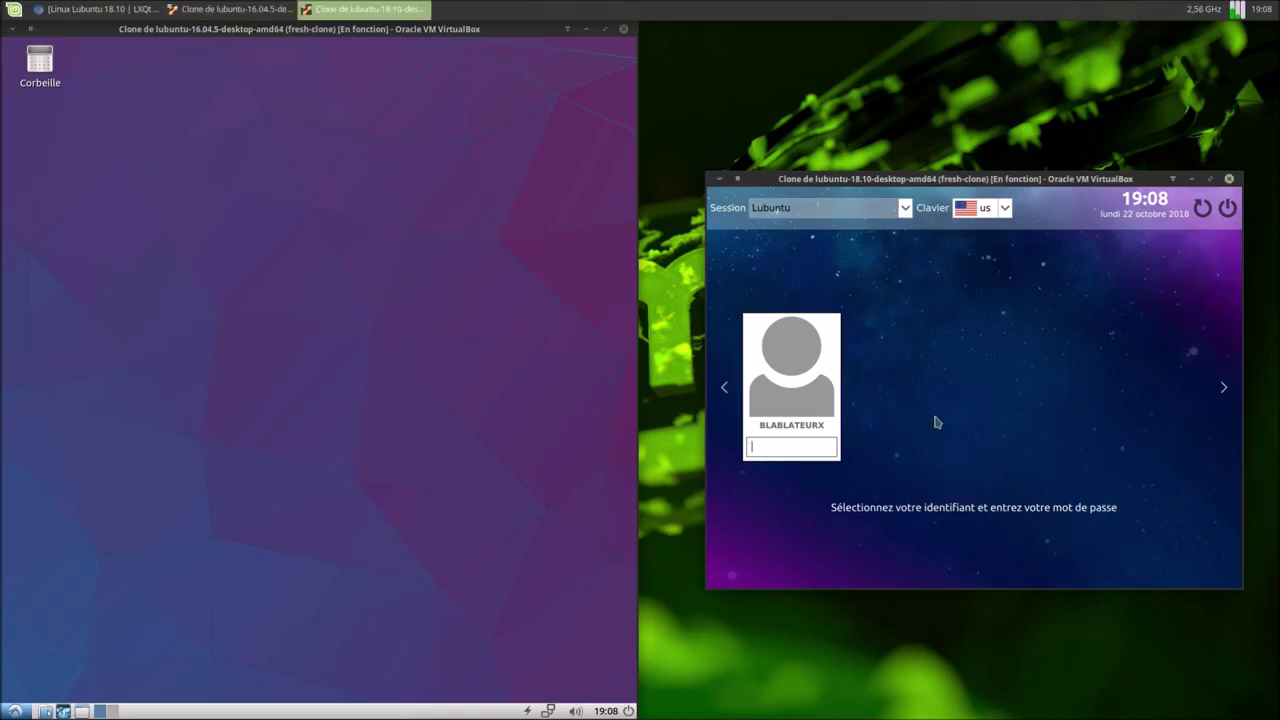
type("*******")
key("Return")
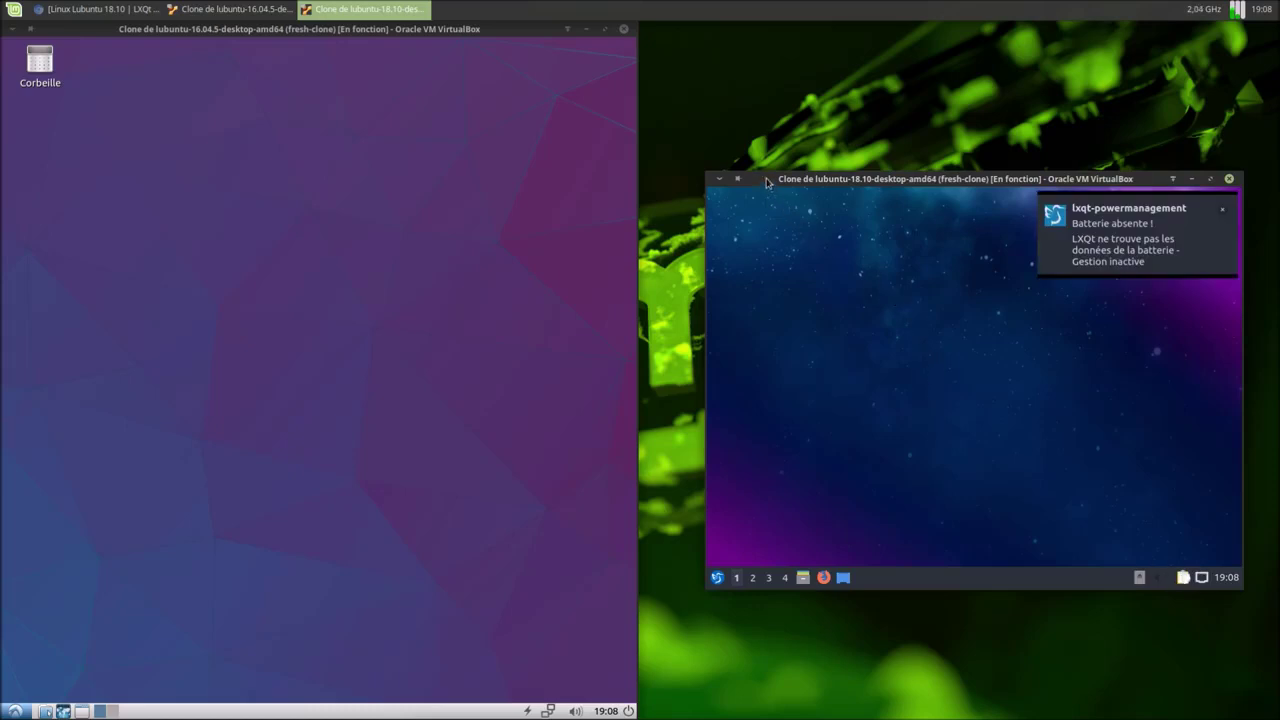
left_click_drag(767, 182, 1278, 296)
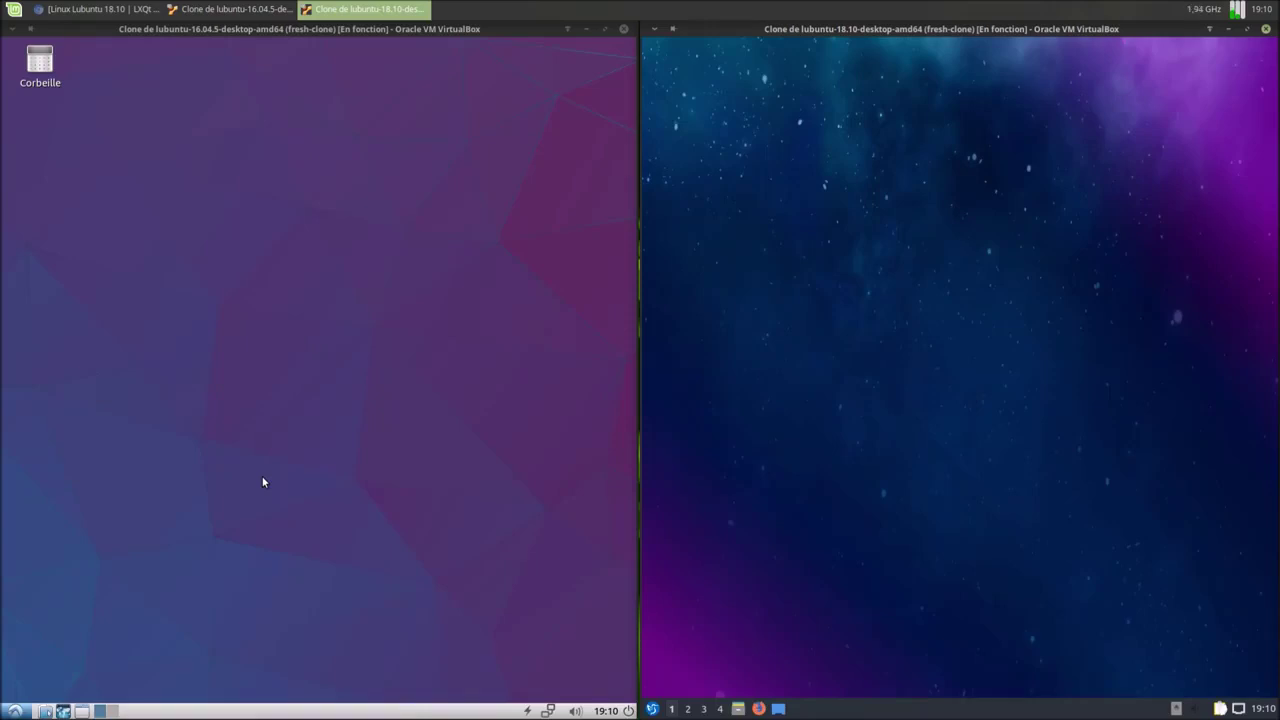
- Compare the application menus and the desktop context menus of Lubuntu 16.04.5 and 18.10, and close them
left_click(16, 711)
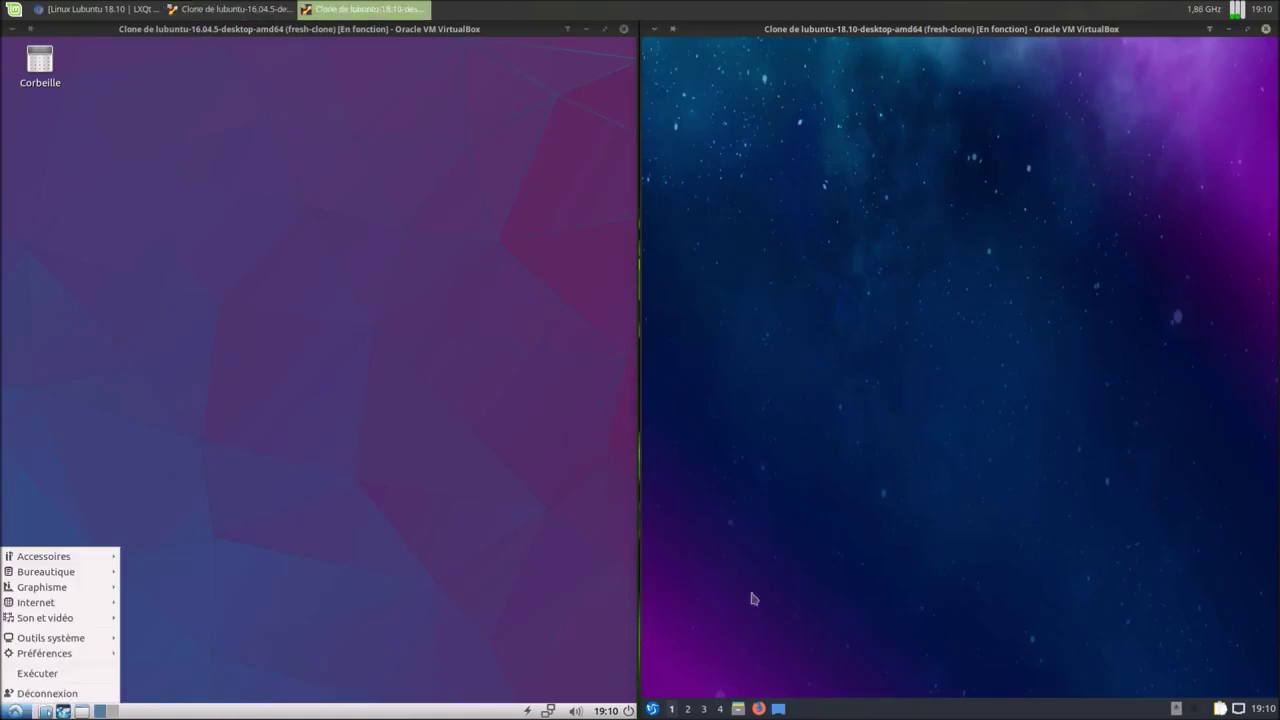
left_click(652, 709)
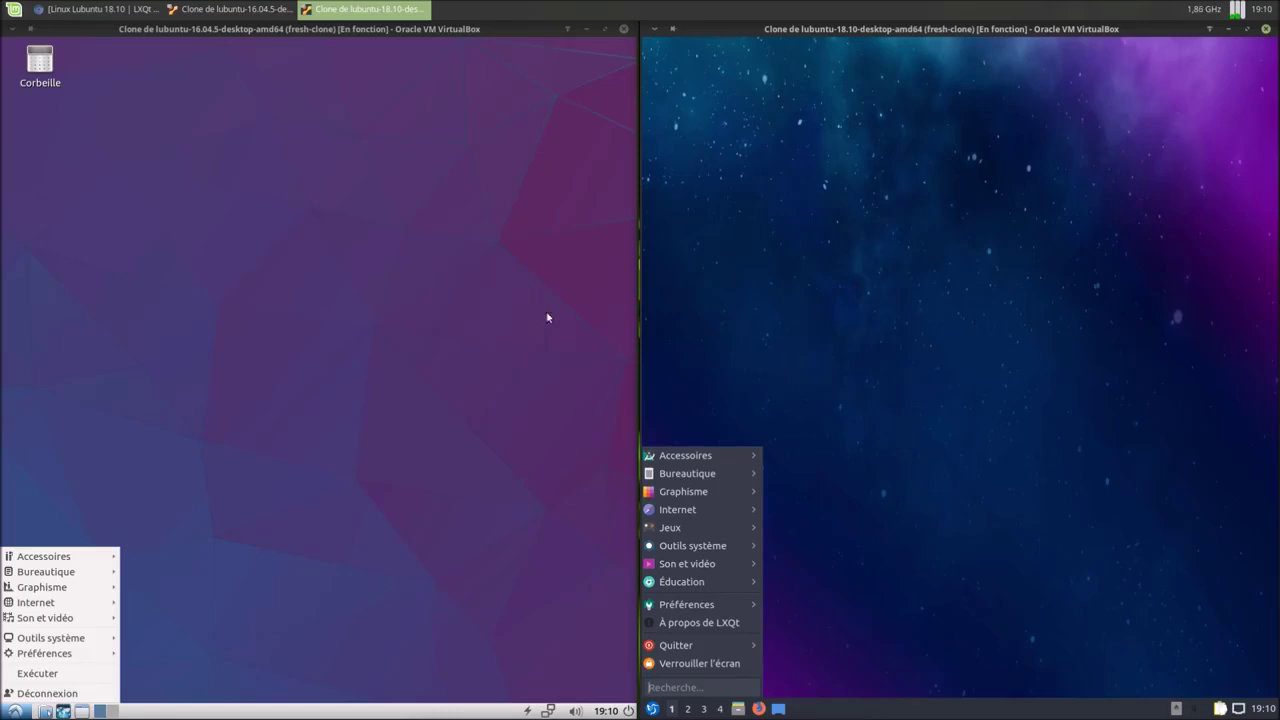
left_click(307, 297)
right_click(306, 296)
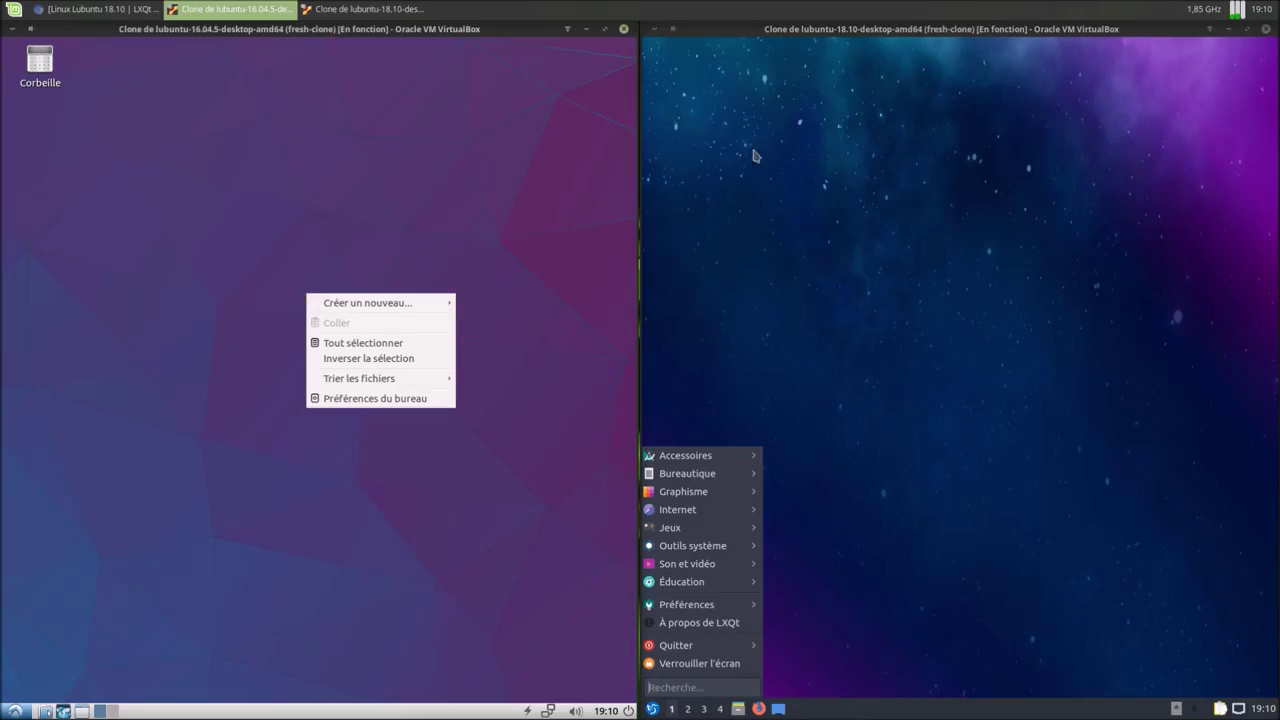
left_click(974, 179)
right_click(974, 179)
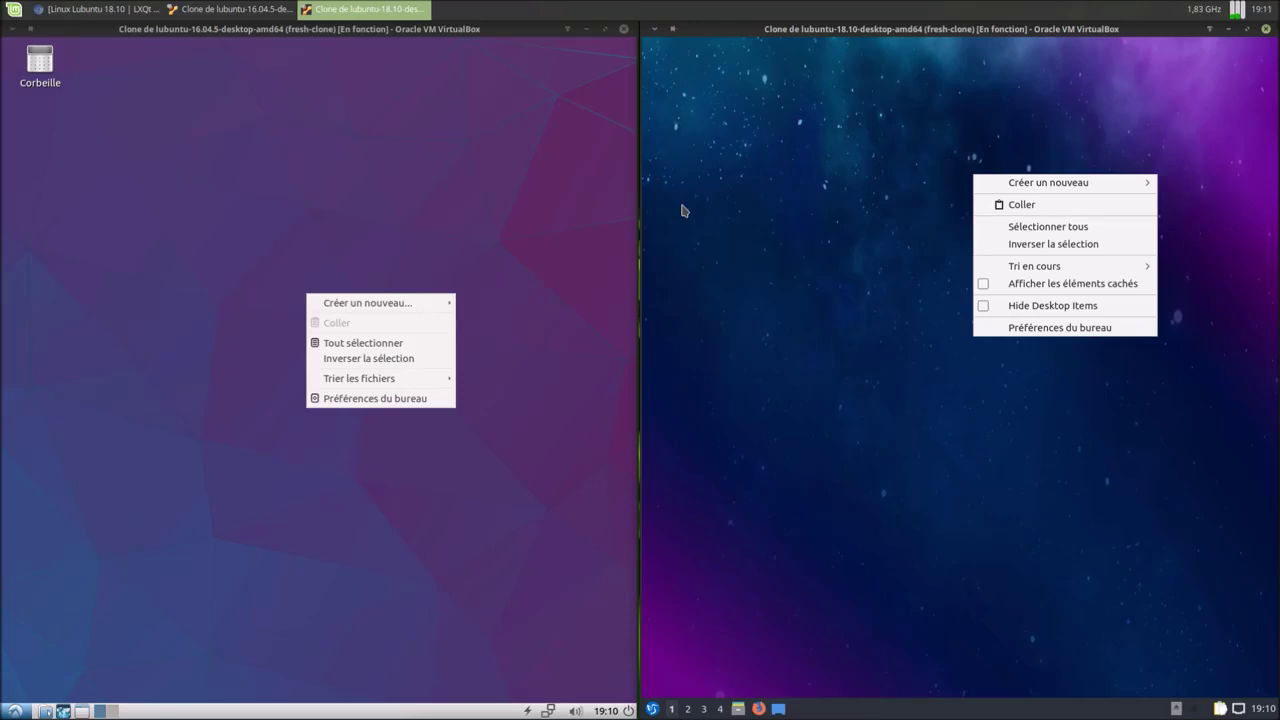
left_click(208, 281)
left_click(709, 345)
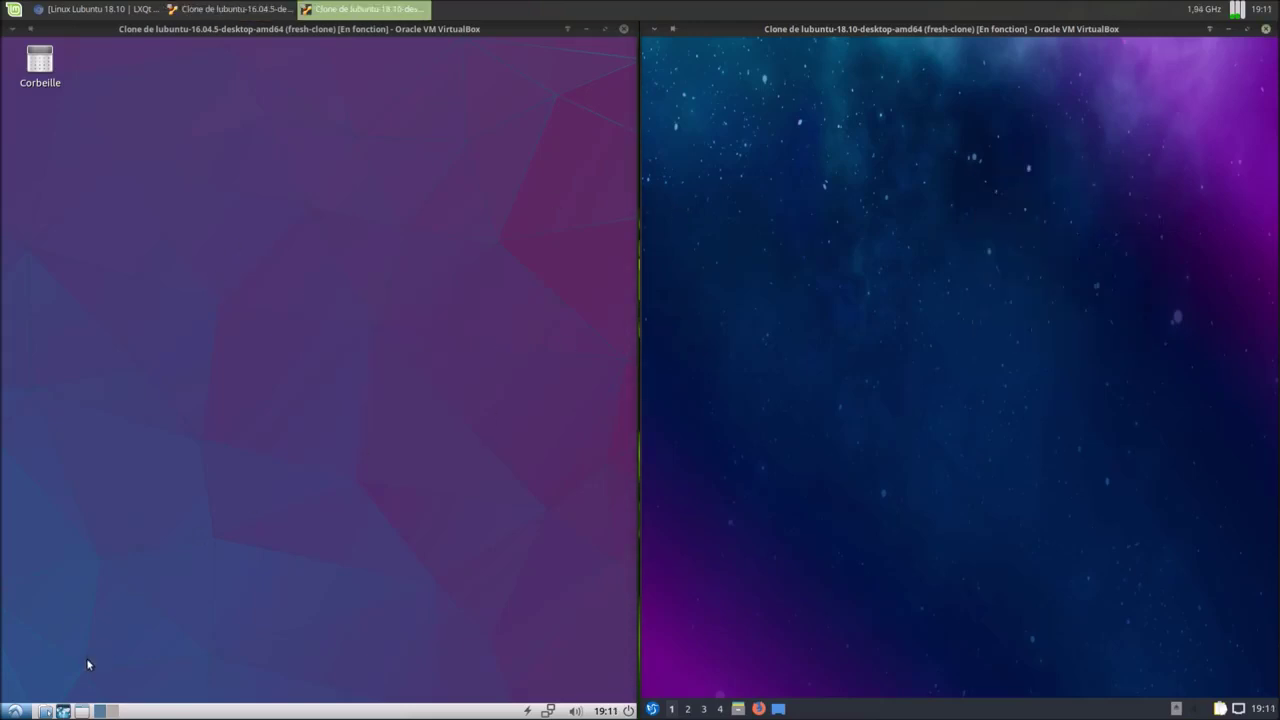
- Launch LXTerminal in the Lubuntu 16.04.5 virtual machine
left_click(14, 711)
mouse_move(55, 643)
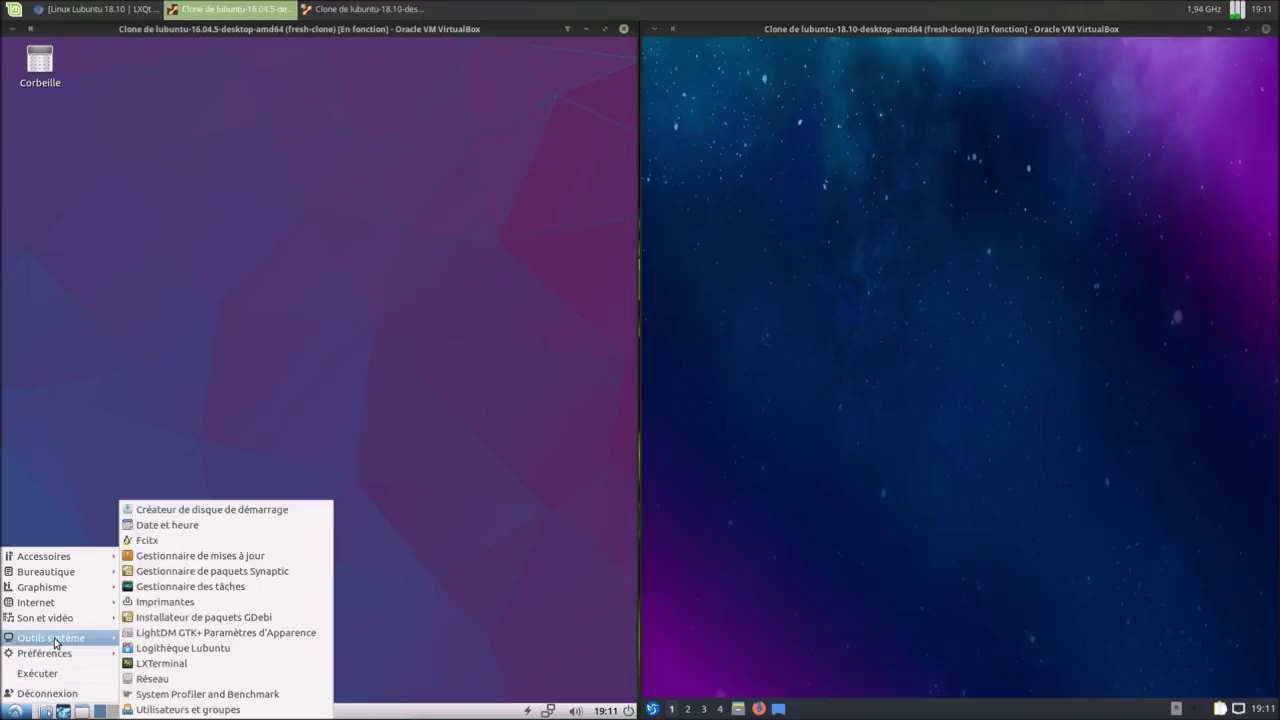
left_click(282, 666)
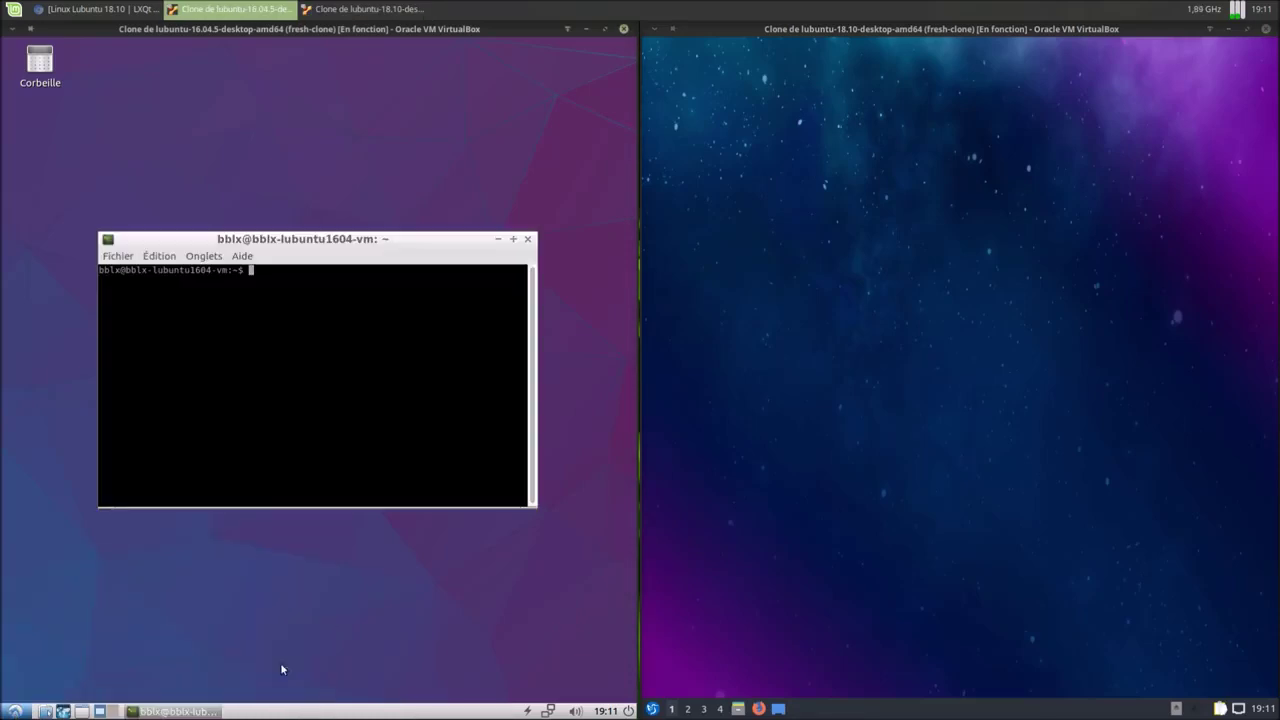
- Launch QTerminal in the Lubuntu 18.10 virtual machine
left_click(861, 518)
left_click(652, 709)
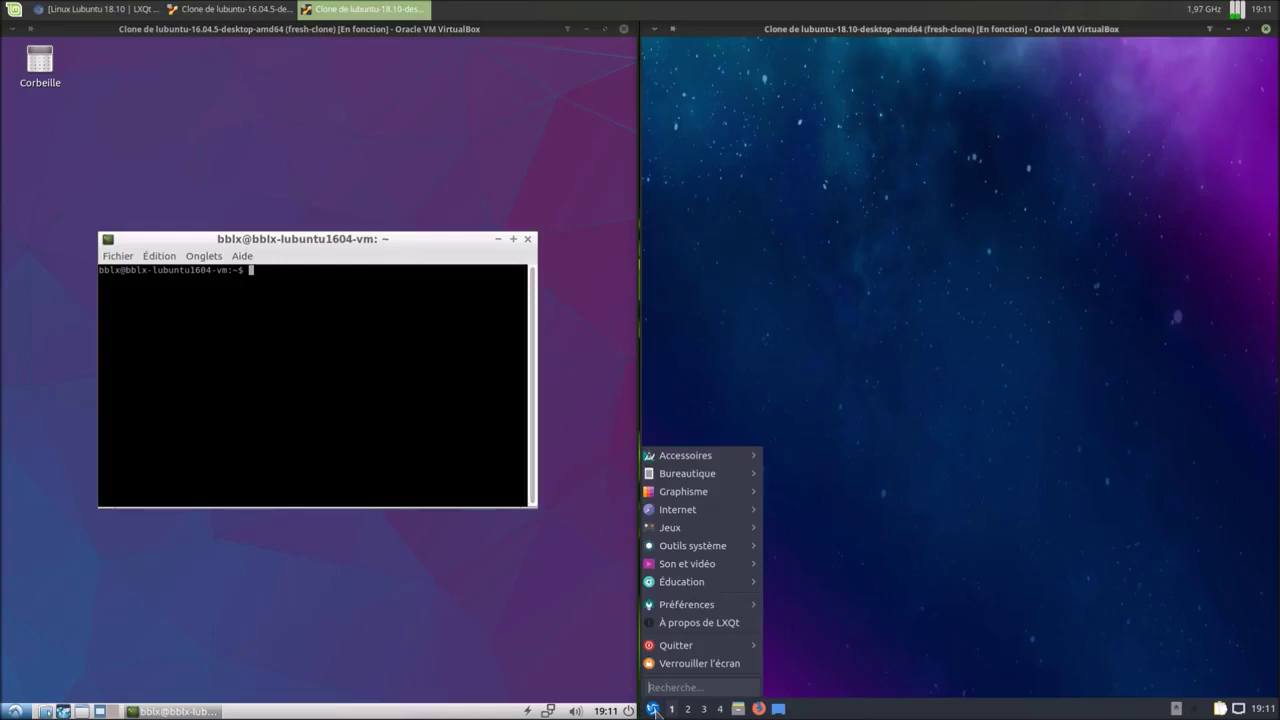
mouse_move(714, 607)
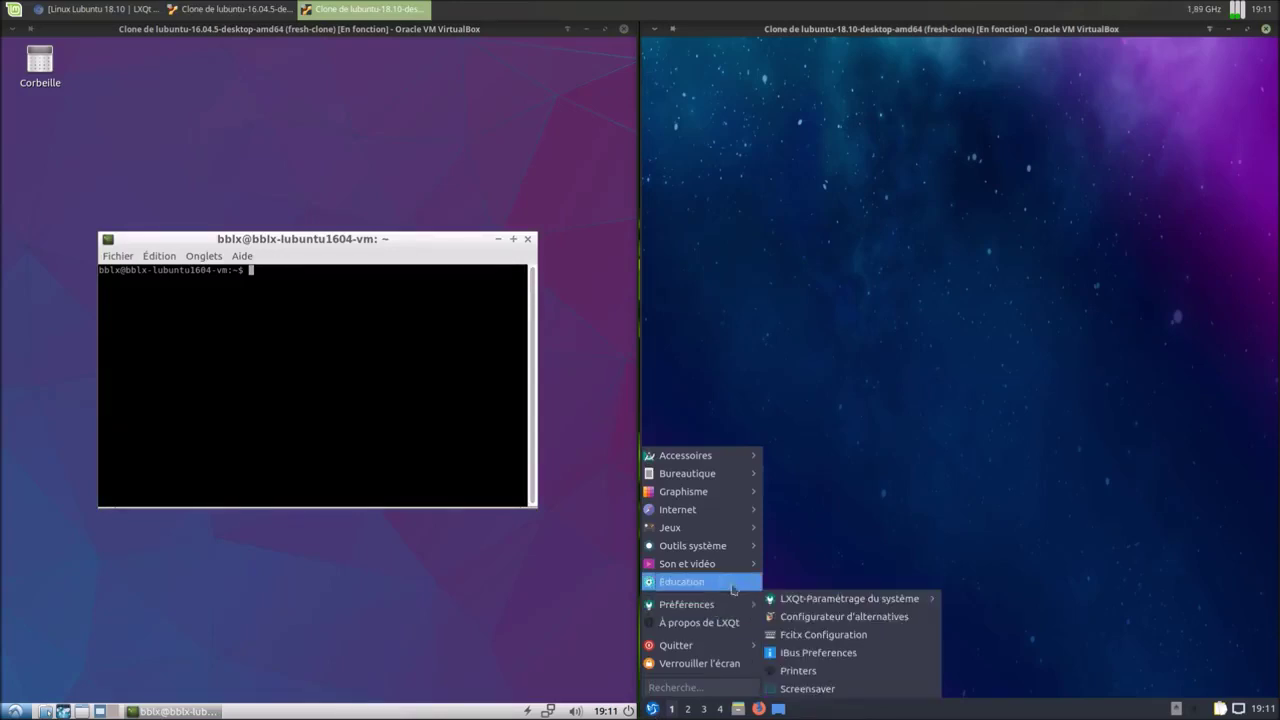
mouse_move(738, 549)
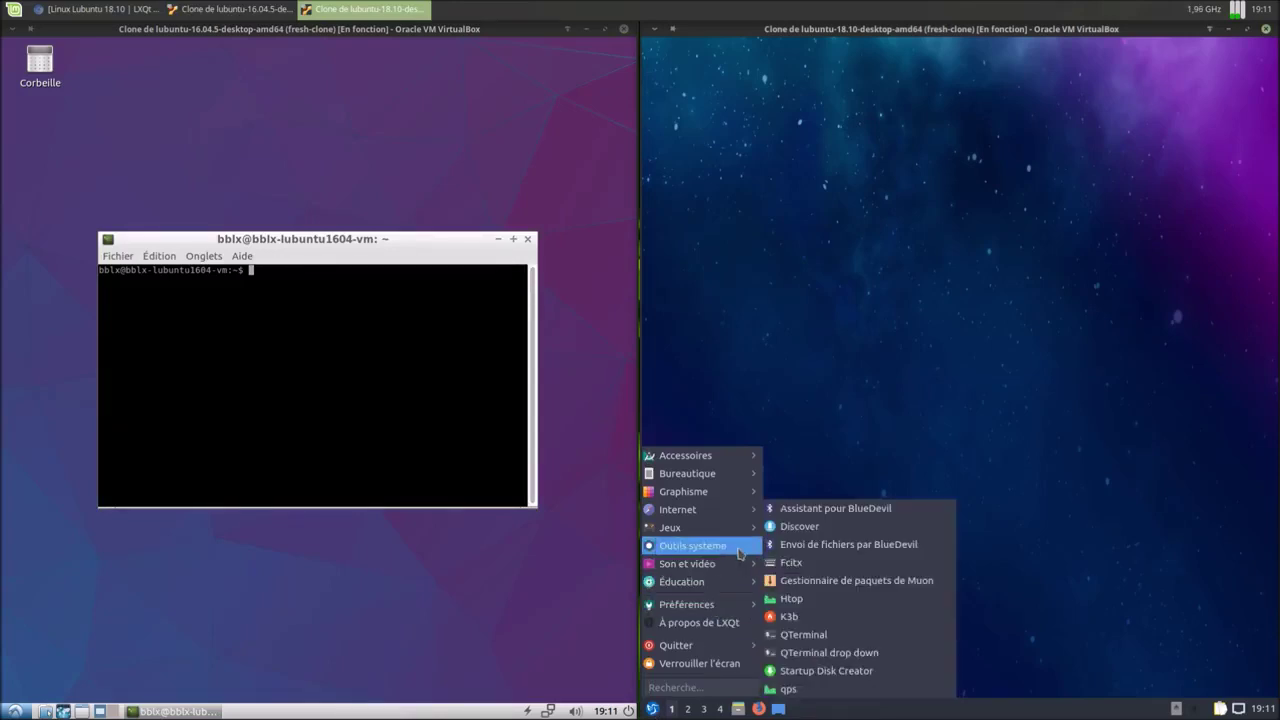
left_click(855, 636)
- Run "sudo apt install htop" in the Lubuntu 16.04.5 terminal and supply the sudo password
left_click(448, 434)
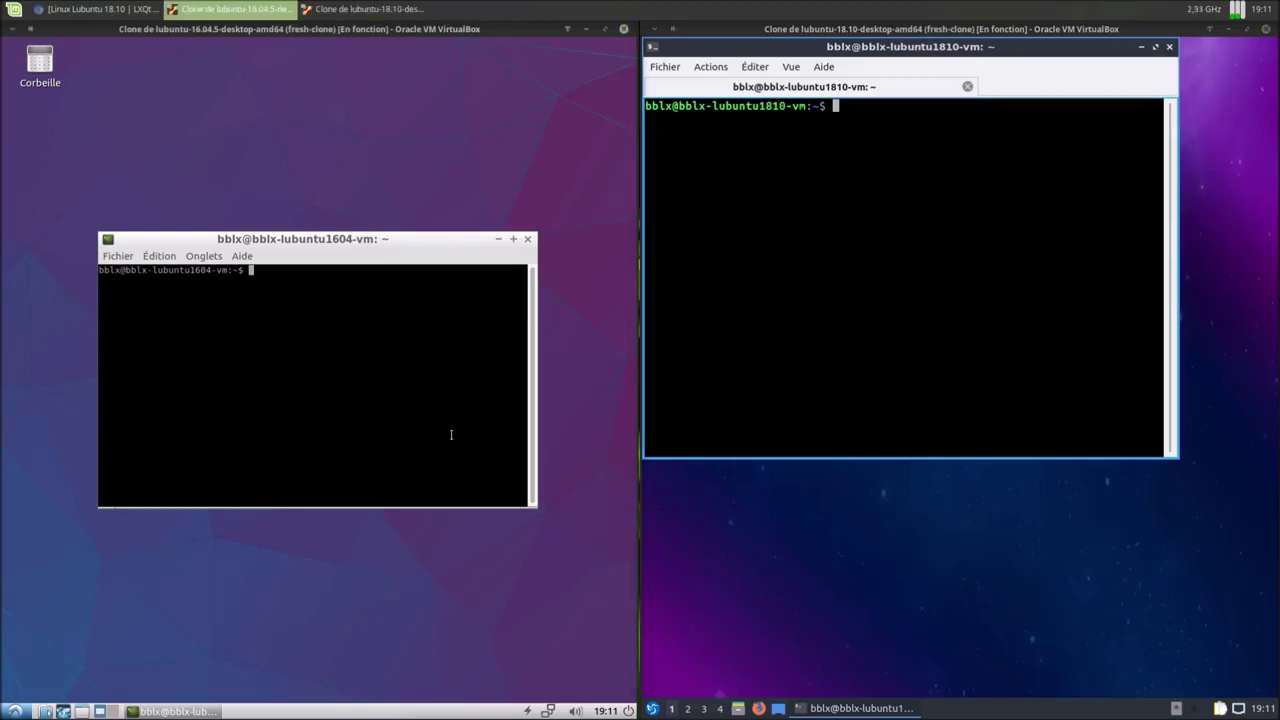
type("sudo apt install htop")
key("Return")
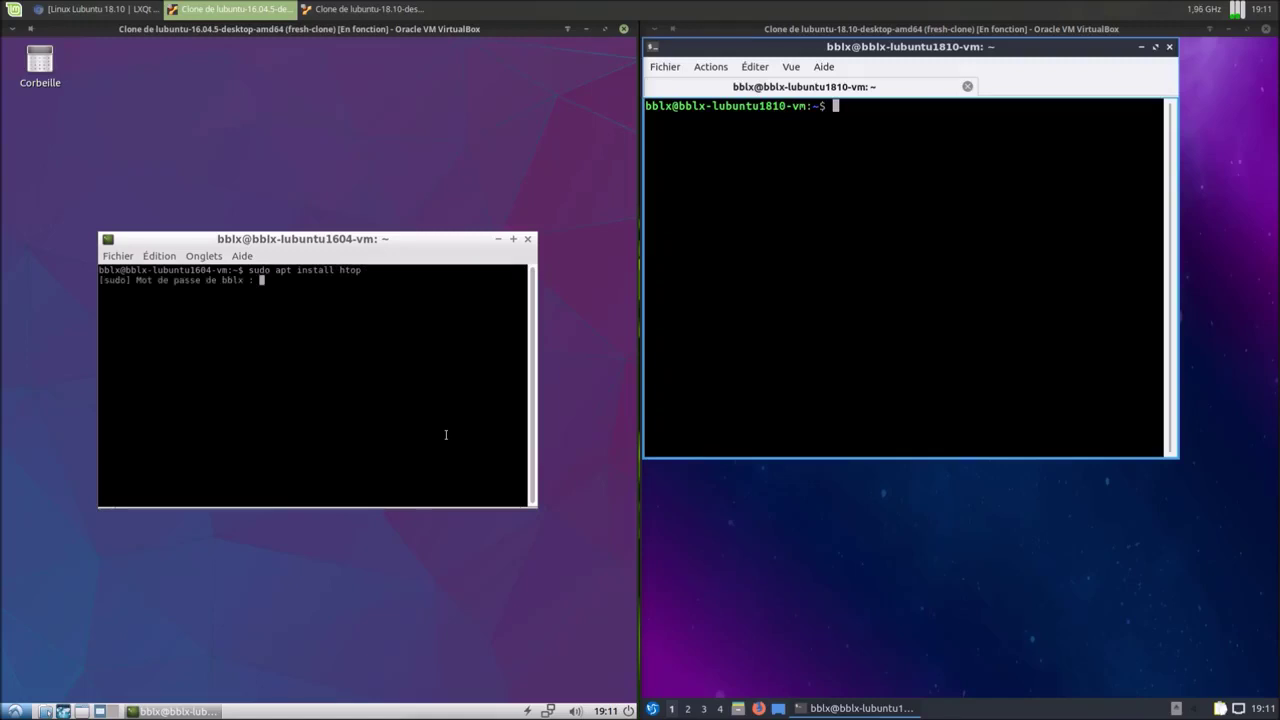
key("Return")
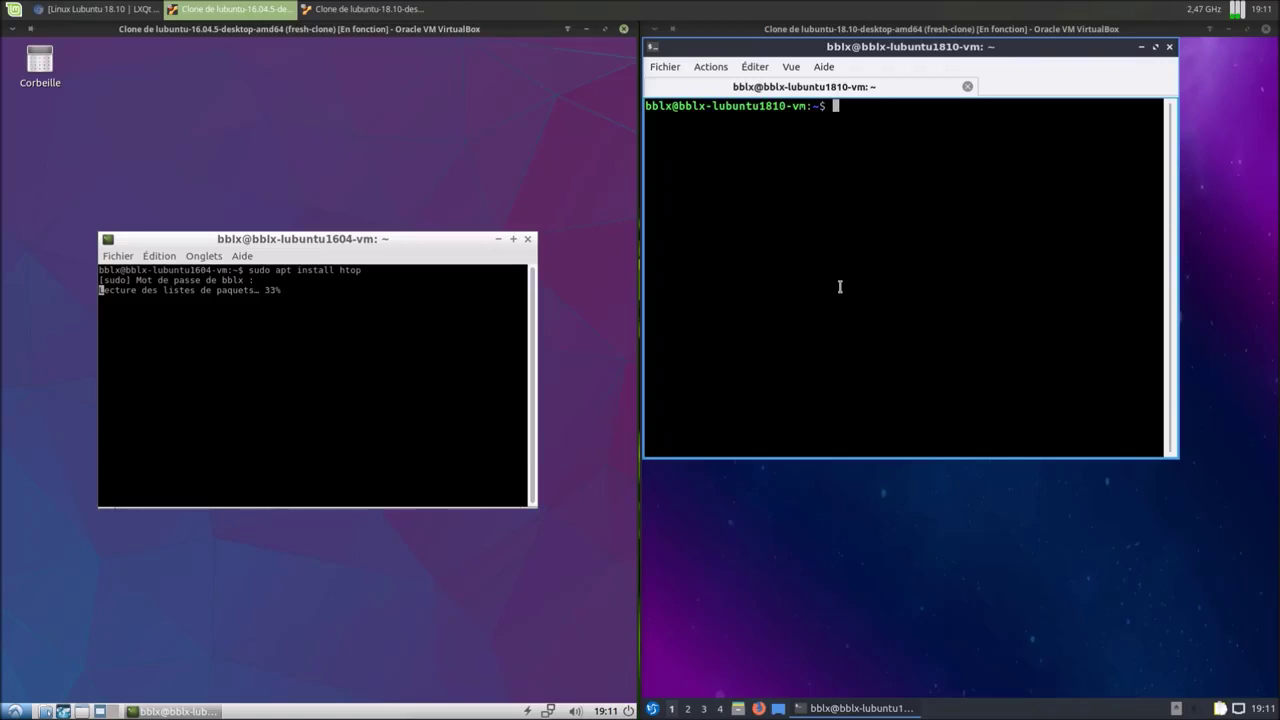
- Run "sudo apt install htop" in the Lubuntu 18.10 terminal and supply the sudo password
left_click(838, 287)
type("sudo ")
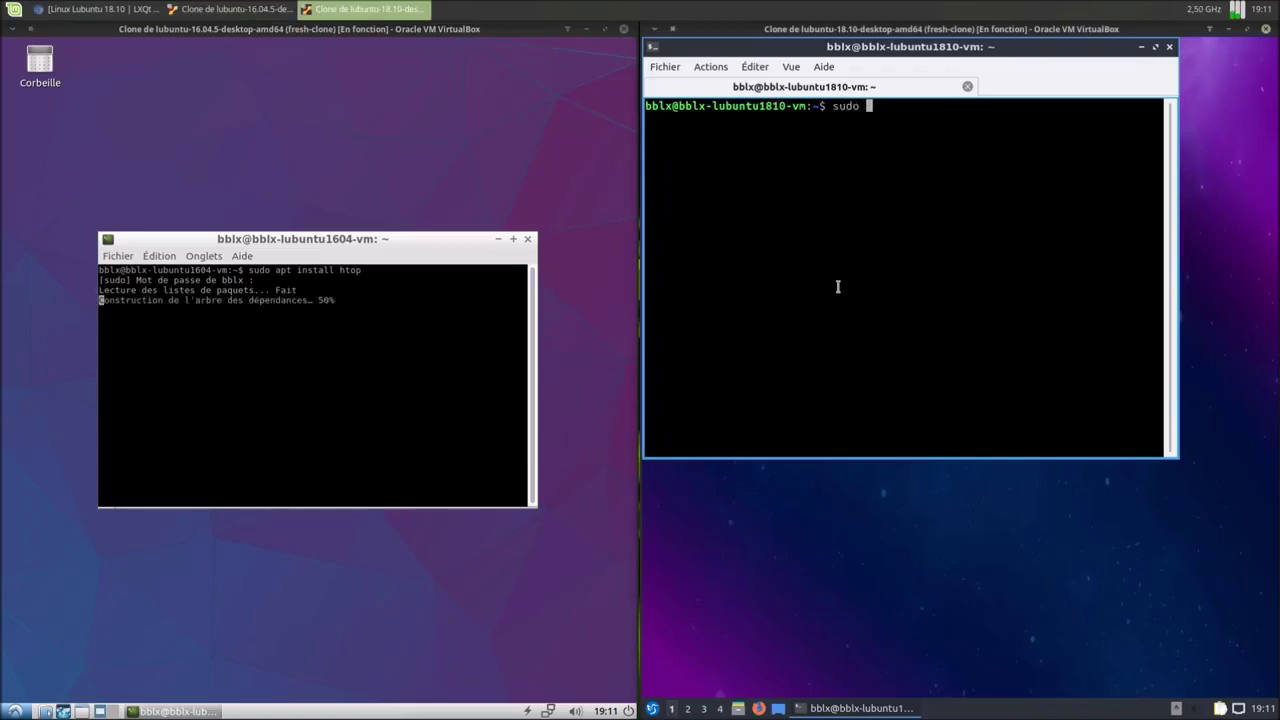
type("apt install ")
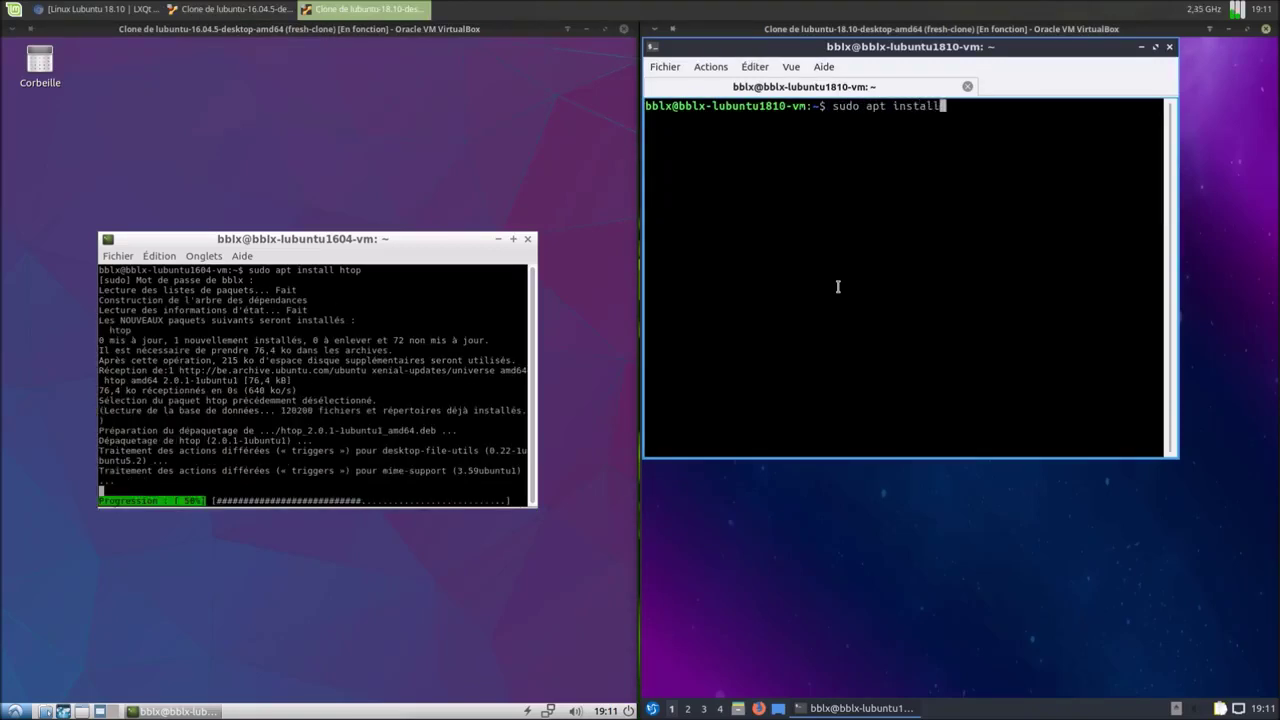
type("htop")
key("Return")
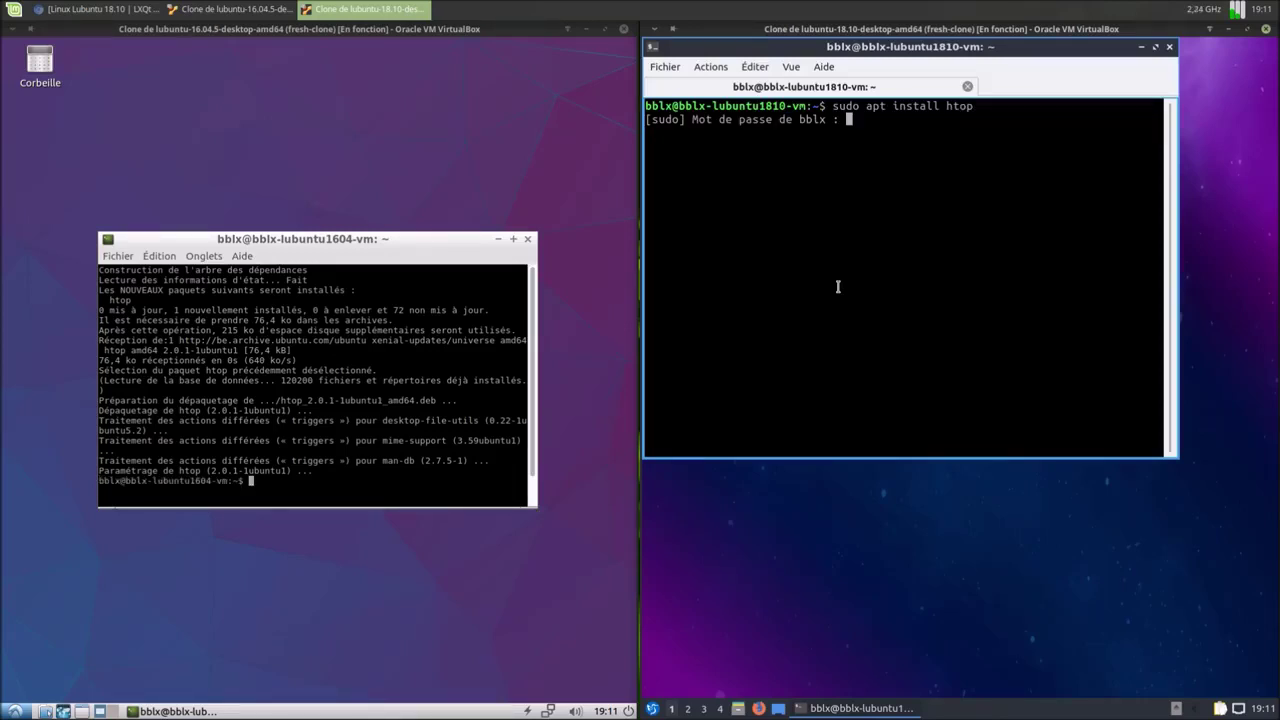
key("Return")
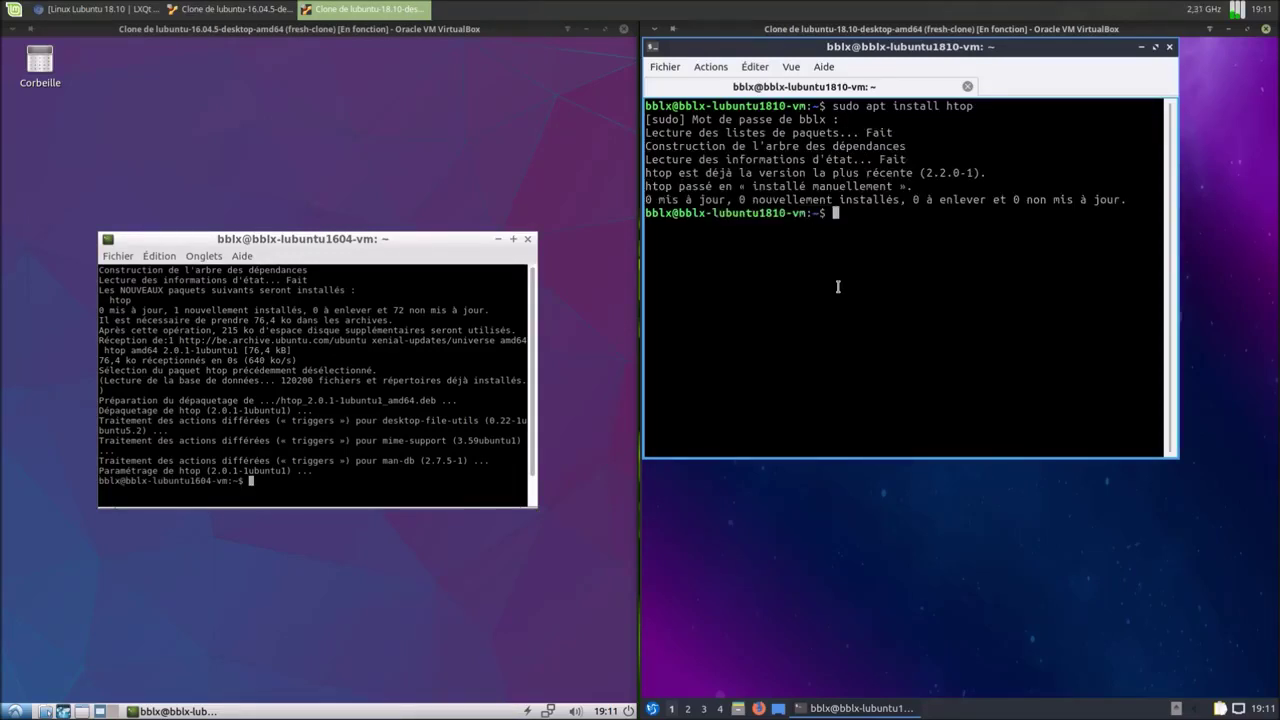
- Run htop in both virtual machines' terminals to compare resource usage, and move the Lubuntu 18.10 terminal window nearer the middle of its desktop
left_click(344, 250)
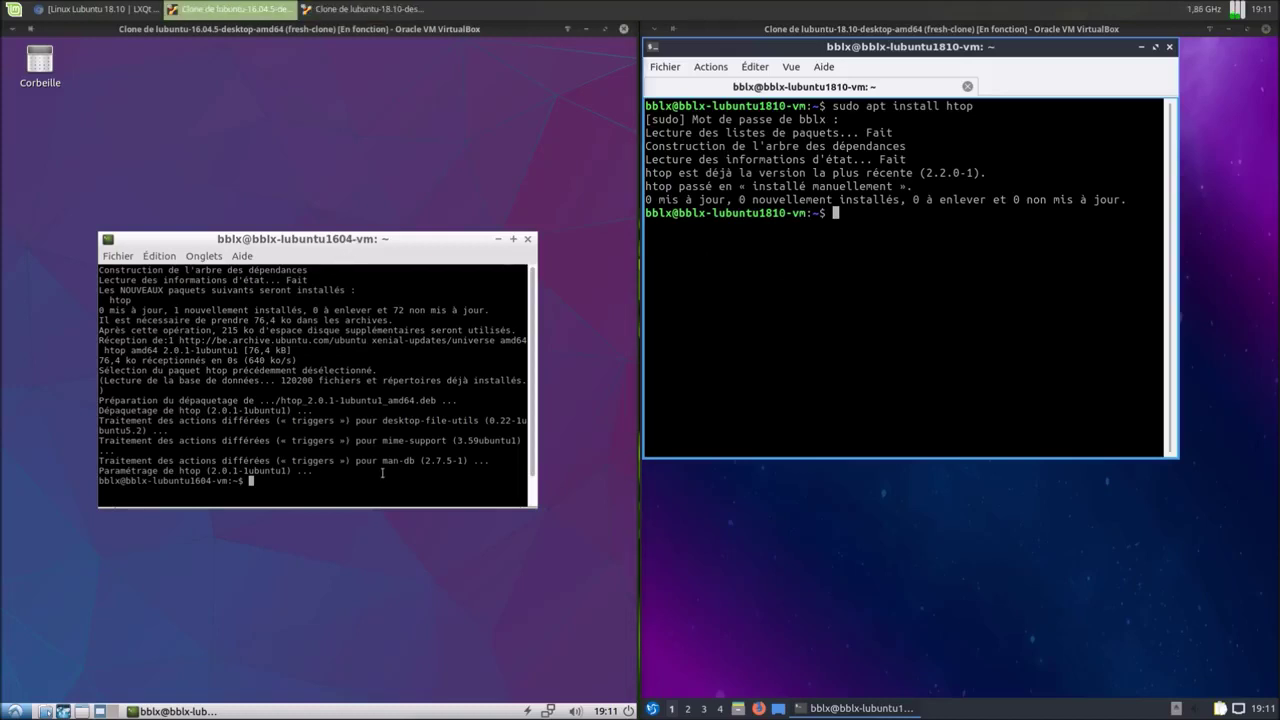
type("htop")
key("Return")
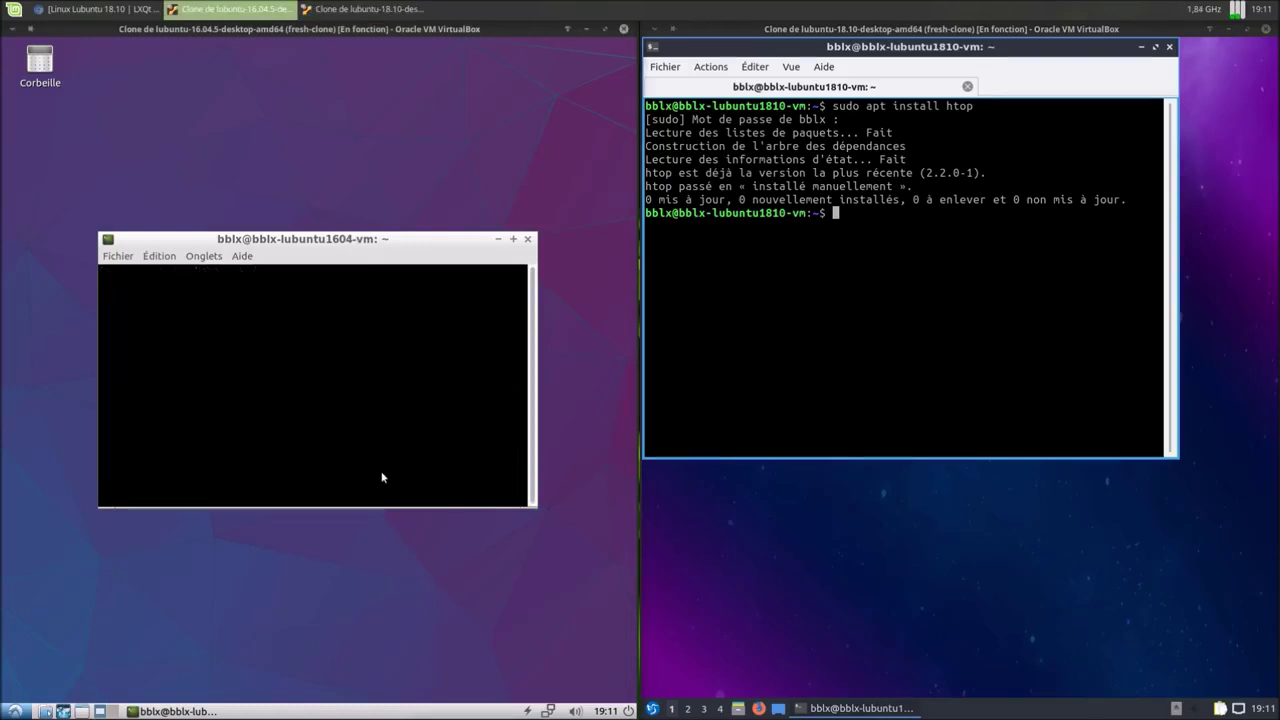
left_click(831, 336)
type("htop")
key("Return")
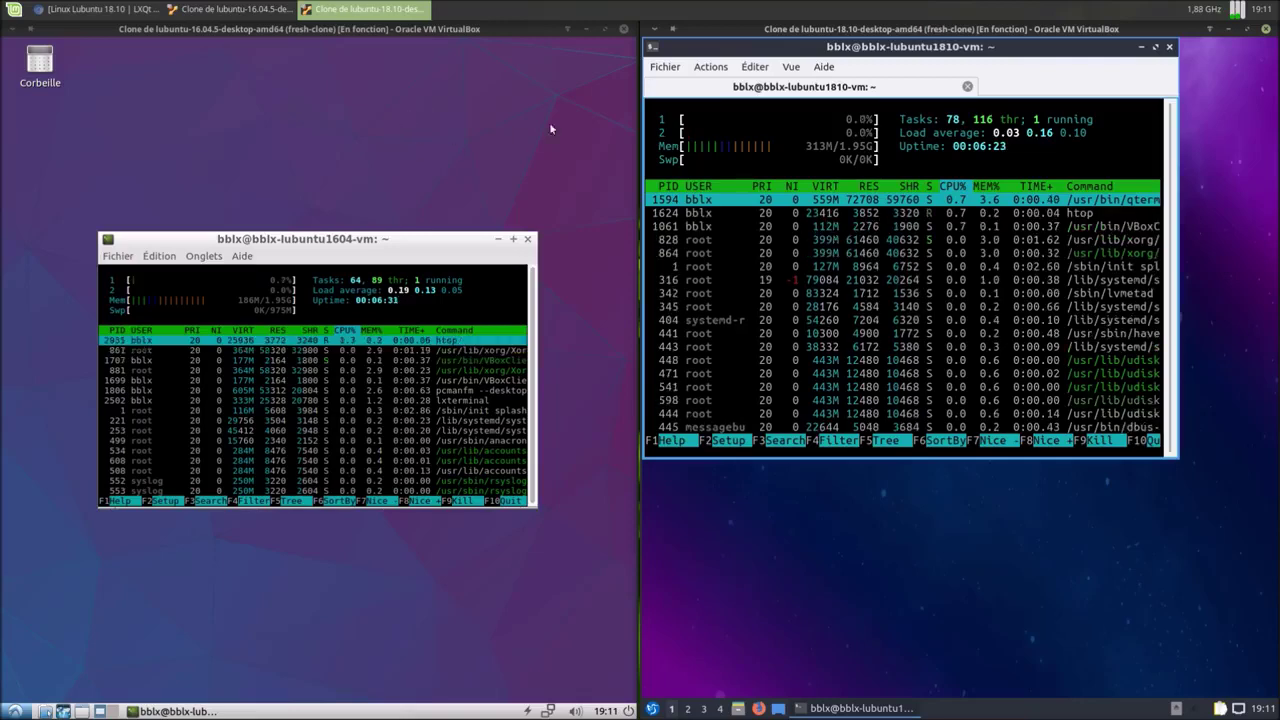
left_click_drag(760, 49, 823, 164)
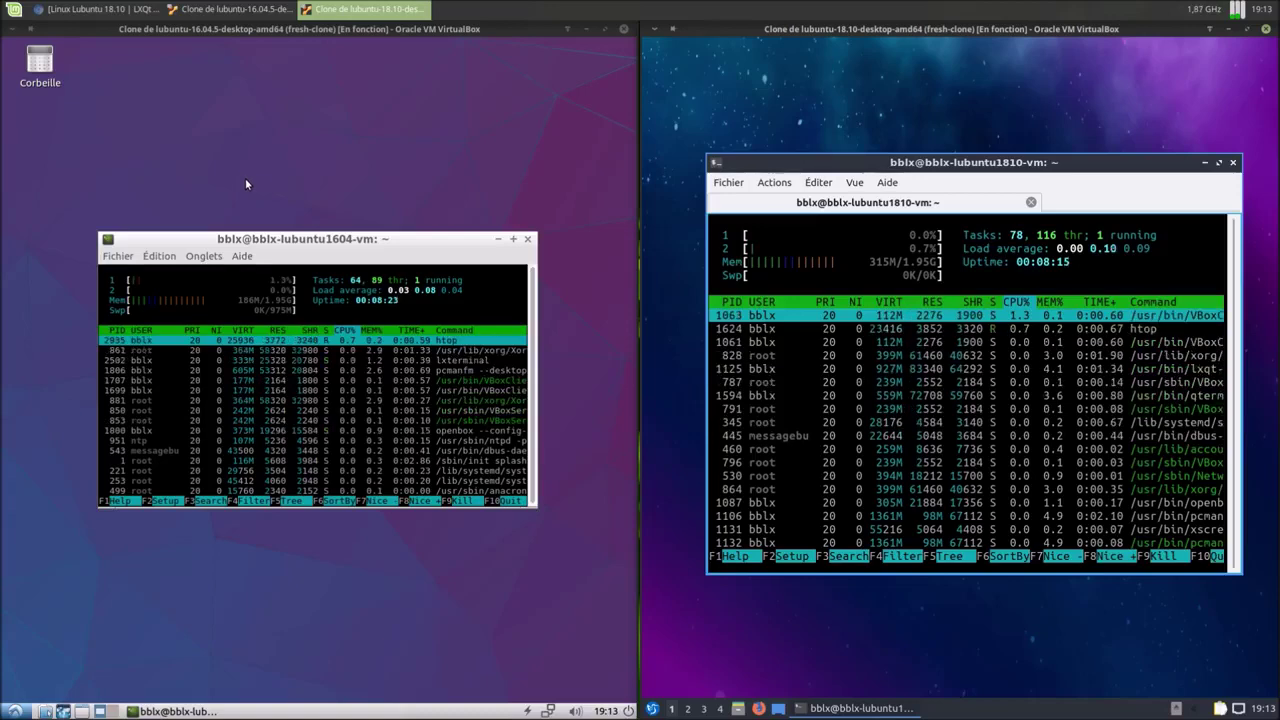
- Close the terminal windows in both virtual machines, confirming that QTerminal should quit
left_click(529, 239)
left_click(1234, 164)
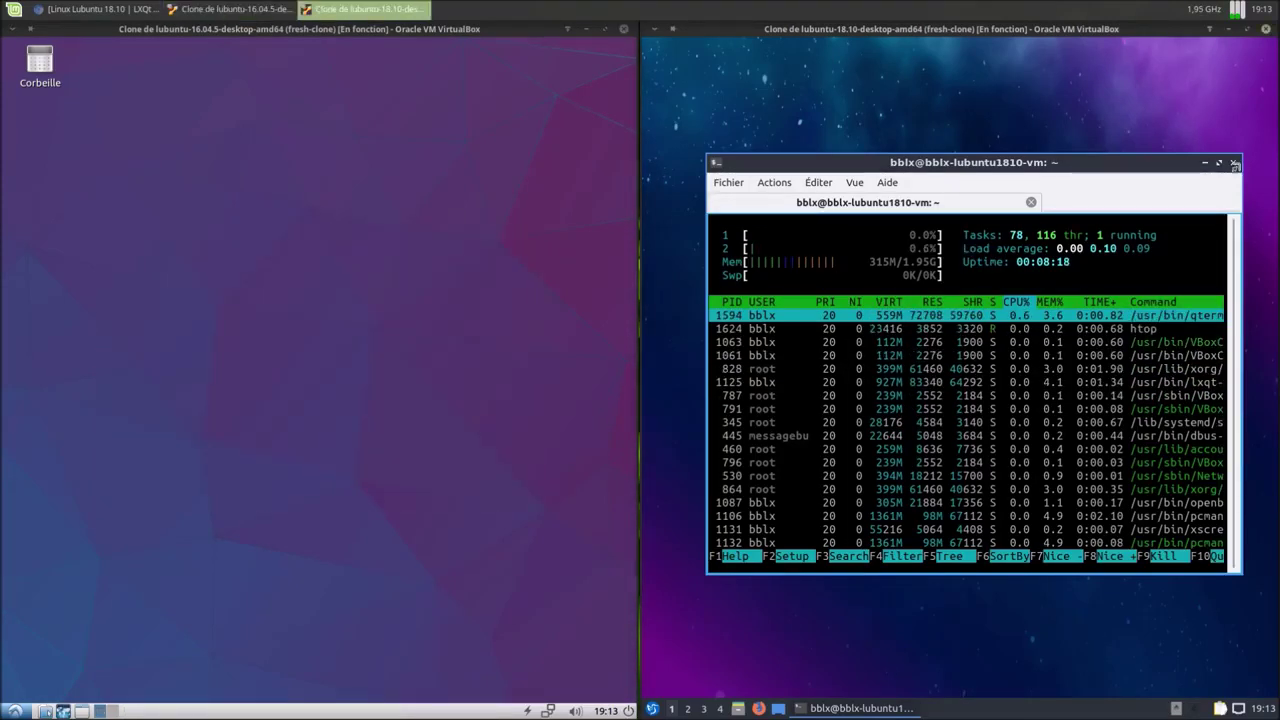
left_click(1234, 164)
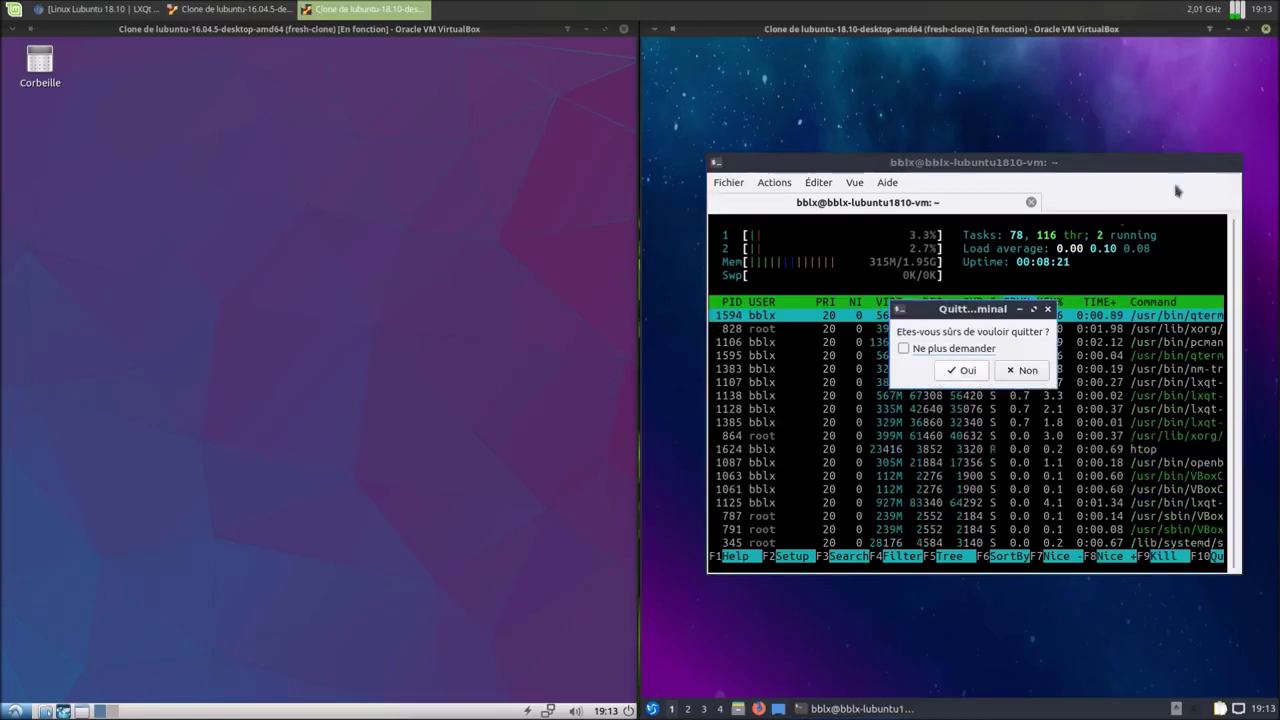
left_click(968, 371)
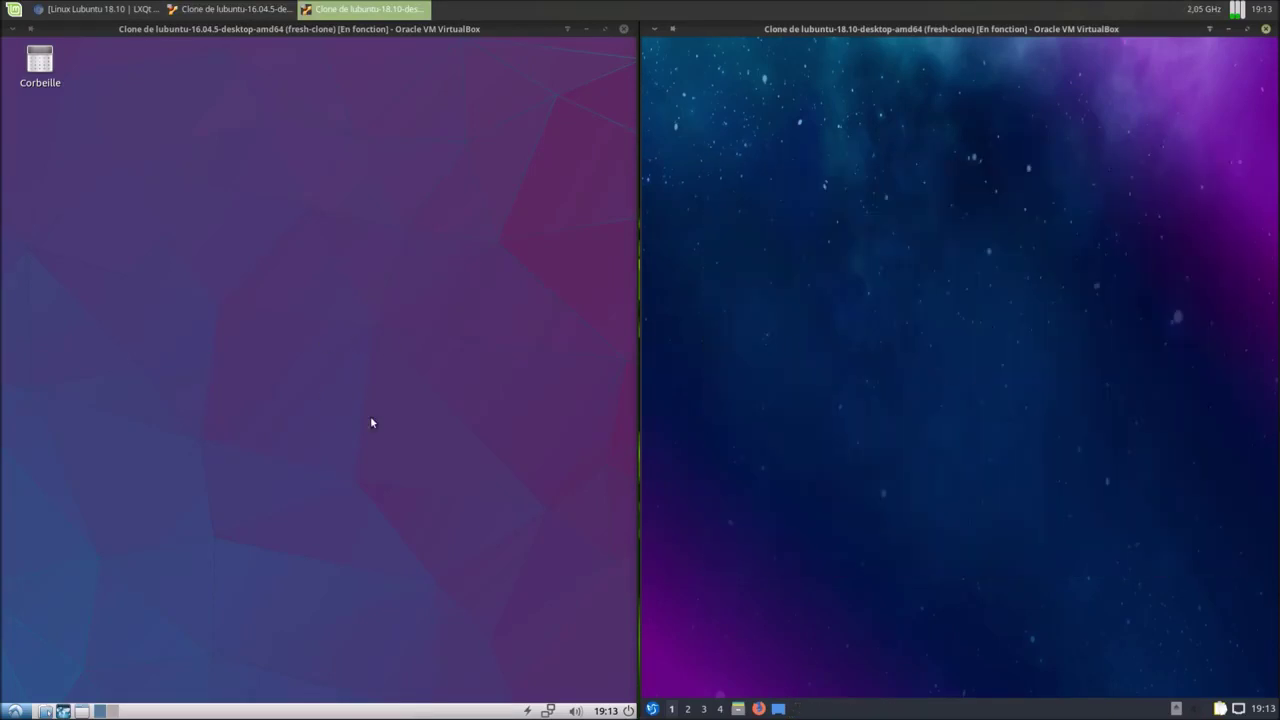
- Compare the Préférences and Outils système entries of Lubuntu 16.04.5 with the Préférences entries of Lubuntu 18.10, and close both menus
left_click(14, 711)
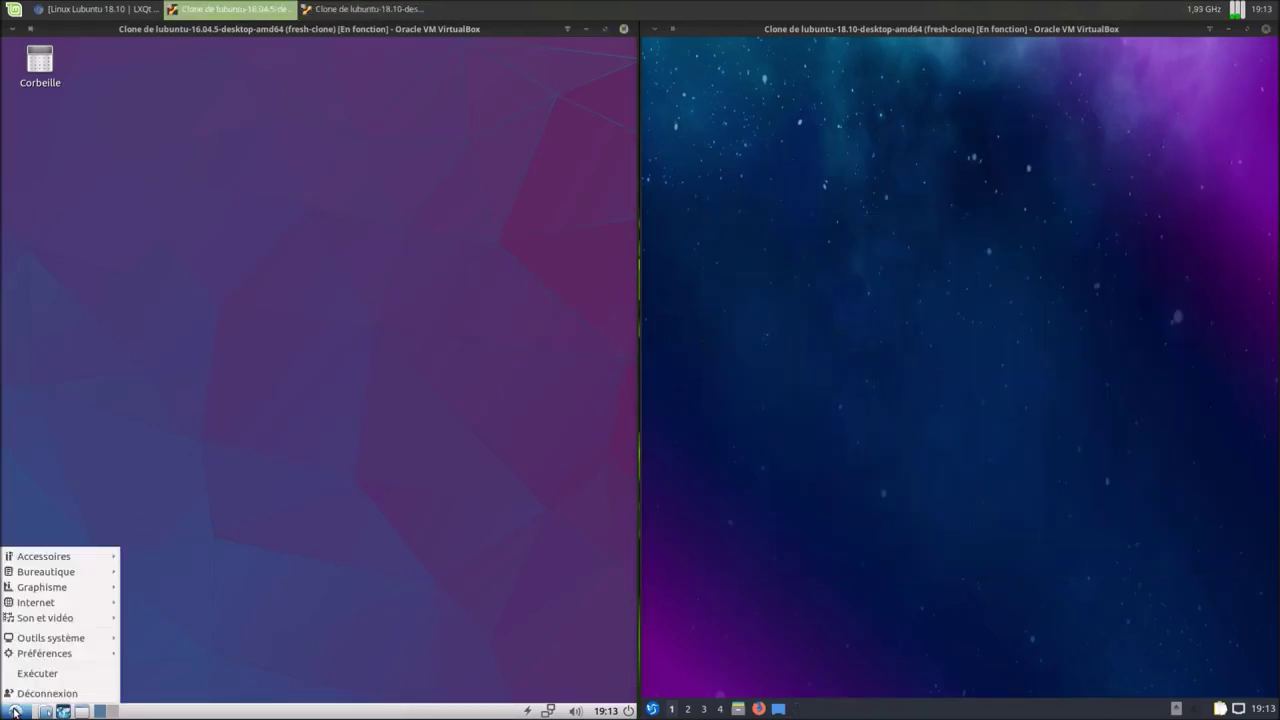
mouse_move(73, 655)
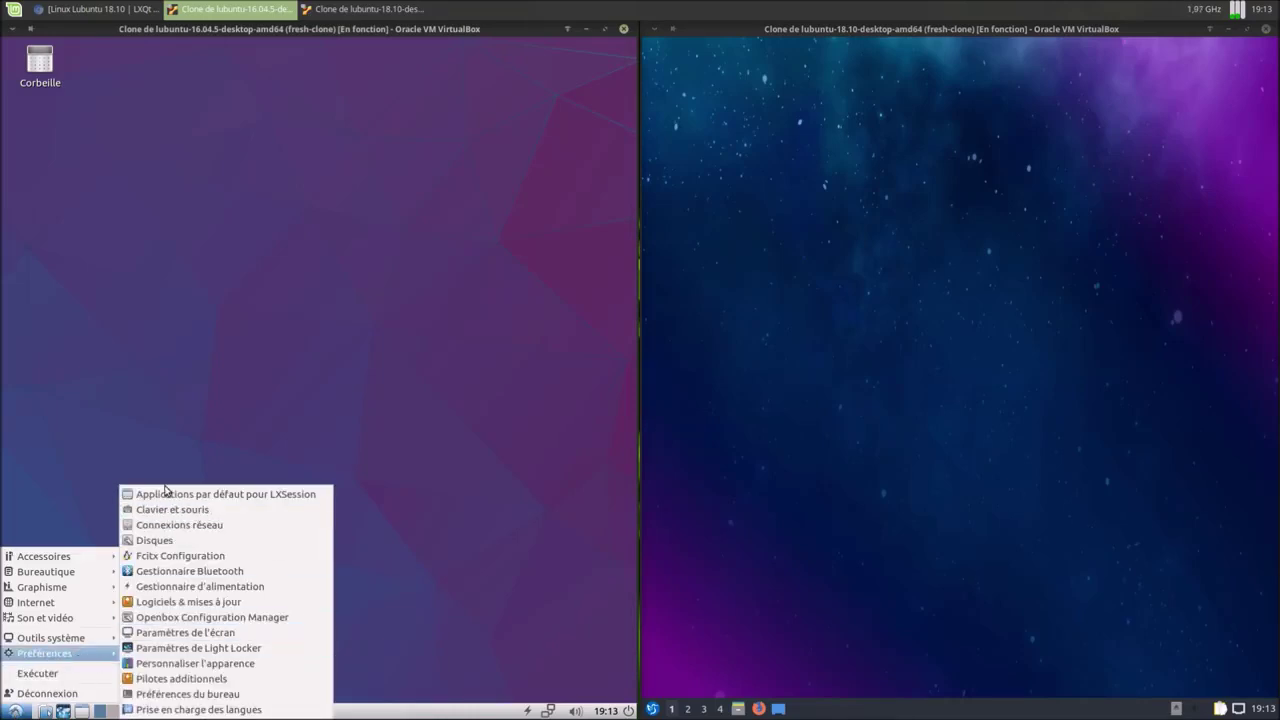
left_click(834, 490)
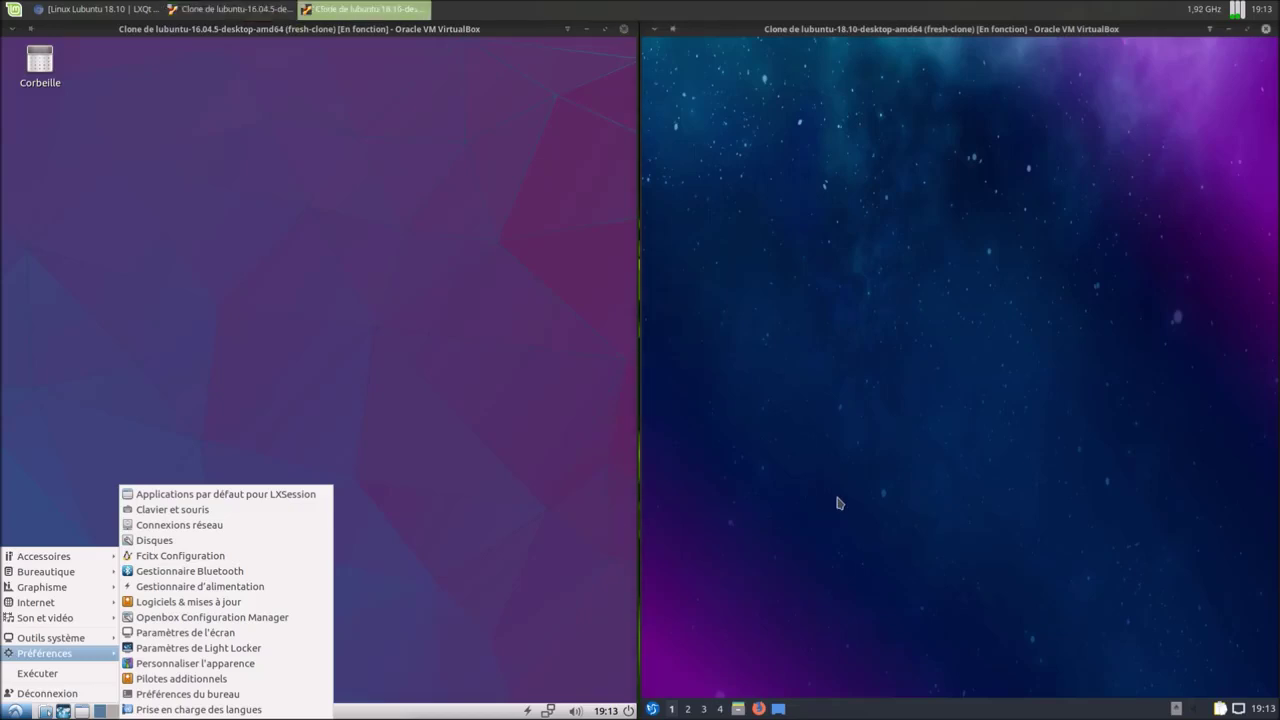
left_click(656, 710)
mouse_move(747, 619)
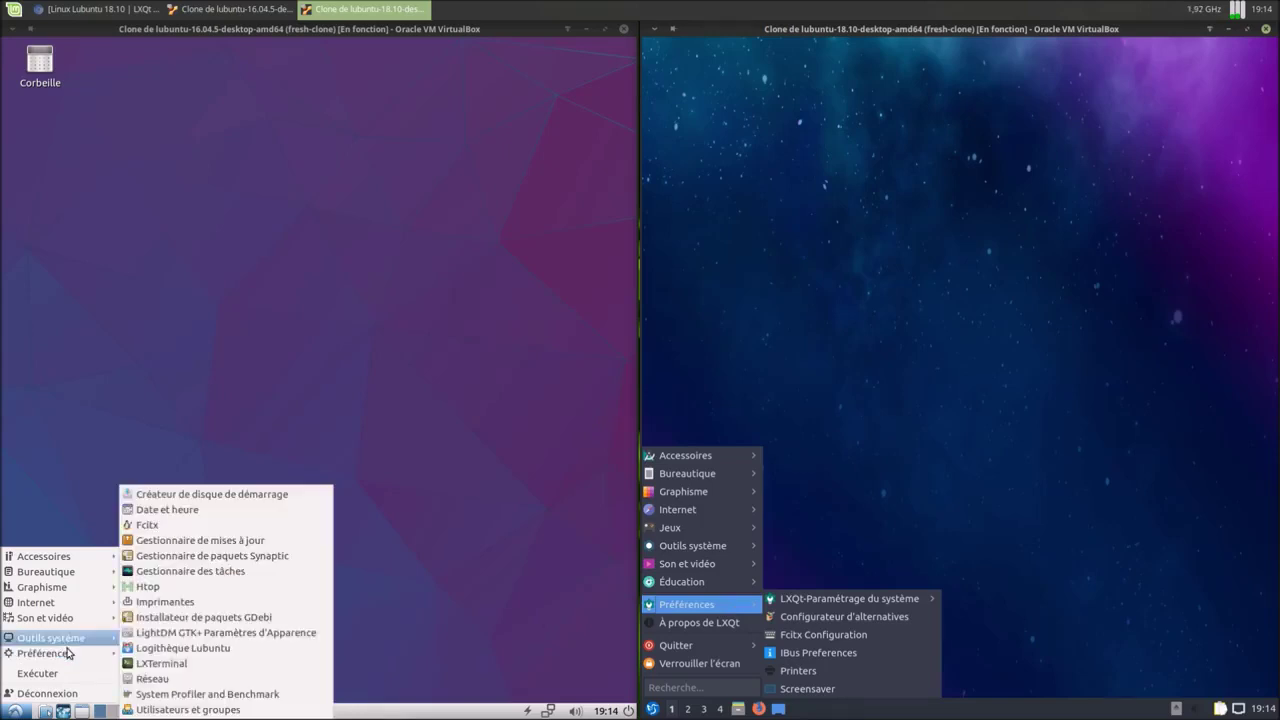
mouse_move(64, 645)
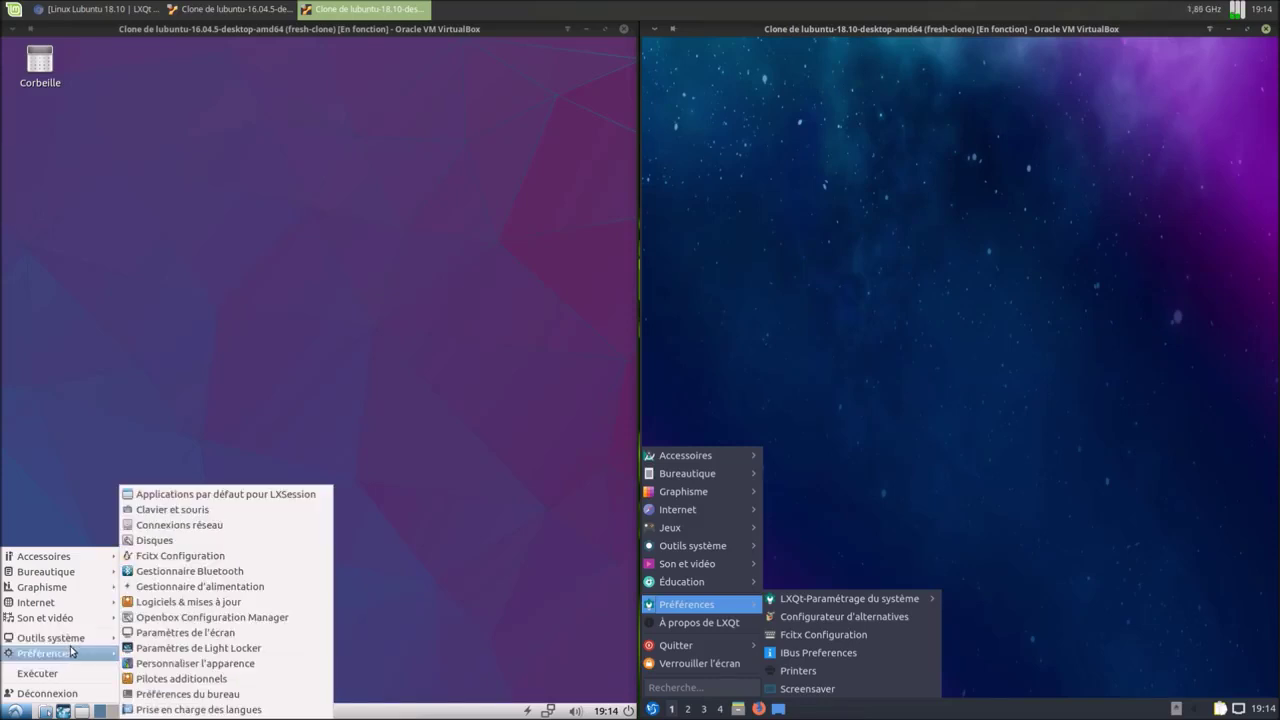
left_click(434, 590)
left_click(891, 445)
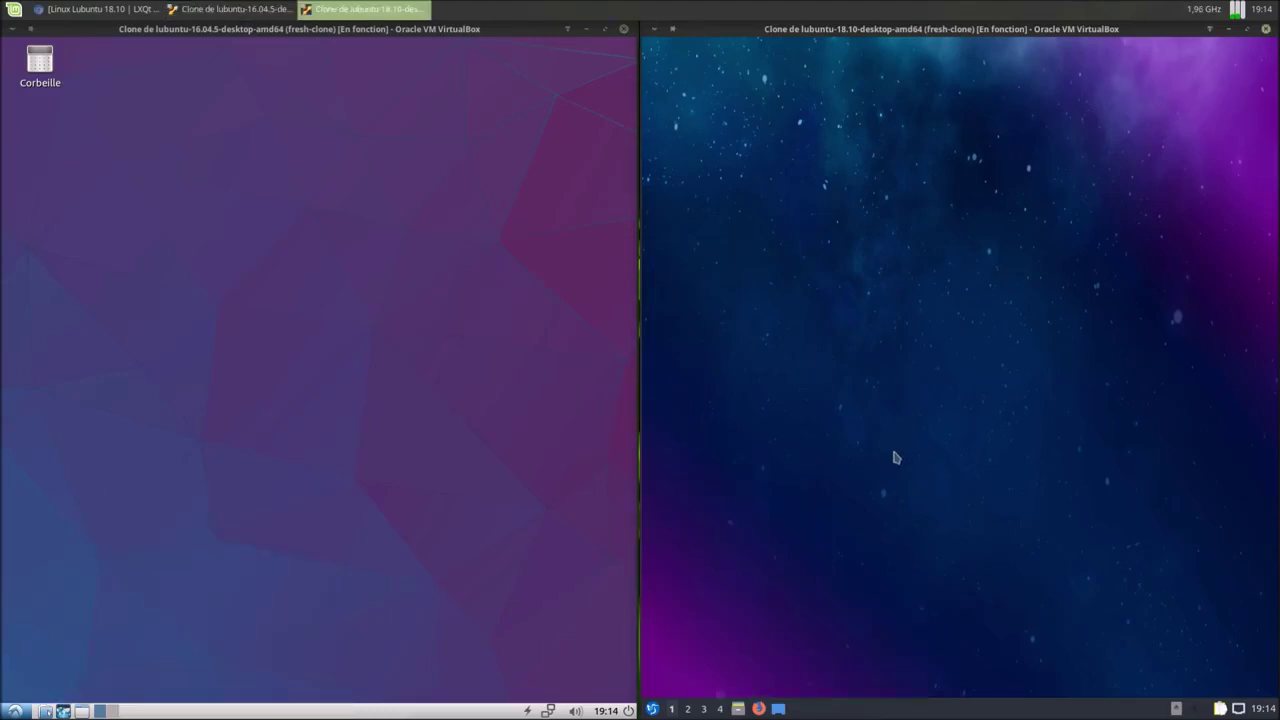
- View the "À propos de LXQt" information in Lubuntu 18.10 and close it
left_click(652, 708)
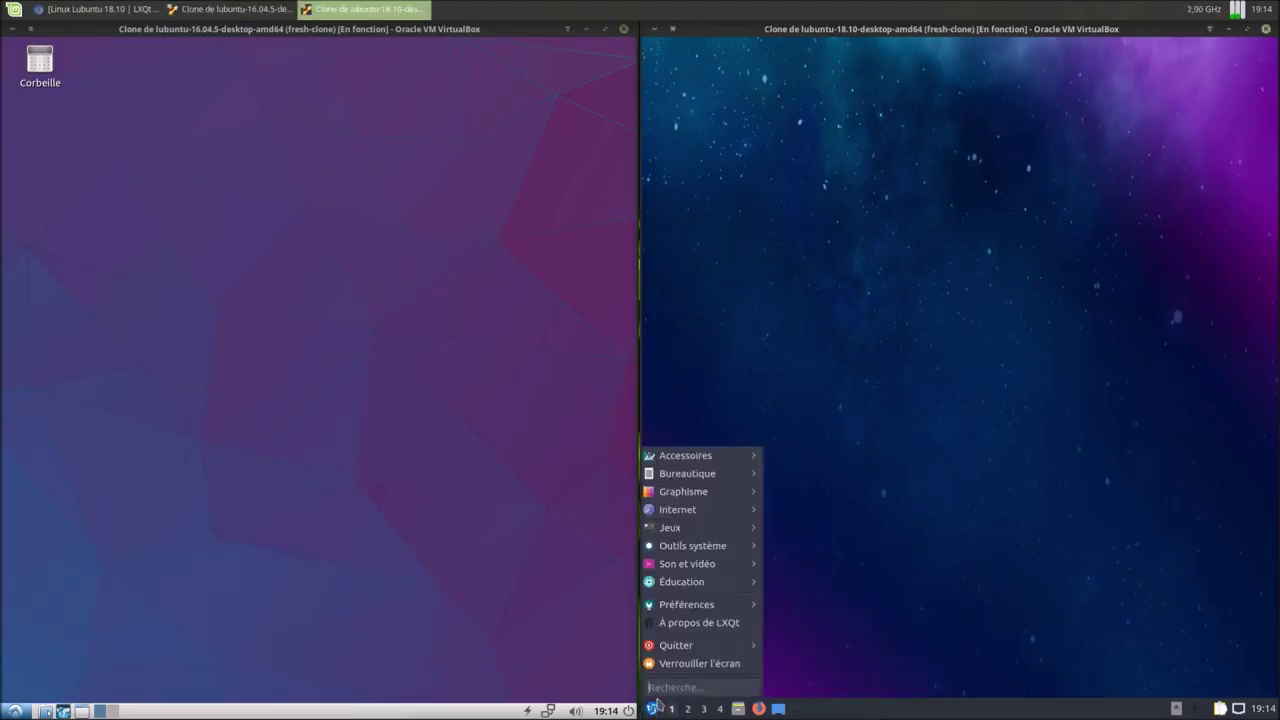
left_click(728, 622)
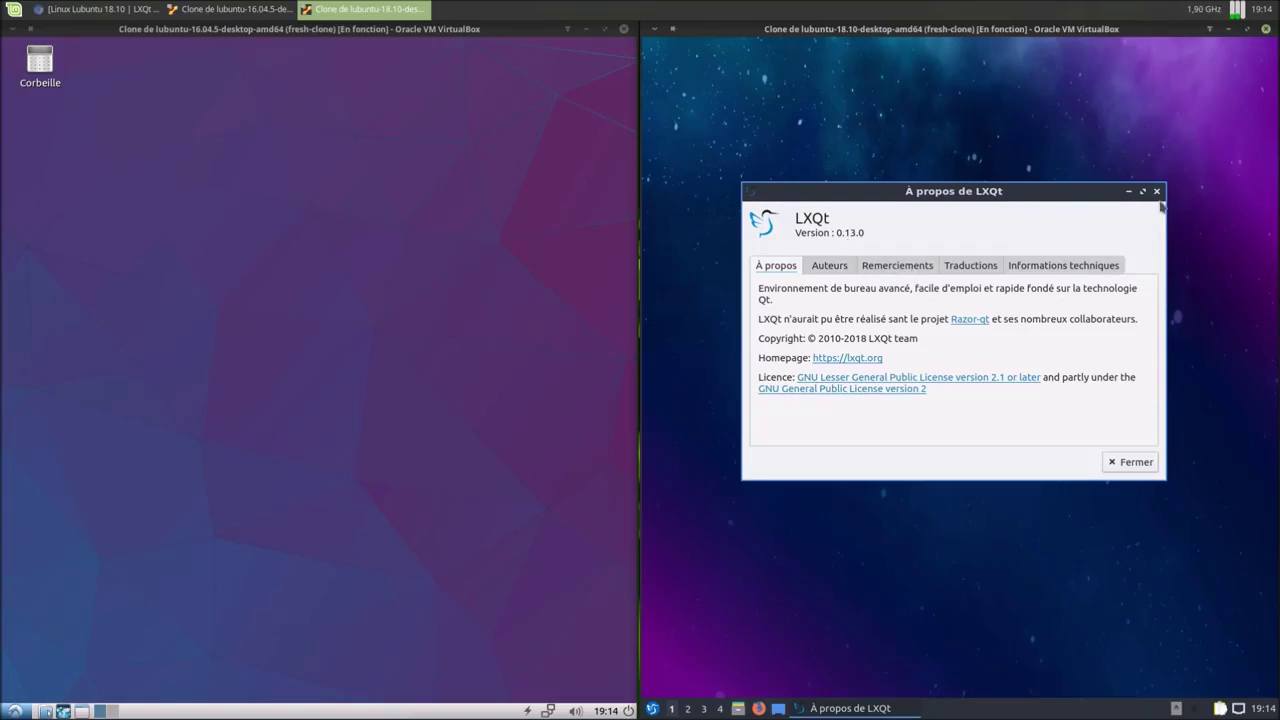
left_click(1134, 463)
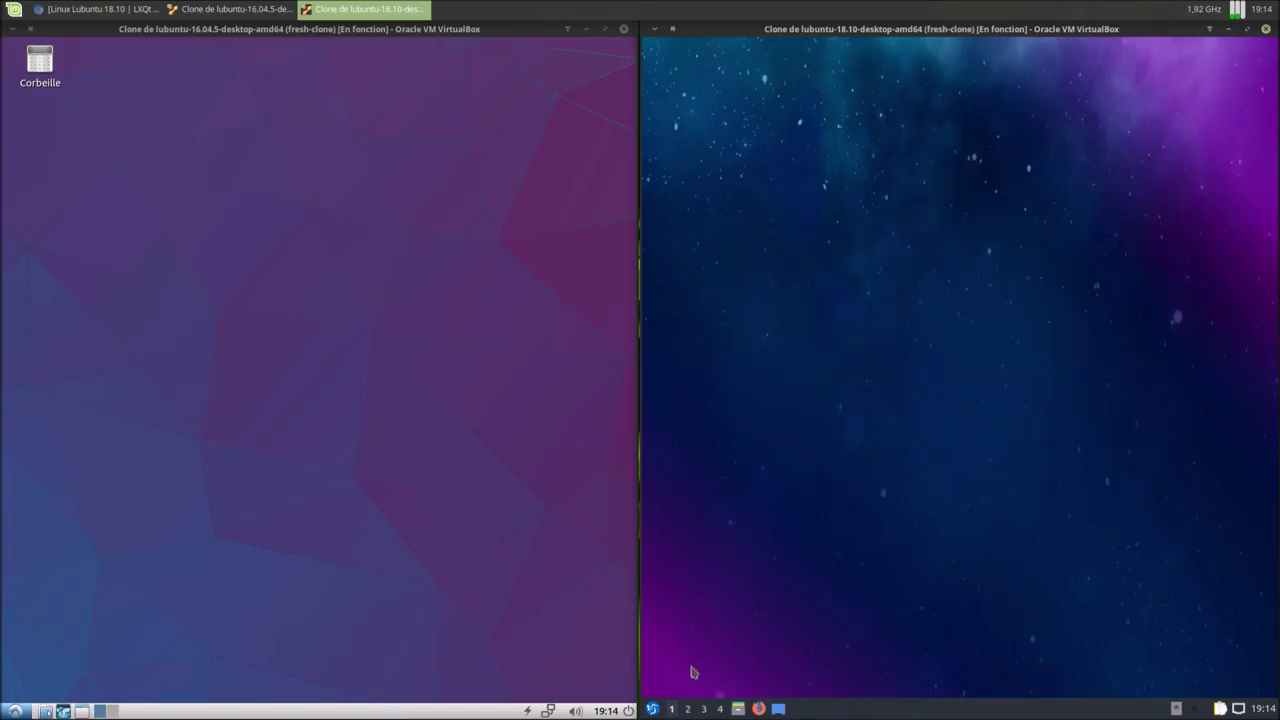
- Look through the LXQt-Paramétrage du système entries in Lubuntu 18.10, open the Centre de configuration de LXQt and move its window slightly up
left_click(654, 709)
mouse_move(731, 606)
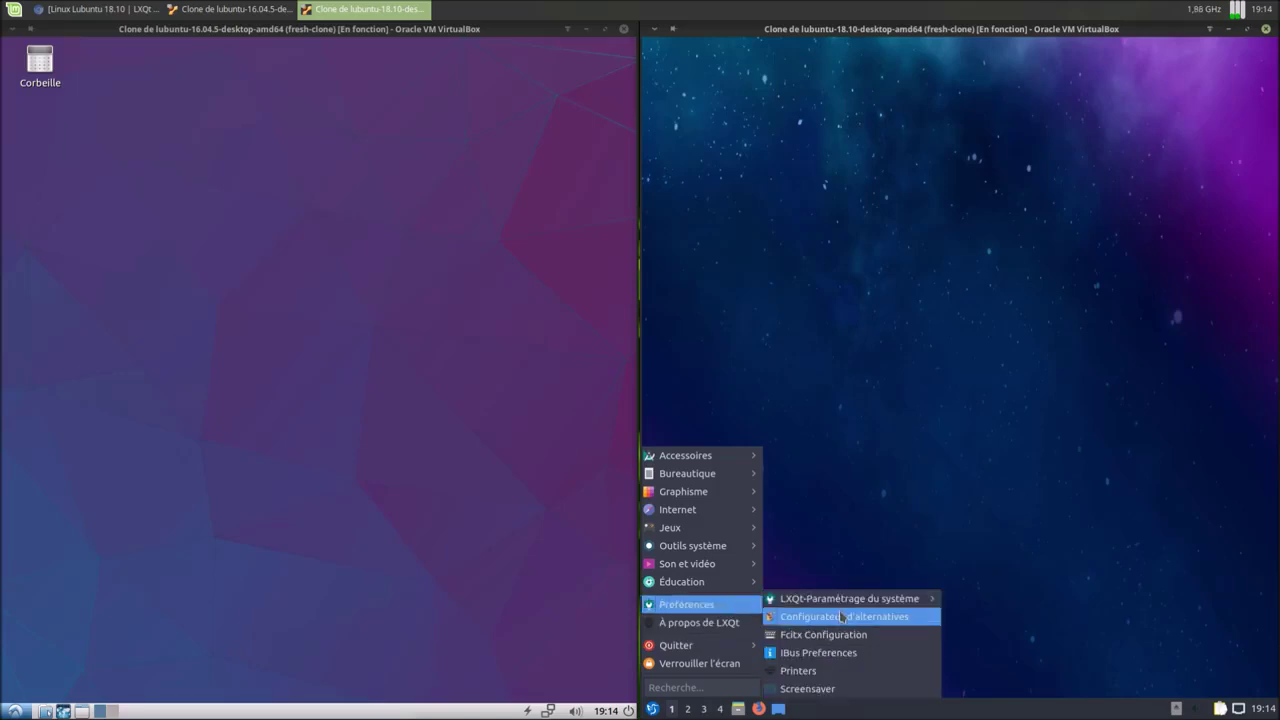
mouse_move(845, 600)
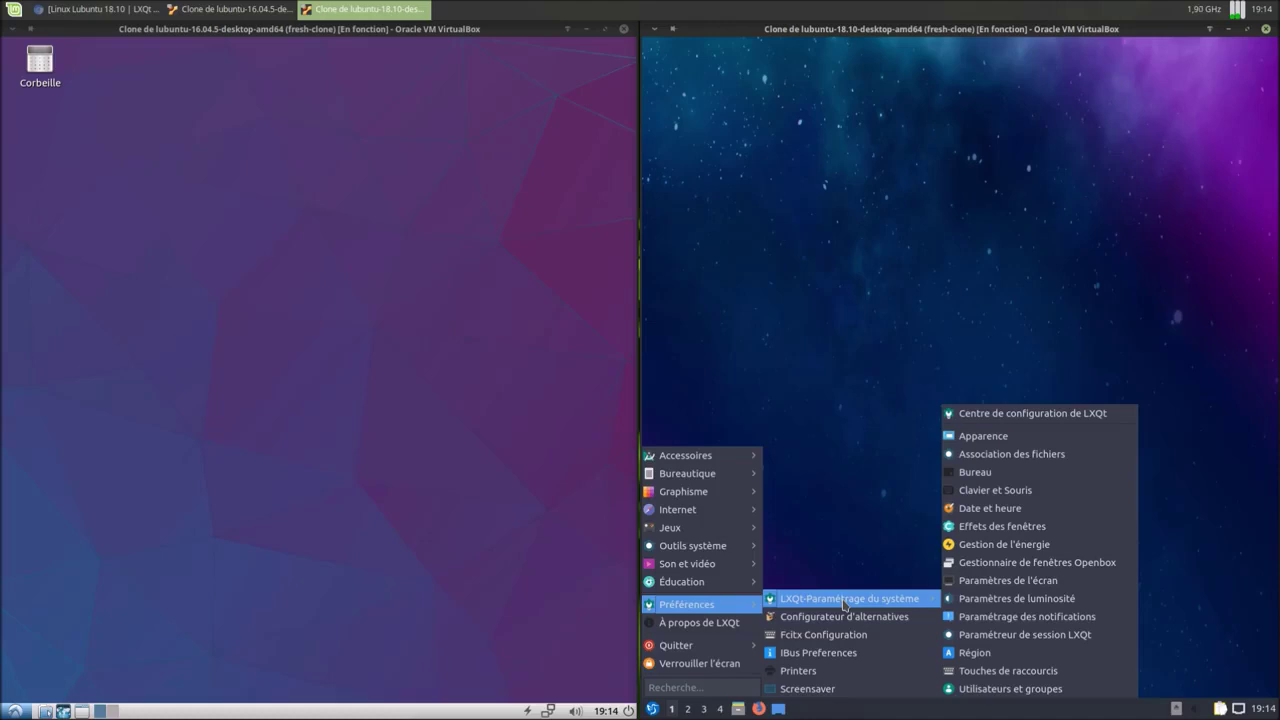
mouse_move(729, 546)
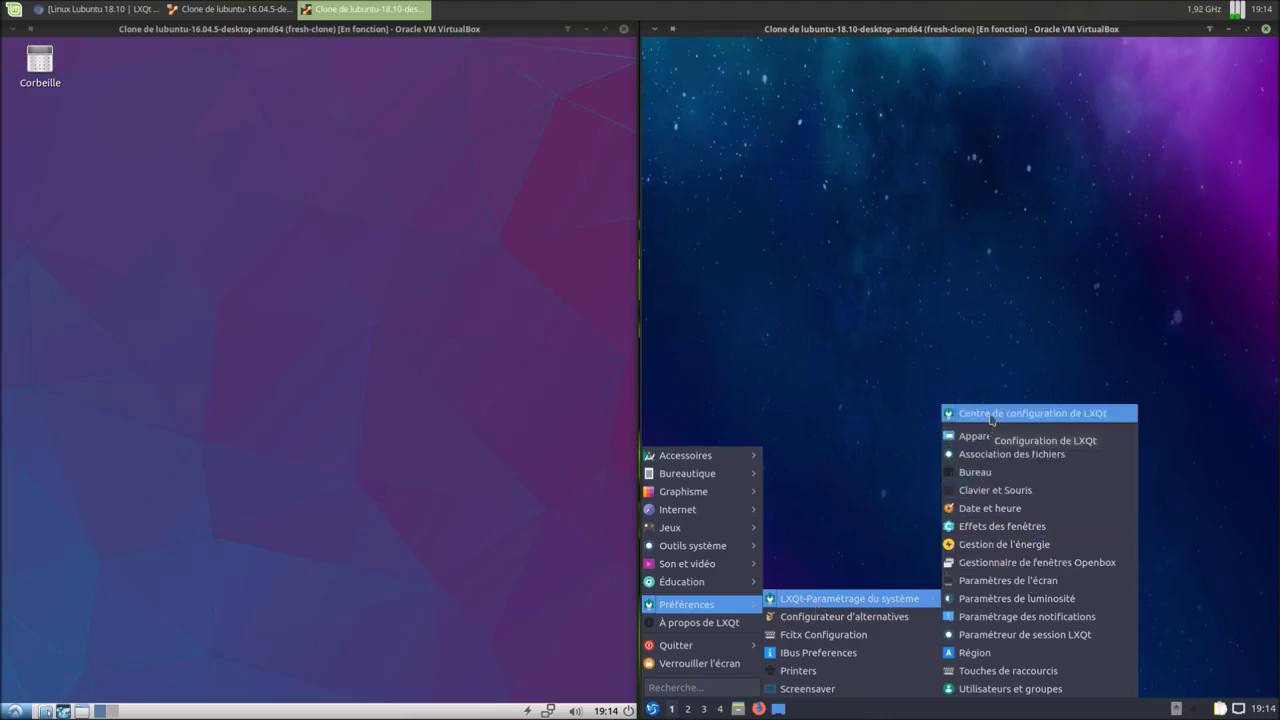
left_click(989, 425)
left_click_drag(925, 238, 920, 196)
- Compare the LXQt-Paramétrage du système entries with the items in the open Centre de configuration
left_click(653, 709)
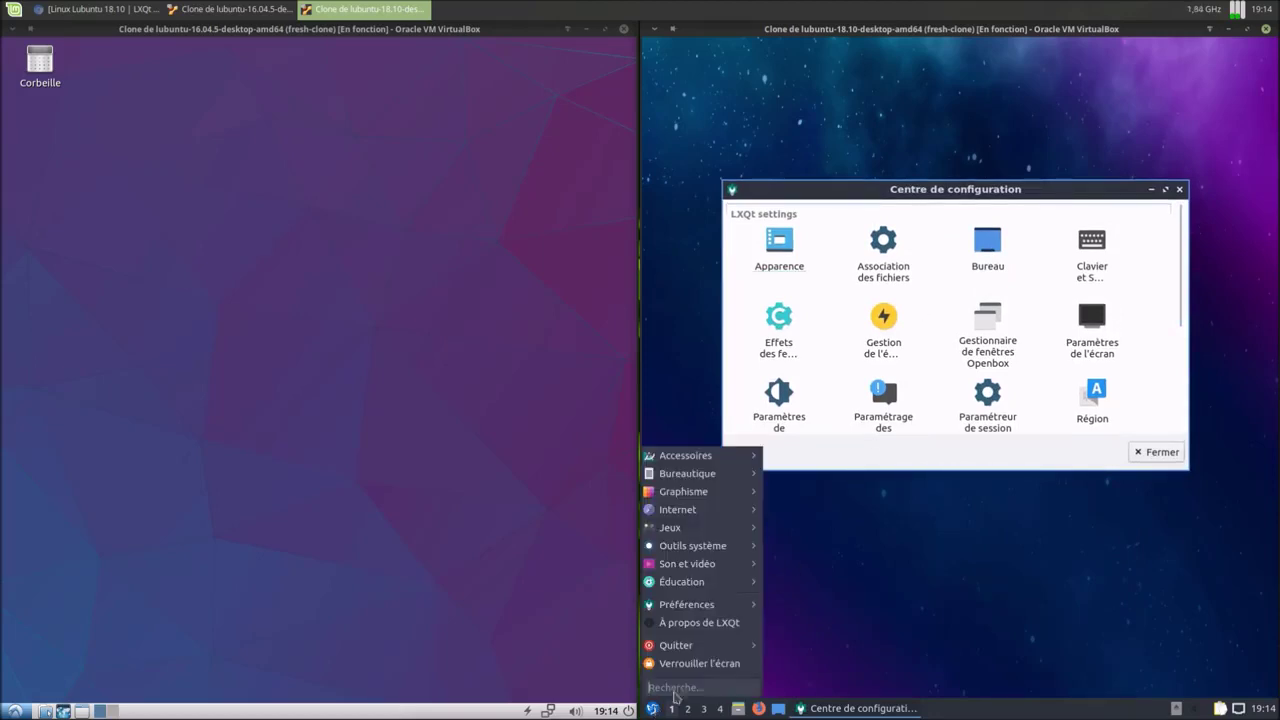
mouse_move(735, 605)
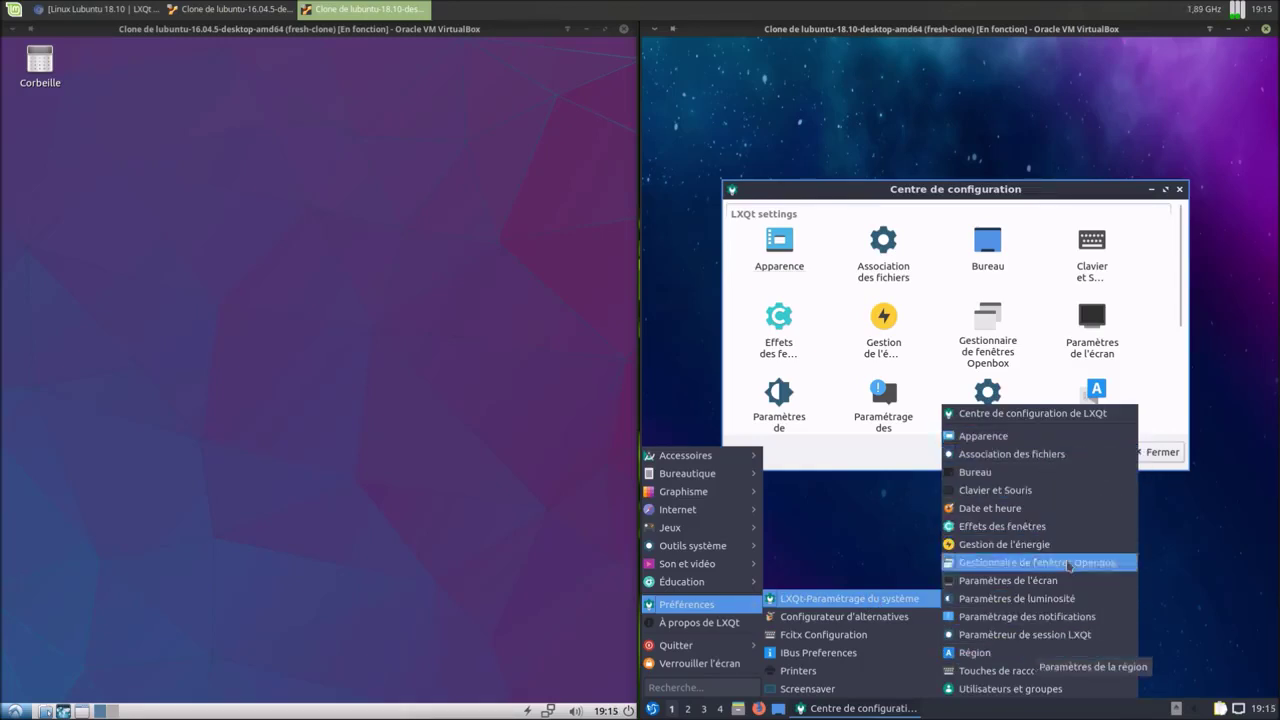
left_click(1040, 414)
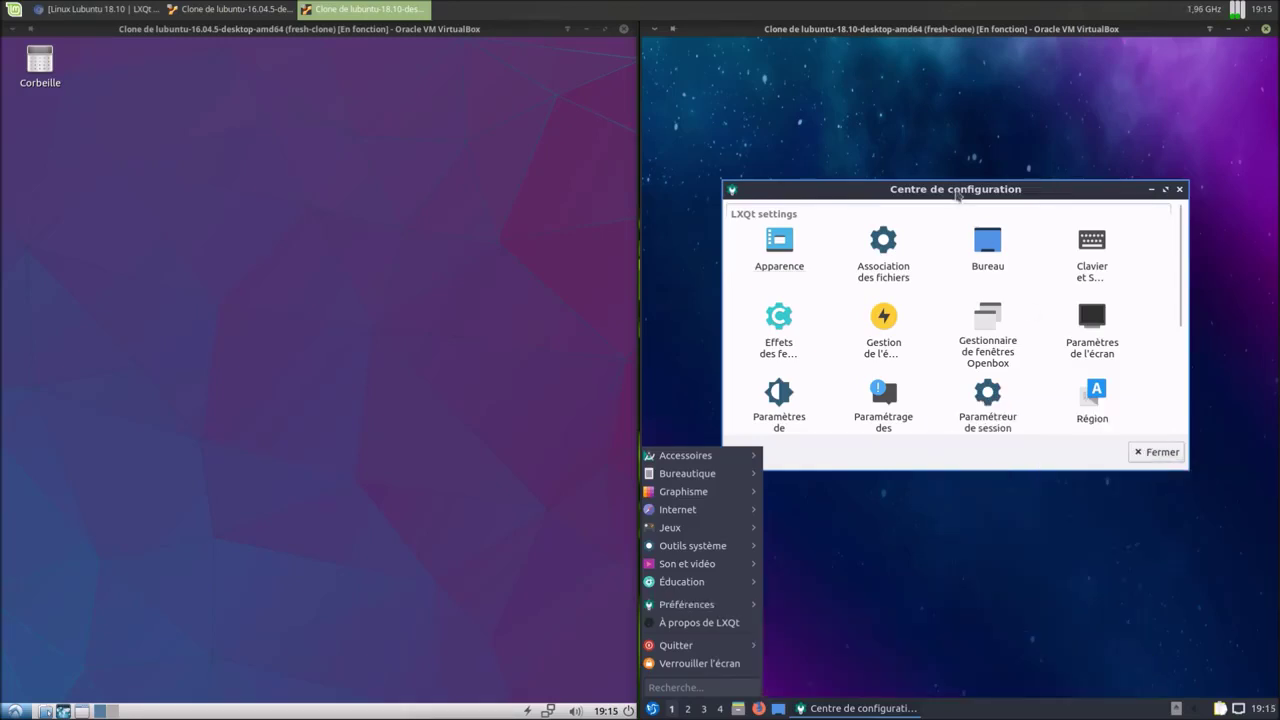
- Open the Apparence settings from the Centre de configuration and move their window slightly up
left_click(788, 216)
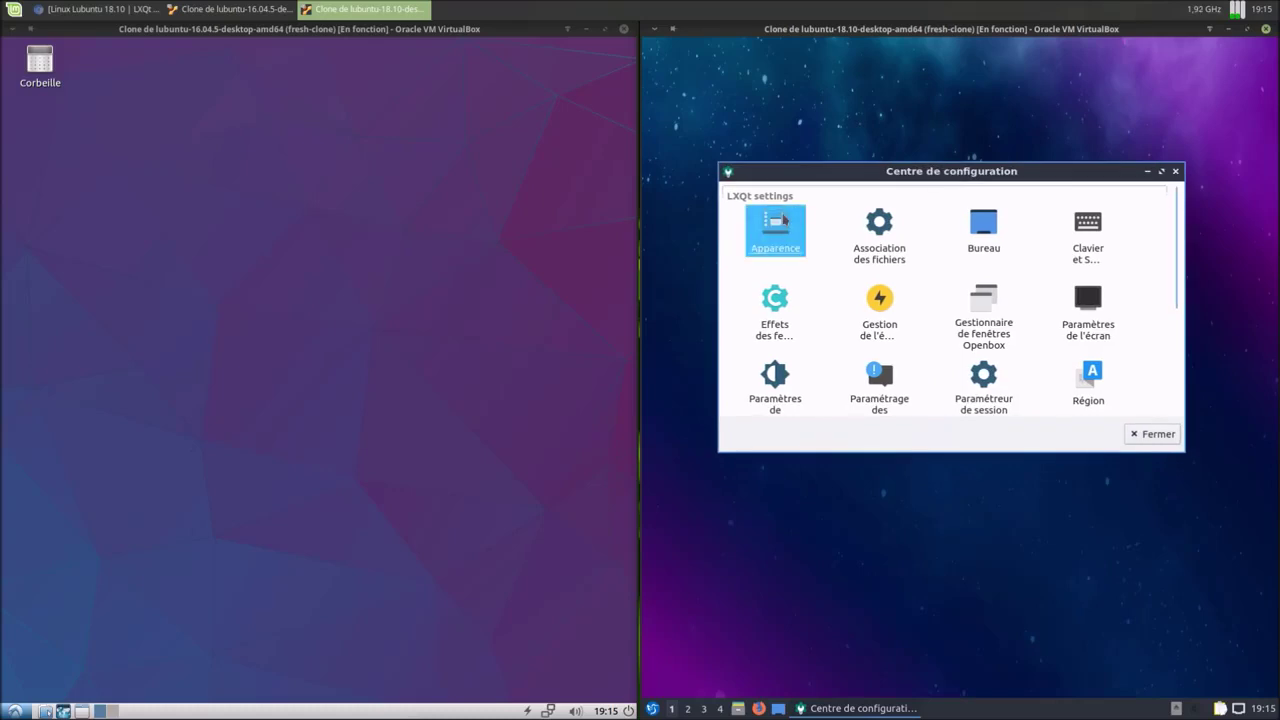
left_click(781, 243)
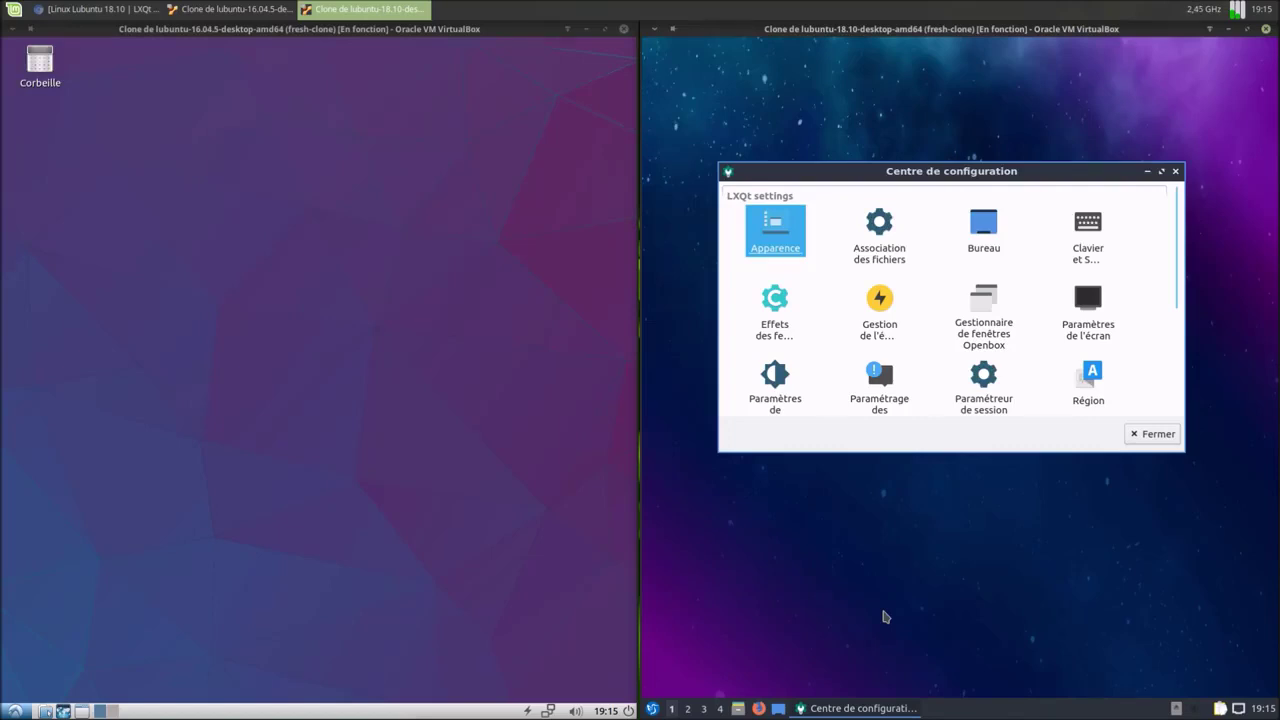
double_click(780, 249)
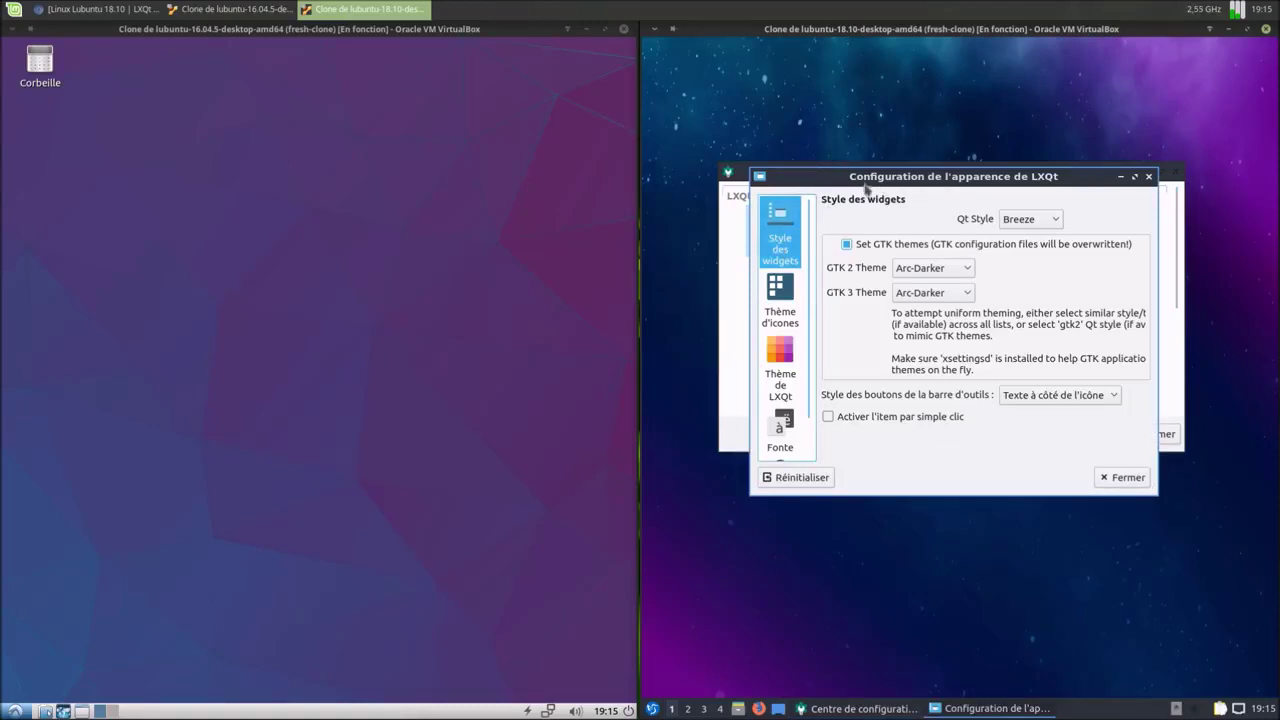
left_click_drag(866, 178, 875, 160)
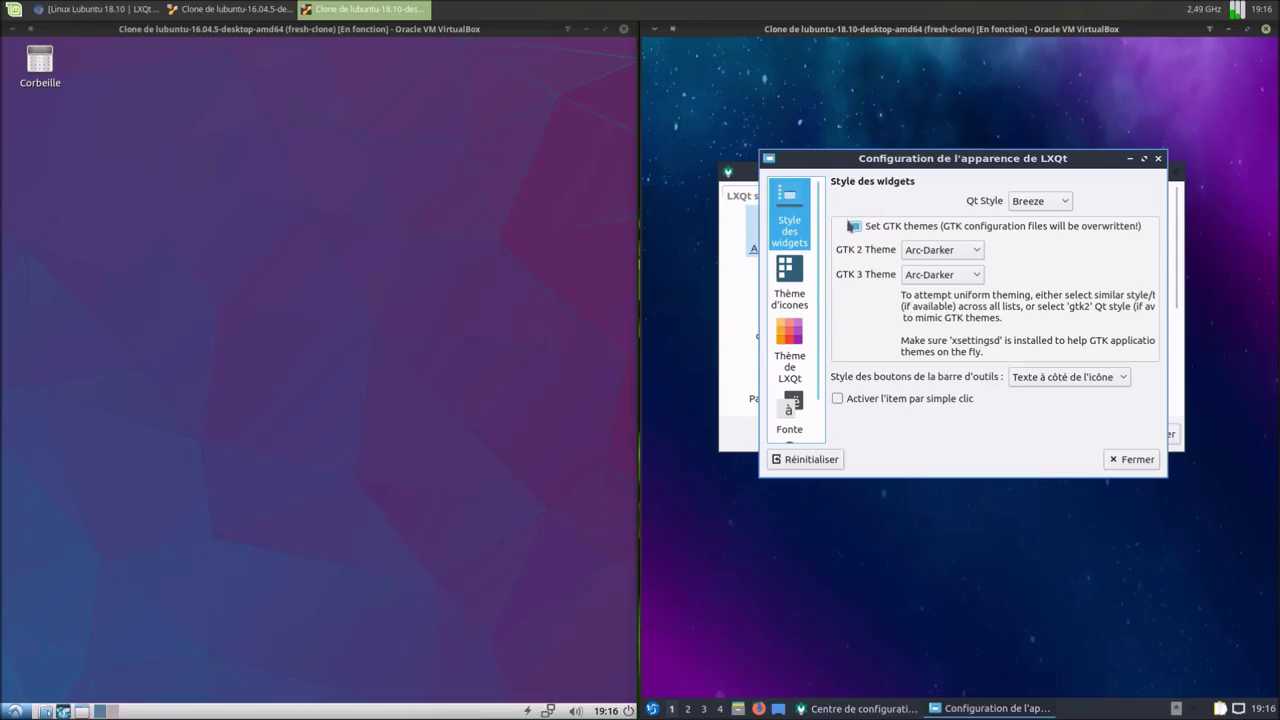
- Review the icon theme, LXQt theme, Fonte and Curseur appearance settings, and close the appearance configuration
left_click(796, 270)
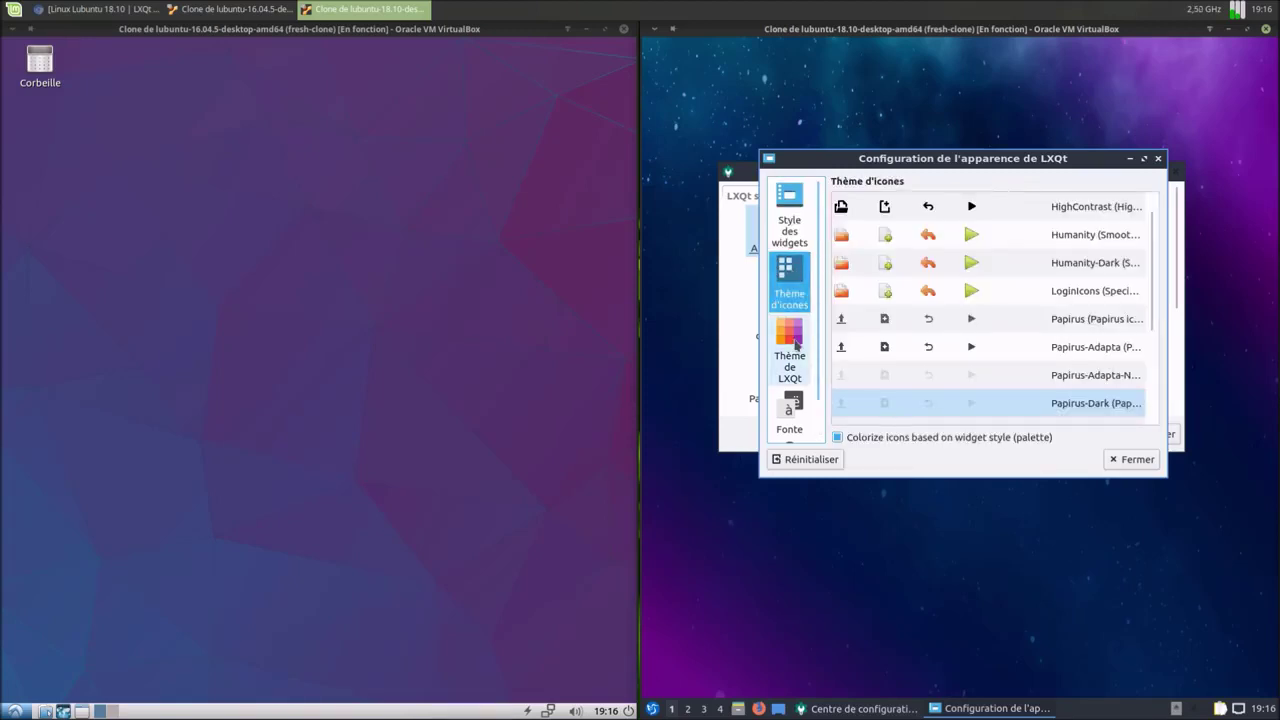
left_click(796, 345)
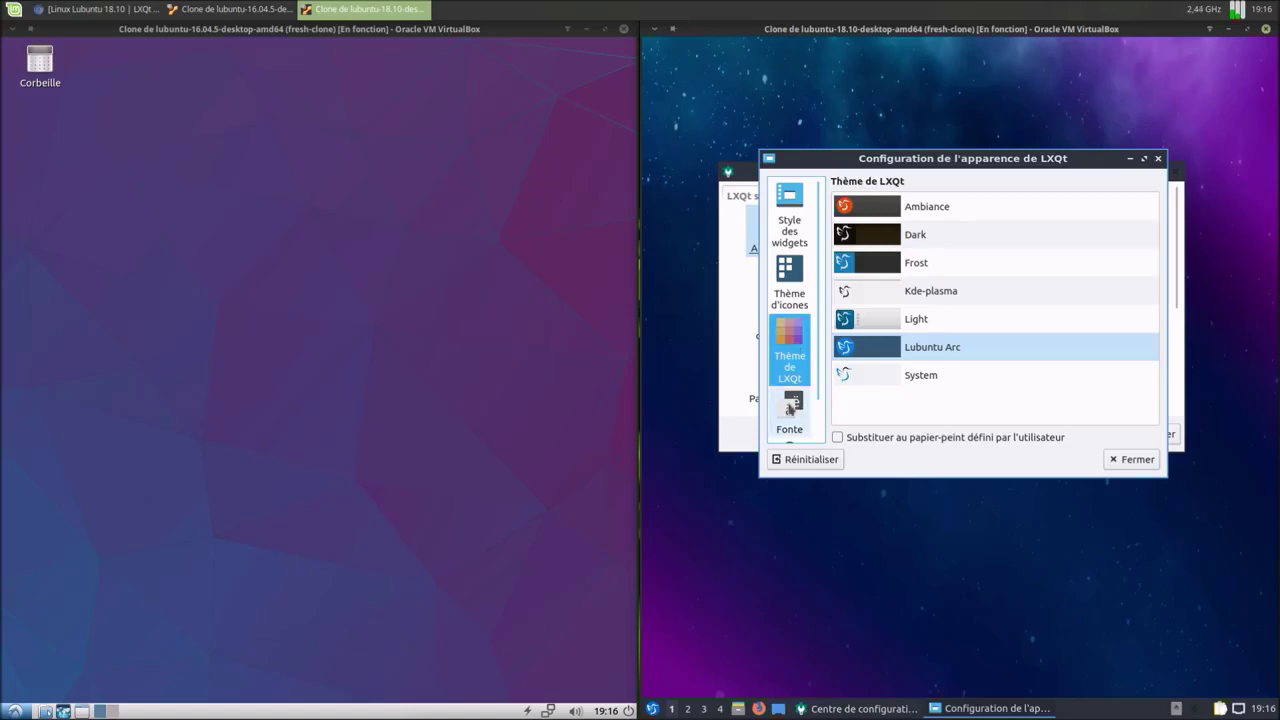
left_click(791, 408)
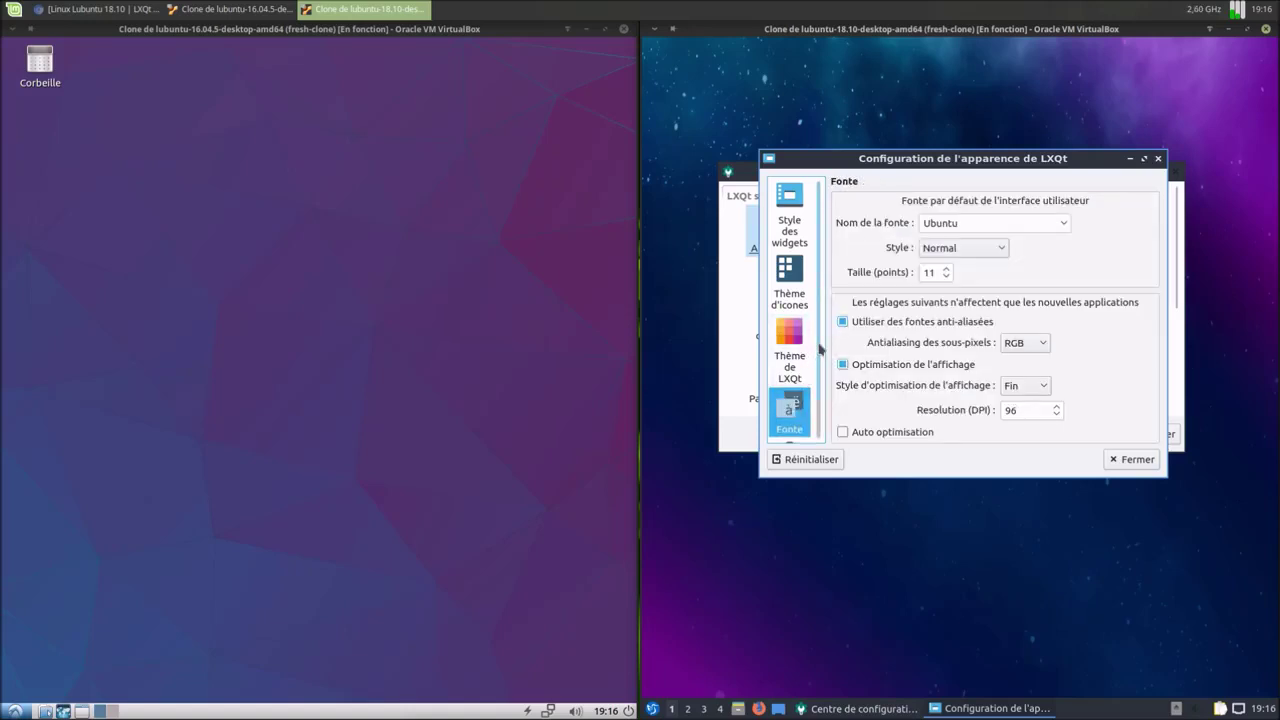
scroll(820, 410, "down", 1)
left_click(791, 411)
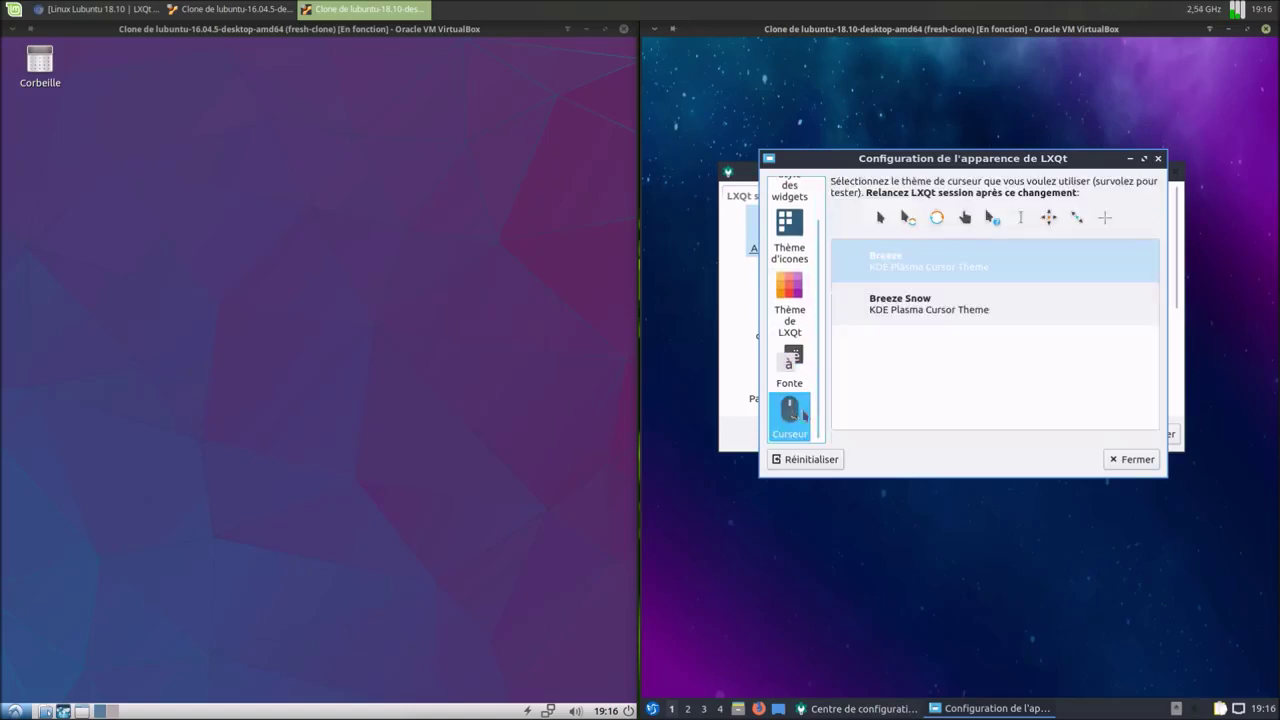
left_click(1134, 460)
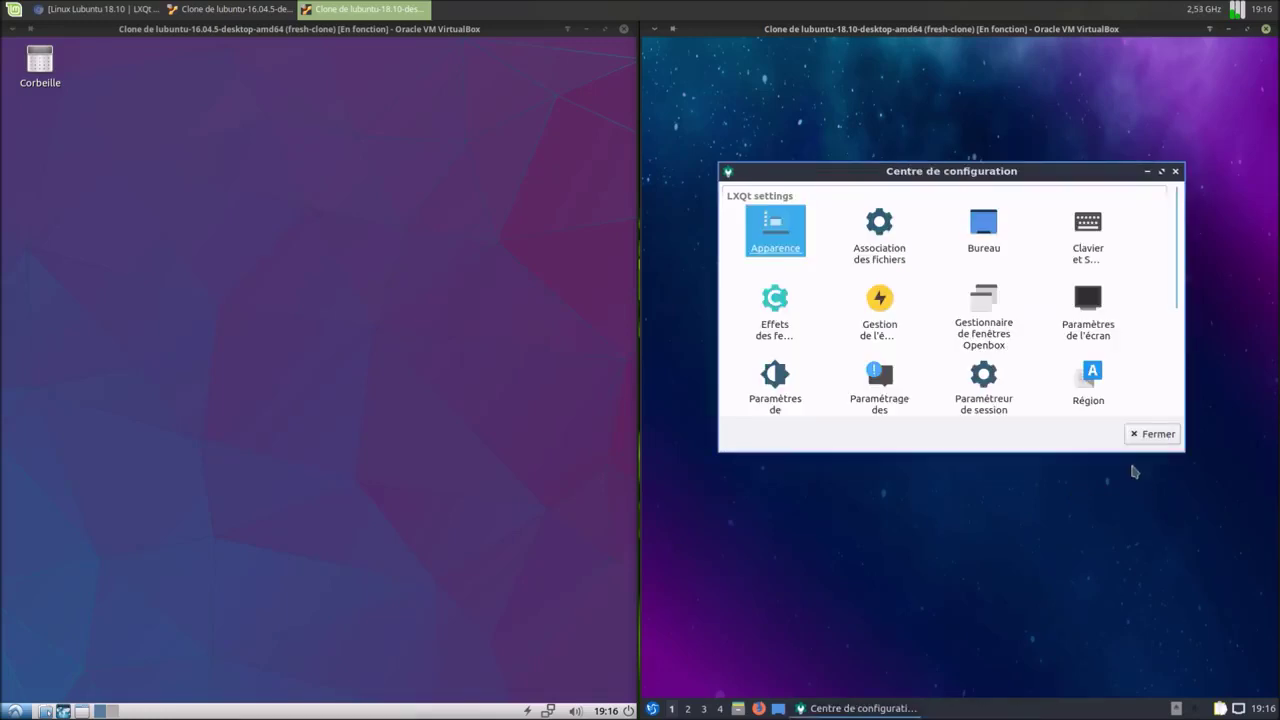
- View the Association des fichiers settings, close them, and open the Bureau preferences from the Centre de configuration
double_click(880, 225)
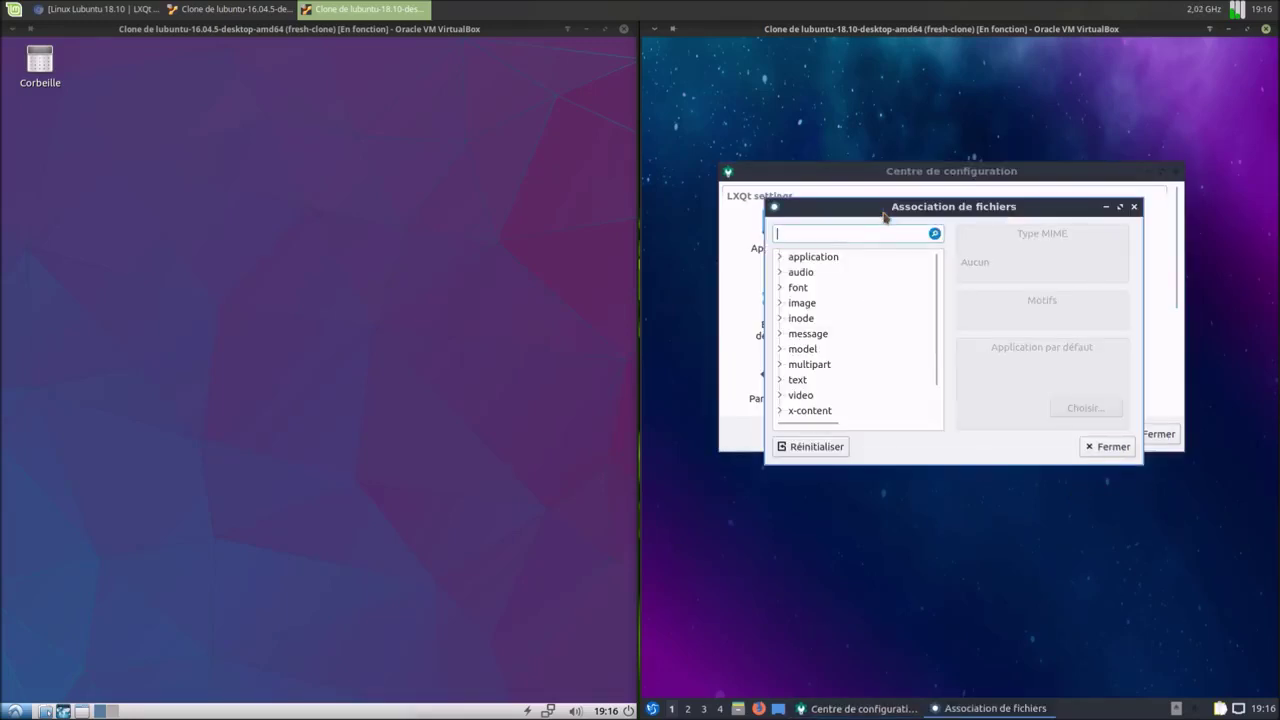
left_click(1105, 447)
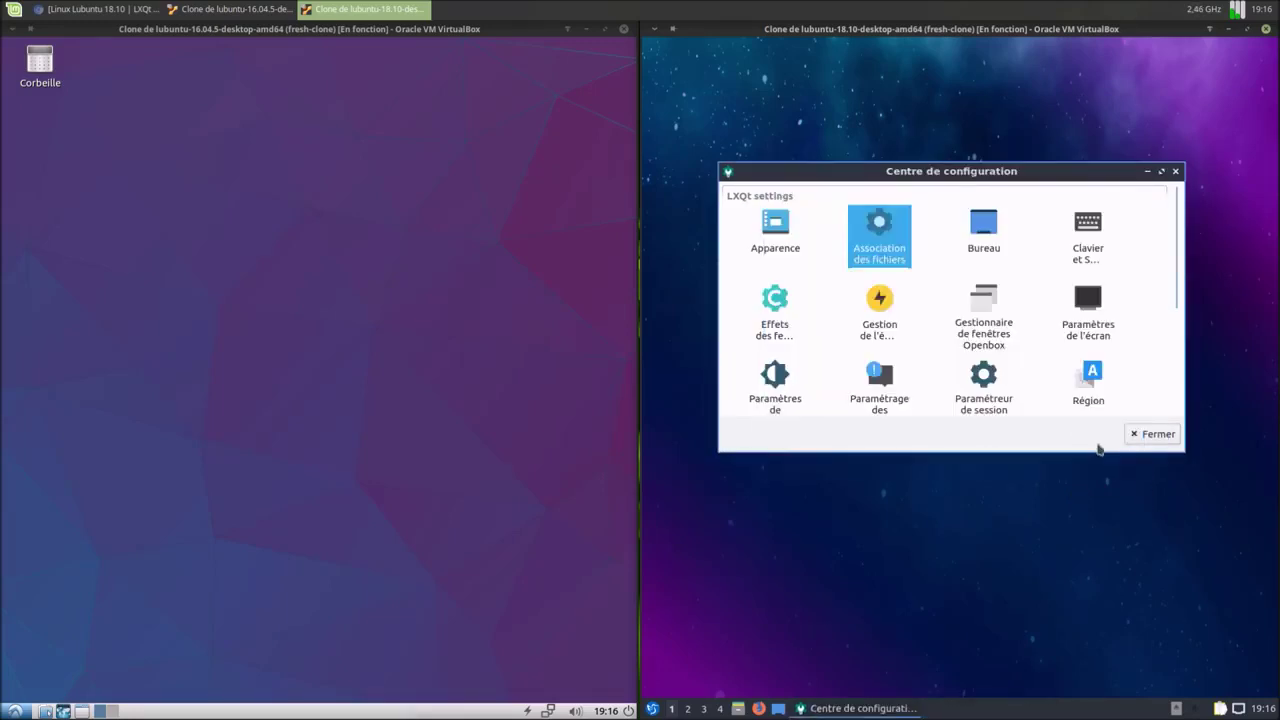
left_click(988, 229)
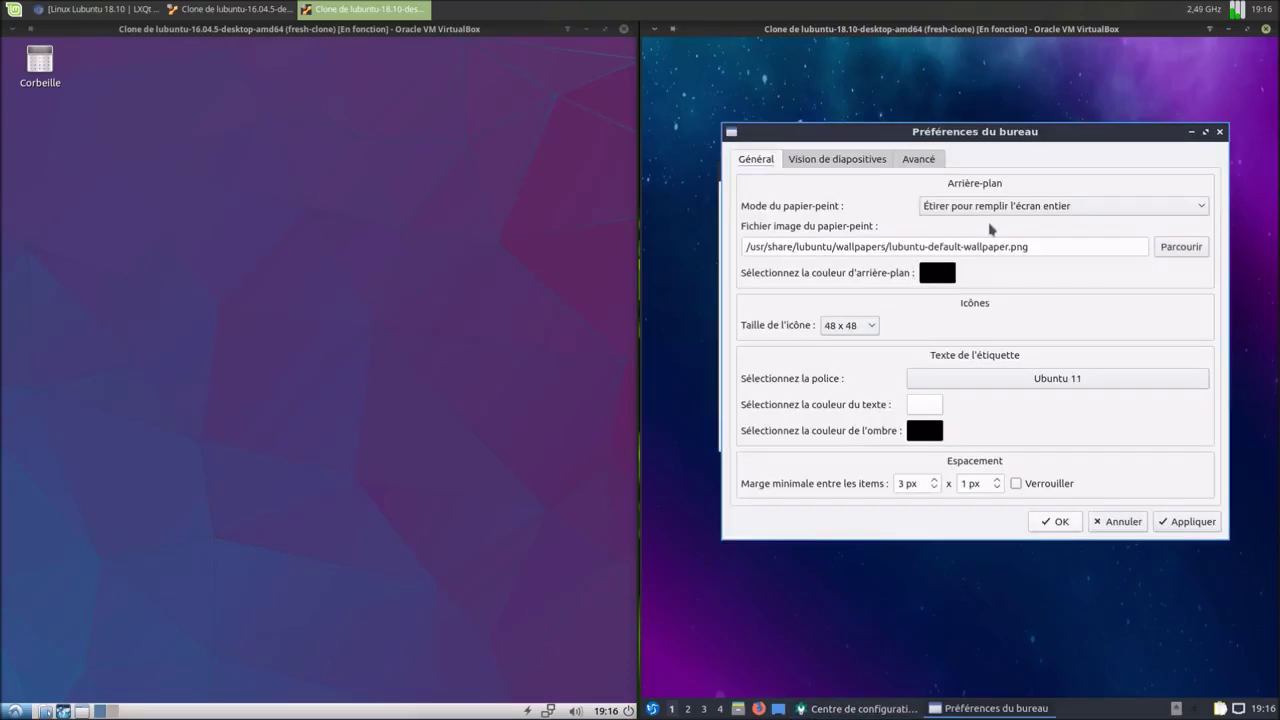
- Look through the Outils système and Préférences entries of the Lubuntu 16.04.5 main menu for comparison
left_click(14, 711)
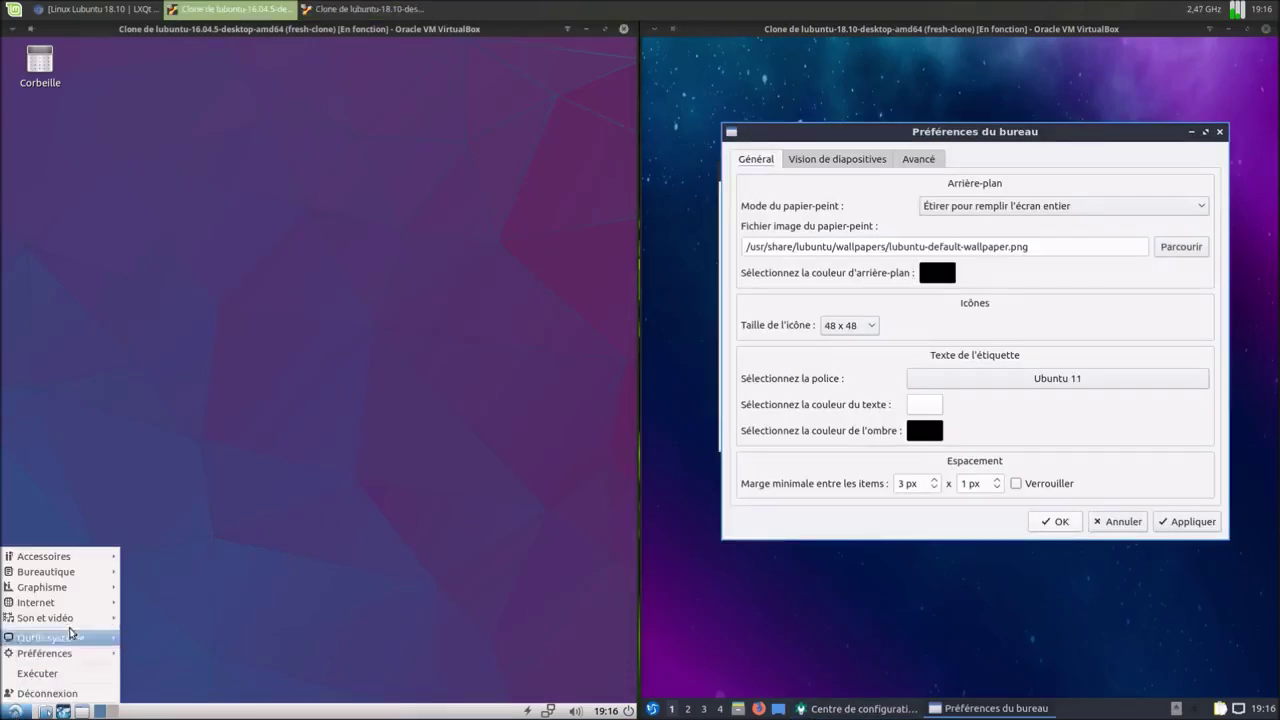
mouse_move(72, 632)
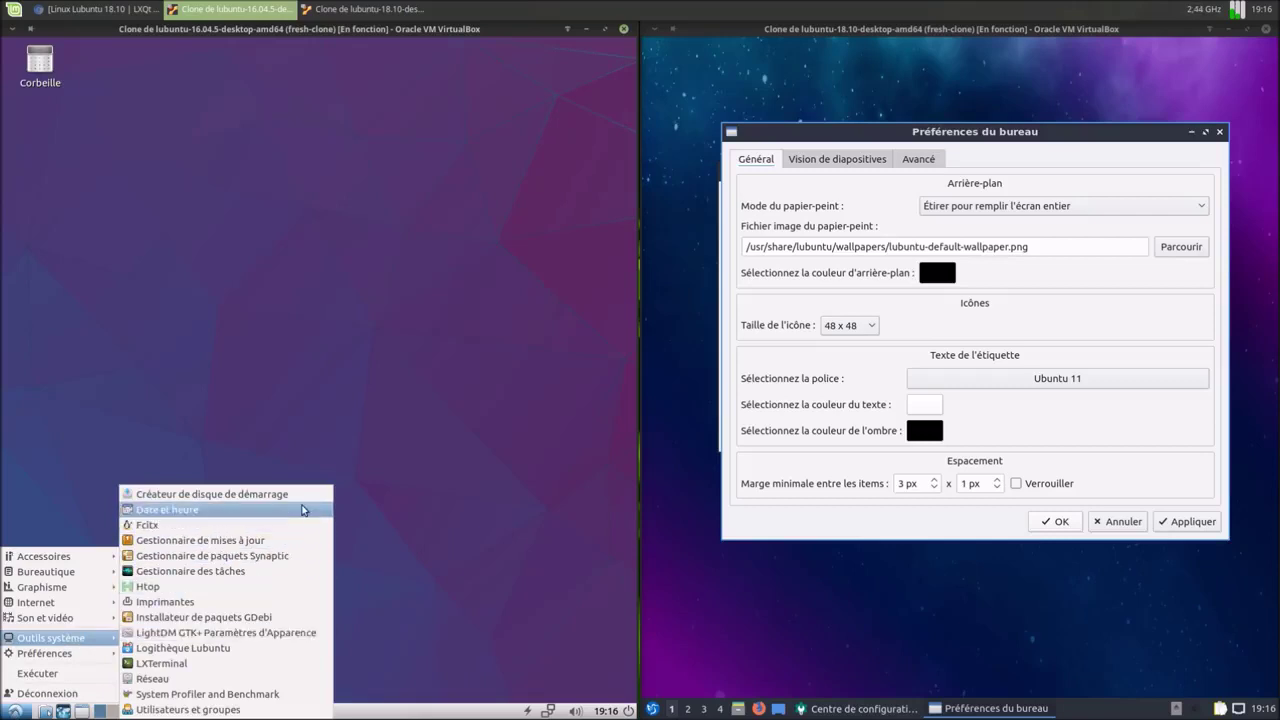
mouse_move(101, 659)
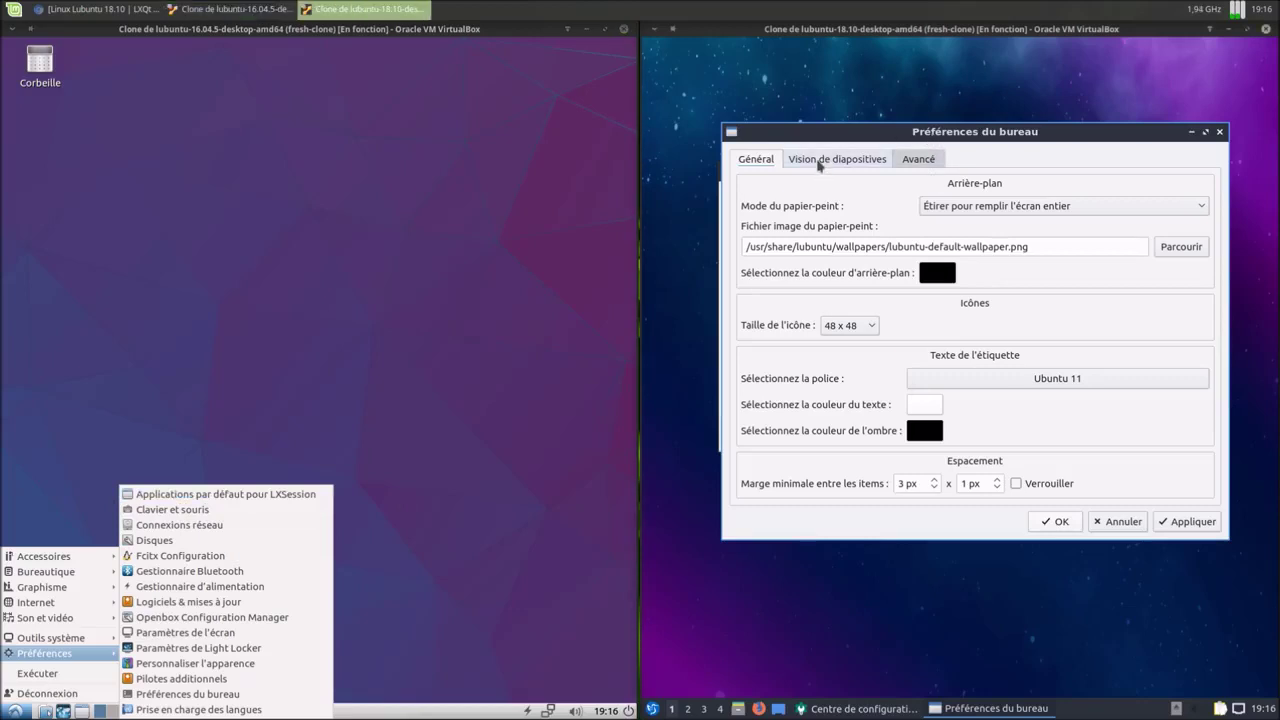
- Review the Vision de diapositives and Avancé settings in Préférences du bureau and leave the dialog without applying changes
left_click(819, 163)
left_click(922, 163)
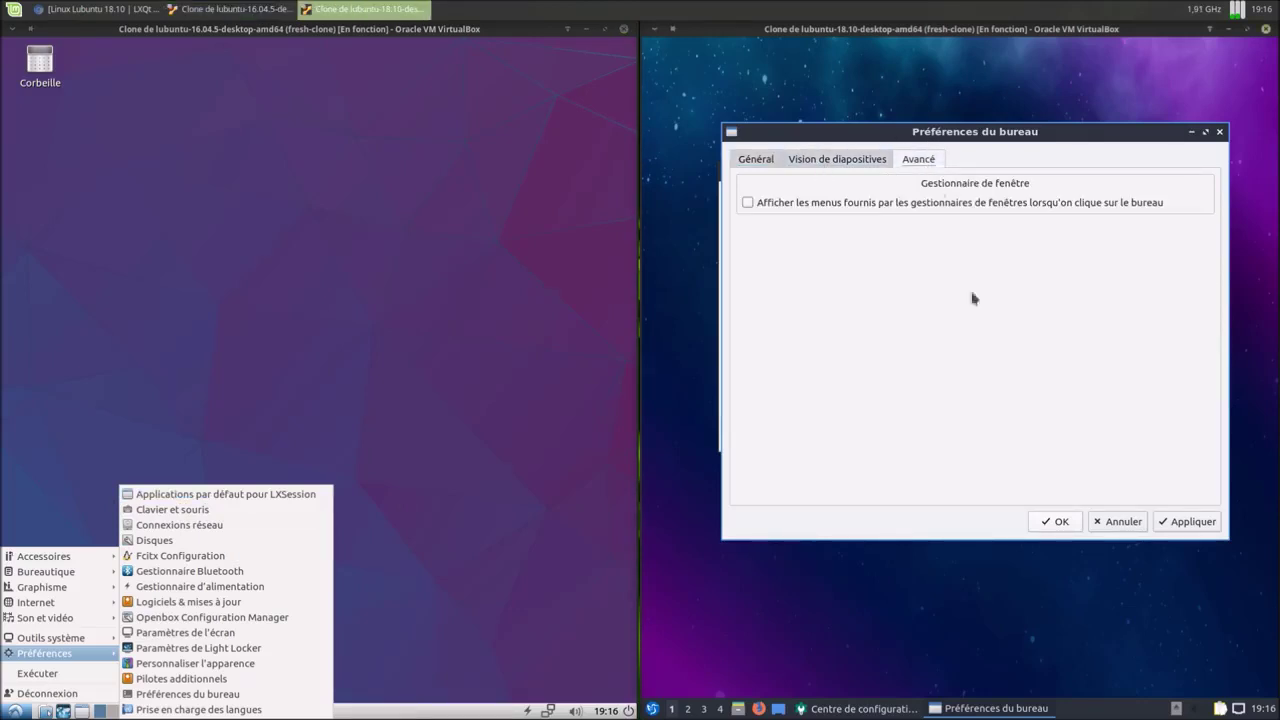
left_click(1126, 522)
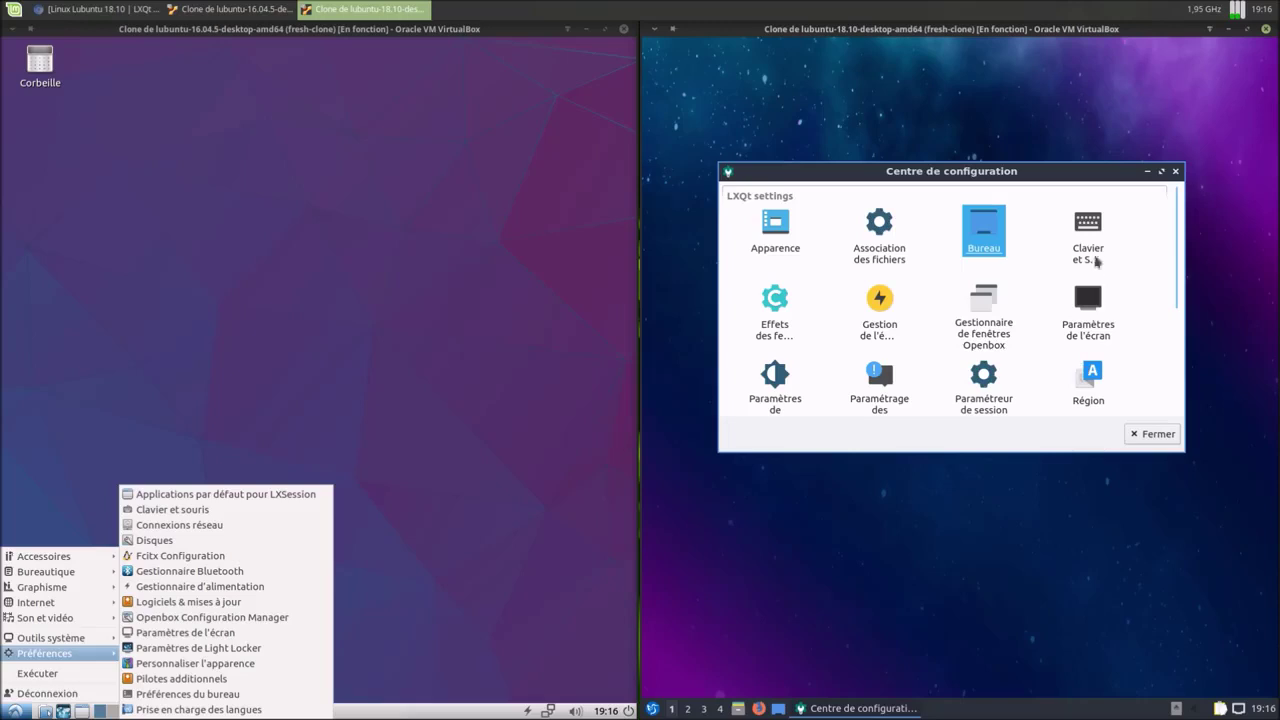
- Maximize the Centre de configuration and review the Souris, Curseur, Clavier and Disposition du clavier settings, closing them when done
left_click(1161, 171)
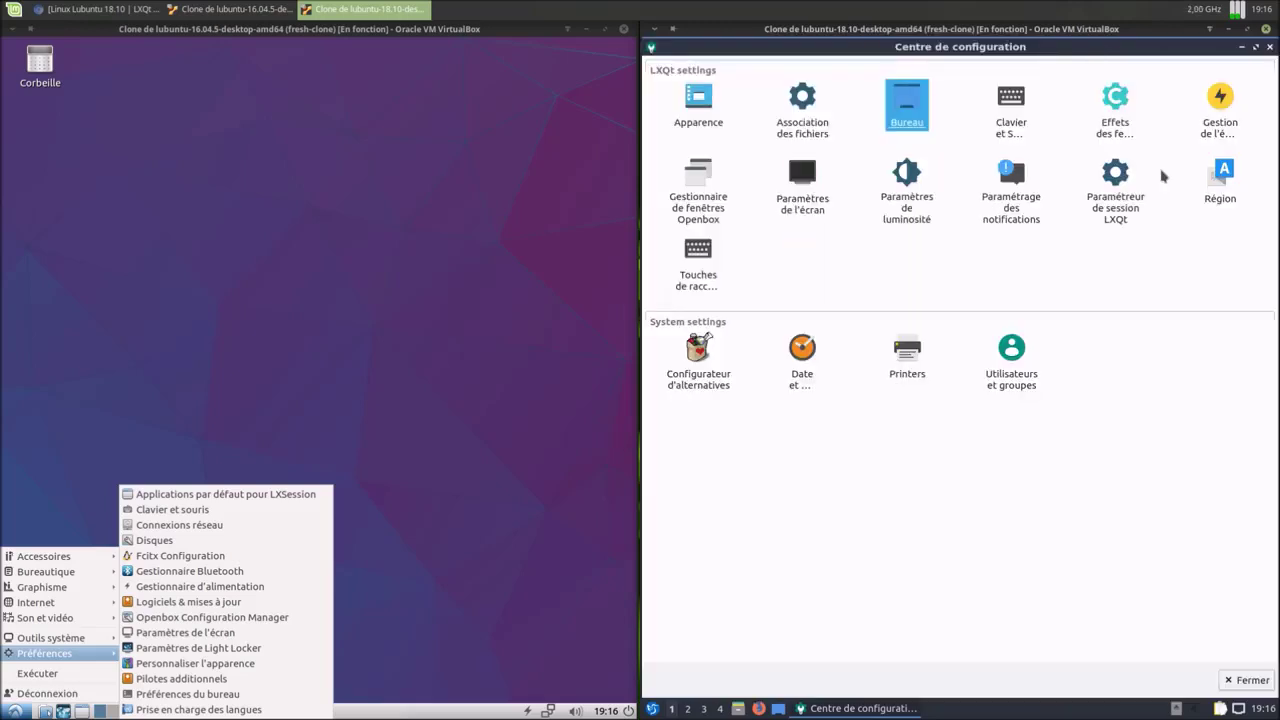
double_click(1011, 100)
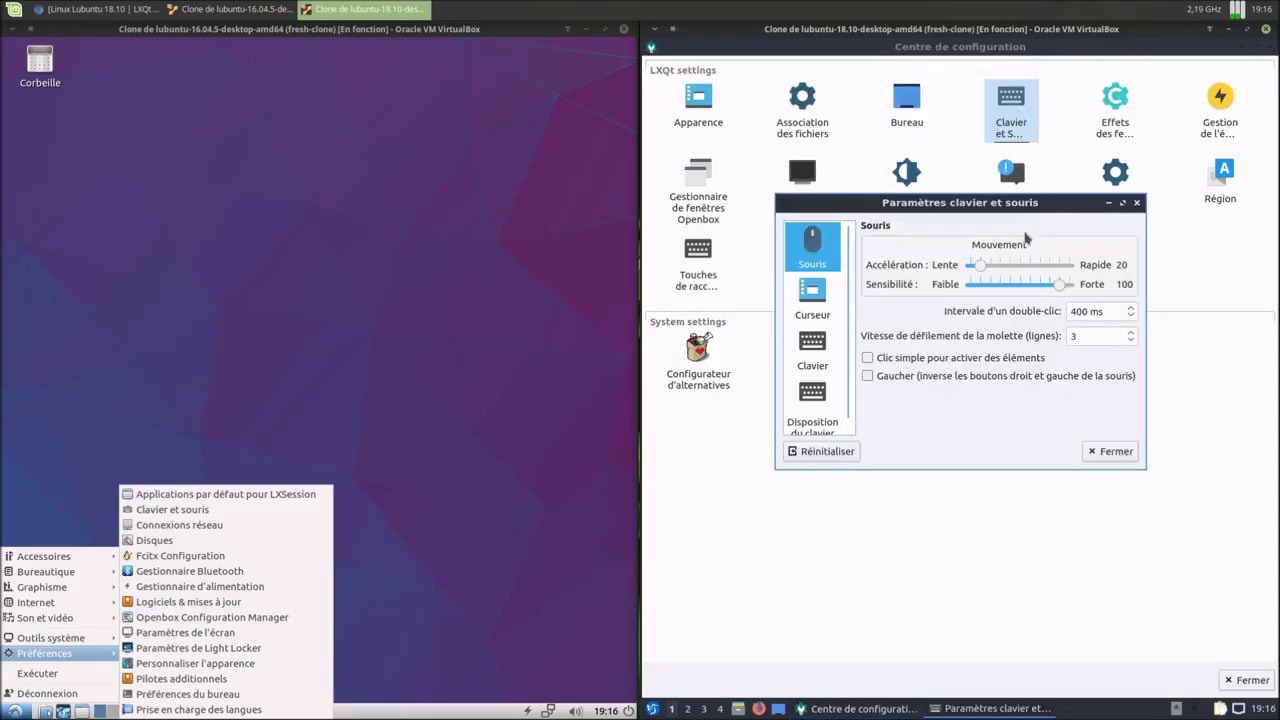
left_click(817, 296)
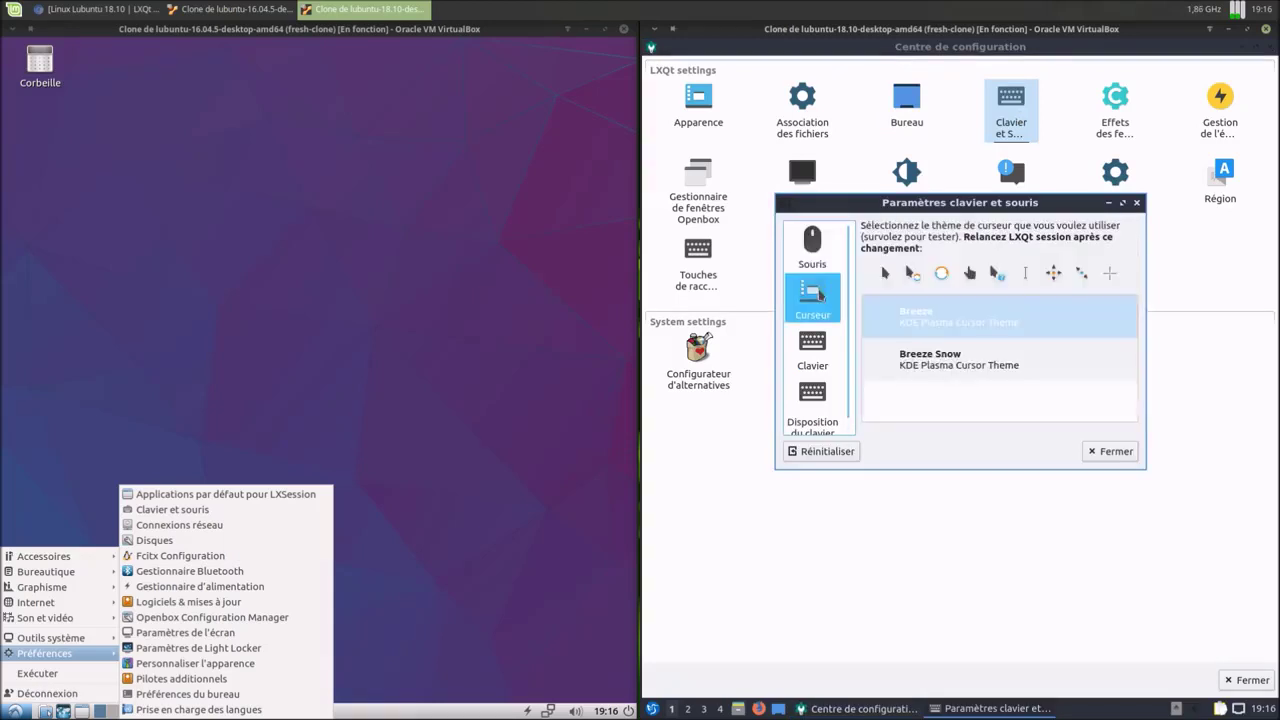
left_click(813, 350)
left_click(815, 406)
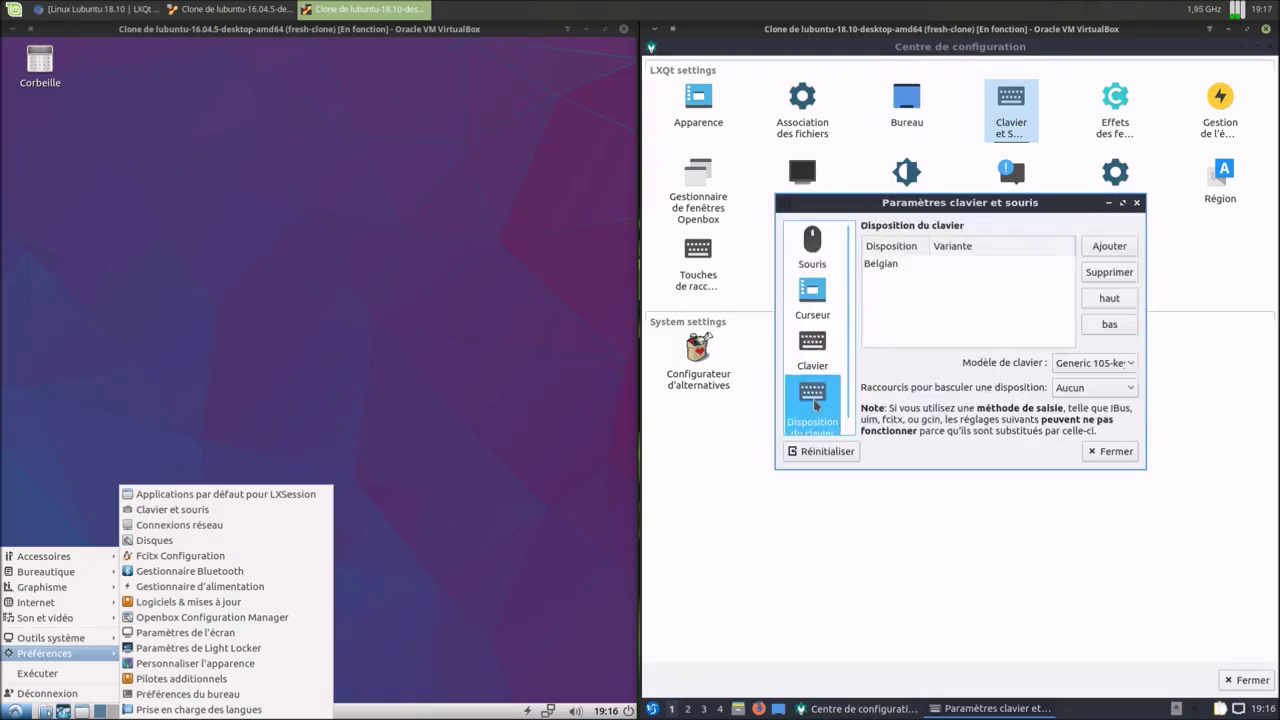
left_click(1107, 458)
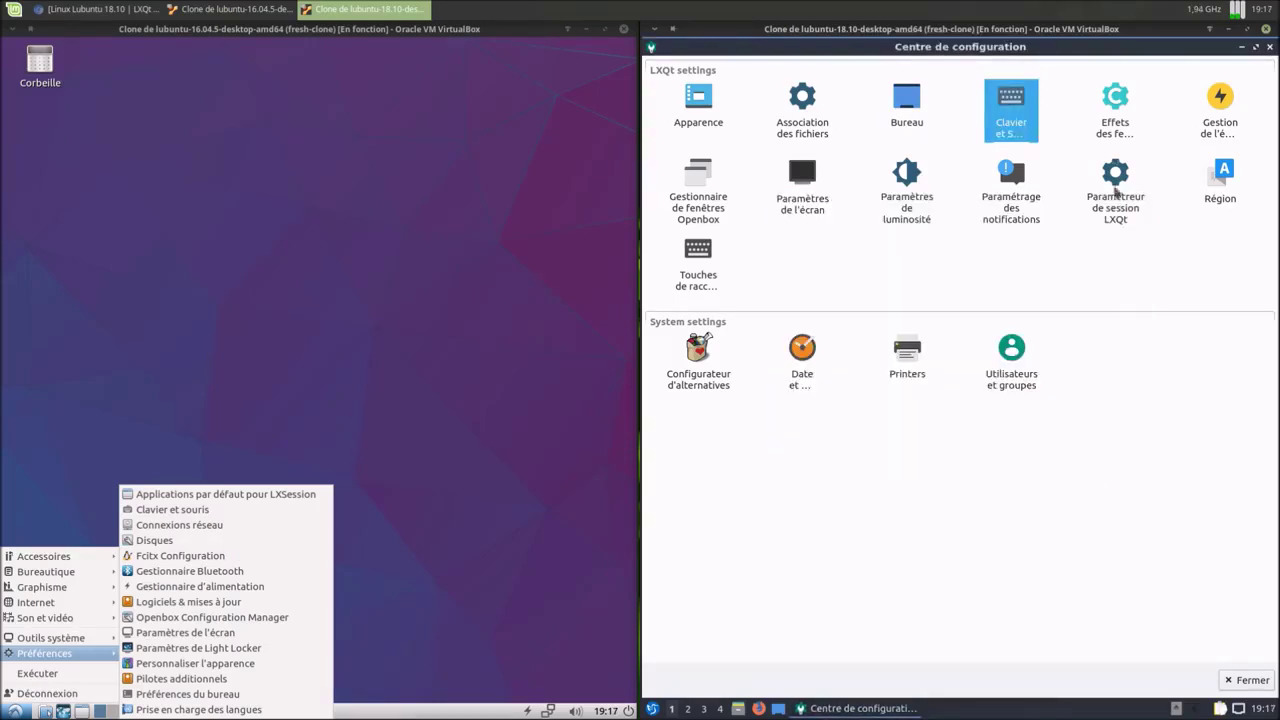
- Review the Ombre, Opacité, Fondu and Autre settings of the window special effects and cancel the dialog
left_click(1112, 124)
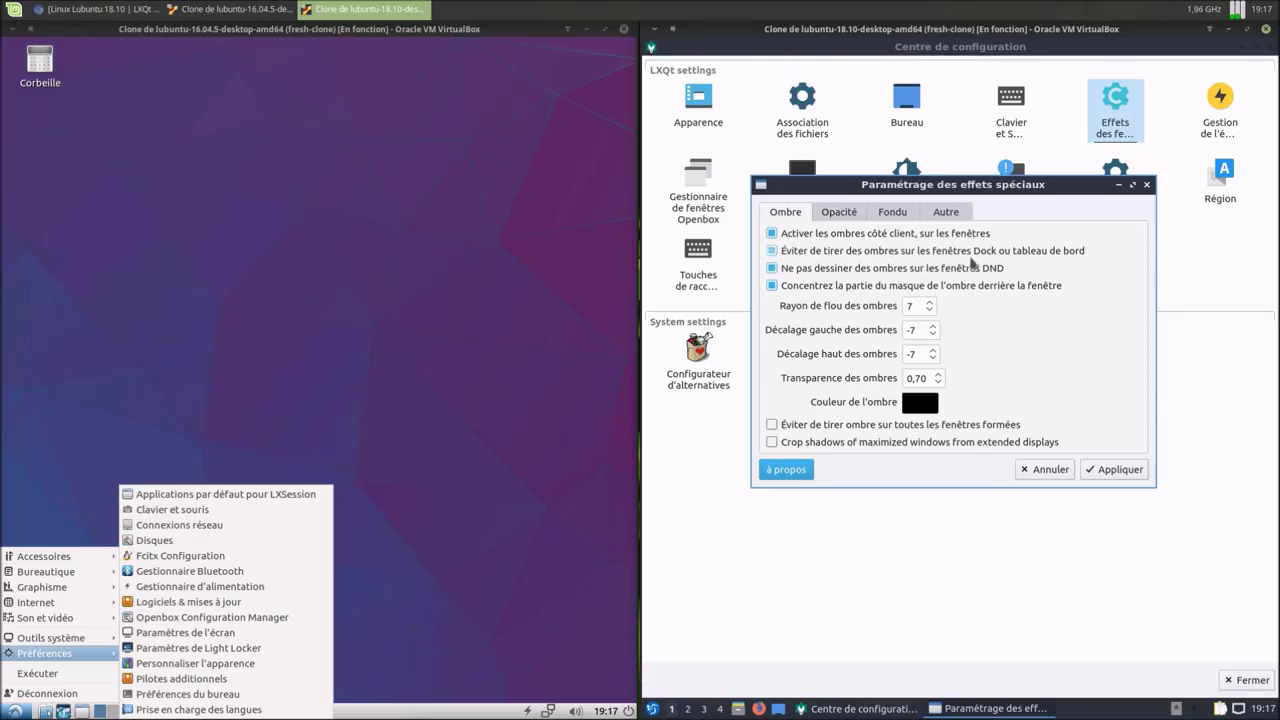
left_click(855, 213)
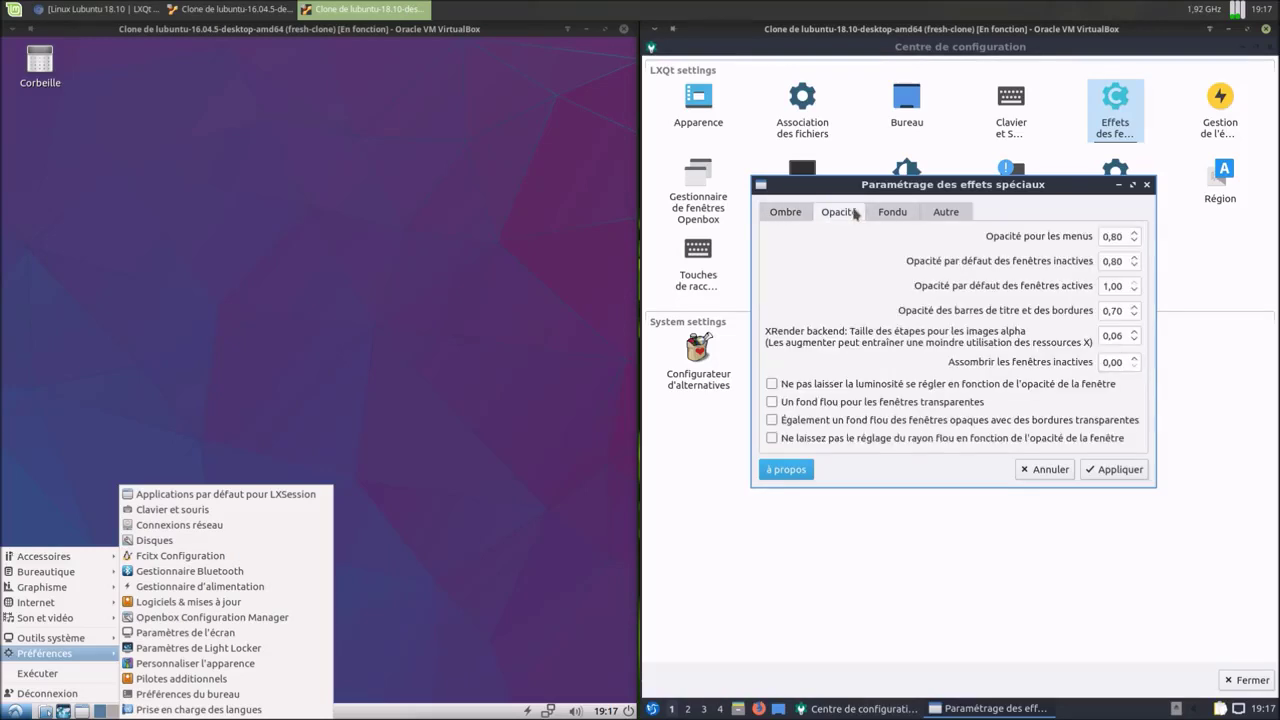
left_click(889, 216)
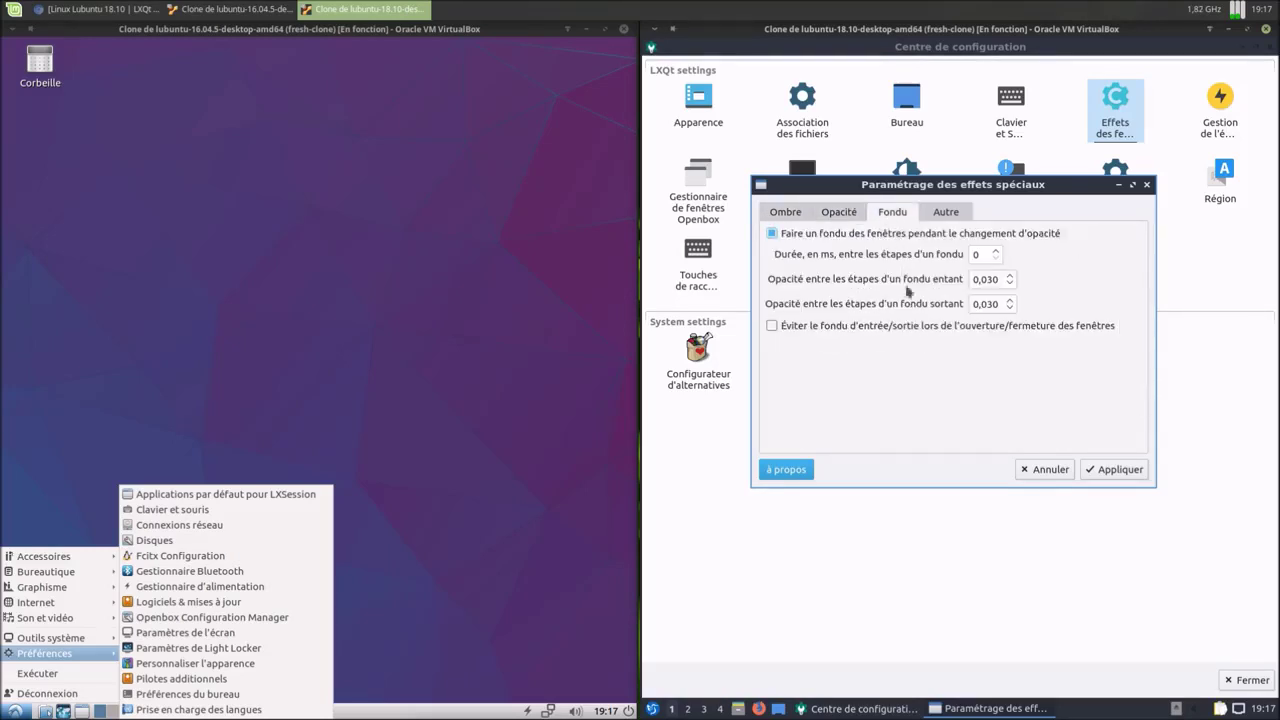
left_click(945, 215)
left_click(1040, 470)
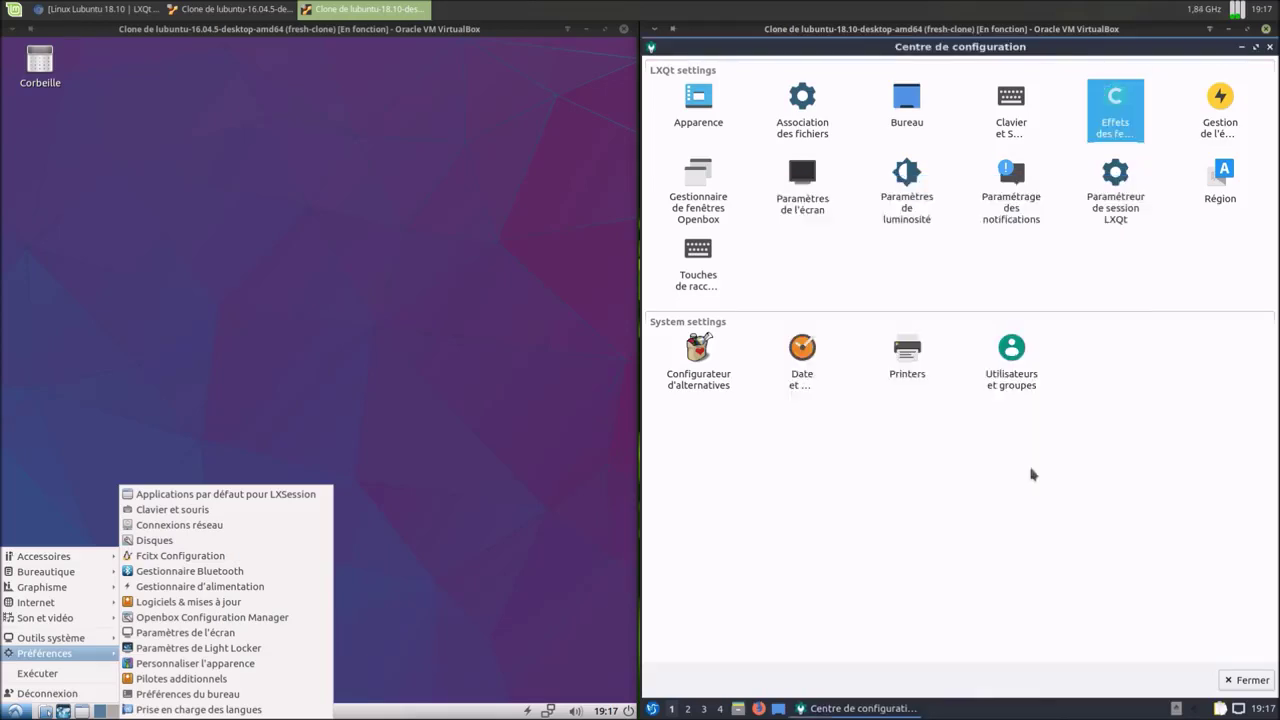
- Review the Batterie, Capot and Inactivité power management settings, moving their window lower to uncover the configuration items, and close them
left_click(1215, 115)
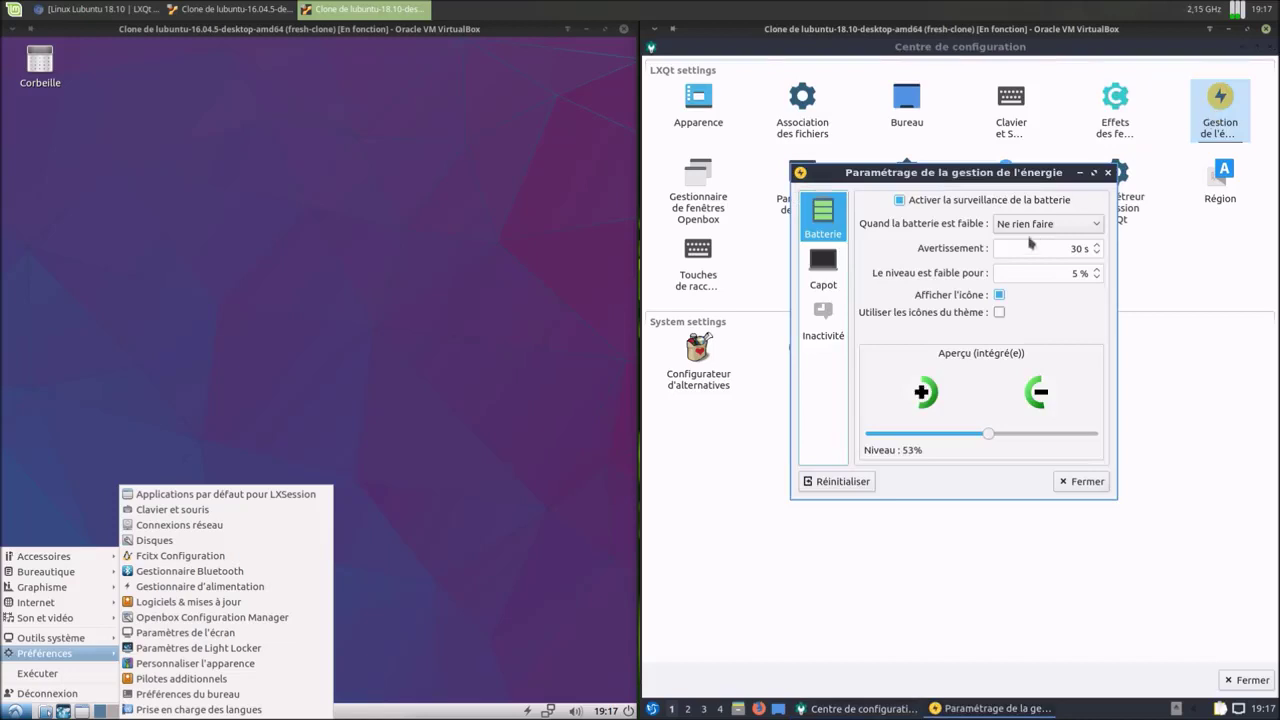
left_click(837, 266)
left_click(824, 318)
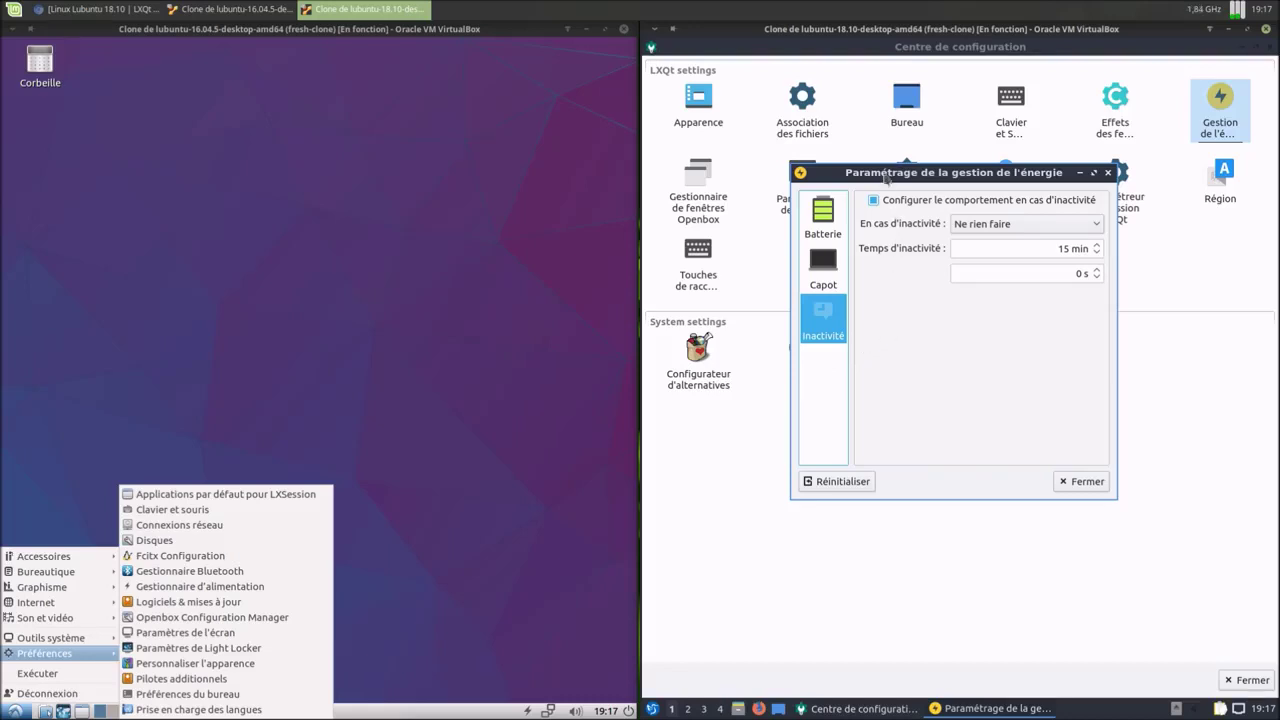
left_click_drag(884, 175, 876, 256)
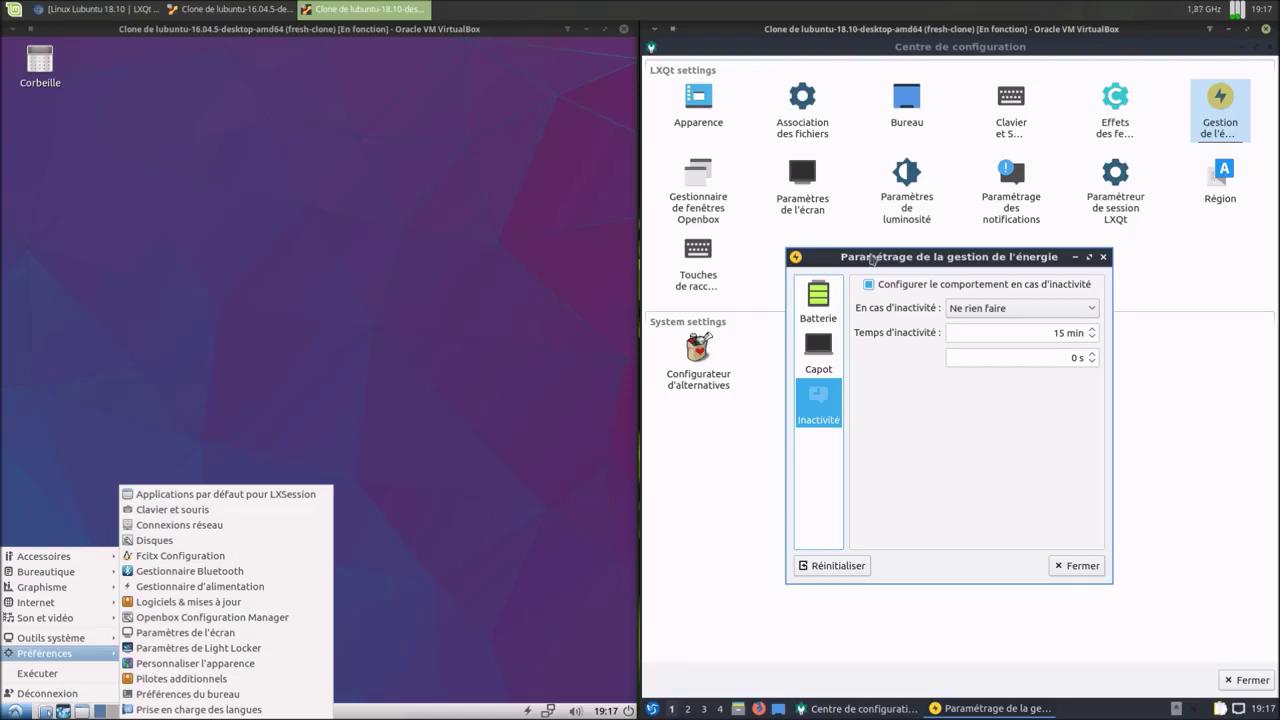
left_click(652, 709)
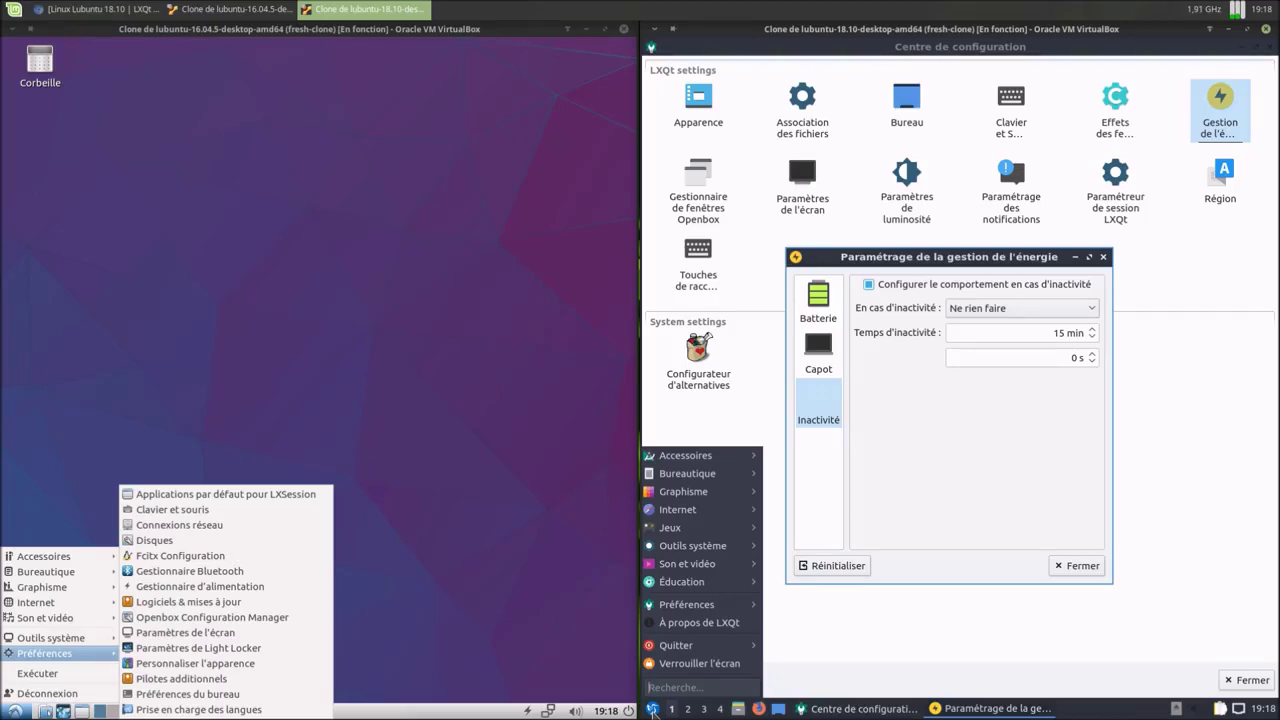
left_click(926, 257)
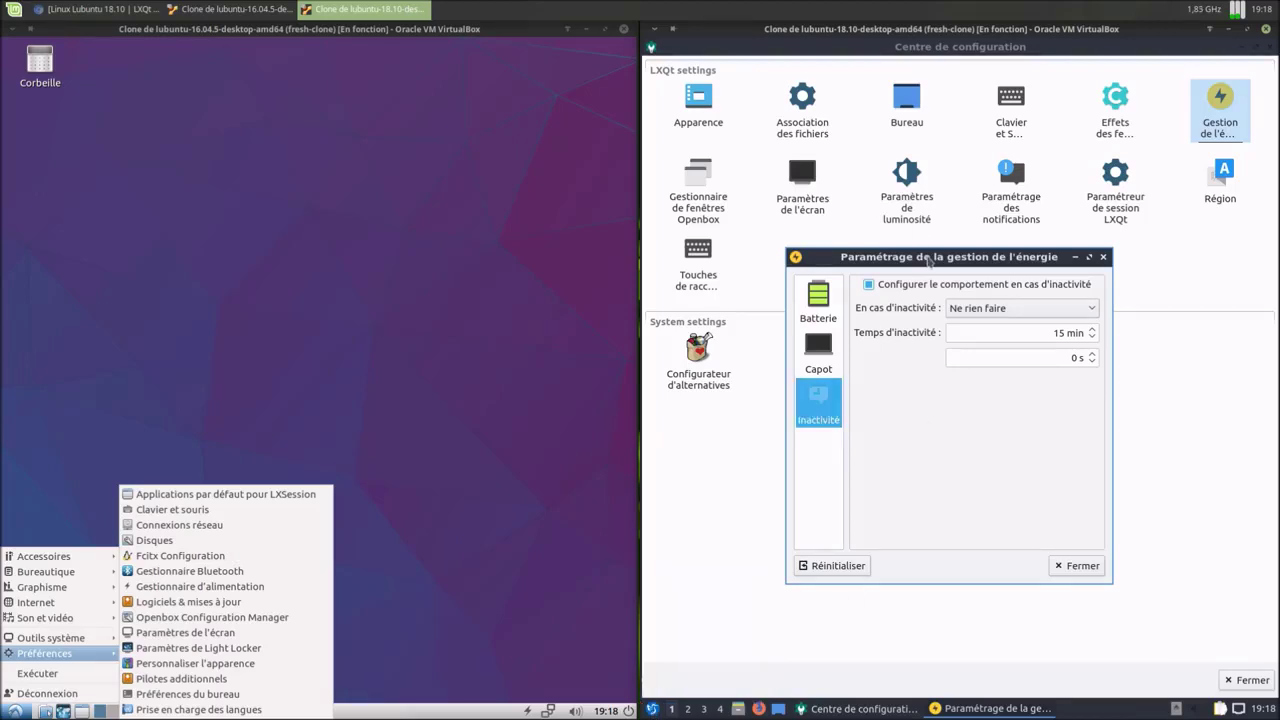
left_click(1078, 566)
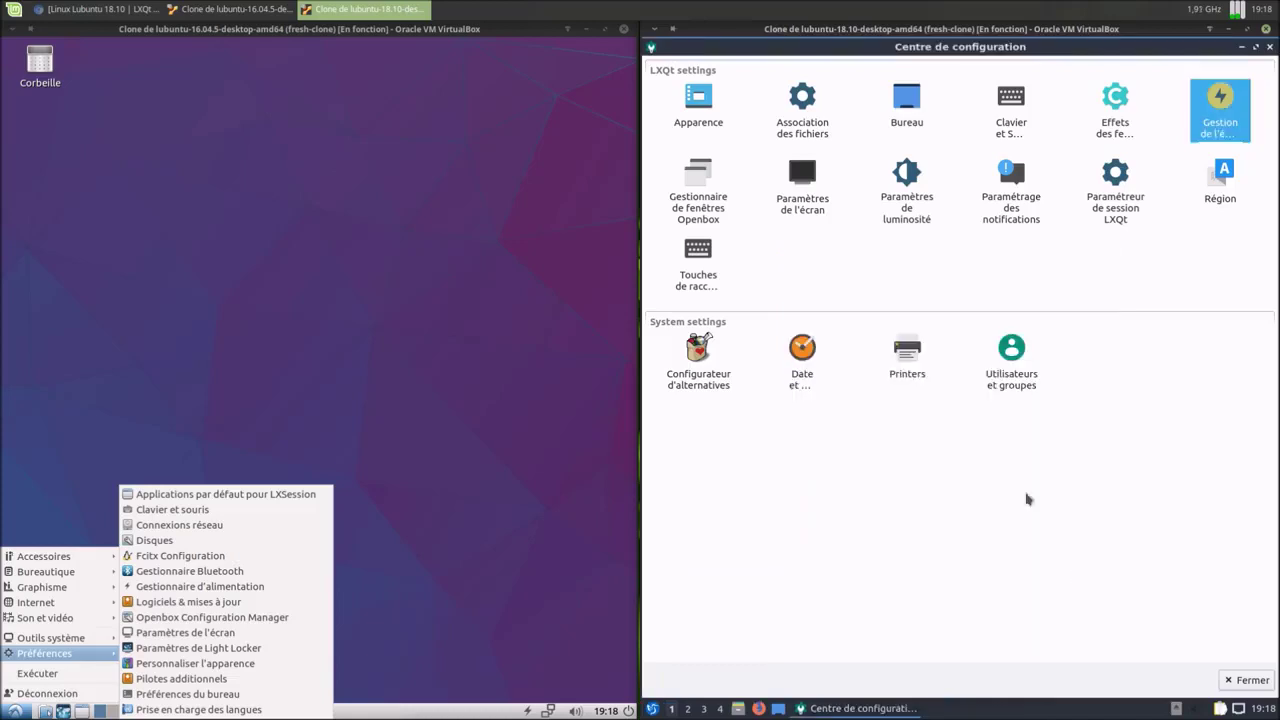
- Open the Openbox settings in both Lubuntu versions, review the 18.10 pages from Apparence to Dock, and close the 18.10 window
left_click(698, 210)
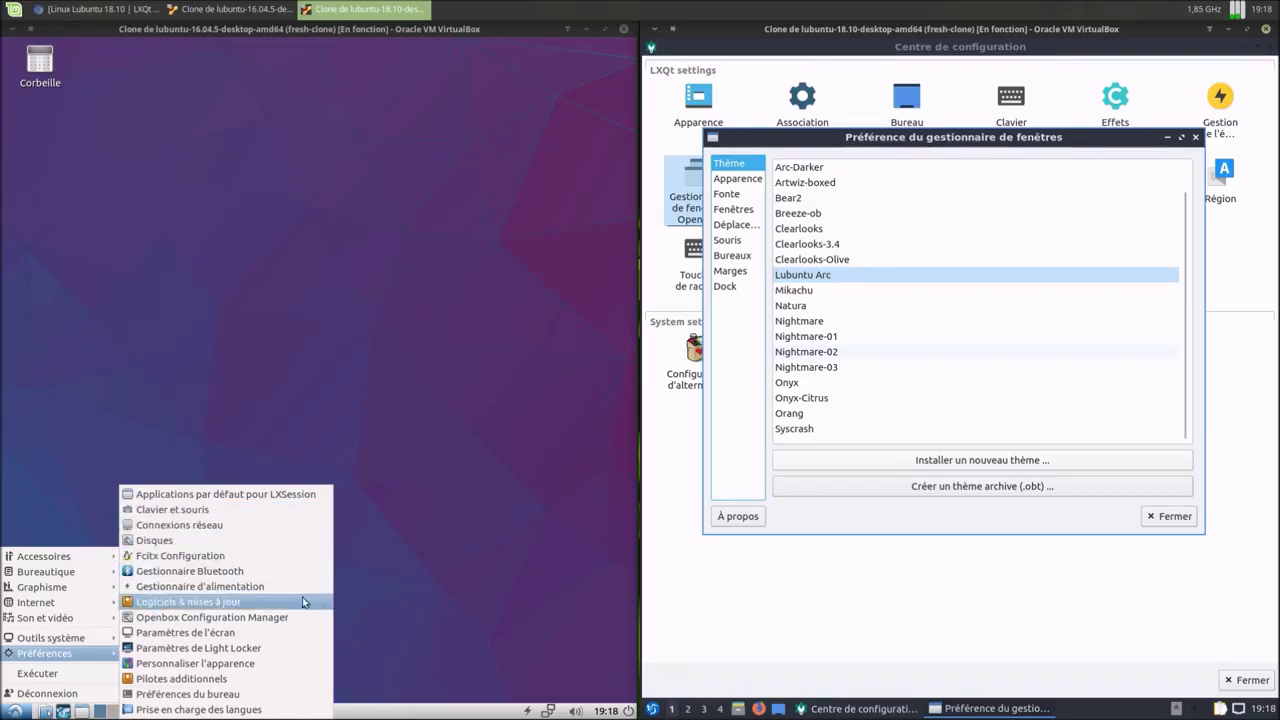
left_click(251, 620)
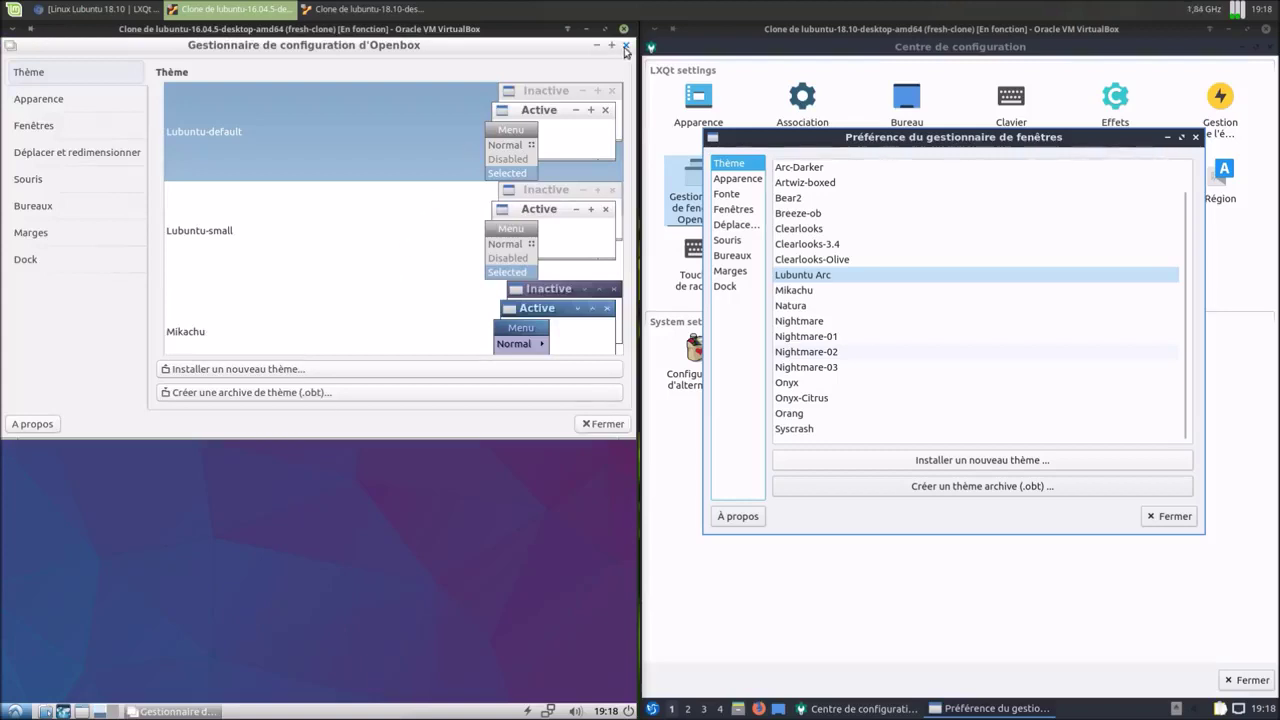
left_click(748, 180)
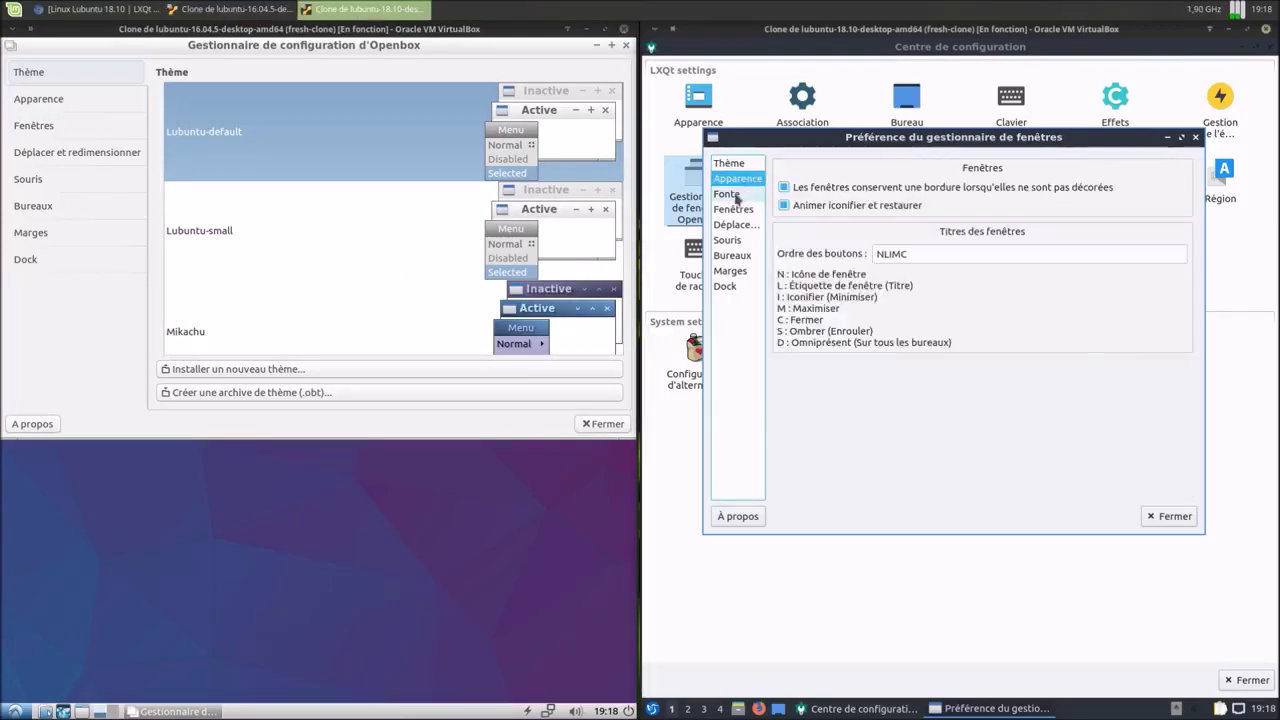
left_click(745, 194)
left_click(748, 210)
left_click(745, 225)
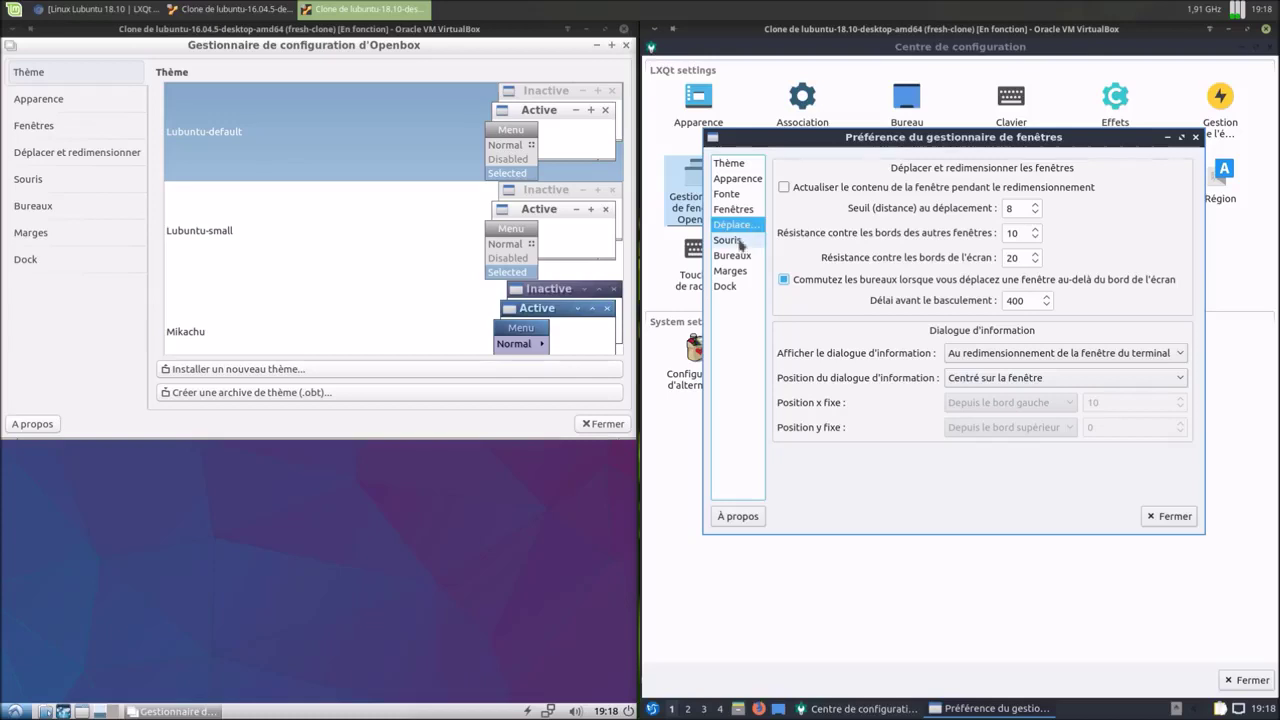
left_click(742, 241)
left_click(731, 256)
left_click(731, 271)
left_click(737, 287)
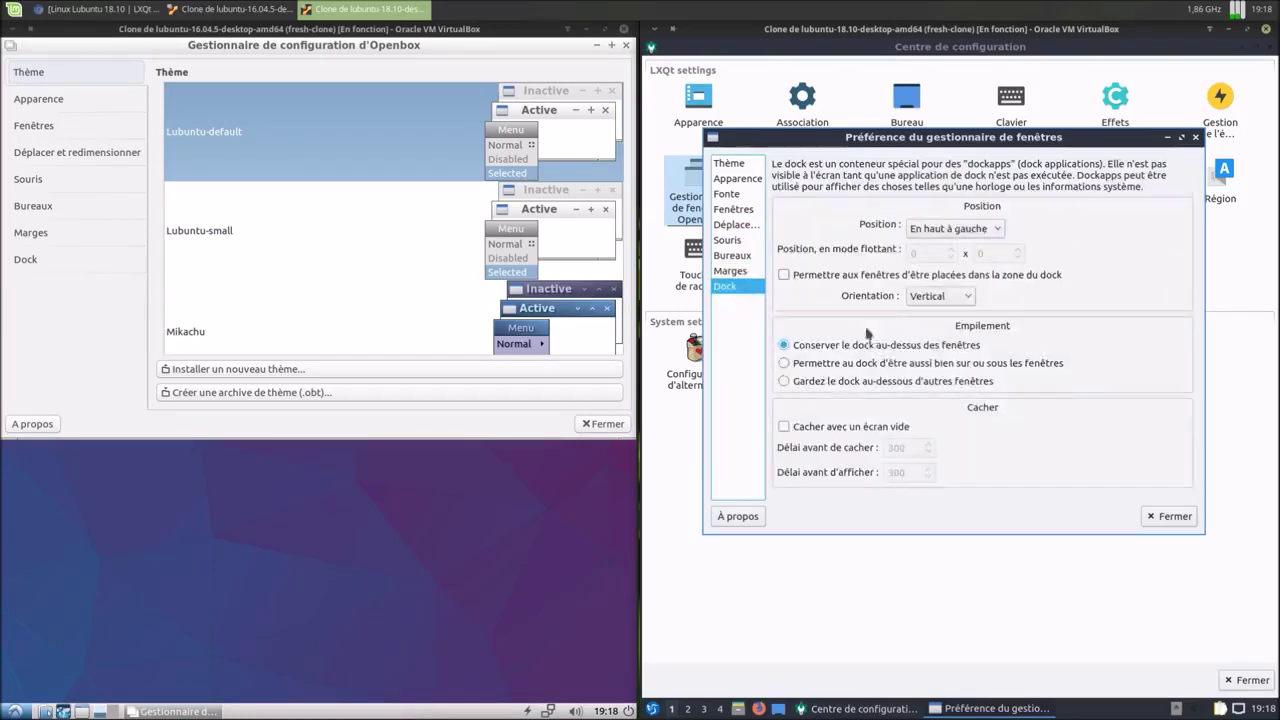
left_click(1166, 516)
- View the Paramètres de l'écran and Paramètres de luminosité dialogs in Lubuntu 18.10, closing each one
left_click(818, 206)
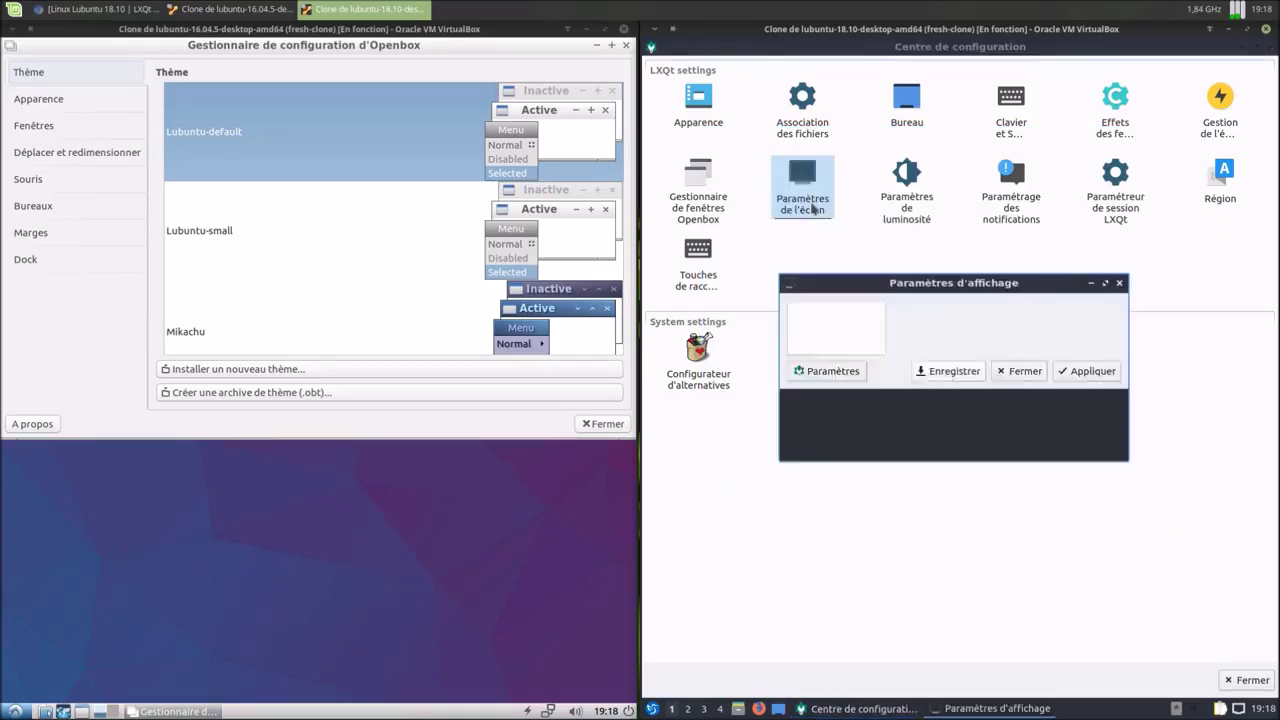
left_click(1020, 443)
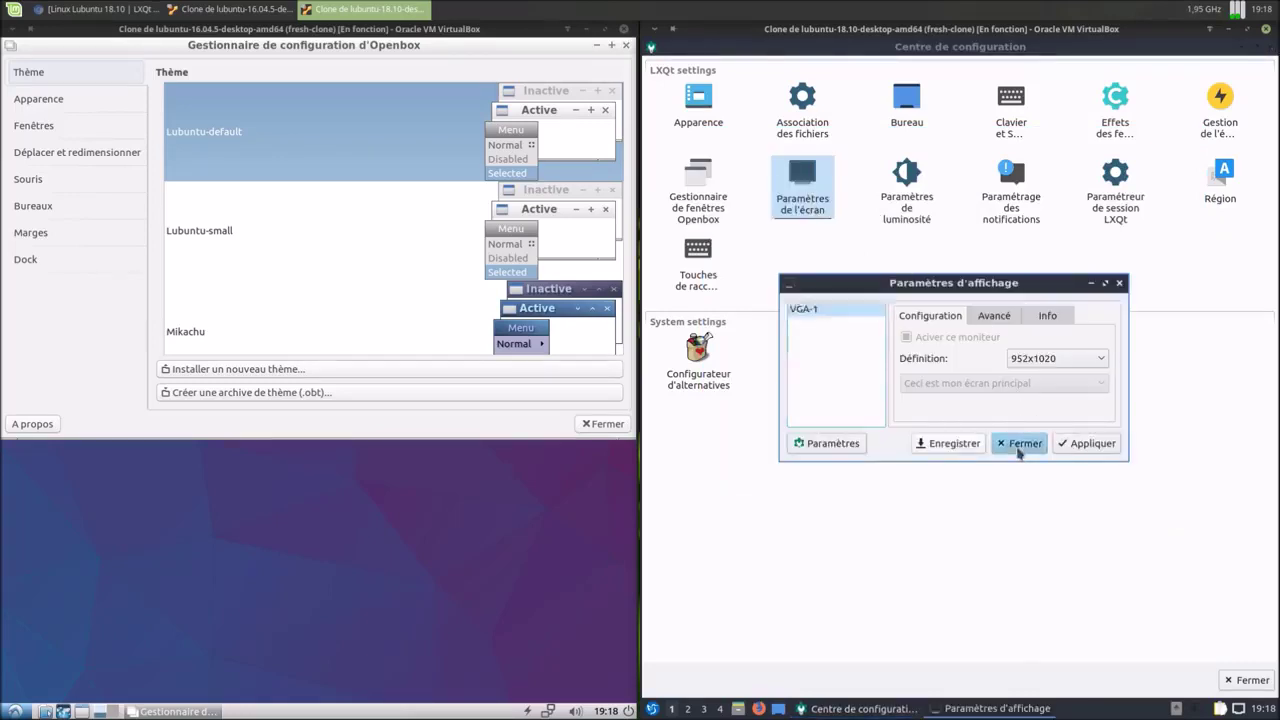
left_click(908, 200)
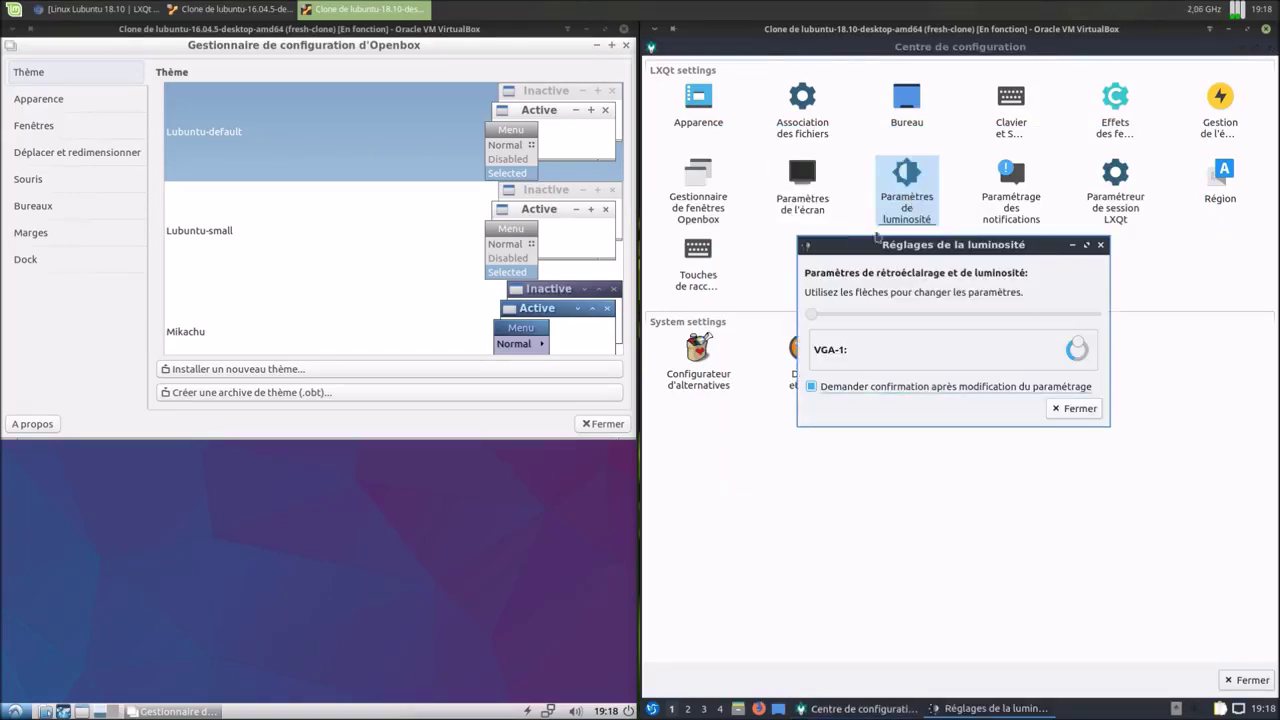
left_click(1075, 409)
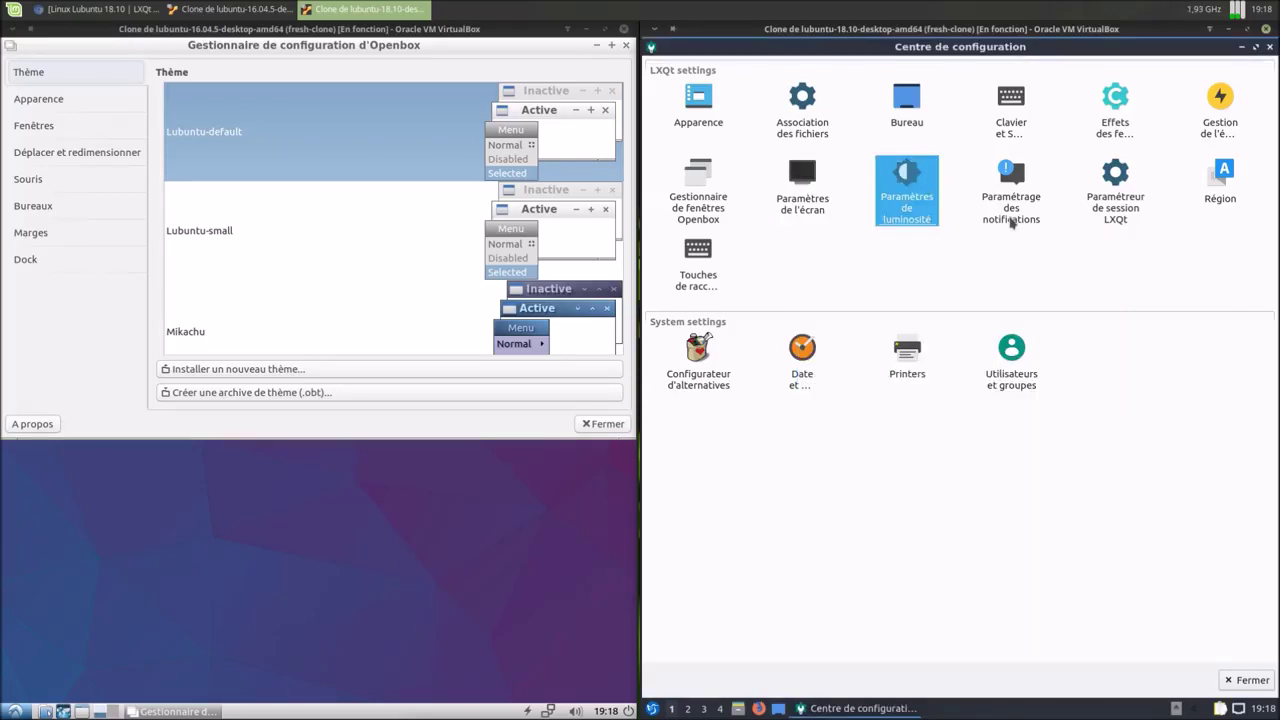
- Review the Réglages de base and Réglages avancés of the desktop notifications and close their window
left_click(1011, 220)
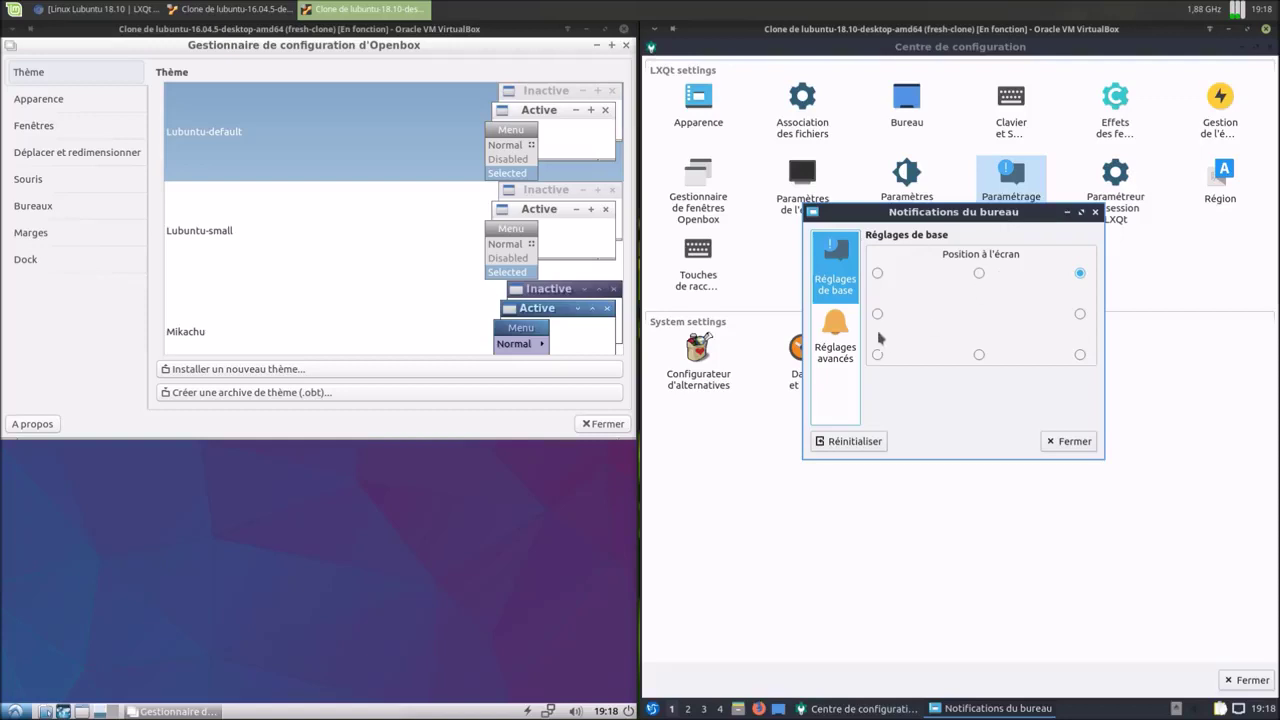
left_click(836, 352)
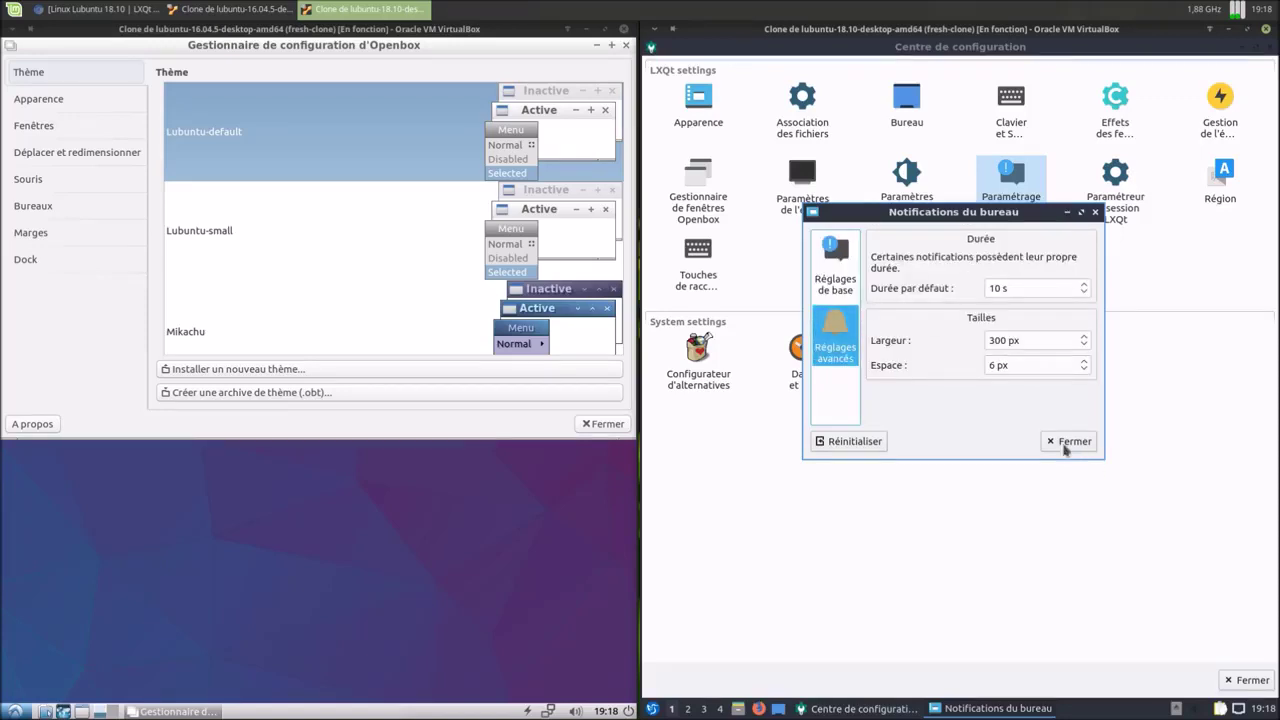
left_click(1068, 441)
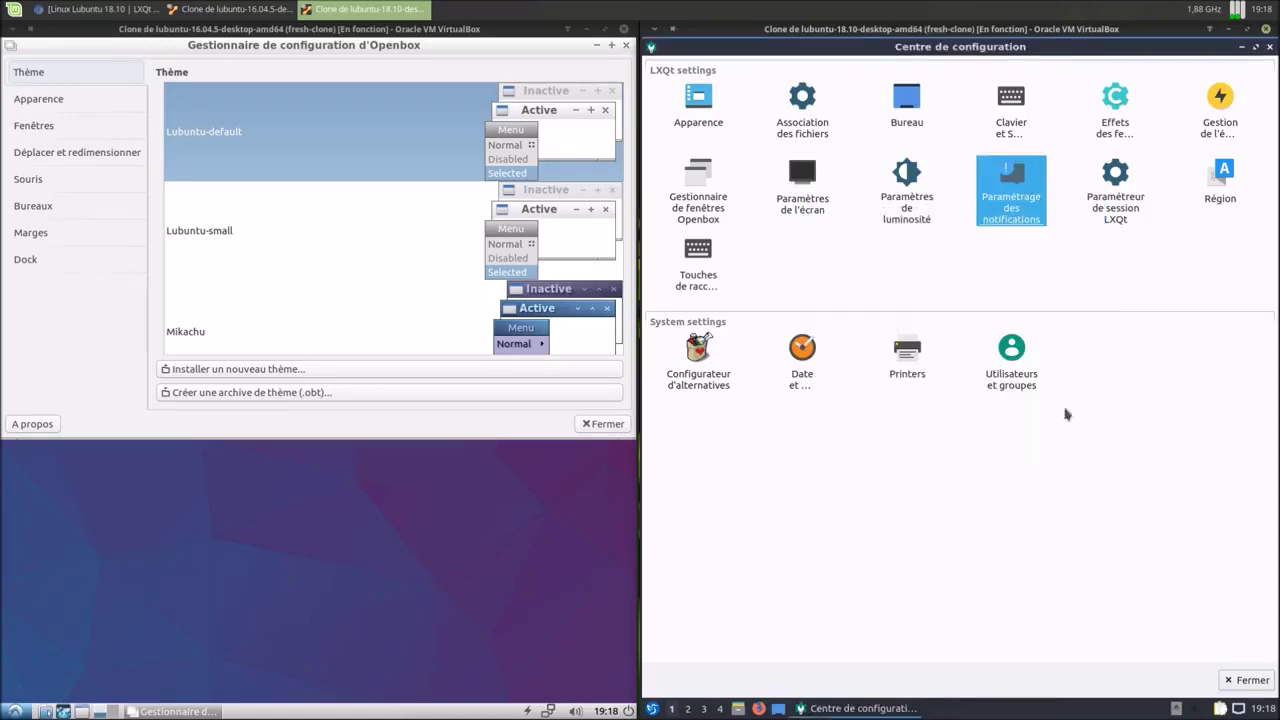
- Open the LXQt session settings in Lubuntu 18.10 and review the pages from Paramètres de base to Lancement automatique
left_click(1122, 214)
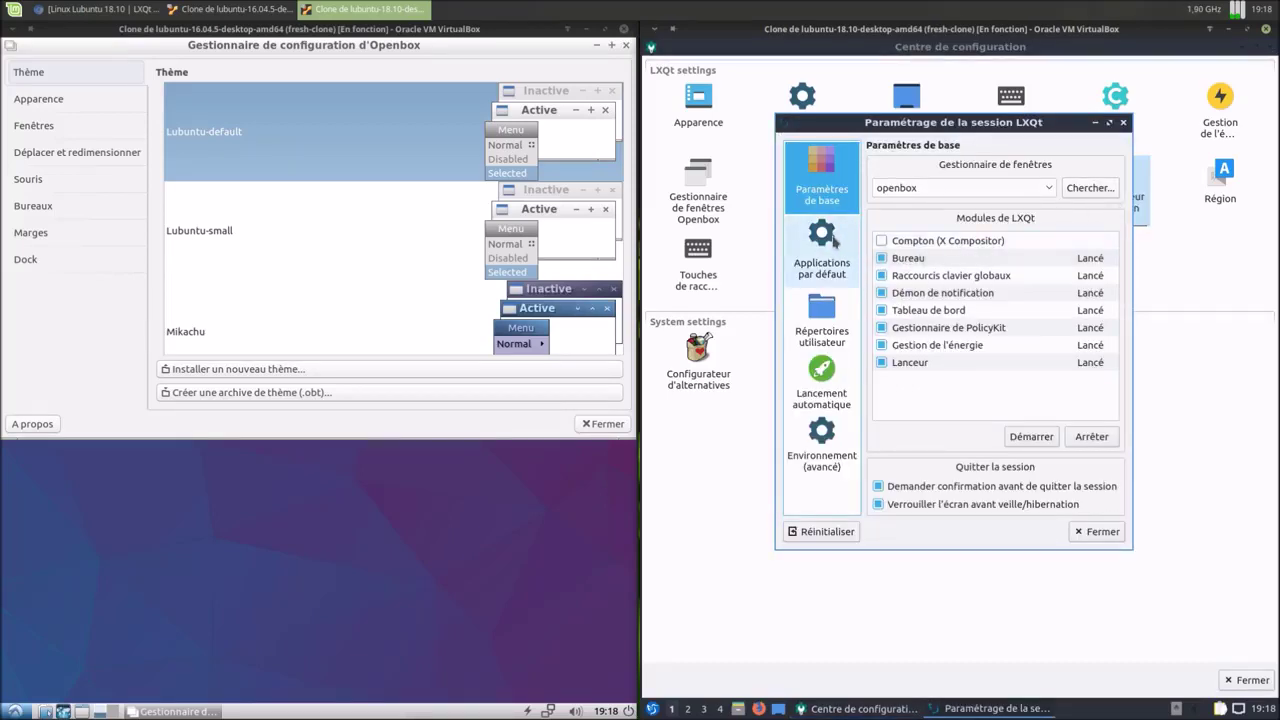
left_click(832, 237)
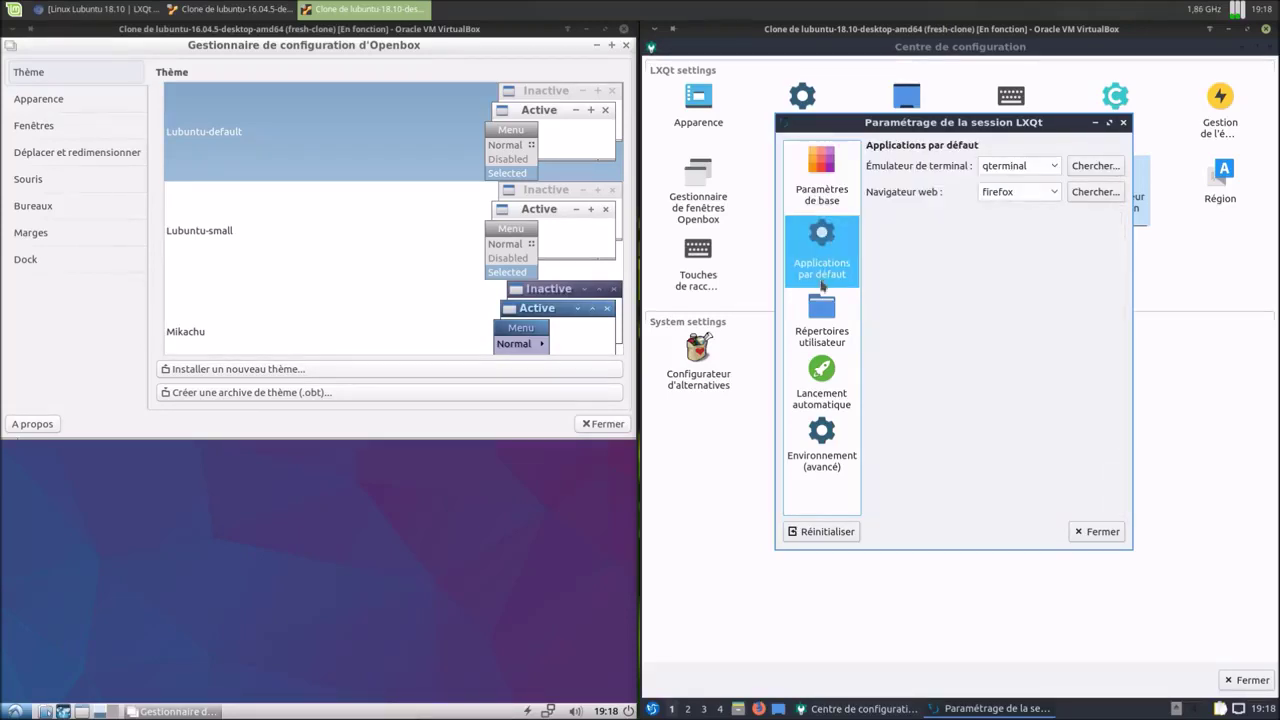
left_click(819, 325)
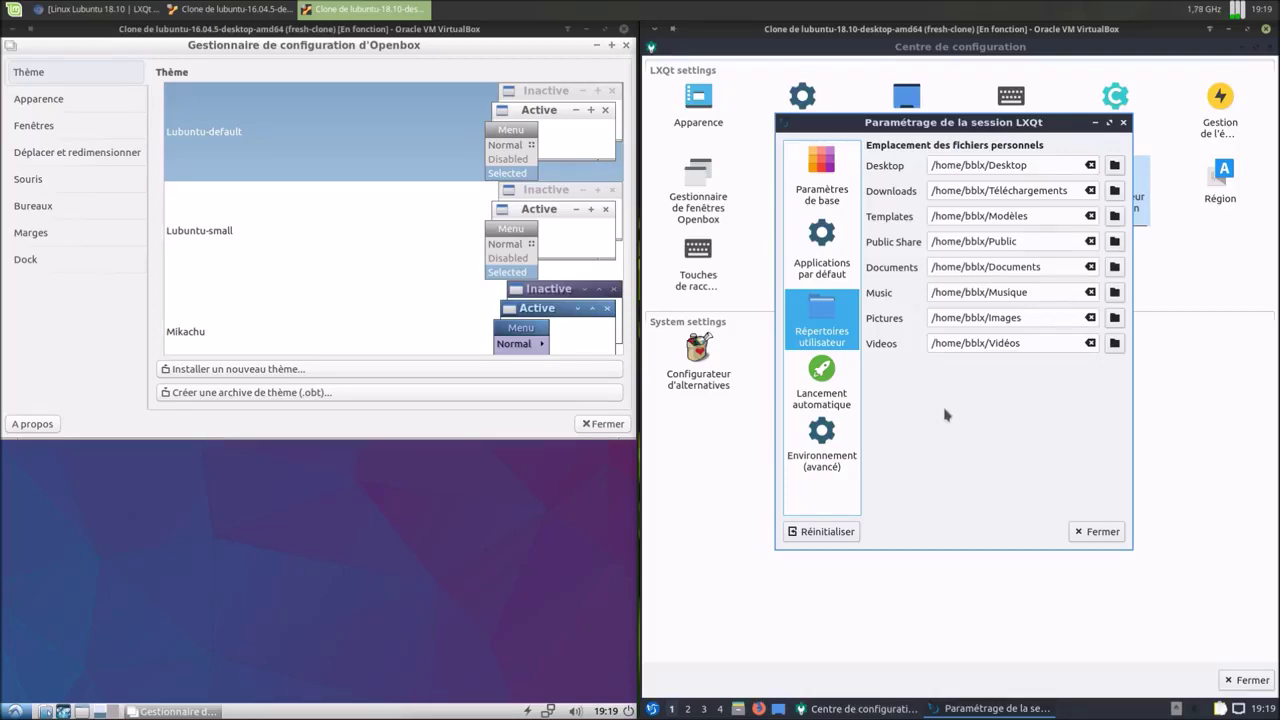
left_click(819, 386)
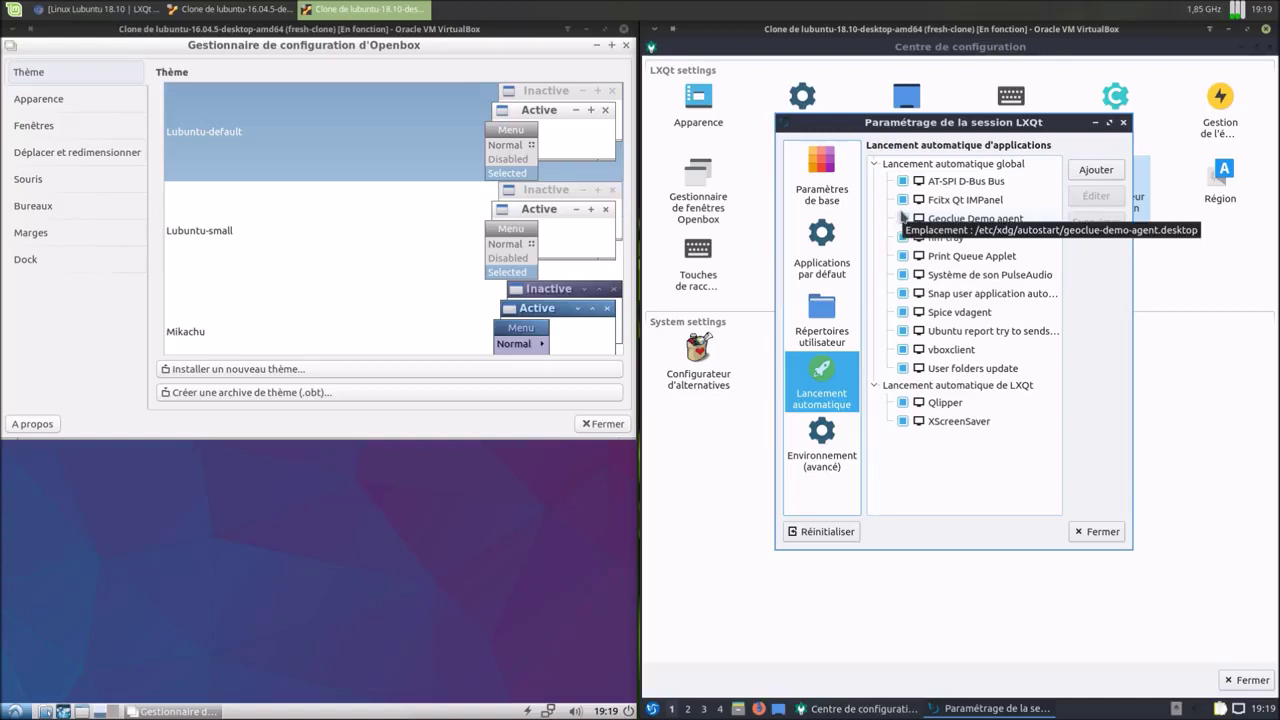
- Close the Openbox settings in Lubuntu 16.04.5 and look through its Outils système and Préférences application categories
left_click(605, 423)
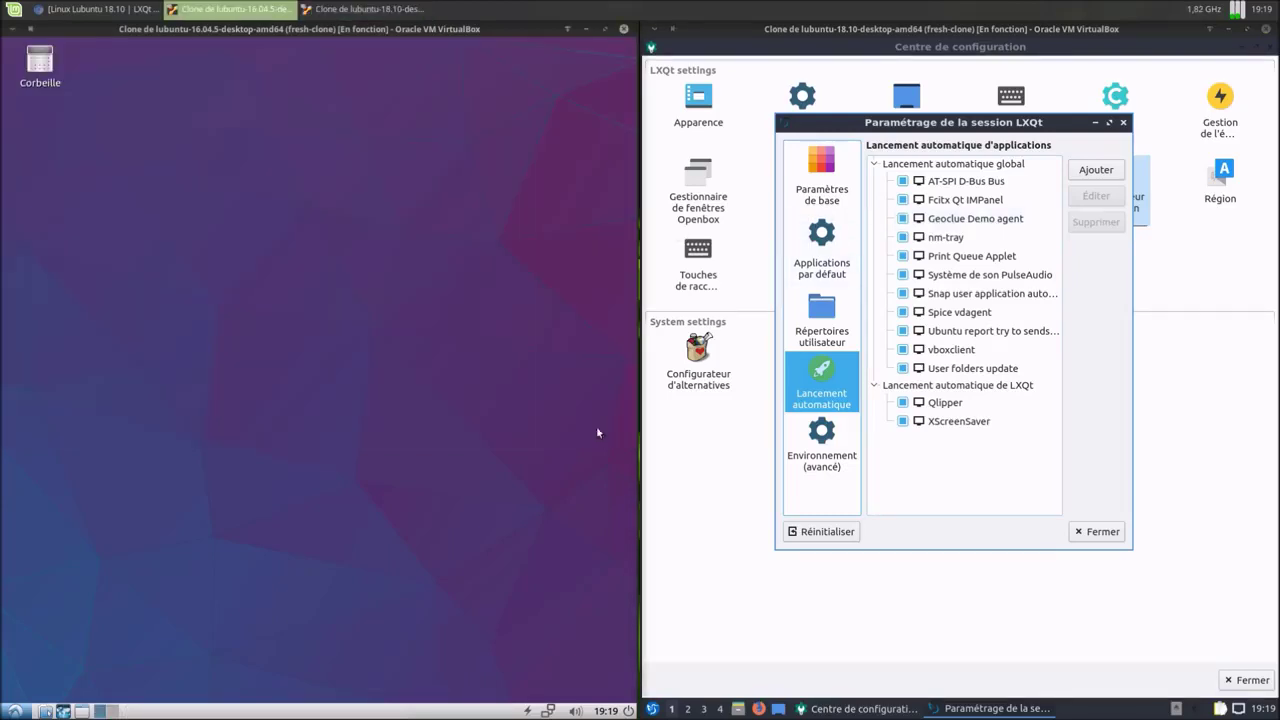
left_click(15, 711)
mouse_move(52, 640)
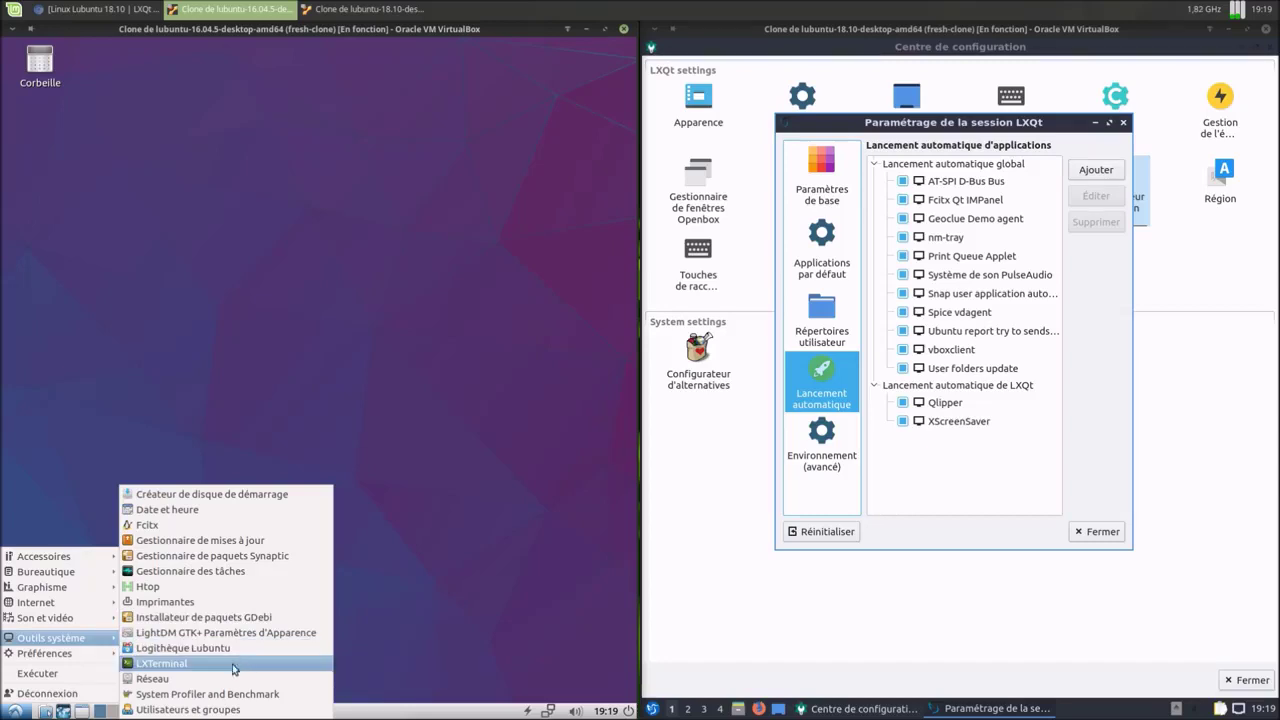
mouse_move(65, 662)
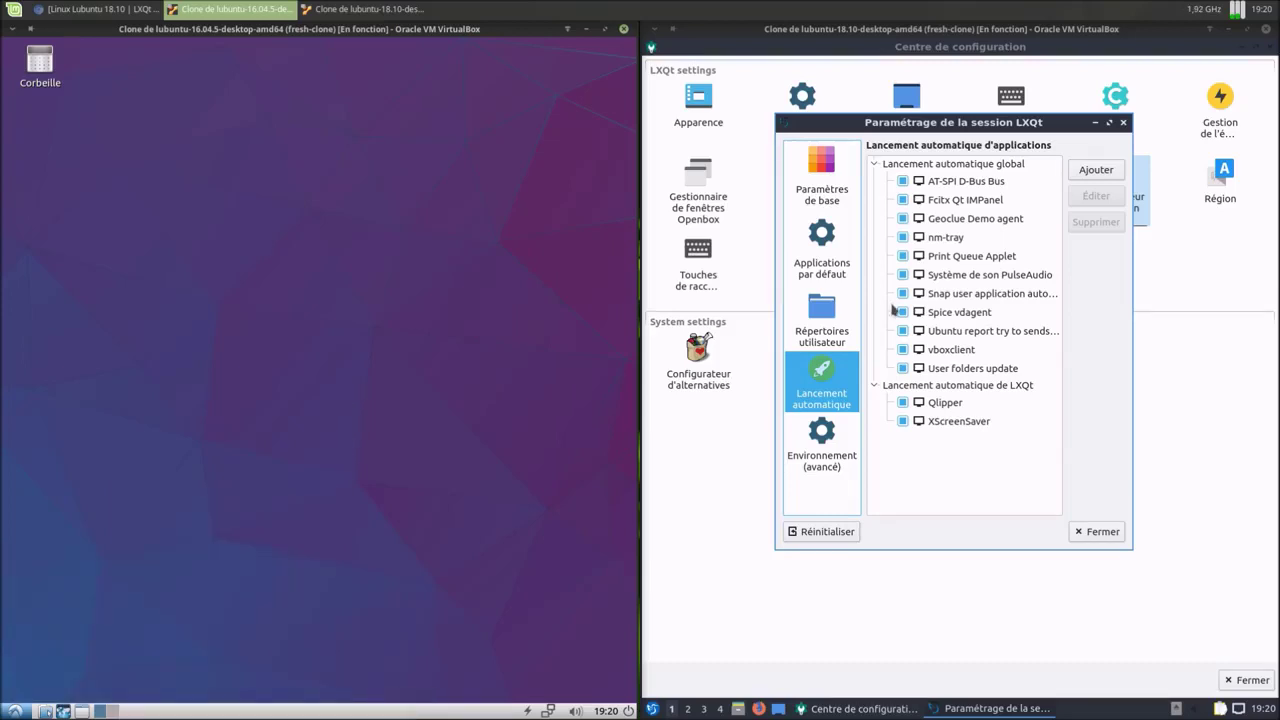
- Move the LXQt session settings window lower, review its Environnement (avancé) page and close the window
left_click_drag(900, 125, 908, 162)
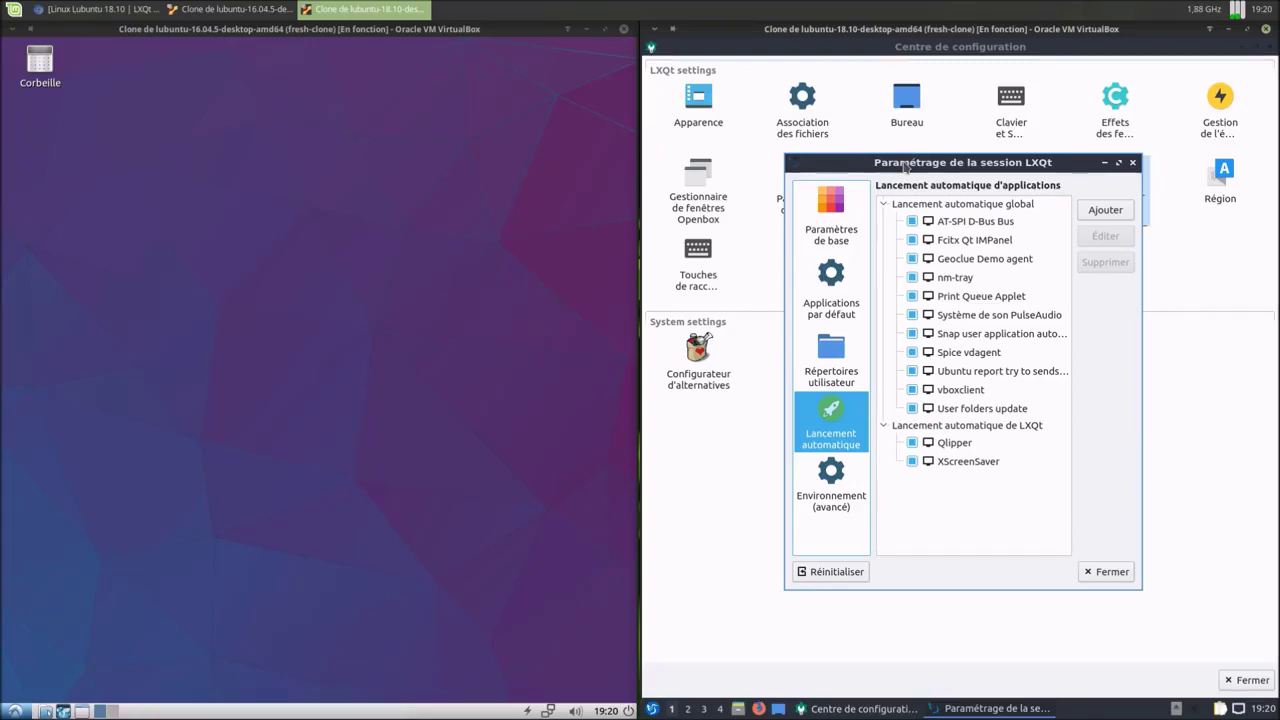
left_click_drag(905, 166, 896, 164)
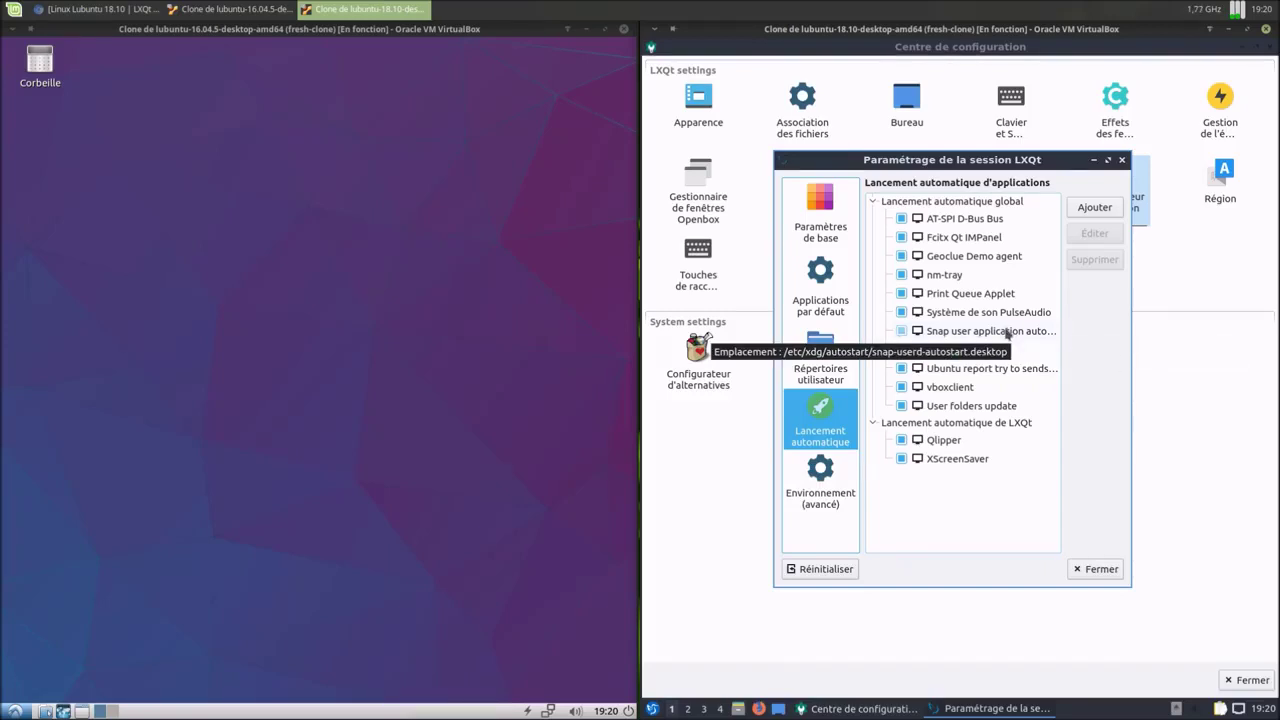
left_click(823, 507)
left_click(1097, 569)
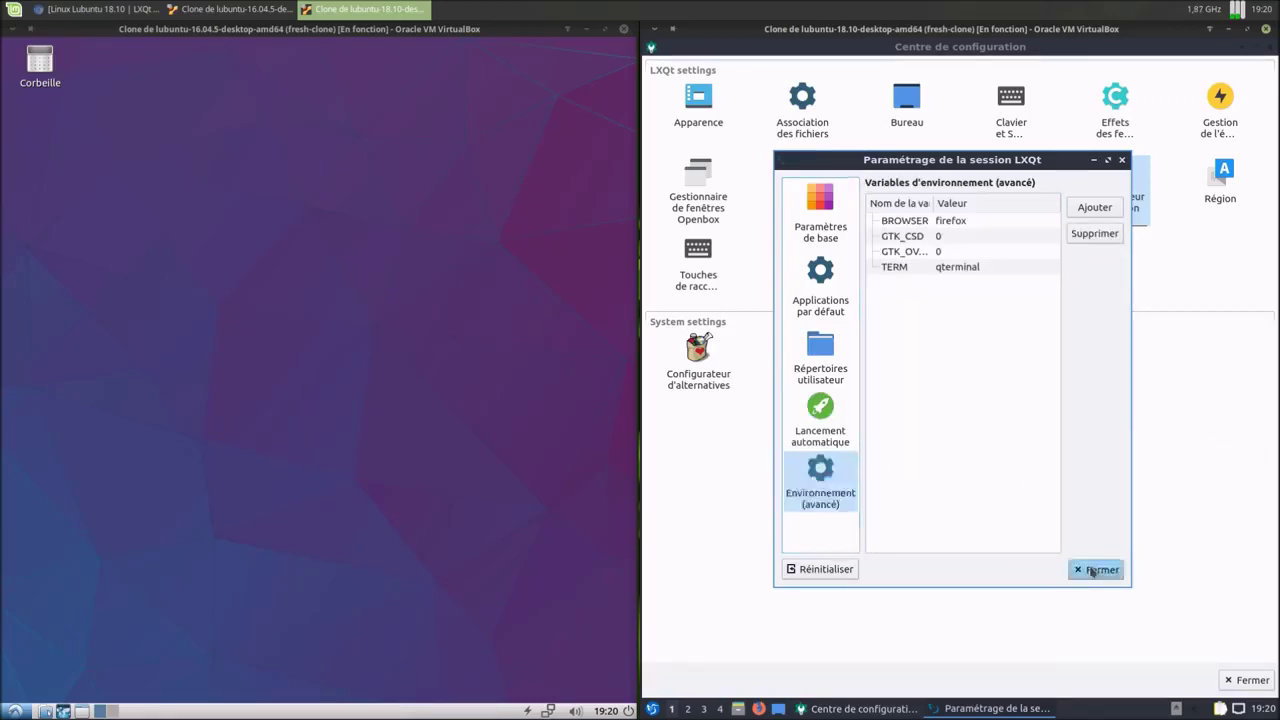
- View the Région settings and the LXQt keyboard shortcuts in Lubuntu 18.10, closing each window
left_click(1220, 190)
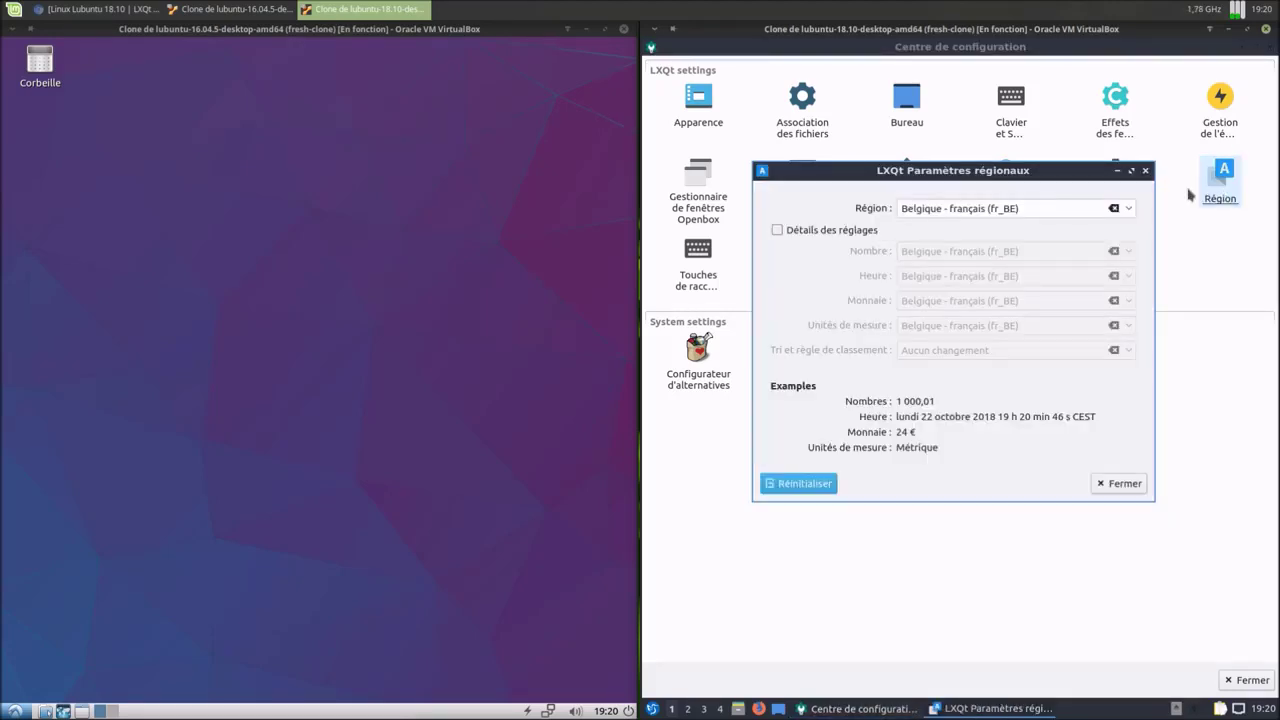
left_click(1108, 484)
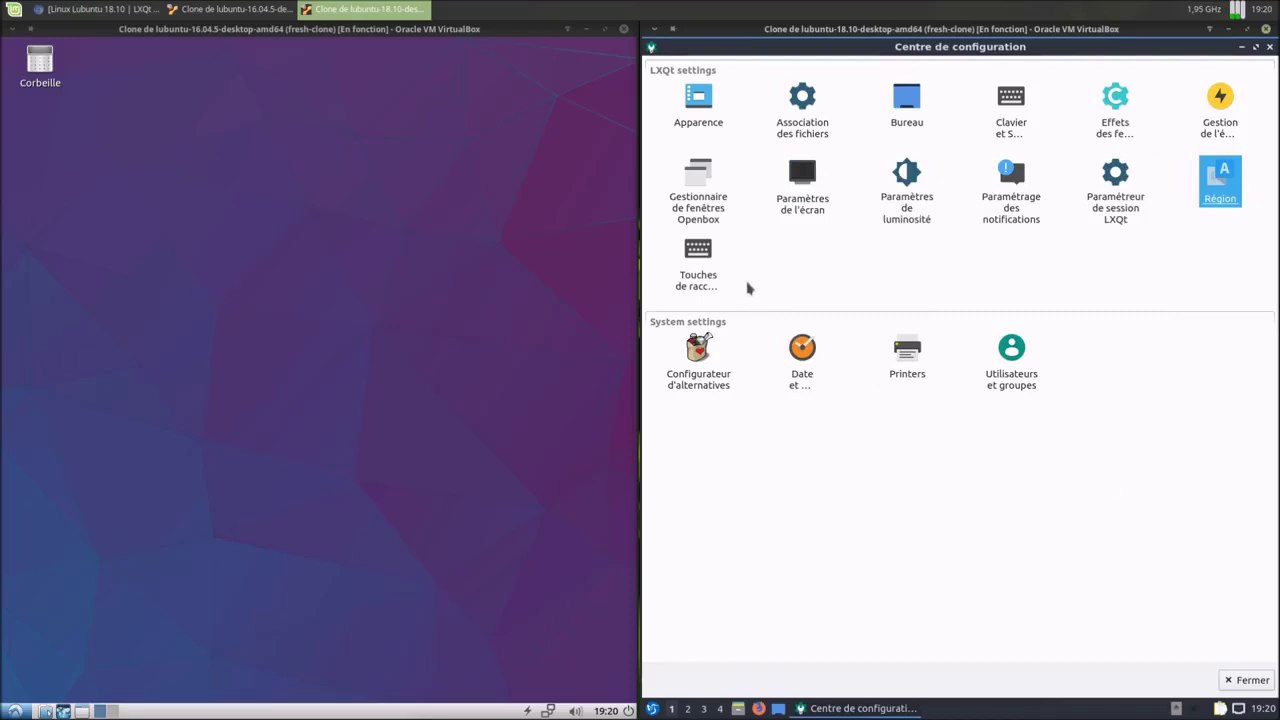
left_click(706, 264)
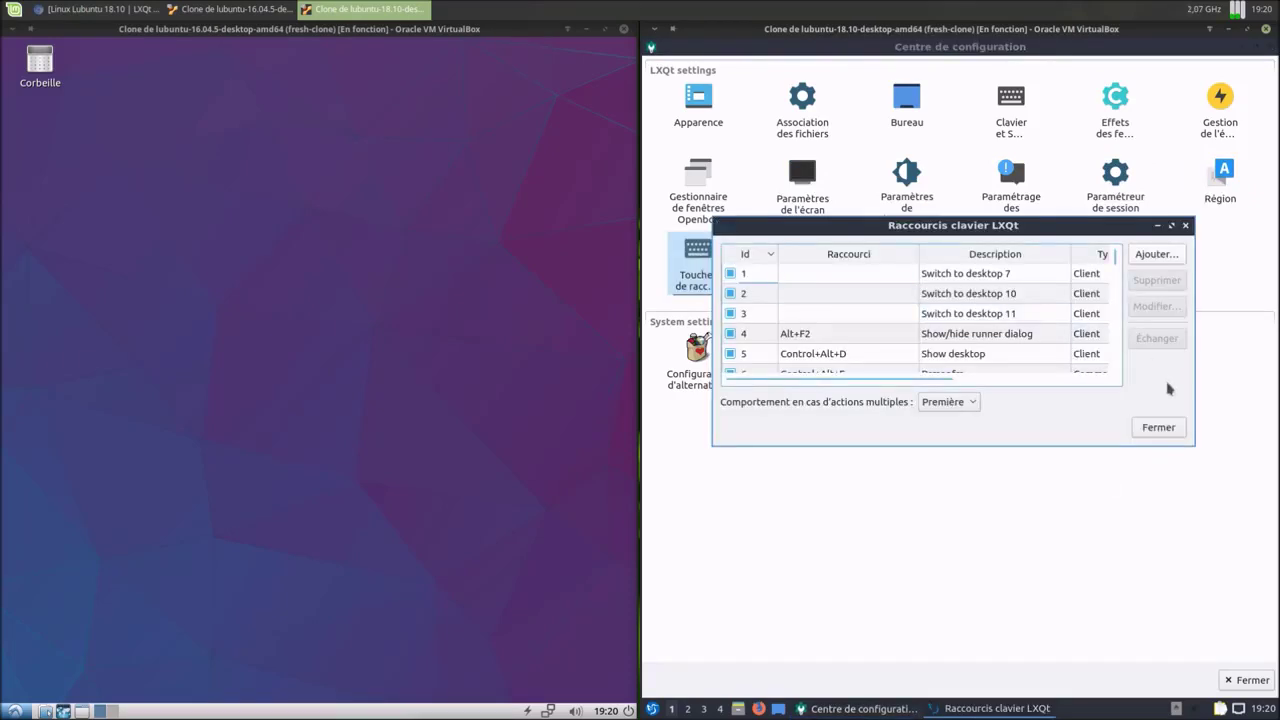
left_click(1168, 431)
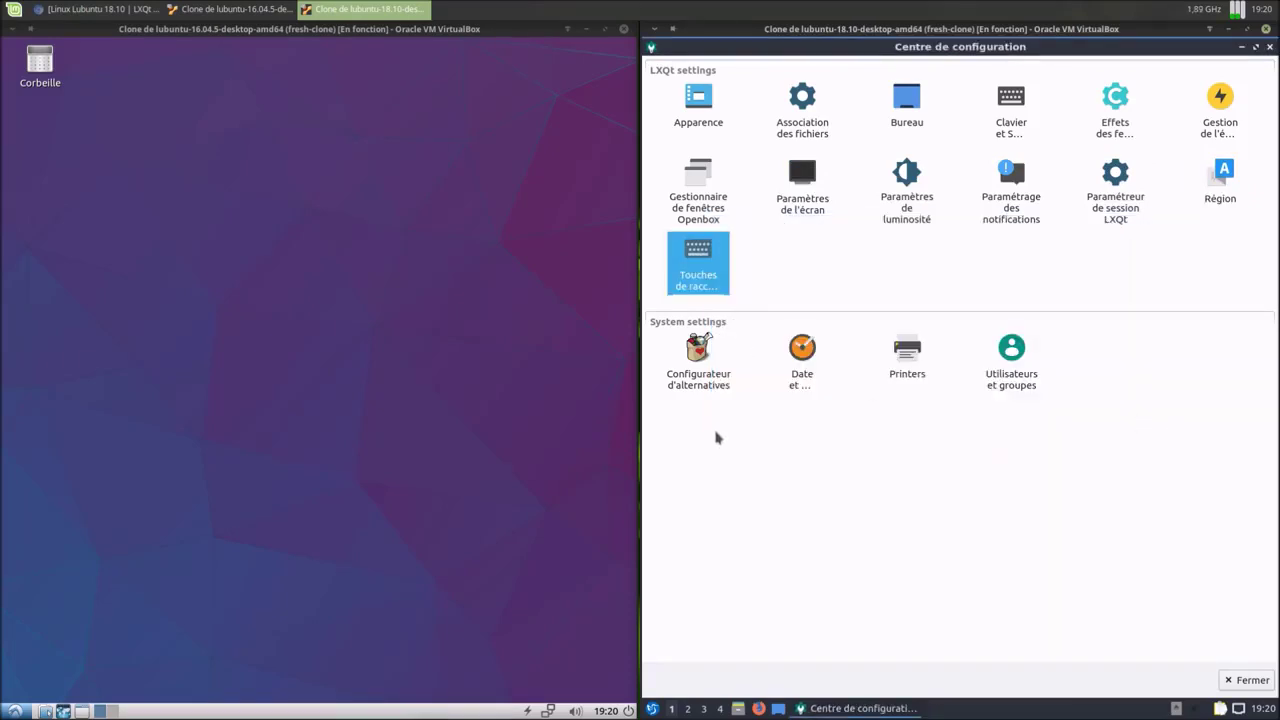
- View the Configurateur d'alternatives and the date and time settings, leaving each without changes
left_click(703, 382)
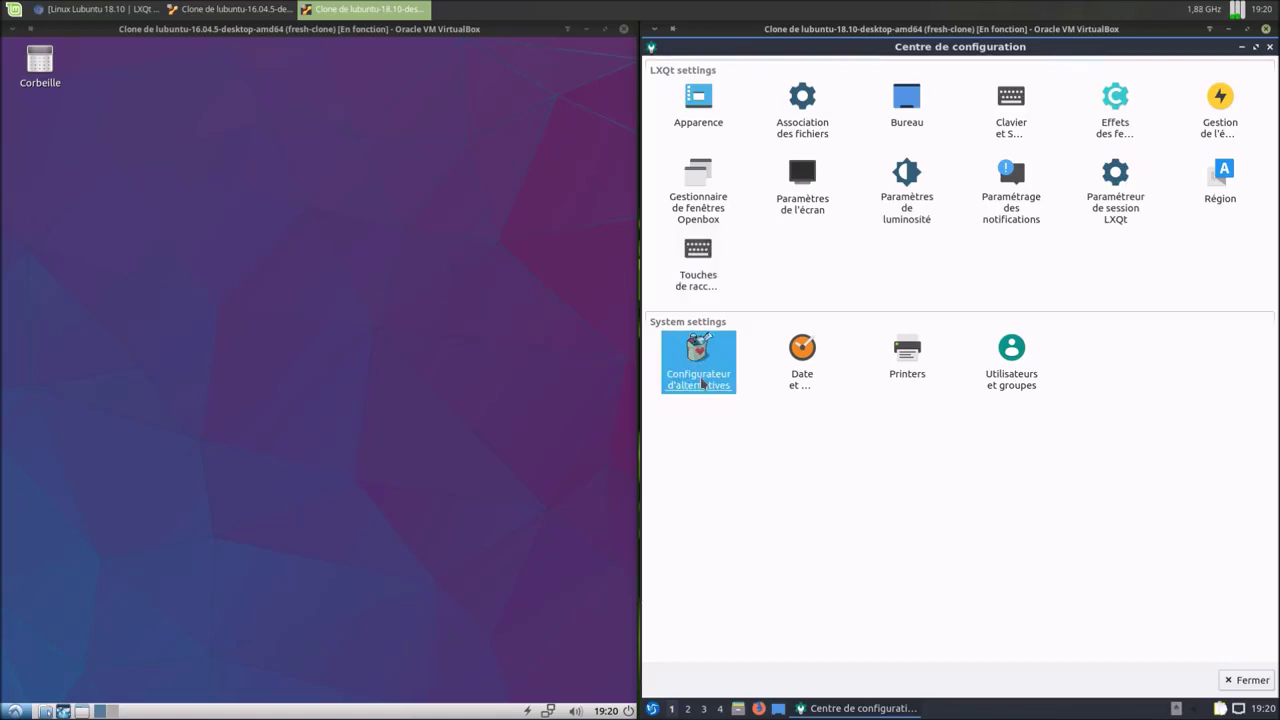
left_click_drag(940, 56, 1029, 184)
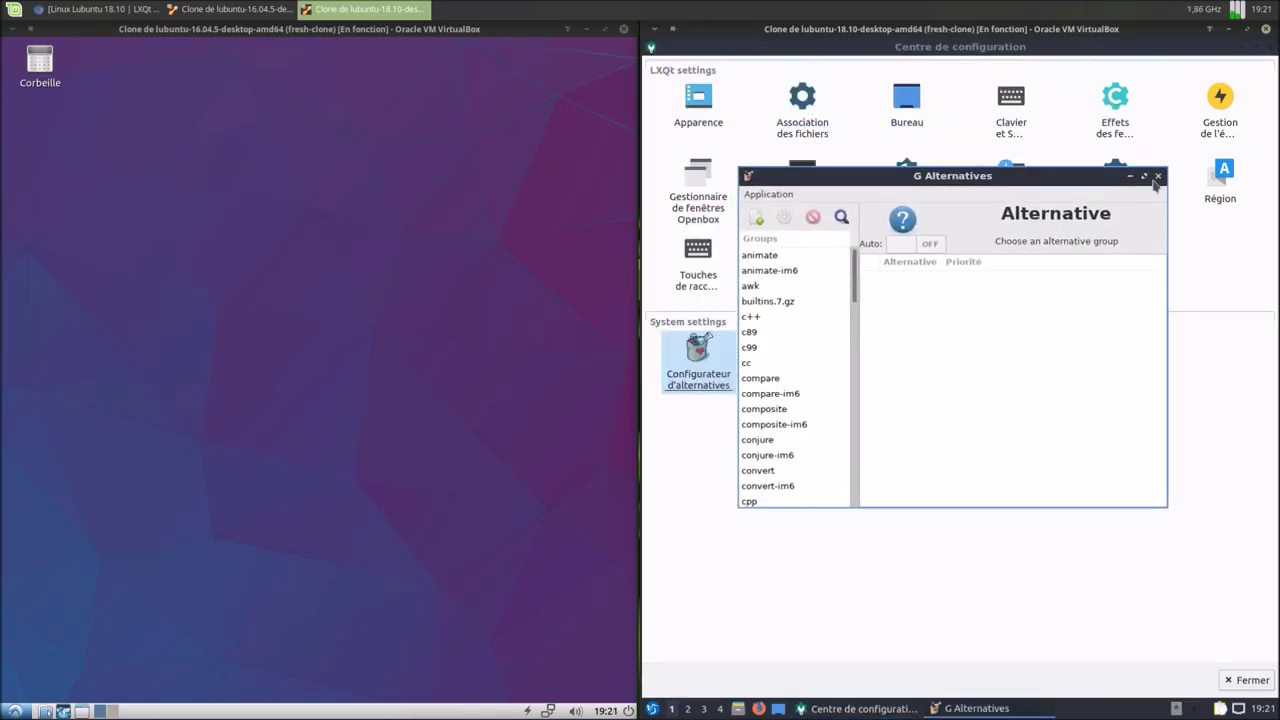
left_click(1159, 178)
left_click(815, 378)
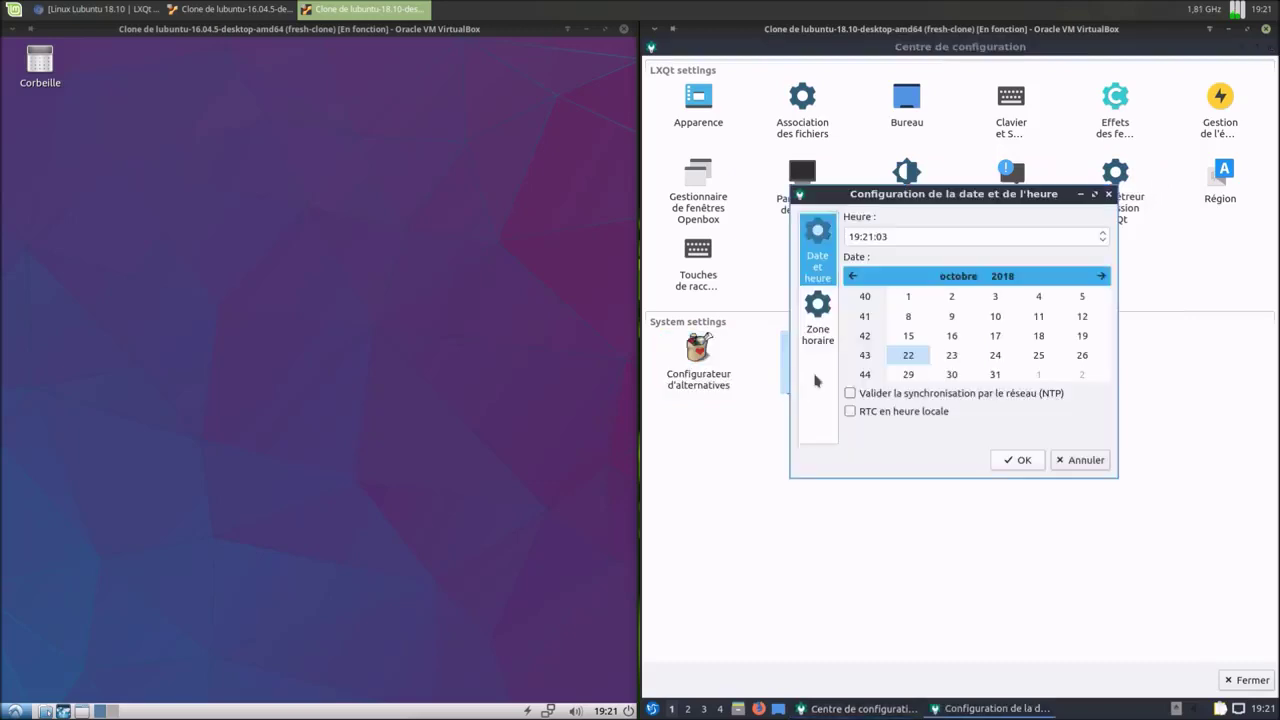
left_click(1075, 460)
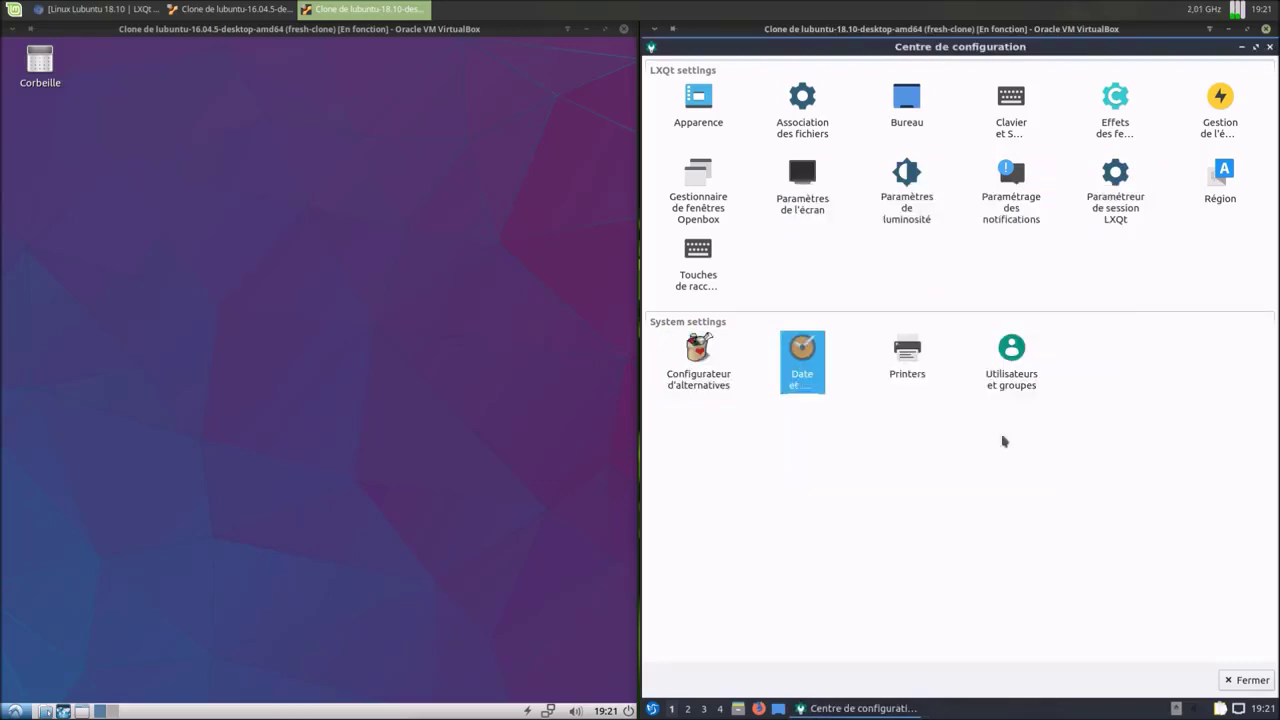
- View the Printers and Utilisateurs et groupes modules, closing each one, and close the Centre de configuration
left_click(911, 374)
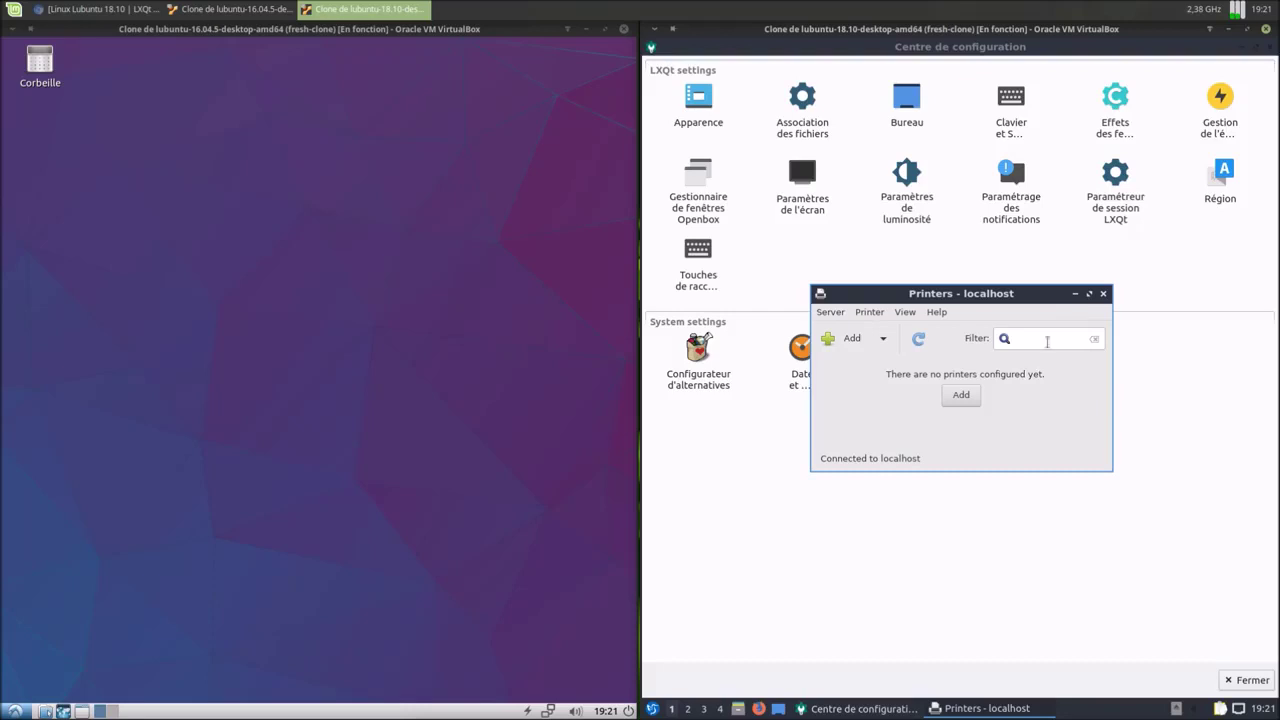
left_click(1103, 296)
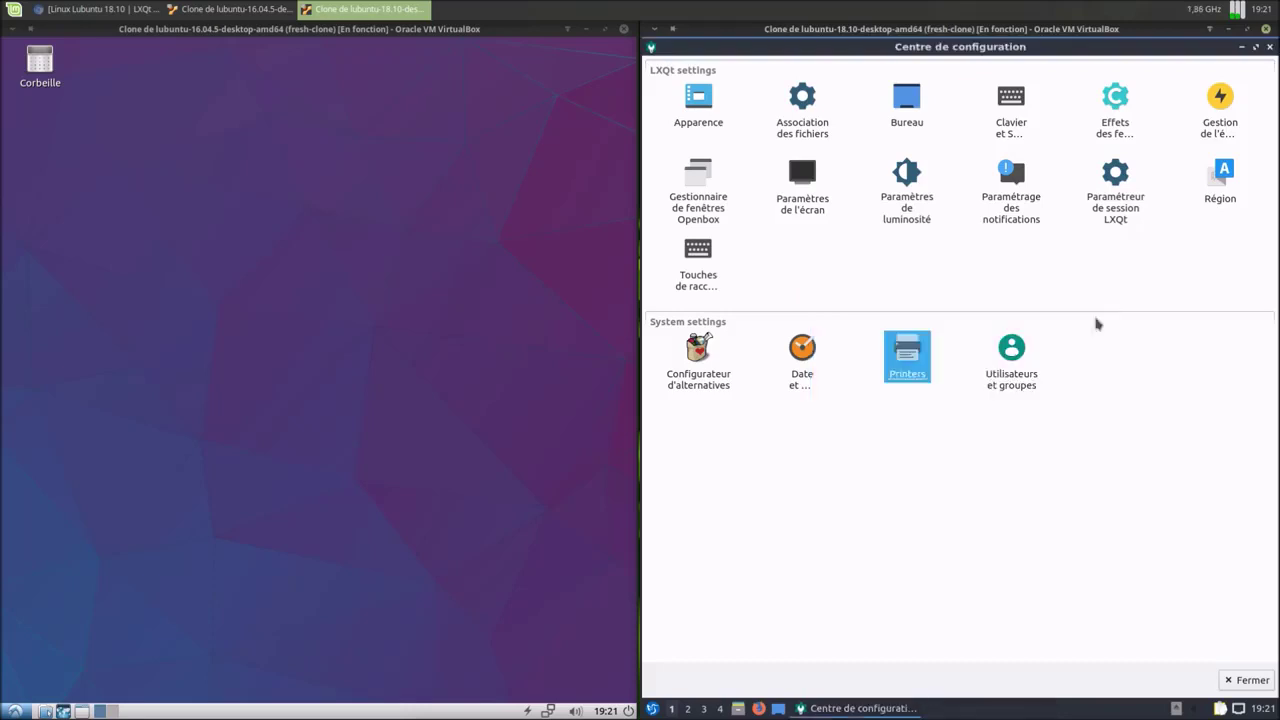
left_click(1031, 384)
left_click_drag(930, 47, 1023, 268)
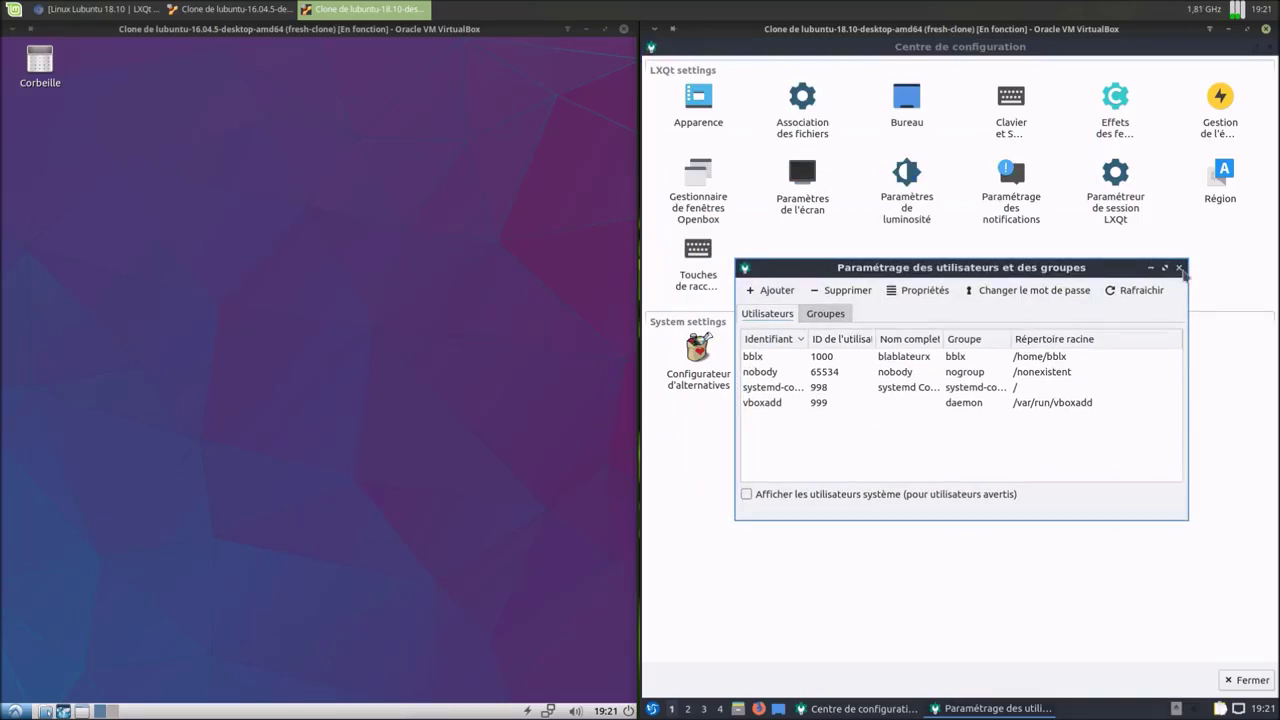
left_click(1179, 268)
left_click(1270, 47)
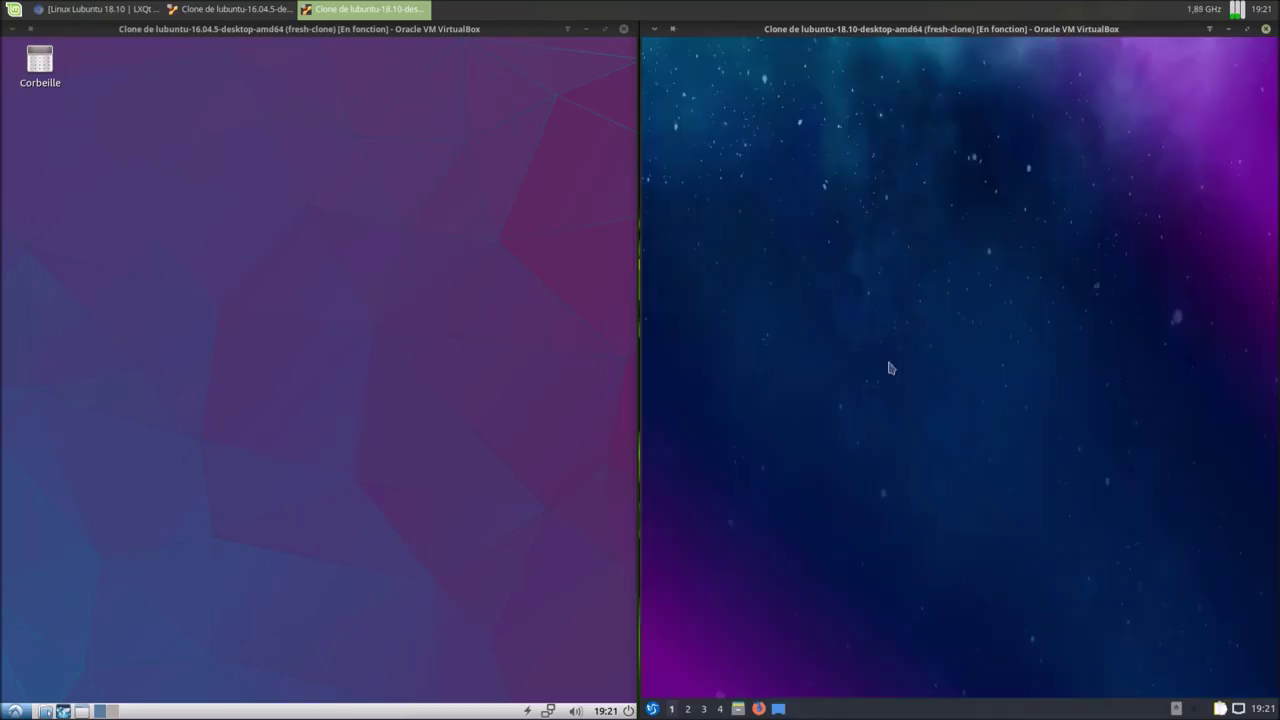
- Review the Créer un nouveau options offered on the Lubuntu 18.10 desktop, and dismiss them
right_click(908, 250)
mouse_move(931, 262)
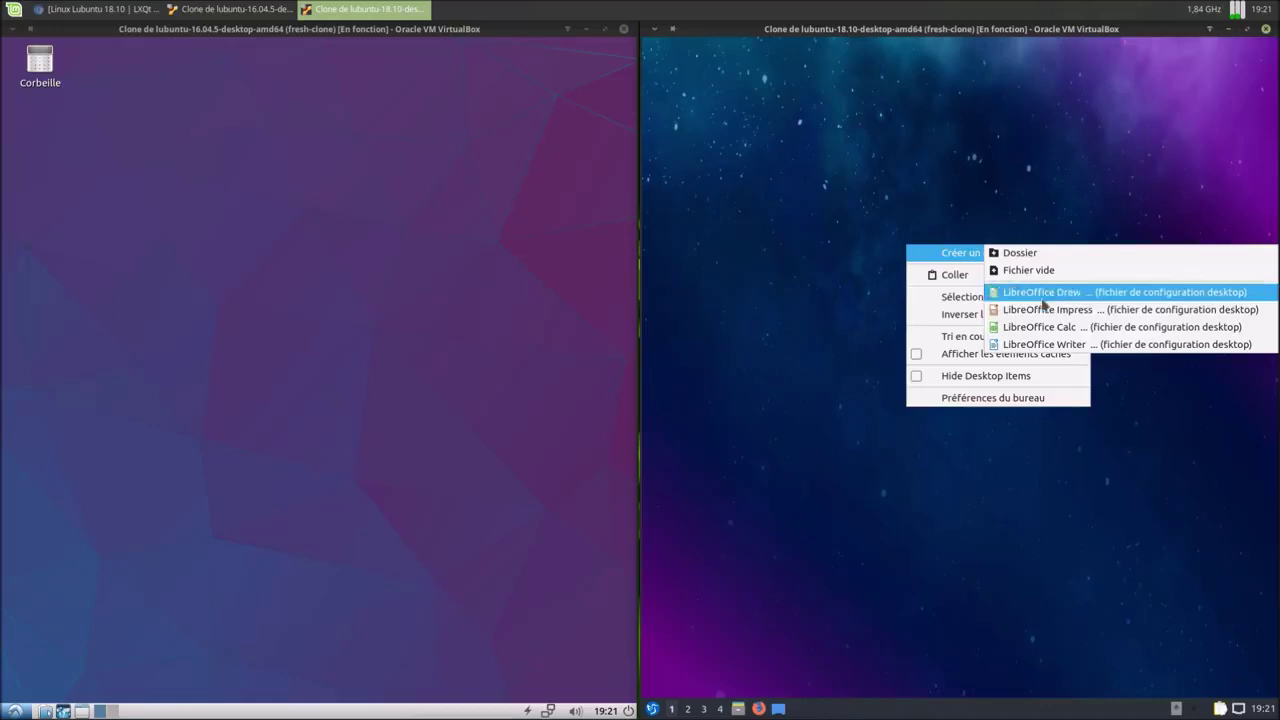
left_click(779, 478)
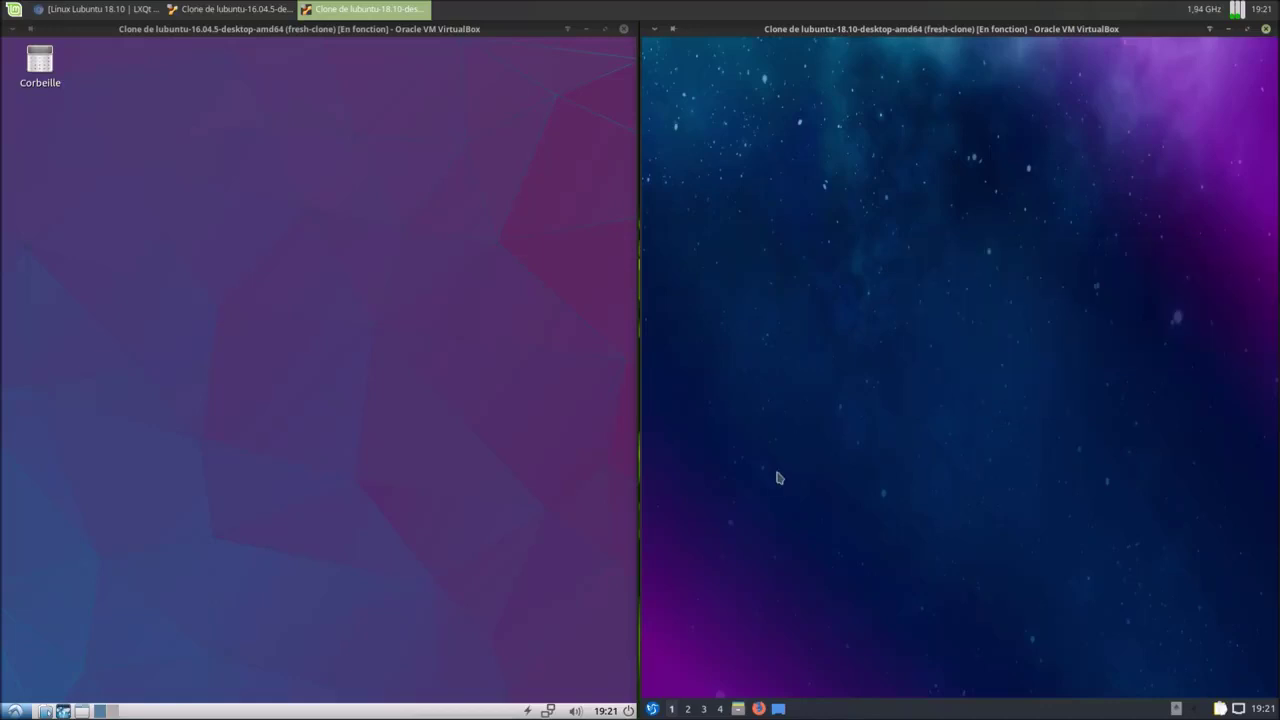
- Compare the Bureautique applications listed in Lubuntu 18.10 and Lubuntu 16.04.5, and dismiss all open menus
left_click(652, 708)
mouse_move(700, 474)
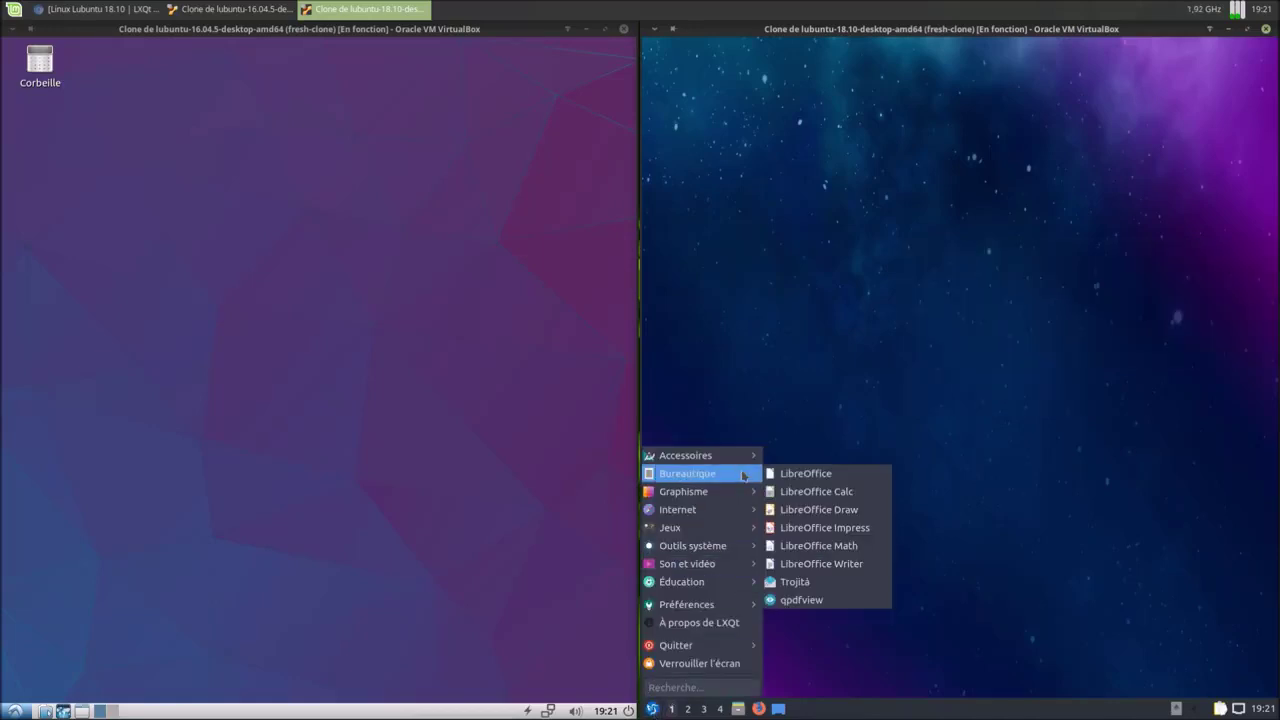
left_click(806, 329)
left_click(18, 710)
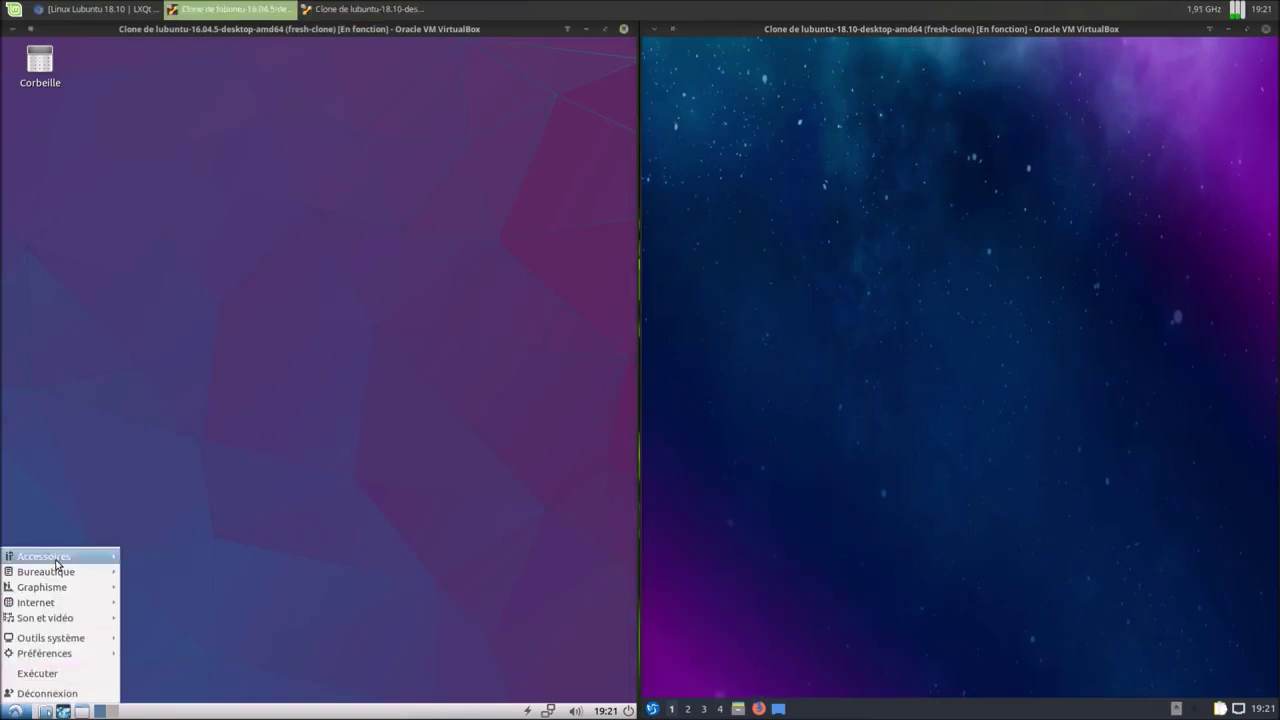
mouse_move(62, 577)
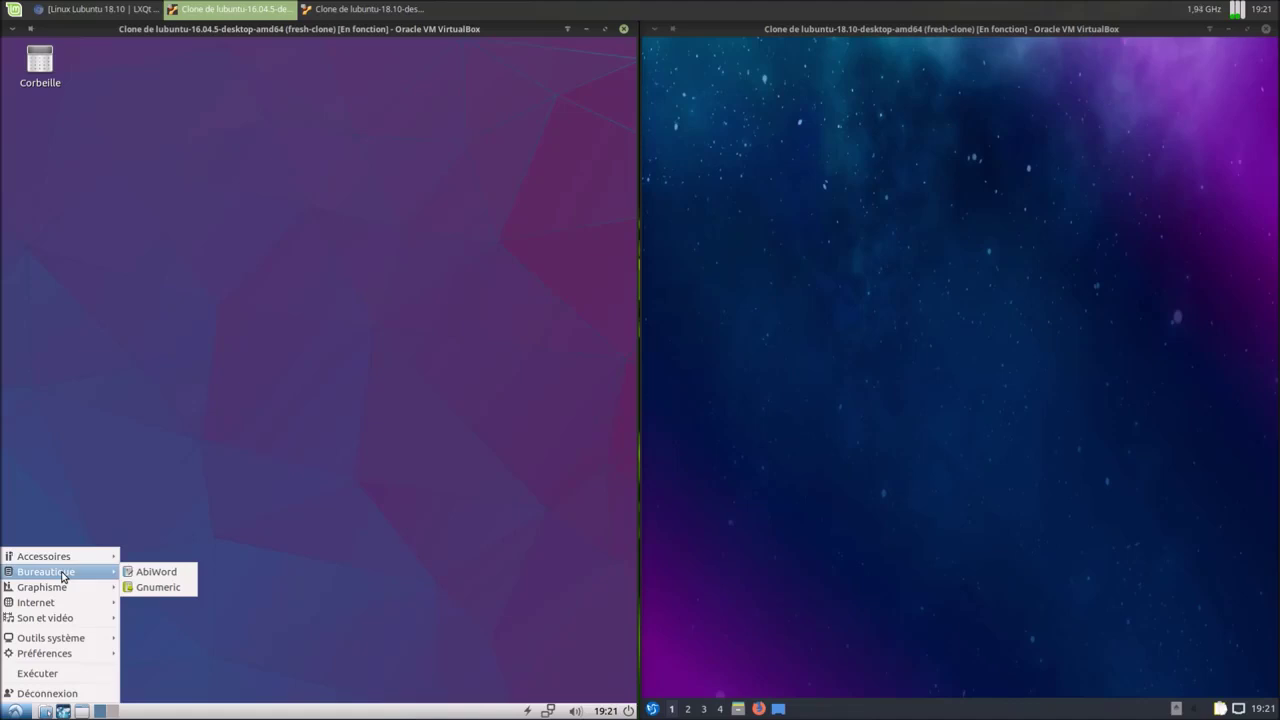
right_click(765, 342)
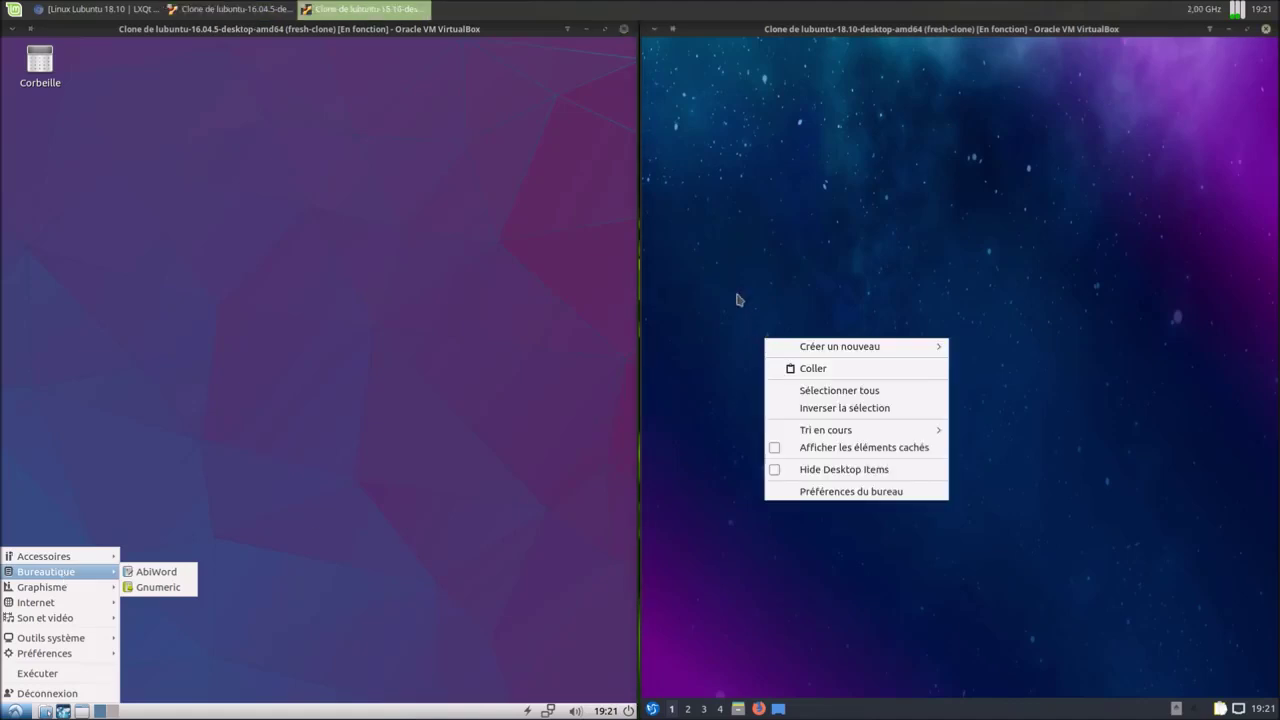
left_click(700, 310)
left_click(316, 412)
- Look over the desktop context options in Lubuntu 18.10 and open Préférences du bureau
right_click(876, 328)
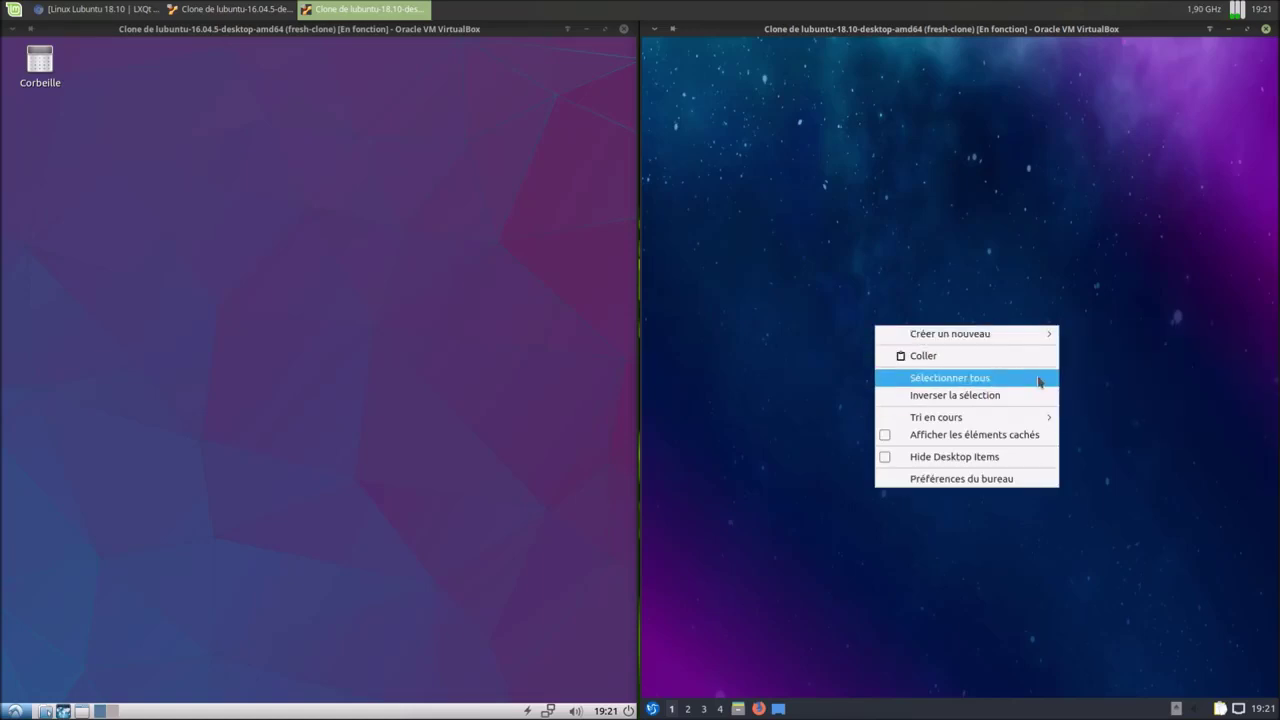
mouse_move(1040, 420)
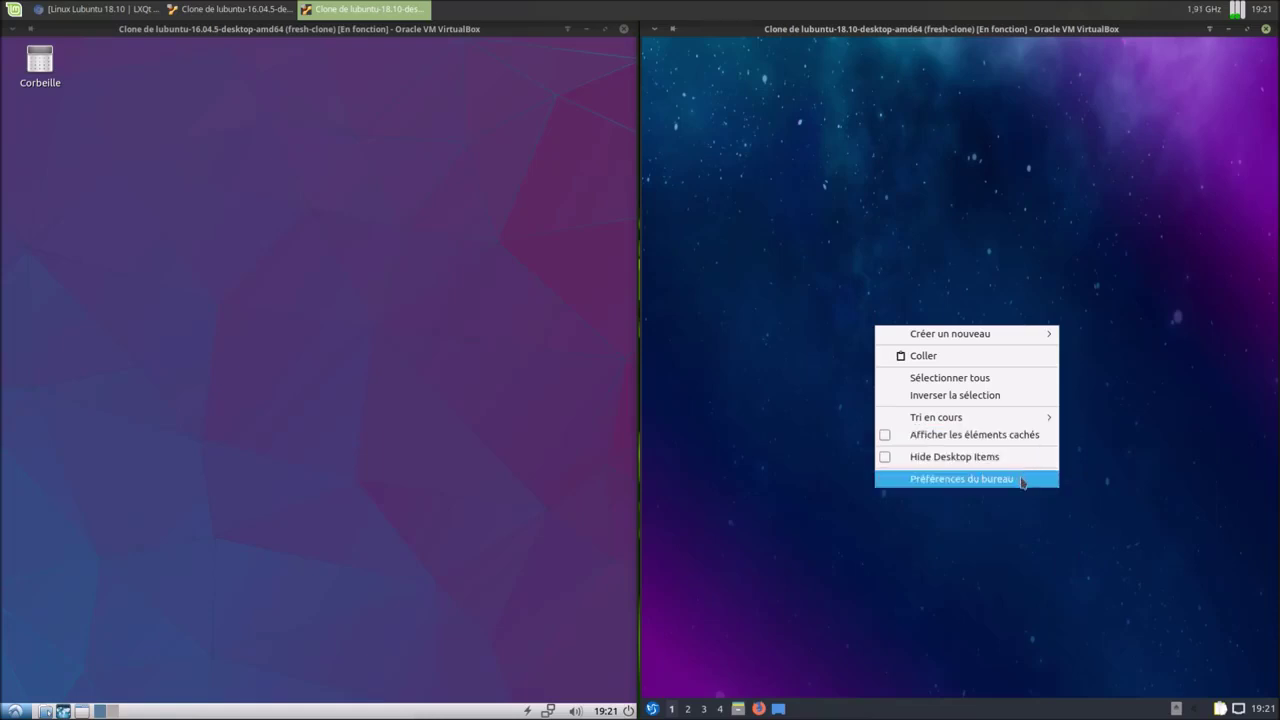
left_click(1024, 479)
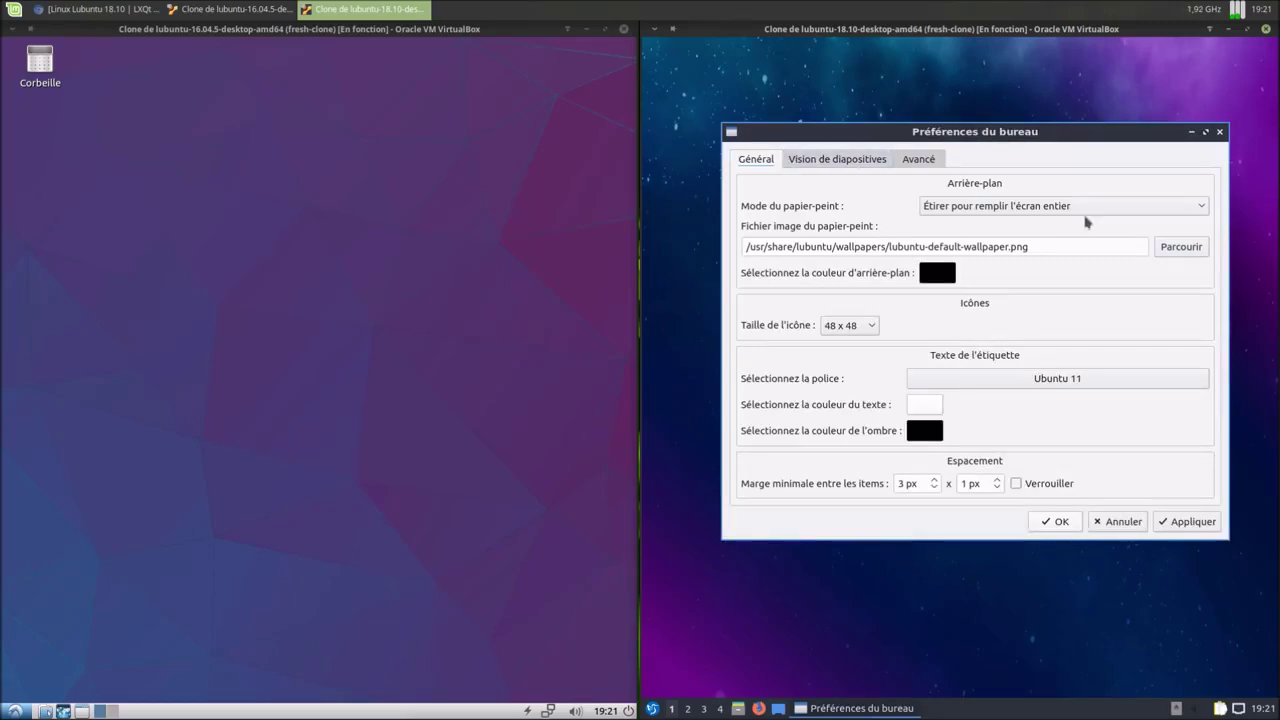
- Browse the /usr/share/backgrounds folder for a wallpaper image from Préférences du bureau, and cancel the file selection
left_click(1190, 253)
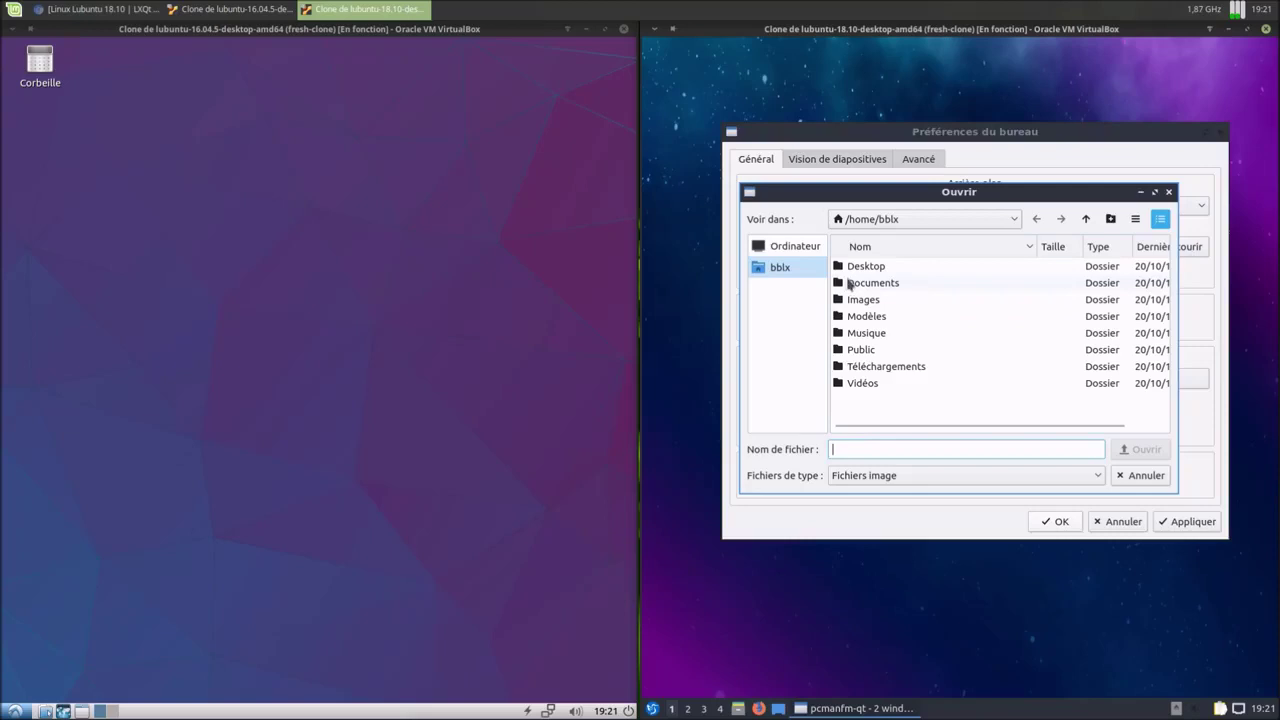
left_click(797, 251)
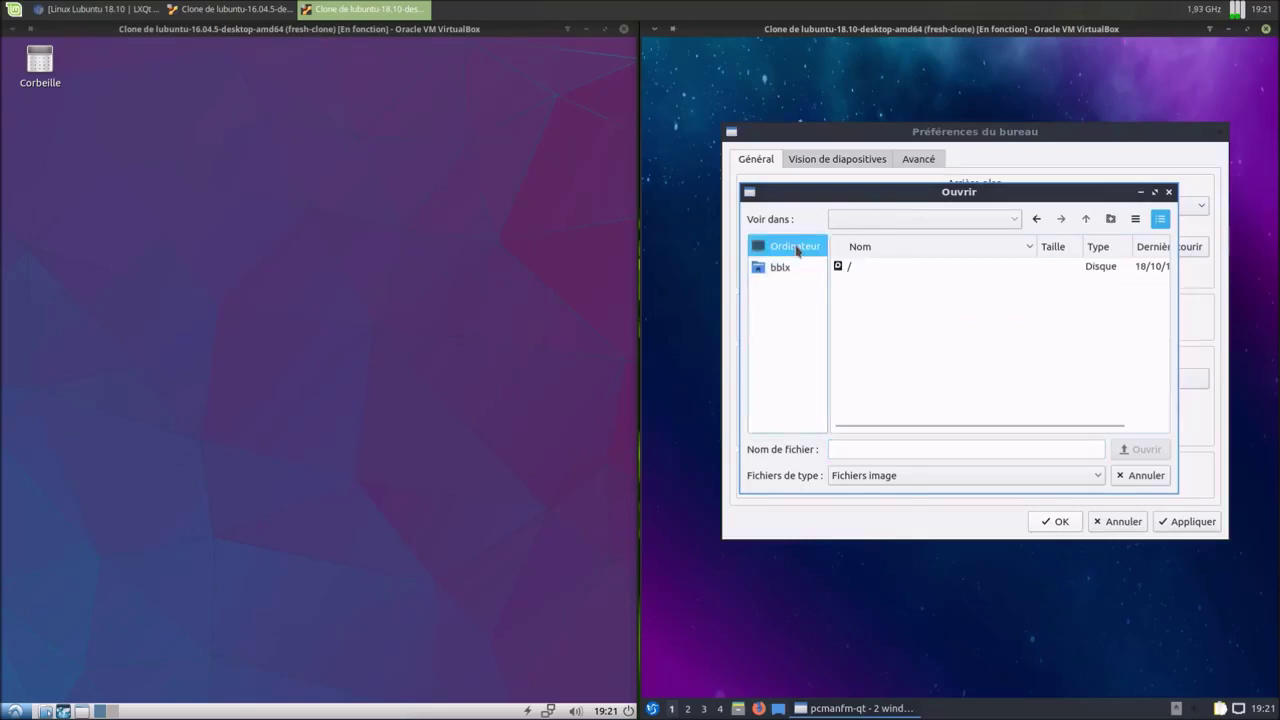
double_click(870, 274)
scroll(895, 331, "down", 5)
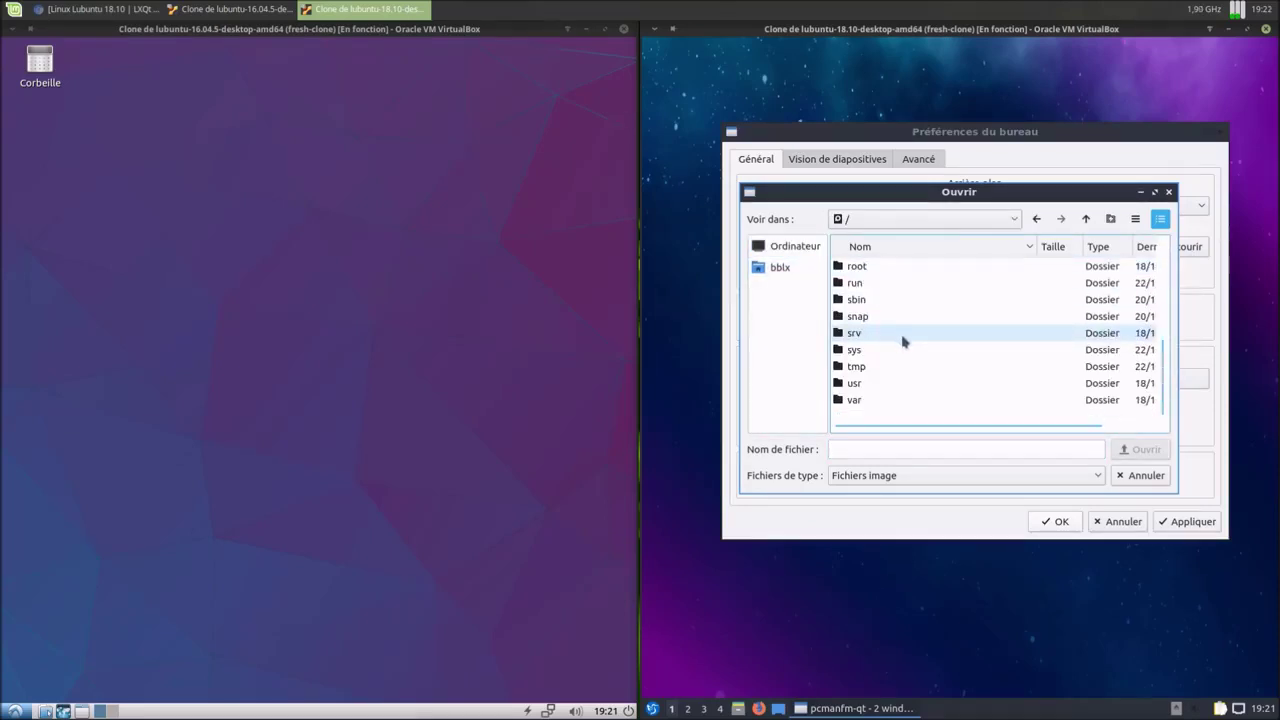
double_click(878, 390)
double_click(874, 366)
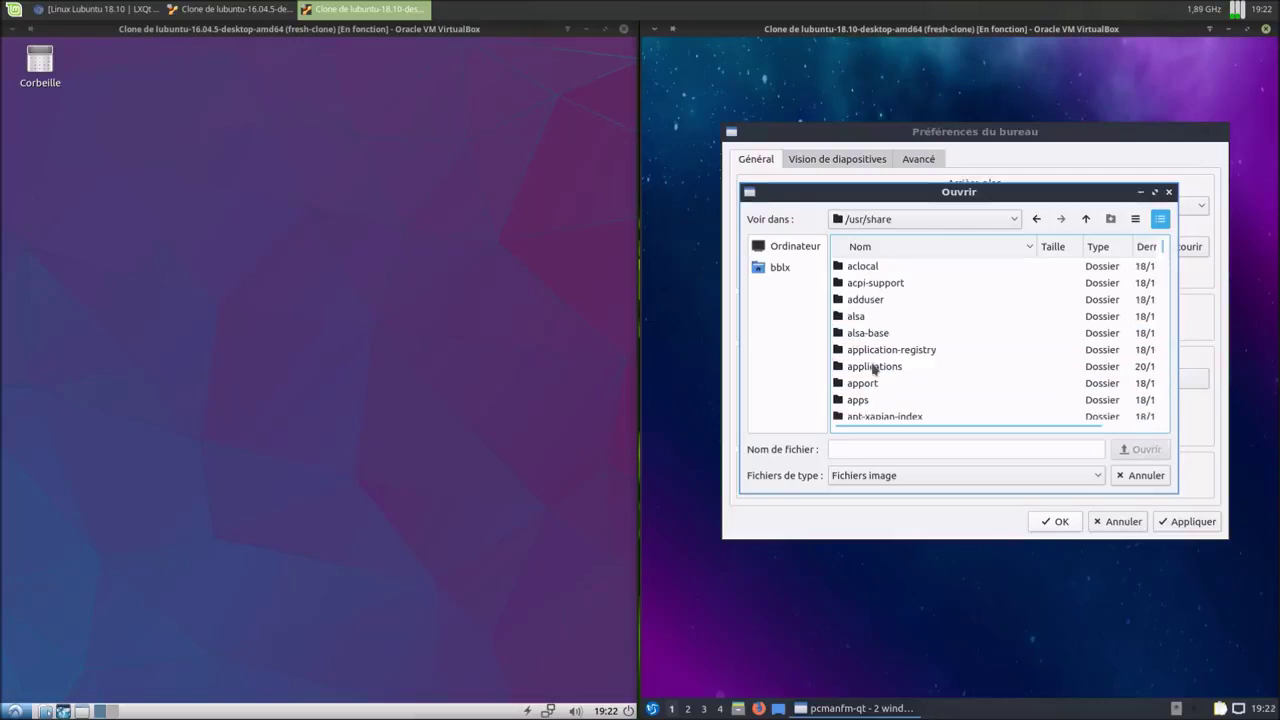
scroll(900, 345, "down", 2)
scroll(900, 347, "down", 1)
double_click(886, 317)
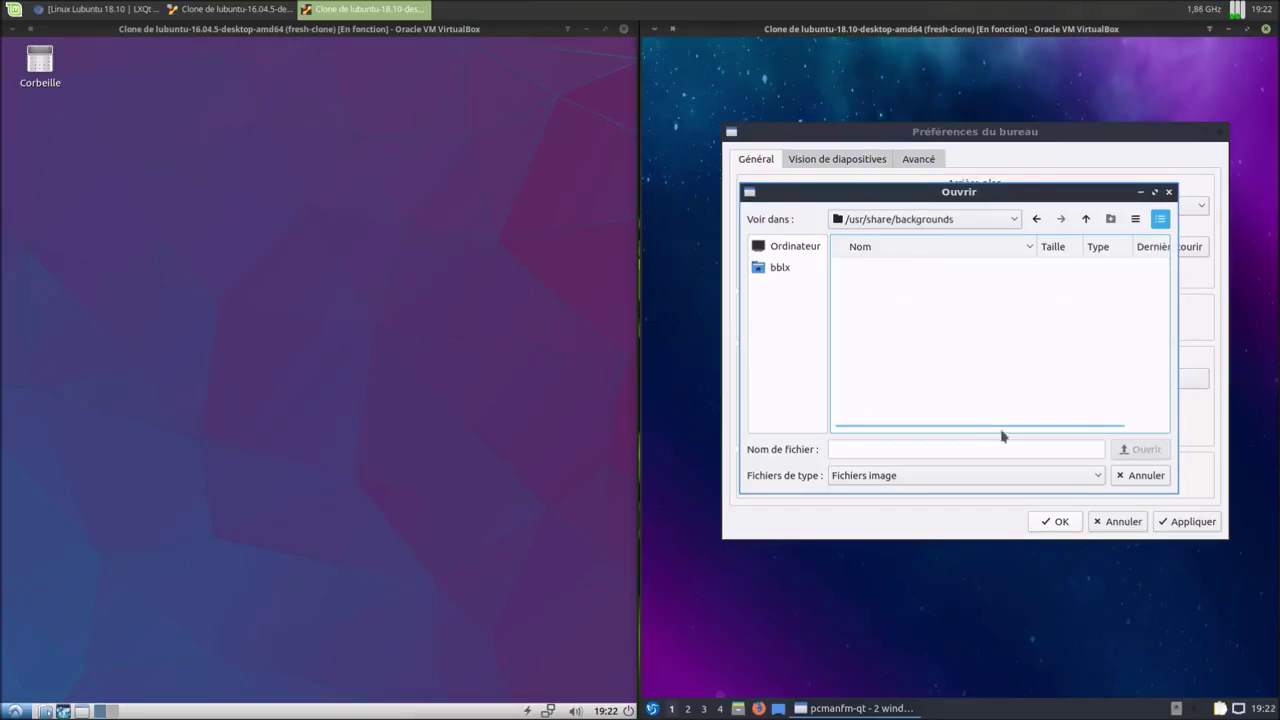
left_click(1121, 477)
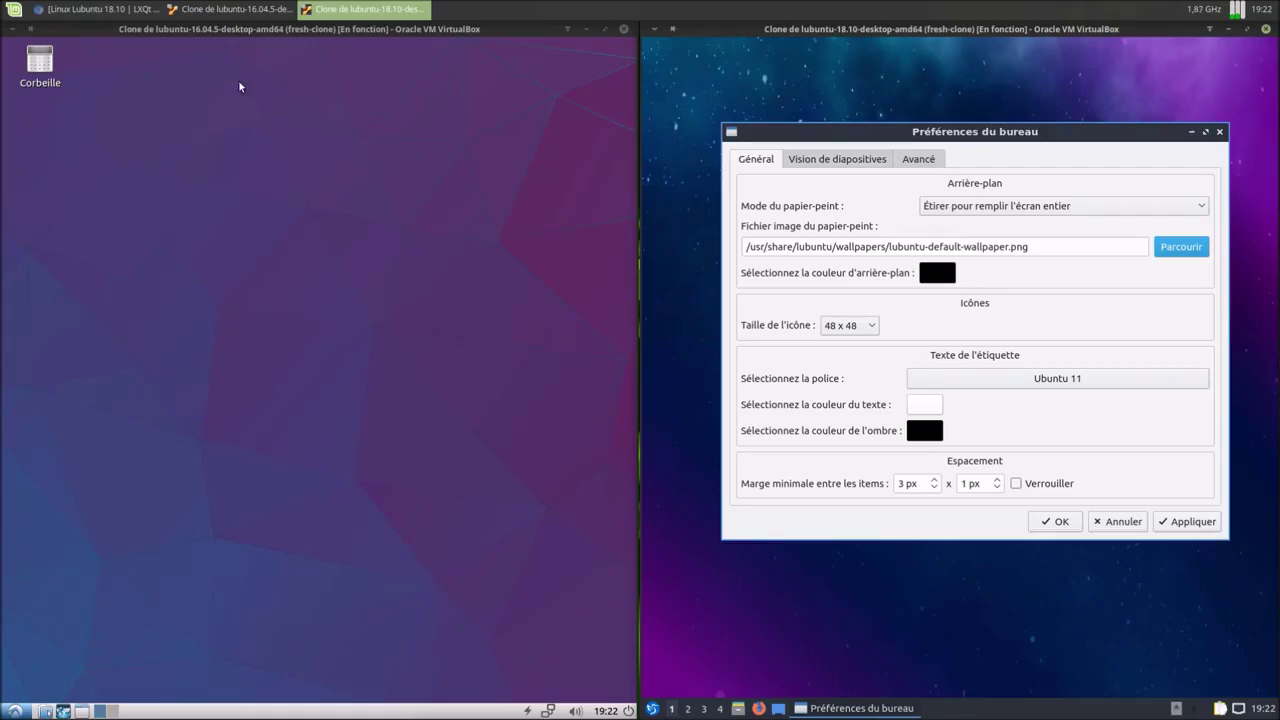
- In the host's file manager, open ISO-VM2/ISO and check the file sizes of lubuntu-16.04.5-desktop-amd64.iso and lubuntu-18.10-desktop-amd64.iso
left_click(597, 708)
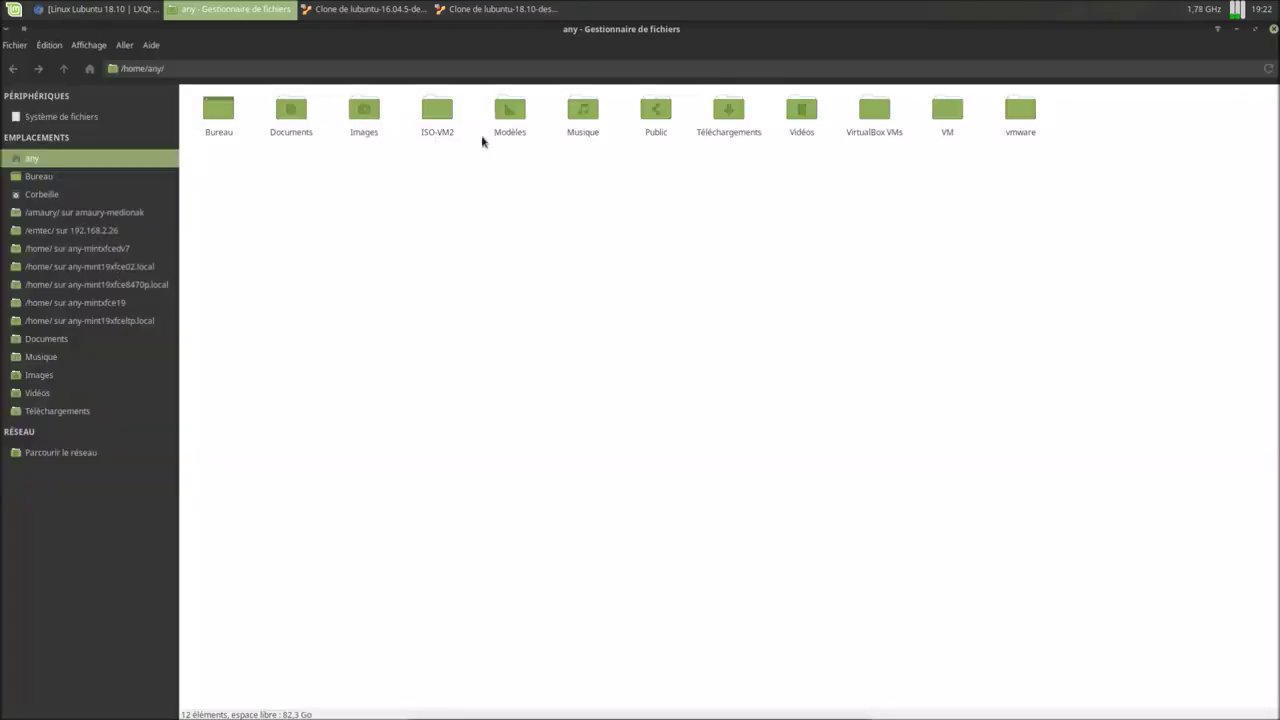
double_click(432, 120)
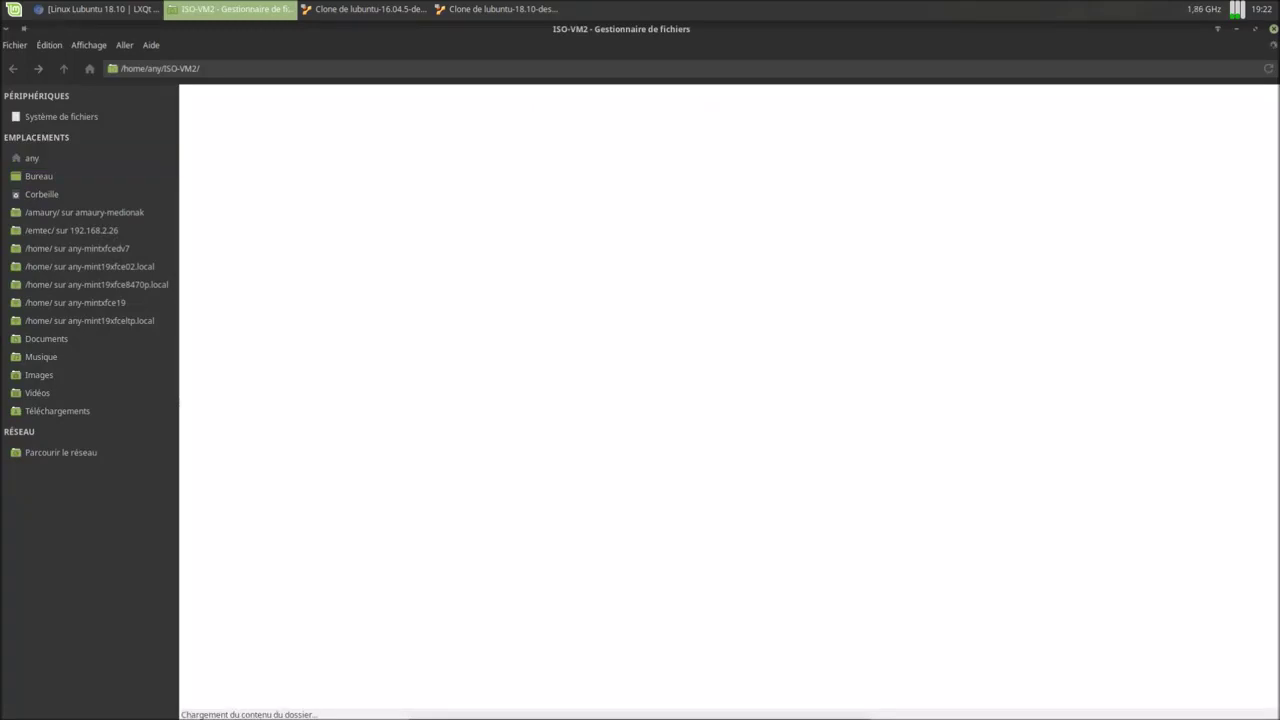
double_click(212, 118)
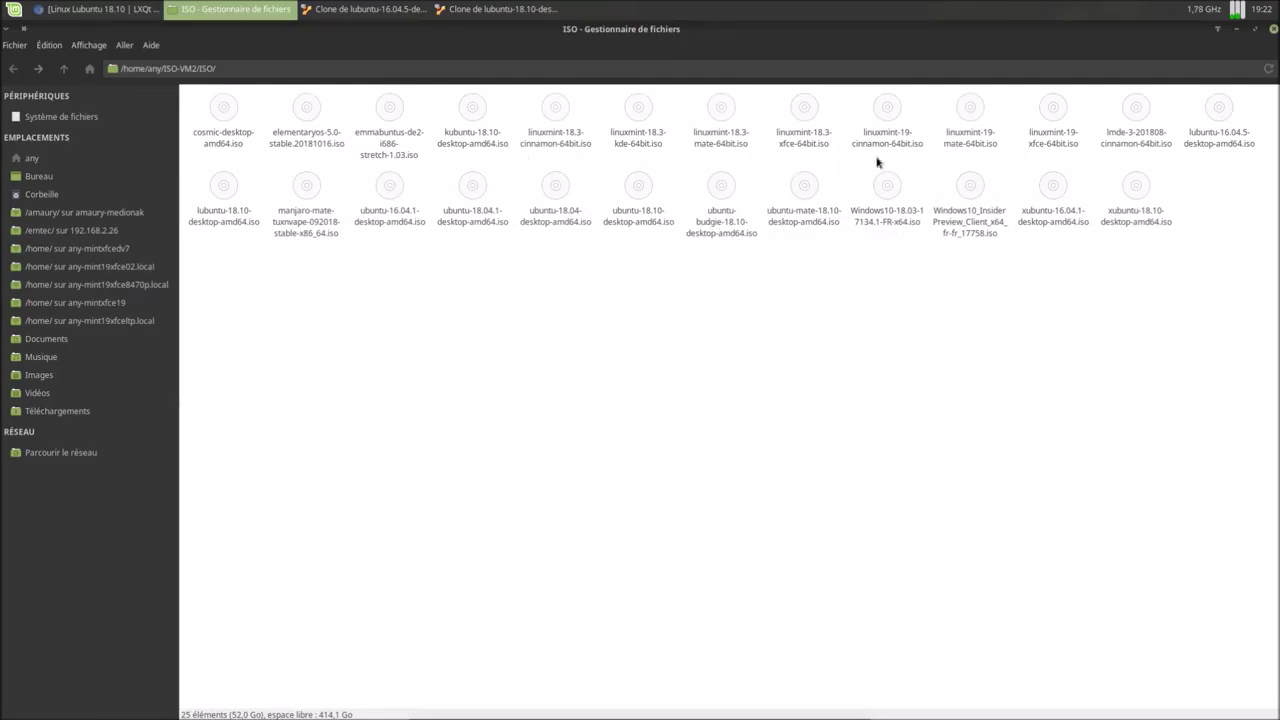
left_click(1208, 145)
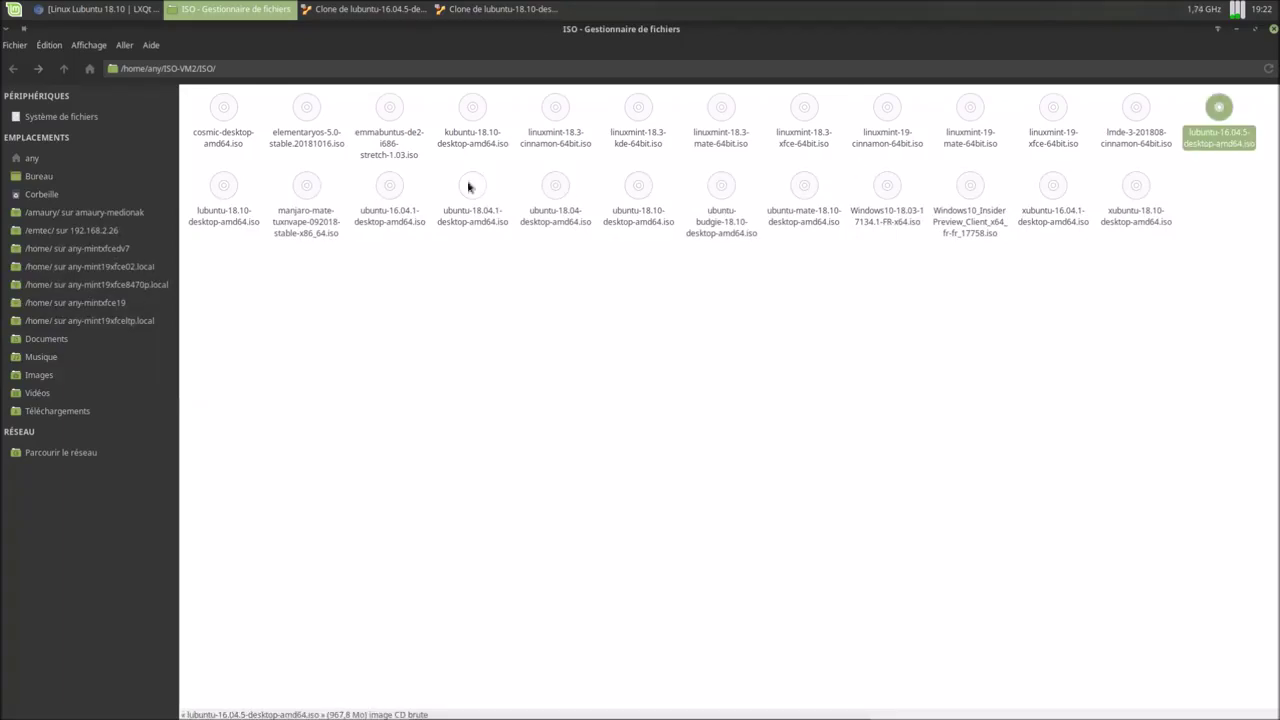
left_click(215, 220)
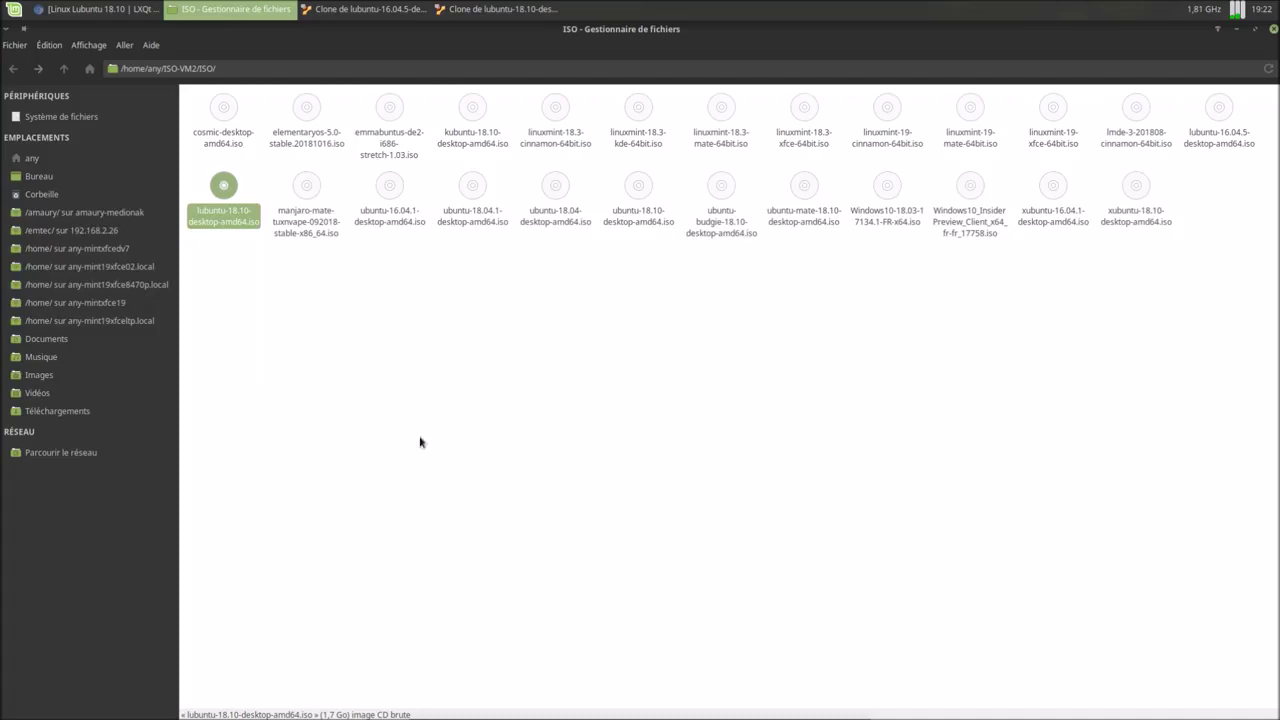
left_click(529, 372)
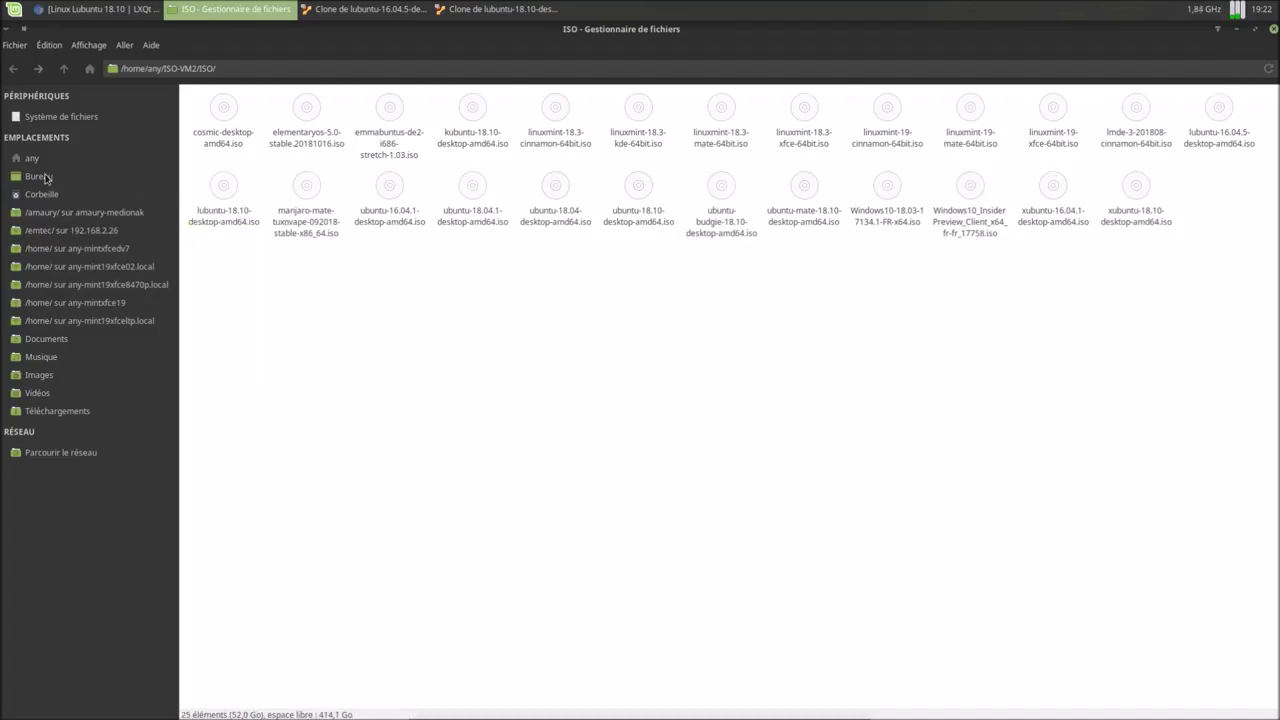
- Go to the VM/VirtualBox folder in the home directory and check the size of lubuntu-16.04.5-desktop-amd64 in its properties
left_click(58, 164)
double_click(942, 118)
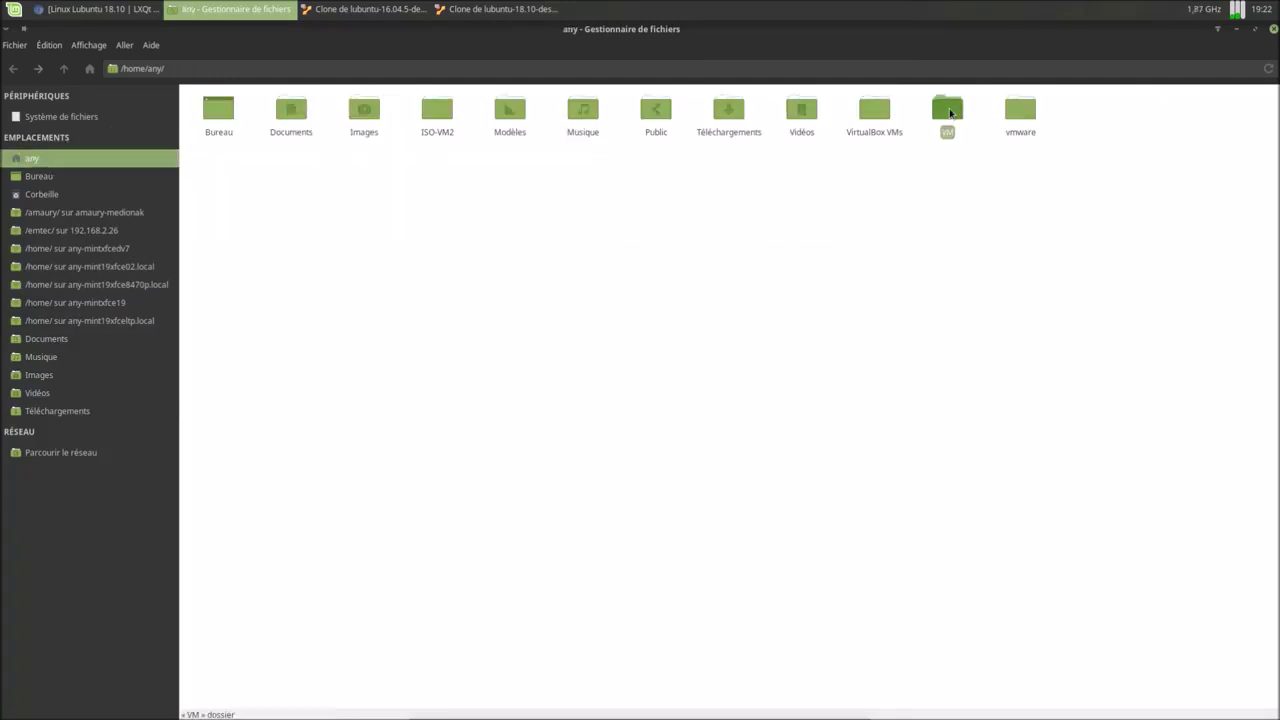
double_click(205, 110)
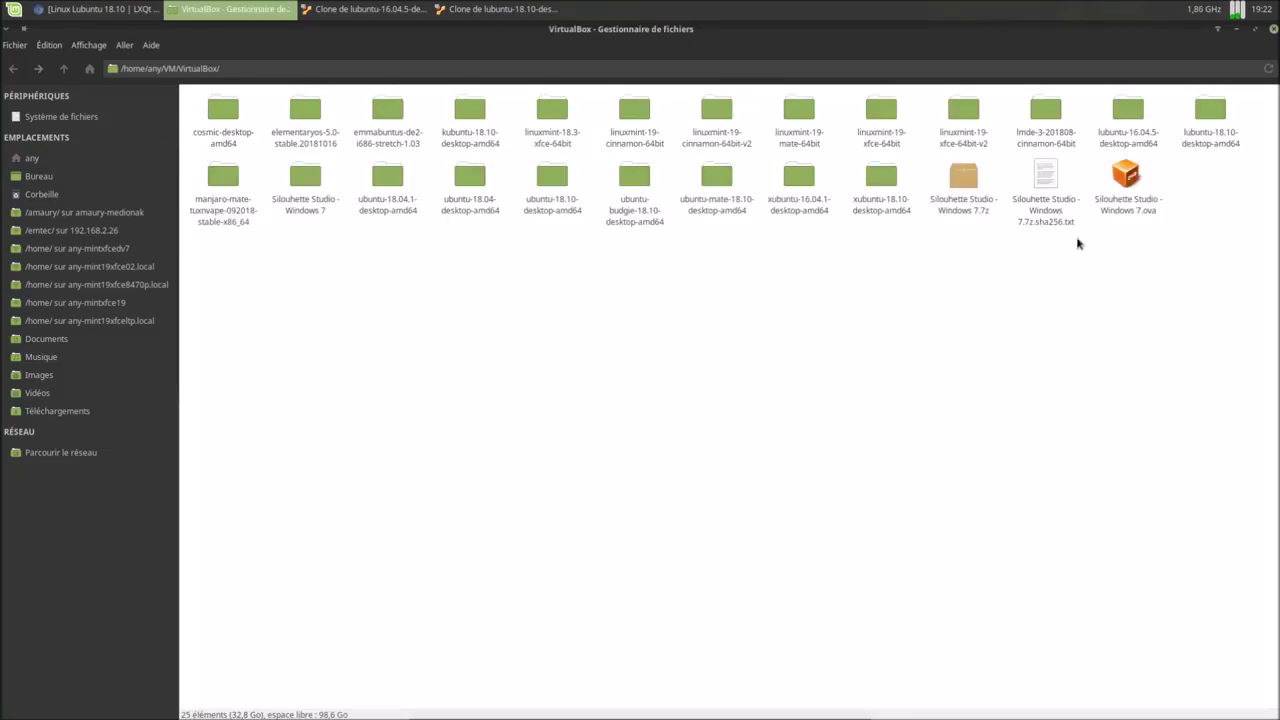
left_click(1125, 116)
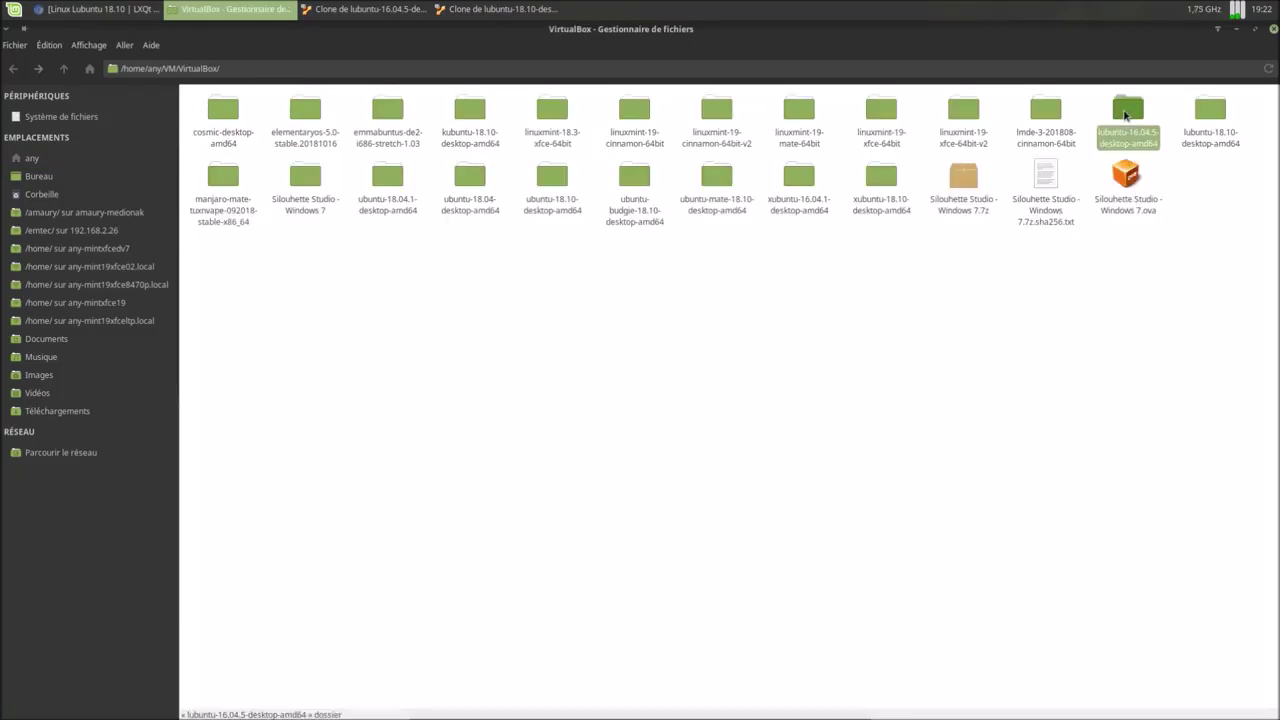
right_click(1125, 116)
left_click(1025, 423)
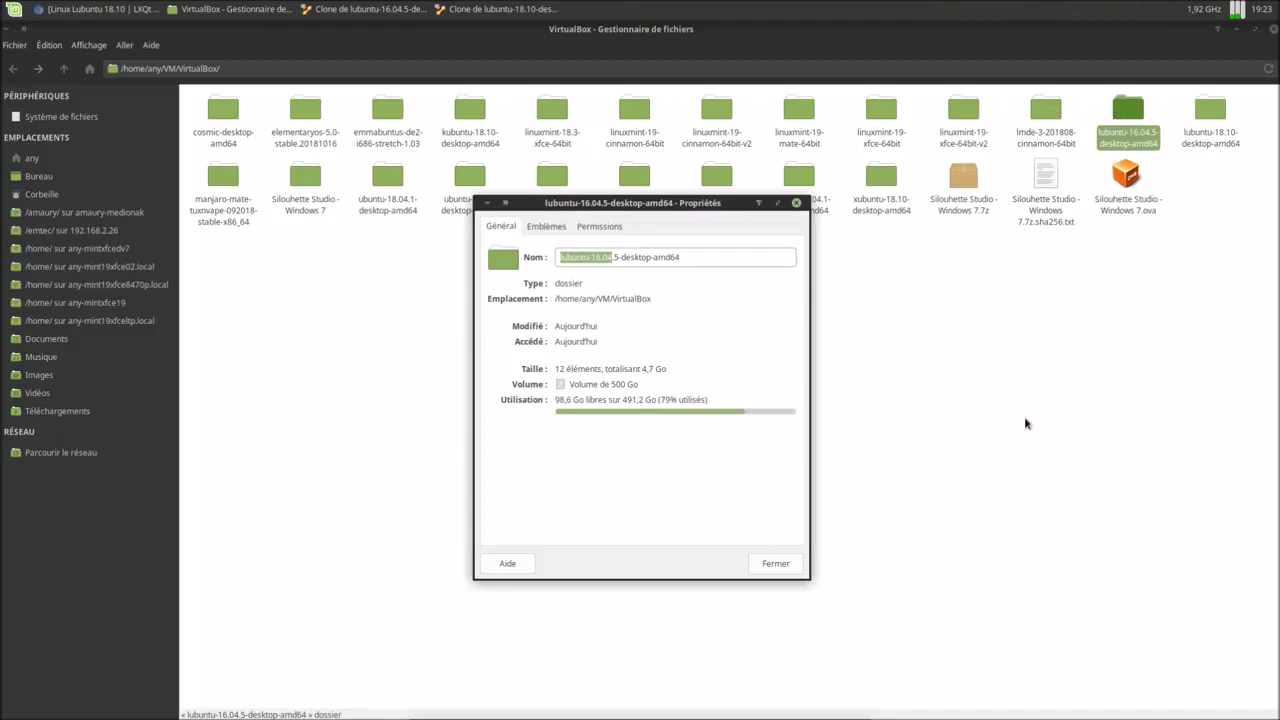
left_click(786, 564)
- Check the size of the lubuntu-18.10-desktop-amd64 folder in its properties, and close them
left_click(1206, 148)
right_click(1205, 142)
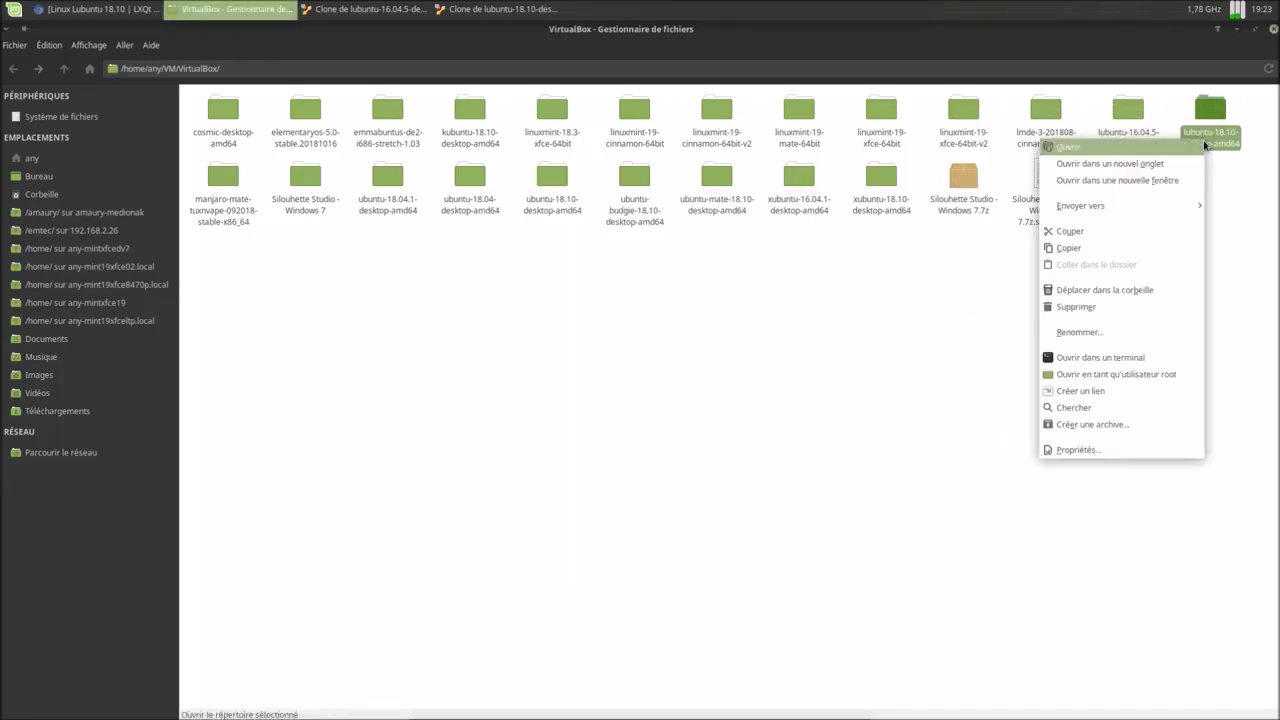
left_click(1077, 450)
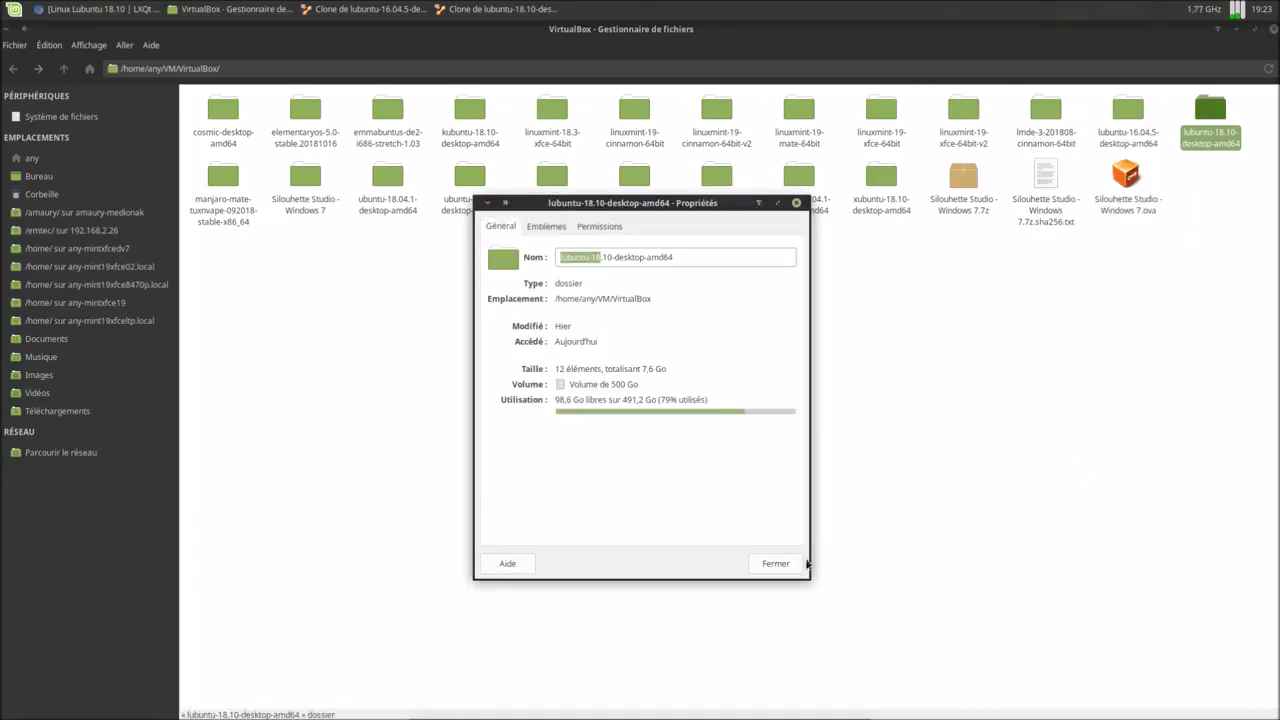
left_click(777, 566)
- Recheck the size of the lubuntu-16.04.5-desktop-amd64 folder in its properties, and close the file manager
left_click(1125, 110)
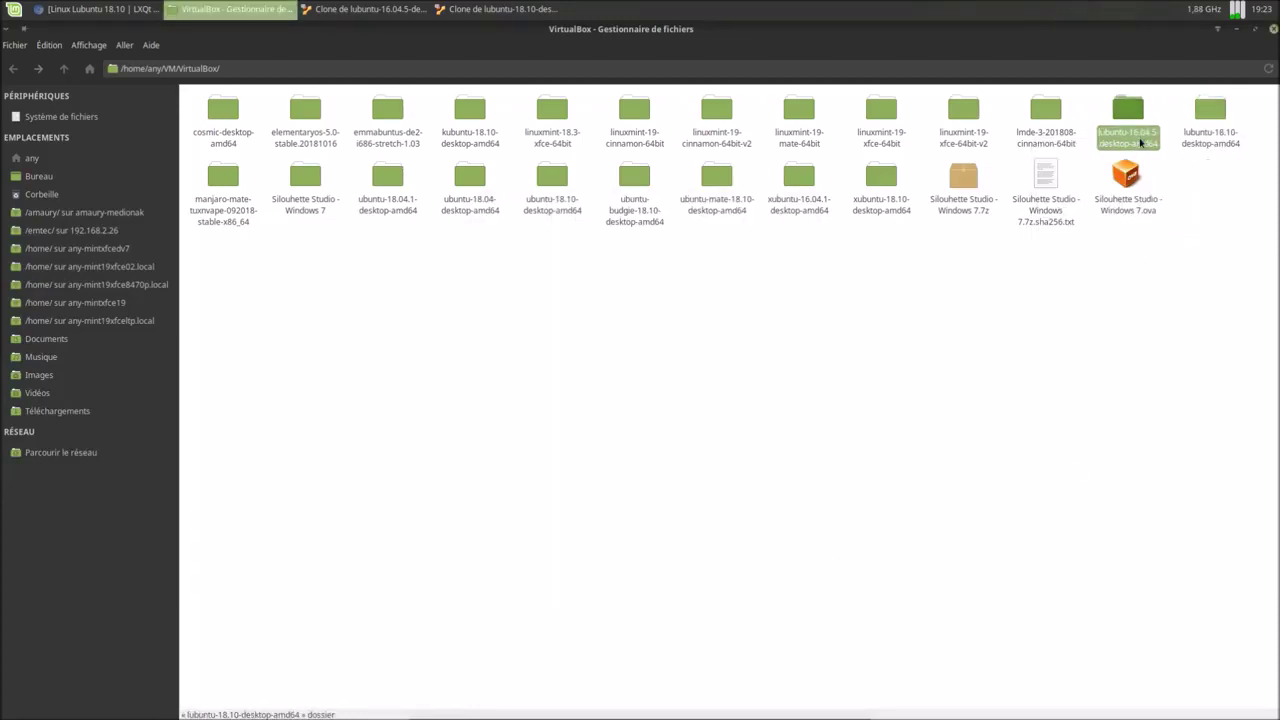
right_click(1138, 138)
left_click(1045, 458)
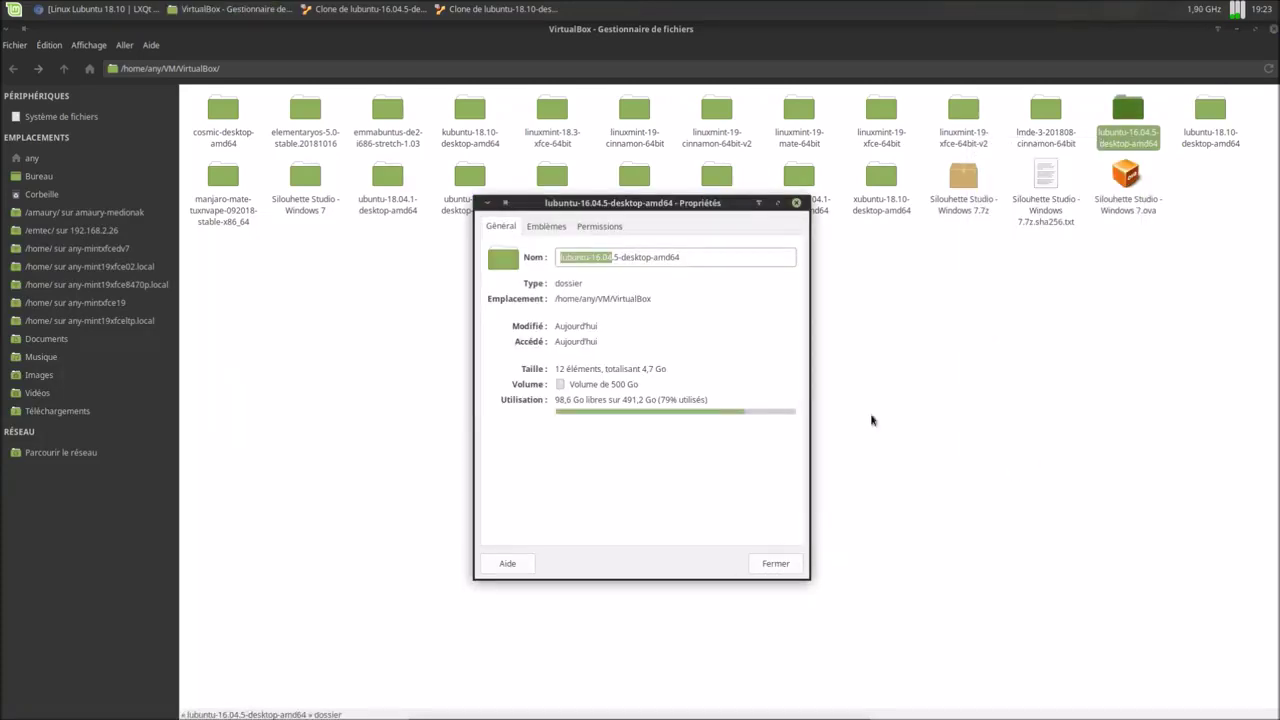
left_click(775, 563)
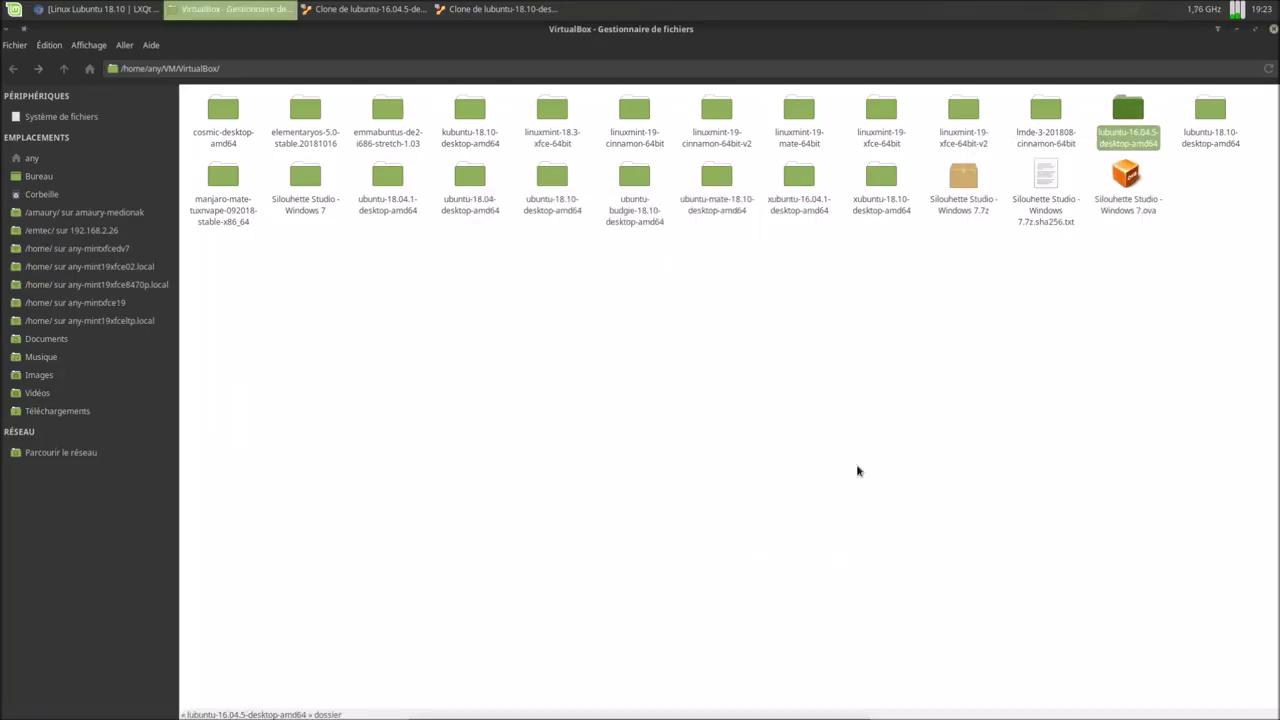
left_click(1273, 28)
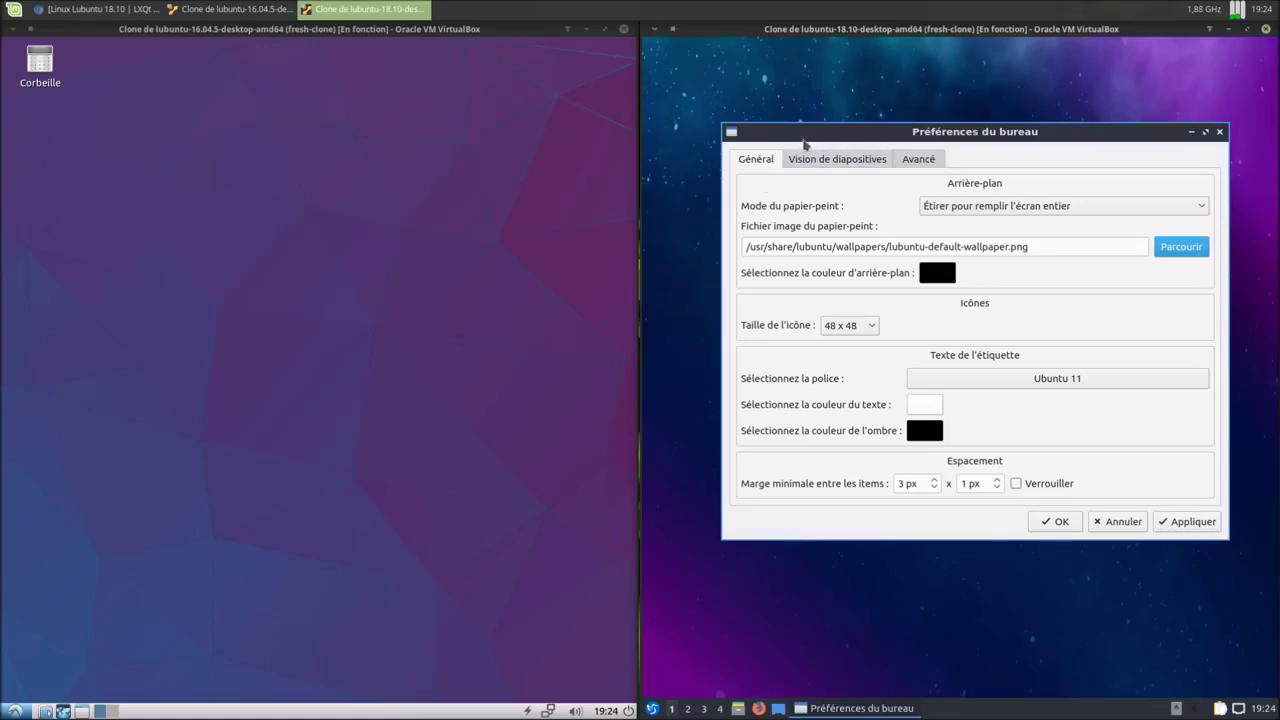
- Review the Vision de diapositives and Avancé settings of Préférences du bureau, and cancel without changes
left_click_drag(805, 142, 796, 176)
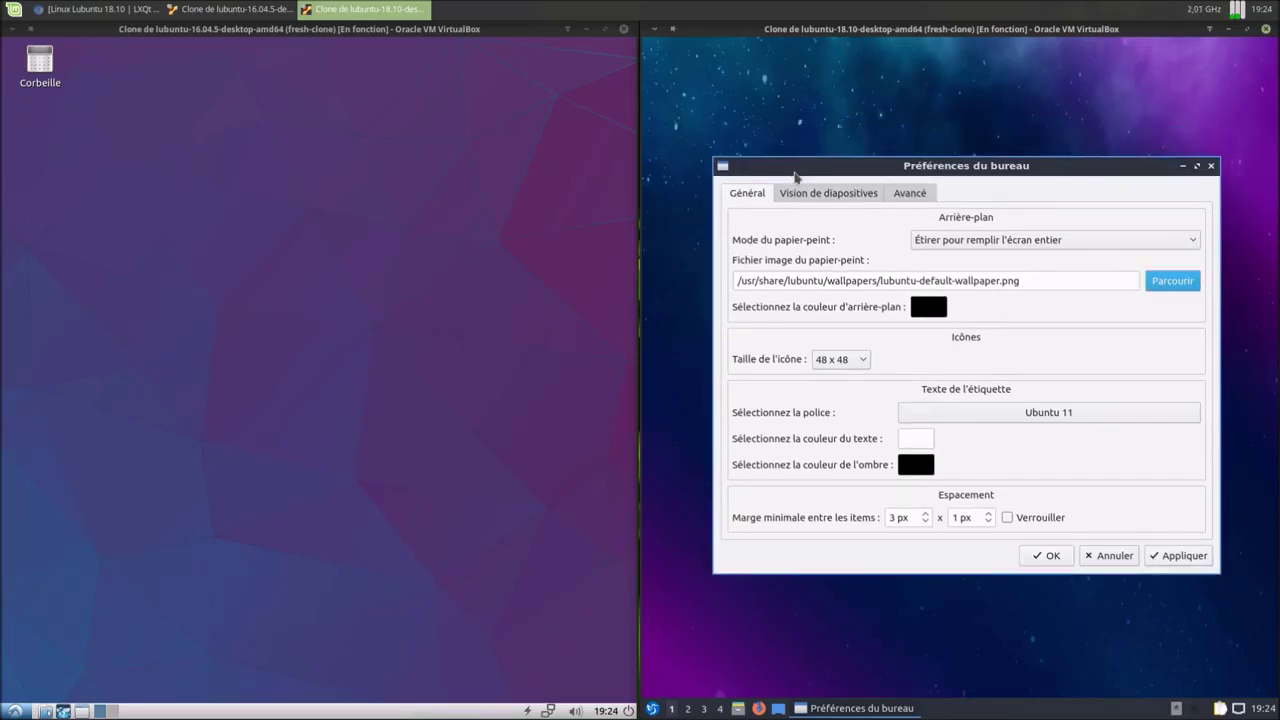
left_click(815, 199)
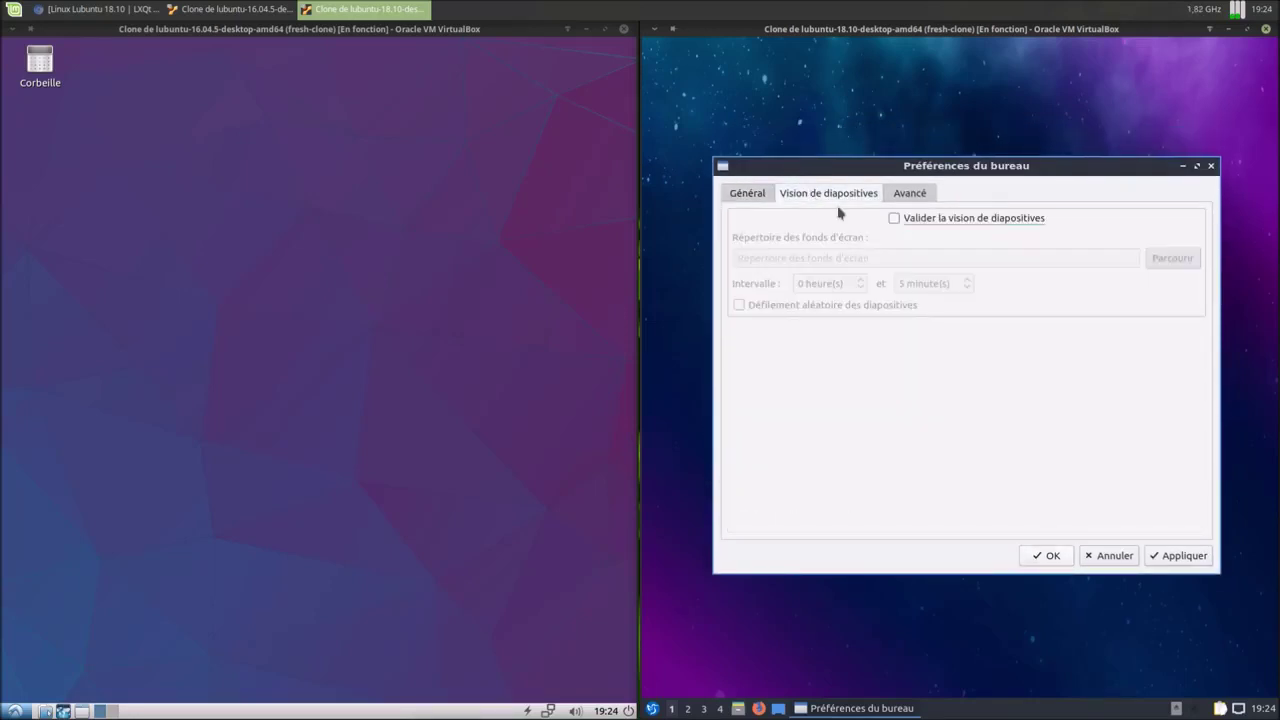
left_click(905, 197)
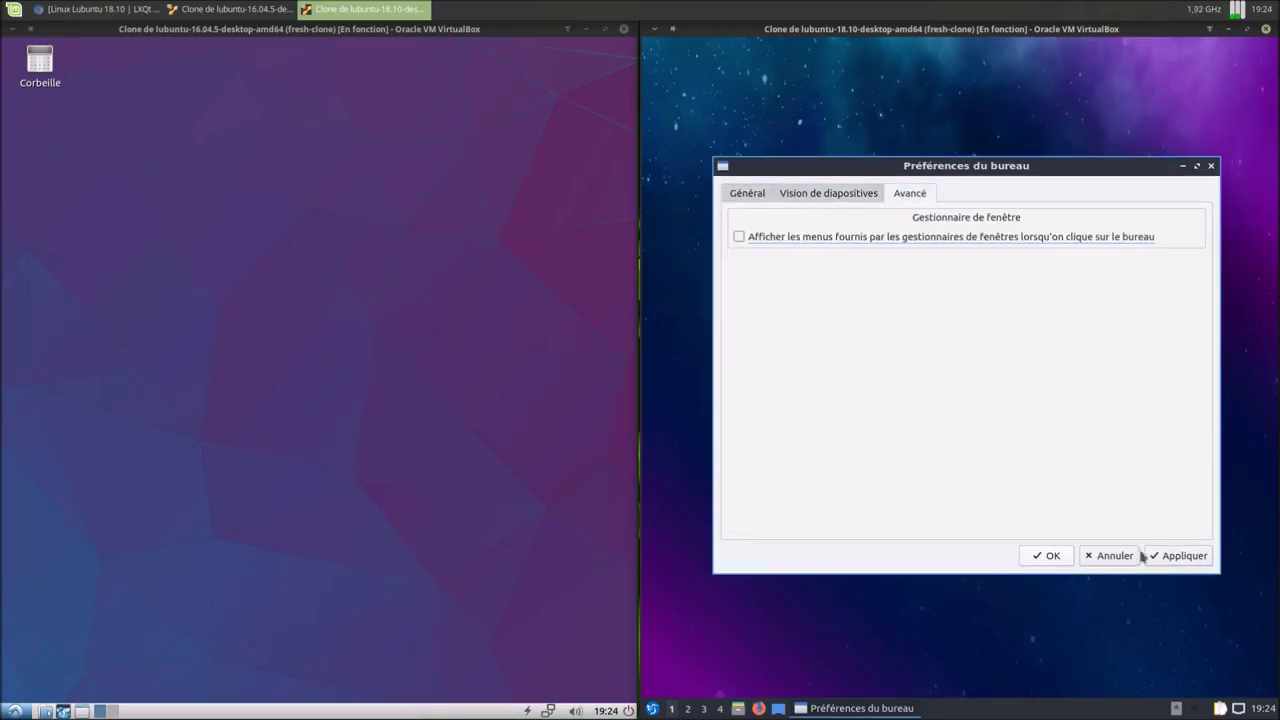
left_click(1110, 556)
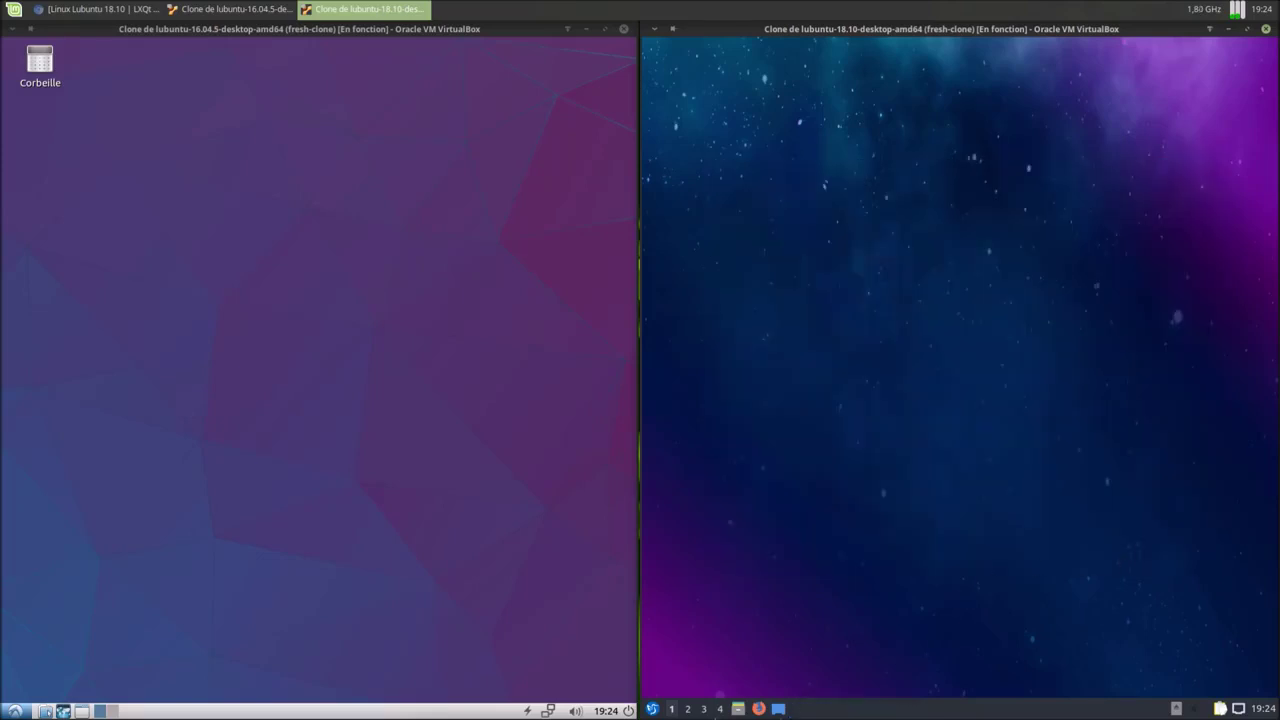
- Compare the Accessoires applications listed in Lubuntu 18.10 and Lubuntu 16.04.5
left_click(652, 709)
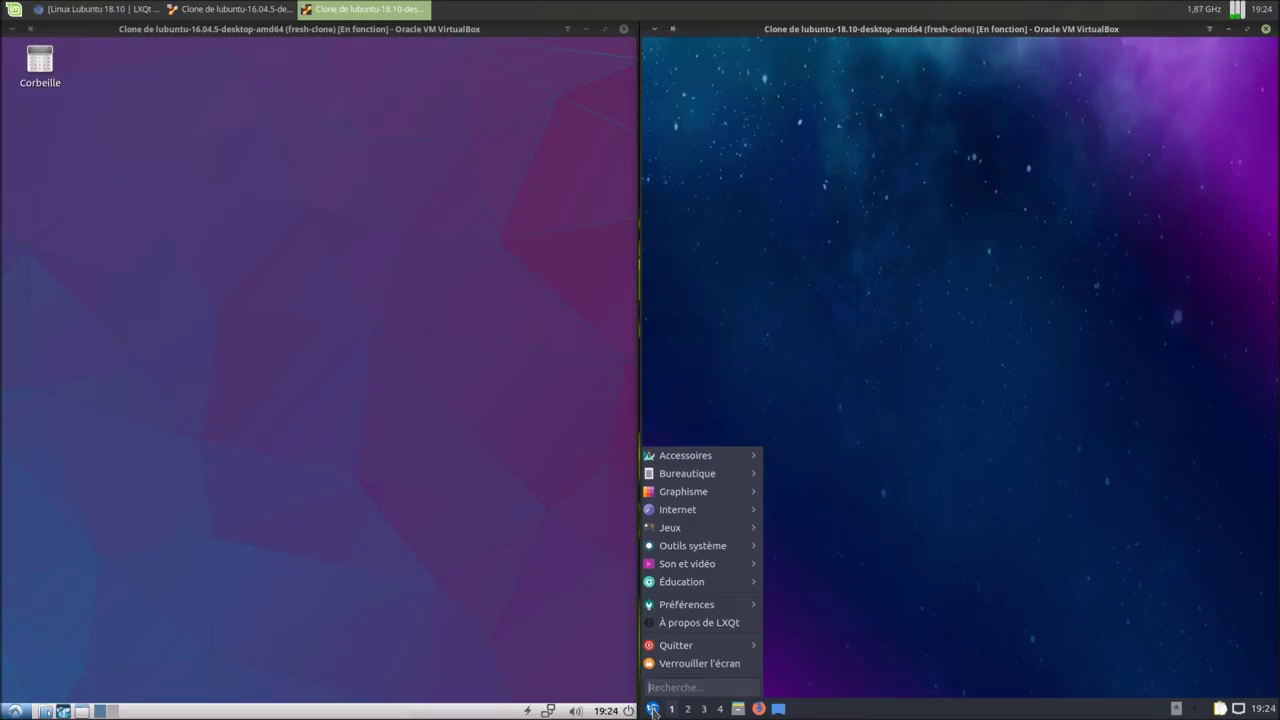
left_click(165, 640)
left_click(14, 711)
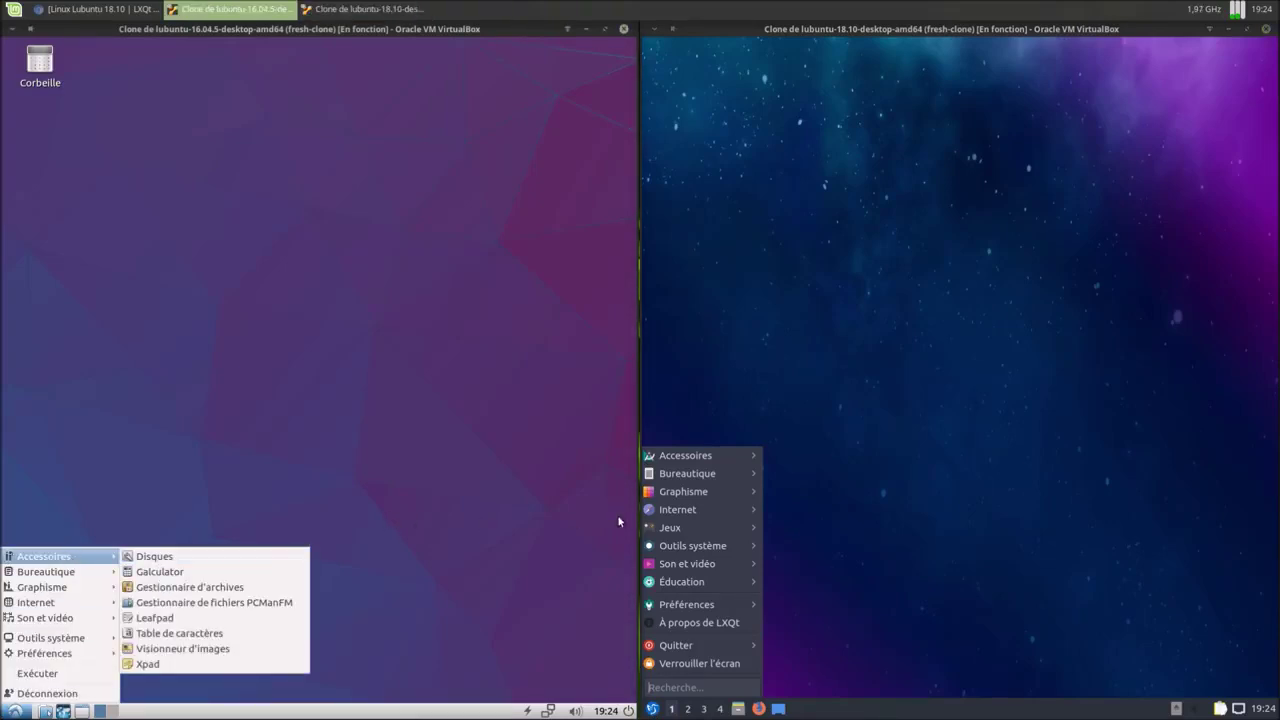
mouse_move(715, 457)
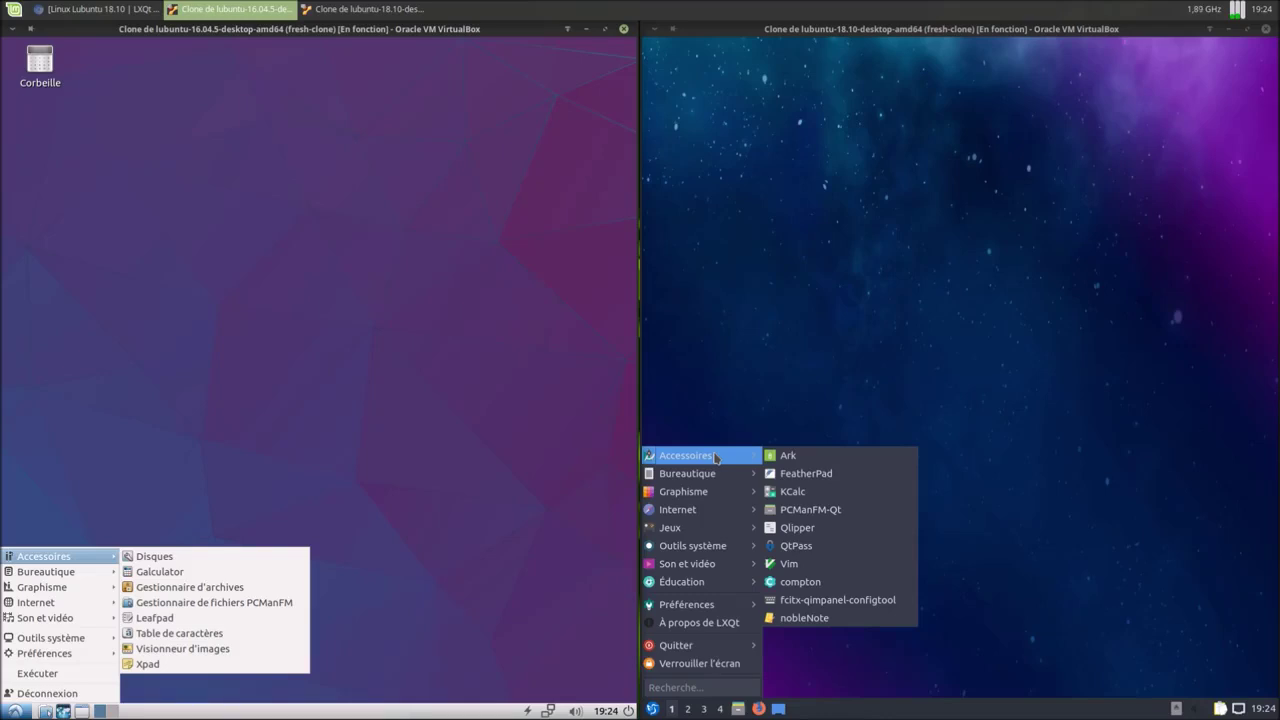
- Launch Ark in Lubuntu 18.10 and Gestionnaire d'archives in Lubuntu 16.04.5, and display the latter's À propos information
left_click(787, 455)
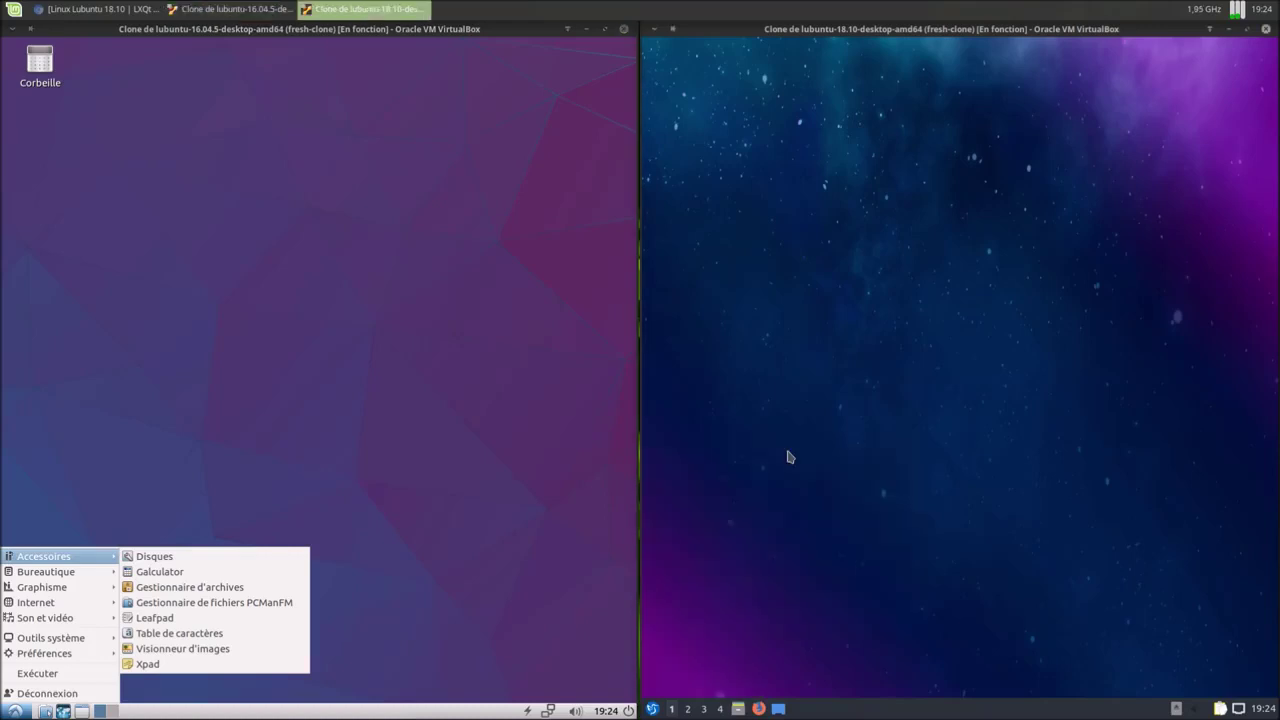
left_click(270, 587)
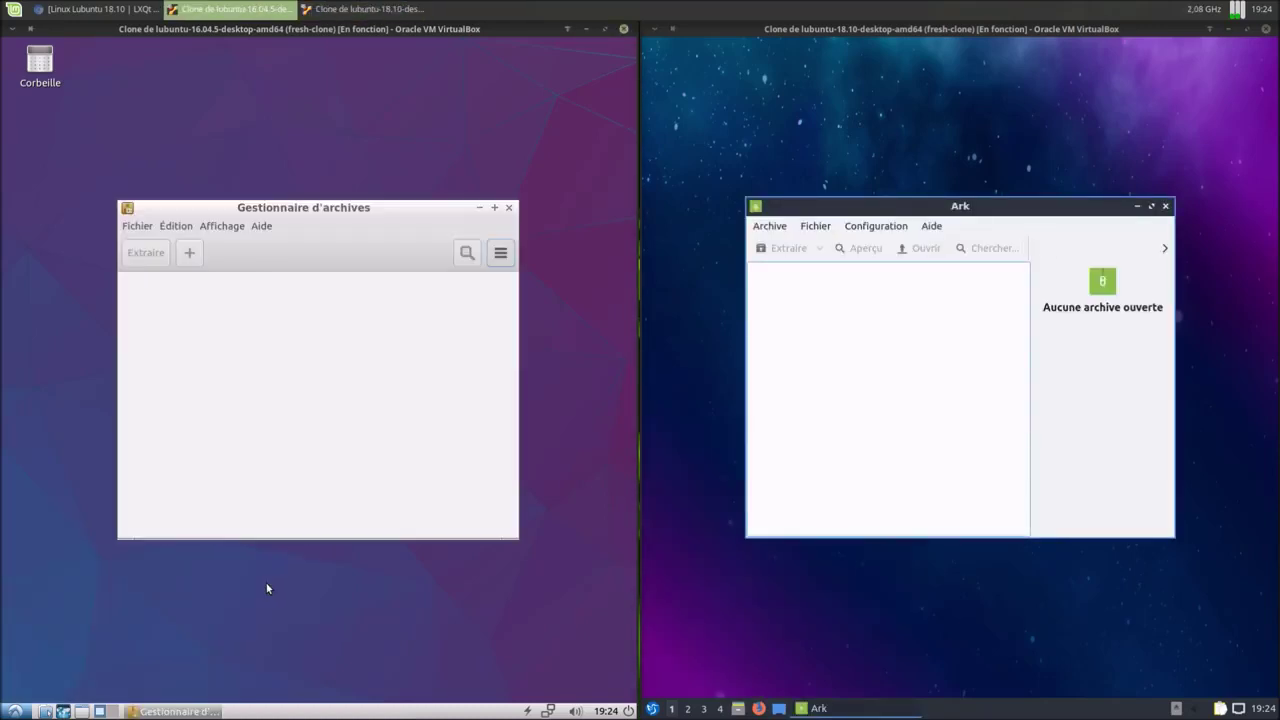
left_click(261, 226)
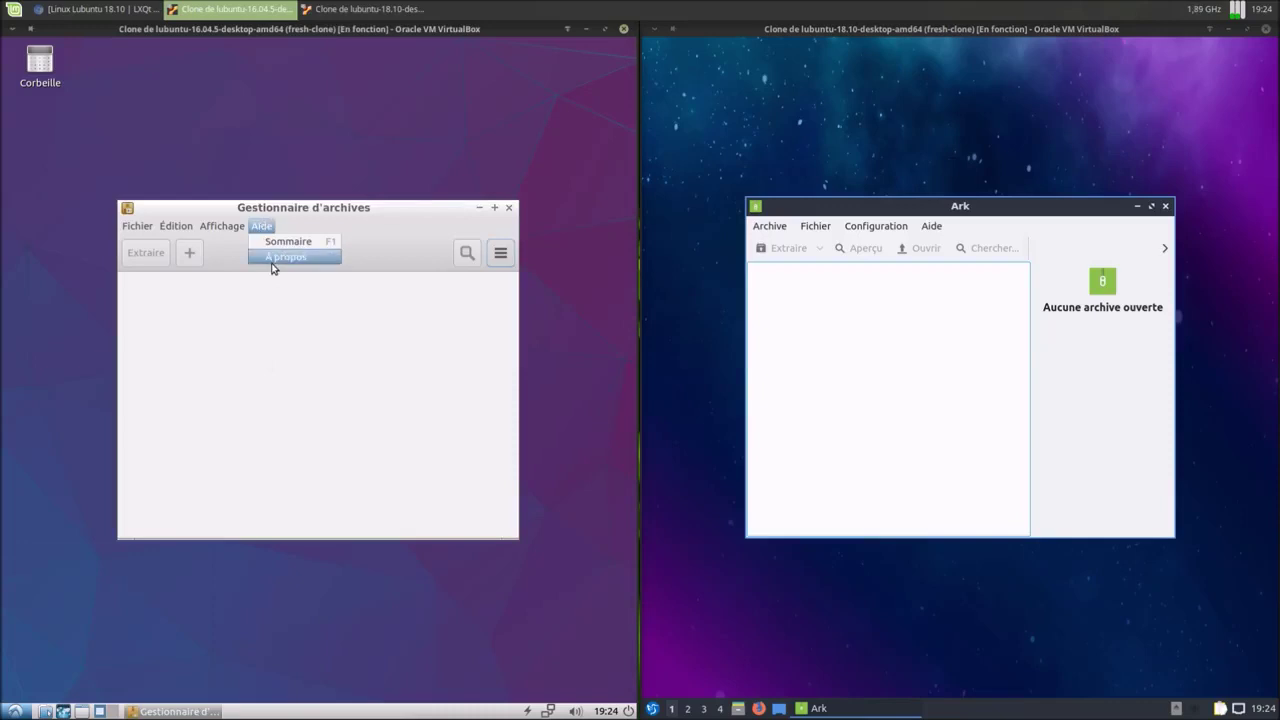
left_click(276, 268)
- Review the À propos de Ark information in Lubuntu 18.10, close it, and reposition the Ark window slightly lower
left_click(932, 228)
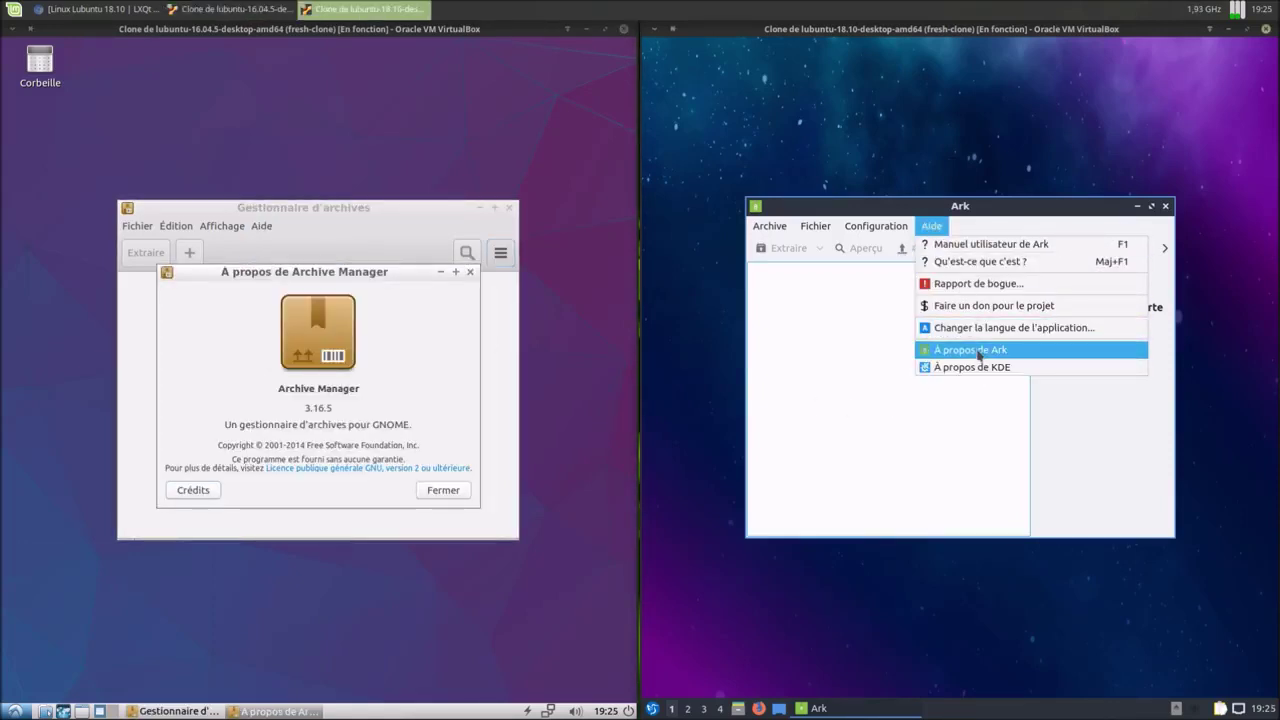
left_click(975, 350)
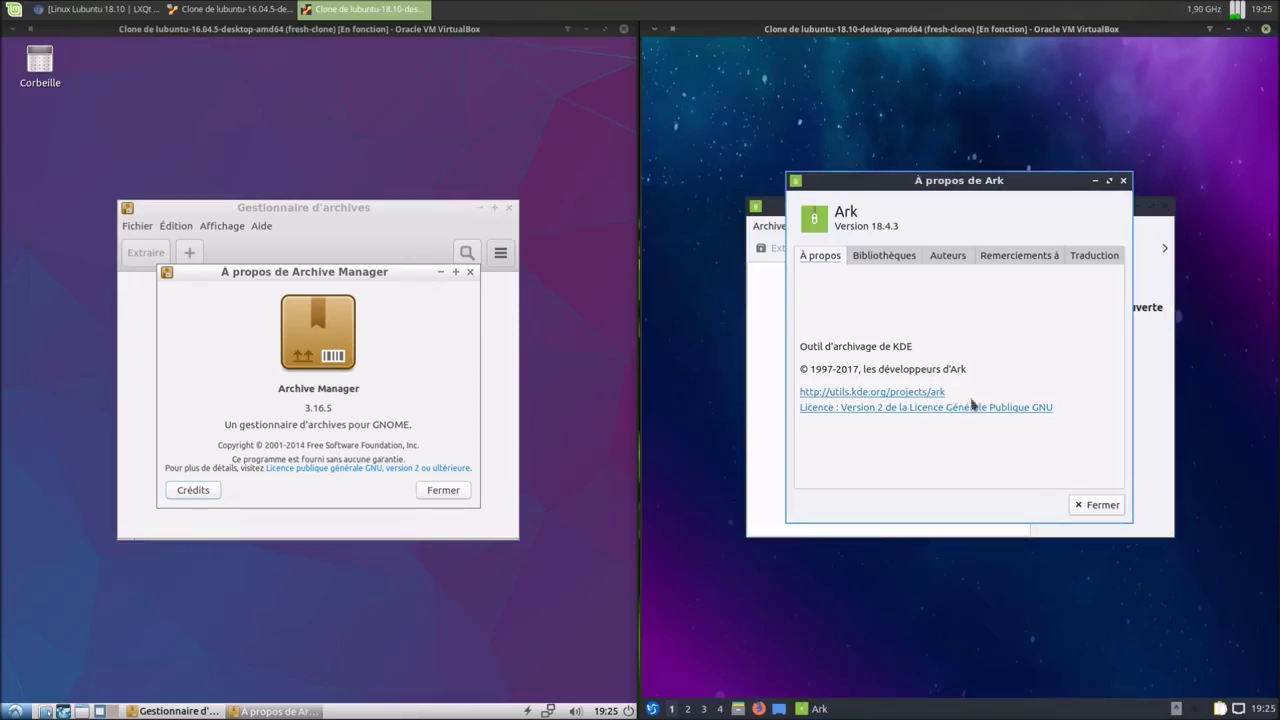
left_click(1098, 505)
left_click(932, 226)
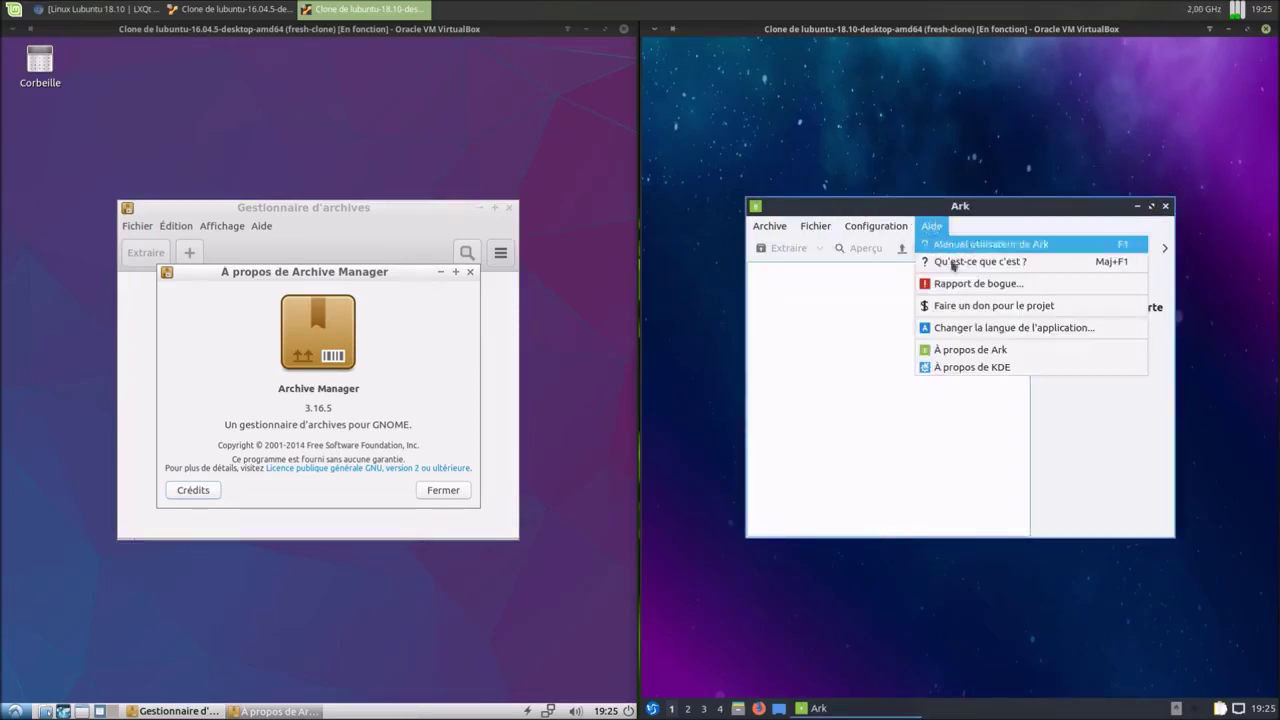
left_click(993, 208)
left_click_drag(993, 208, 997, 233)
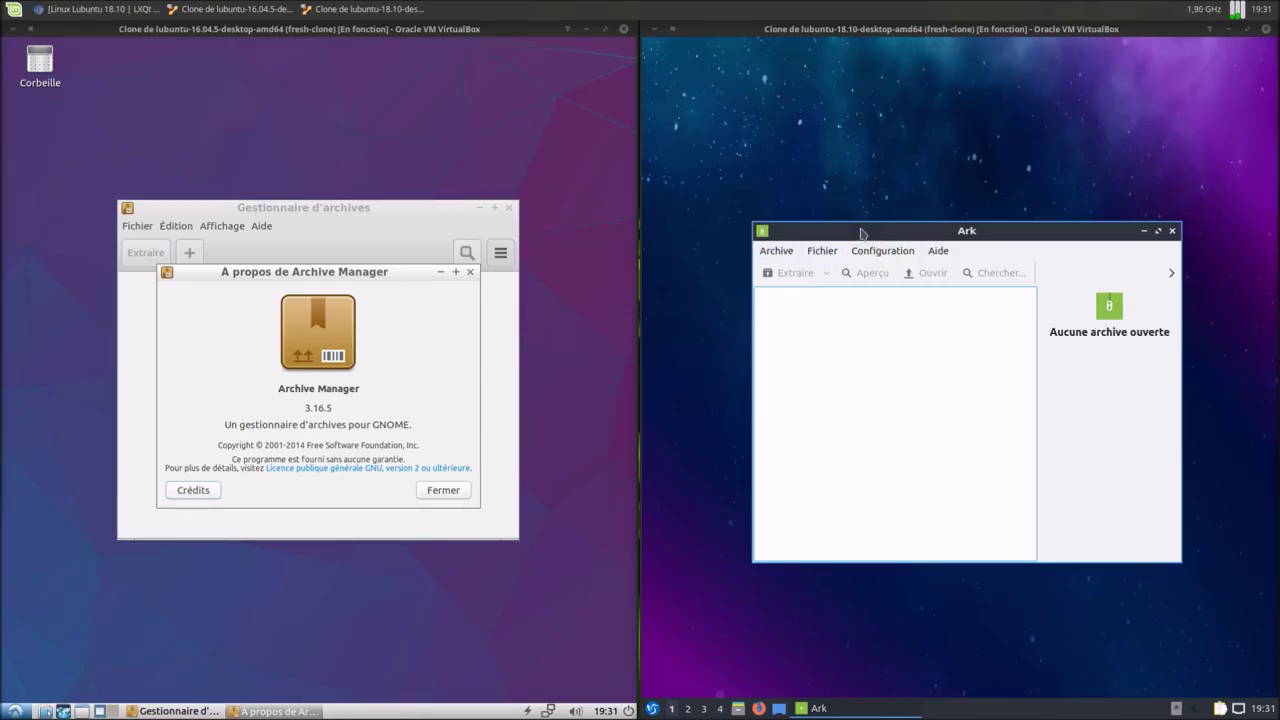
- Close Ark in Lubuntu 18.10, and close Gestionnaire d'archives with its À propos window in Lubuntu 16.04.5
left_click(512, 215)
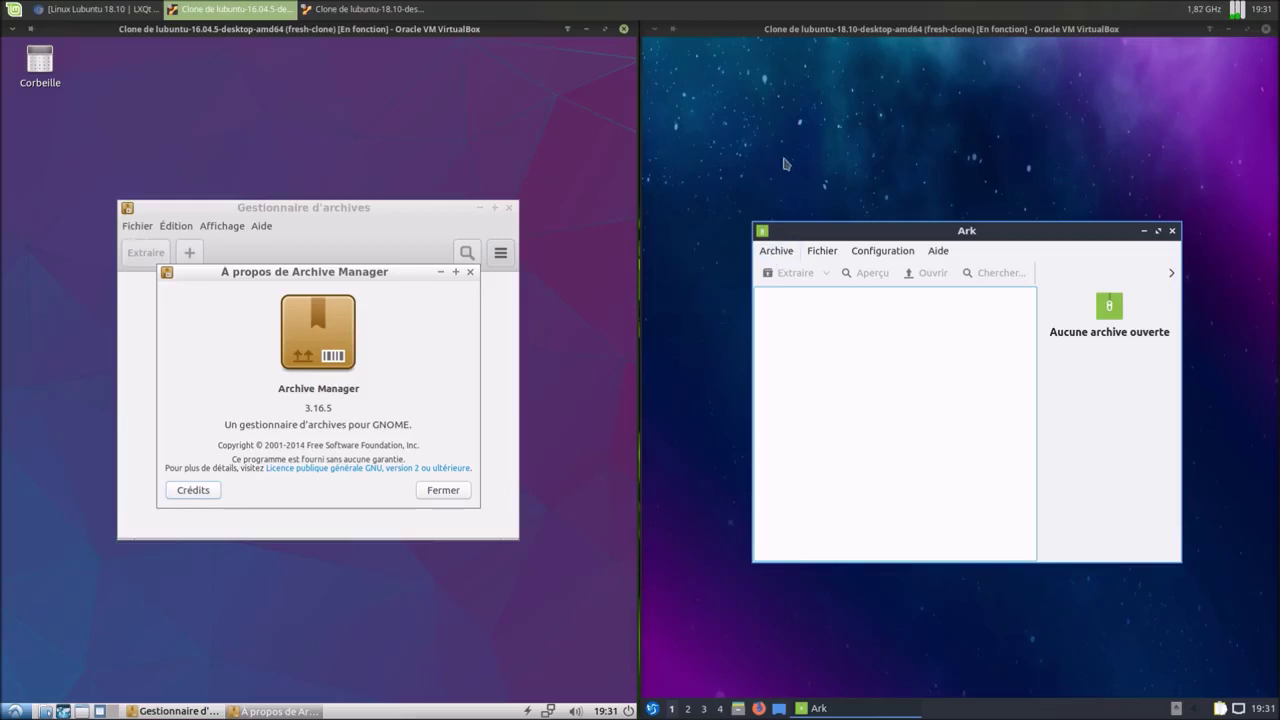
left_click(776, 251)
left_click(788, 466)
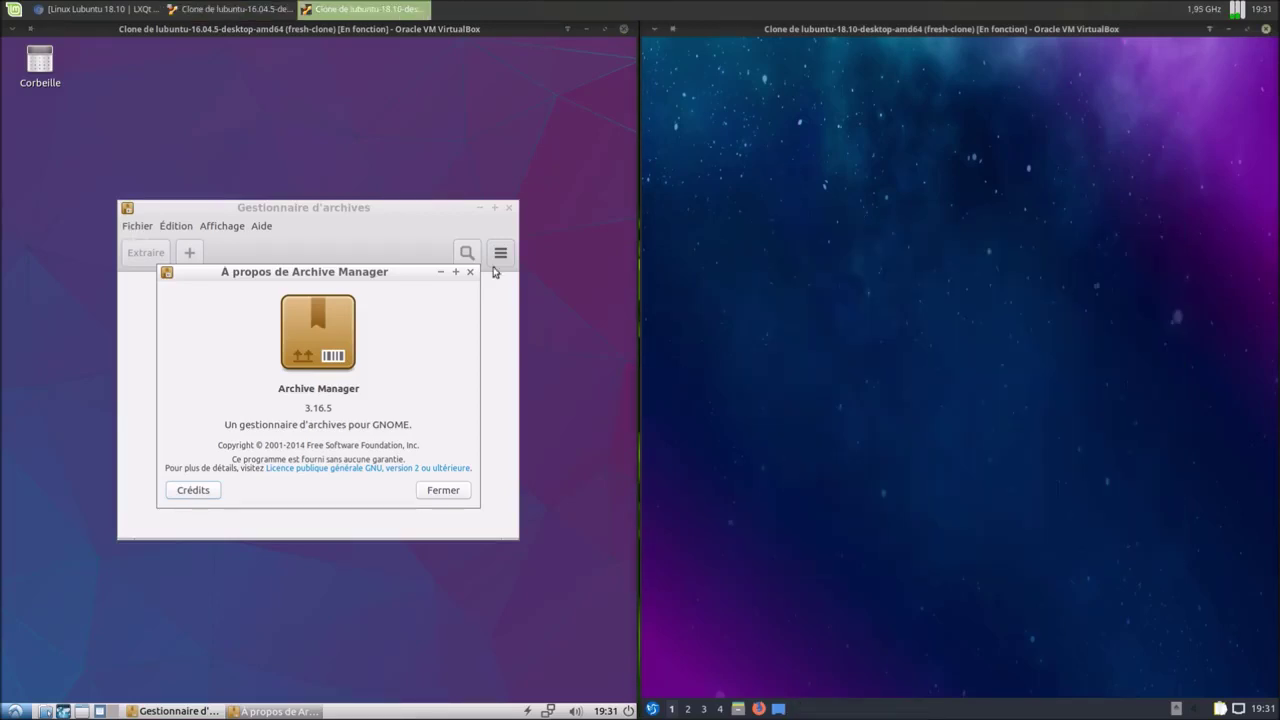
right_click(396, 210)
left_click(410, 363)
left_click(446, 490)
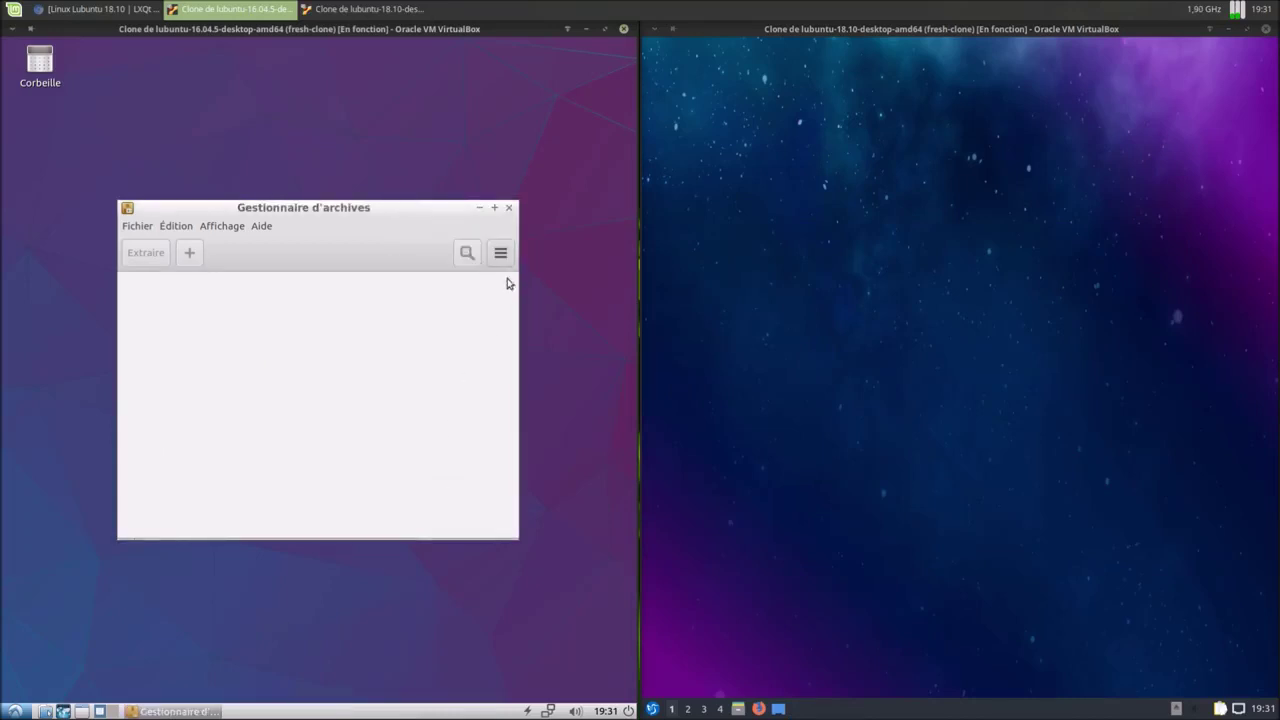
left_click(508, 208)
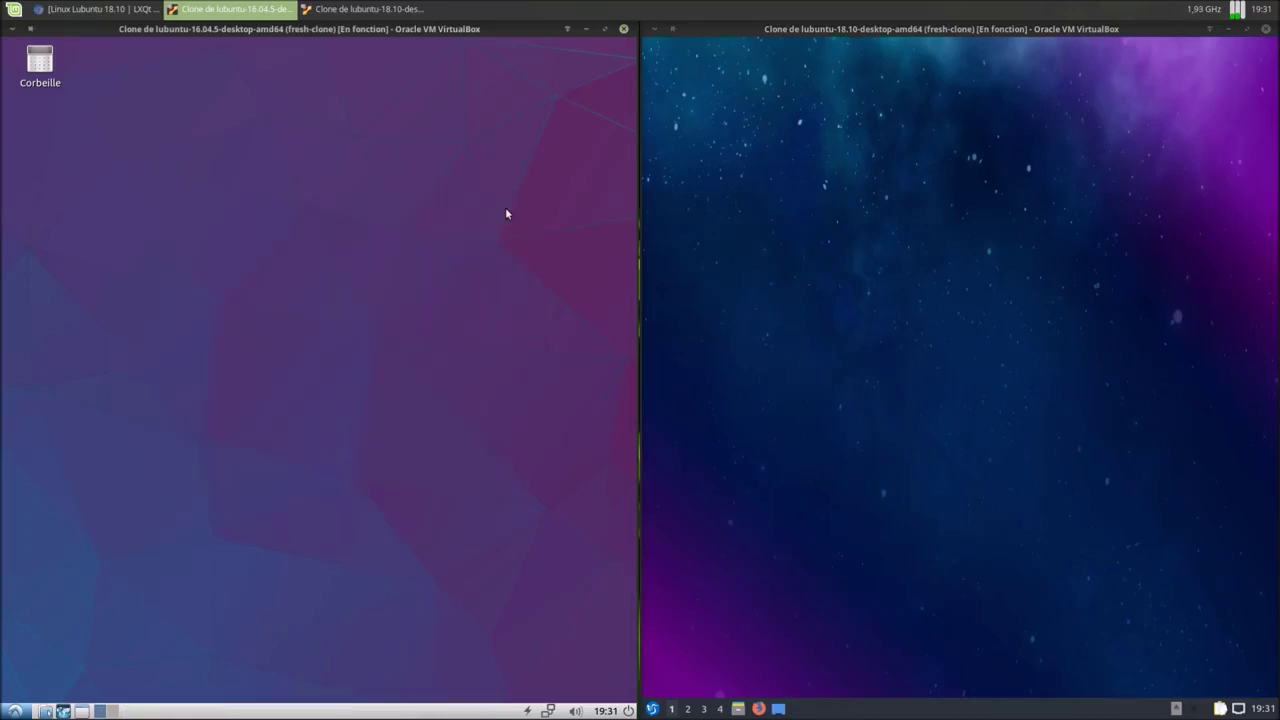
- Launch the Accessoires calculators: KCalc in Lubuntu 18.10 and Galculator in Lubuntu 16.04.5
left_click(14, 711)
mouse_move(100, 558)
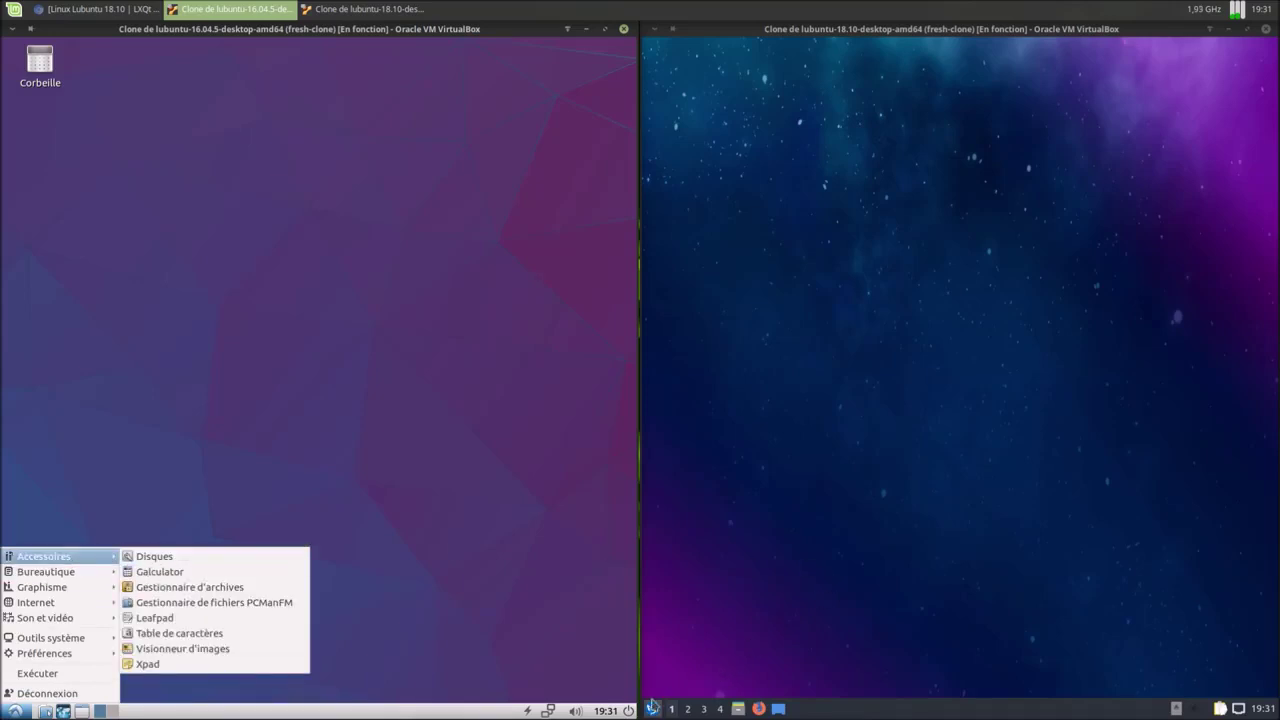
left_click(652, 708)
mouse_move(722, 453)
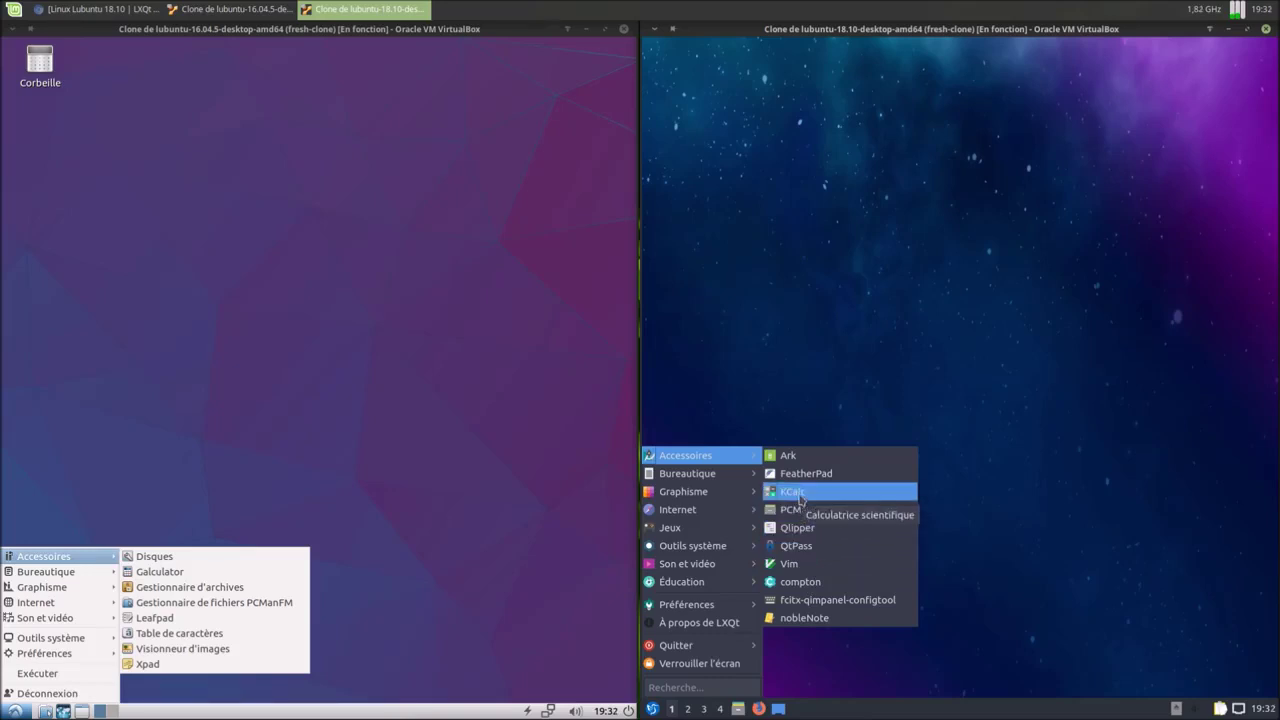
left_click(800, 497)
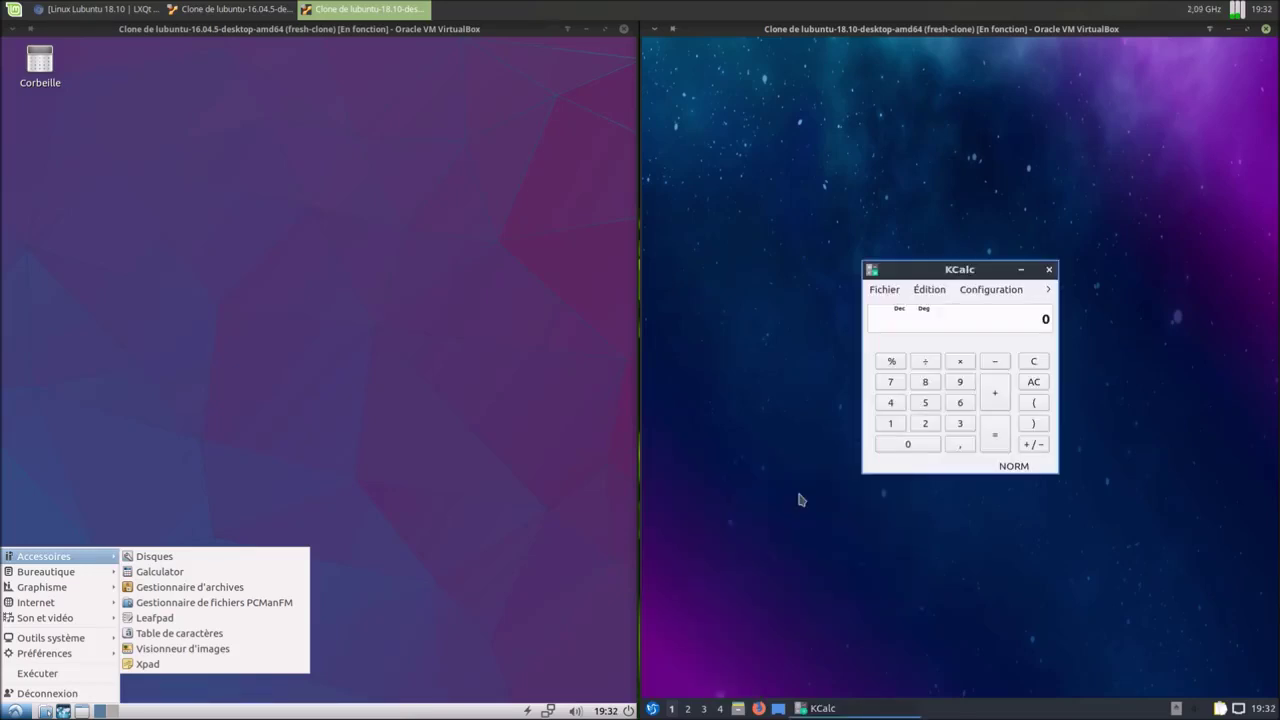
left_click(214, 574)
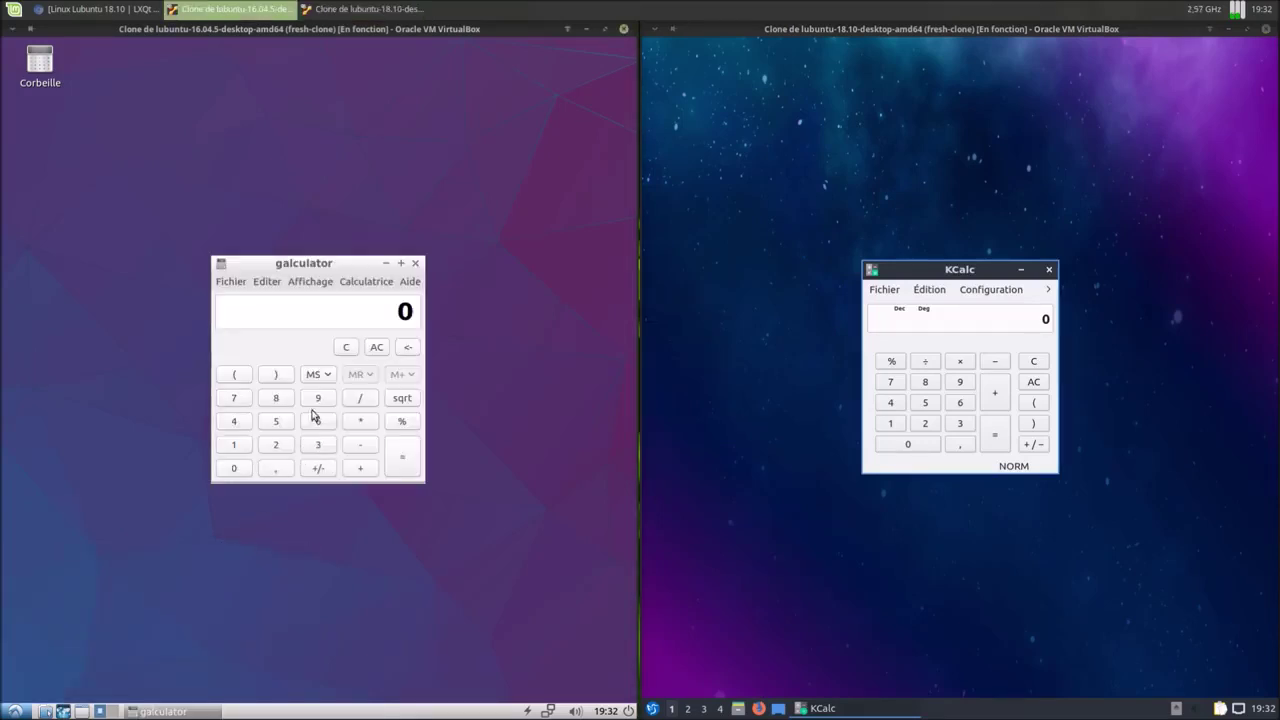
- Display the À propos information of galculator and of KCalc, and close KCalc's version
left_click(410, 282)
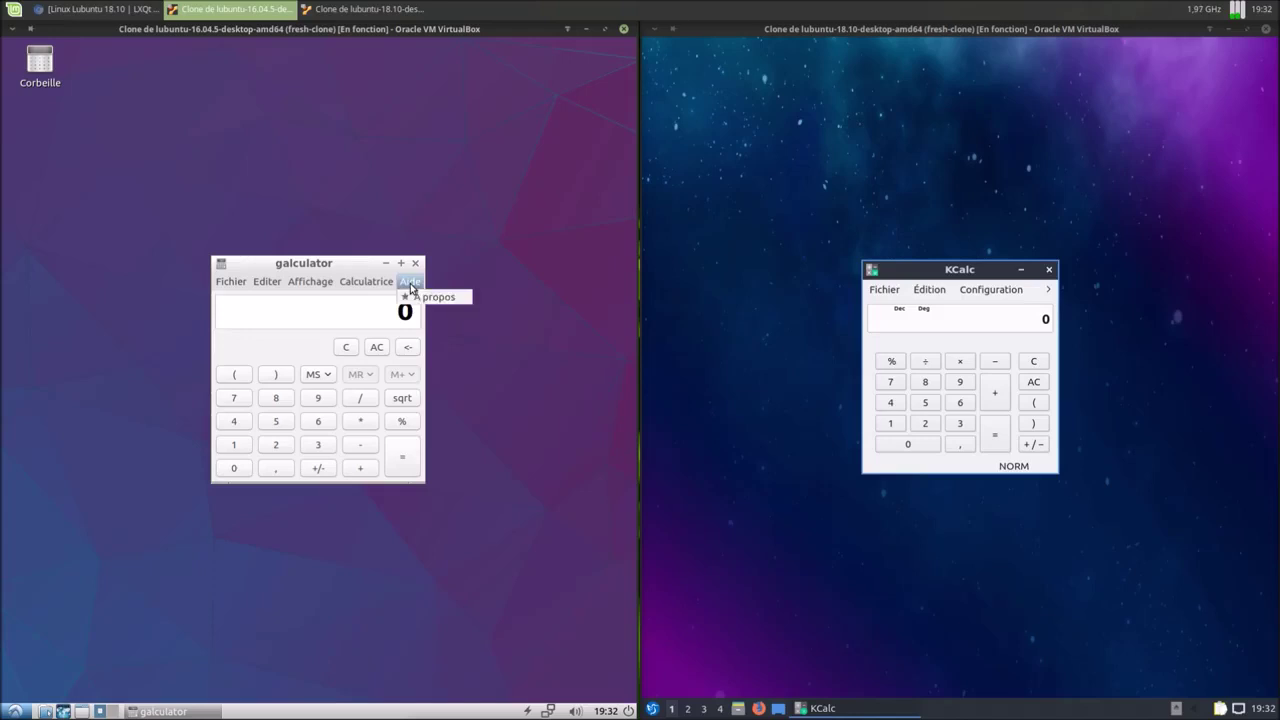
left_click(1047, 289)
mouse_move(1055, 306)
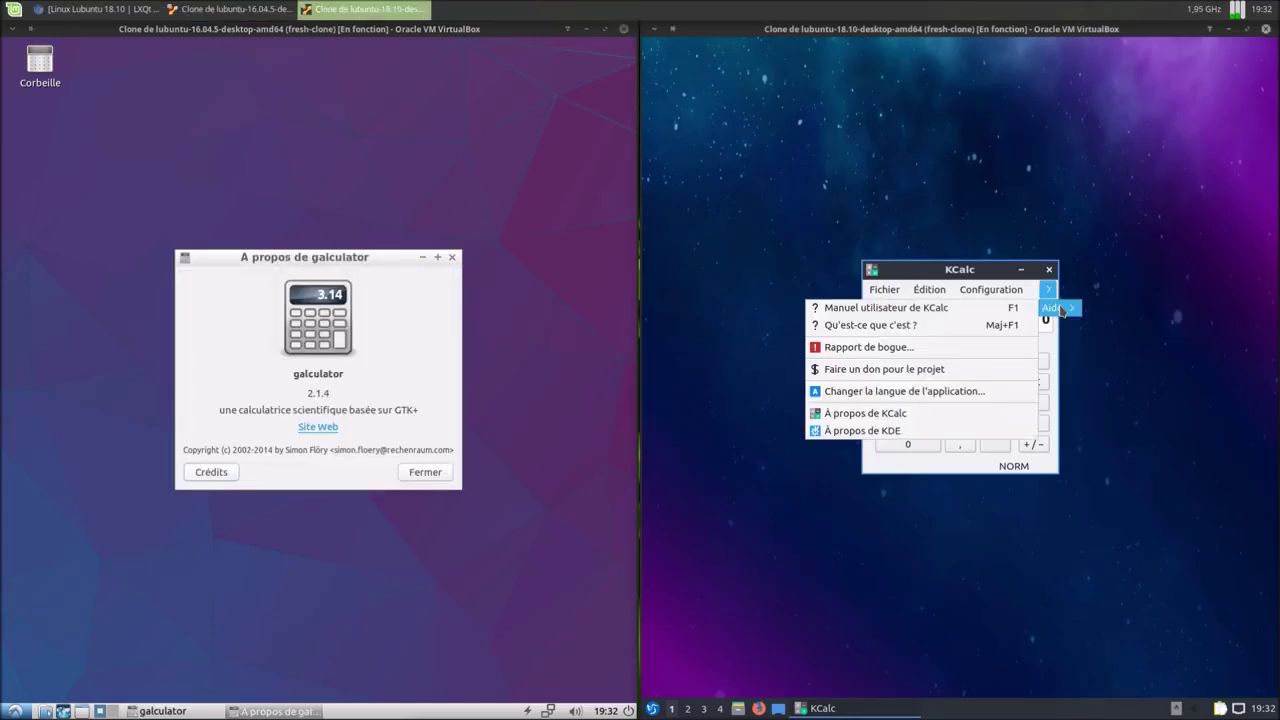
left_click(868, 414)
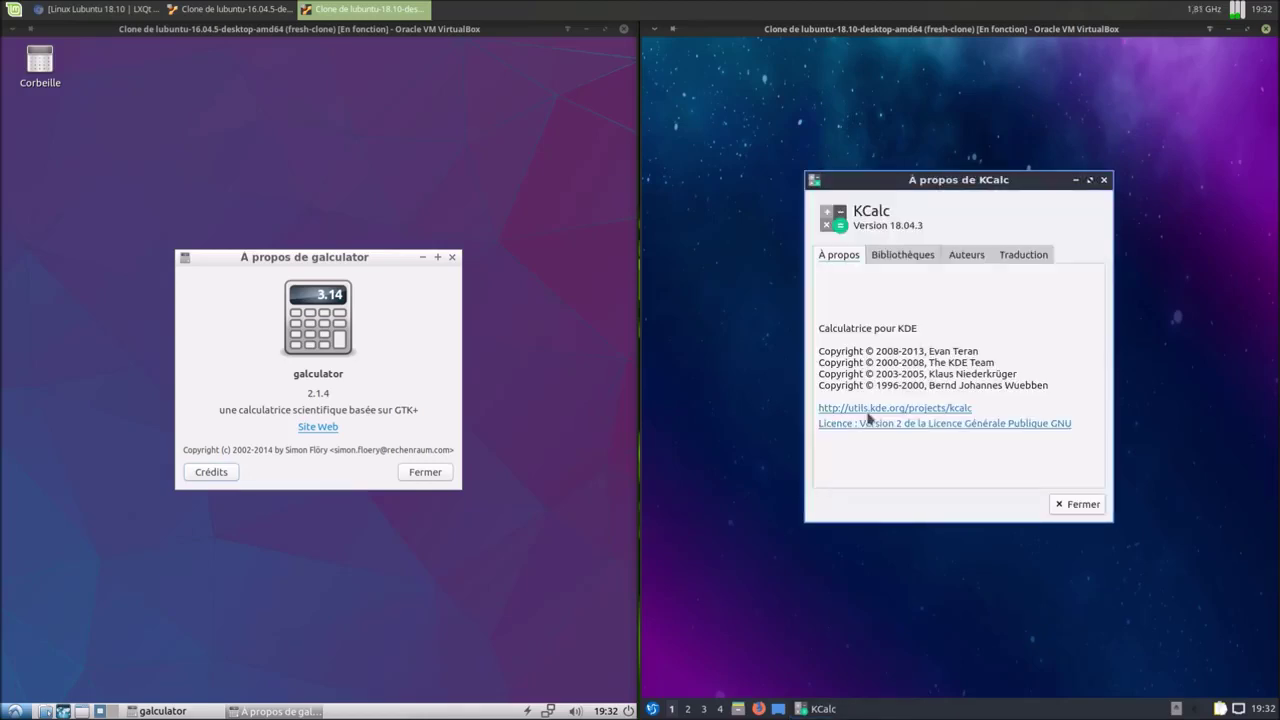
left_click(1084, 505)
- Review the À propos de KDE information from KCalc, and close both calculators with their information windows
left_click(1048, 289)
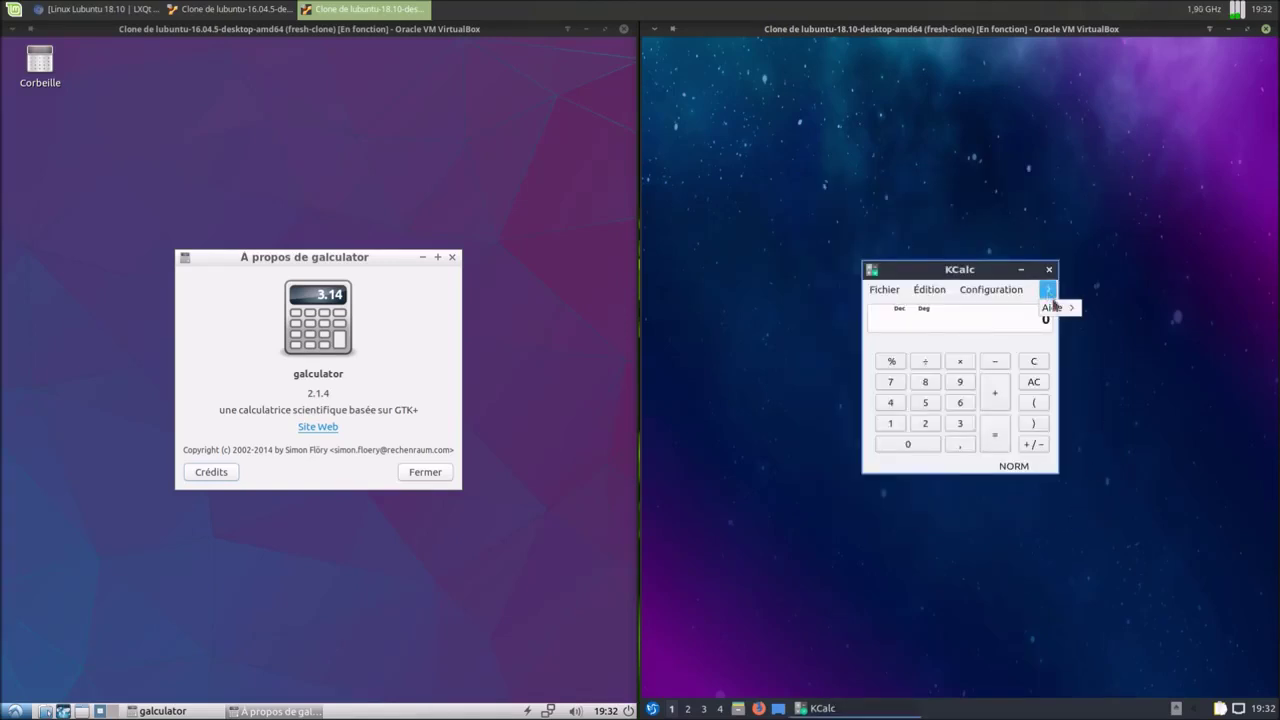
mouse_move(1055, 309)
left_click(892, 431)
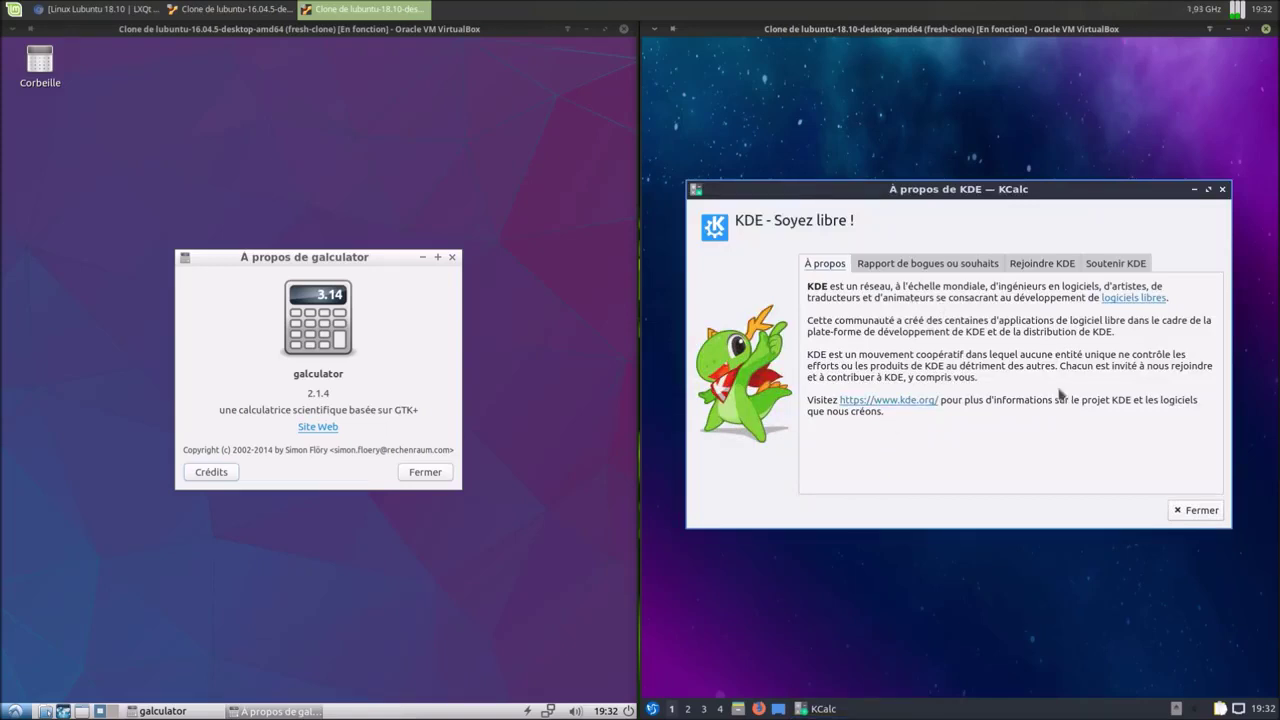
left_click(1180, 512)
left_click(1049, 269)
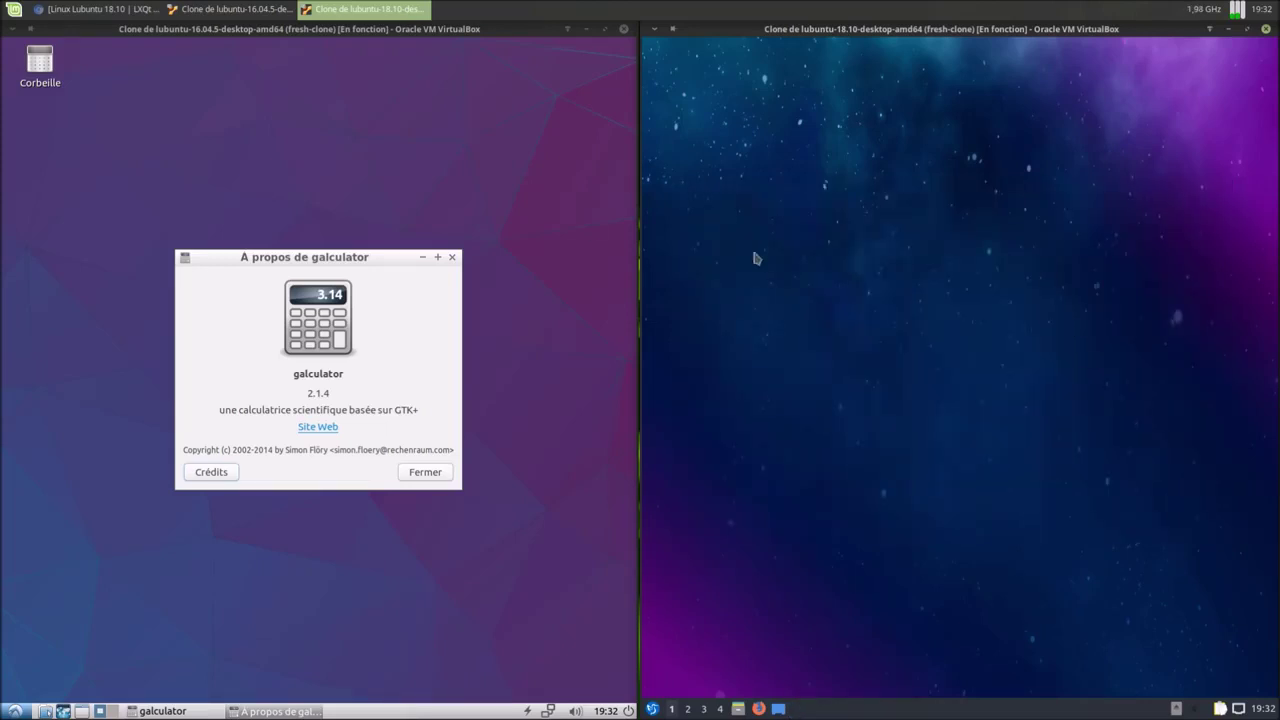
left_click(452, 257)
left_click(415, 263)
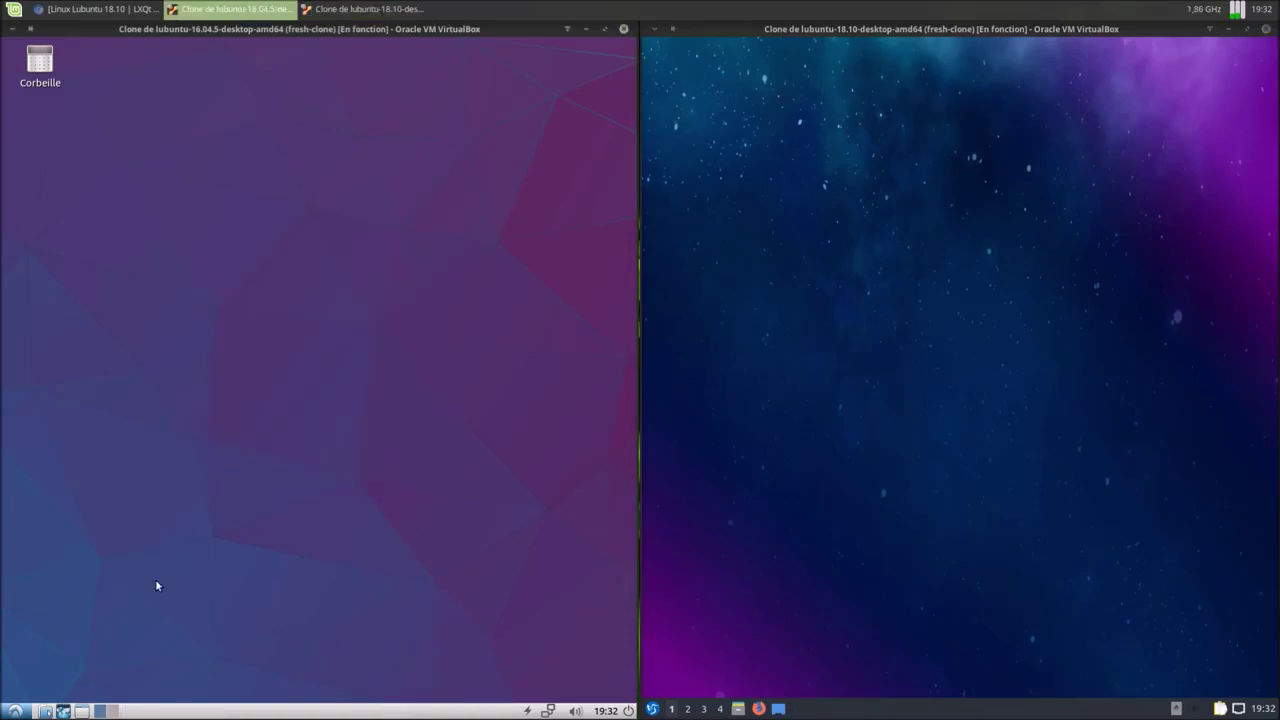
- Launch the Bureautique applications AbiWord and Gnumeric in Lubuntu 16.04.5
left_click(15, 711)
mouse_move(71, 571)
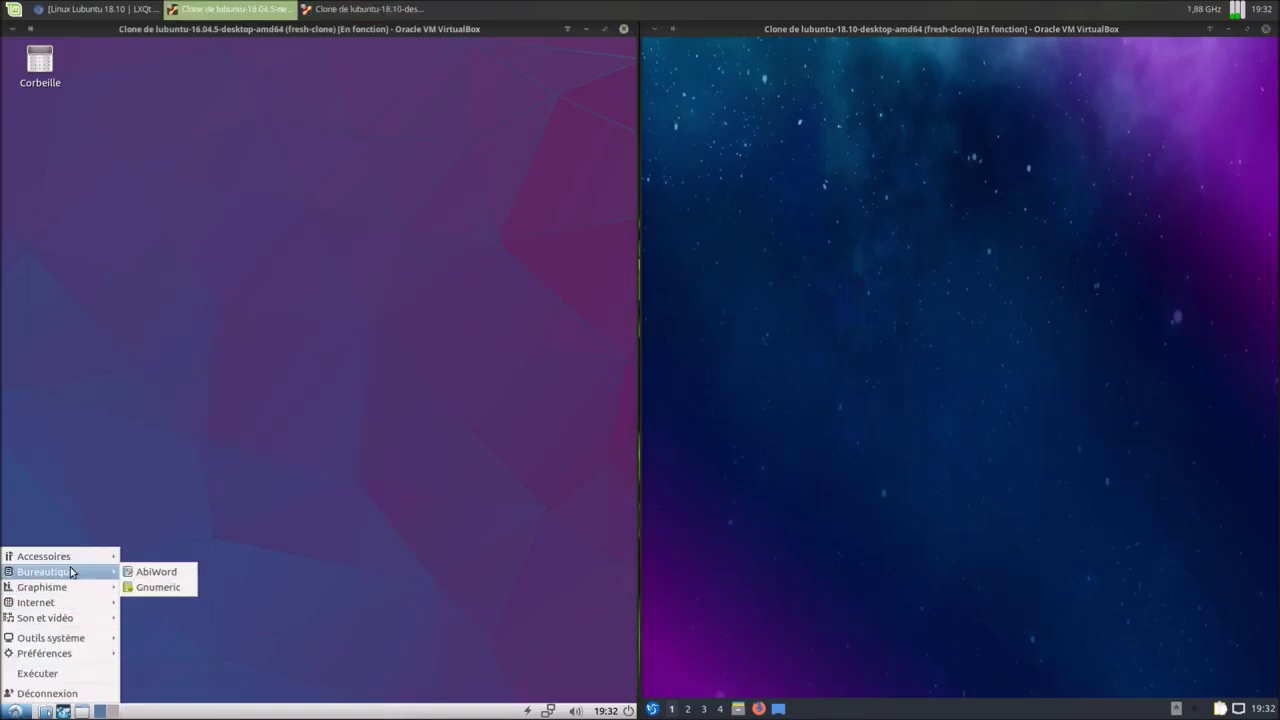
left_click(181, 576)
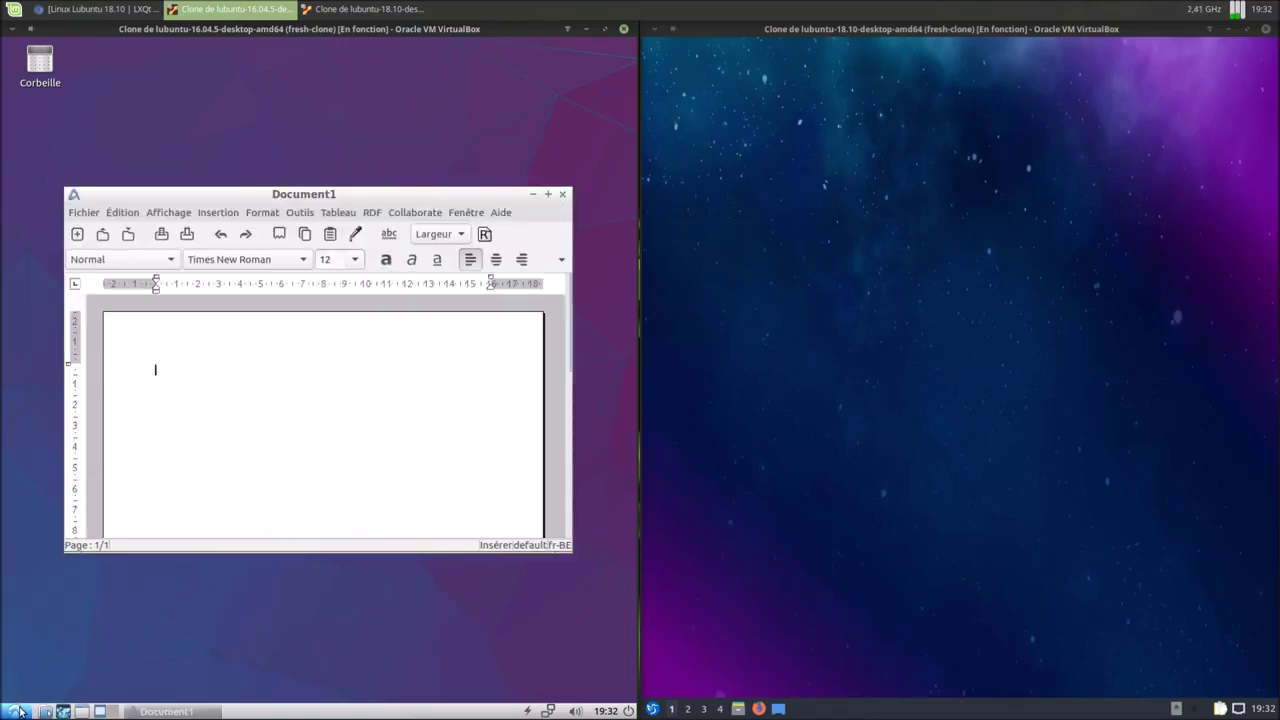
left_click(22, 708)
mouse_move(42, 574)
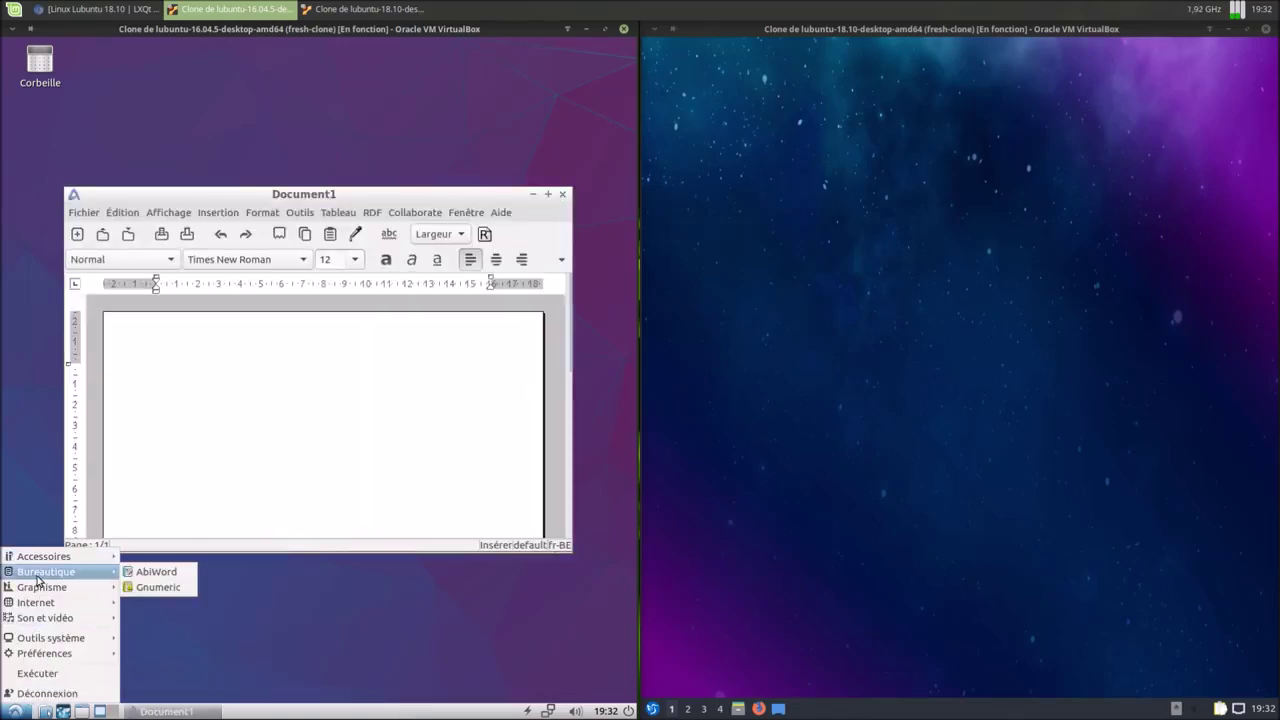
left_click(134, 588)
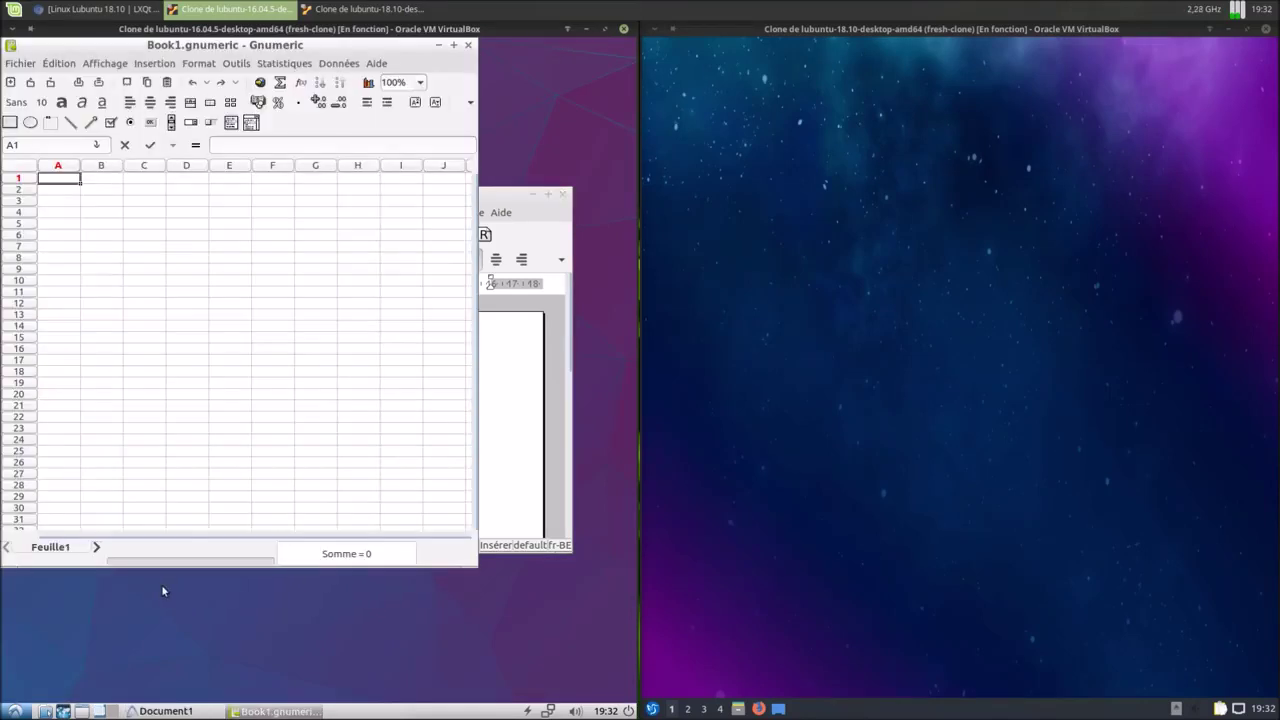
- Launch LibreOffice in Lubuntu 18.10 and display its About LibreOffice information
left_click(652, 709)
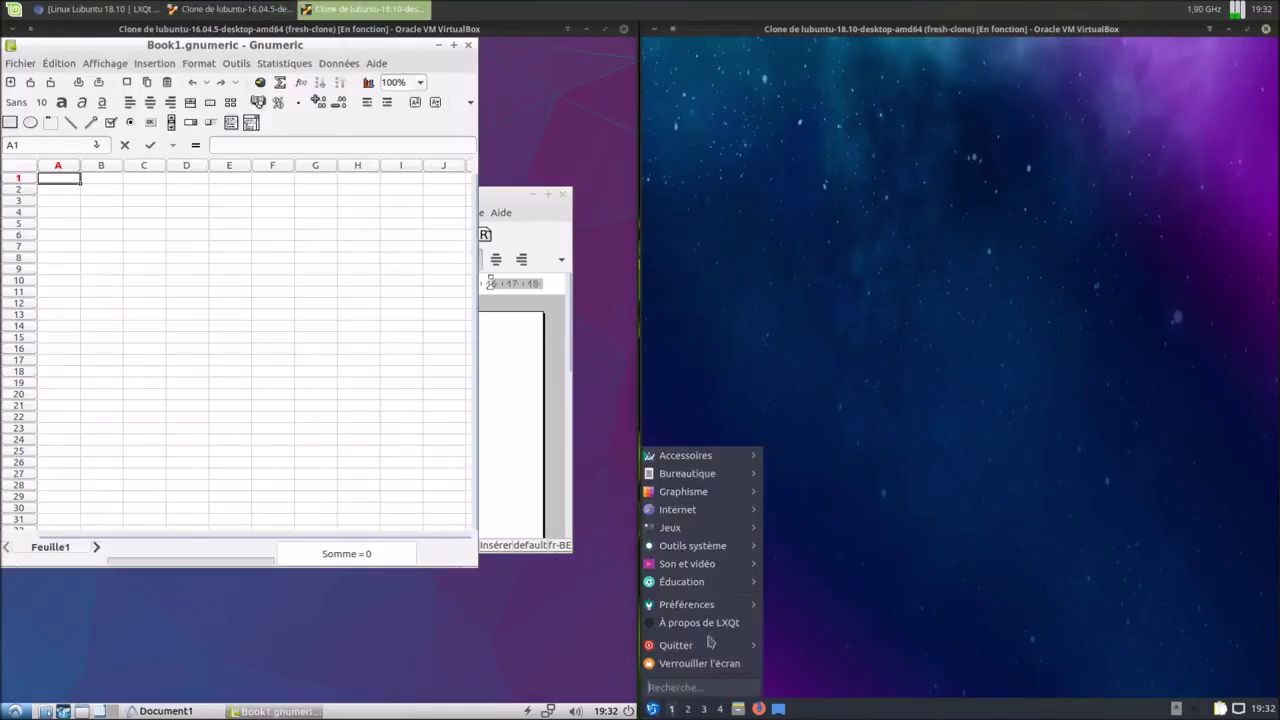
mouse_move(703, 487)
left_click(856, 475)
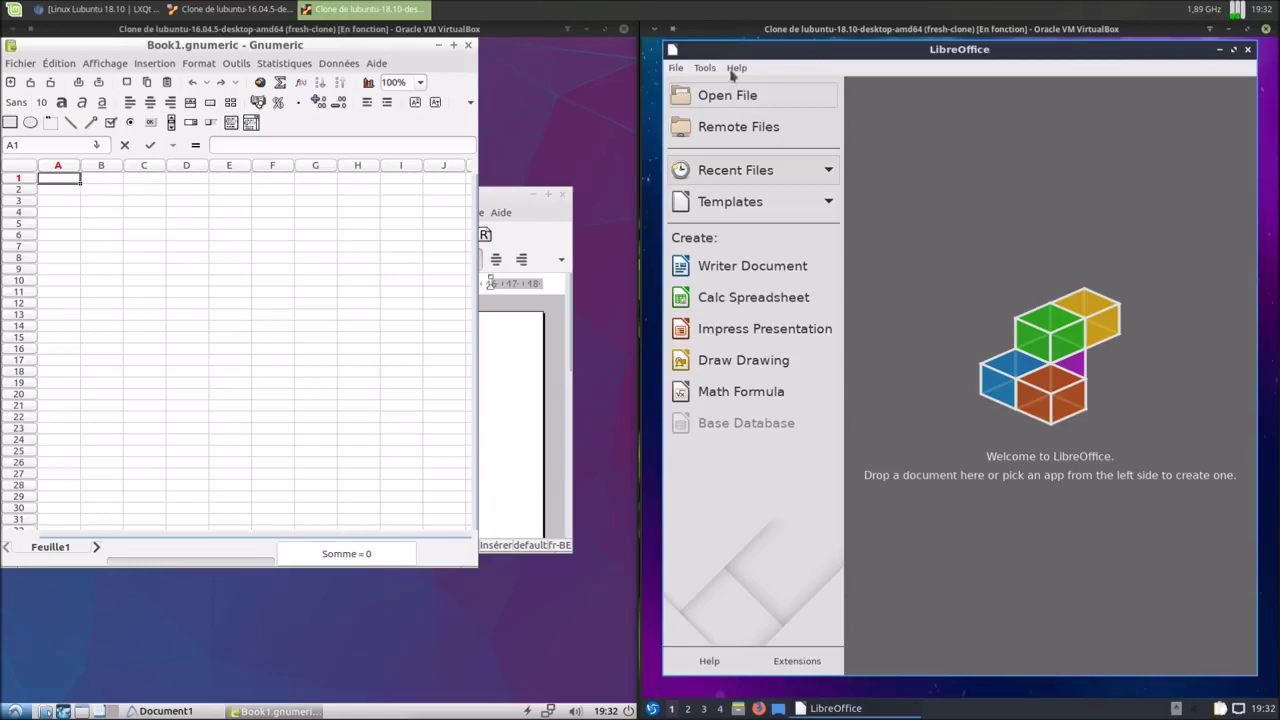
left_click_drag(767, 50, 772, 59)
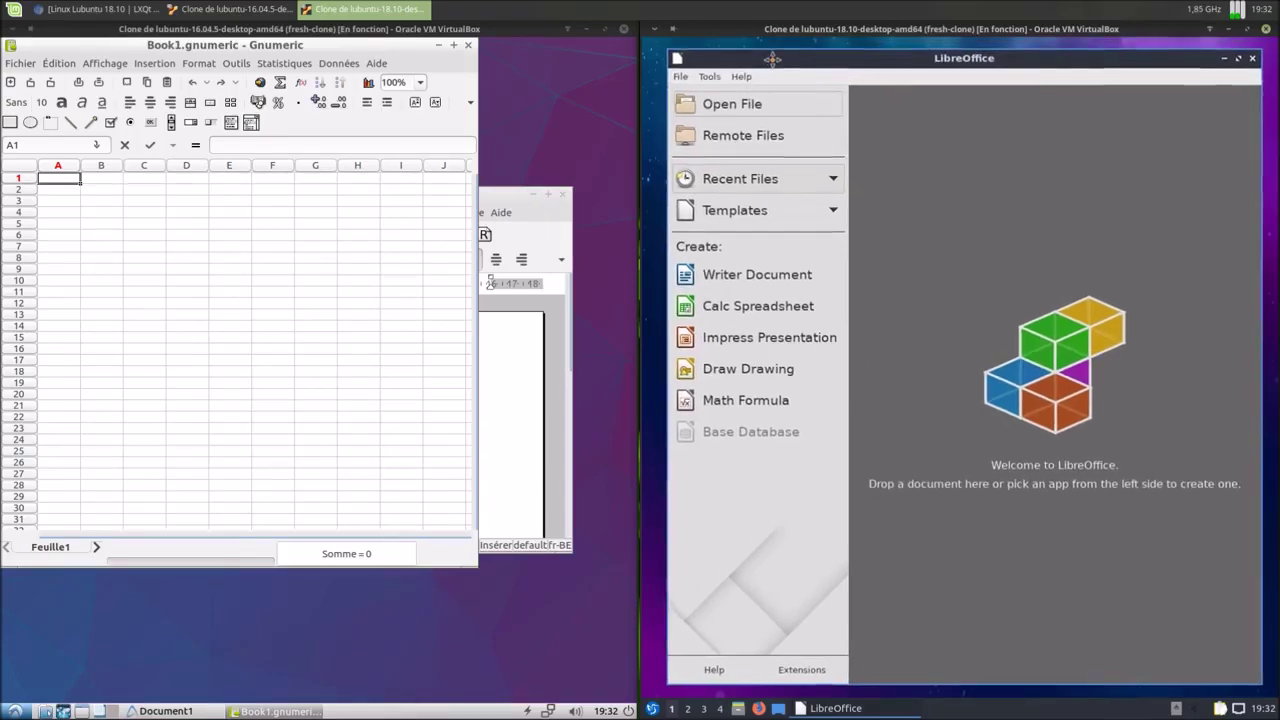
left_click(747, 76)
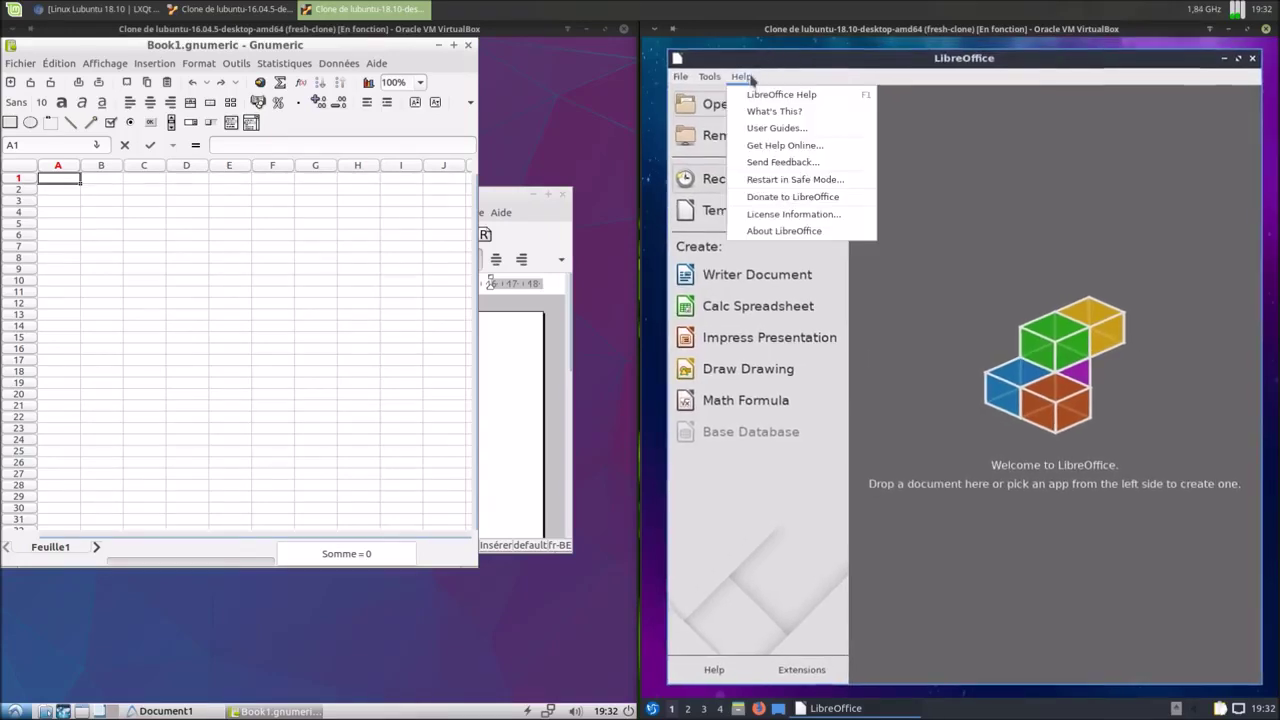
left_click(790, 231)
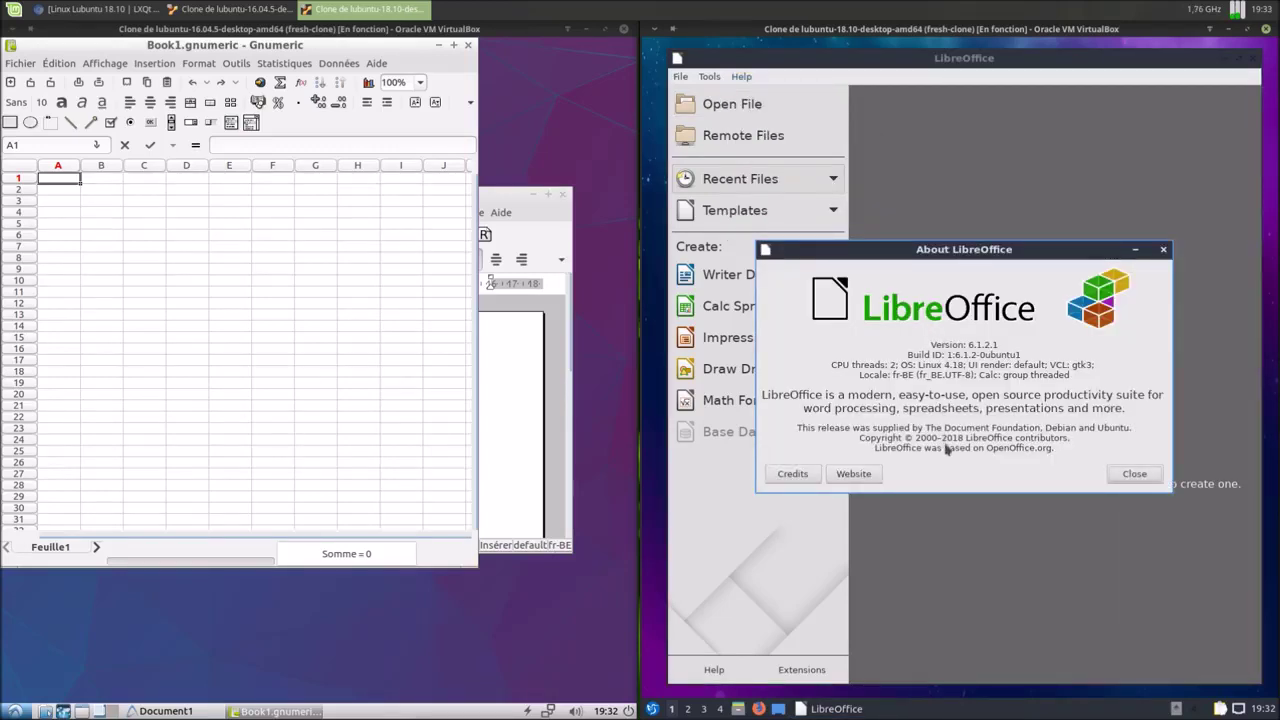
- Dismiss the About LibreOffice information, and briefly view a new blank Writer document before closing it
left_click(1125, 477)
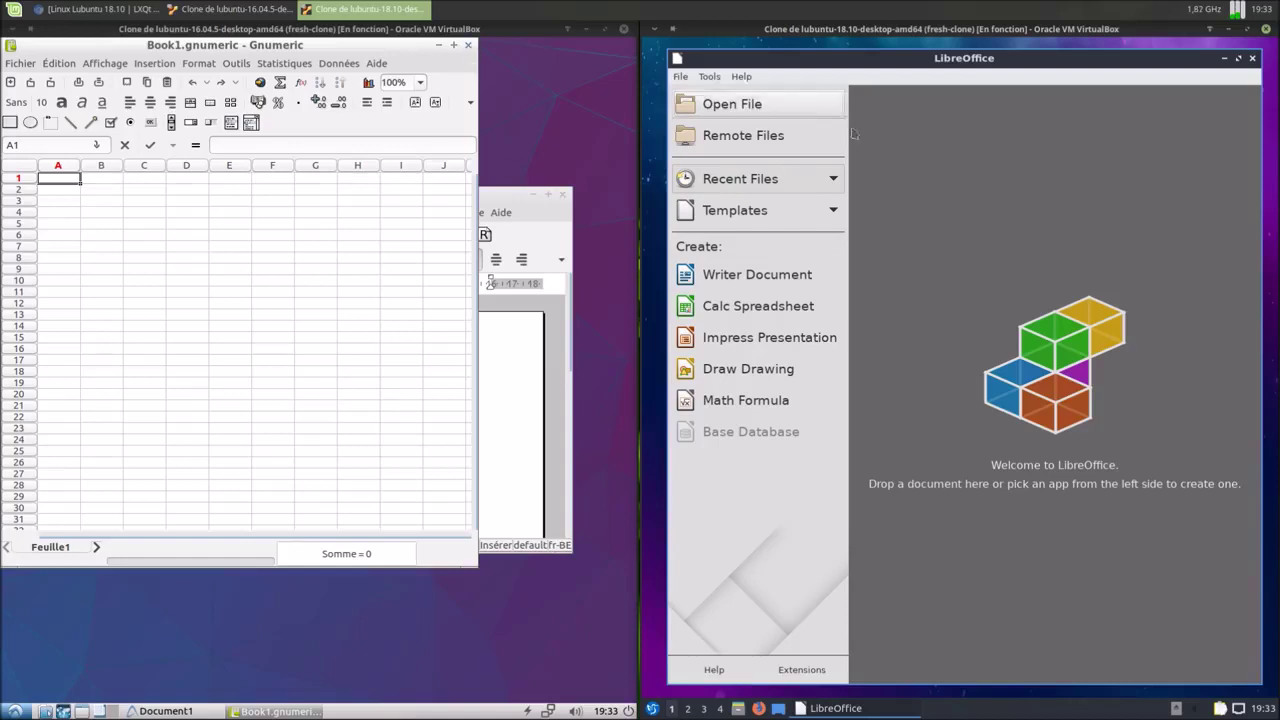
left_click(805, 274)
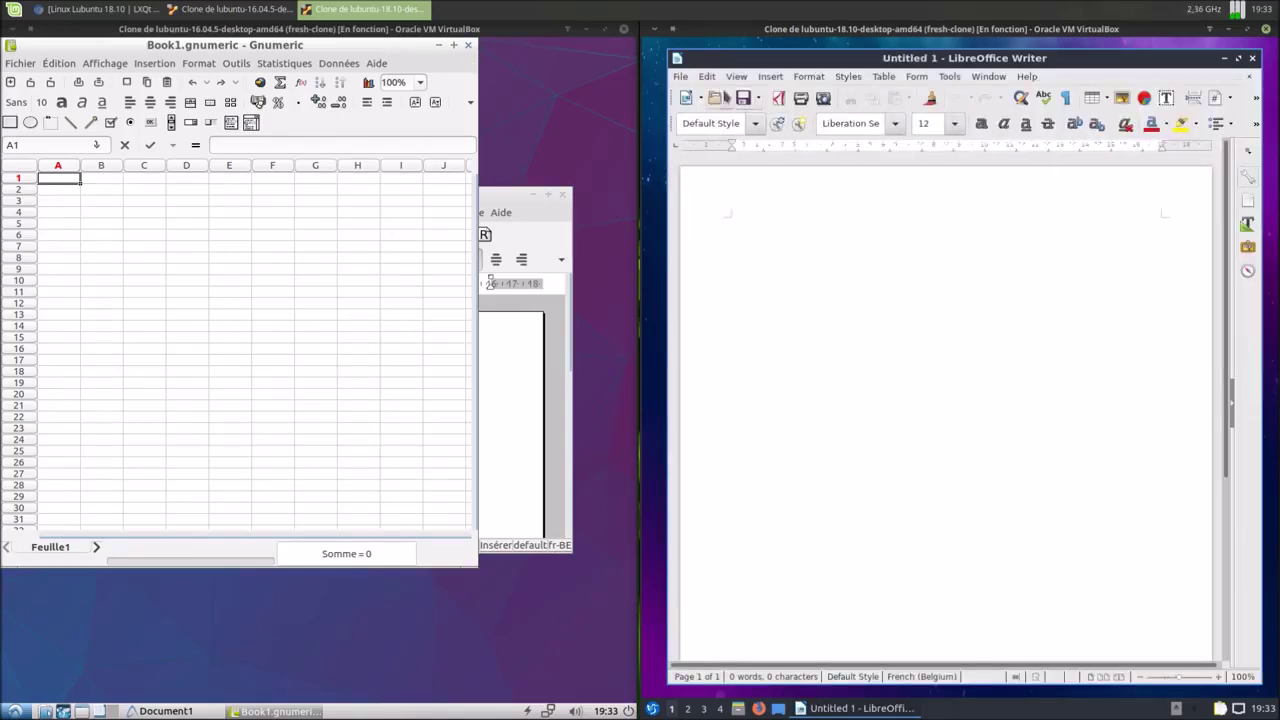
left_click(1251, 58)
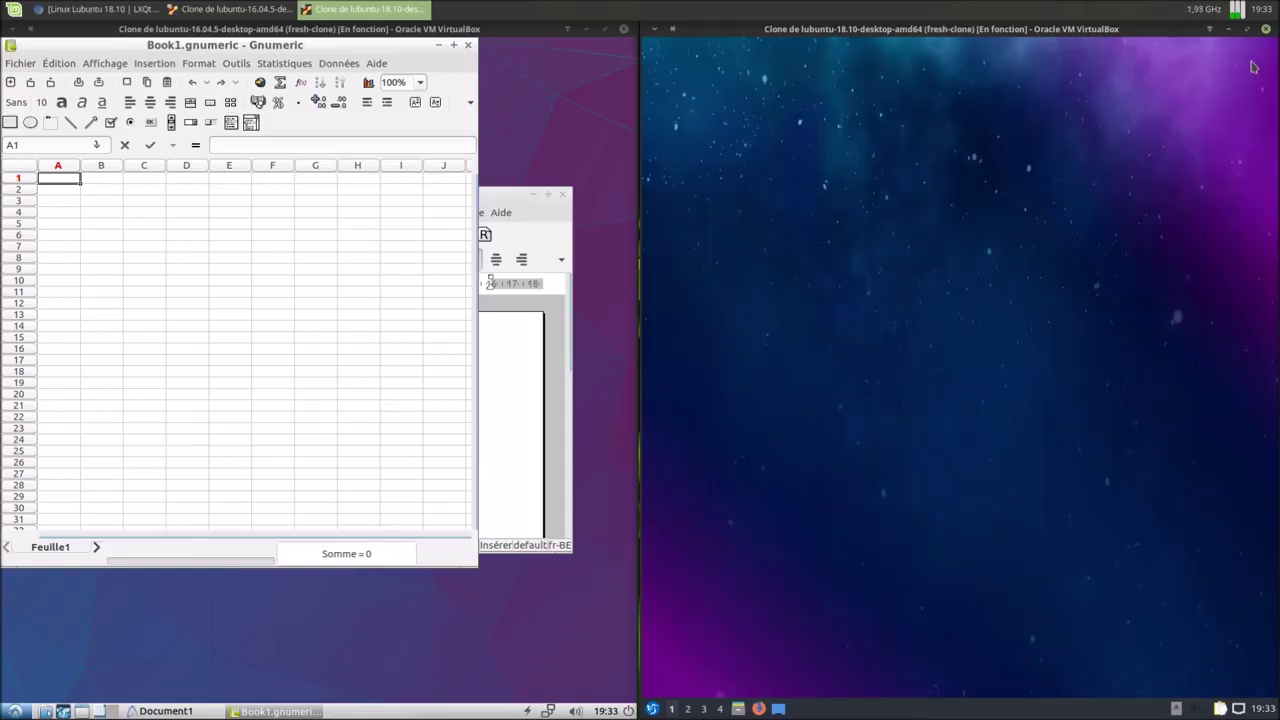
- Close Gnumeric and AbiWord in Lubuntu 16.04.5, and bring up the application categories of both systems for comparison
left_click(654, 709)
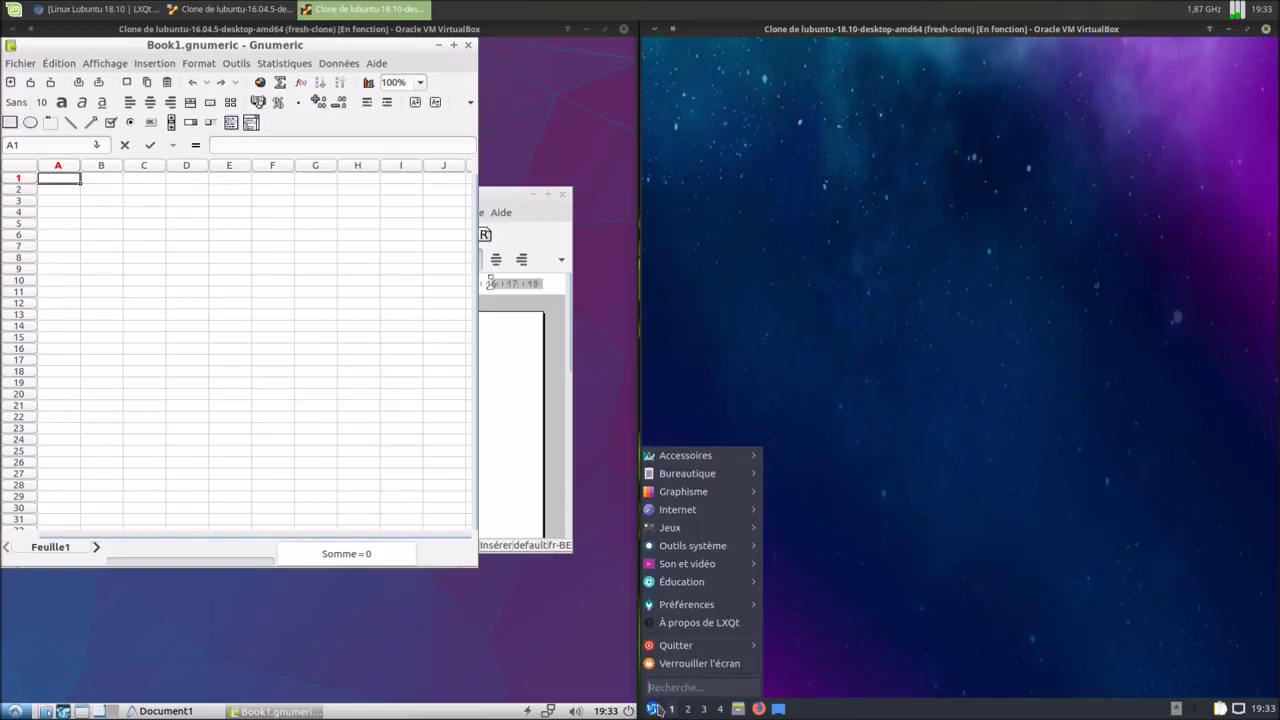
left_click(590, 660)
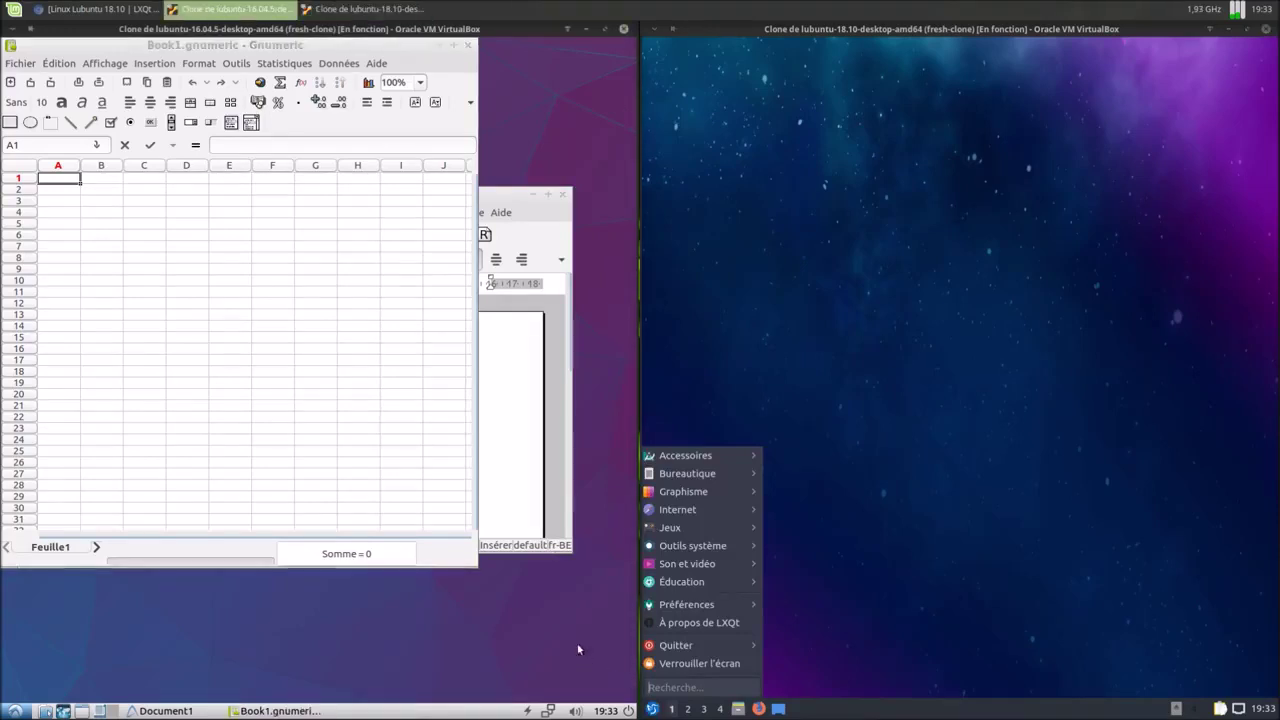
left_click(465, 47)
left_click(561, 199)
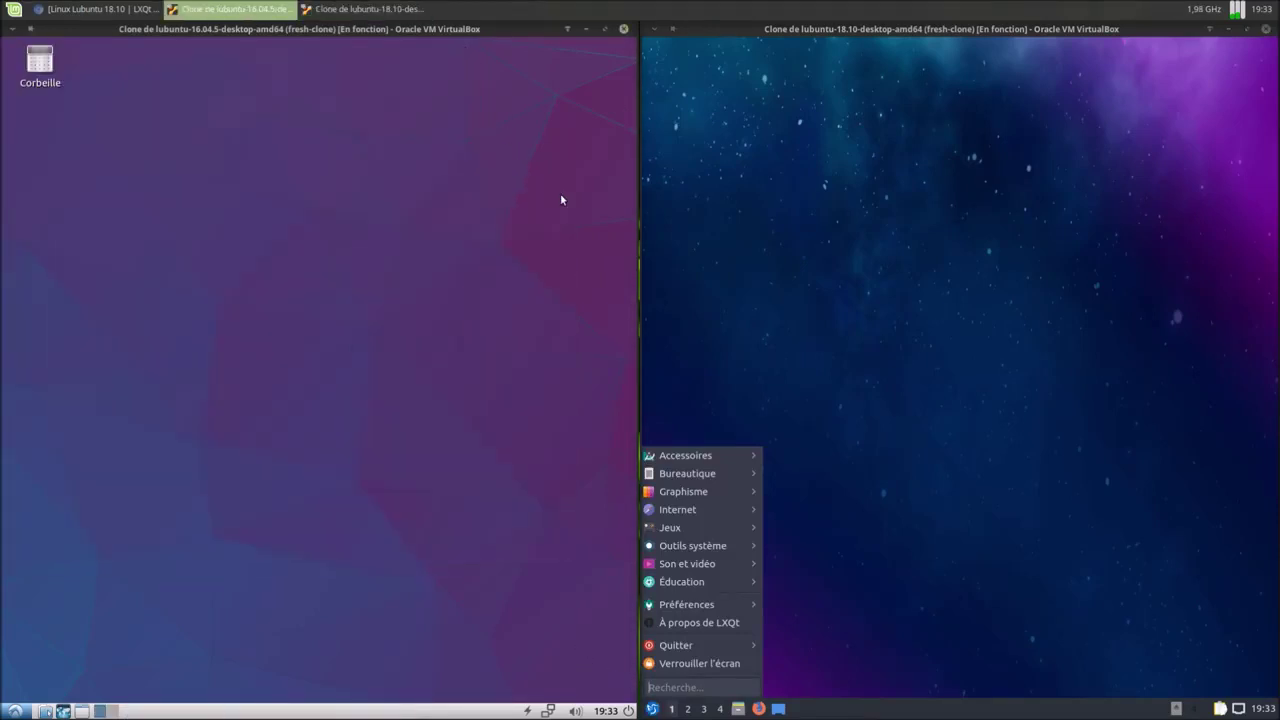
left_click(14, 710)
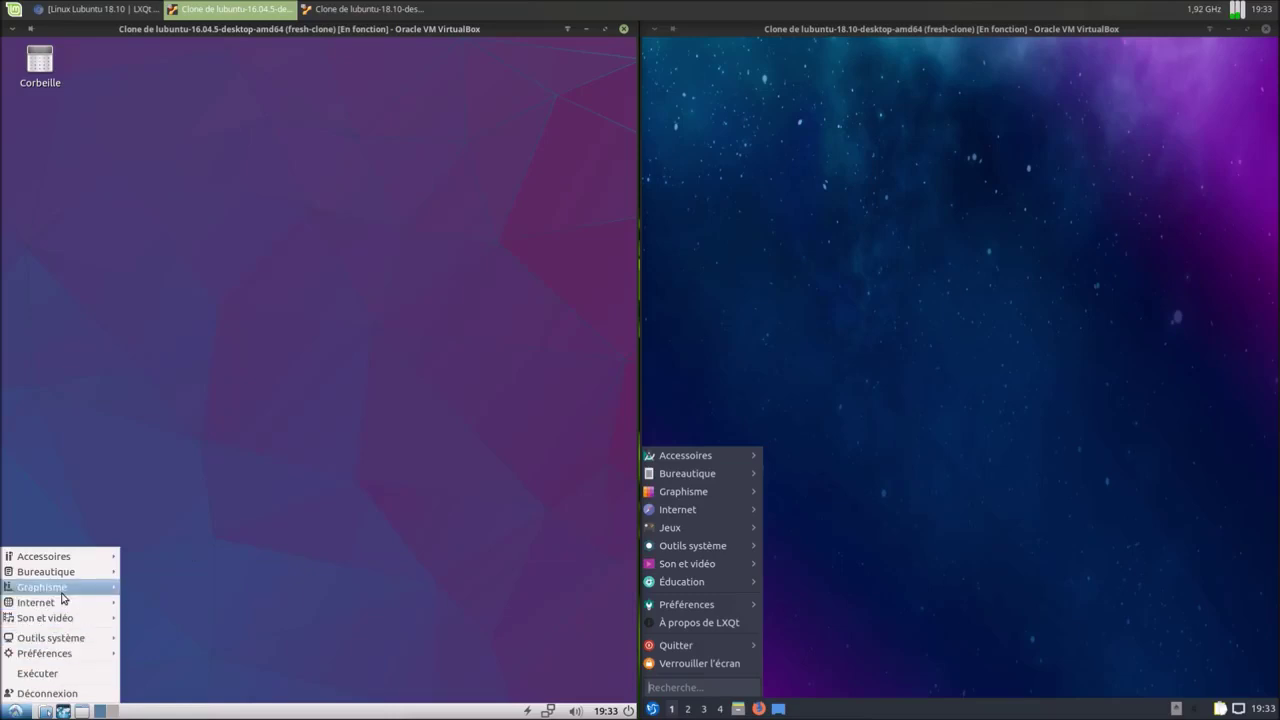
- Examine the applications under Graphisme, Internet, Jeux and Son et vidéo, comparing Lubuntu 16.04.5 with 18.10
mouse_move(66, 592)
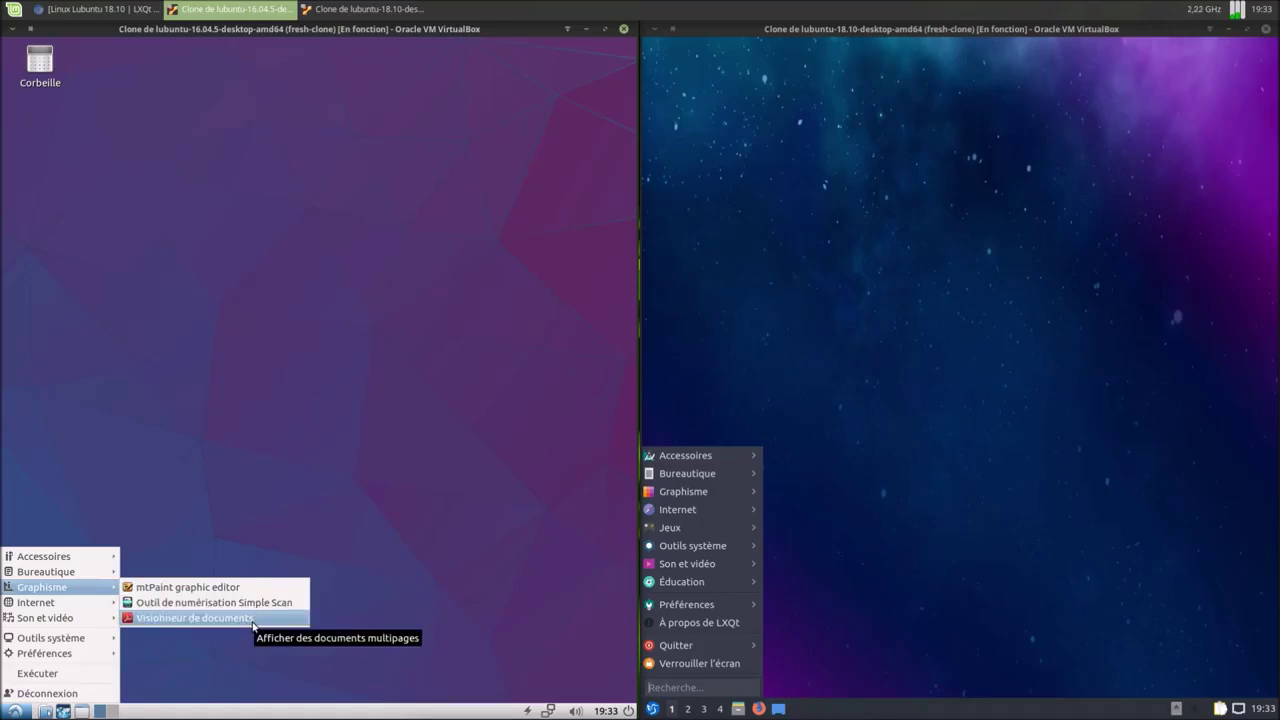
mouse_move(751, 499)
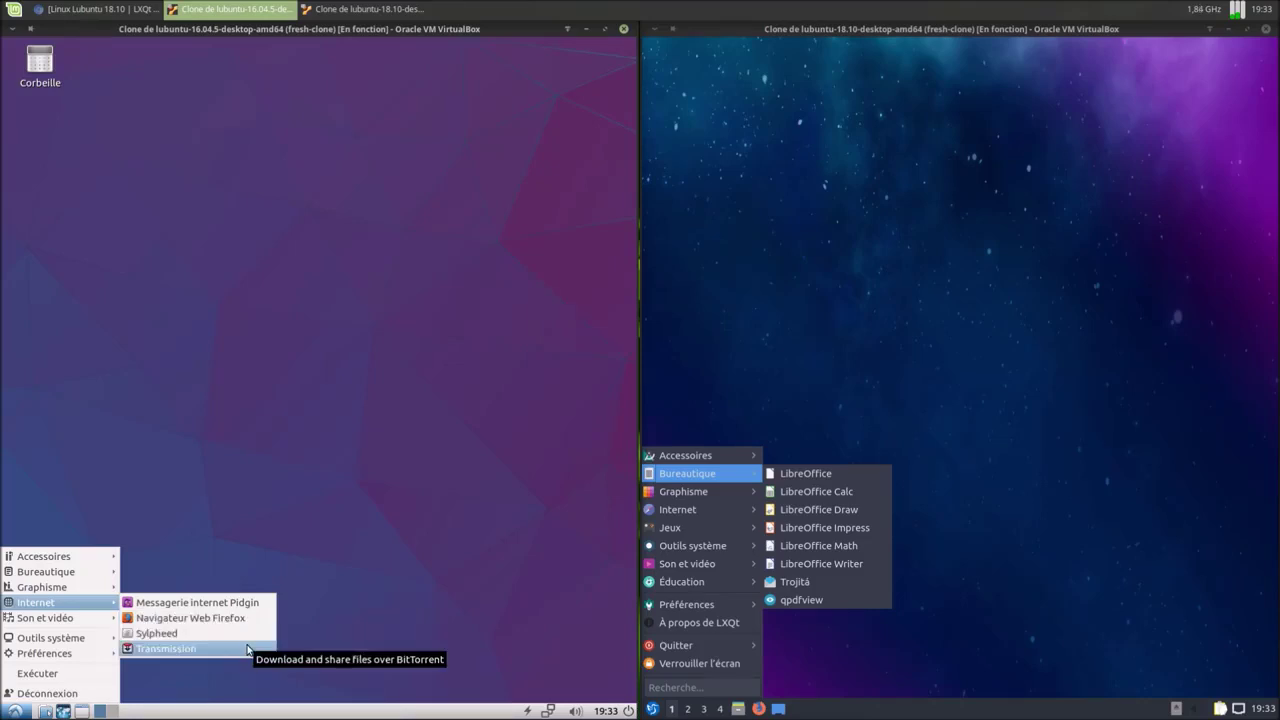
mouse_move(727, 518)
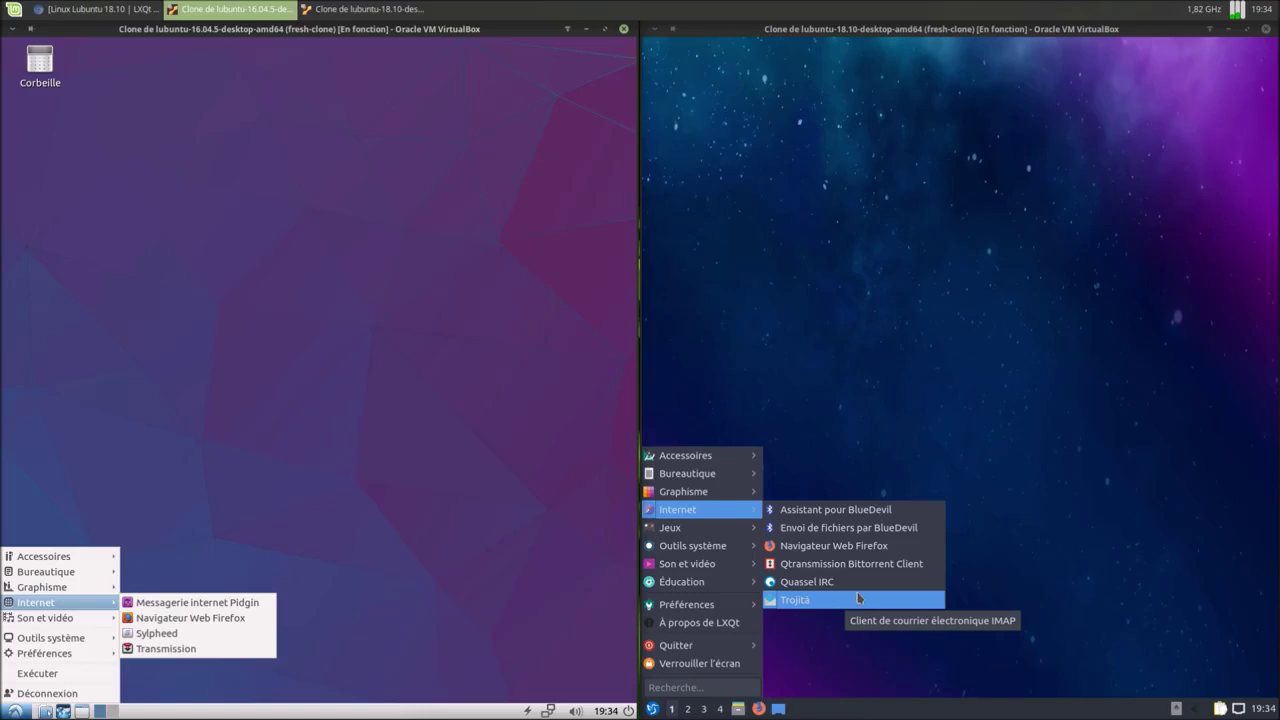
mouse_move(655, 533)
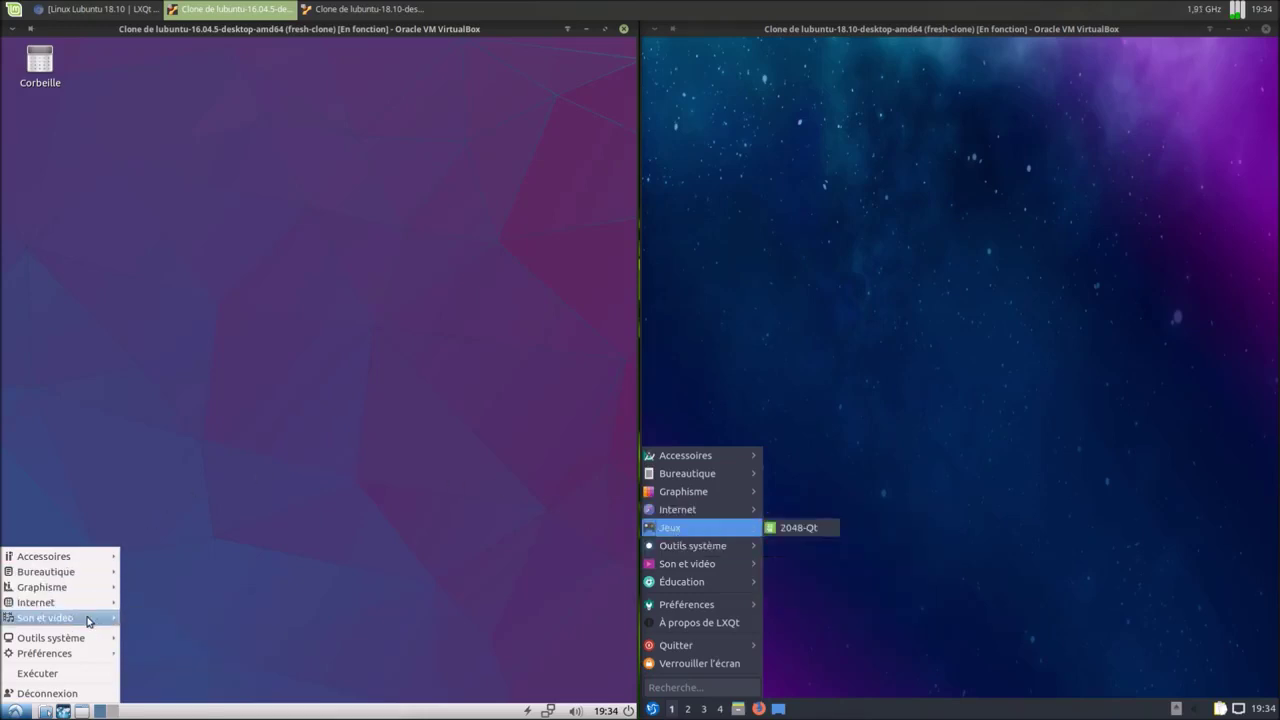
mouse_move(90, 620)
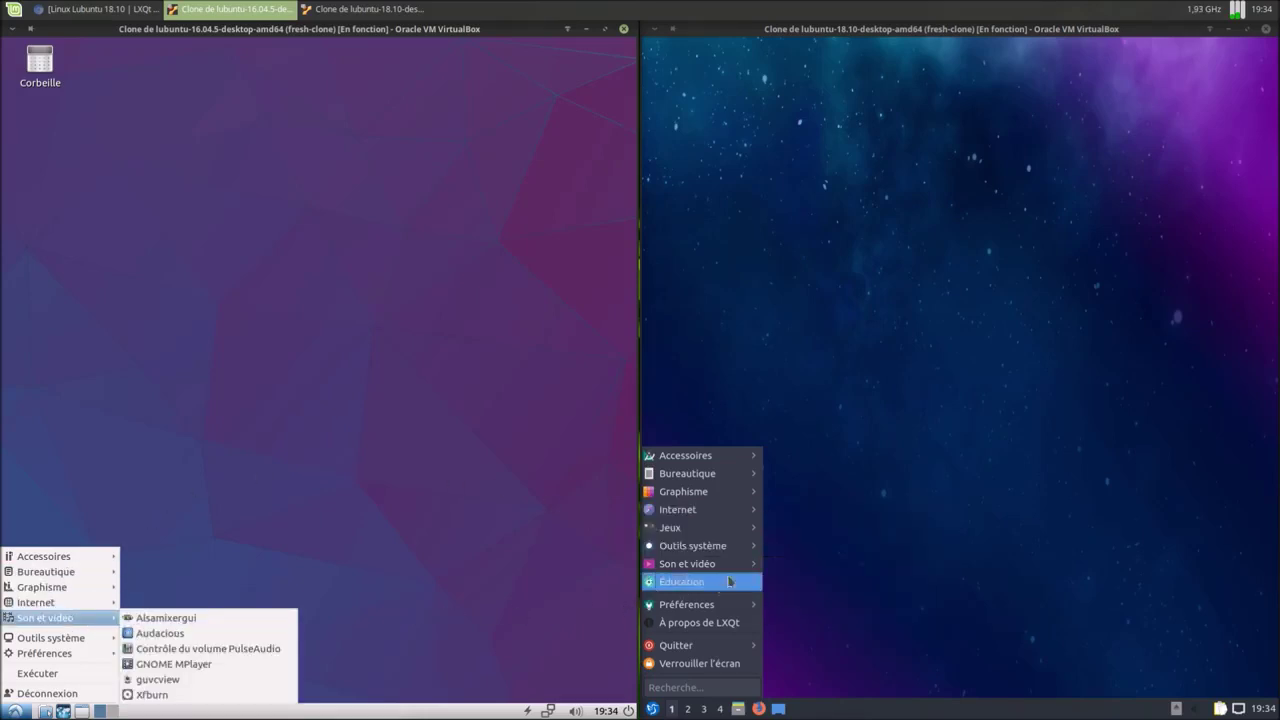
mouse_move(739, 573)
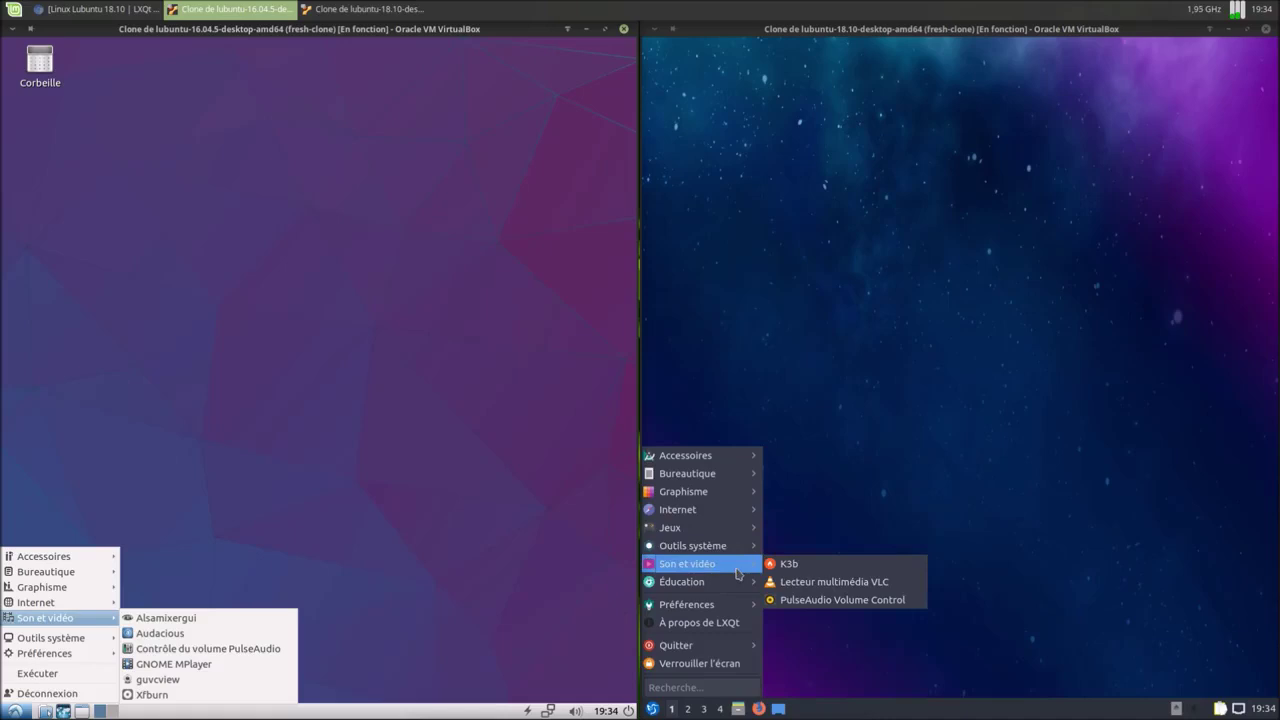
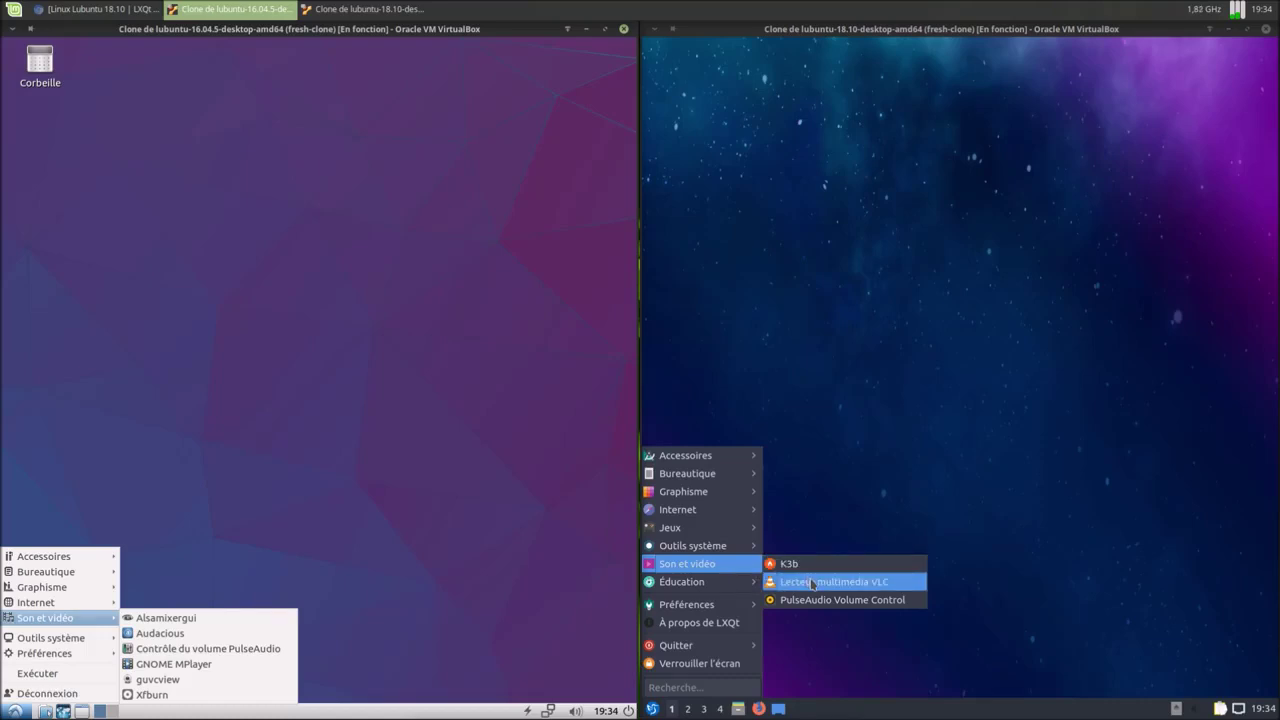
- Launch the VLC media player in Lubuntu 18.10 and display its À propos information
left_click(812, 583)
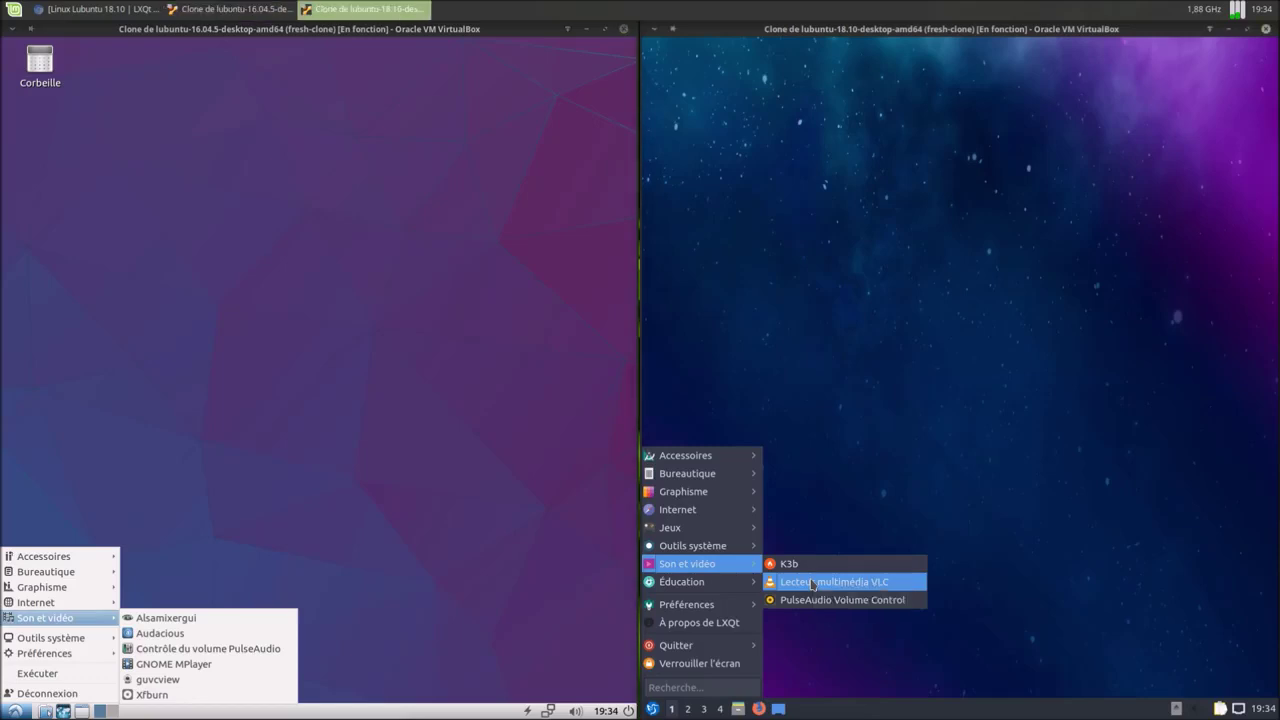
left_click(1078, 498)
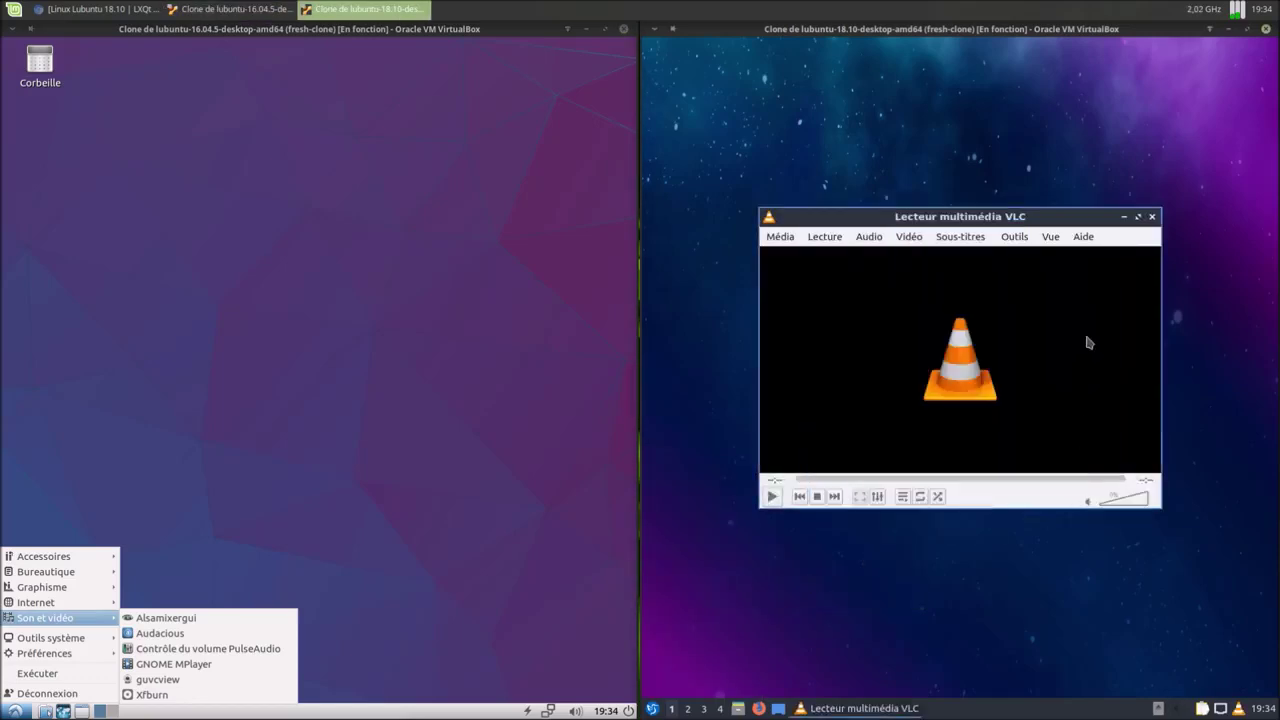
left_click(1085, 237)
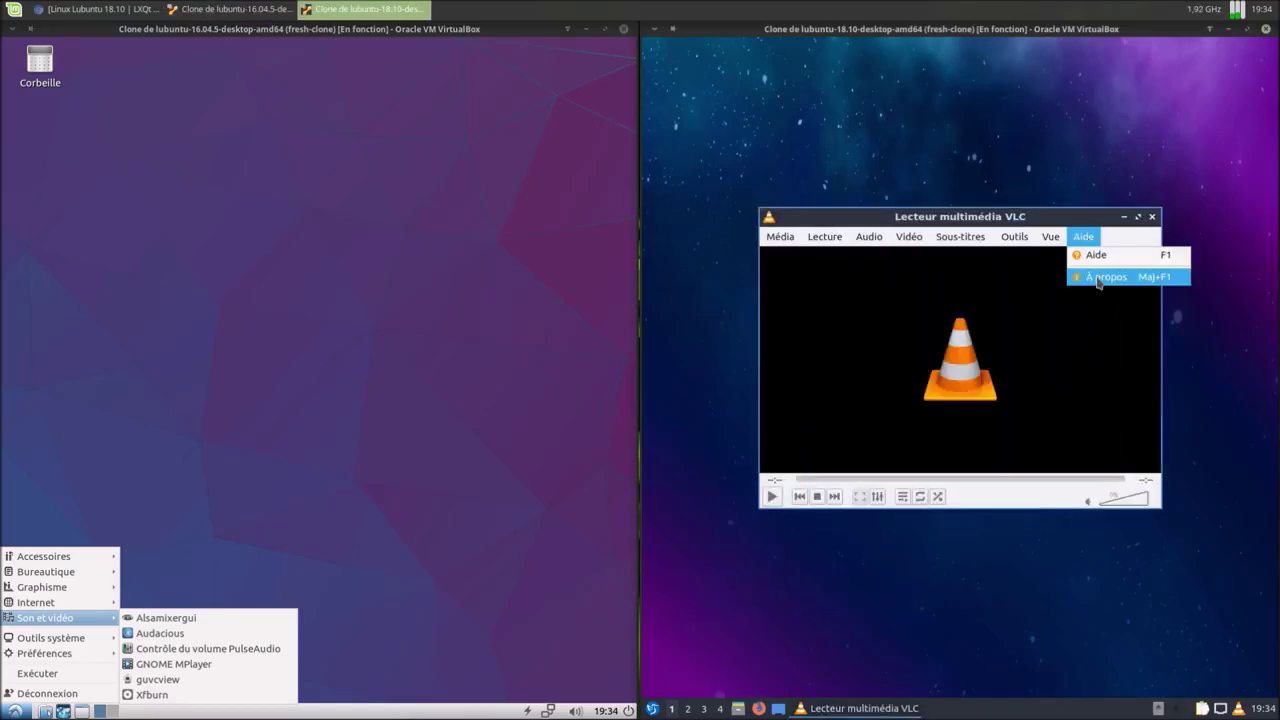
left_click(1098, 279)
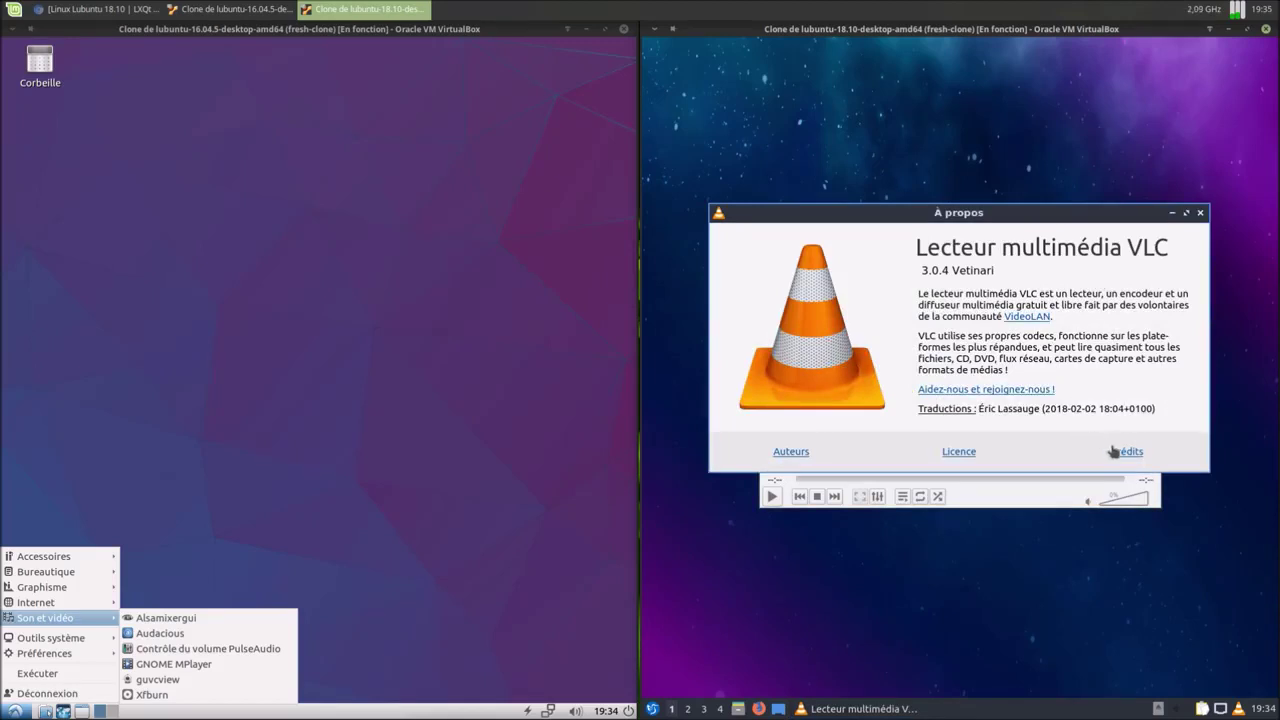
- Close VLC and its À propos information in Lubuntu 18.10, and dismiss the application categories in Lubuntu 16.04.5
left_click(1200, 213)
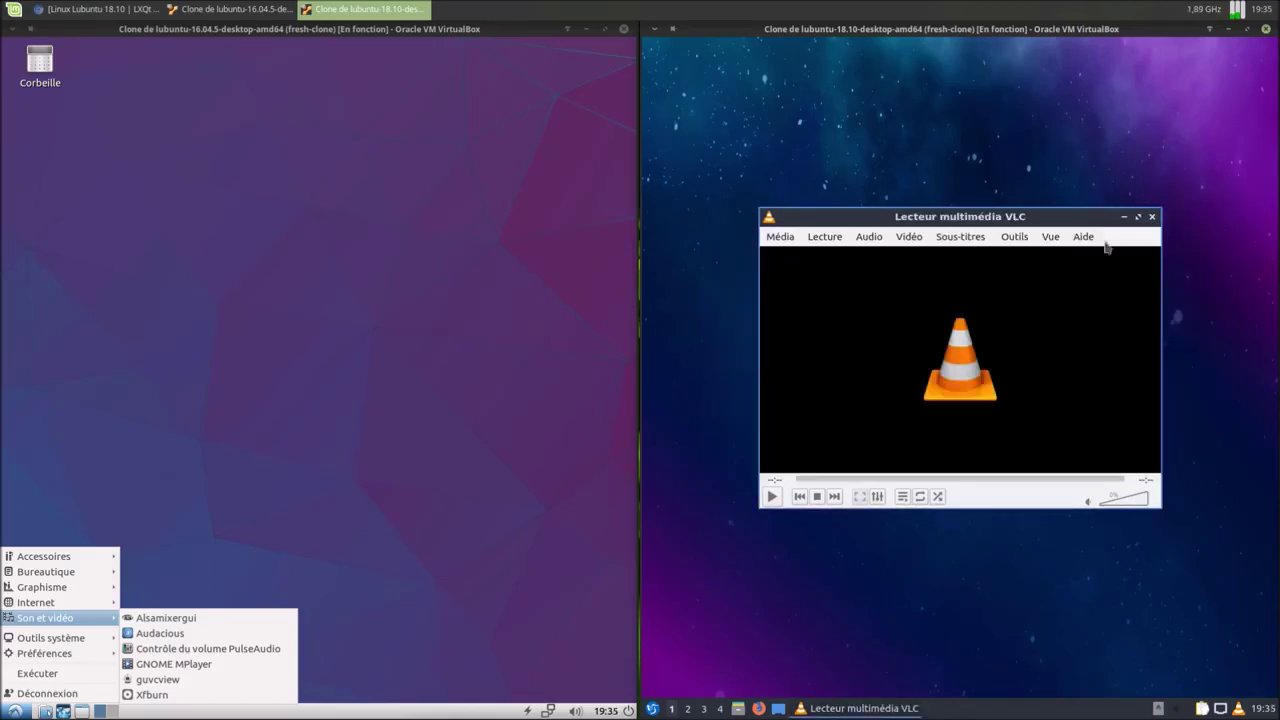
left_click(1154, 217)
left_click(320, 433)
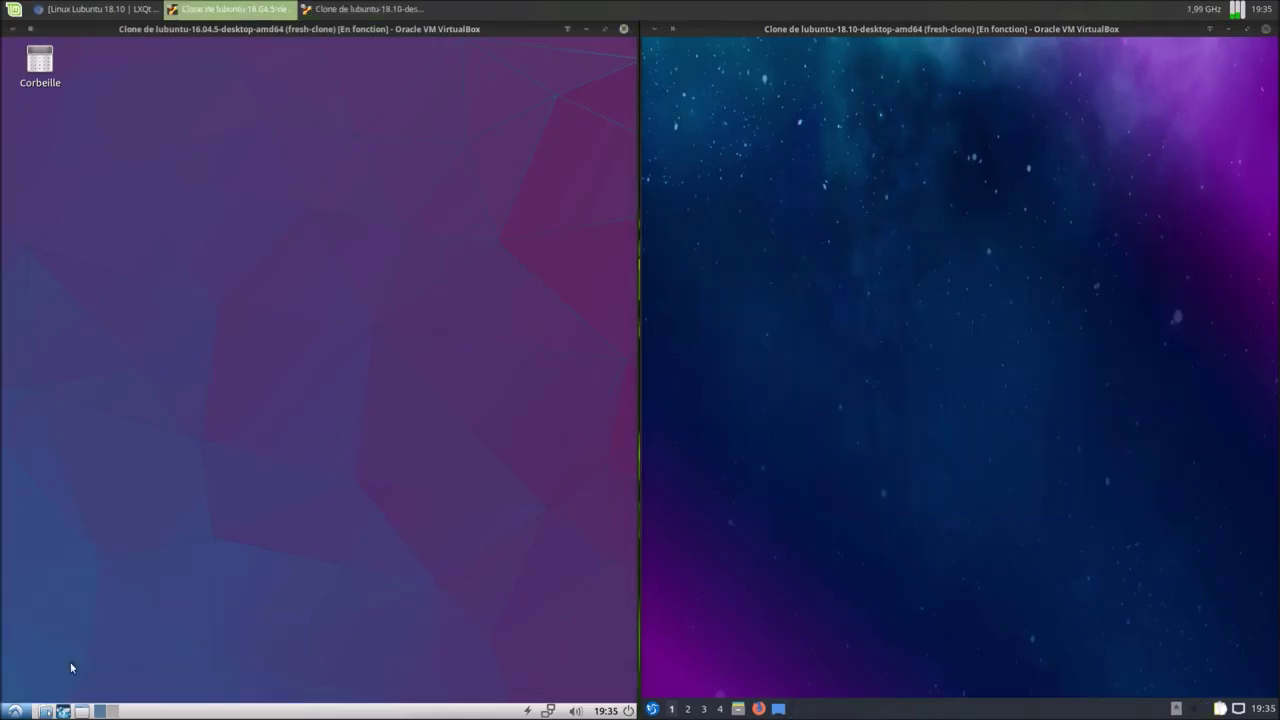
- Launch the Firefox web browser in both Lubuntu 16.04.5 and Lubuntu 18.10
left_click(16, 711)
mouse_move(55, 640)
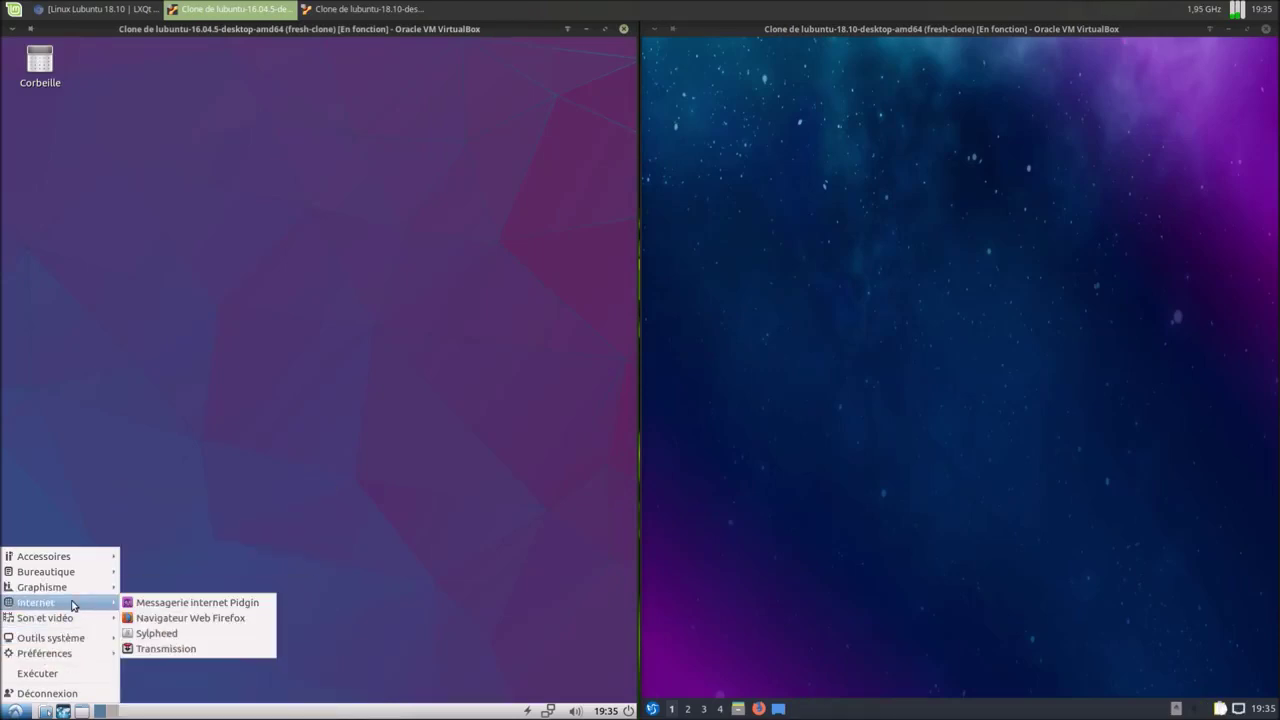
left_click(257, 618)
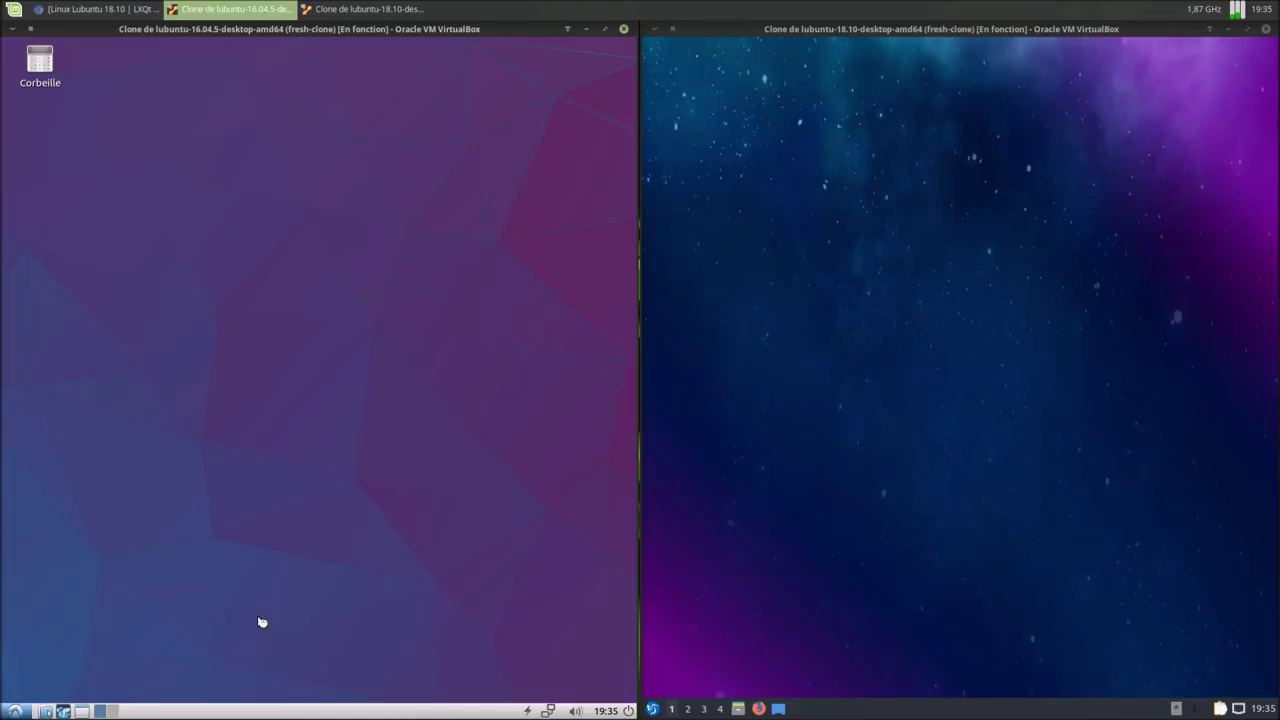
left_click(758, 708)
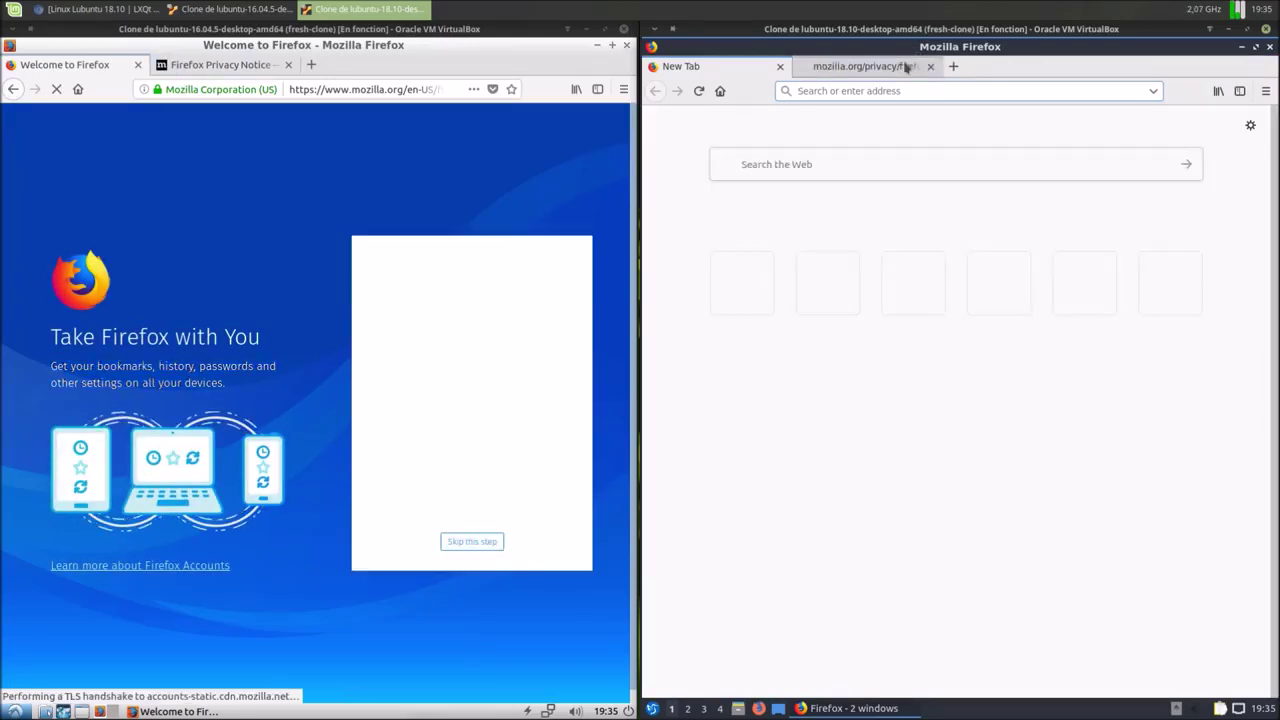
- View the About Mozilla Firefox information in Lubuntu 16.04.5 and 18.10, closing it in each system after reading
left_click(623, 89)
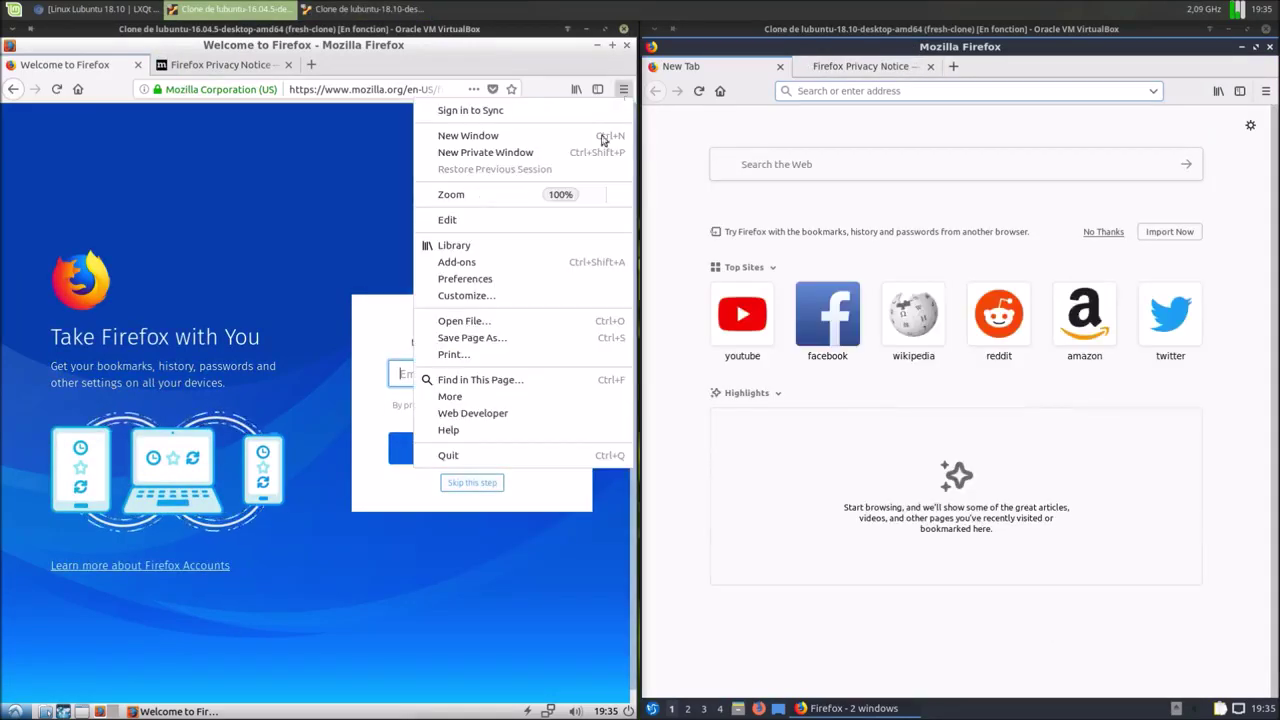
left_click(513, 441)
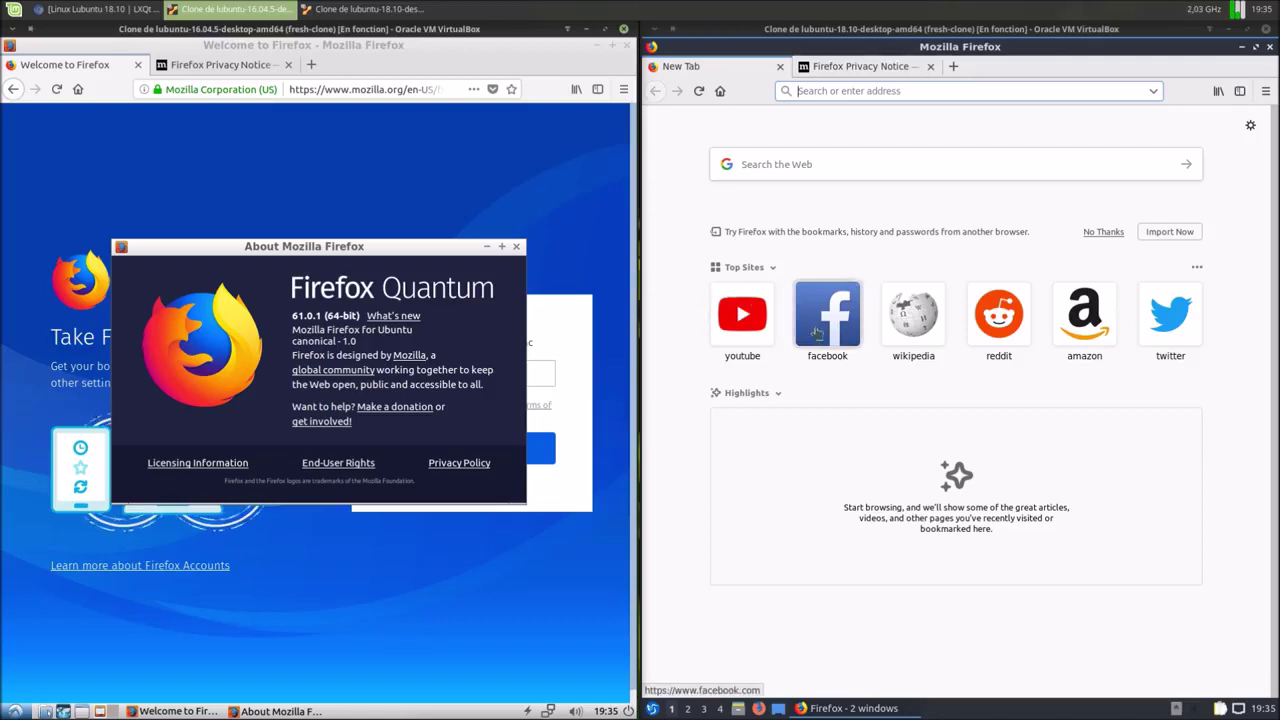
left_click(1265, 90)
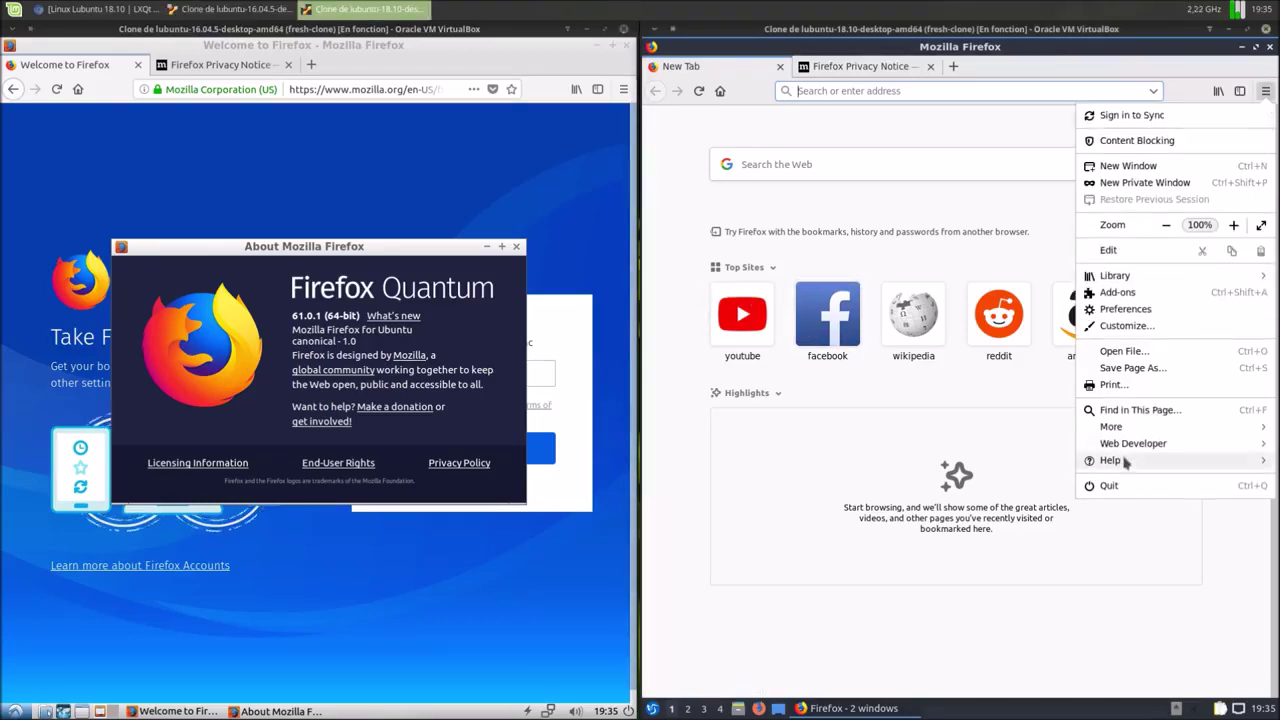
left_click(516, 246)
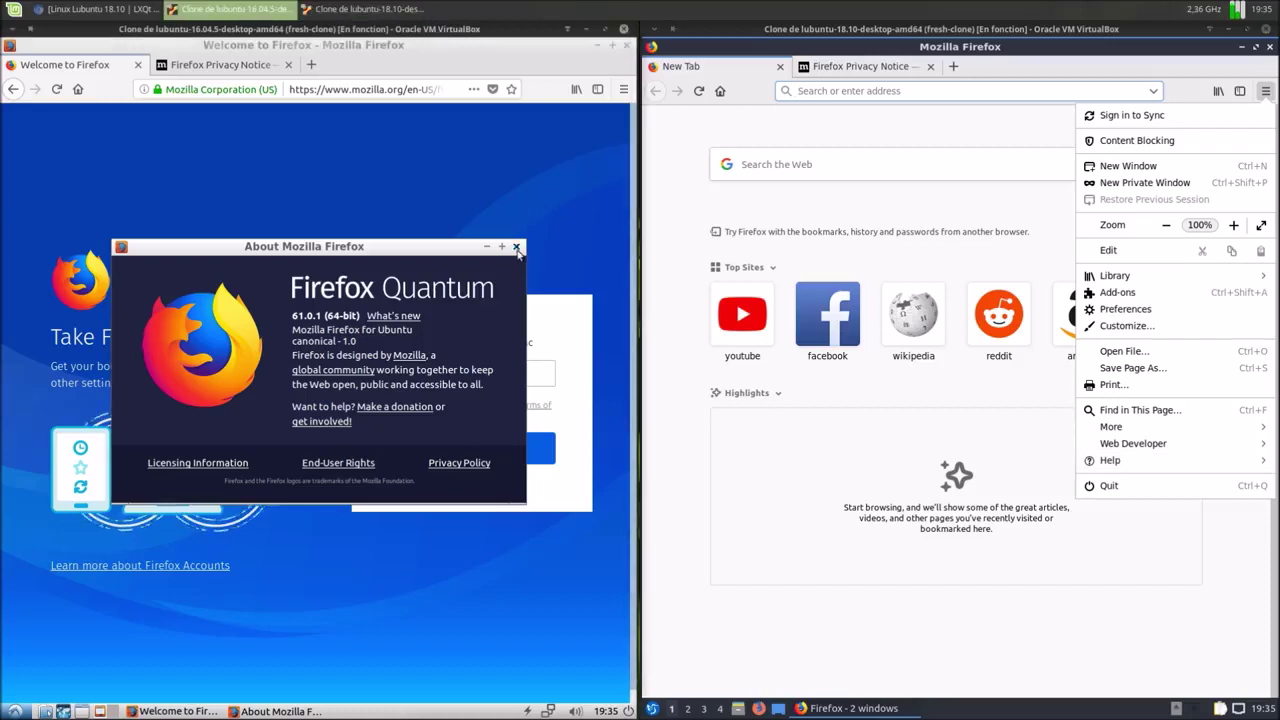
left_click(1110, 460)
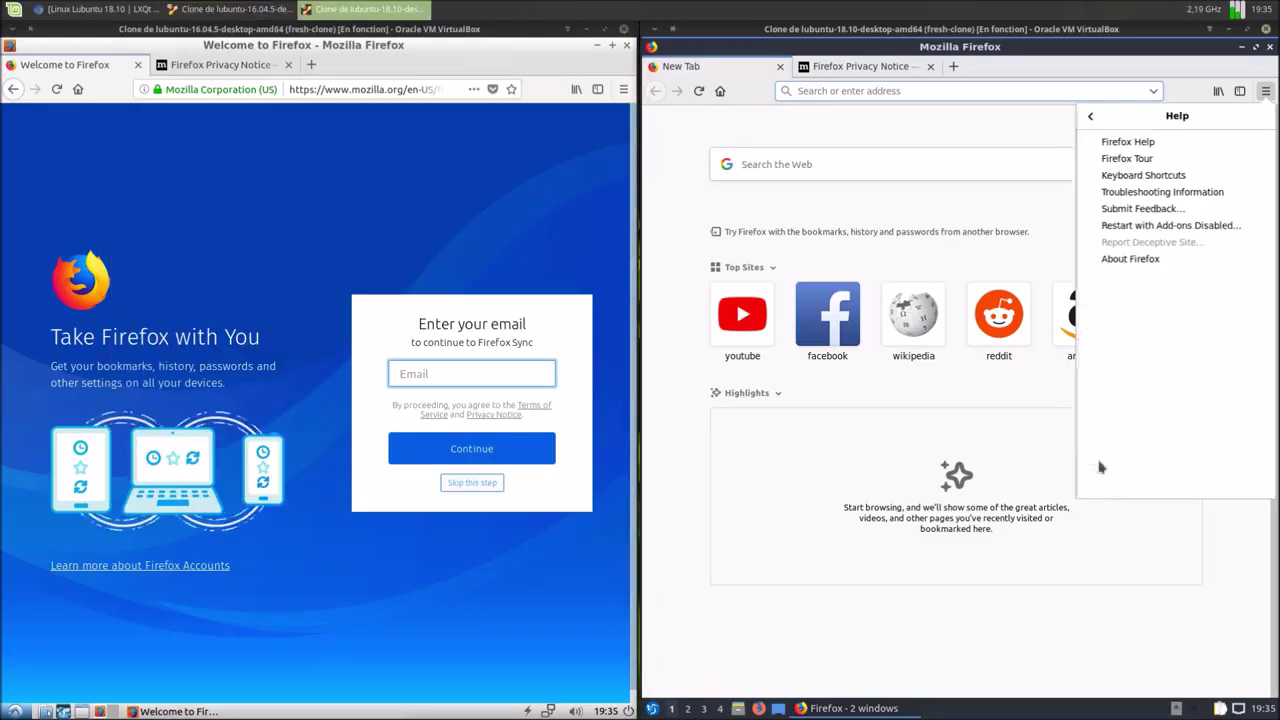
left_click(1124, 260)
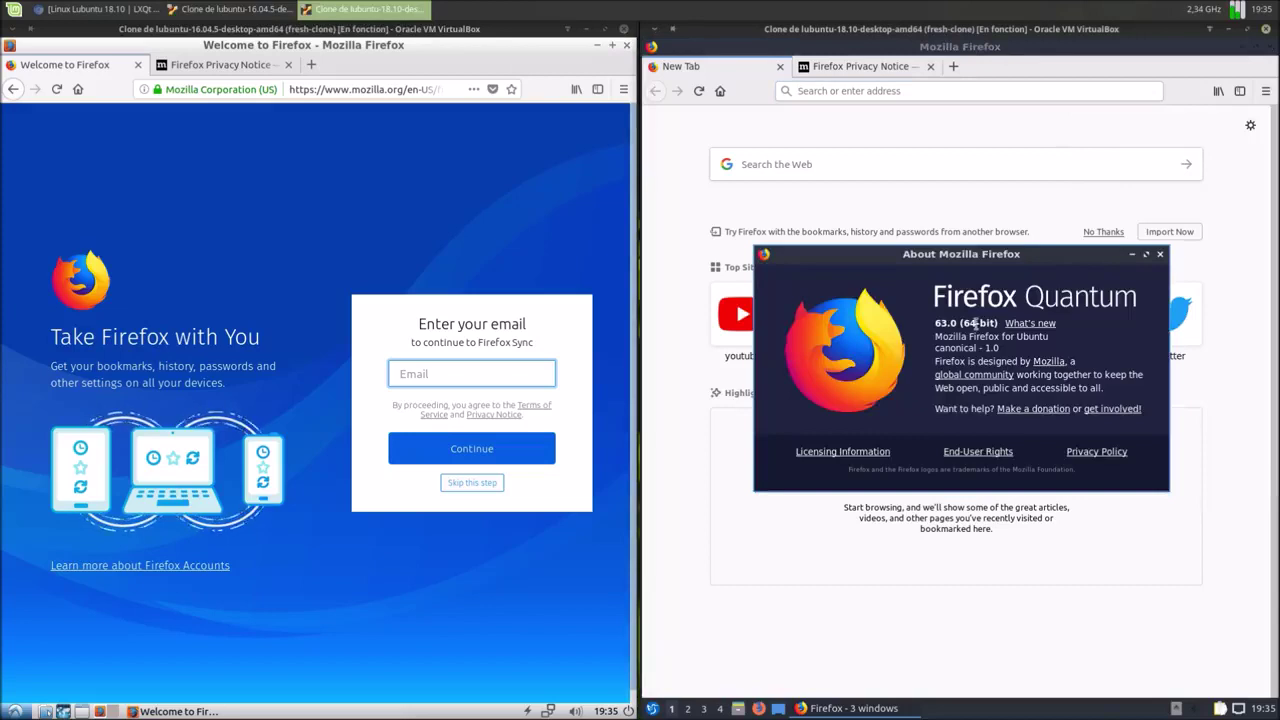
left_click(1160, 254)
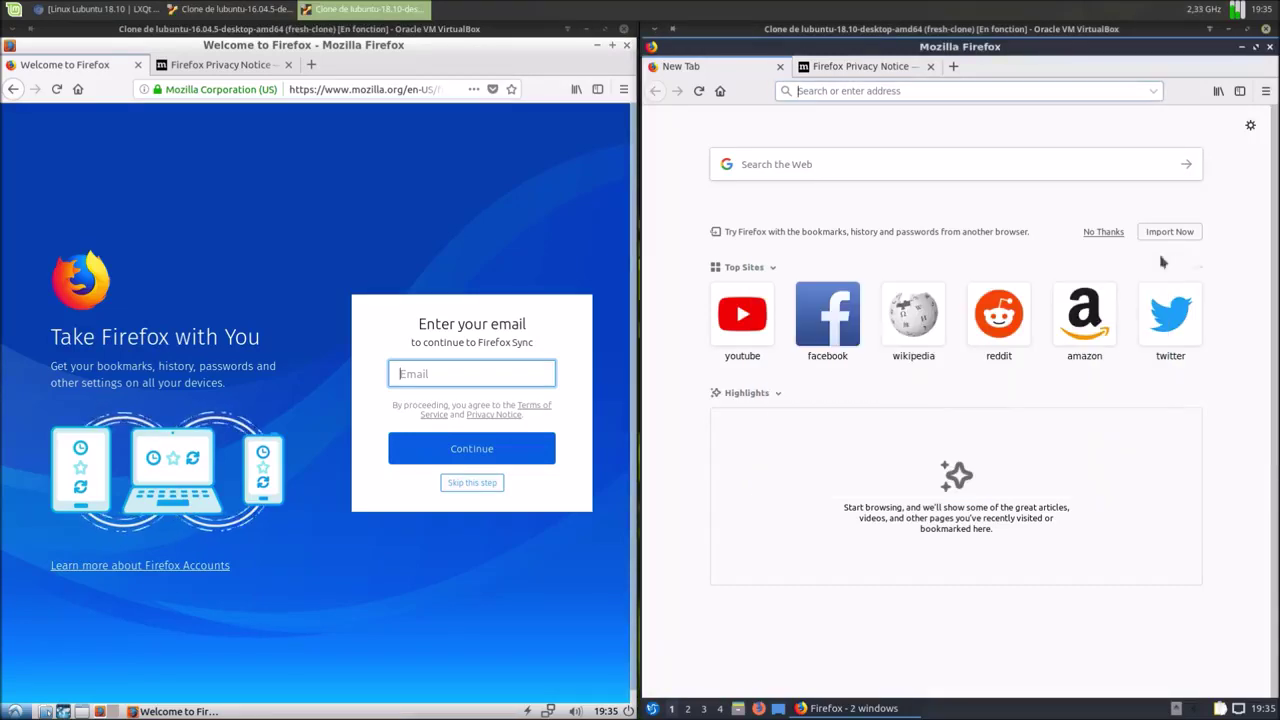
- Compare Firefox's main application options side by side in both systems, and dismiss them
left_click(623, 89)
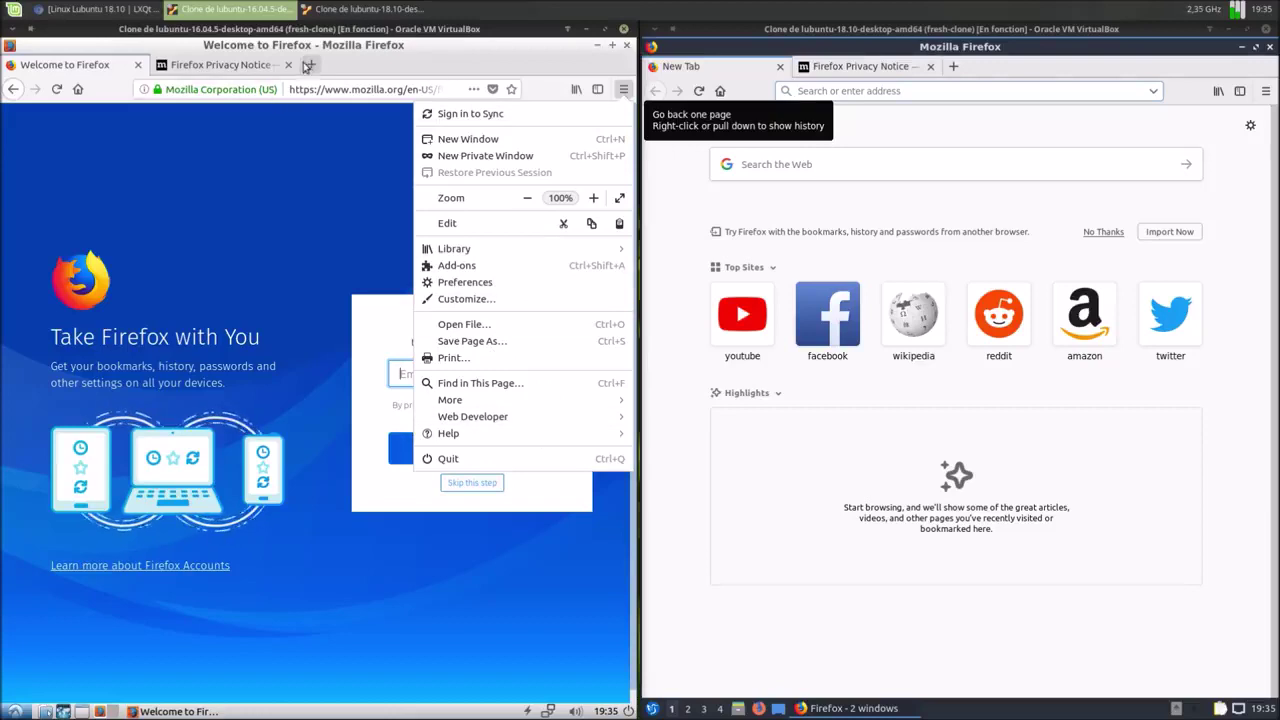
left_click(1265, 90)
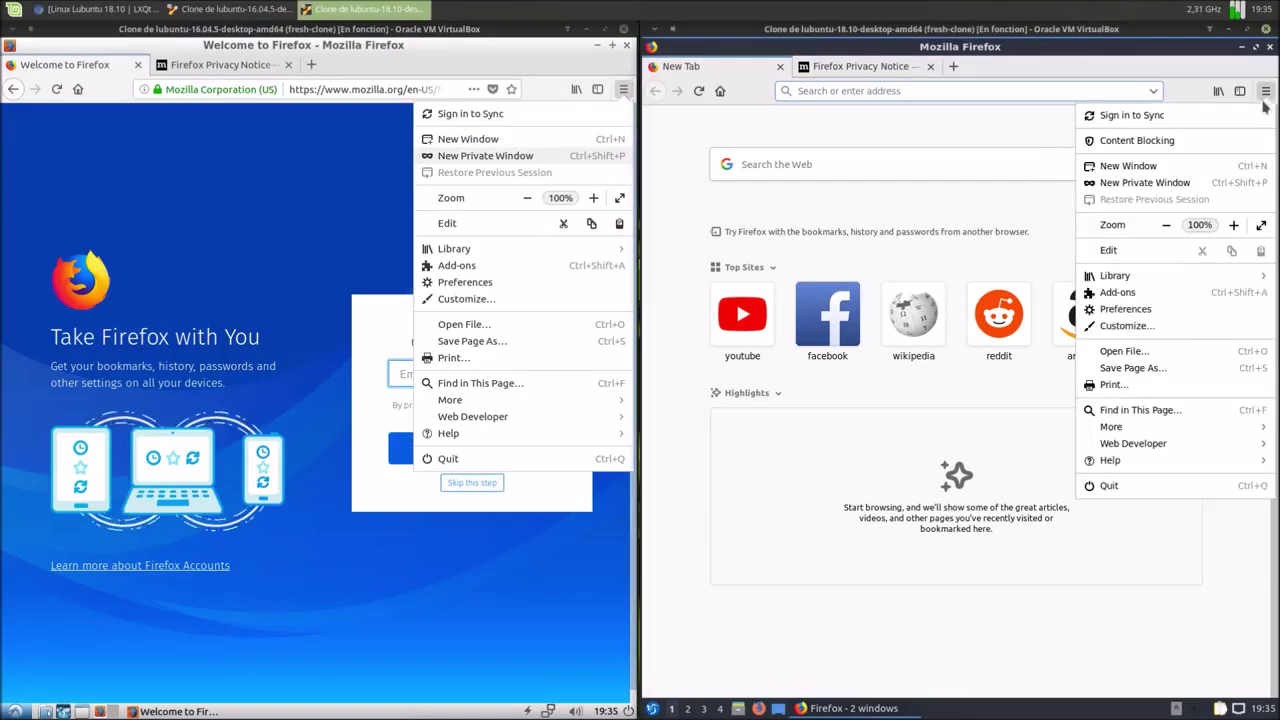
left_click(185, 263)
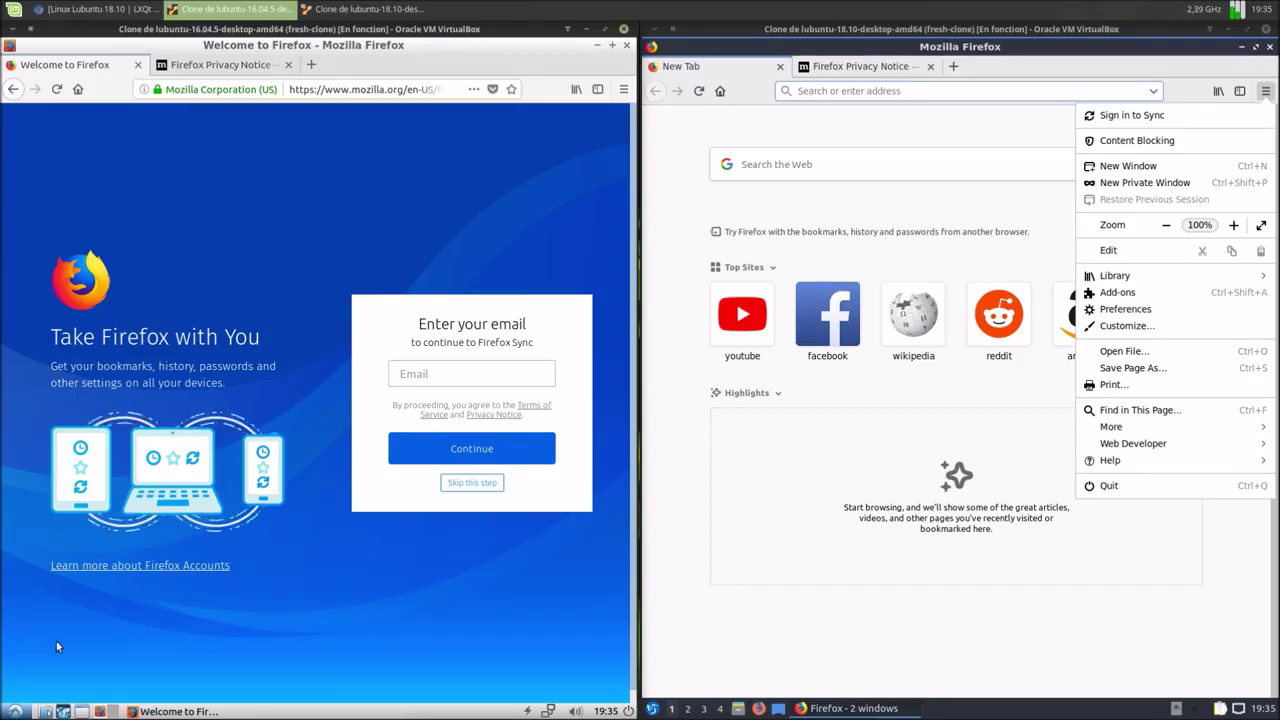
left_click(822, 386)
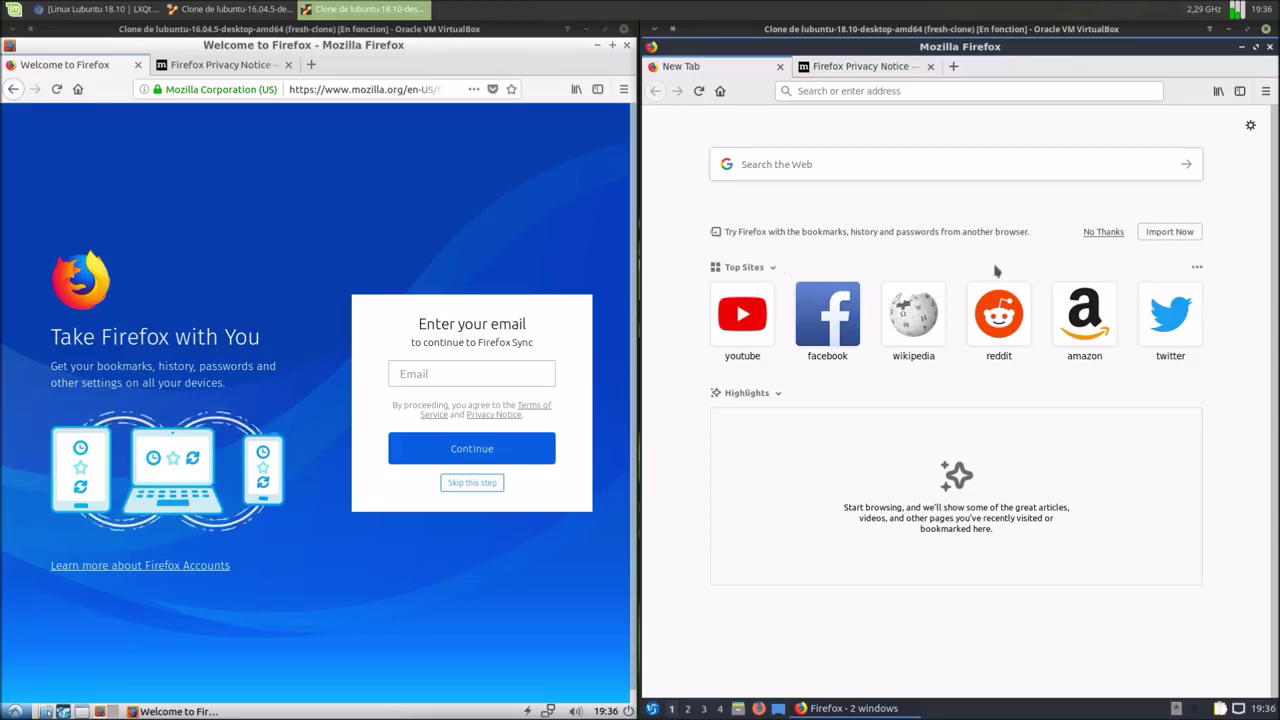
- Close Firefox with all its tabs and windows in both Lubuntu 18.10 and Lubuntu 16.04.5
left_click(1269, 48)
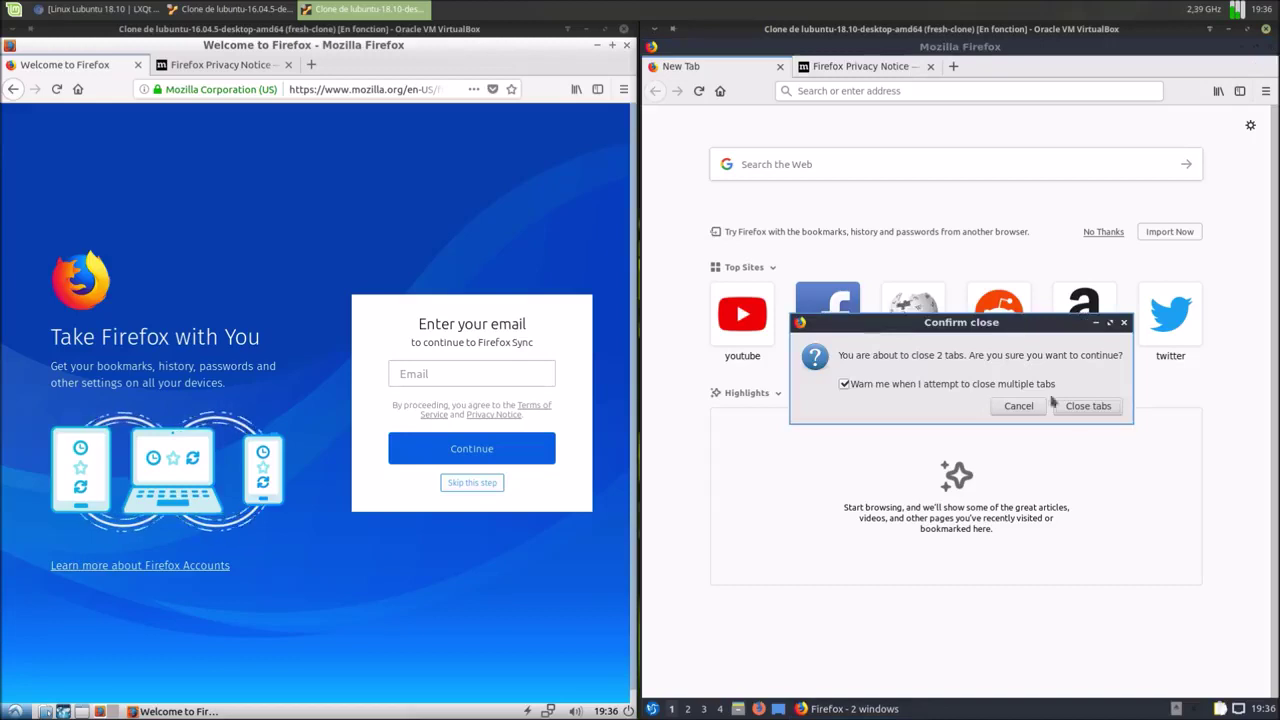
left_click(1087, 406)
left_click(627, 45)
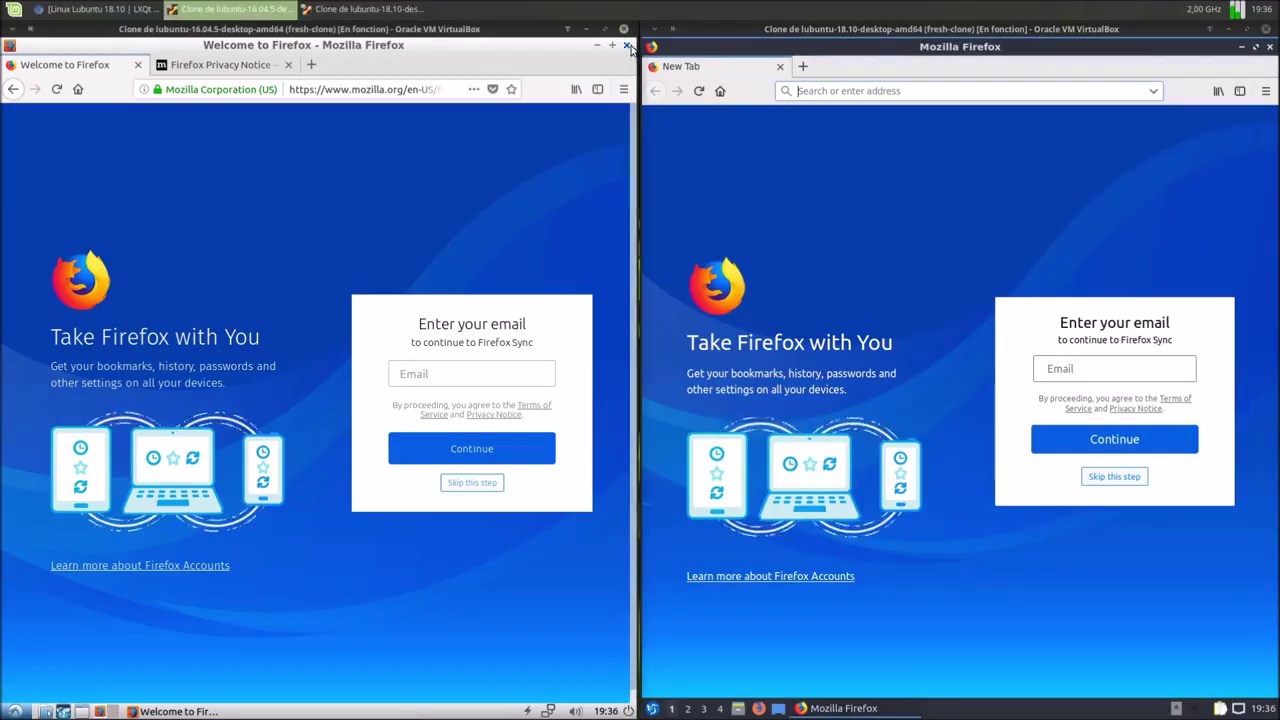
left_click(476, 406)
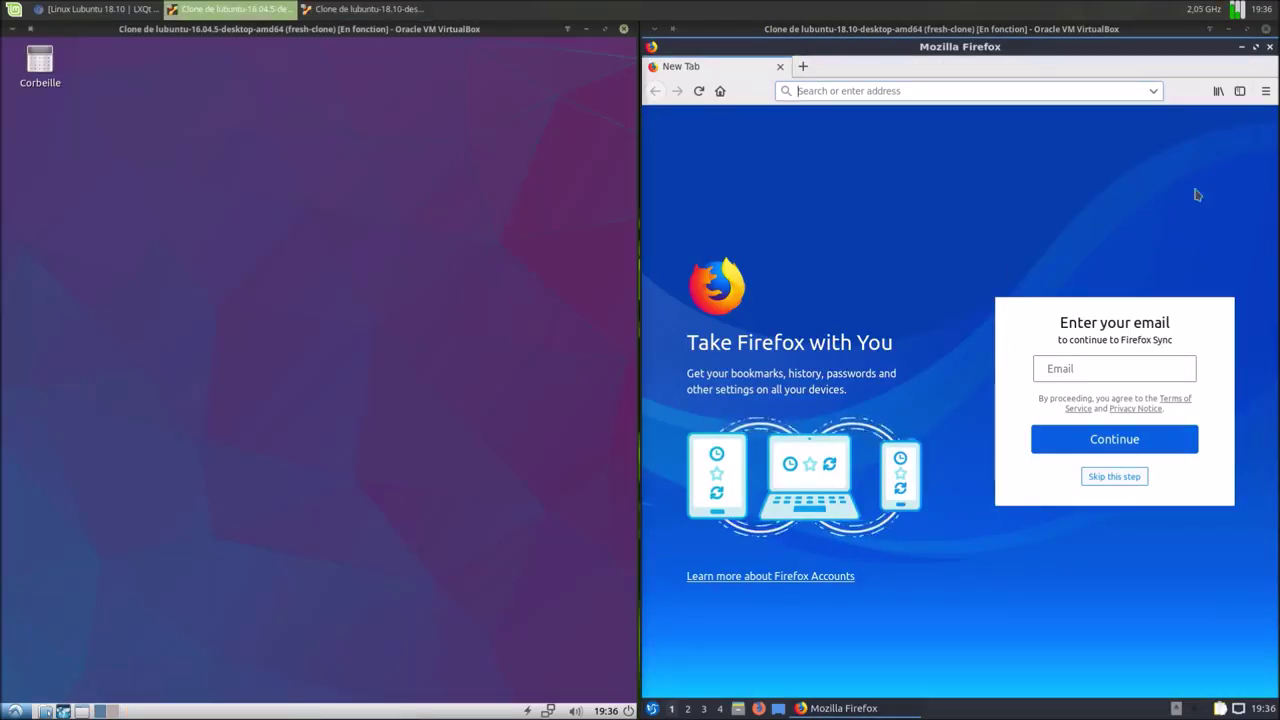
left_click(1270, 48)
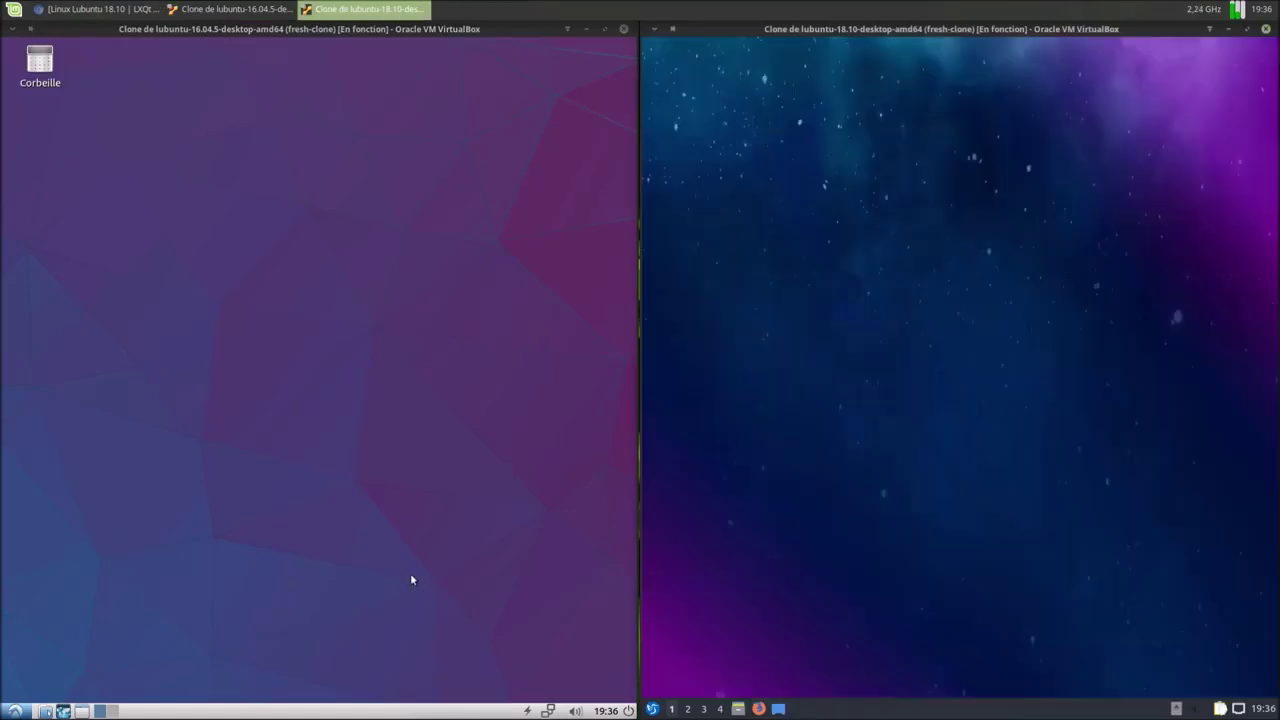
- Open the file manager in both systems, and display the À propos information of PCManFM-Qt in Lubuntu 18.10
left_click(45, 711)
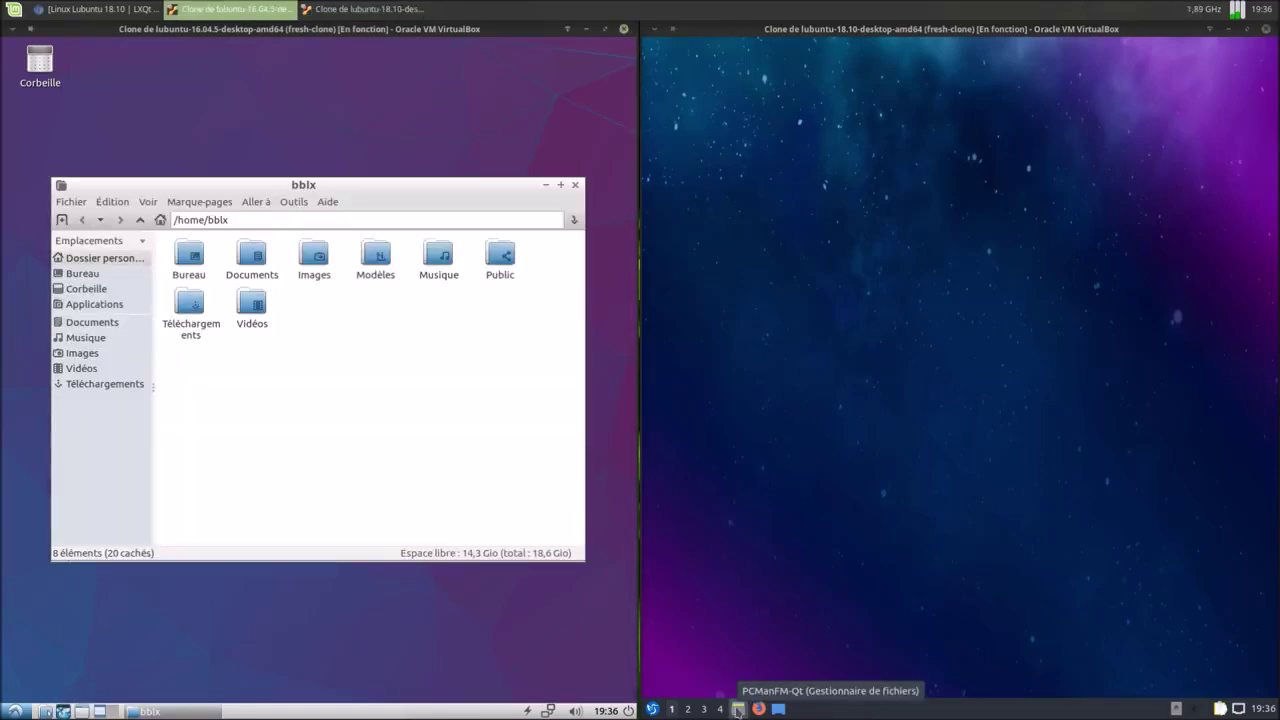
left_click(738, 708)
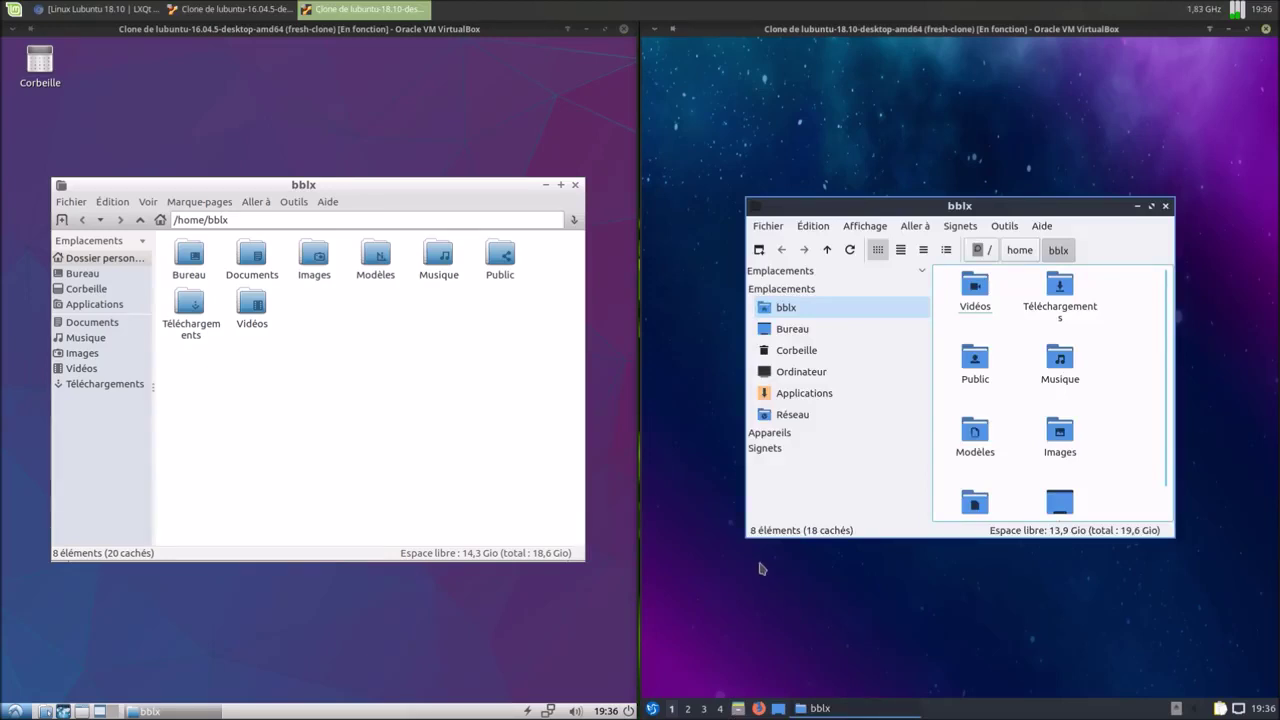
left_click(1041, 226)
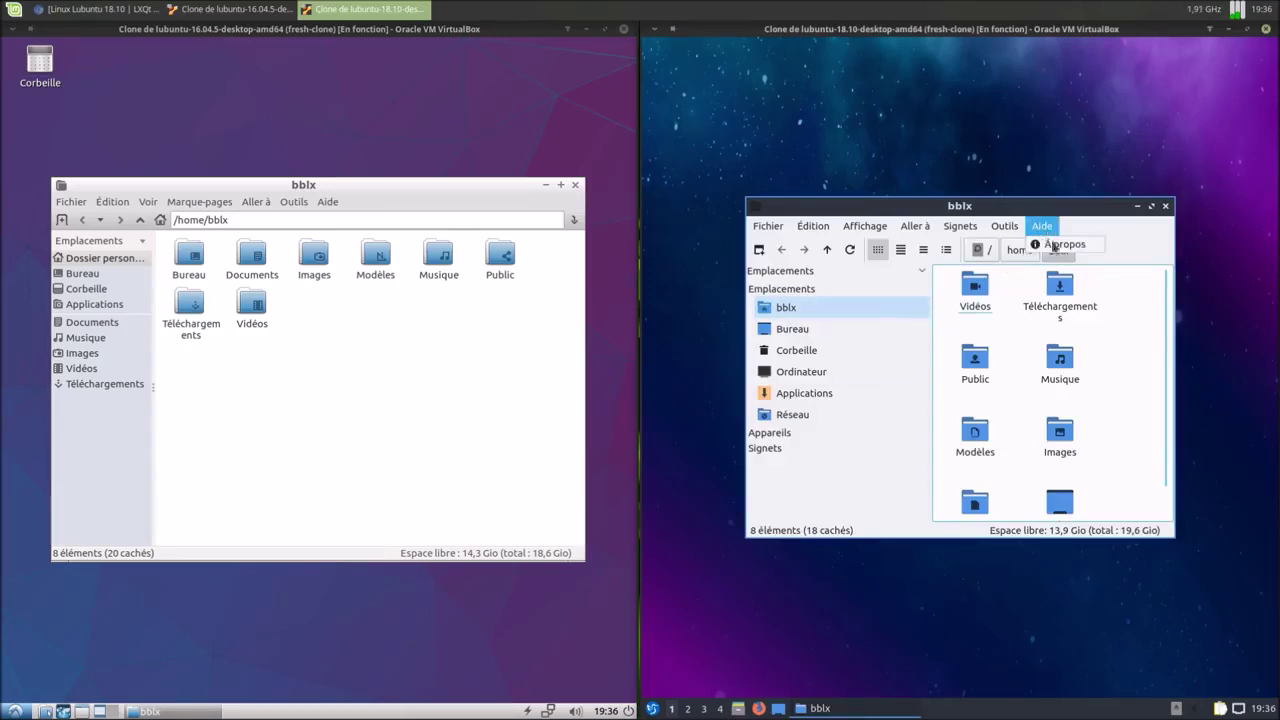
left_click(1056, 246)
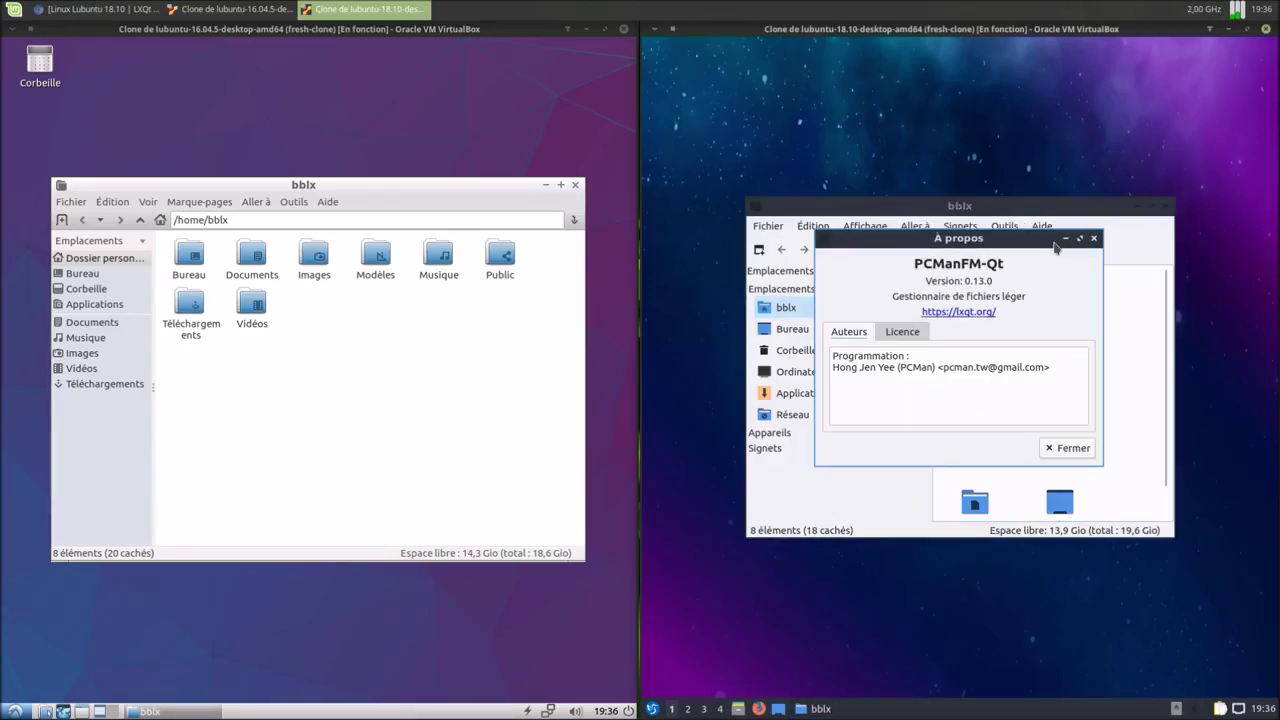
- View PCManFM's À propos information in Lubuntu 16.04.5, and uncover the 18.10 file manager by moving its À propos dialog aside for comparison
left_click(330, 203)
left_click(344, 218)
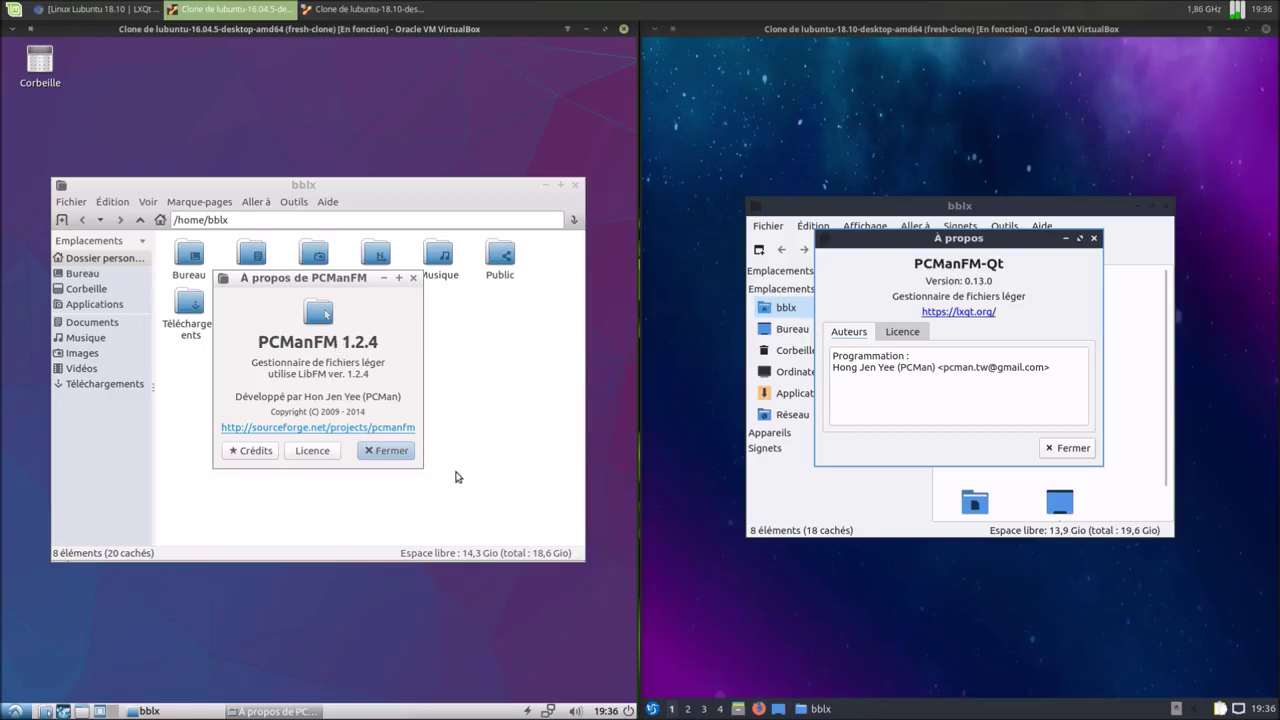
left_click(388, 451)
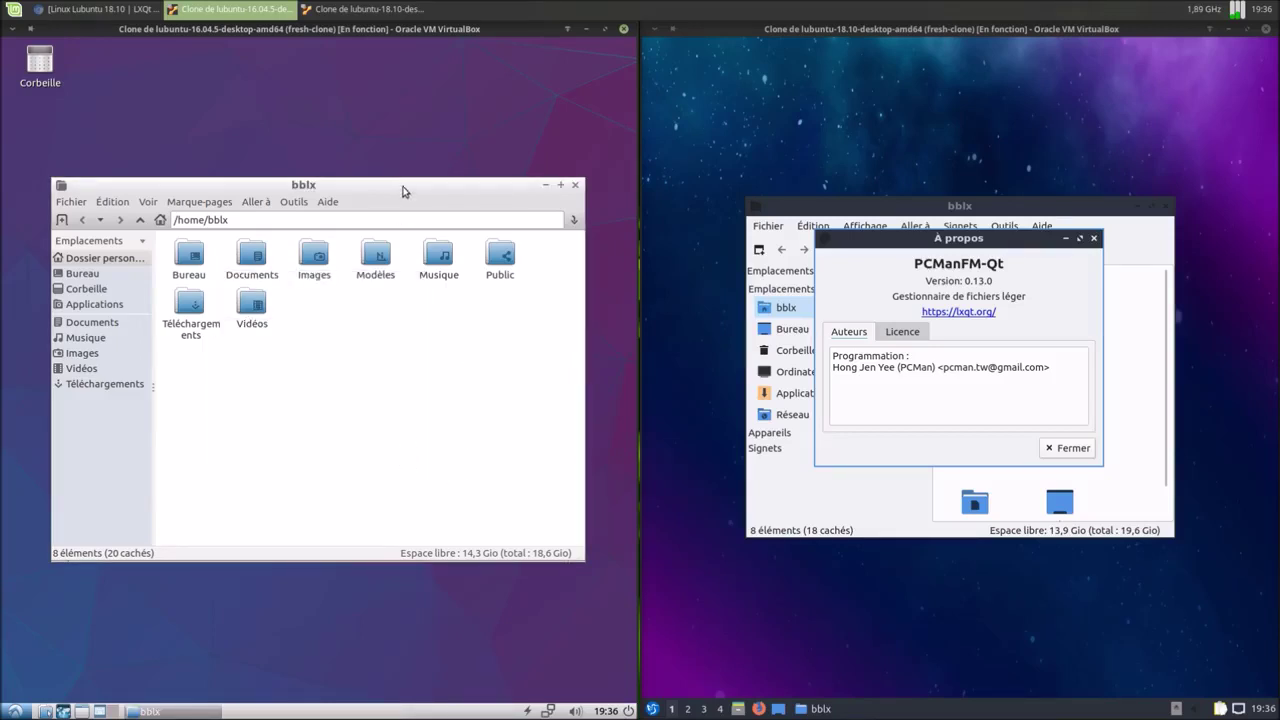
left_click_drag(405, 188, 403, 200)
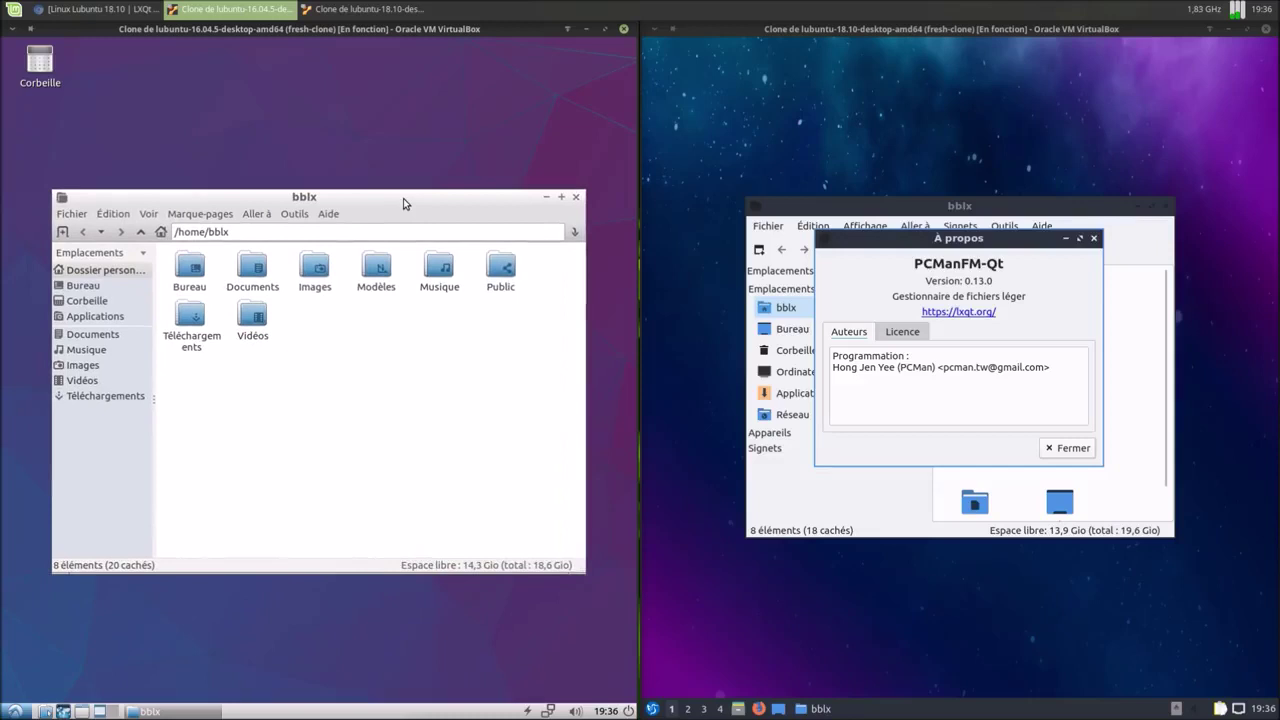
left_click_drag(873, 243, 889, 404)
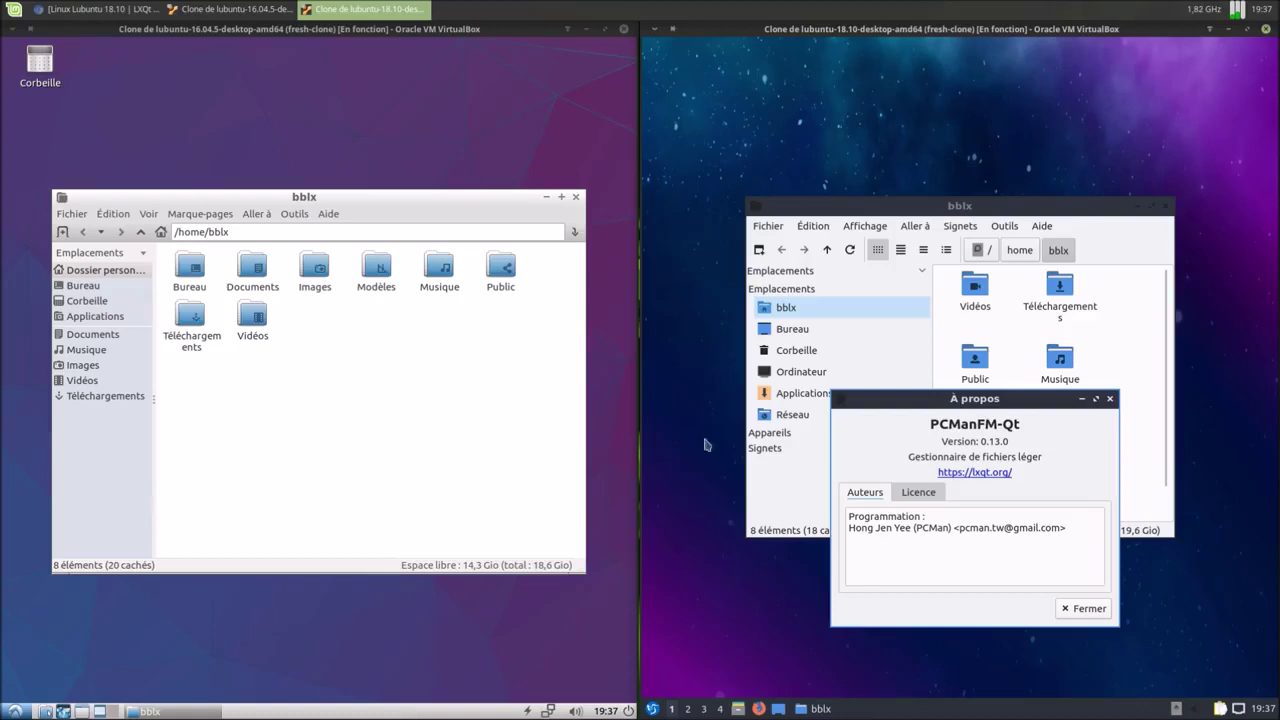
- Close the file manager in both systems, including the PCManFM-Qt À propos dialog in Lubuntu 18.10
left_click(576, 197)
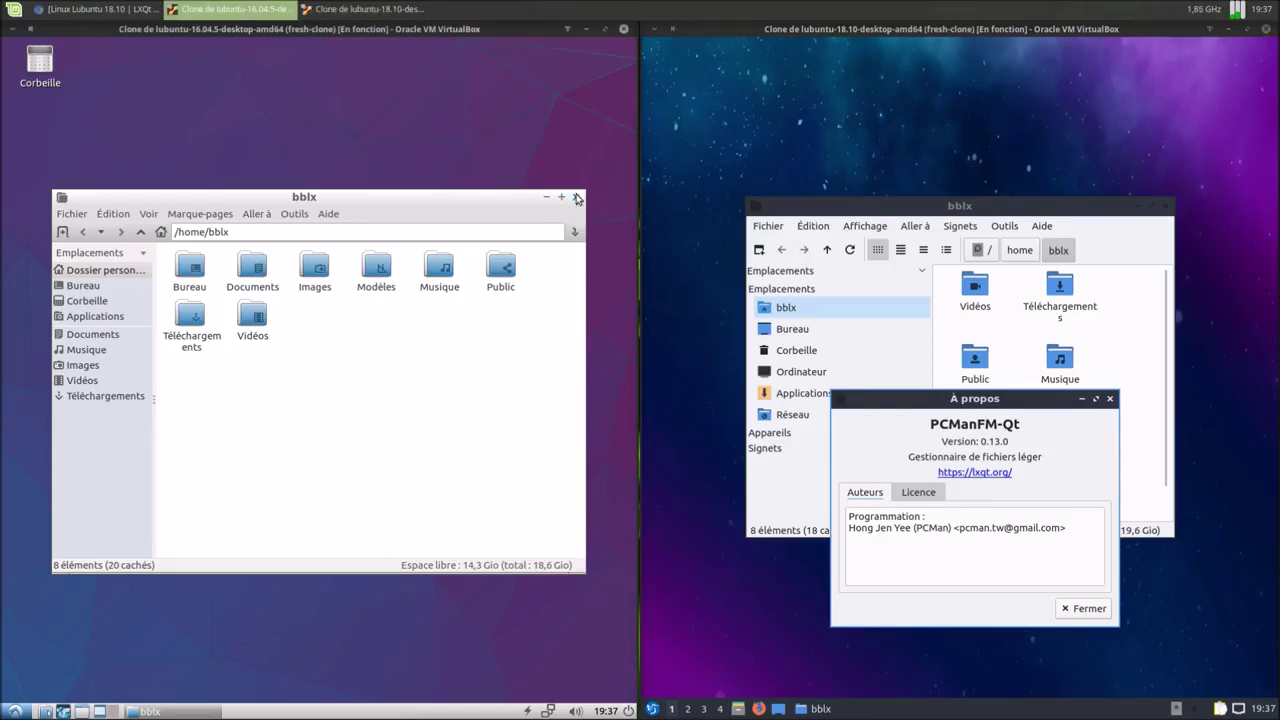
left_click(1110, 400)
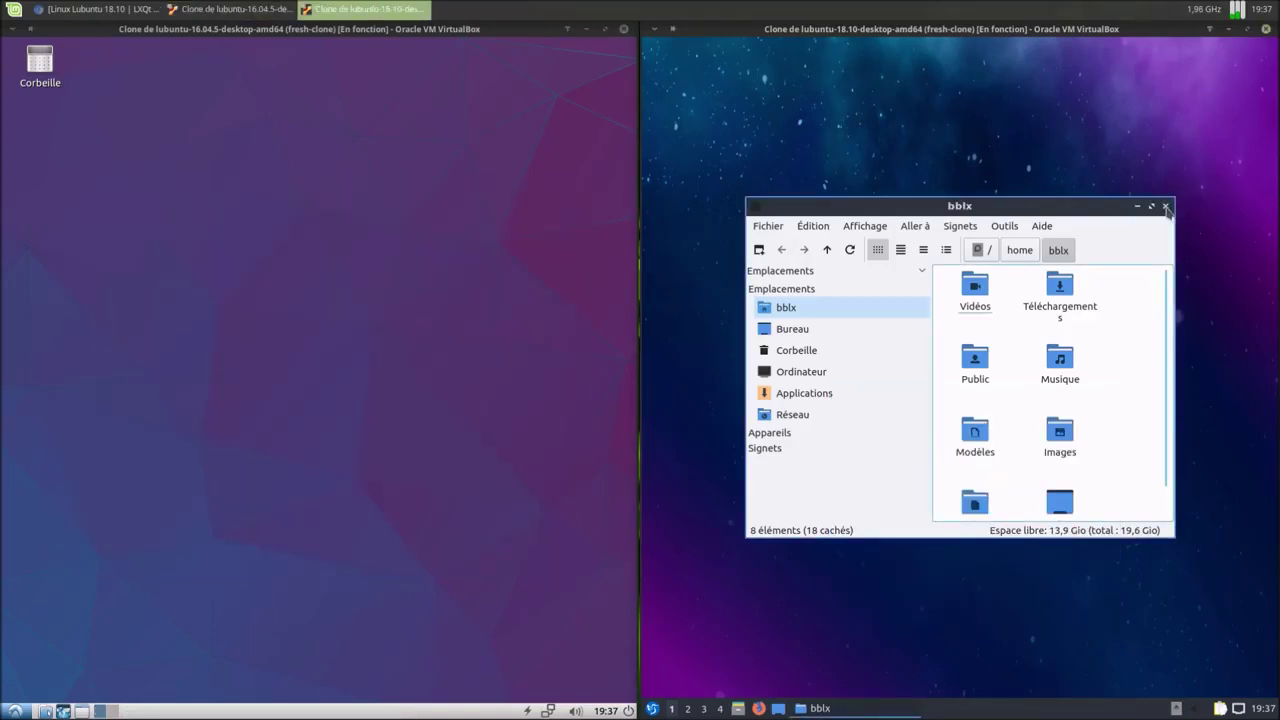
left_click(1164, 207)
- Maximize the Lubuntu 16.04.5 virtual machine window with its application menu dismissed
left_click(14, 710)
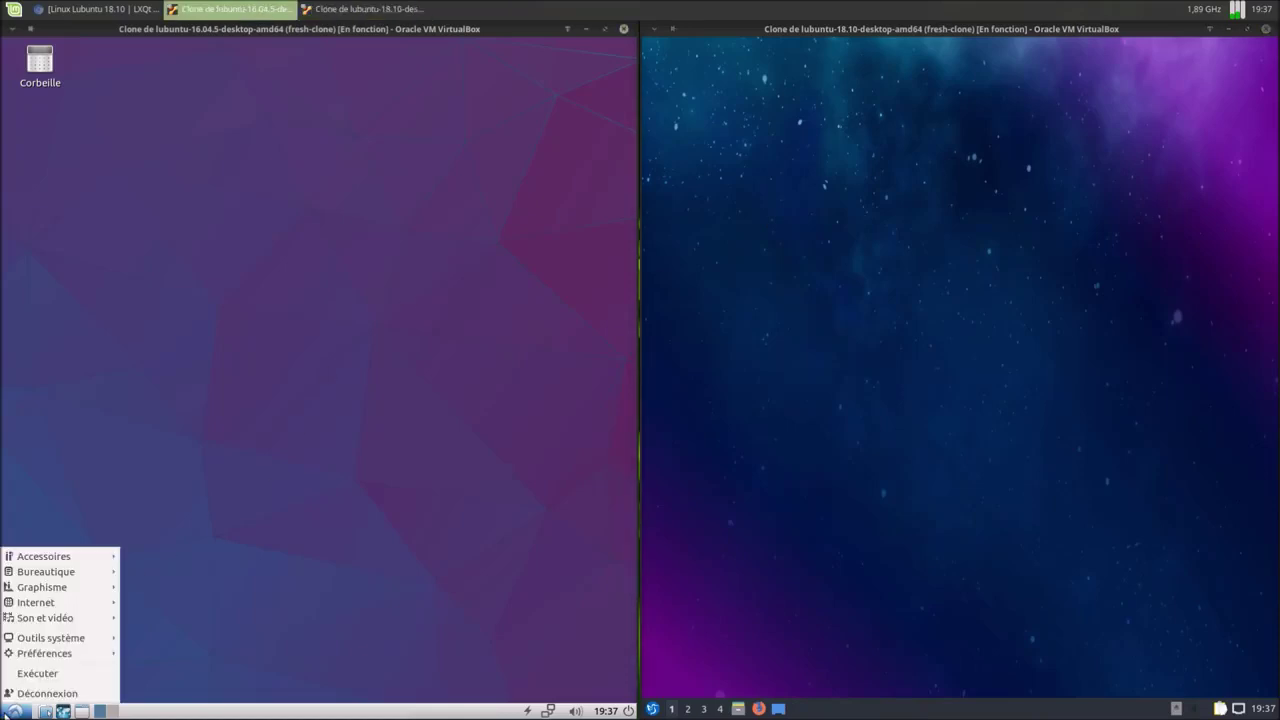
left_click(324, 566)
left_click(605, 30)
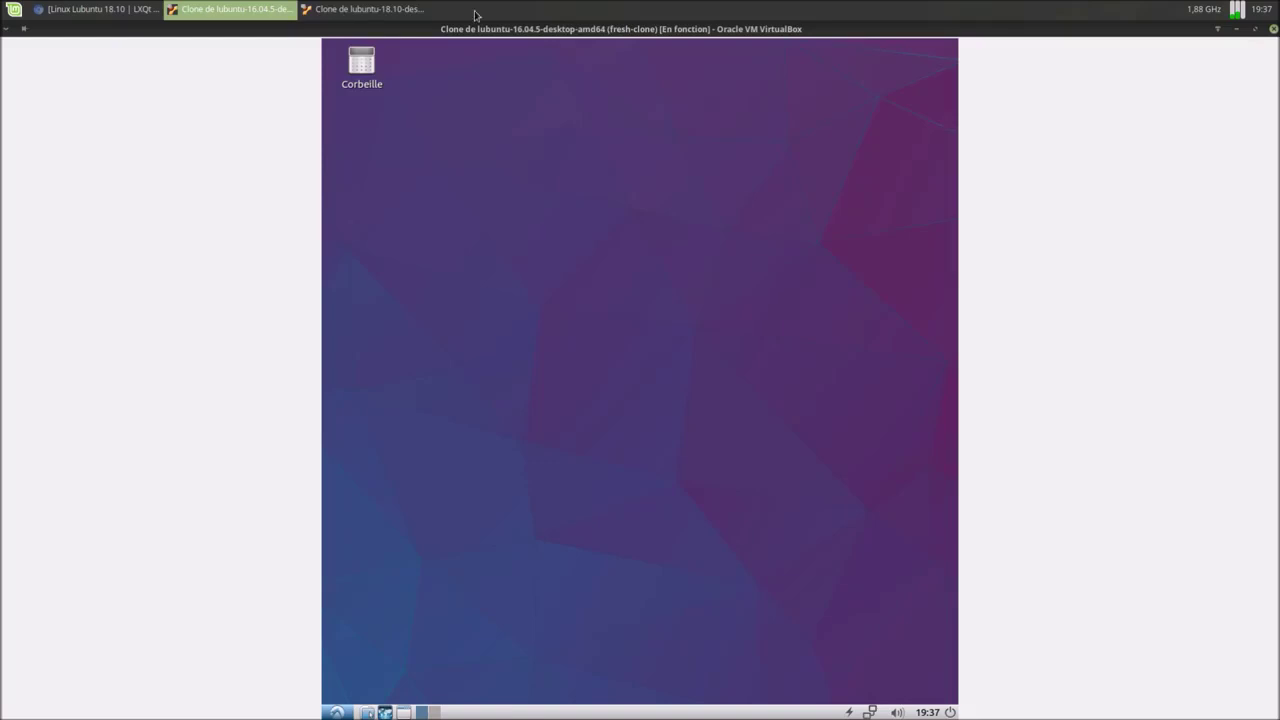
- Switch to the Lubuntu 18.10 virtual machine and look through its four virtual desktops
left_click(410, 9)
left_click(1246, 30)
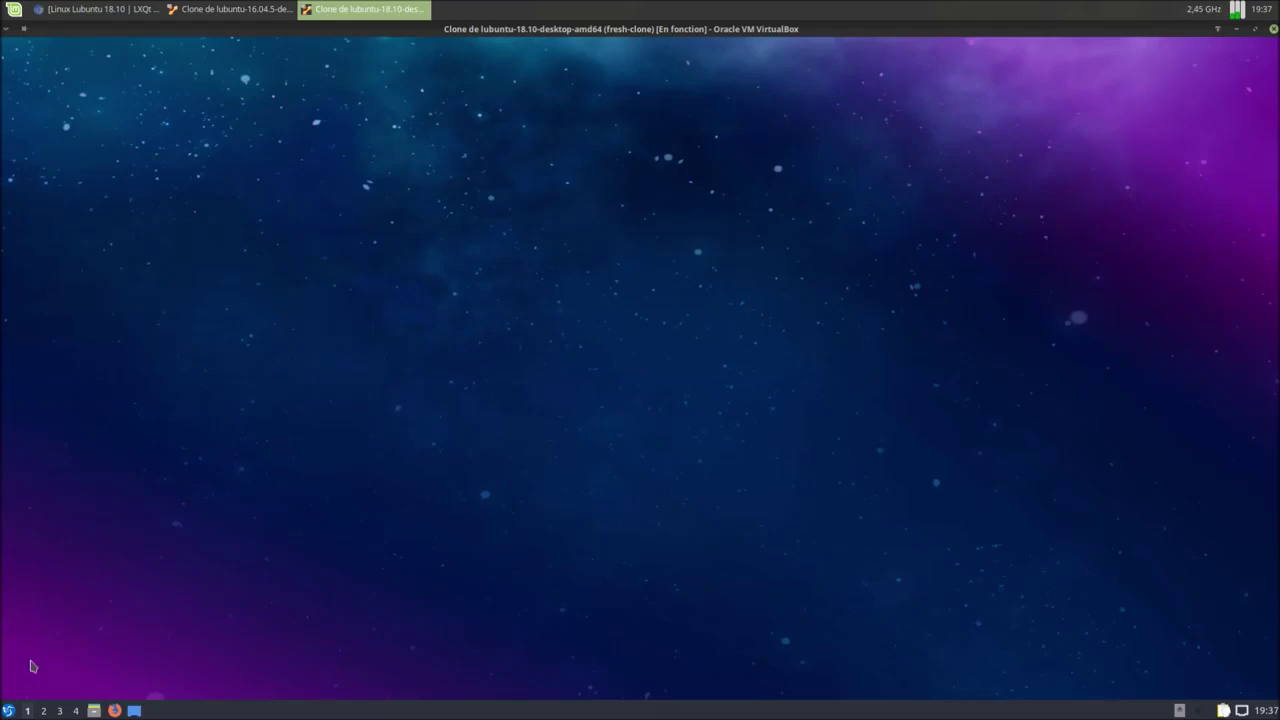
left_click(43, 711)
left_click(59, 711)
left_click(76, 711)
scroll(78, 711, "down", 1)
- Check the network connections list and the calendar offered by the Lubuntu 18.10 panel
left_click(1199, 712)
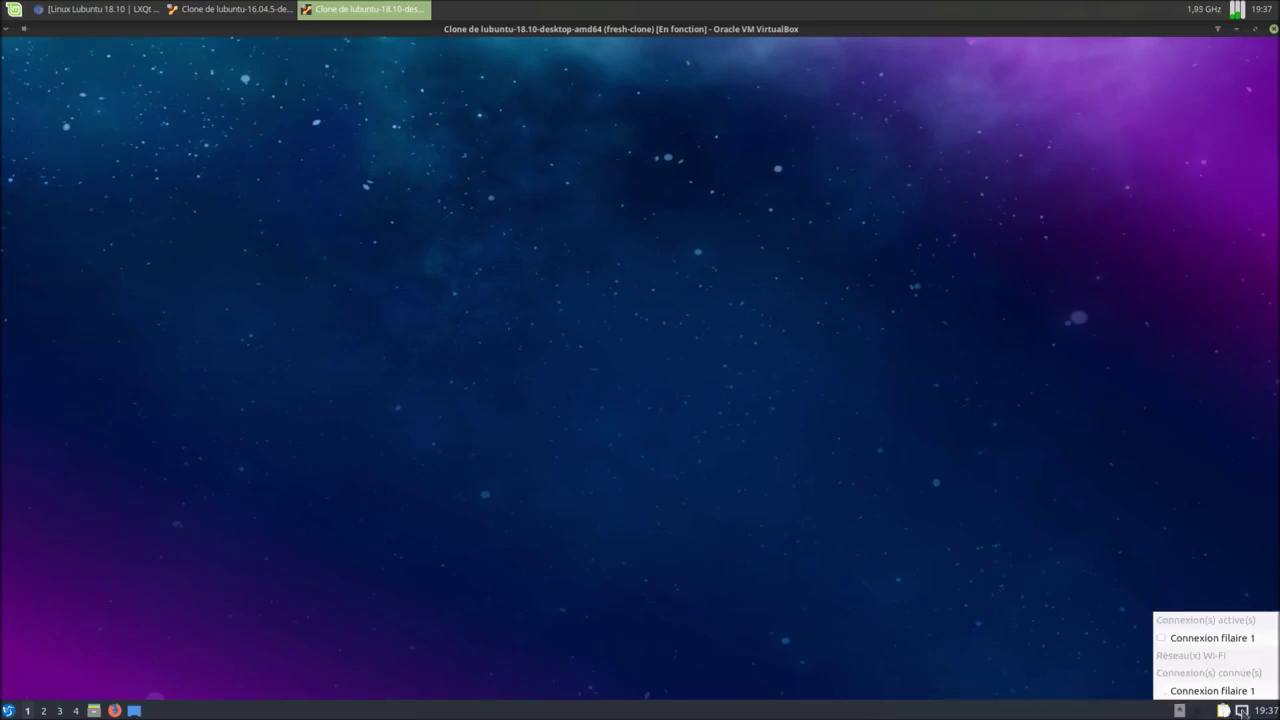
left_click(1258, 713)
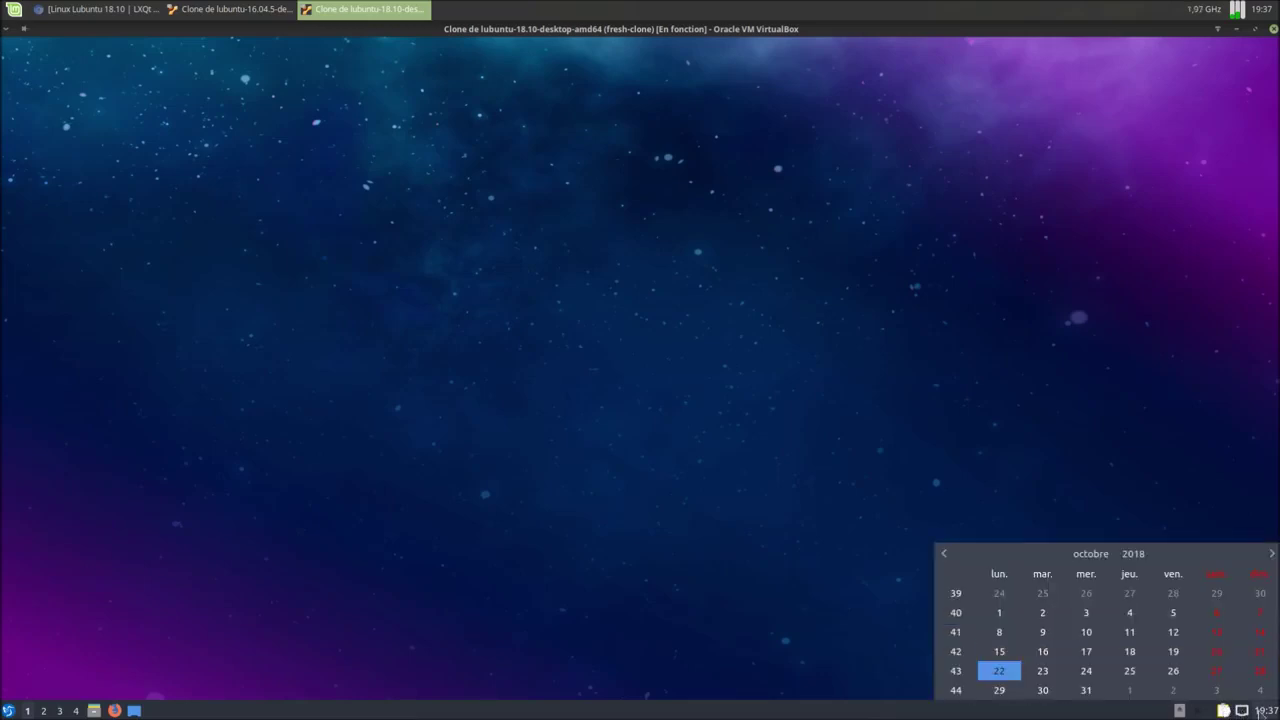
left_click(714, 528)
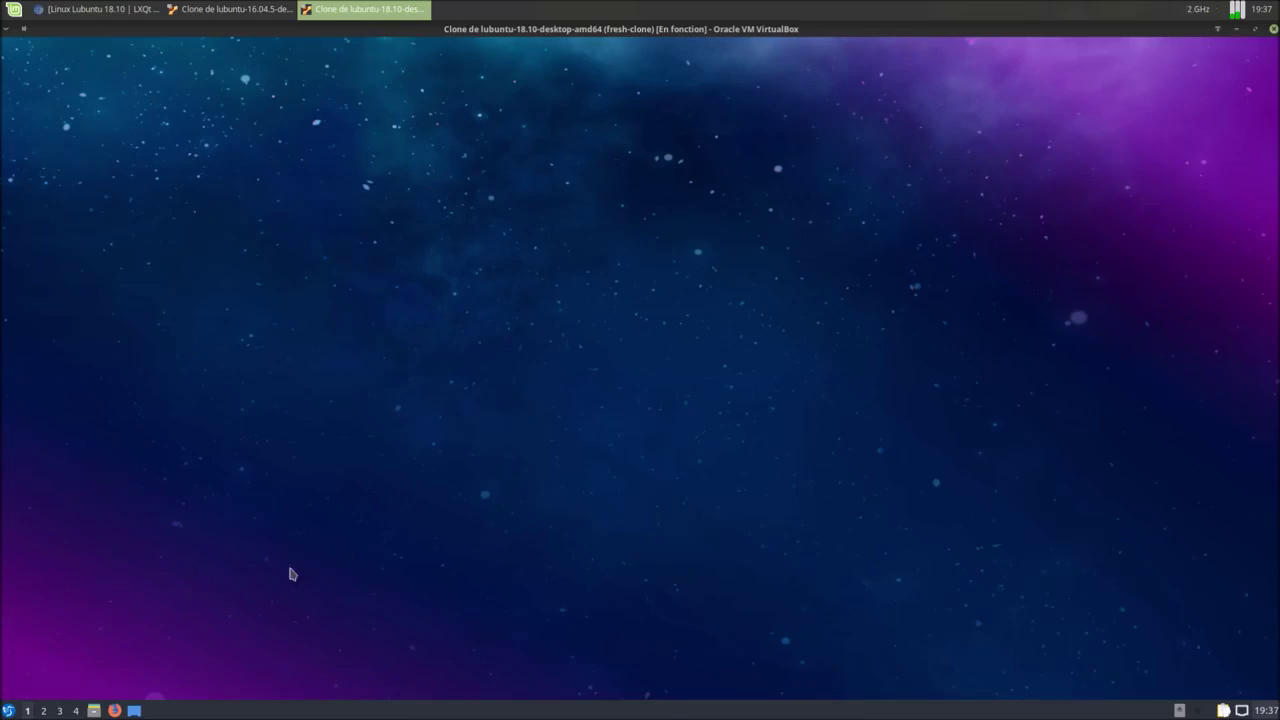
- Switch to the Lubuntu 16.04.5 virtual machine and re-maximize its window so the guest desktop fills the screen
right_click(412, 713)
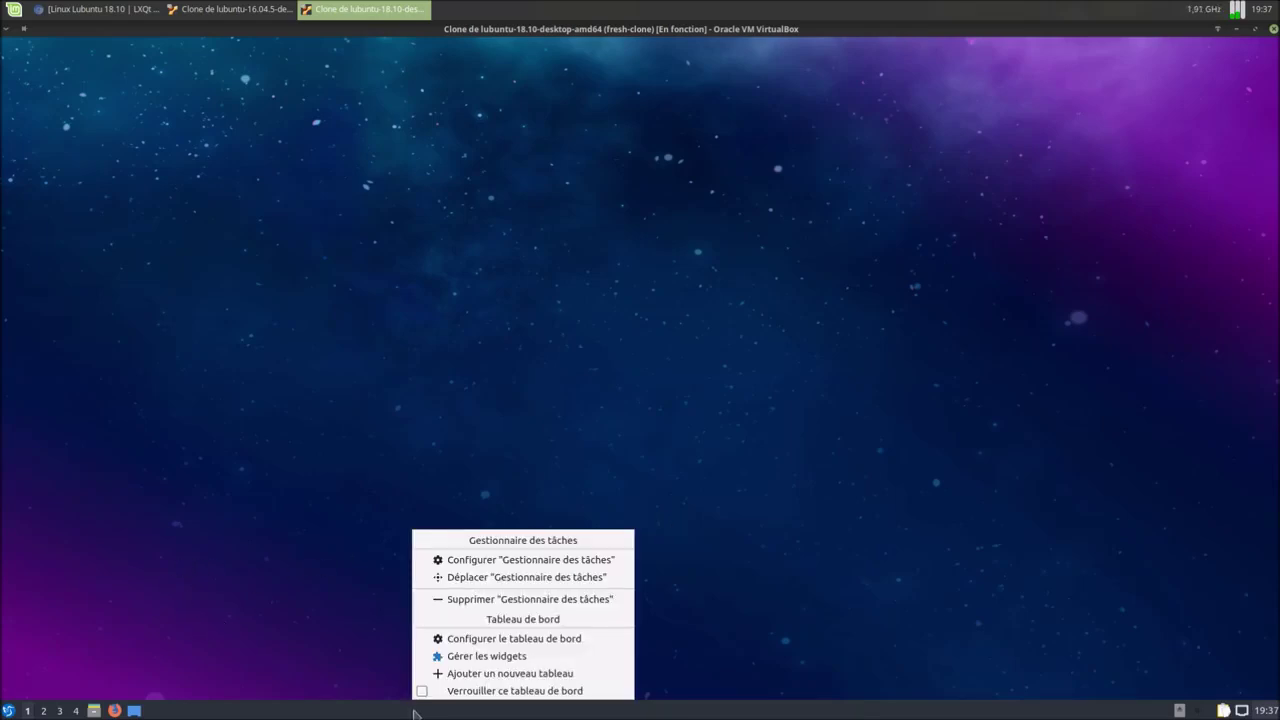
left_click(230, 9)
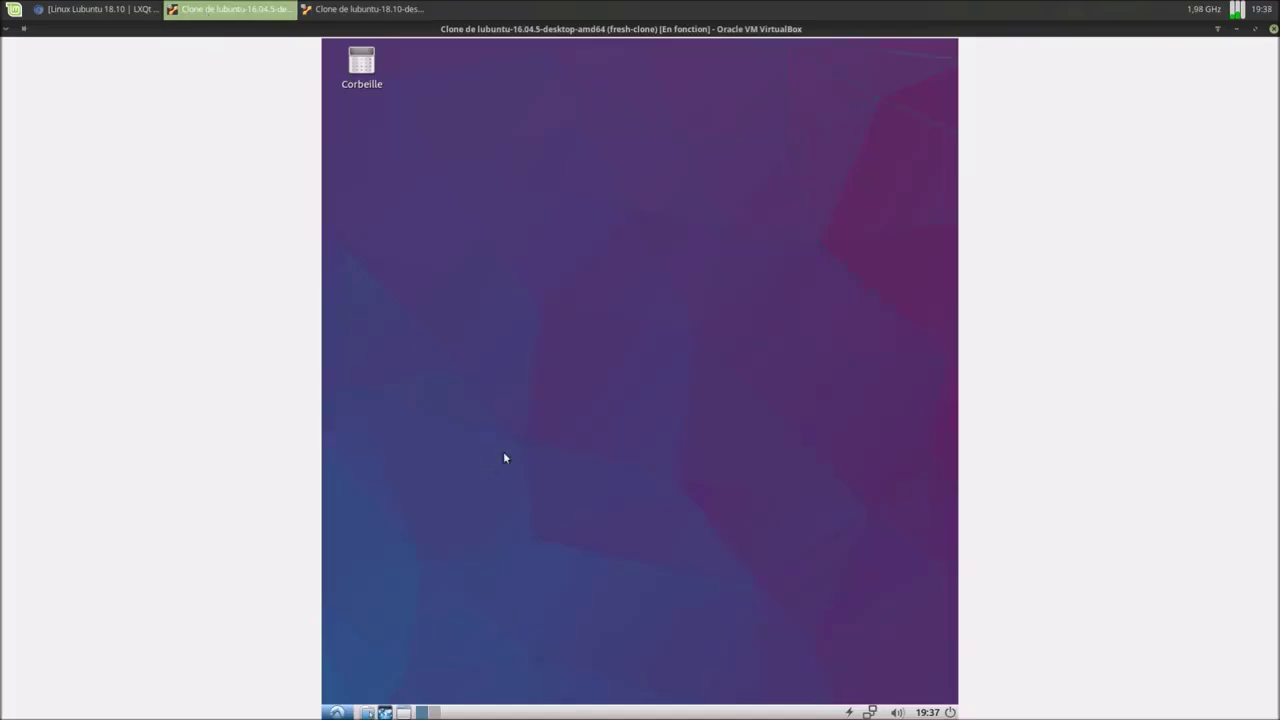
left_click(1256, 29)
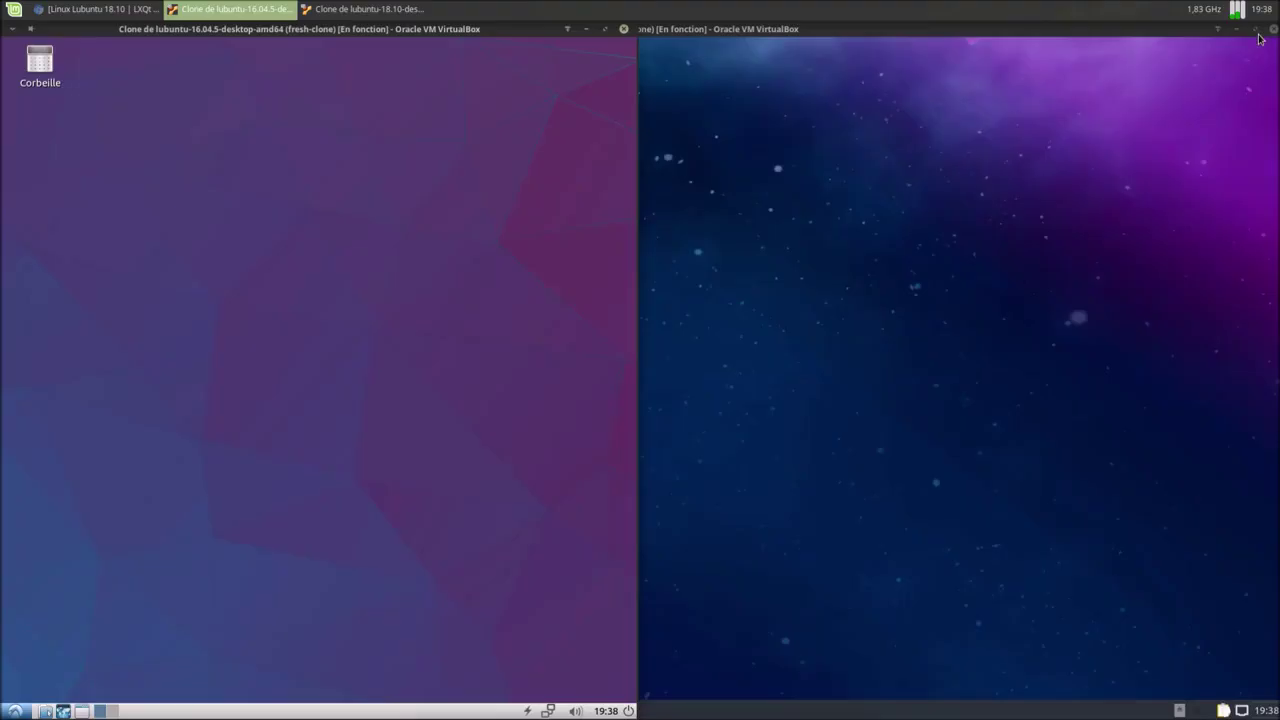
left_click_drag(547, 32, 813, 120)
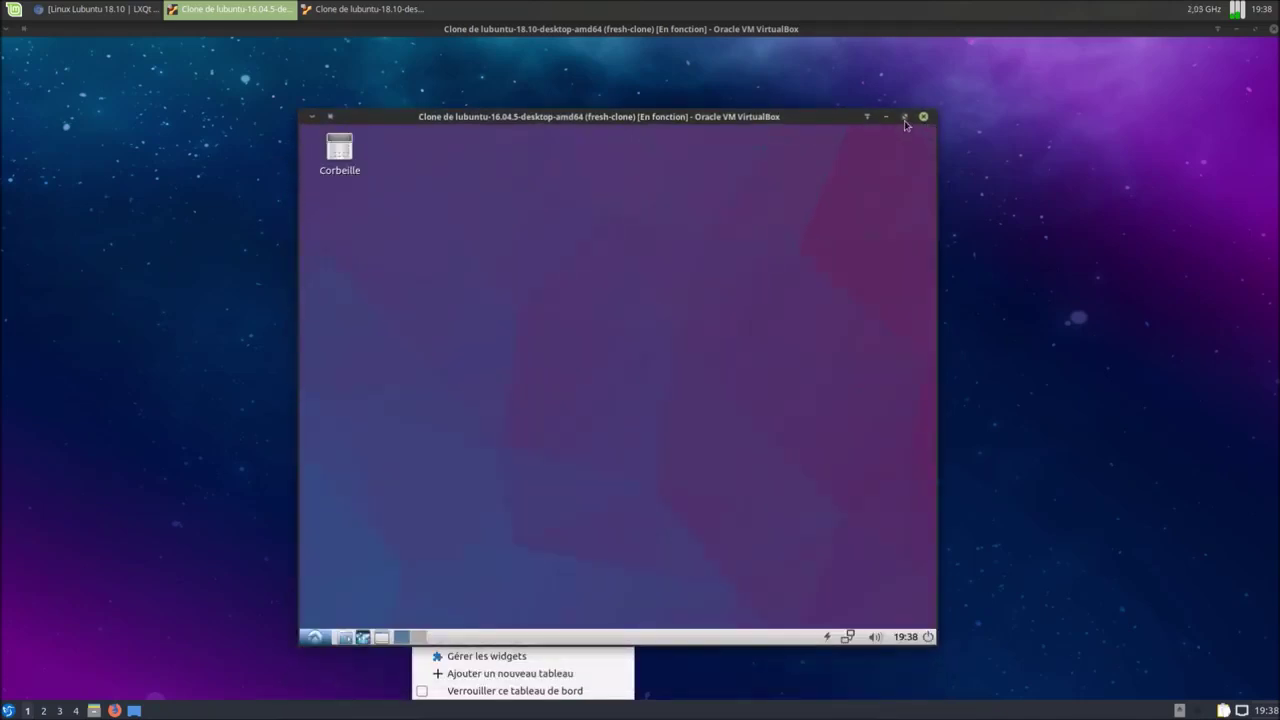
left_click(904, 117)
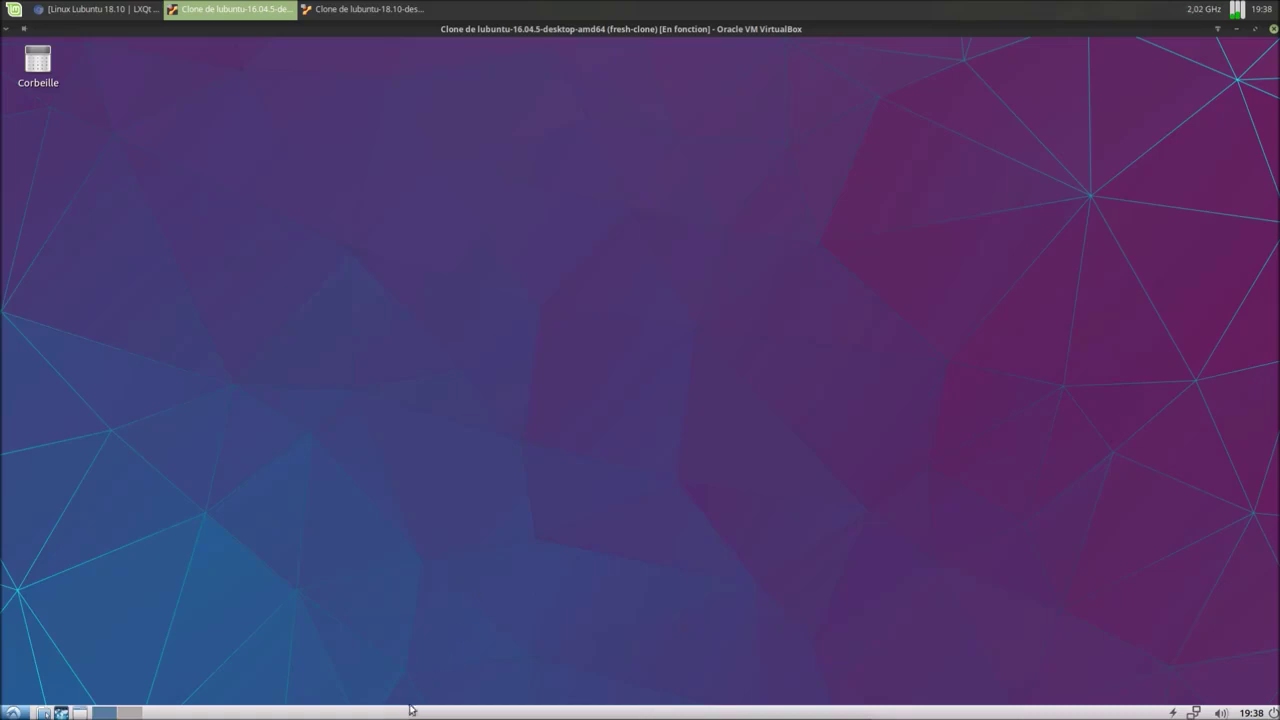
- Open the Lubuntu 16.04.5 panel preferences, review the size, appearance, applet and advanced settings, and close them
right_click(290, 712)
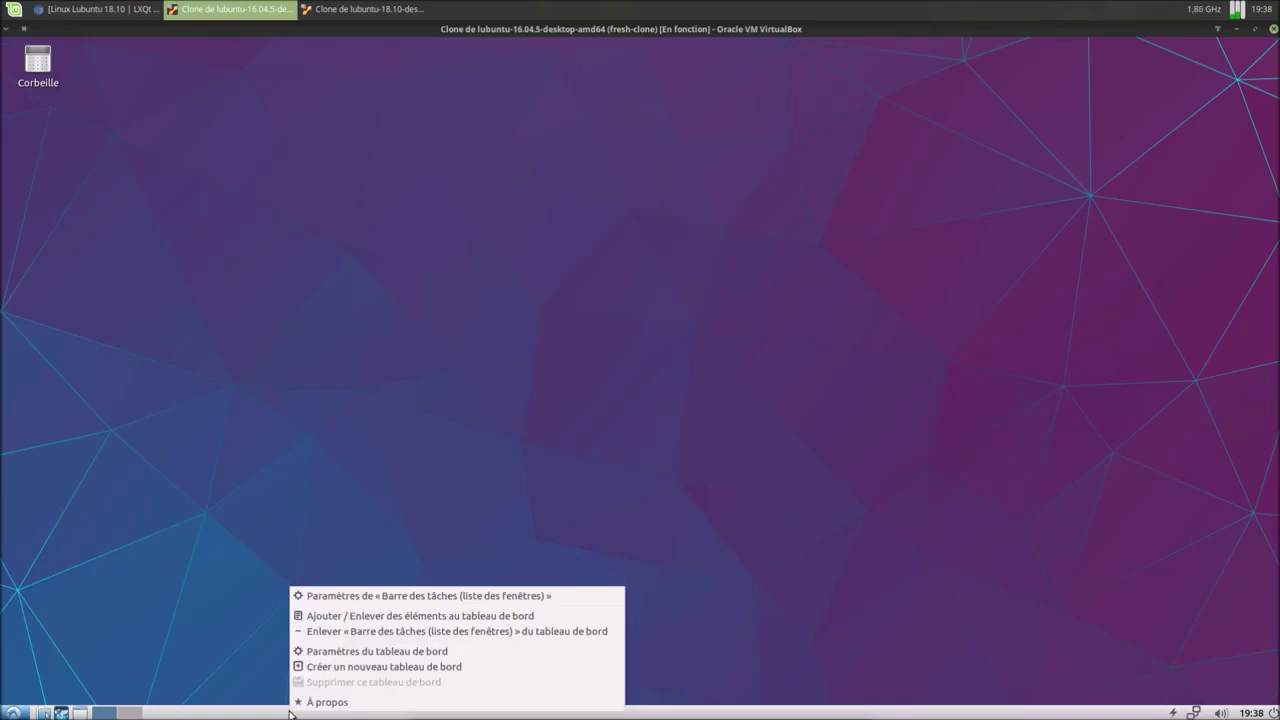
left_click(339, 650)
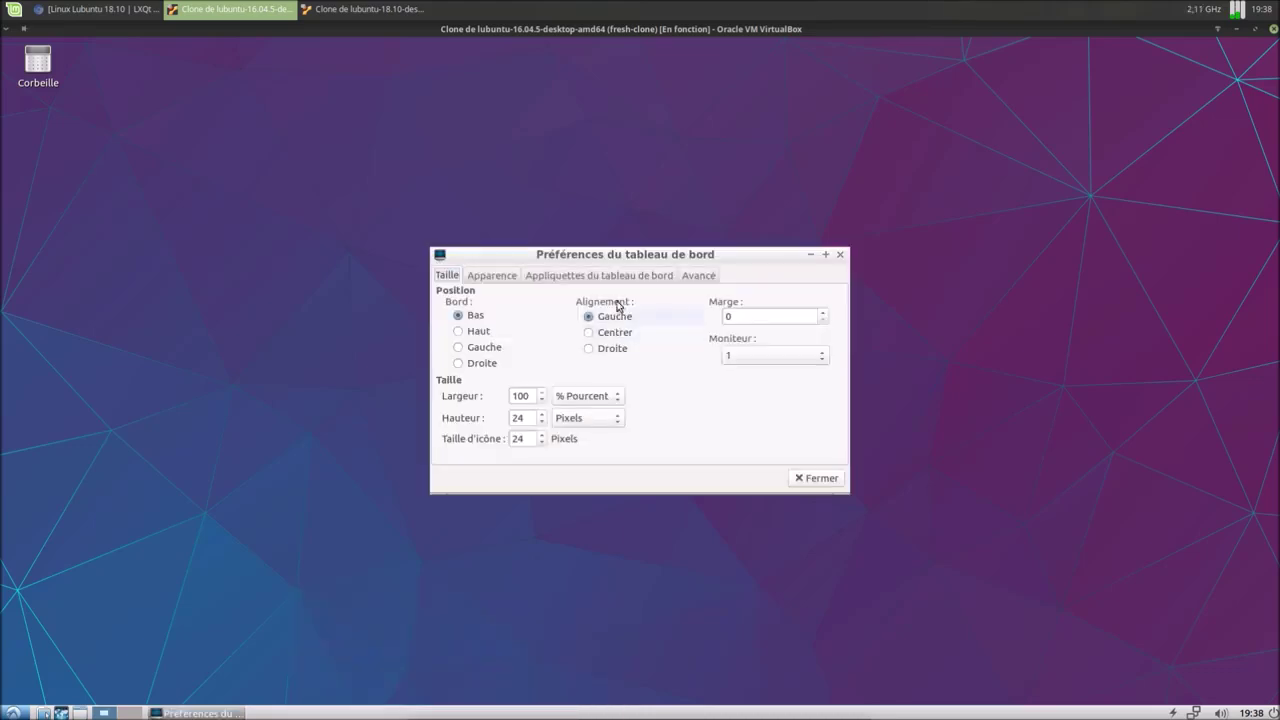
left_click(510, 279)
left_click(575, 281)
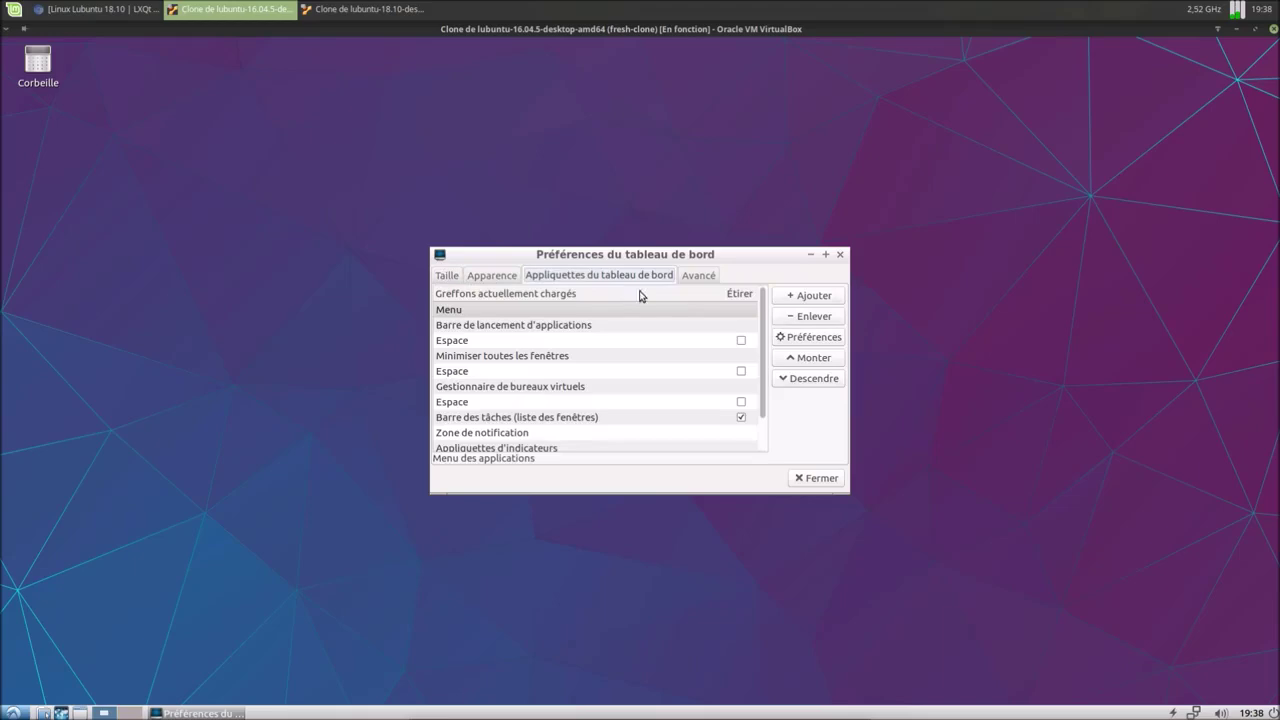
left_click(697, 276)
left_click(816, 478)
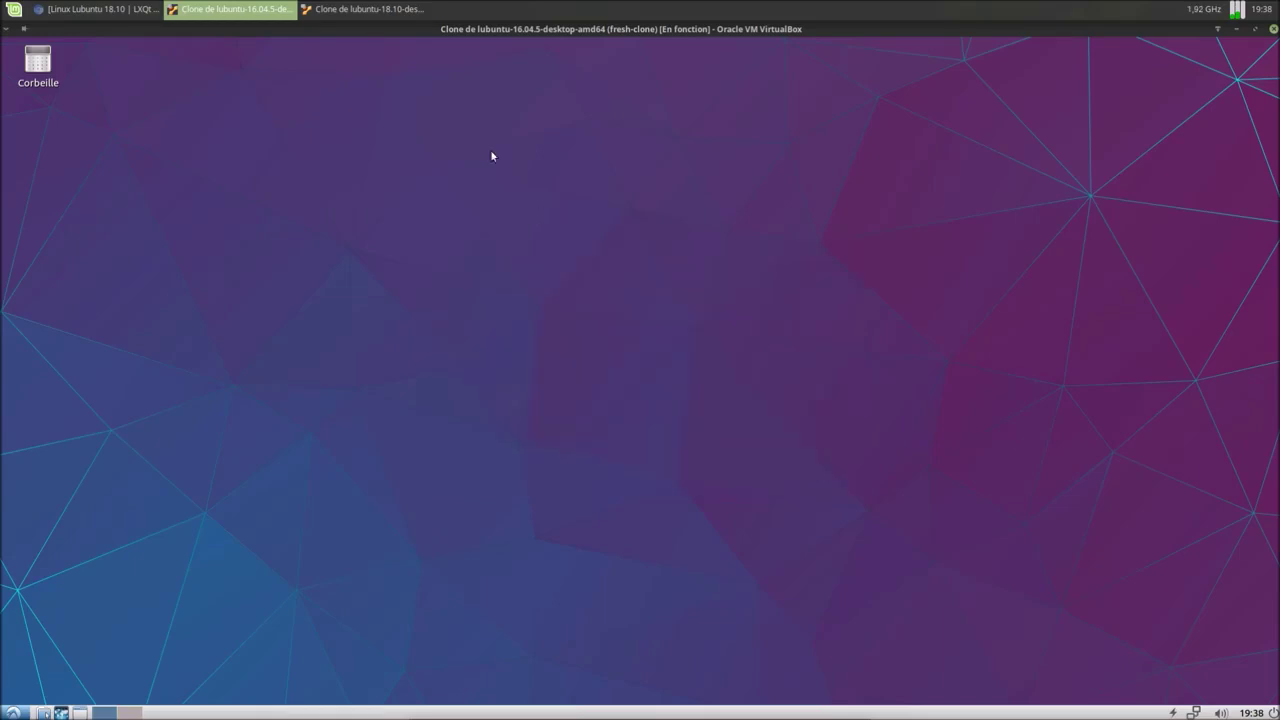
- Switch back to the Lubuntu 18.10 virtual machine and open its panel configuration window
left_click(365, 9)
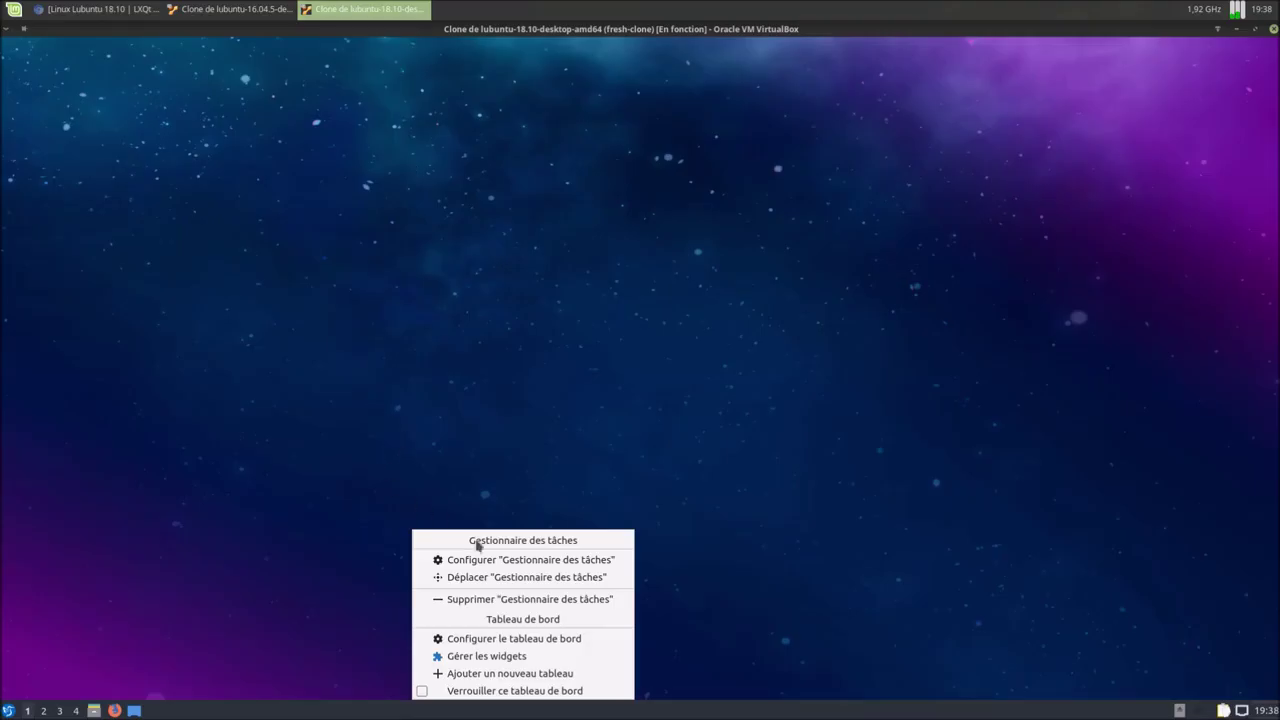
left_click(557, 642)
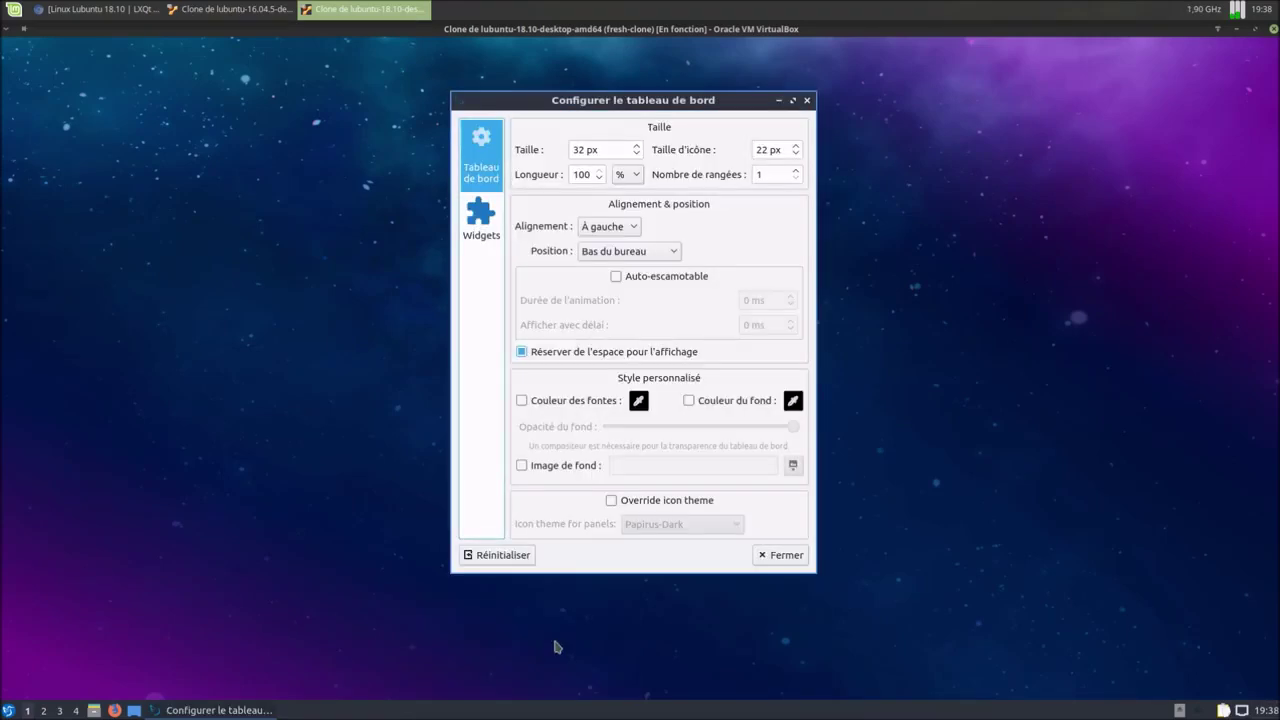
left_click_drag(625, 105, 637, 131)
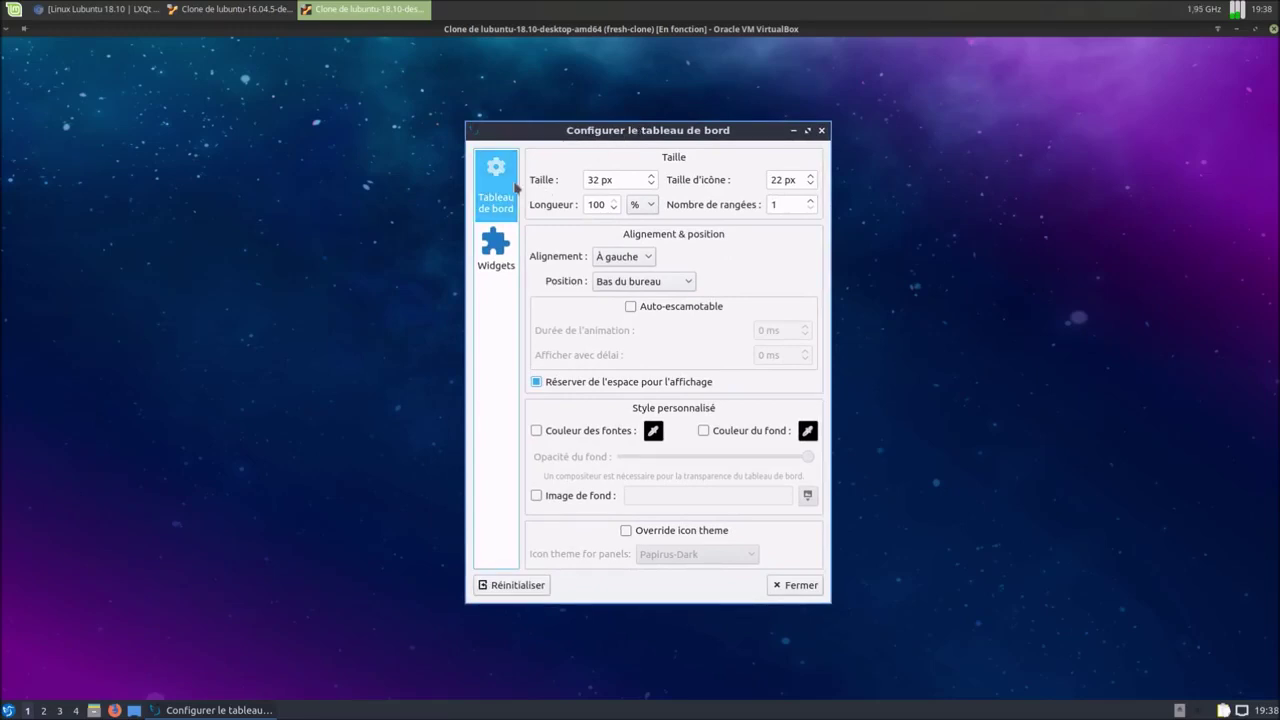
- Try smaller and larger panel sizes between 17 and 64 px, and set the size back to 32 px
scroll(651, 186, "down", 4)
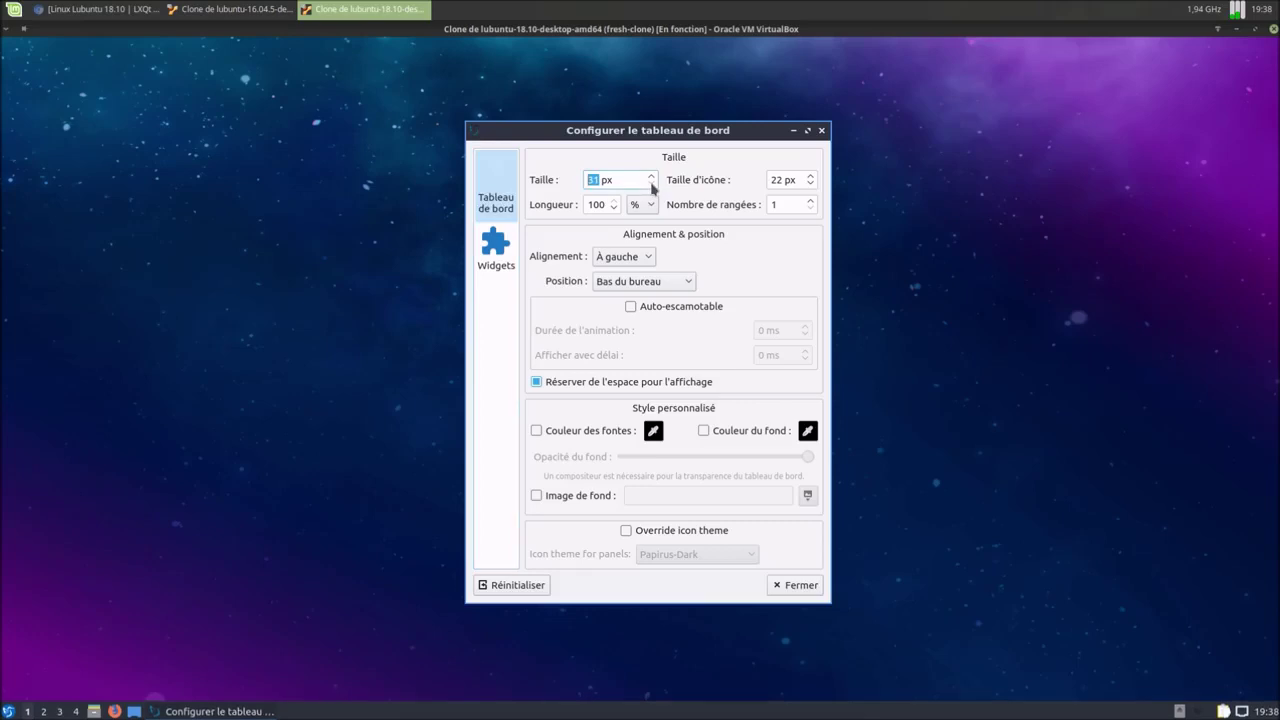
scroll(651, 186, "down", 12)
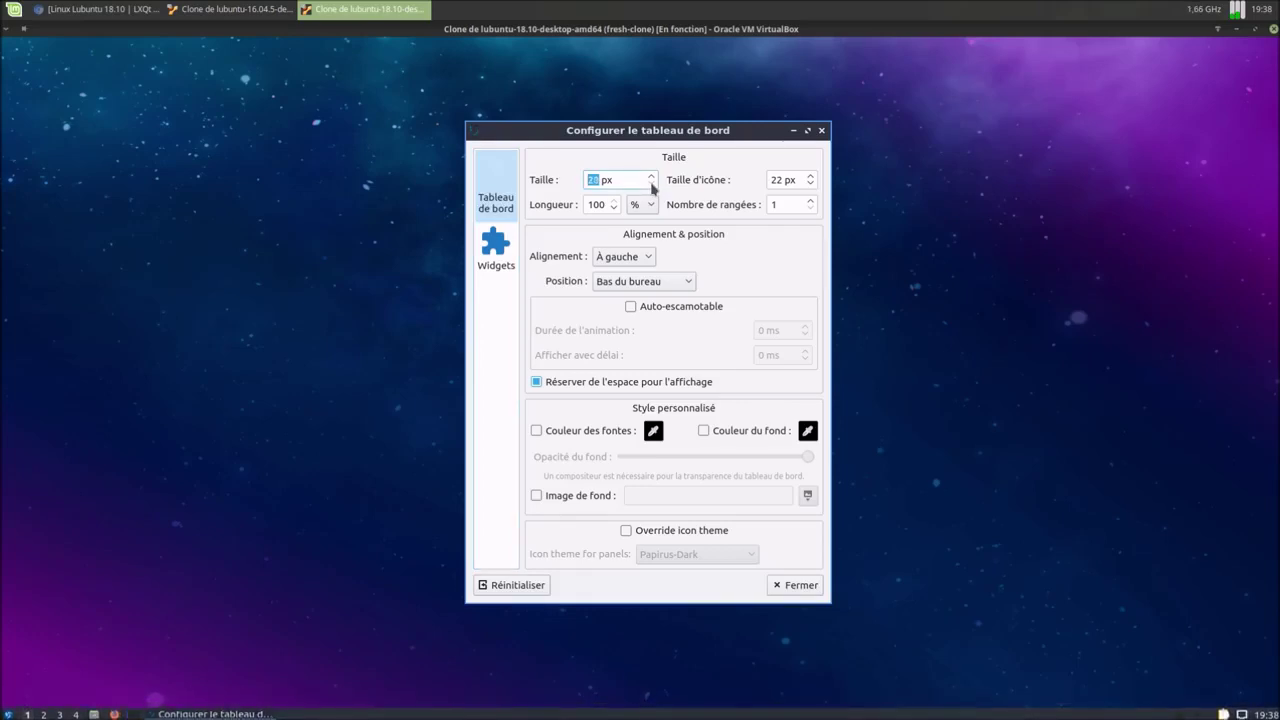
scroll(651, 181, "up", 9)
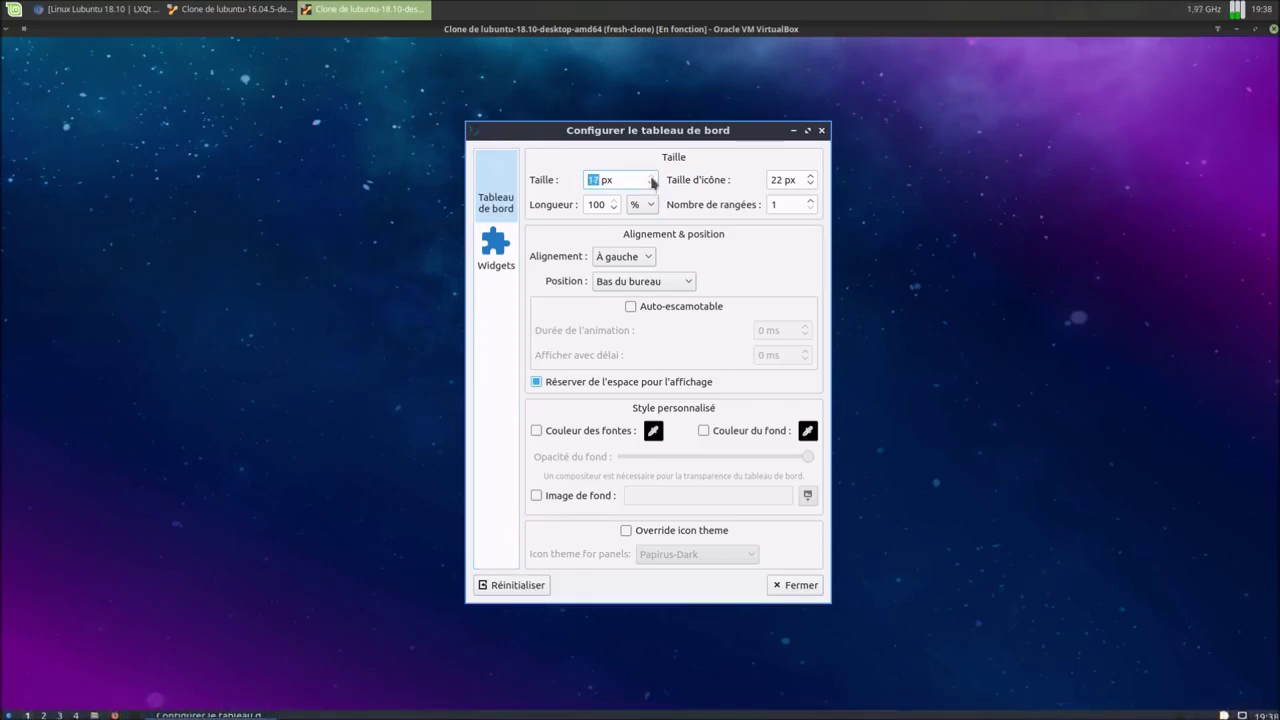
scroll(652, 182, "up", 5)
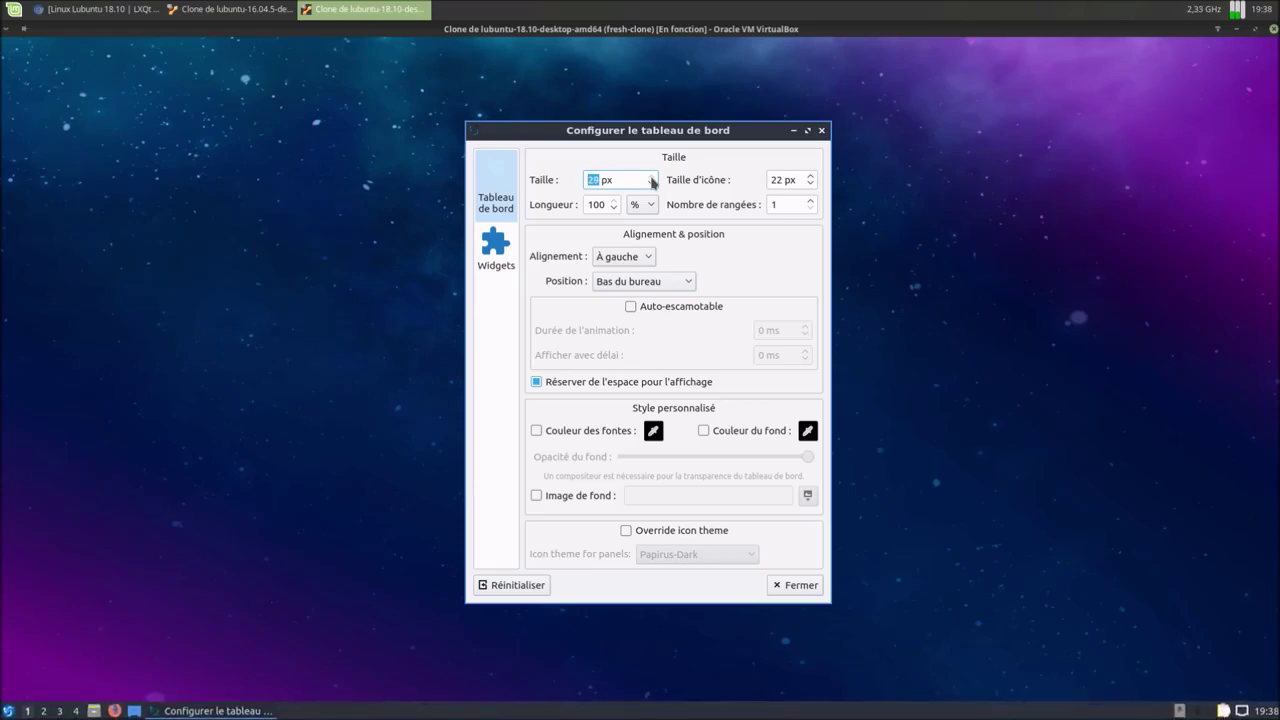
scroll(652, 182, "up", 4)
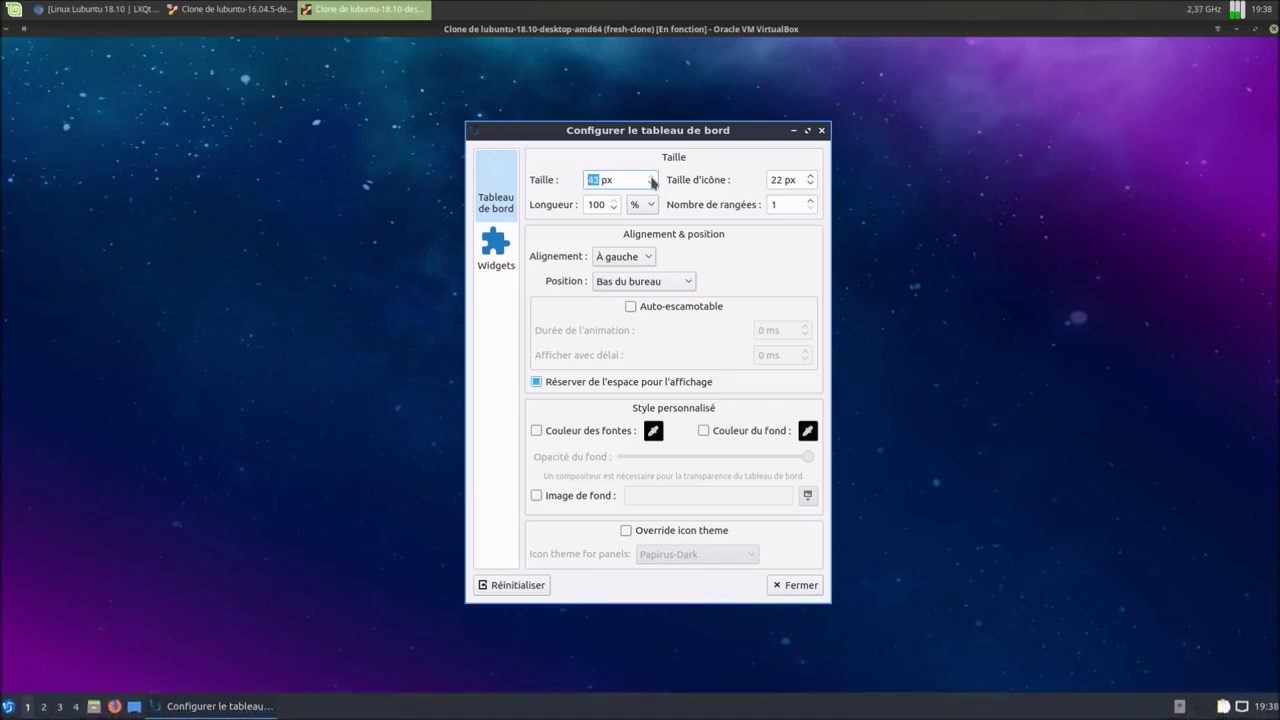
scroll(652, 181, "up", 4)
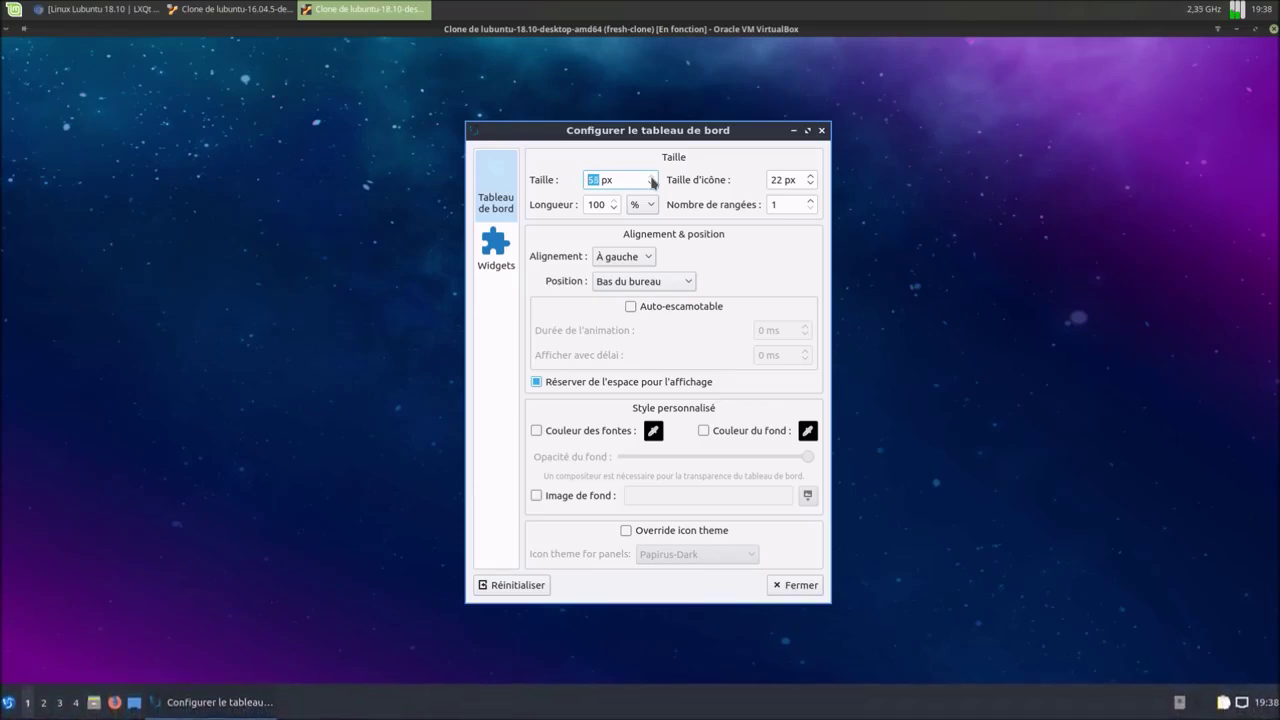
left_click(651, 177)
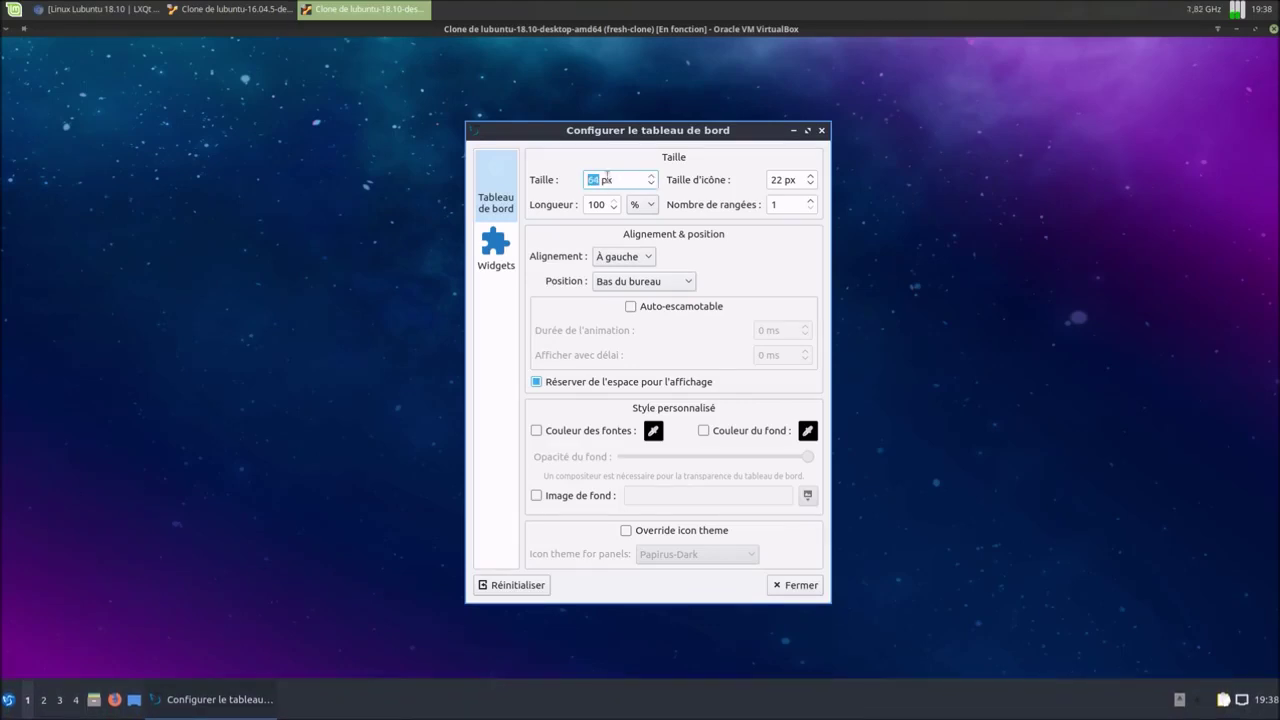
type("32")
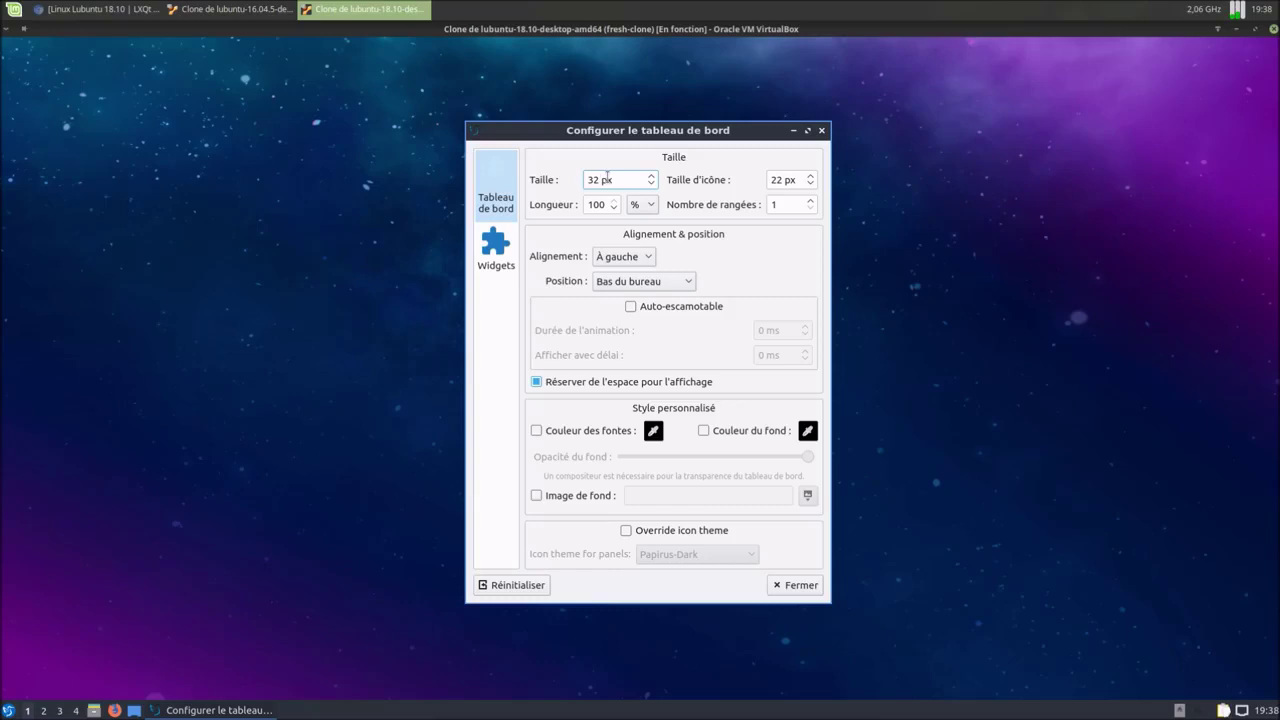
- Set the panel size to 64 px and the icon size to 54 px
double_click(594, 179)
type("64")
double_click(780, 180)
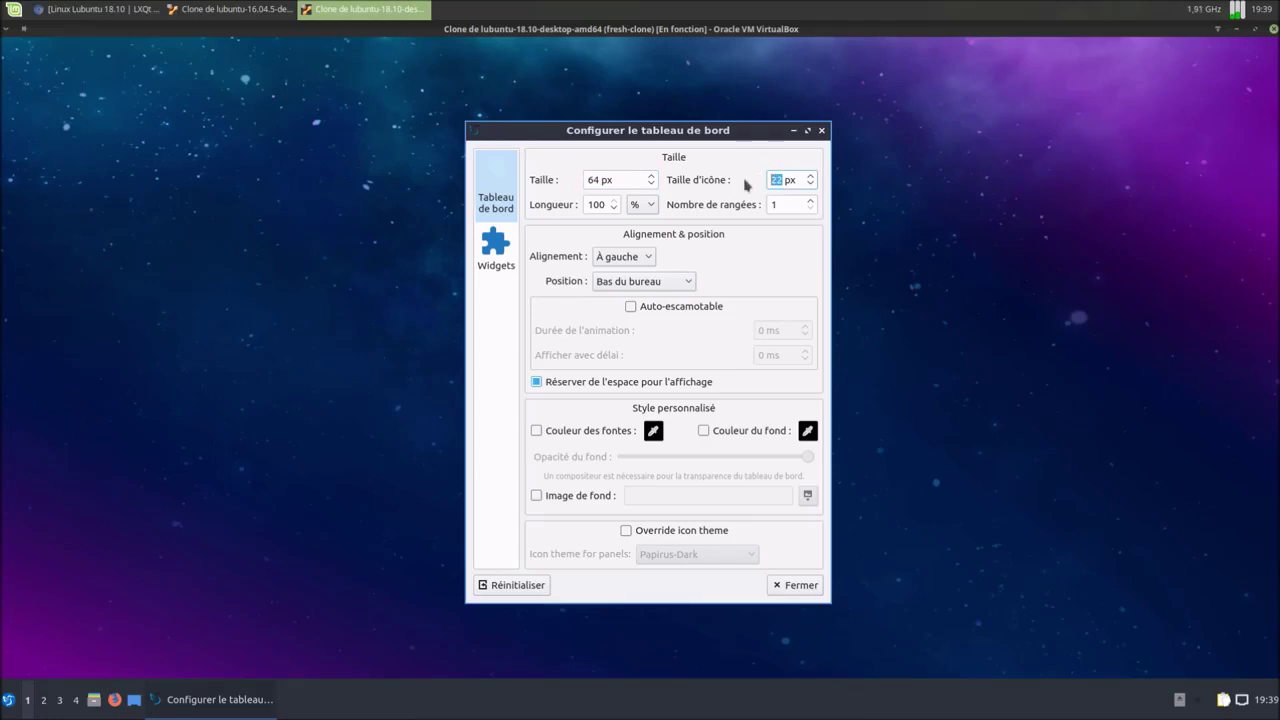
type("54")
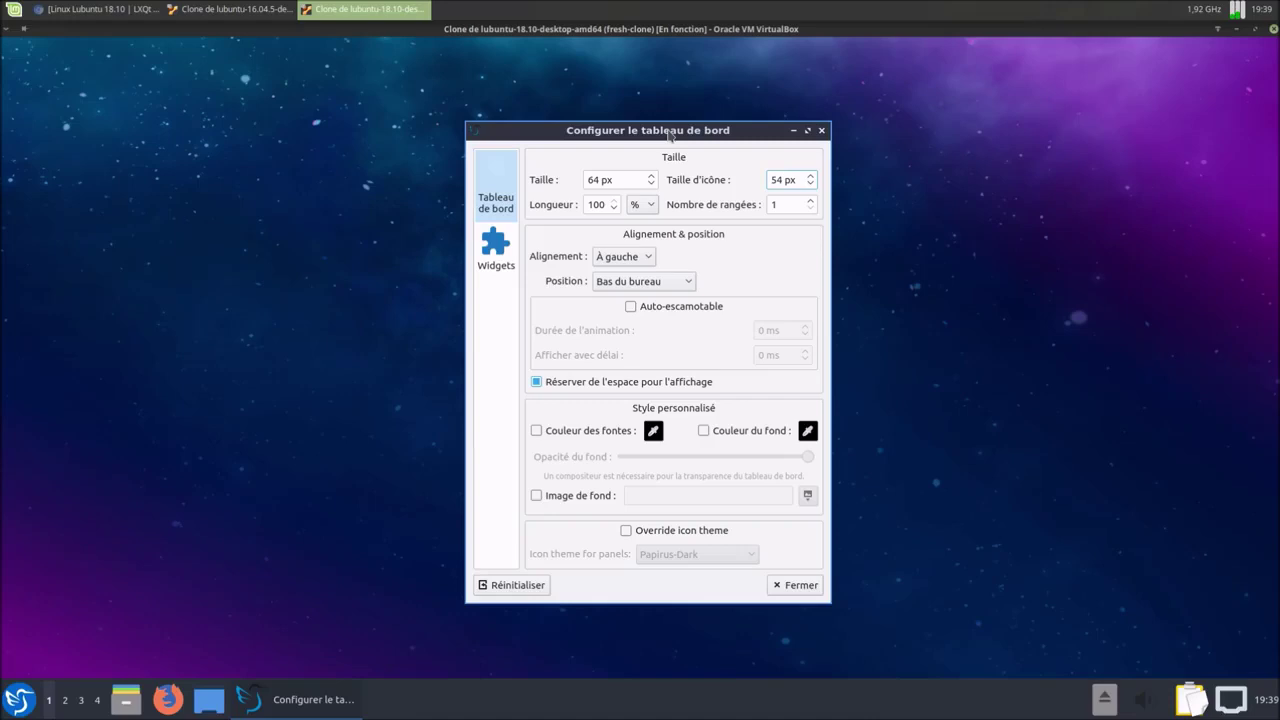
- Restore the panel's icon size to 22 px and its size to 32 px
left_click_drag(783, 180, 764, 178)
type("22")
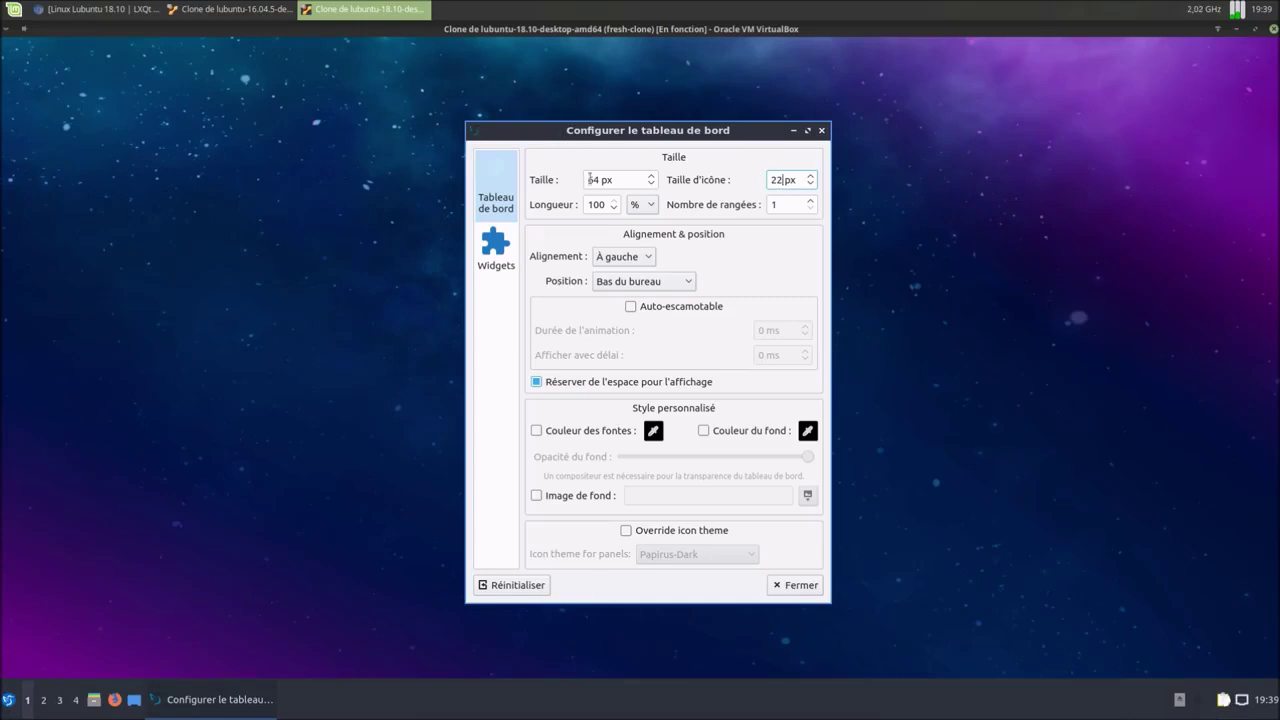
double_click(597, 180)
type("32")
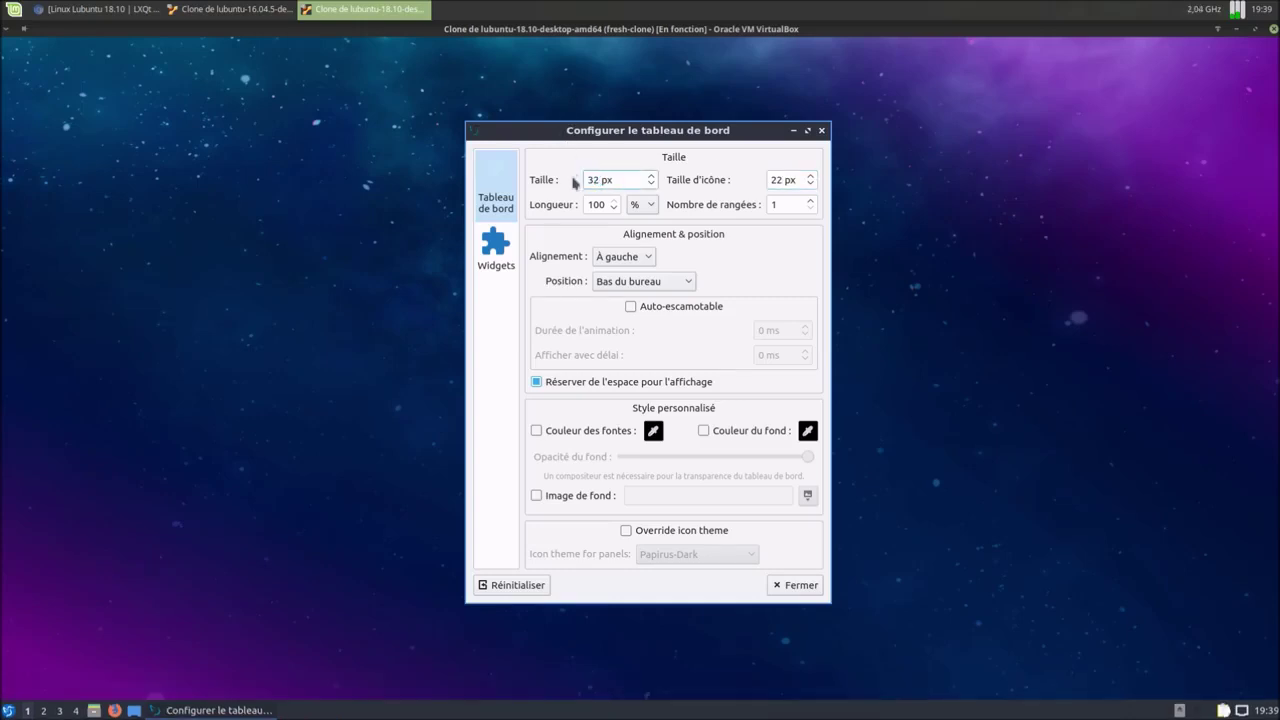
- Reduce the panel length to 77 %
left_click(615, 209)
left_click(615, 209)
left_click(615, 209)
left_click(615, 209)
left_click(615, 209)
left_click(615, 209)
left_click(615, 209)
left_click(615, 209)
left_click(615, 209)
left_click(615, 209)
left_click(615, 209)
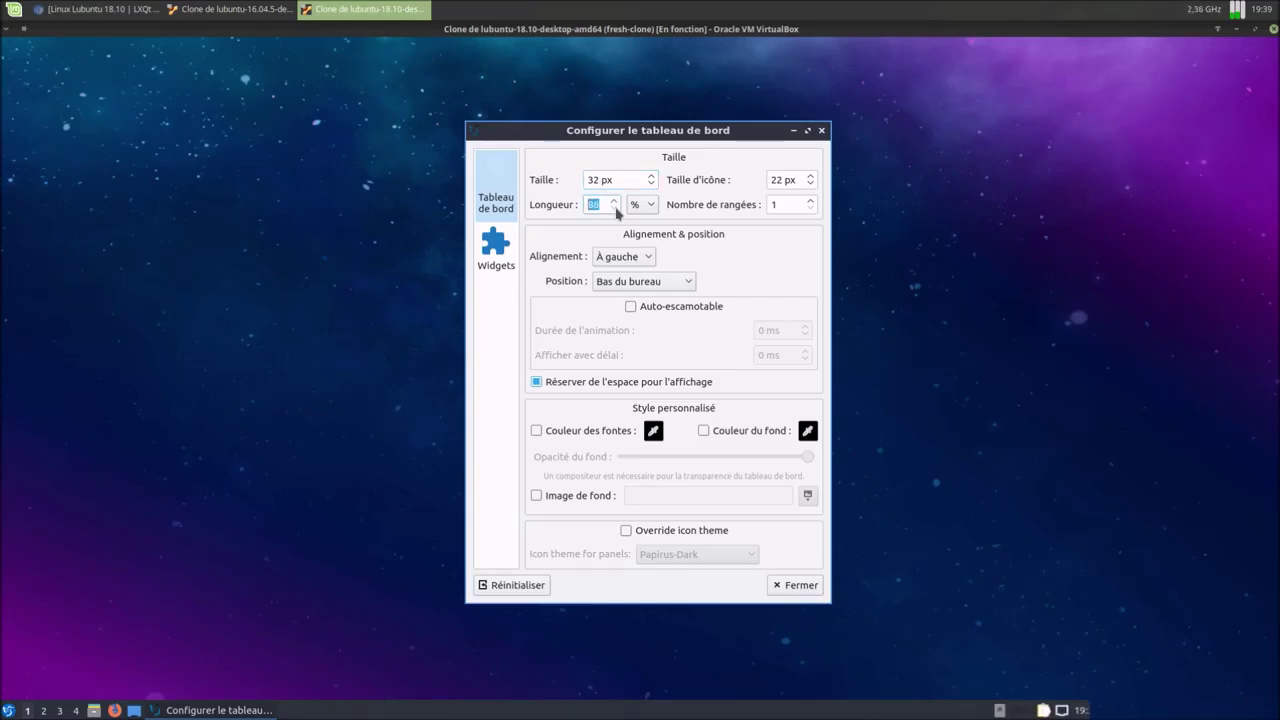
left_click(615, 209)
left_click(615, 209)
left_click(615, 209)
left_click(615, 209)
left_click(615, 209)
left_click(615, 209)
left_click(615, 209)
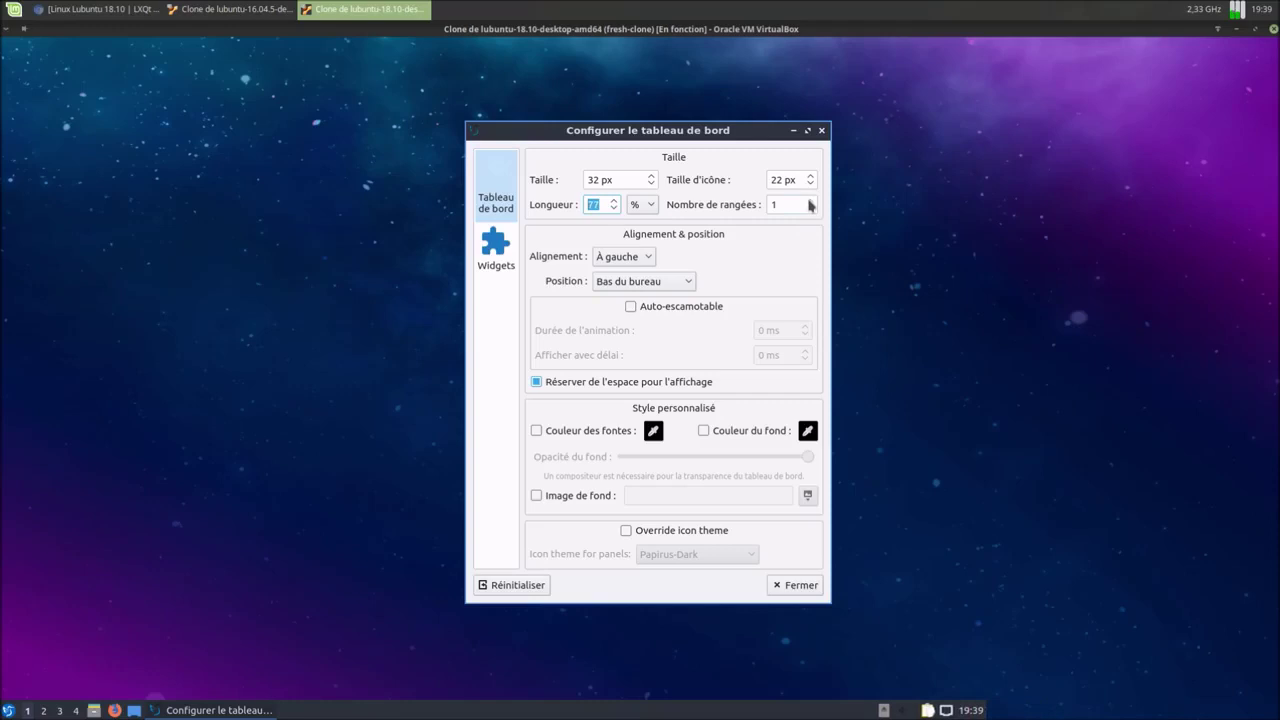
- Try an additional panel row, return to 1 row, and raise the panel length back to 100 %
left_click(810, 200)
left_click(810, 209)
left_click(614, 200)
left_click(614, 200)
left_click(614, 200)
left_click(614, 200)
left_click(614, 200)
left_click(614, 200)
left_click(614, 200)
left_click(614, 200)
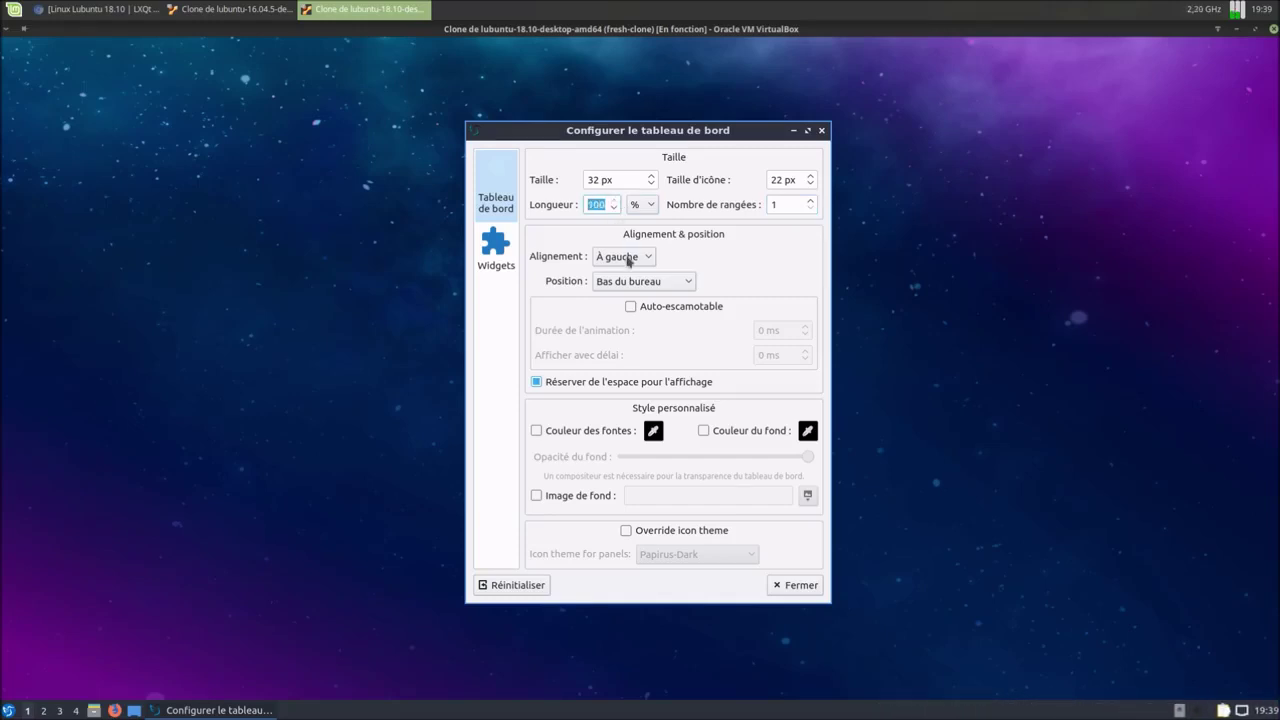
- Reduce the panel length to 50 %
left_click(614, 208)
left_click(614, 208)
left_click(614, 208)
left_click(614, 208)
left_click(615, 209)
left_click(615, 209)
left_click(616, 210)
left_click(615, 209)
left_click(615, 209)
left_click(615, 209)
left_click(615, 209)
left_click(615, 209)
left_click(615, 209)
left_click(615, 209)
left_click(615, 209)
left_click(615, 209)
left_click(615, 209)
left_click(615, 209)
left_click(615, 209)
left_click(615, 209)
left_click(615, 209)
left_click(615, 209)
left_click(615, 209)
left_click(615, 209)
left_click(615, 209)
left_click(615, 209)
left_click(615, 209)
left_click(615, 209)
left_click(615, 209)
left_click(615, 209)
left_click(615, 209)
left_click(615, 209)
left_click(615, 209)
left_click(615, 209)
left_click(615, 209)
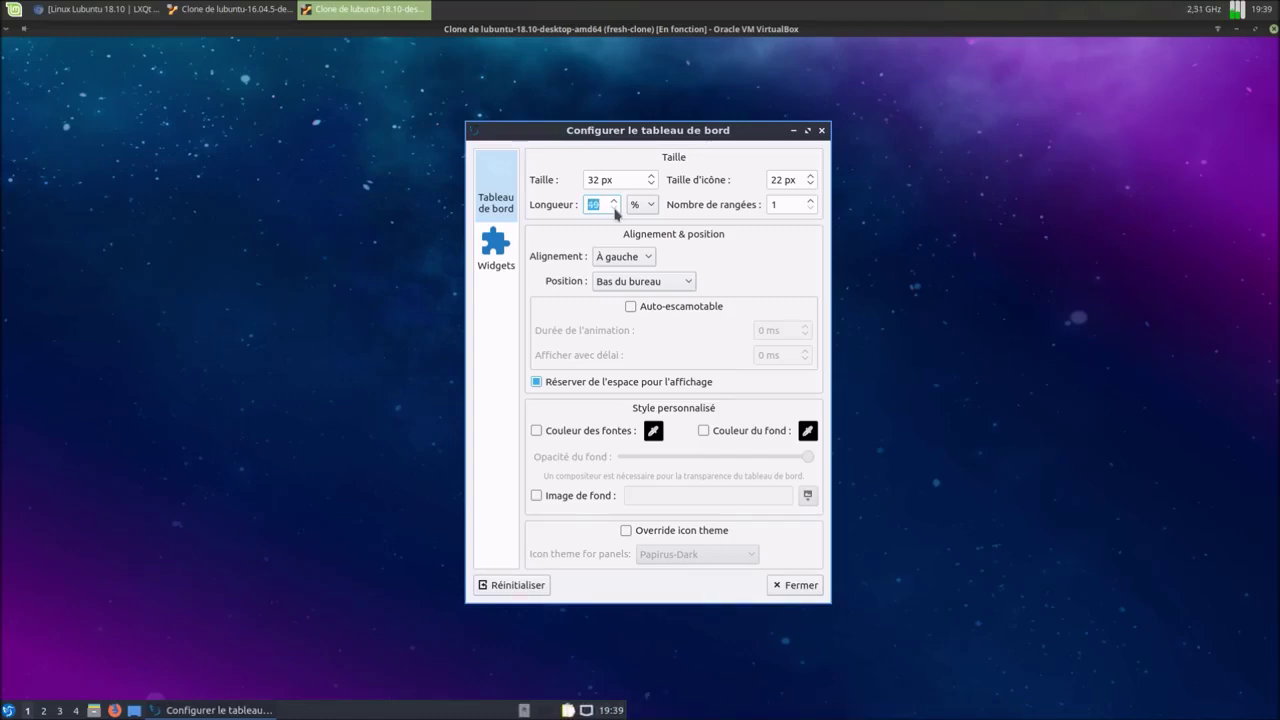
left_click(615, 201)
- Try the panel's alignment options, leave the alignment on Centré, and set the panel length to 100 %
left_click(617, 262)
left_click(619, 291)
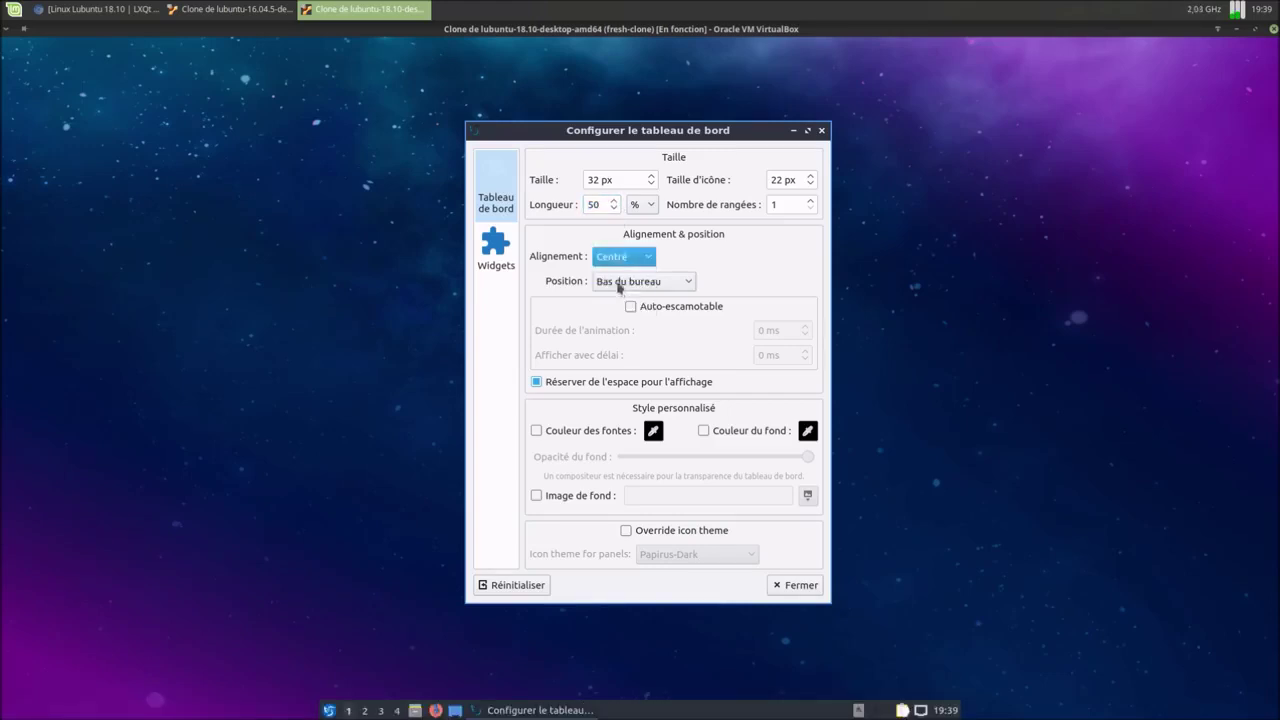
left_click(621, 262)
left_click(614, 306)
left_click(628, 262)
left_click(627, 290)
left_click_drag(594, 204, 583, 203)
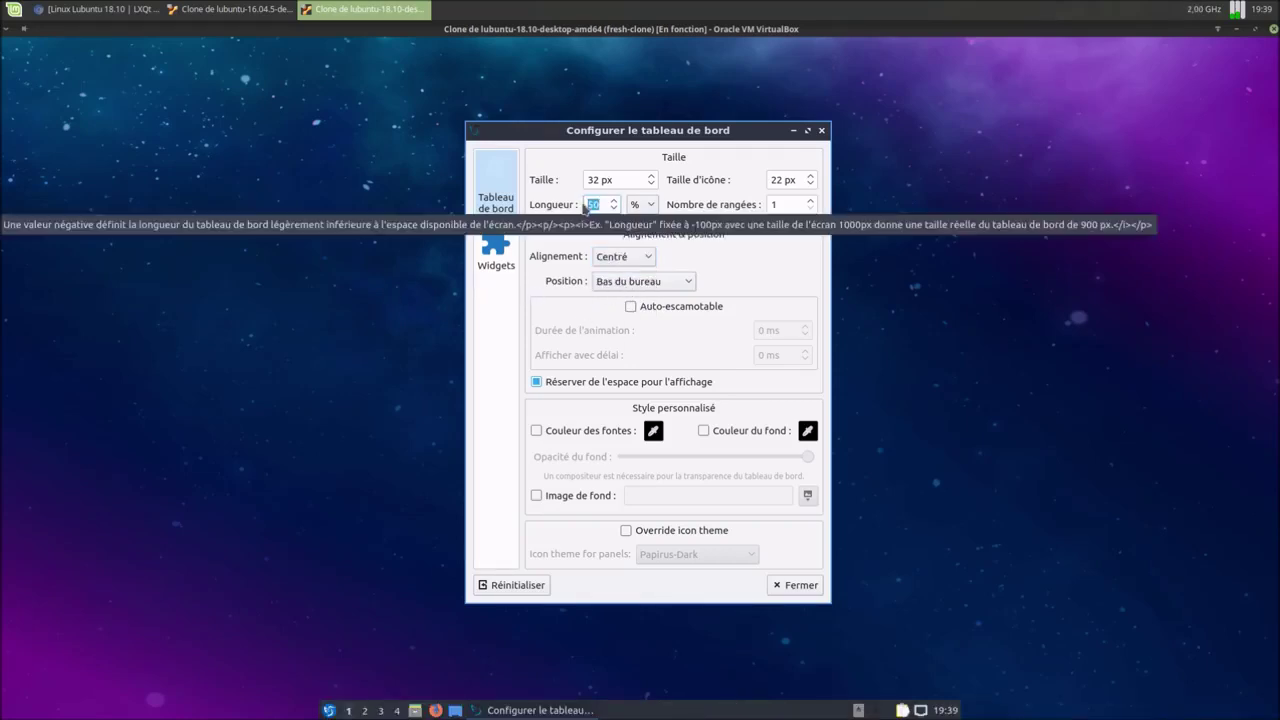
type("100")
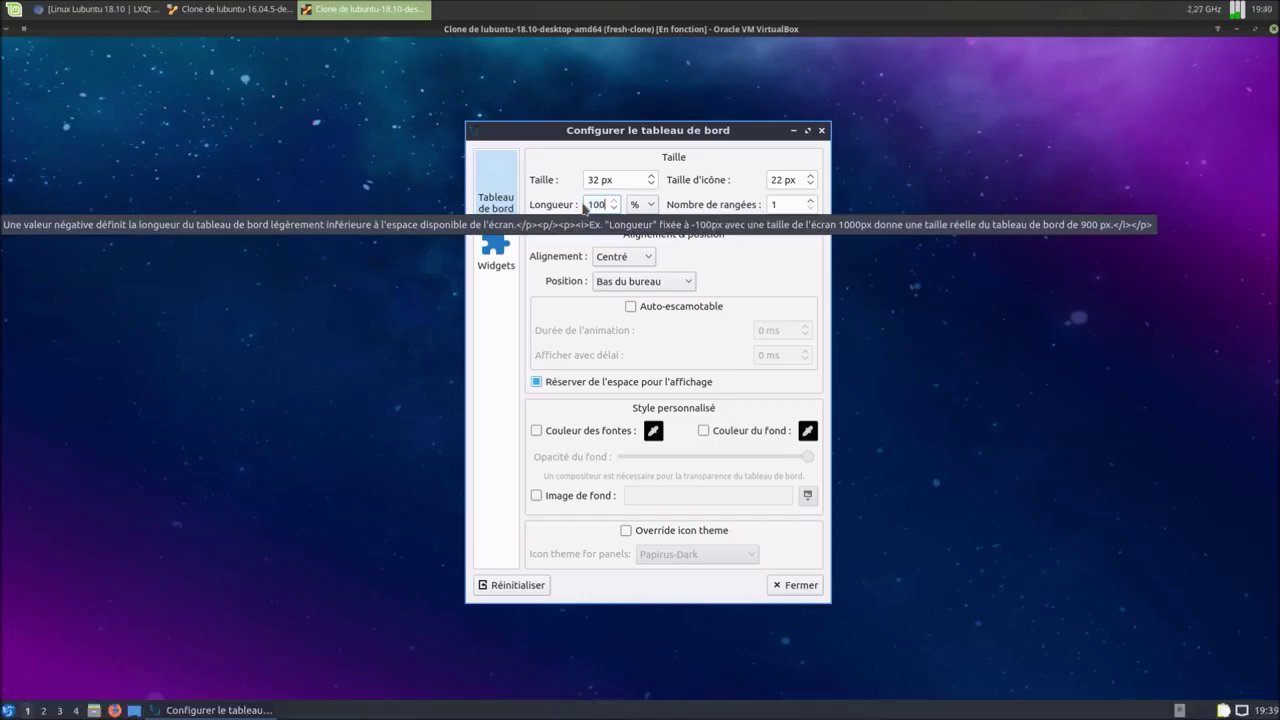
- Try the À gauche alignment for the panel and set the alignment back to Centré
left_click(625, 260)
left_click(620, 275)
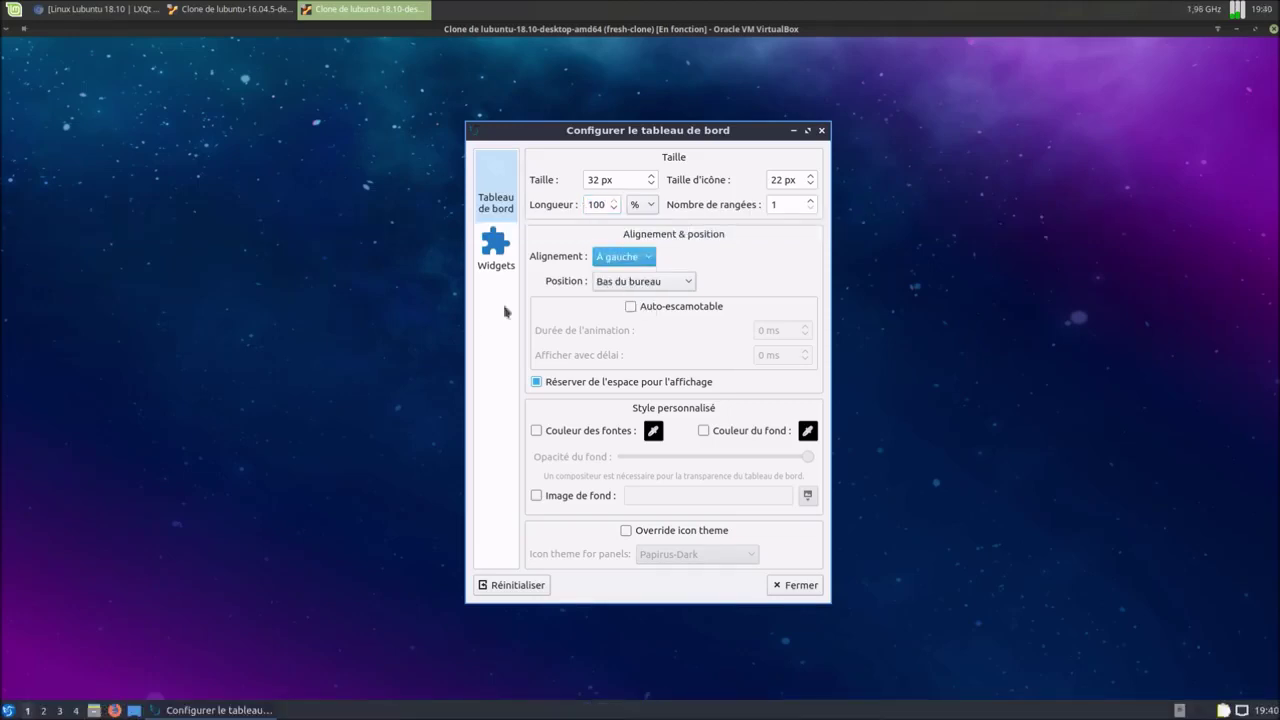
left_click(601, 262)
left_click(620, 290)
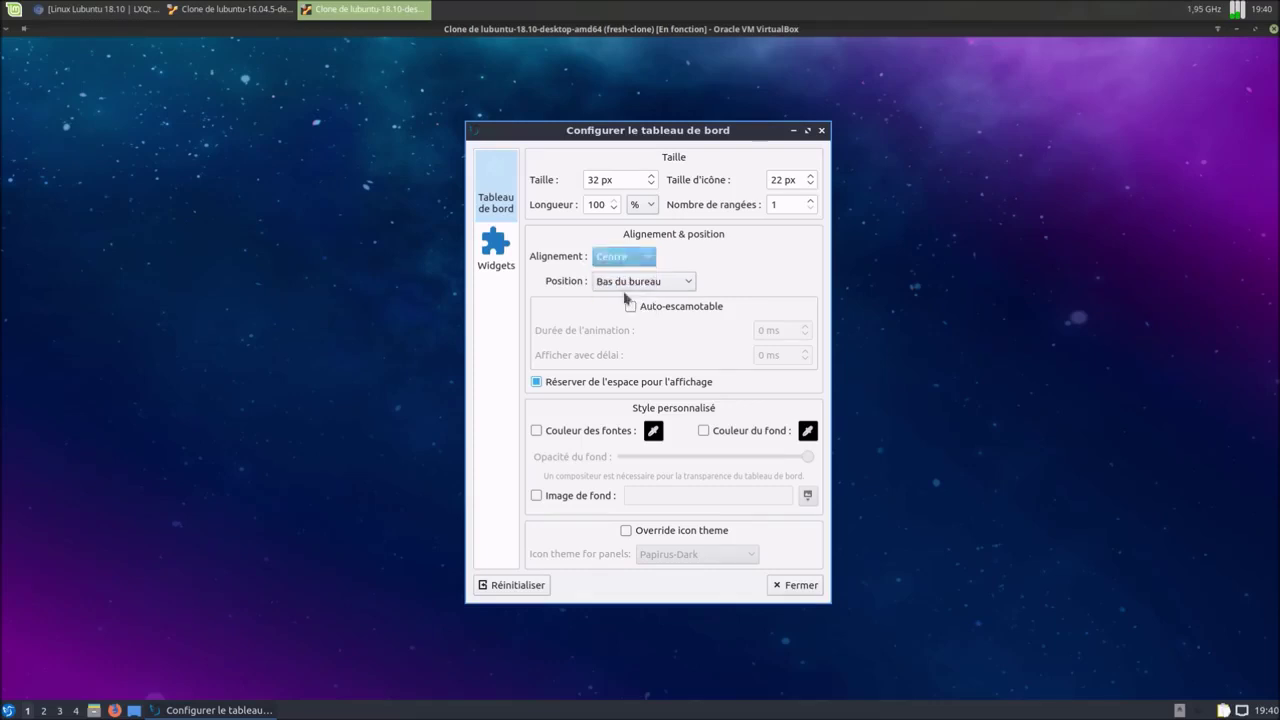
- Try a custom font colour for the panel, picking a red hue with saturation 220
left_click(585, 435)
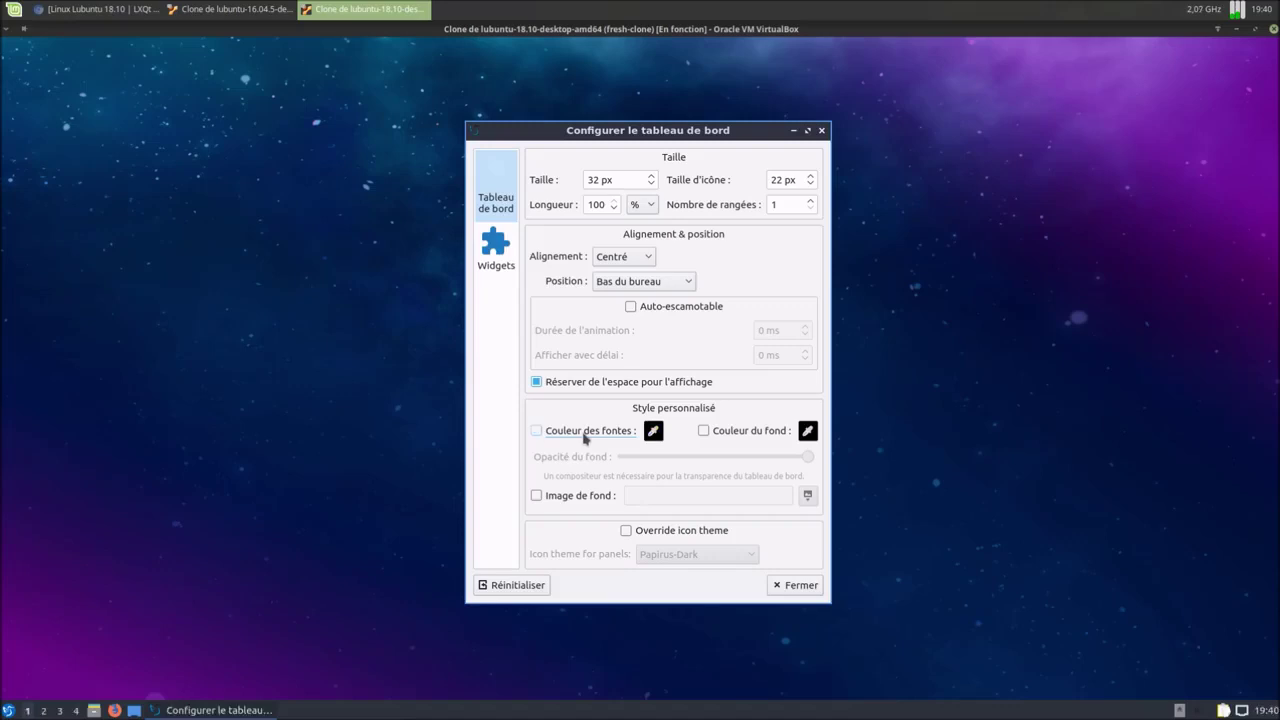
left_click(653, 431)
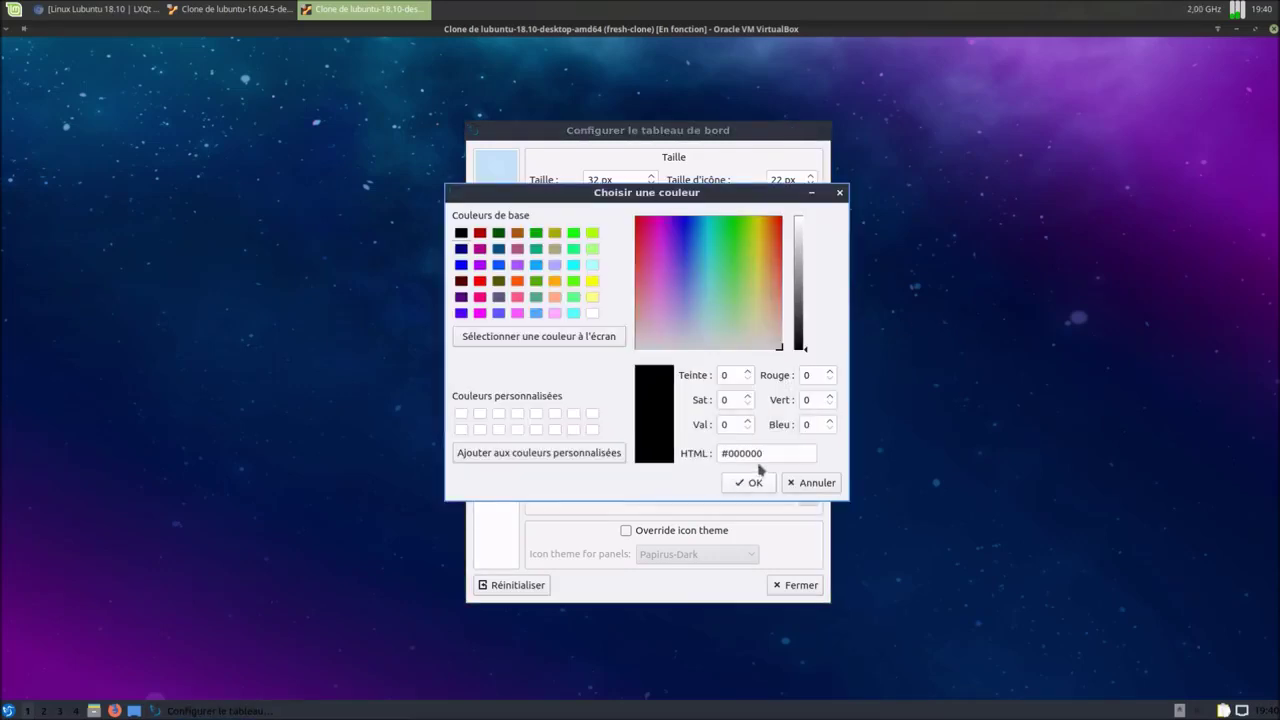
left_click_drag(764, 286, 779, 235)
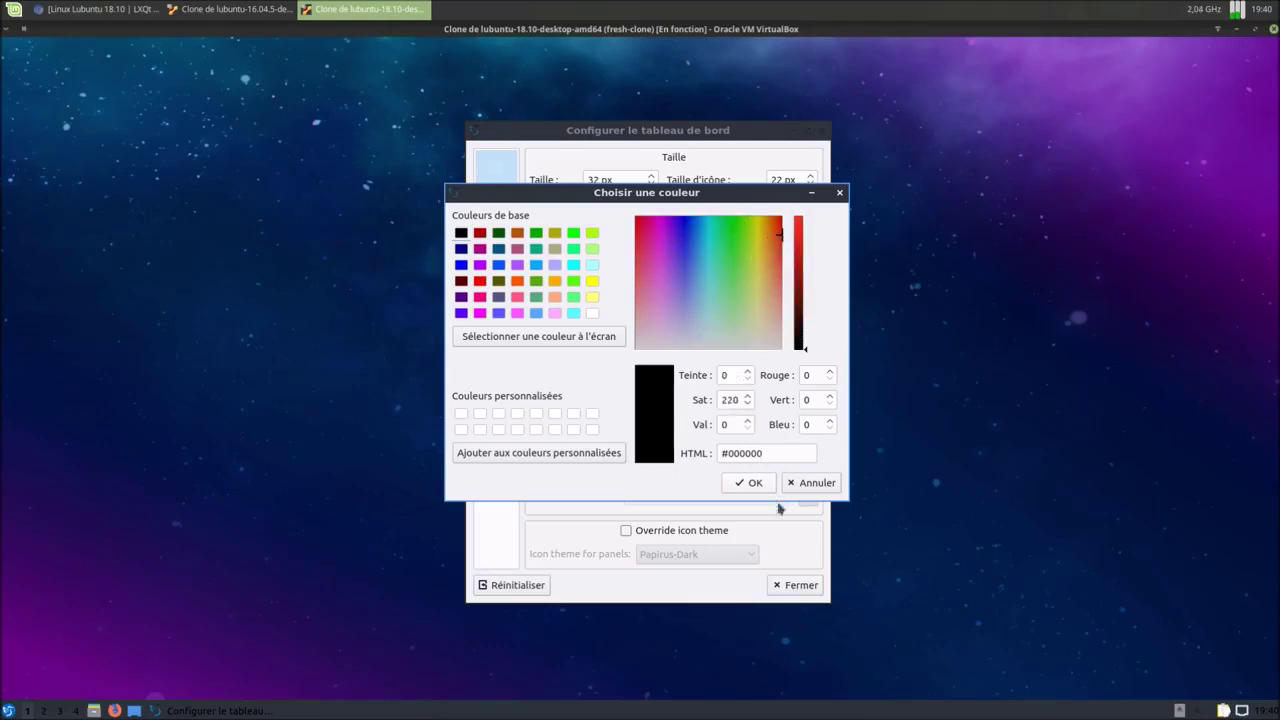
left_click(750, 484)
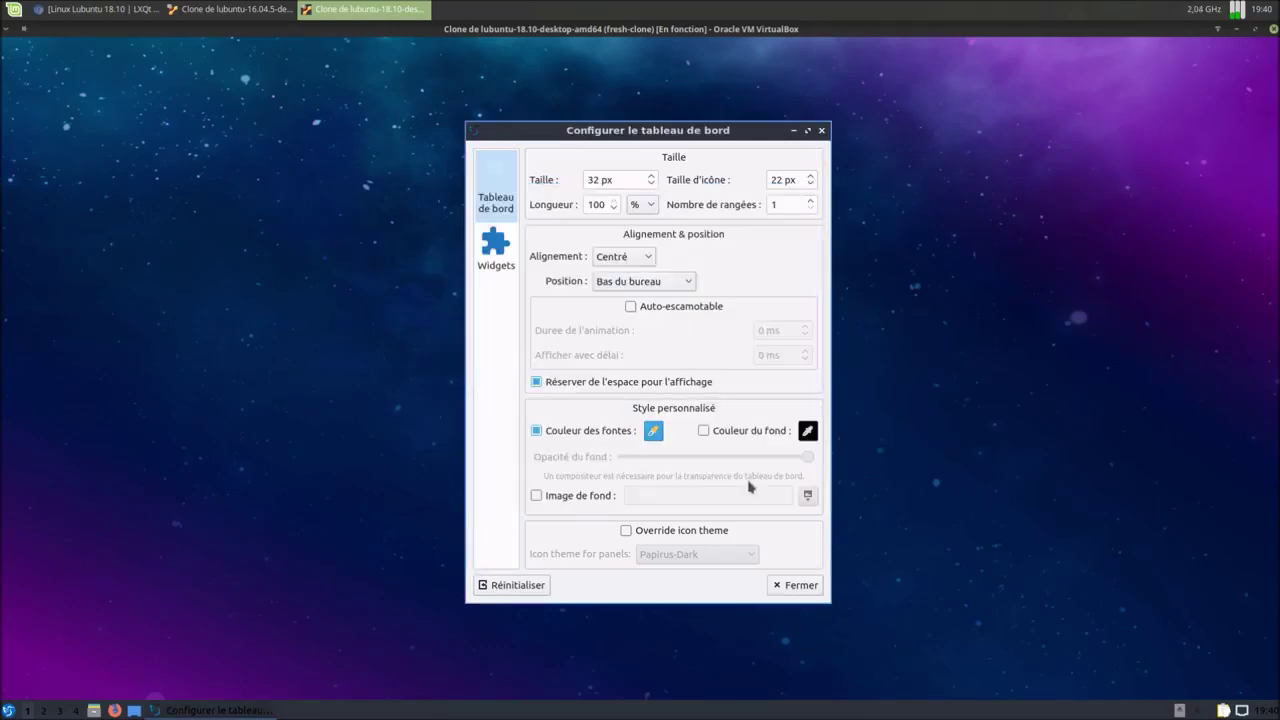
- Try a custom background colour for the panel, picking a green with hue 129 and saturation 189
left_click(716, 431)
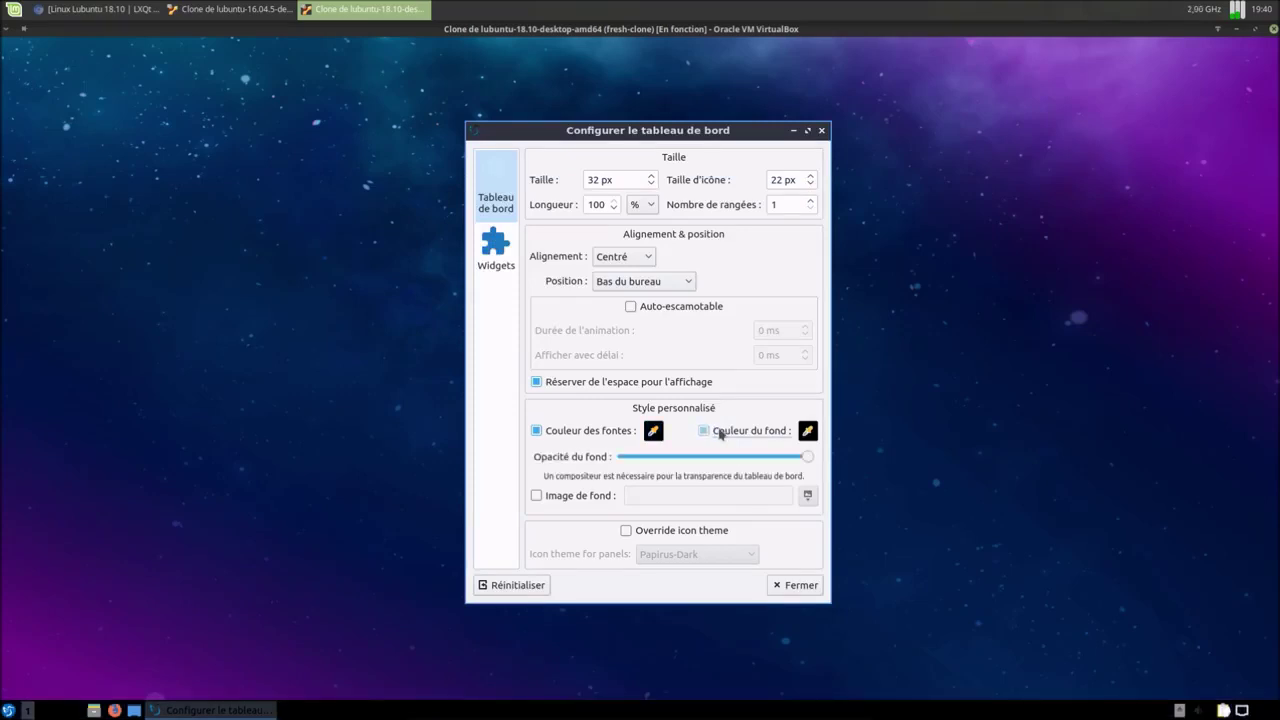
left_click(808, 431)
left_click(758, 331)
left_click_drag(758, 331, 729, 250)
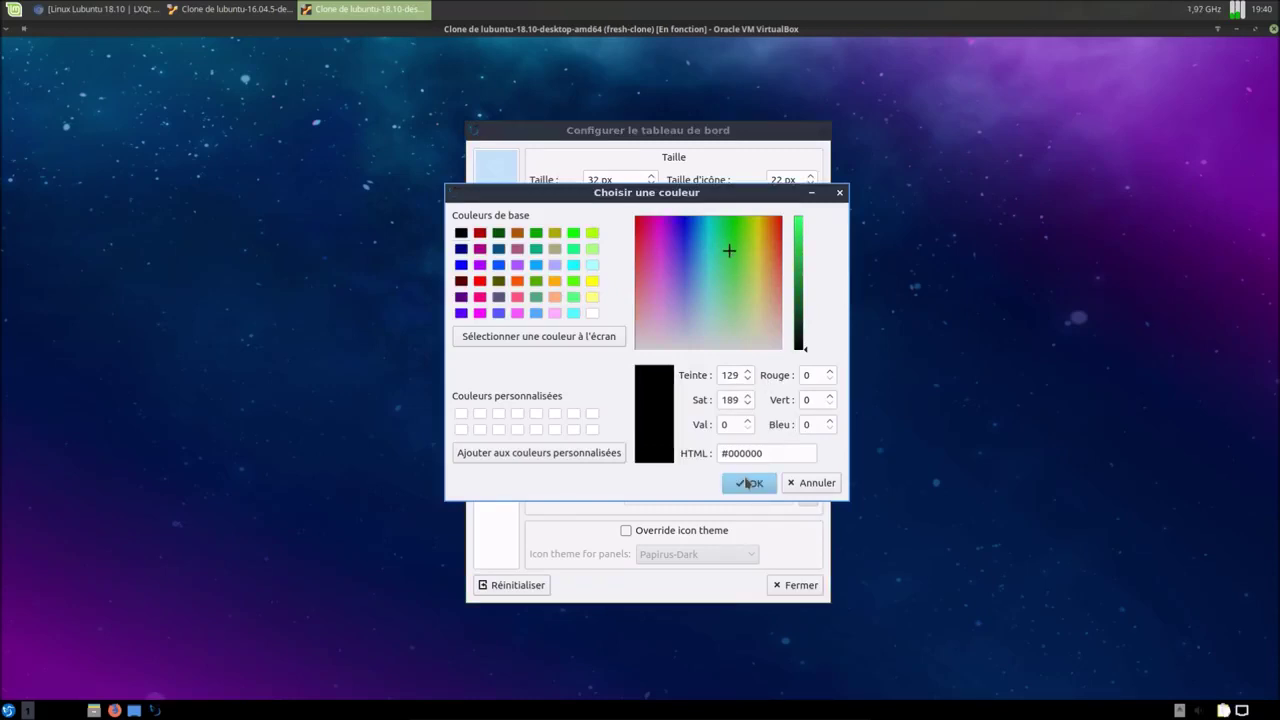
left_click(749, 483)
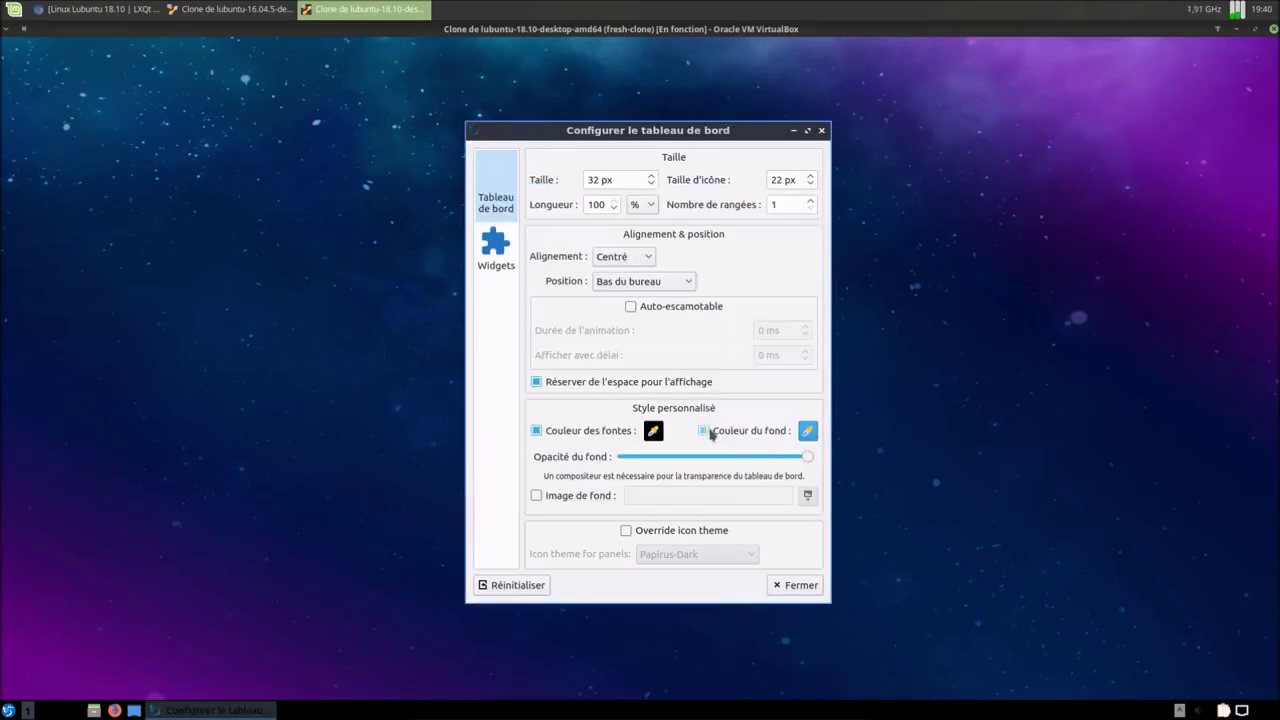
- Try lowering the panel background's opacity, and disable both the custom background colour and the custom font colour
left_click_drag(808, 461, 549, 466)
left_click(703, 430)
left_click(599, 429)
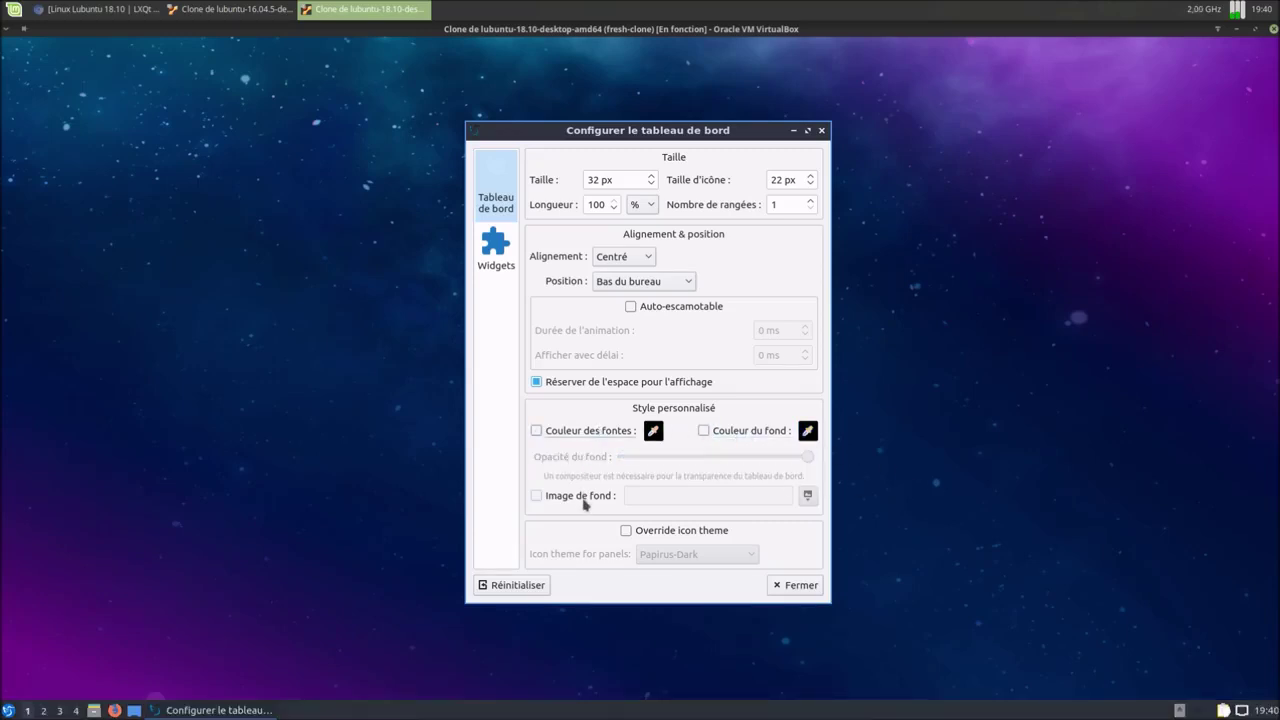
- Open the settings of the Menu d'application widget and move them beside the panel configuration window
left_click(489, 252)
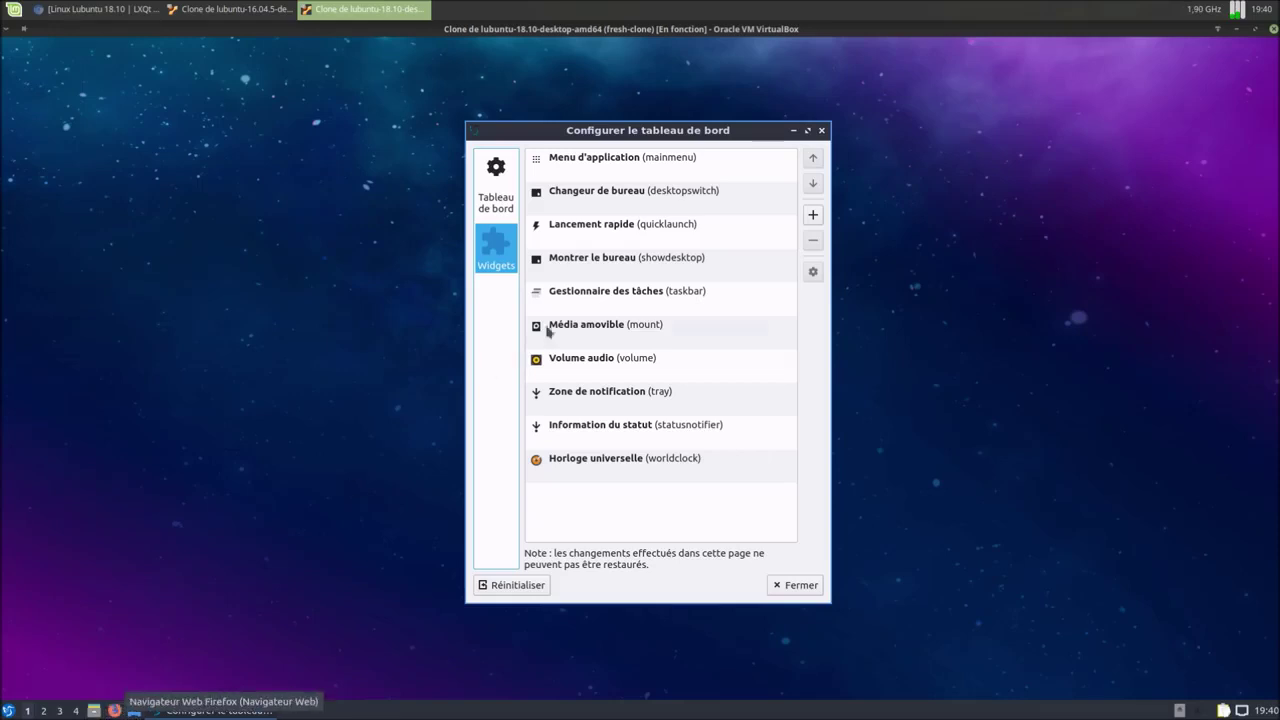
left_click(598, 164)
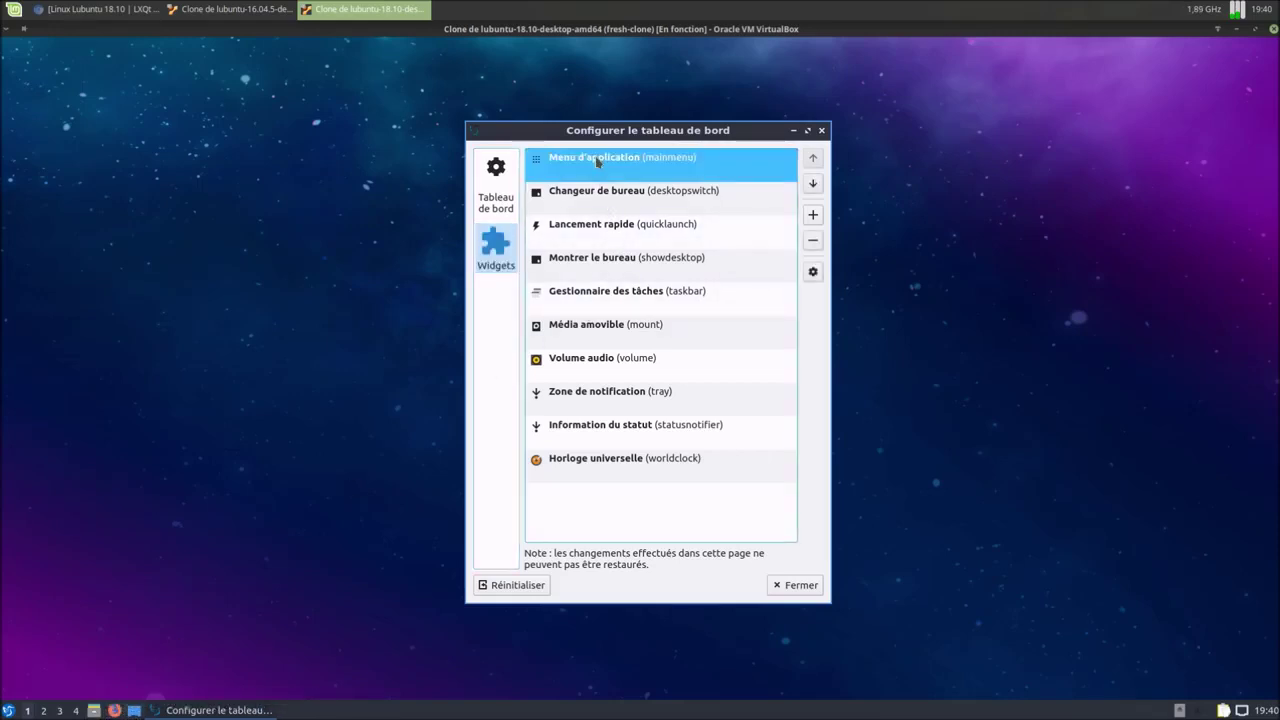
left_click(813, 271)
left_click_drag(621, 151, 221, 182)
- Try the main menu's custom icon and button text options, leaving both disabled
left_click(75, 233)
left_click(75, 233)
left_click(95, 258)
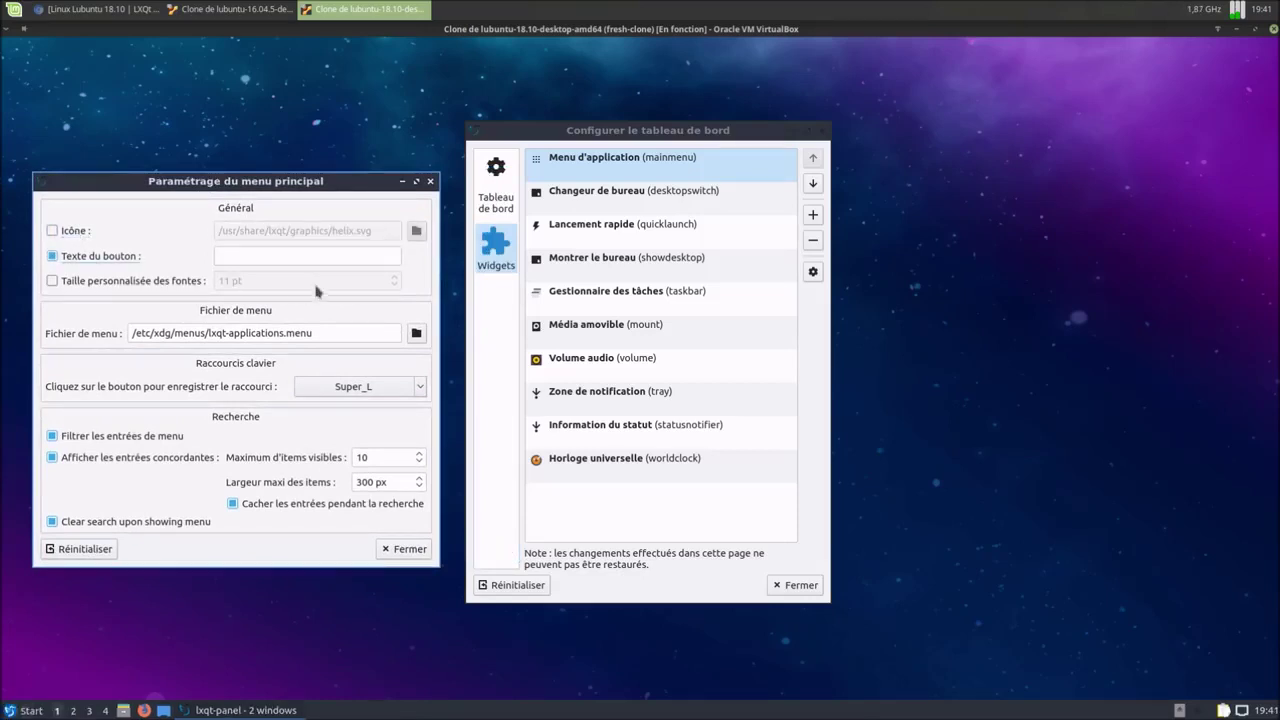
left_click(100, 257)
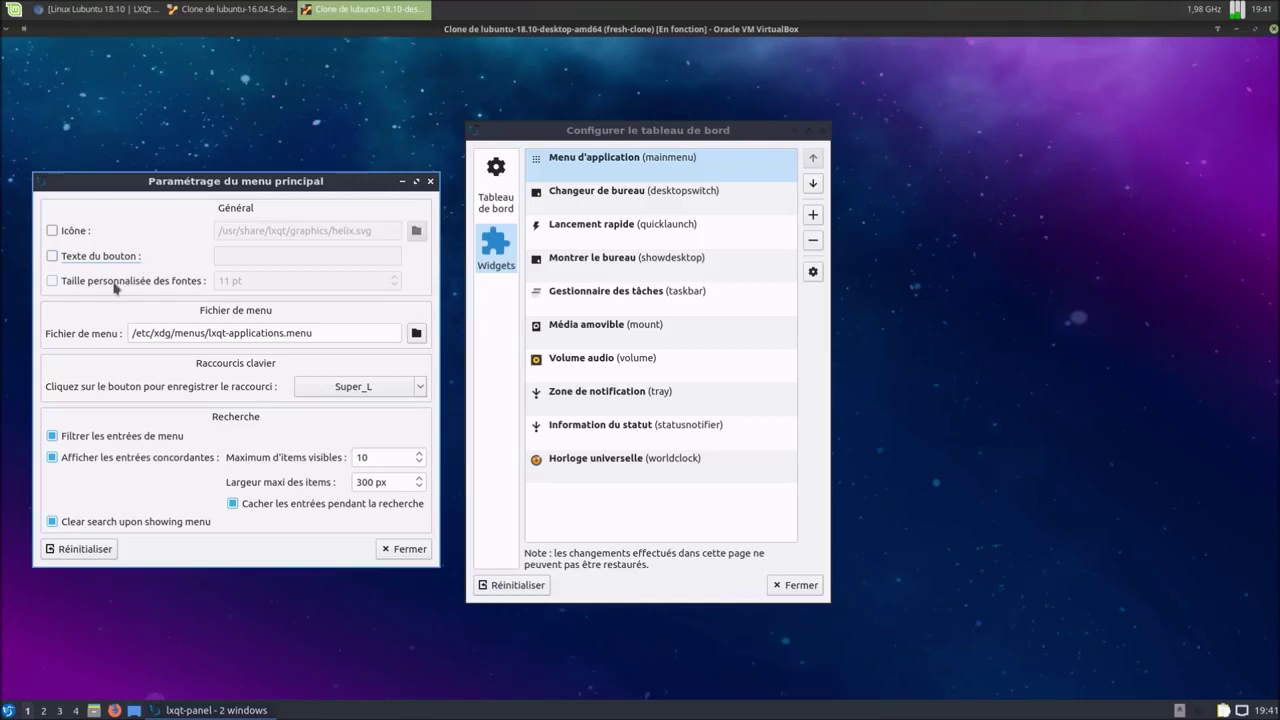
- Try a custom main menu font size of 22 pt, check the menu, and disable the custom size before closing the menu settings
left_click(115, 287)
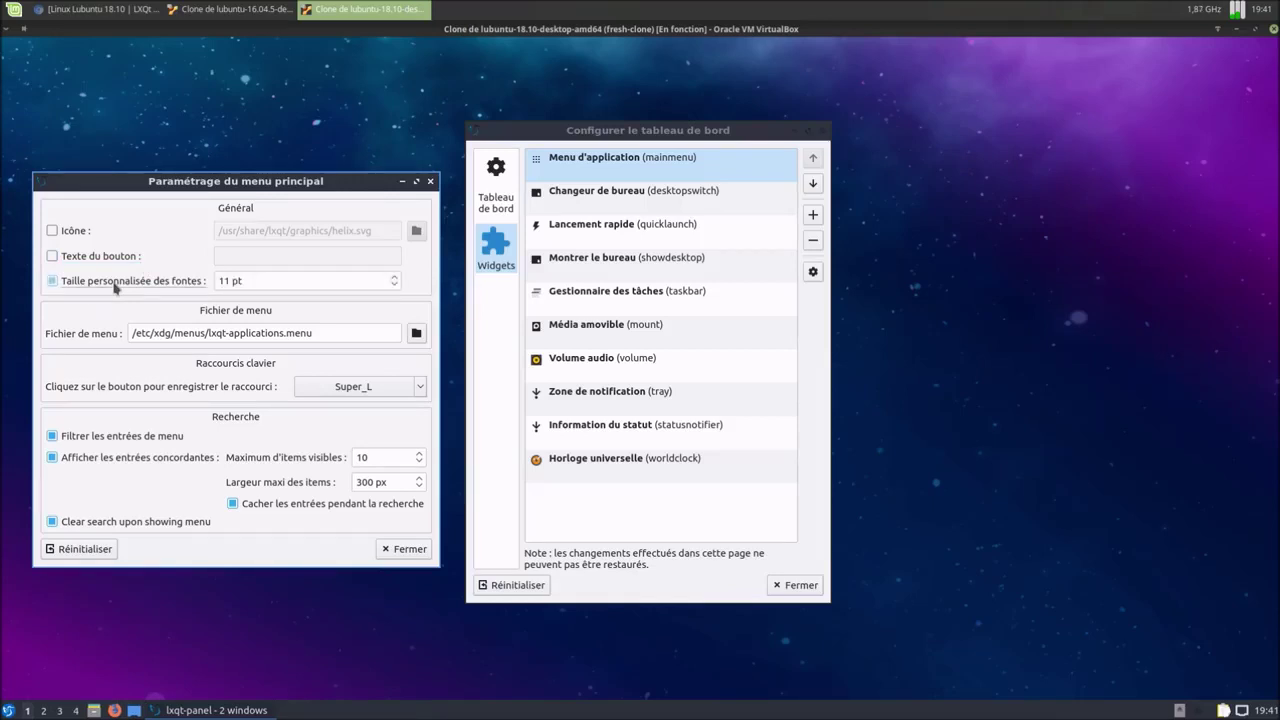
left_click(9, 711)
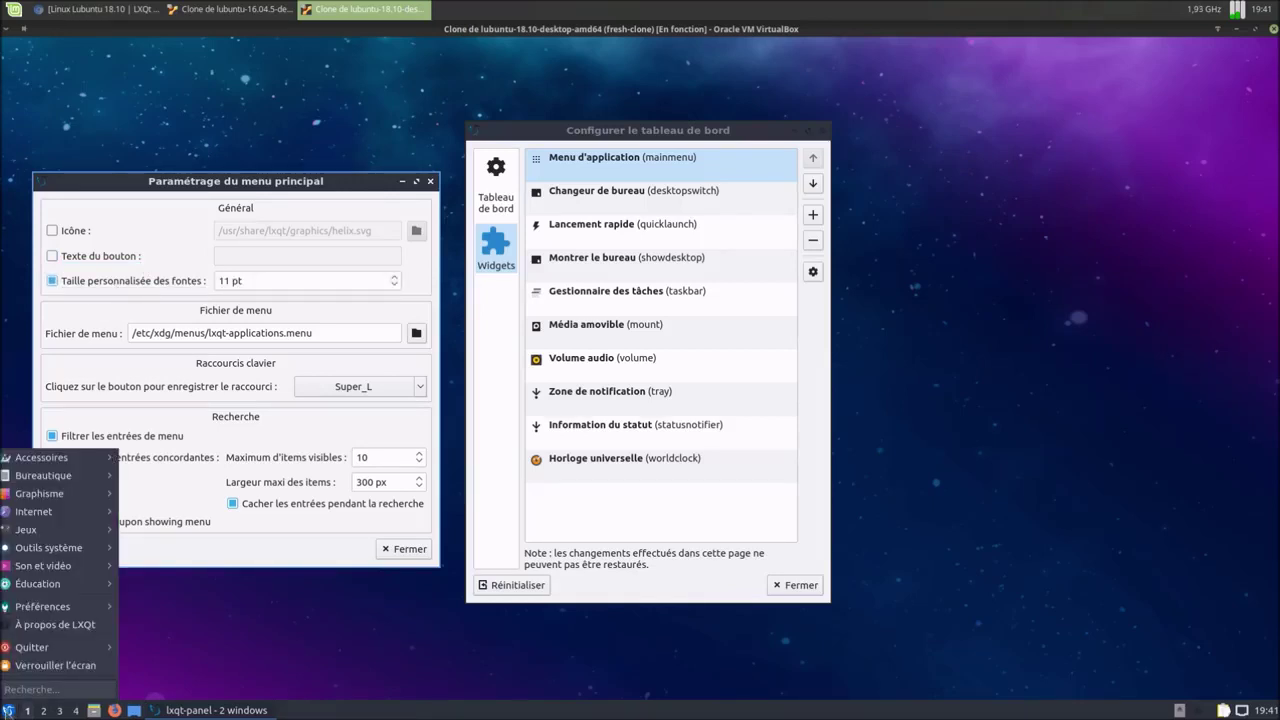
left_click(397, 282)
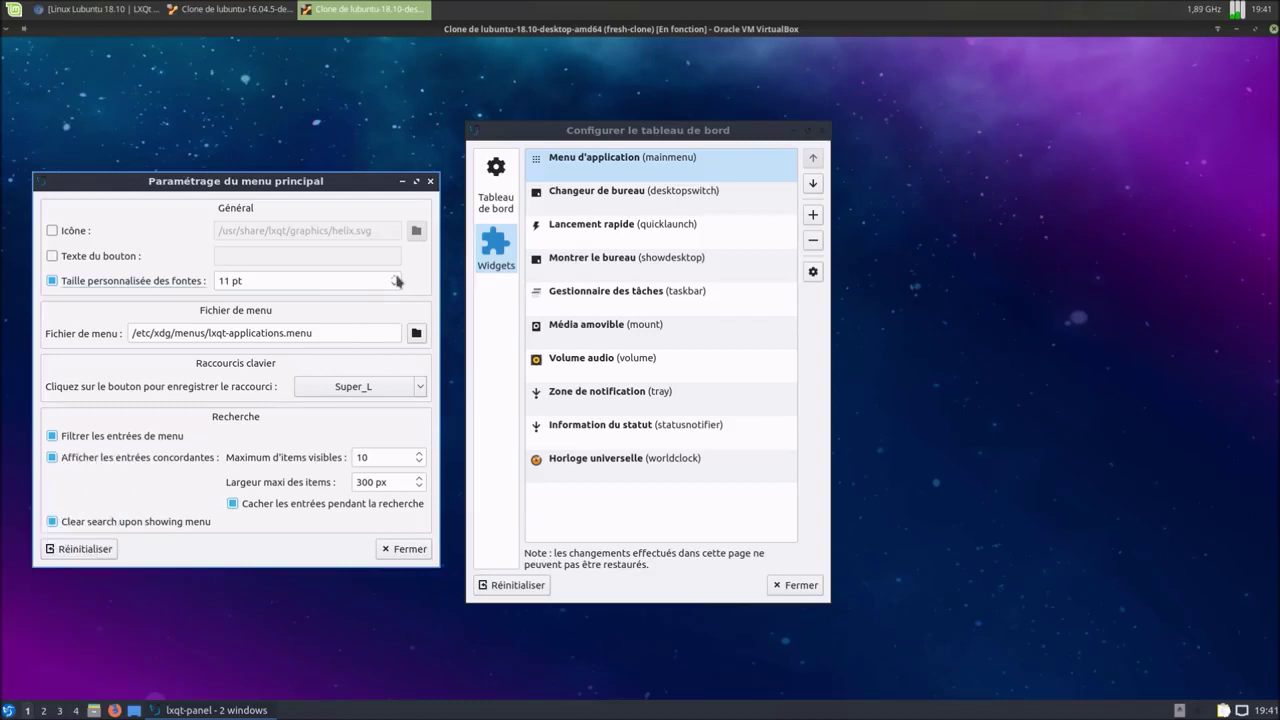
right_click(394, 282)
left_click(373, 276)
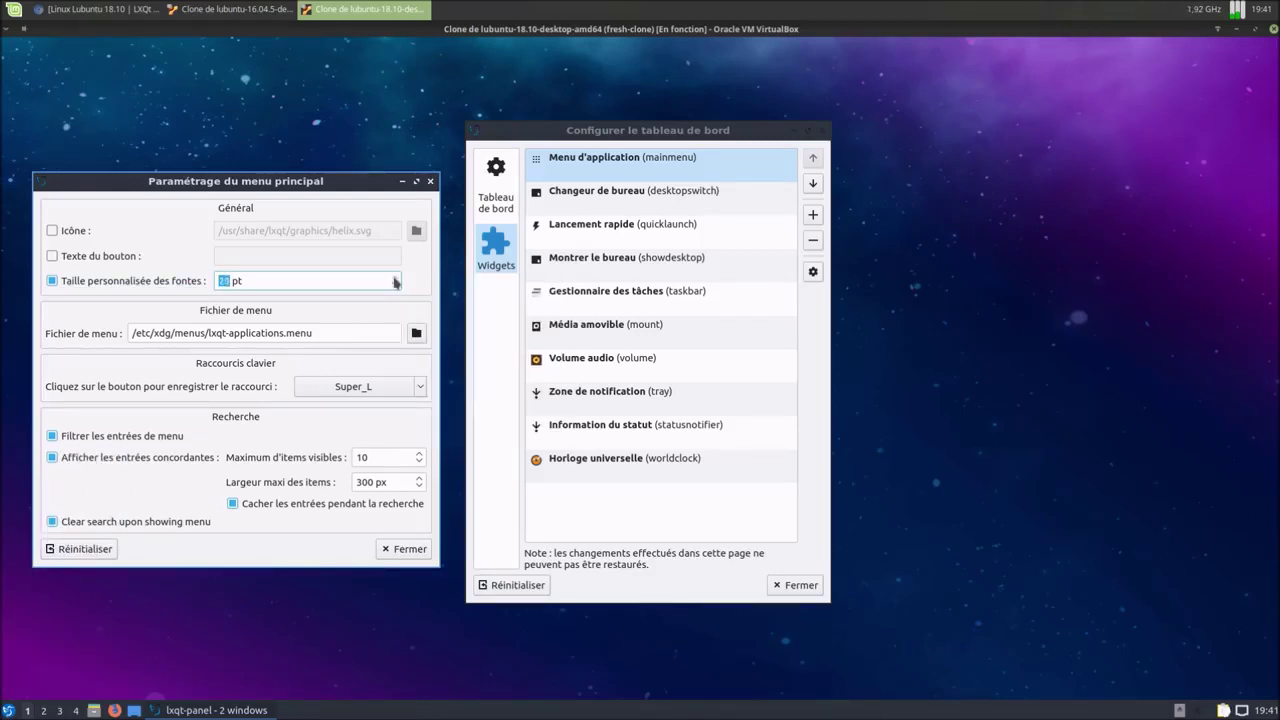
left_click(9, 711)
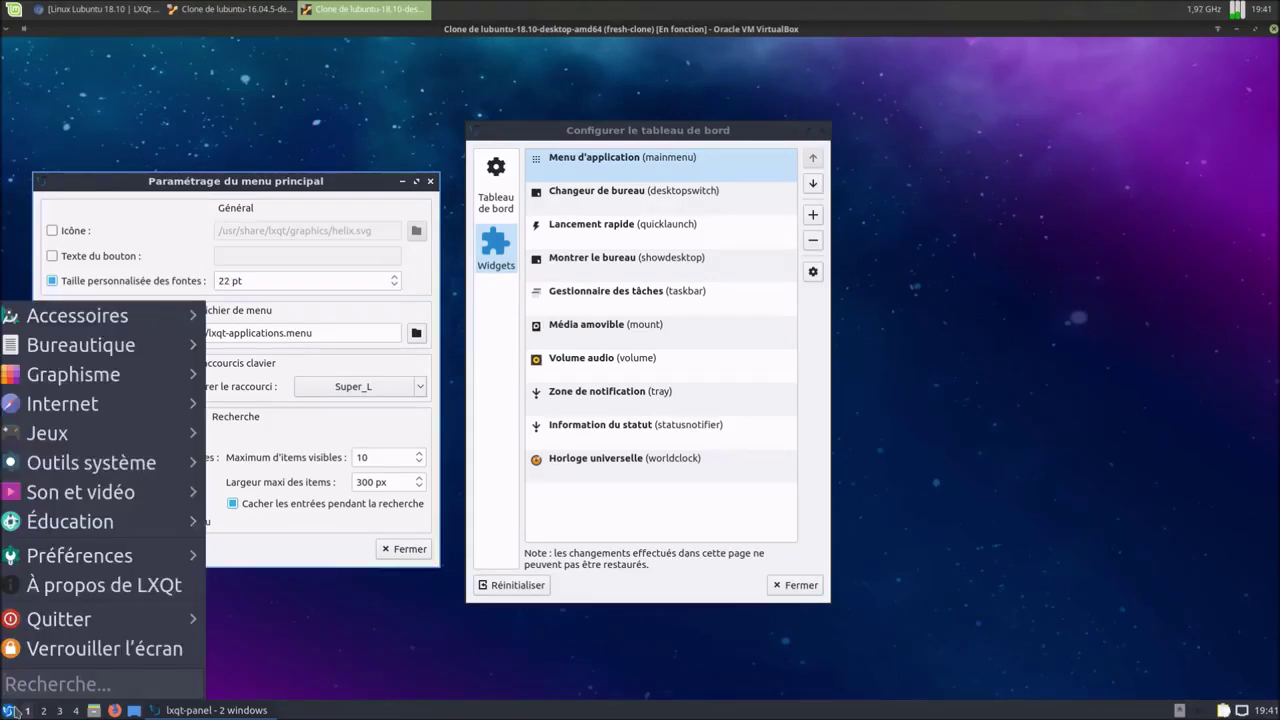
left_click(9, 711)
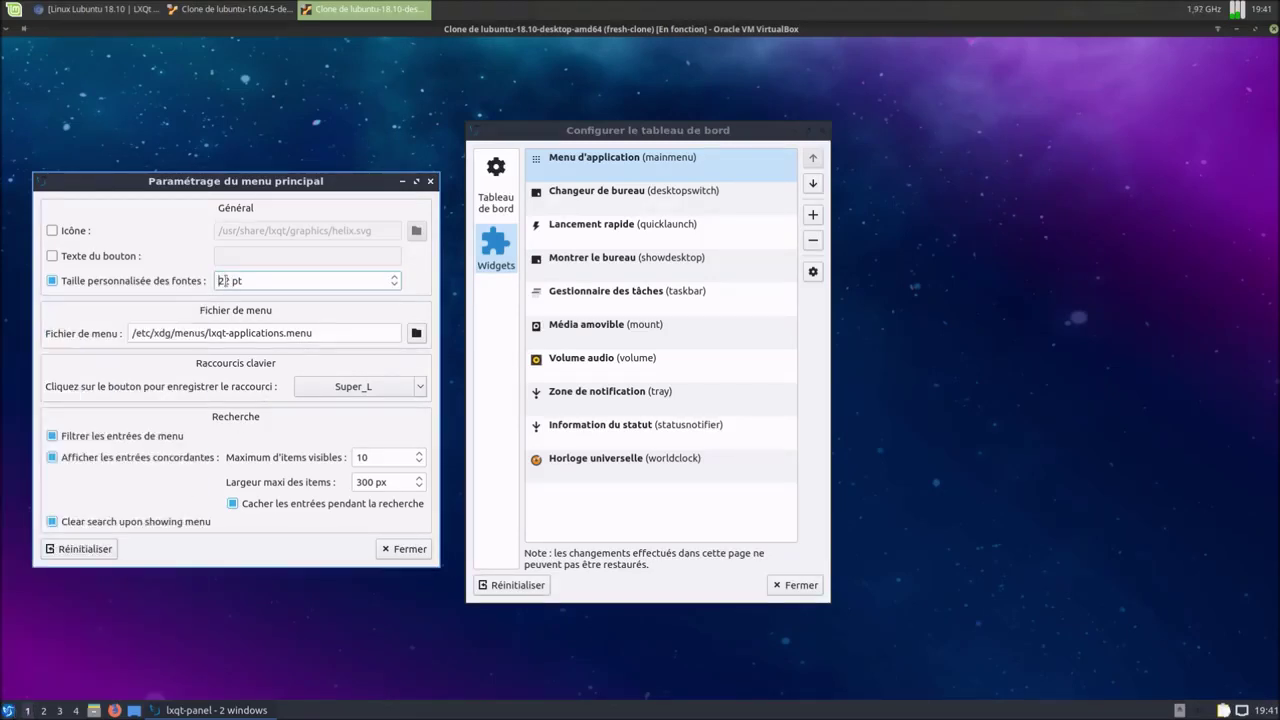
left_click(200, 283)
key("super")
key("super")
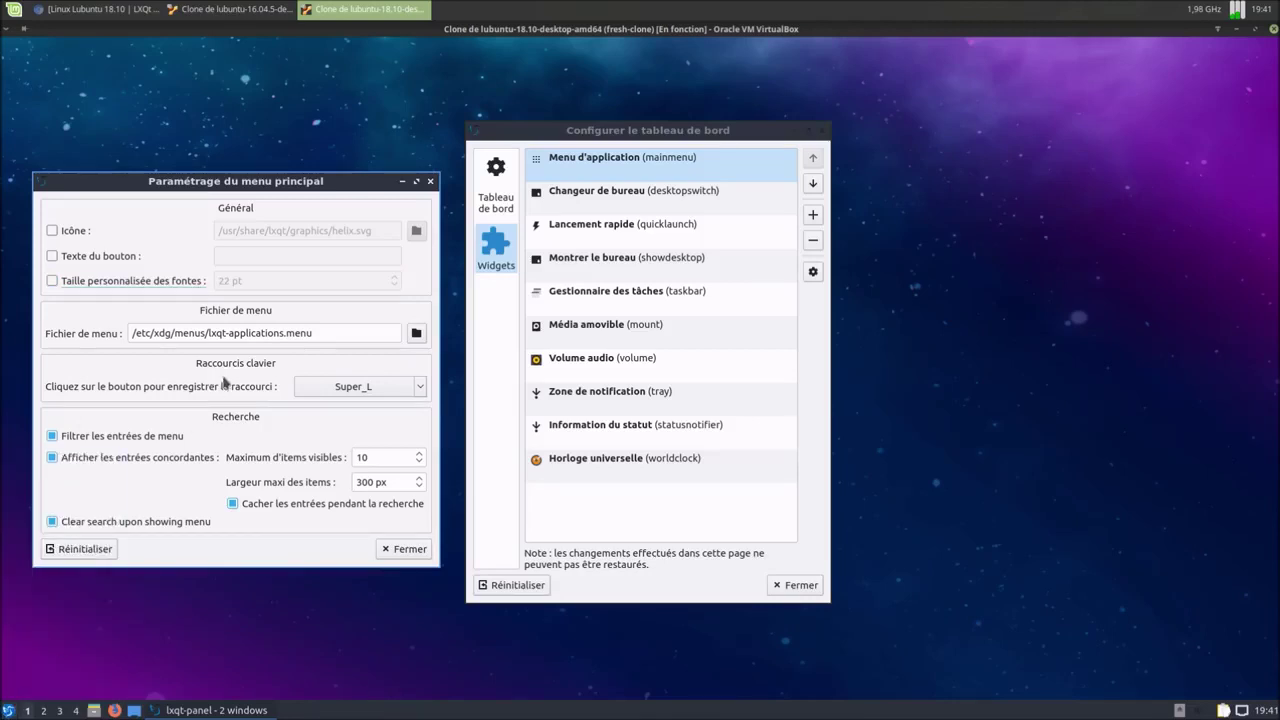
left_click(143, 463)
left_click(383, 551)
- Try 2 columns in the Changeur de bureau widget's settings and set the number of columns back to 1
left_click(634, 203)
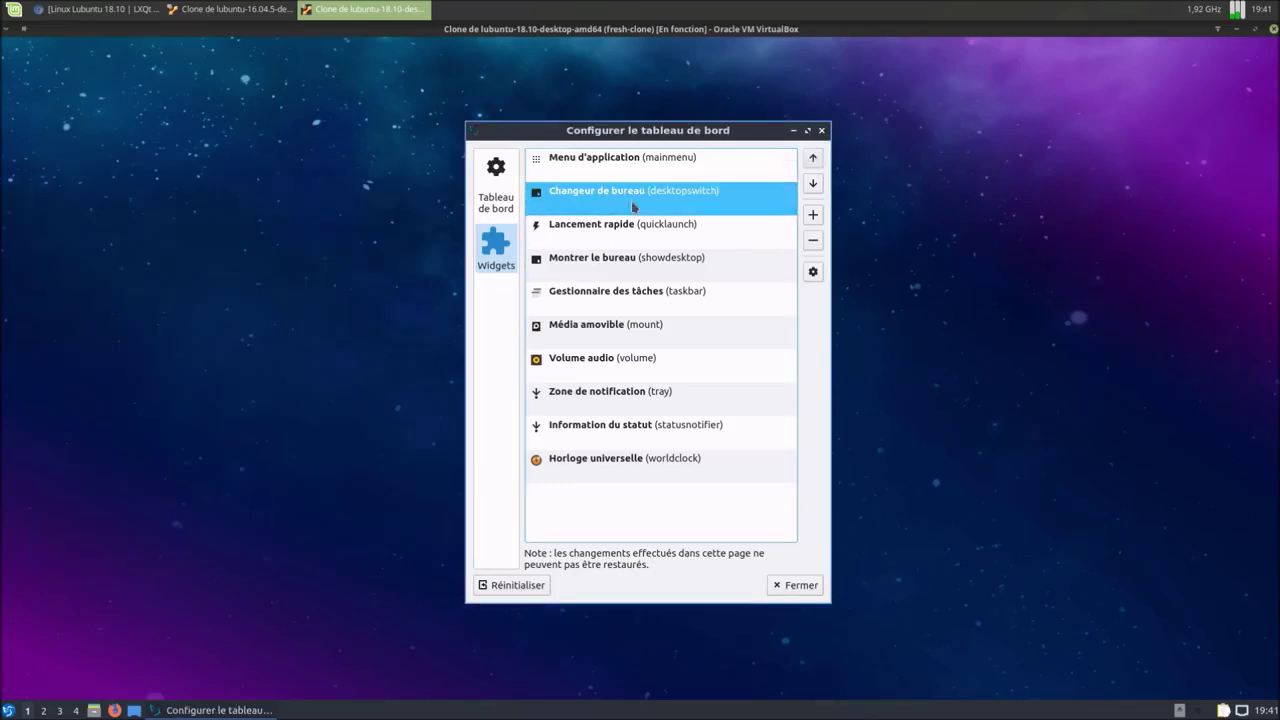
left_click(813, 273)
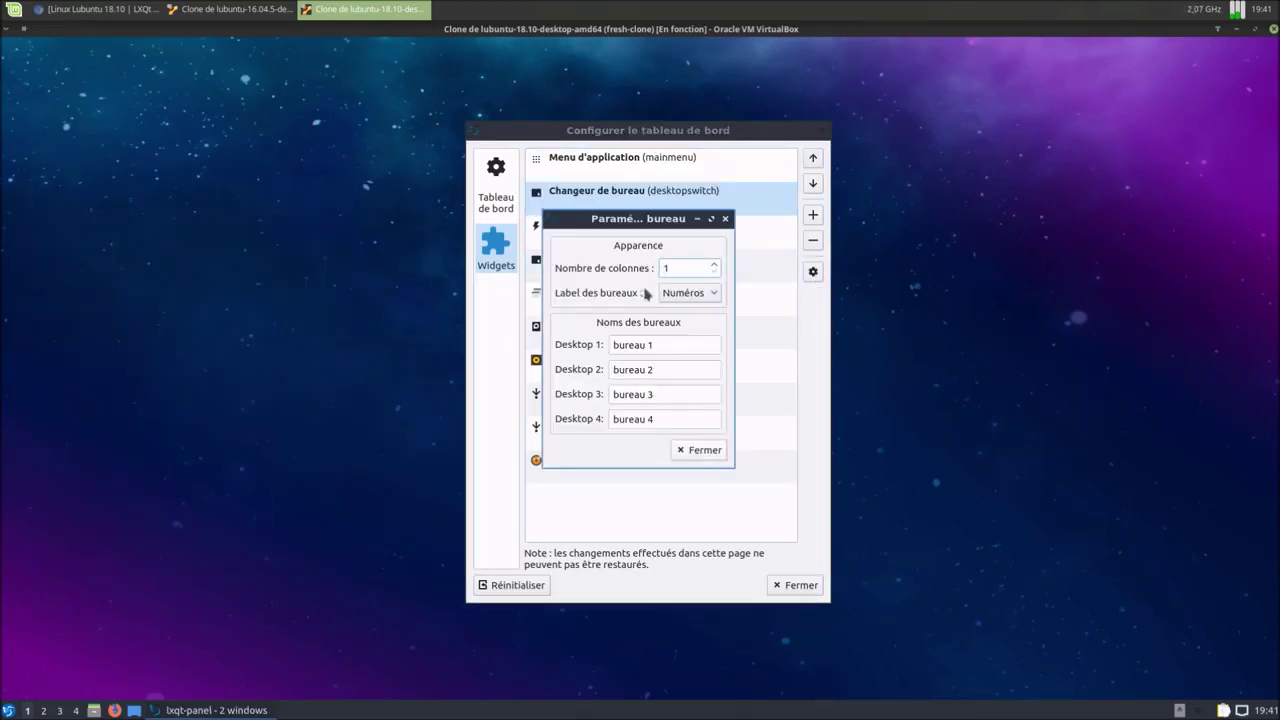
left_click(714, 268)
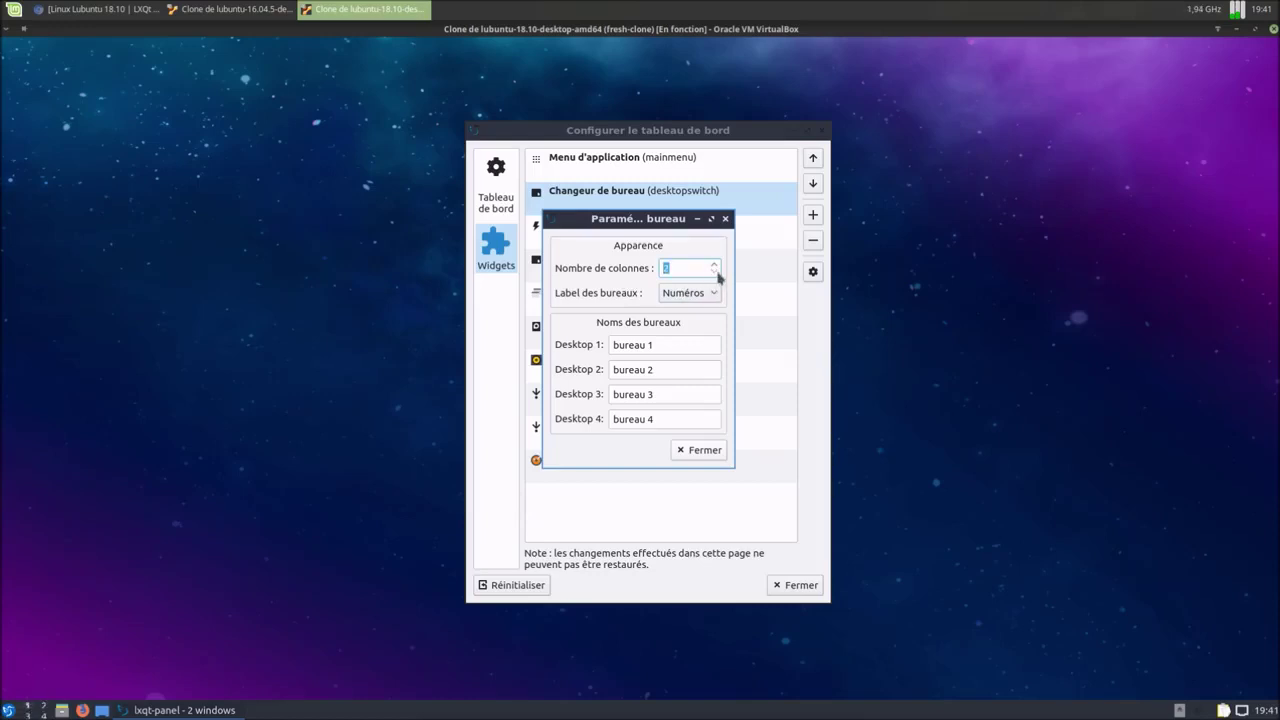
left_click(714, 273)
- Try the desktop labels Noms and Aucun, set the label back to Numéros, and close the desktop switcher settings
left_click(711, 292)
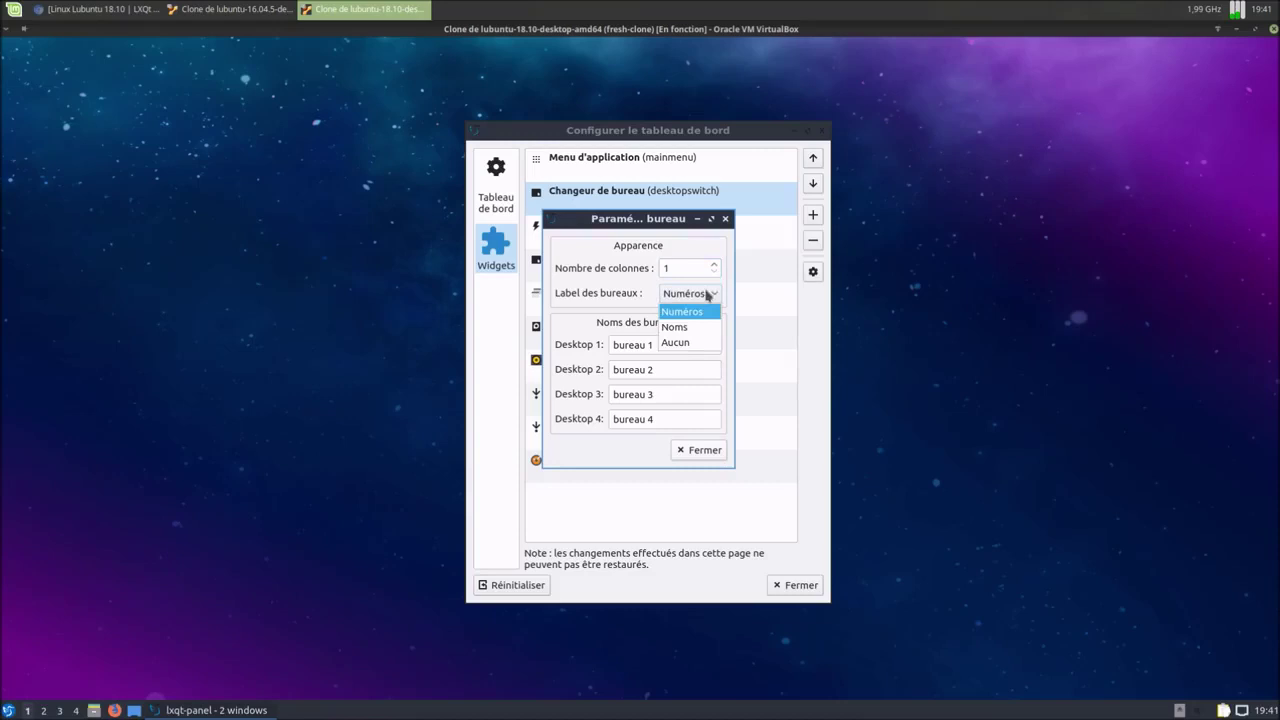
left_click(690, 328)
left_click(684, 295)
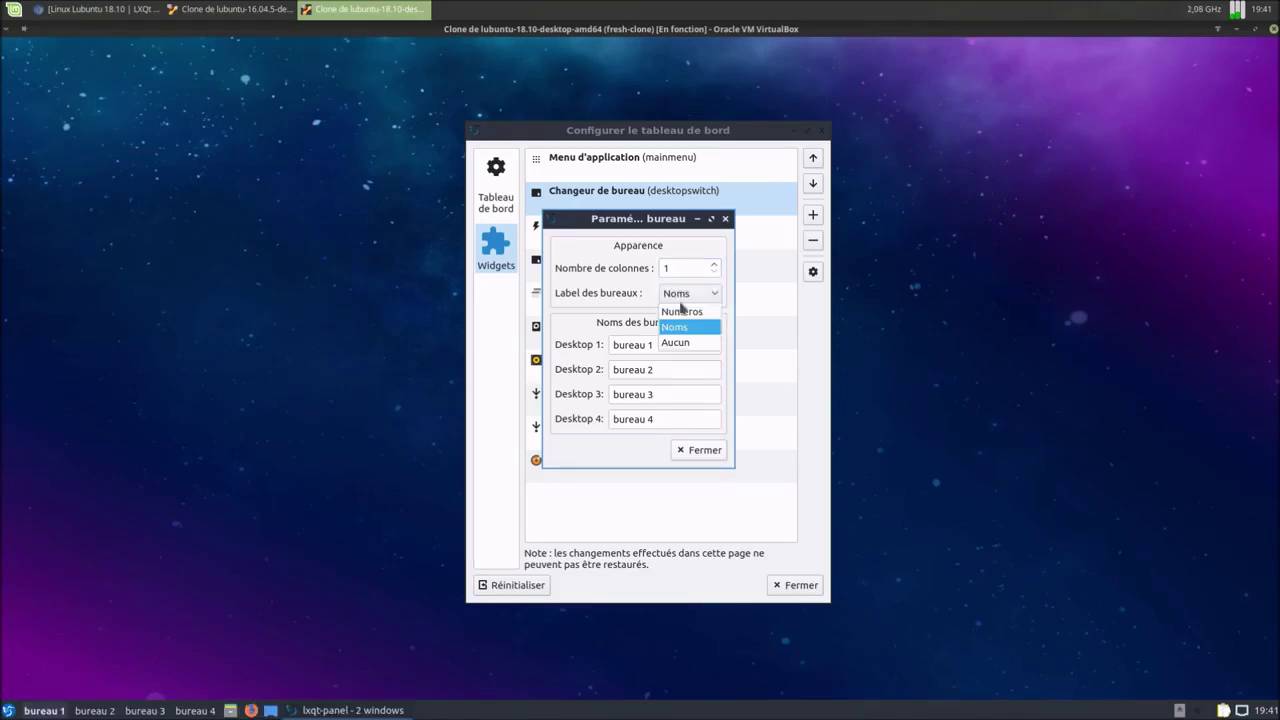
left_click(675, 343)
left_click(682, 293)
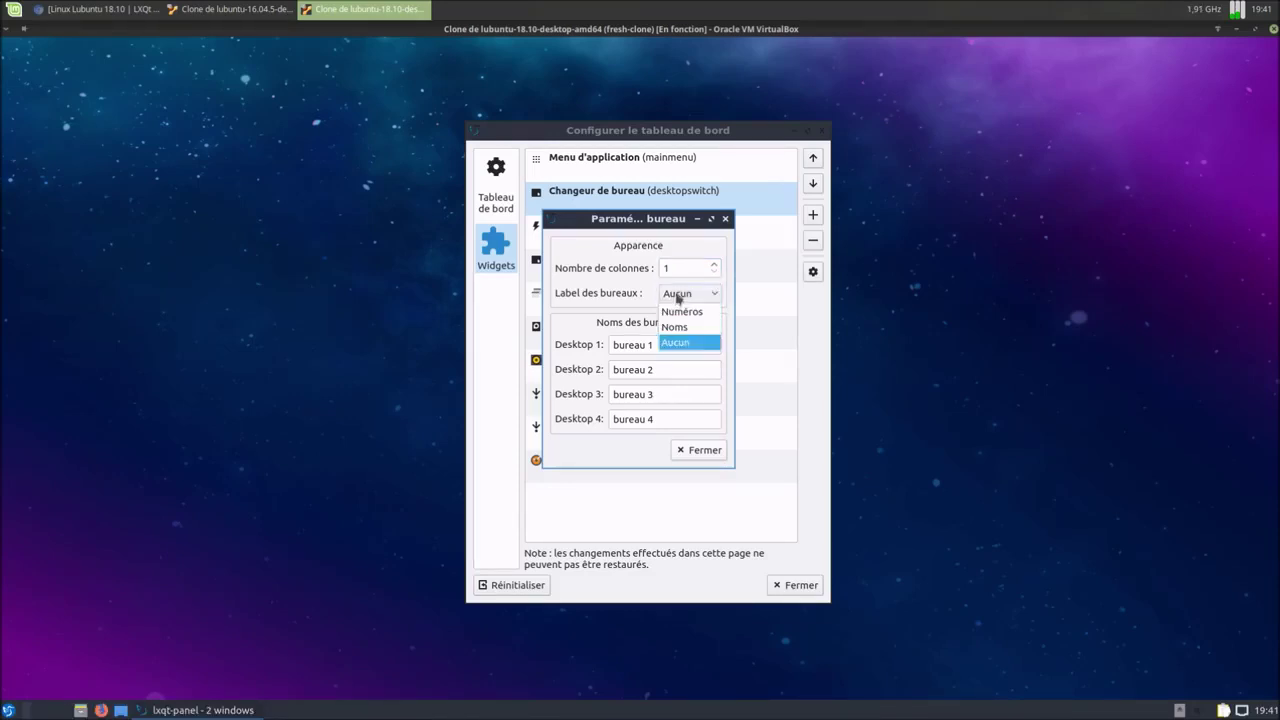
left_click(687, 315)
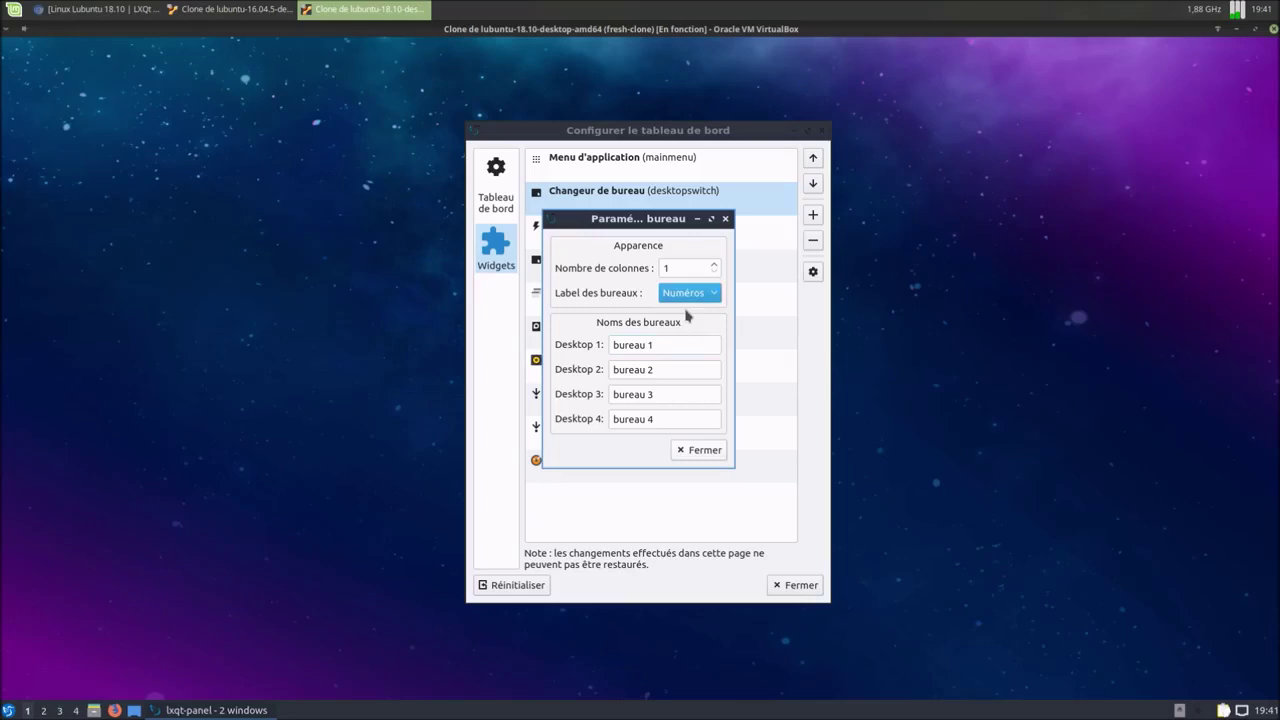
left_click(699, 452)
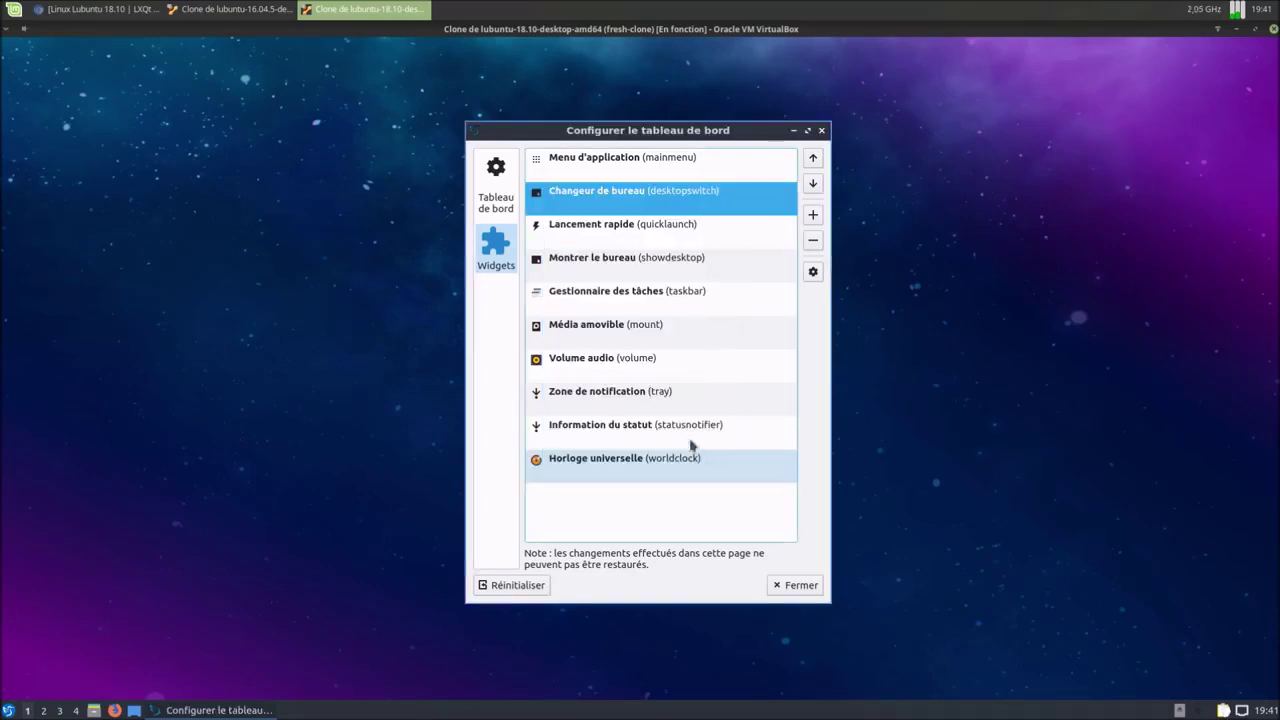
- Go through the Lancement rapide and Montrer le bureau widgets, and open the Gestionnaire des tâches settings beside the configuration window
left_click(606, 227)
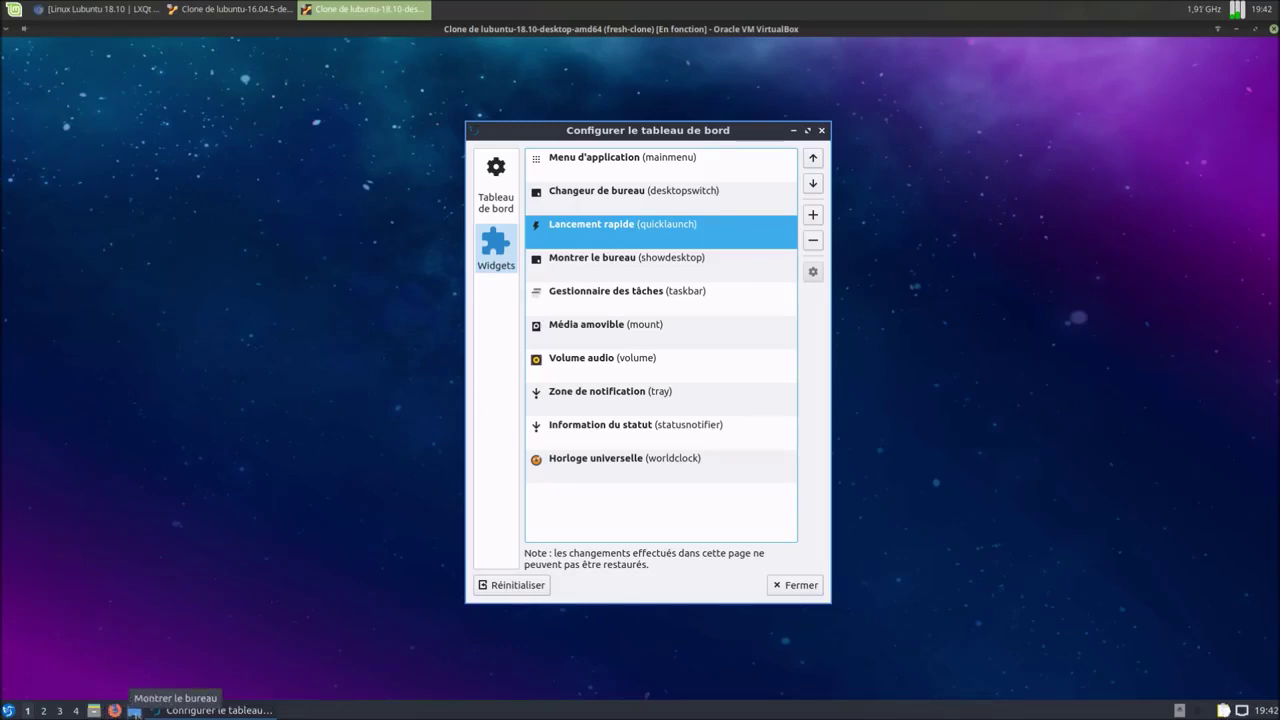
left_click(612, 270)
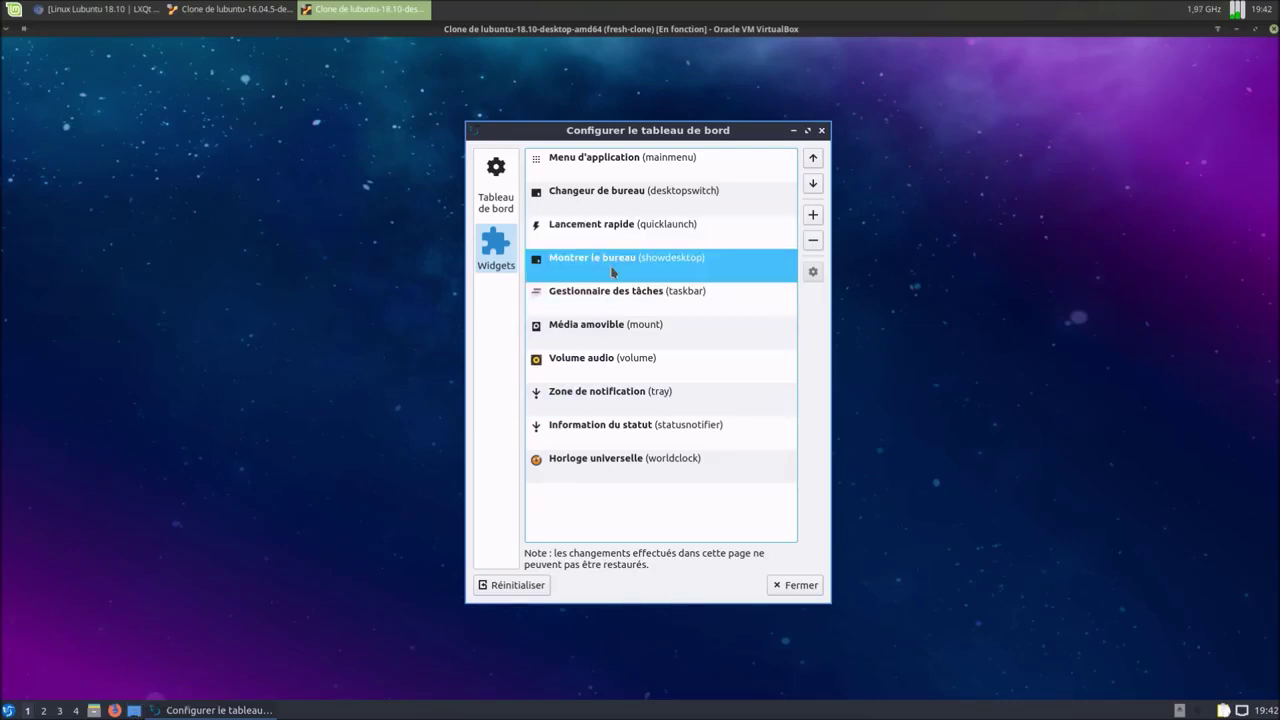
left_click(608, 302)
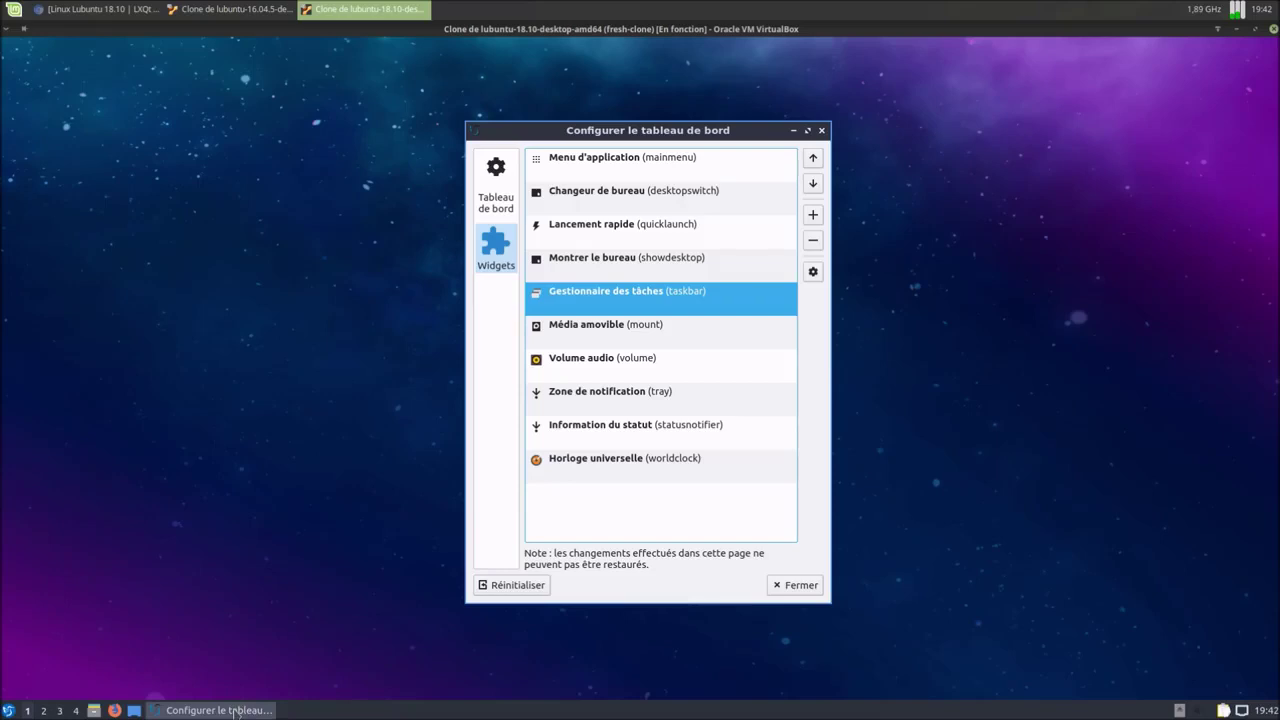
left_click(813, 271)
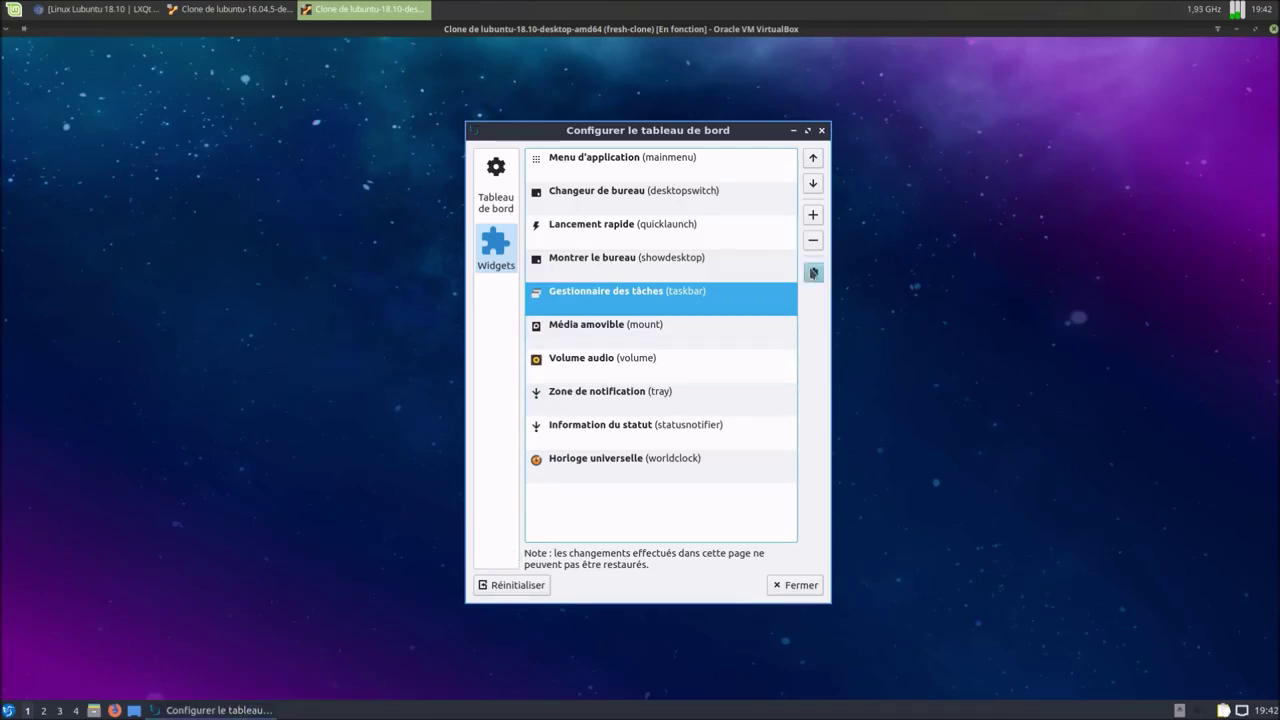
left_click_drag(636, 158, 237, 152)
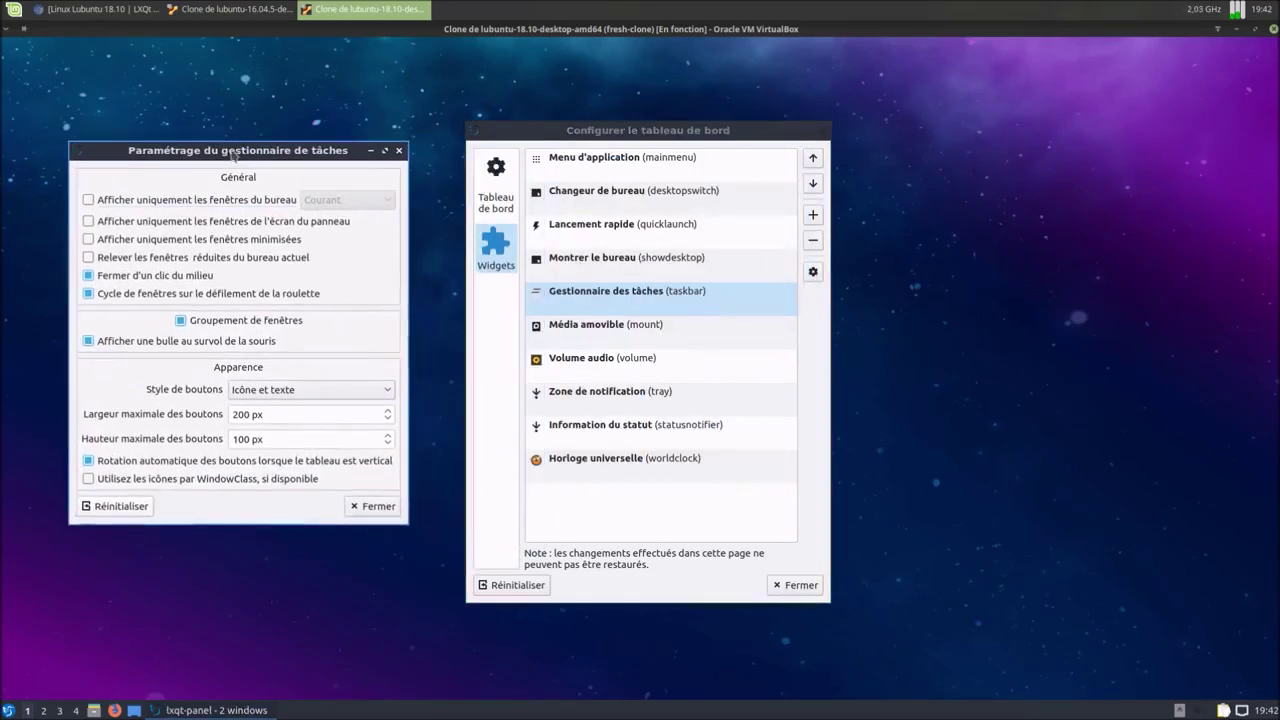
- Try restricting the task manager to the windows of a single desktop, leaving the restriction disabled
left_click(182, 204)
left_click(182, 204)
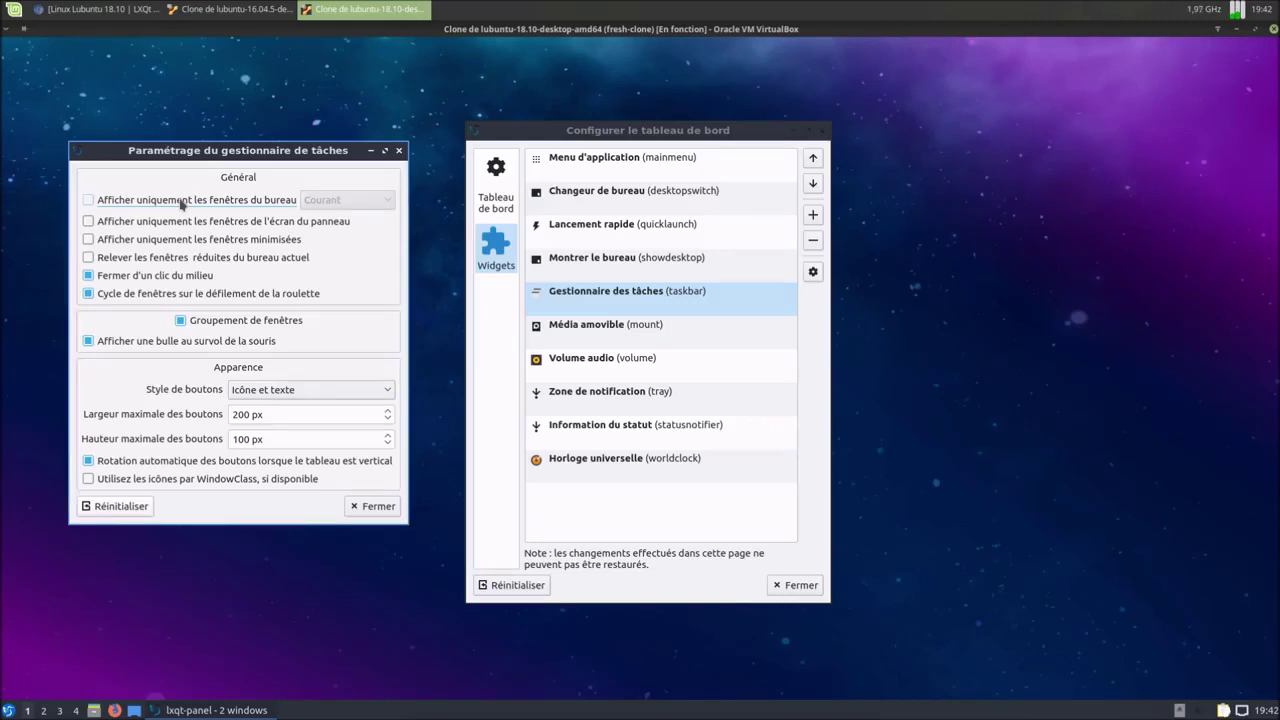
- Open a file manager window on desktop 4 and return to desktop 1
left_click(75, 710)
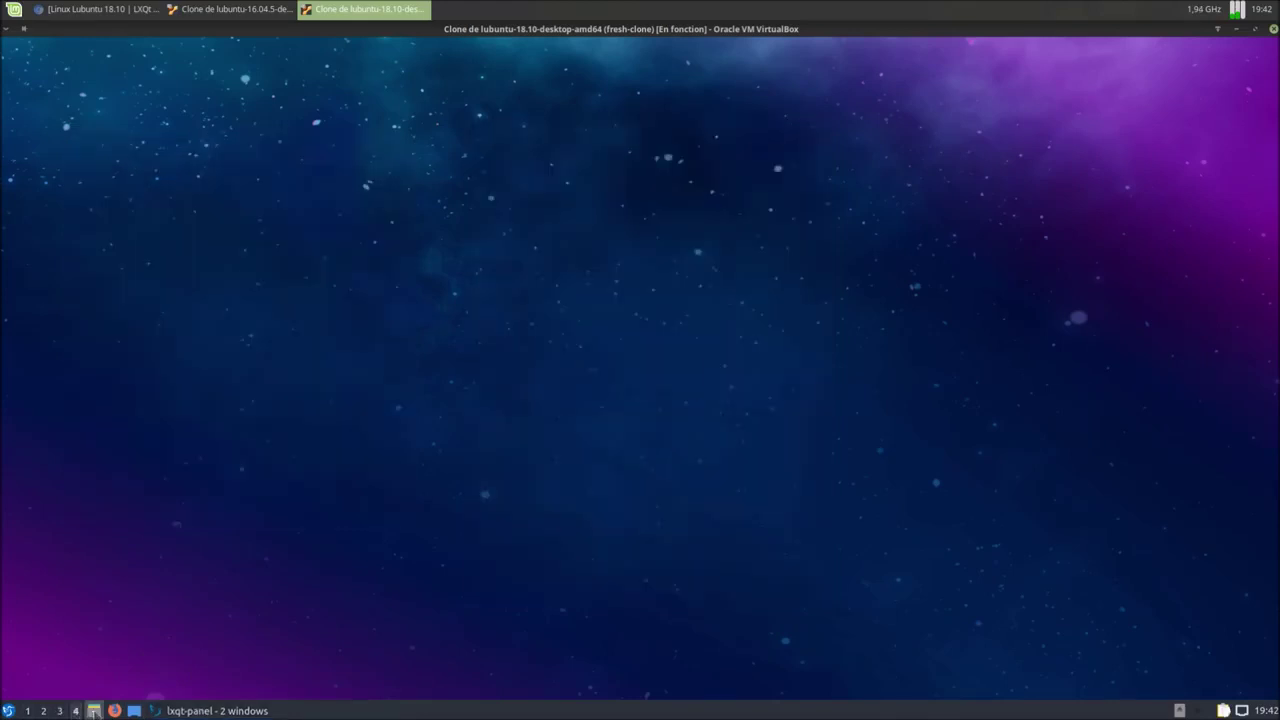
left_click(93, 711)
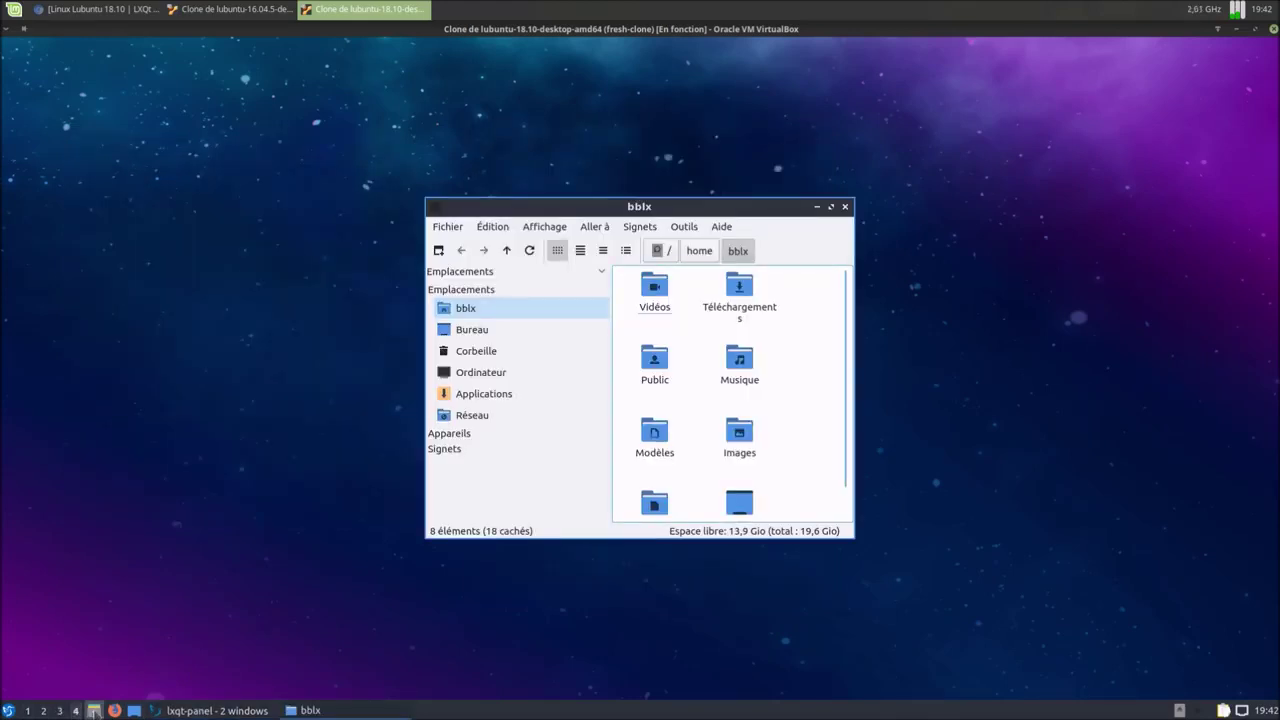
left_click(27, 711)
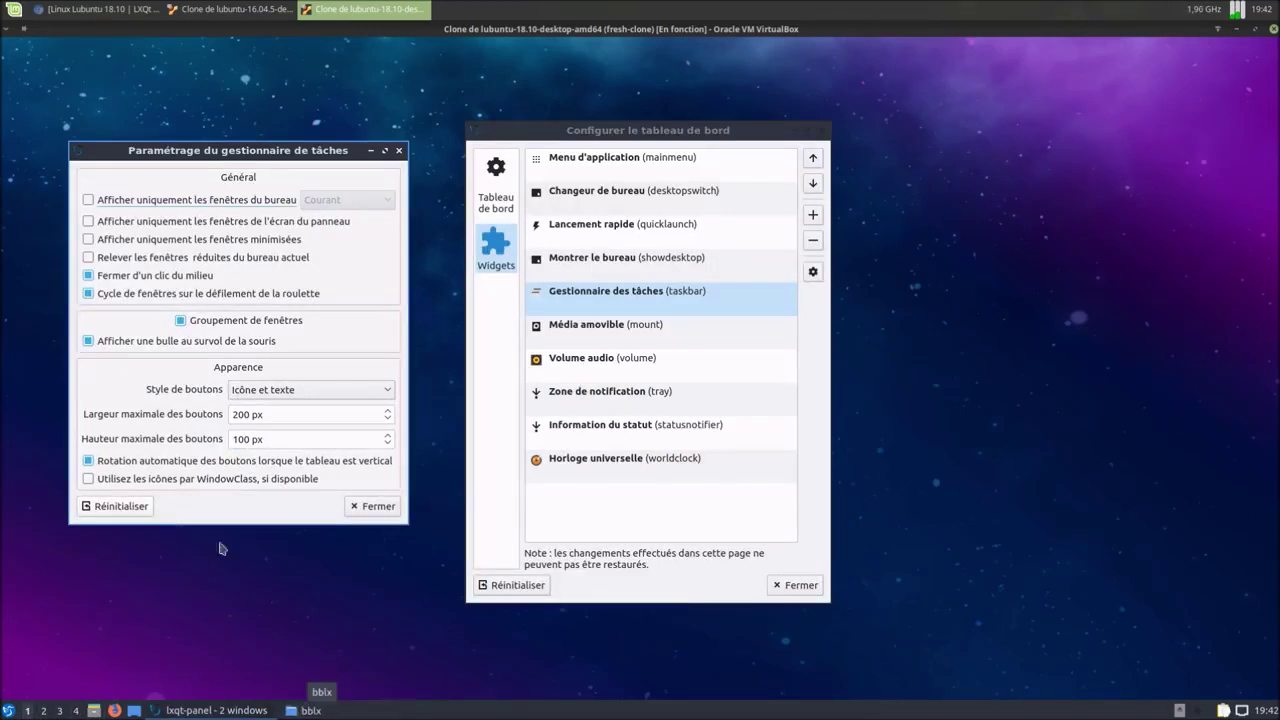
- Try limiting the task manager to the windows of 4 - bureau 4, set the choice back to Courant, and disable the restriction
left_click(120, 202)
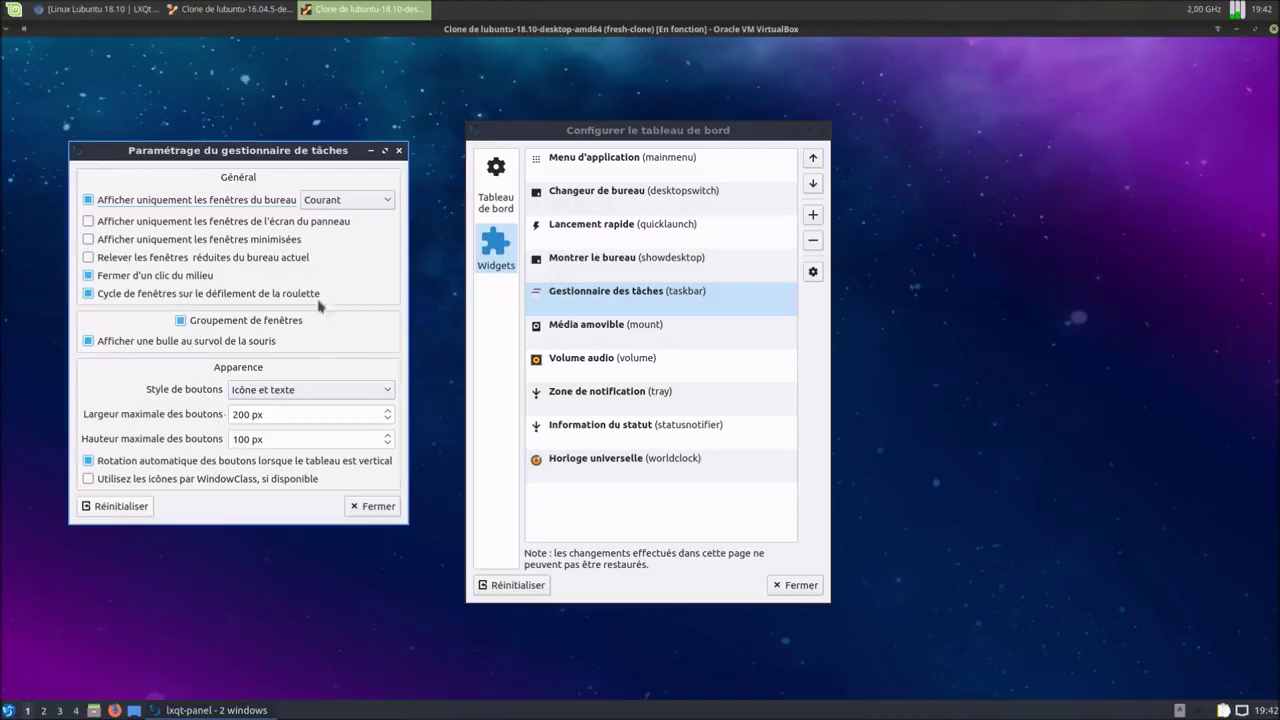
left_click(365, 204)
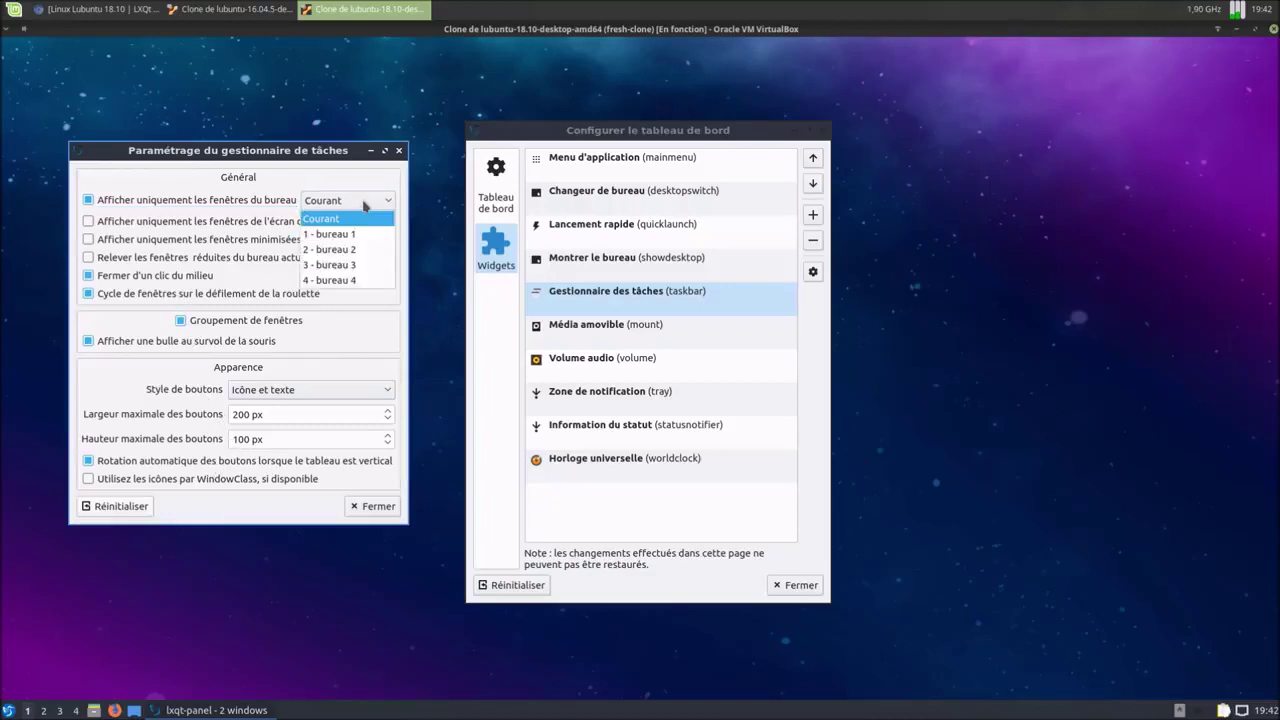
left_click(366, 280)
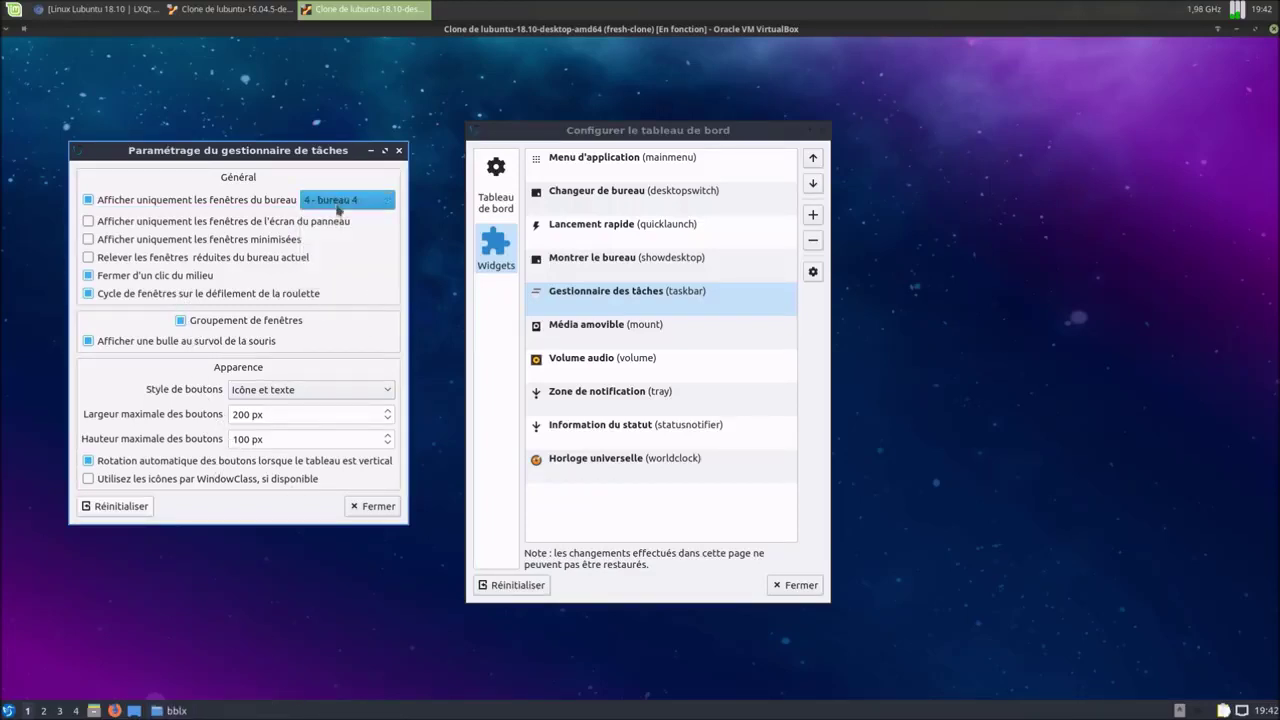
left_click(340, 205)
left_click(302, 218)
left_click(270, 202)
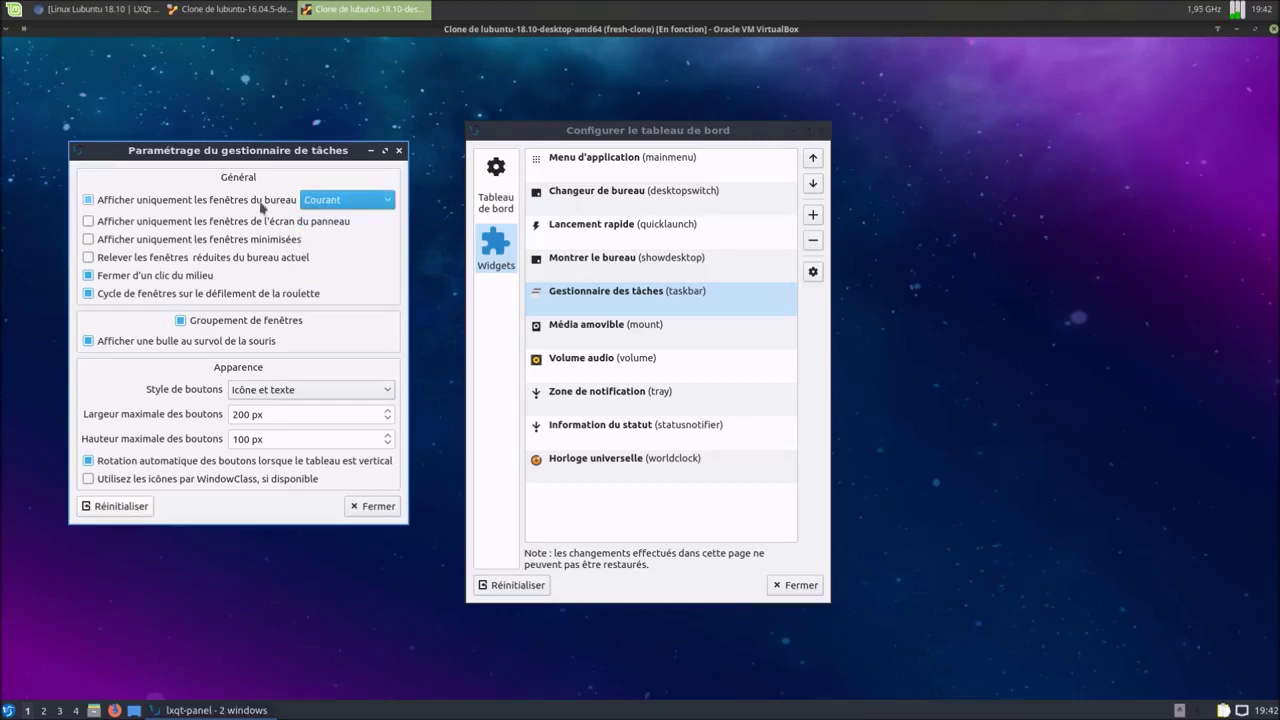
- Close the file manager window on desktop 4, return to desktop 1, and close the task manager settings
left_click(77, 711)
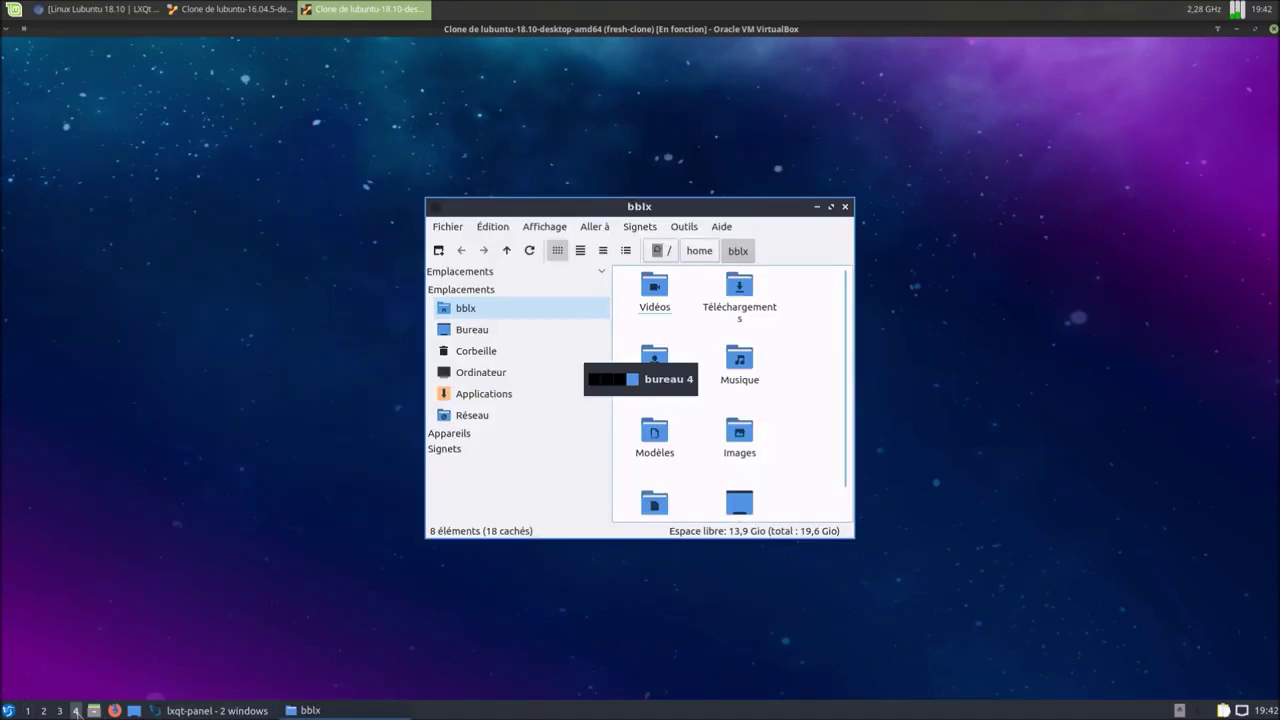
left_click(842, 211)
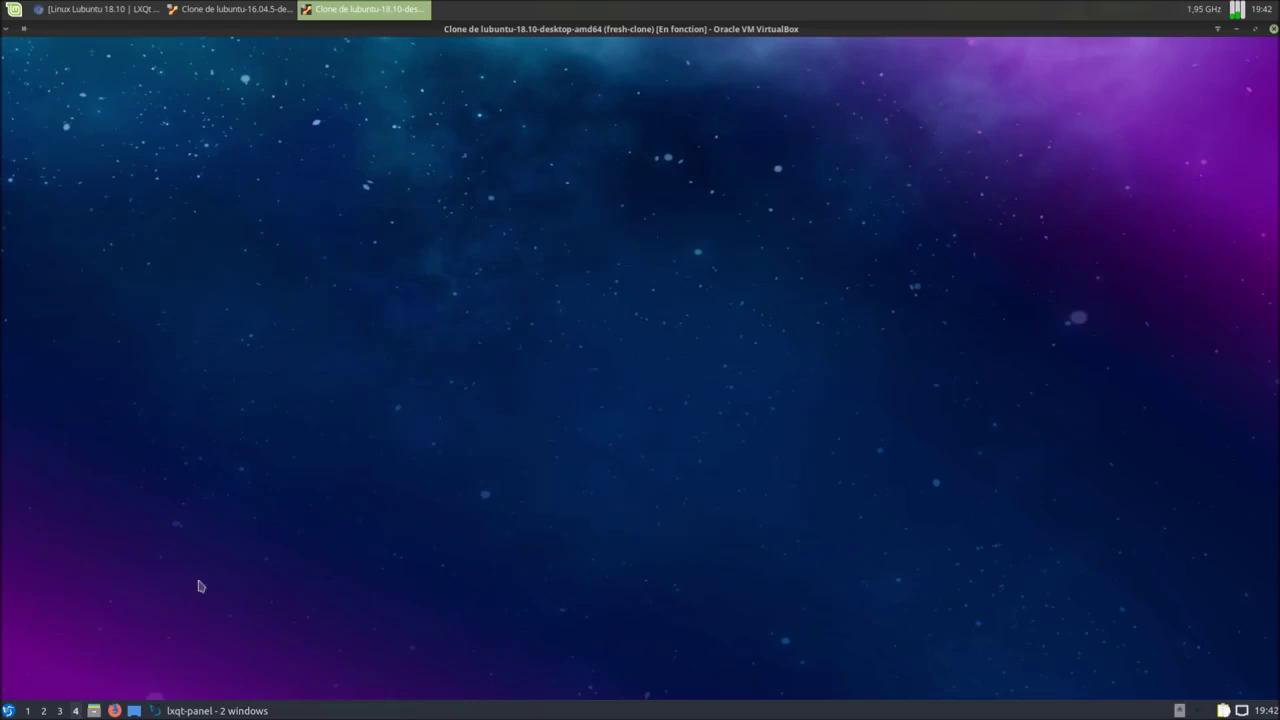
left_click(28, 710)
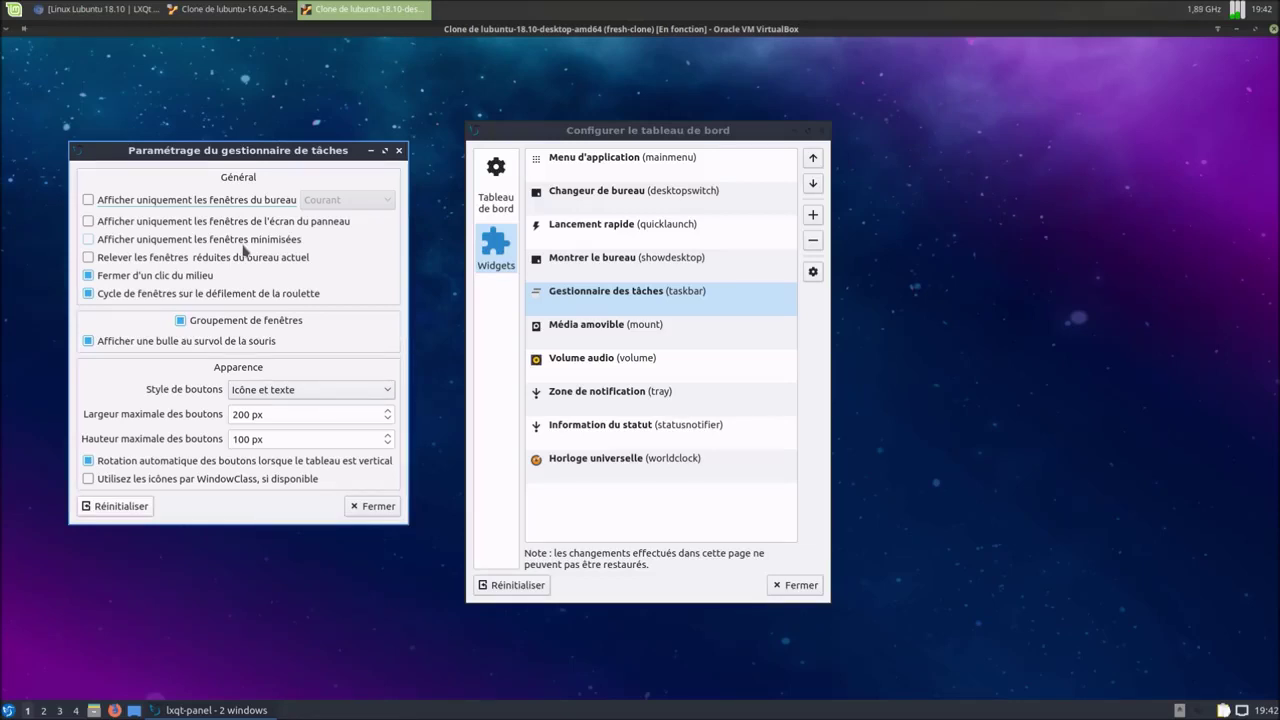
left_click(397, 507)
- Review the Média amovible widget's actions for a connected device, keeping Afficher les informations, and close its settings
left_click(545, 332)
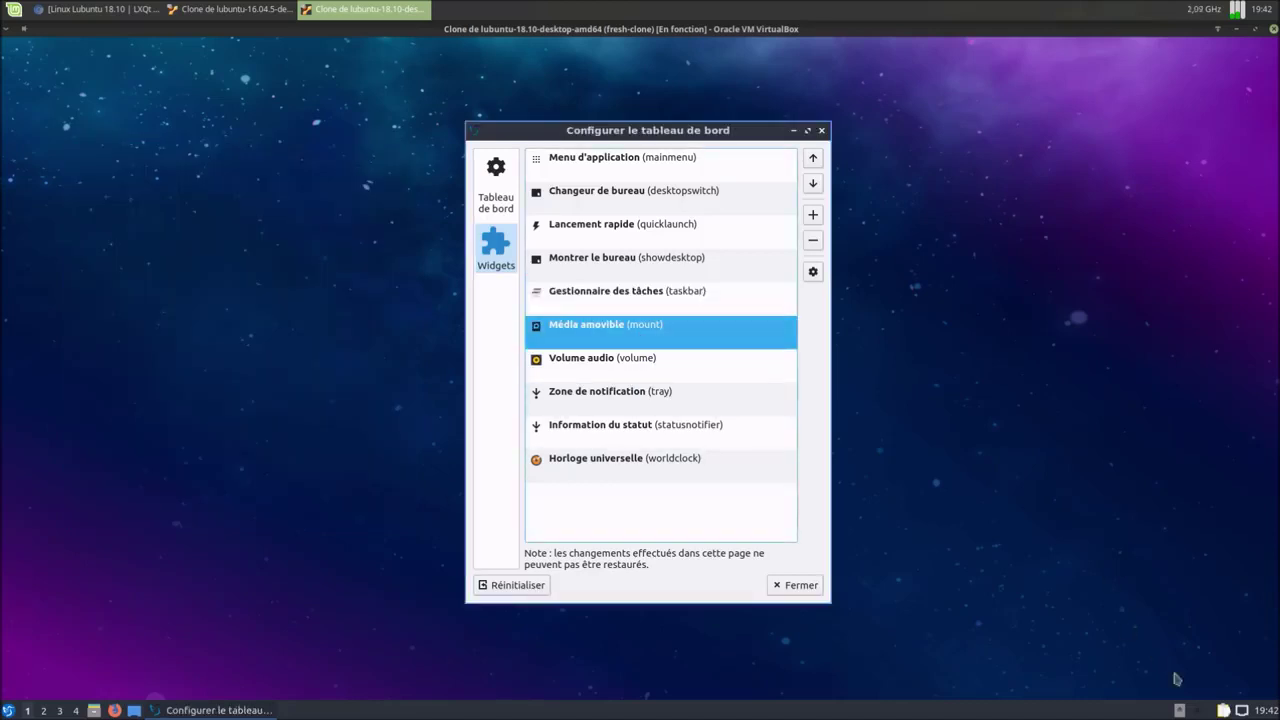
left_click(813, 271)
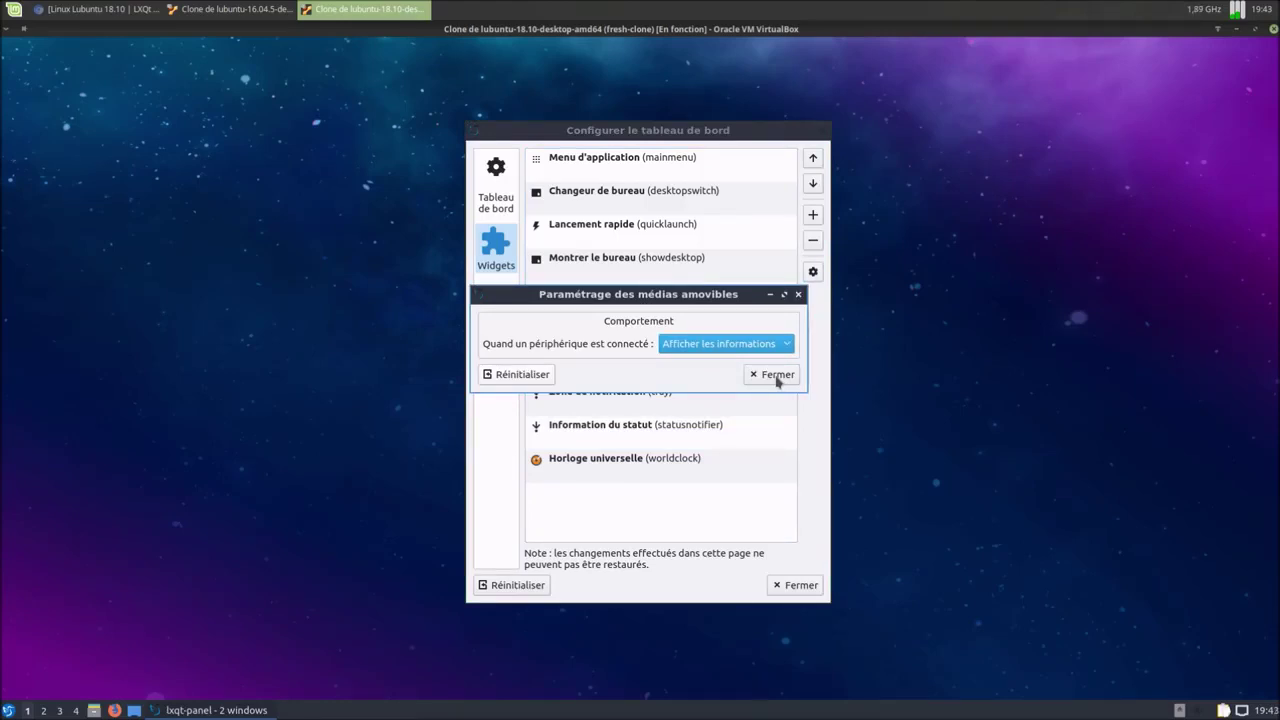
left_click(777, 345)
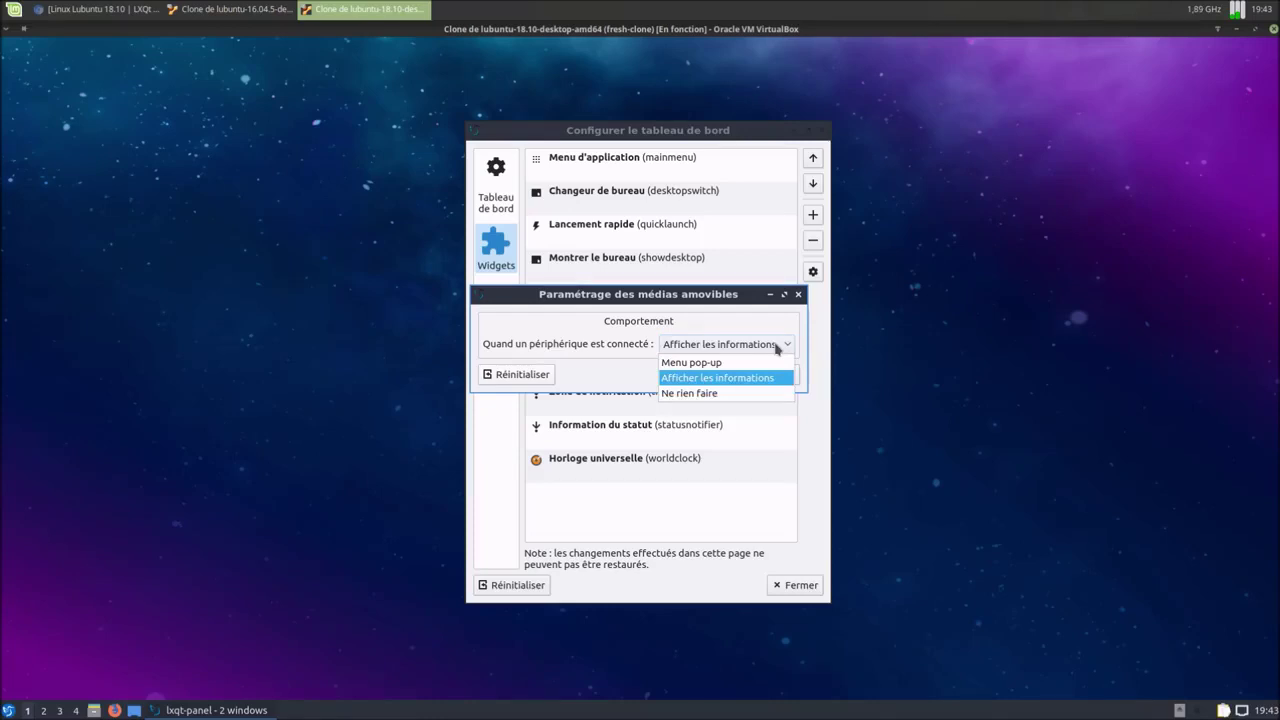
left_click(777, 376)
left_click(777, 372)
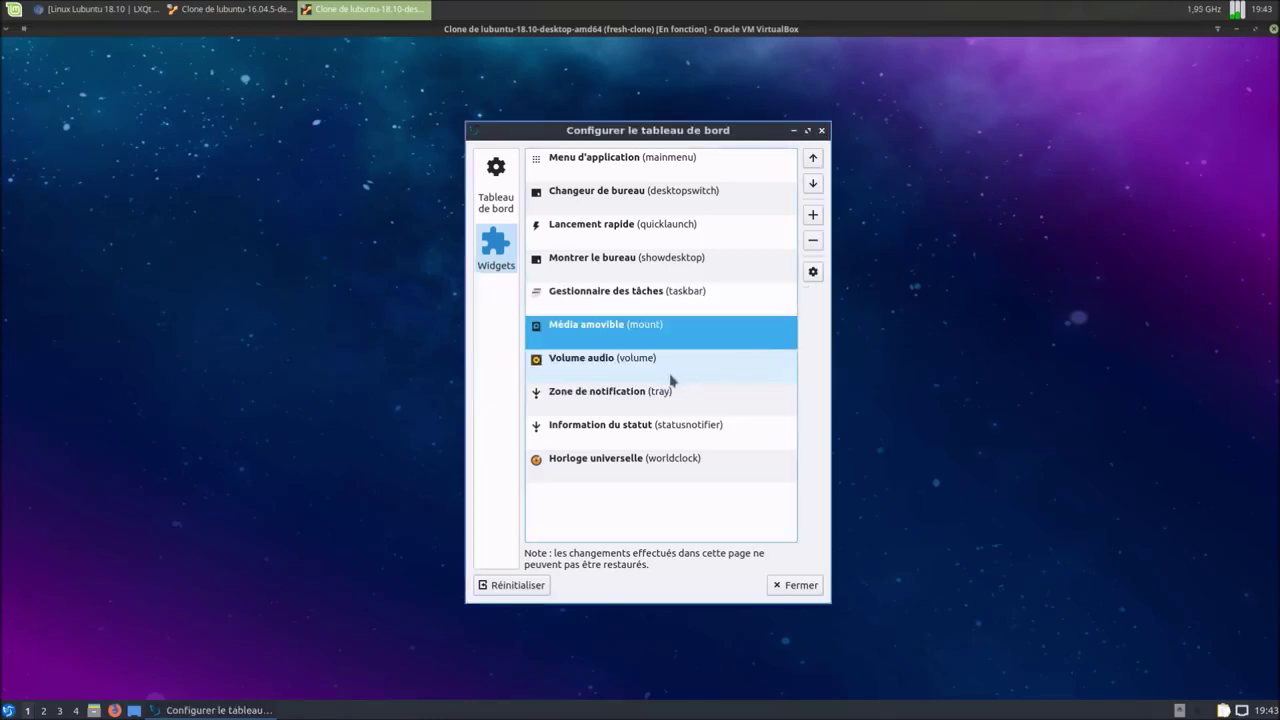
- Review the Volume audio widget's settings, including the list of devices to control, and close them
left_click(640, 372)
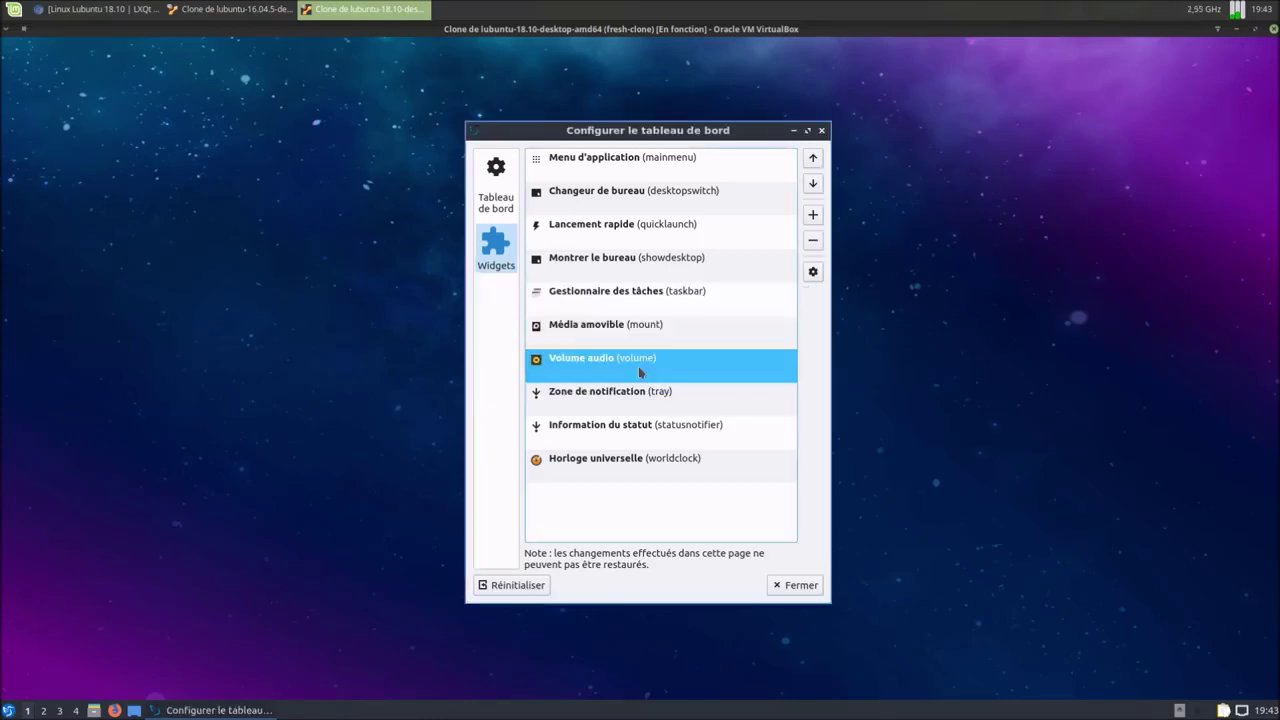
left_click(813, 271)
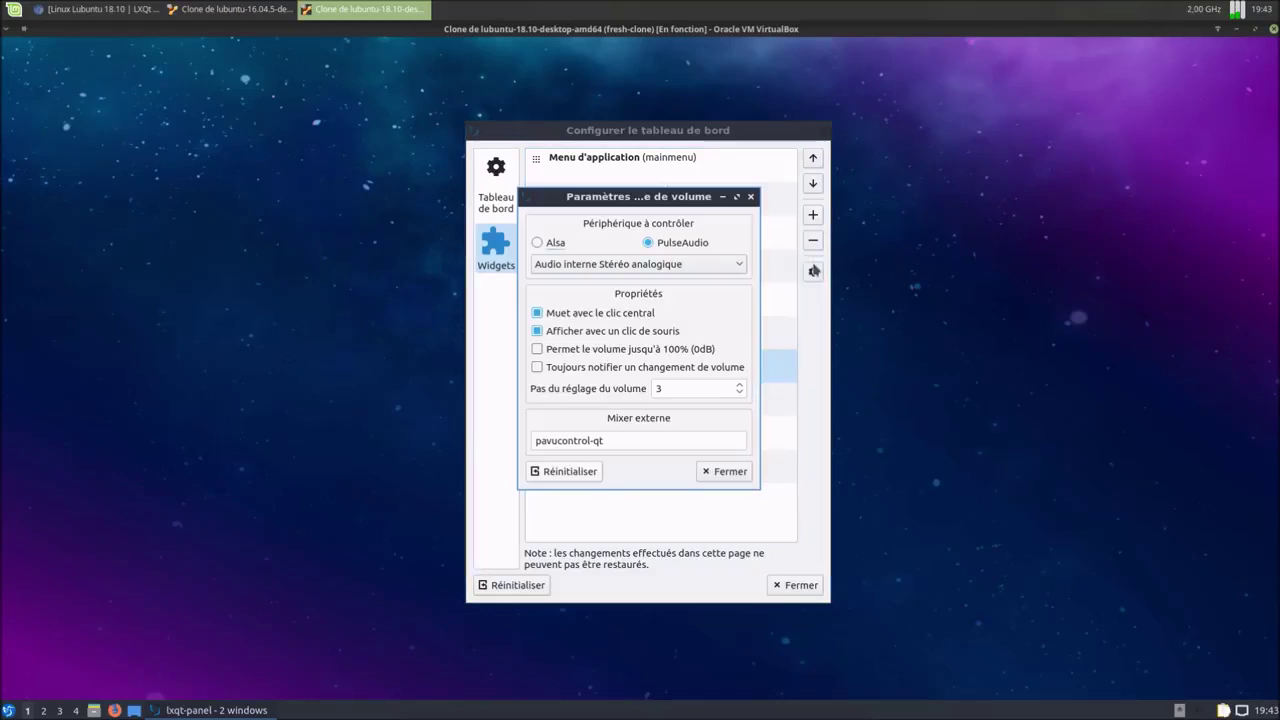
left_click(705, 268)
left_click(706, 272)
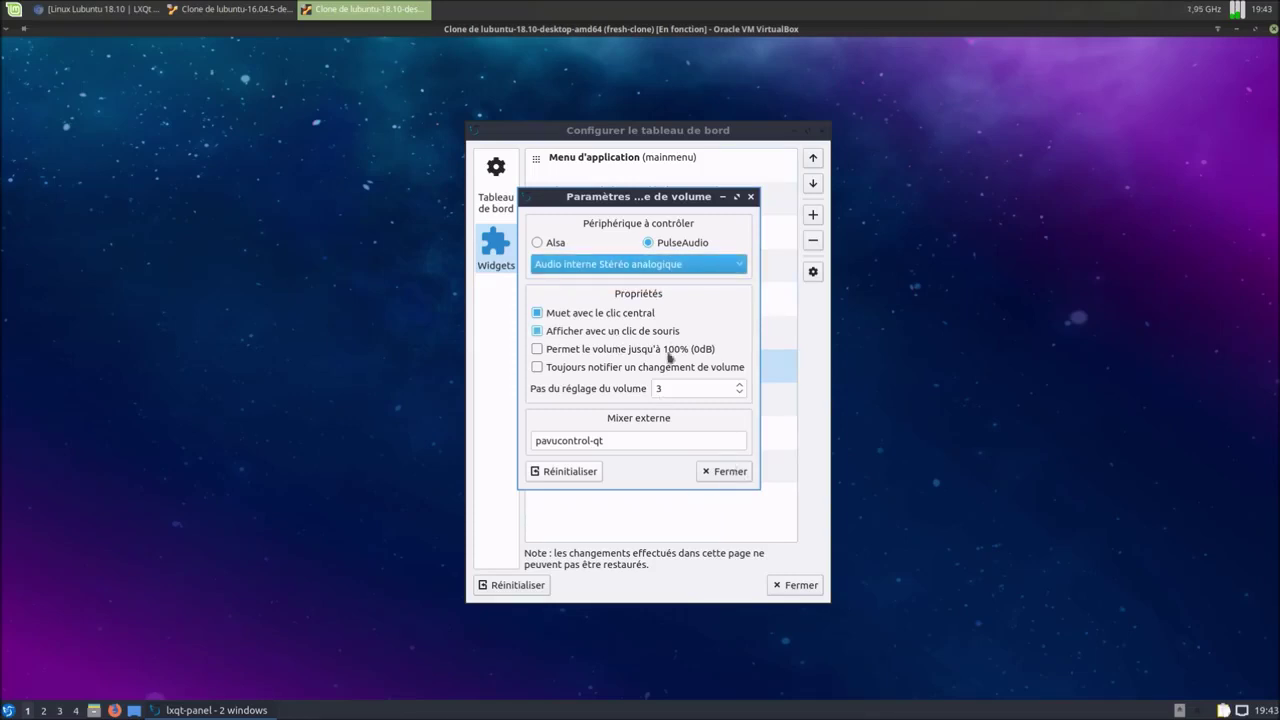
left_click(740, 473)
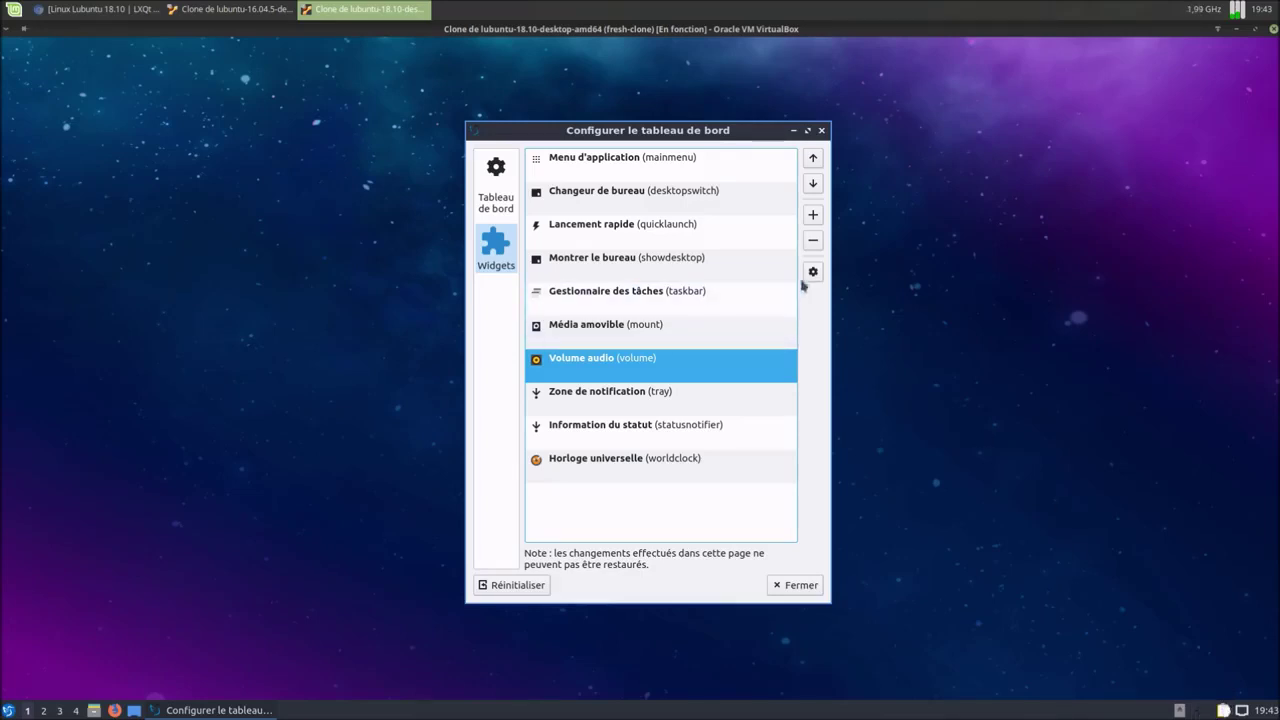
- Go through the Zone de notification and Information du statut widgets, and view the Horloge universelle settings before closing them
left_click(606, 410)
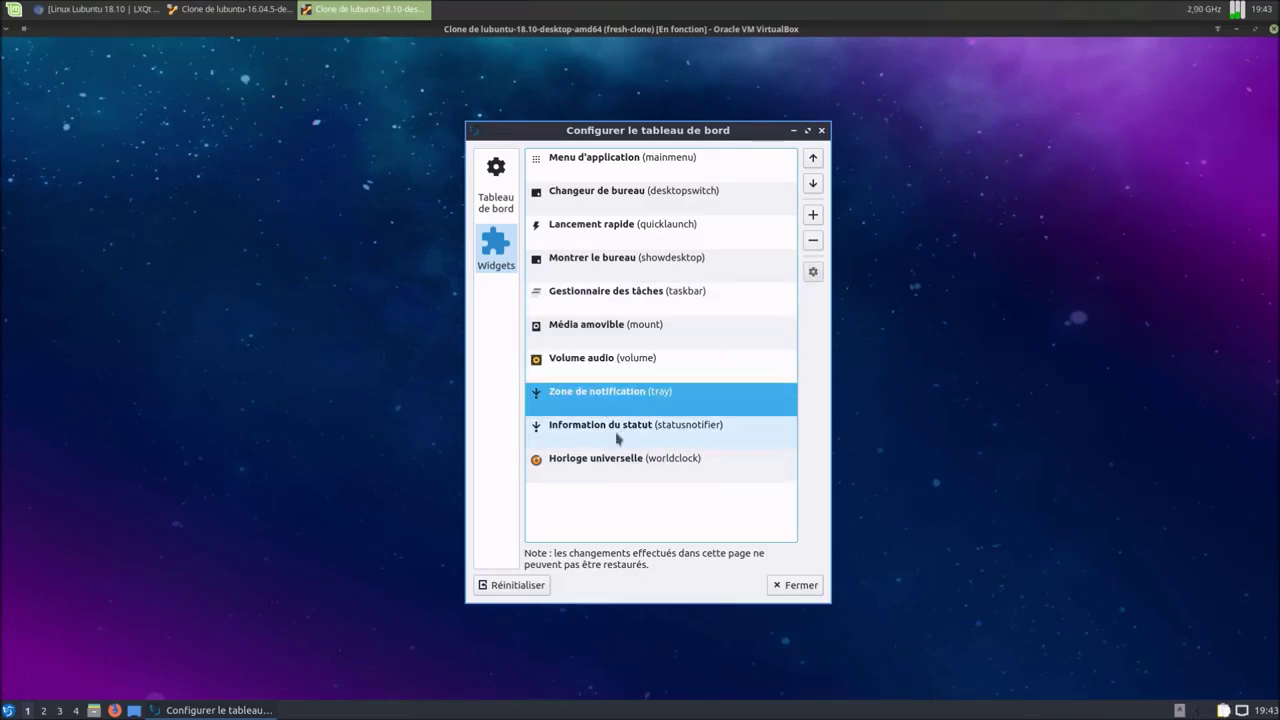
left_click(617, 436)
left_click(647, 470)
left_click(812, 272)
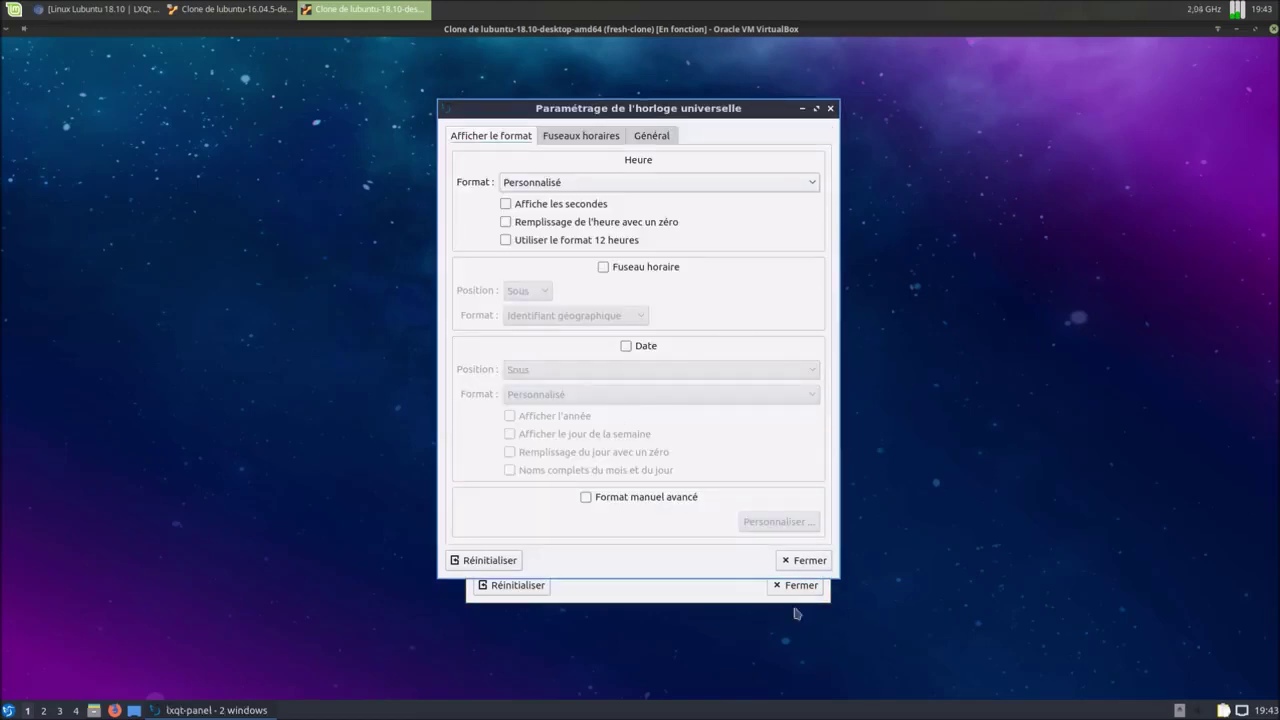
left_click(808, 562)
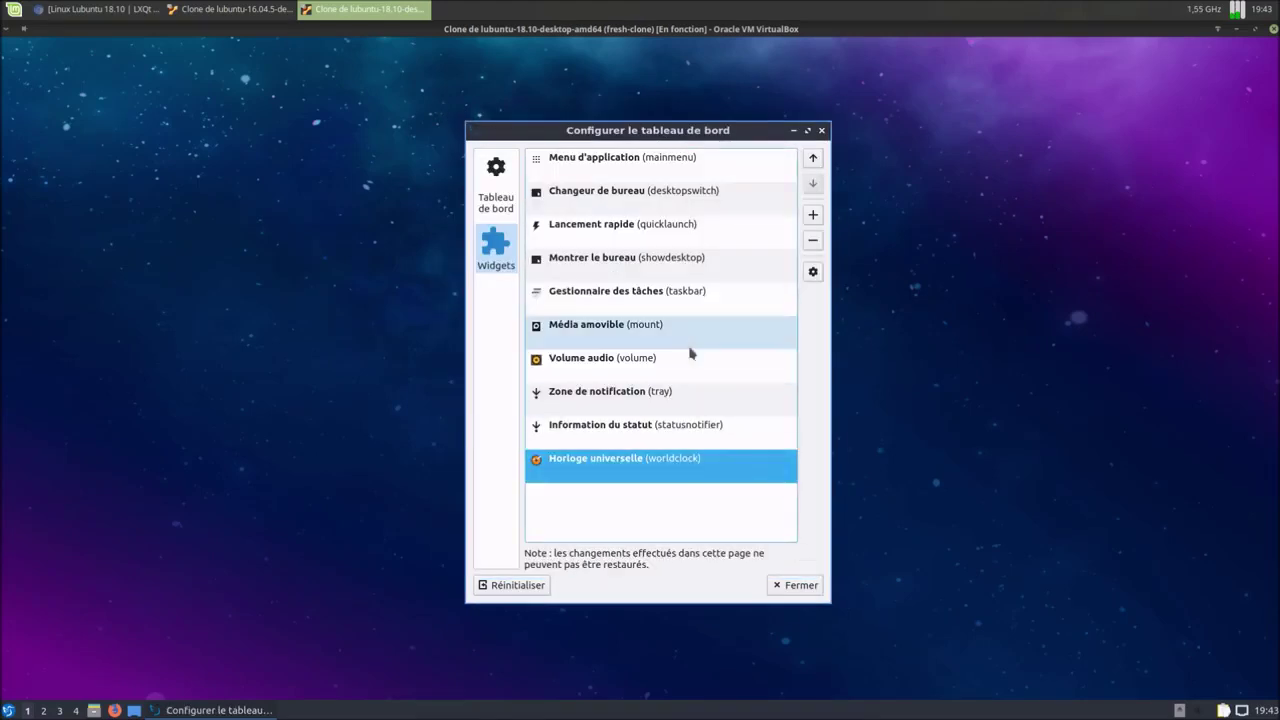
- Close the panel configuration window, and open and close the Gestionnaire des tâches settings directly from the panel
left_click(816, 588)
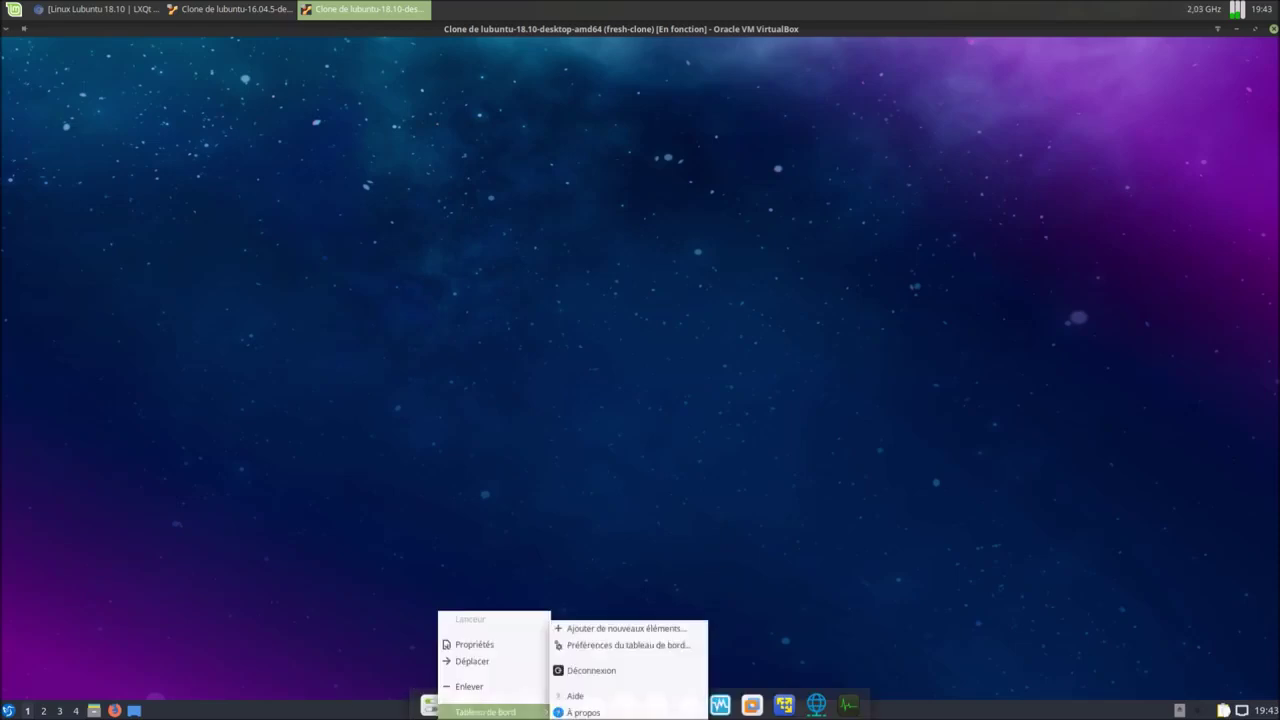
right_click(296, 711)
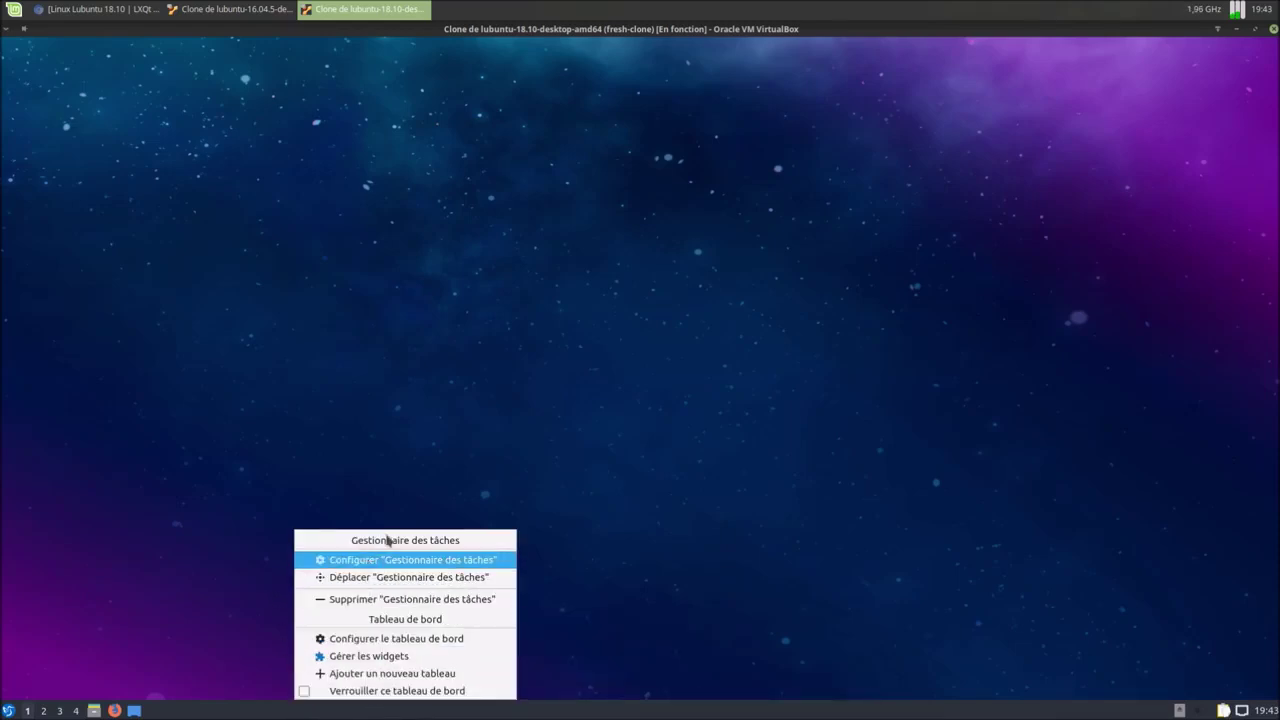
left_click(479, 563)
left_click(774, 507)
- Open the widget management window directly from the panel and close it again
right_click(277, 706)
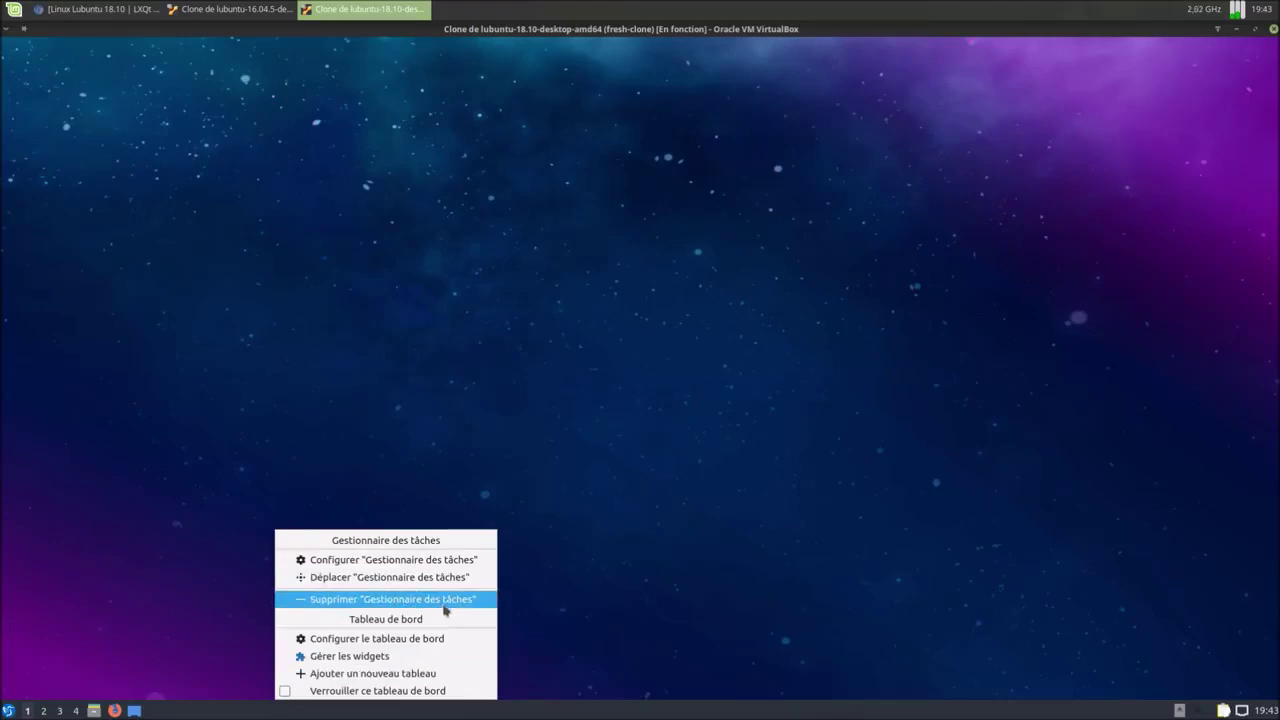
left_click(397, 660)
left_click(798, 558)
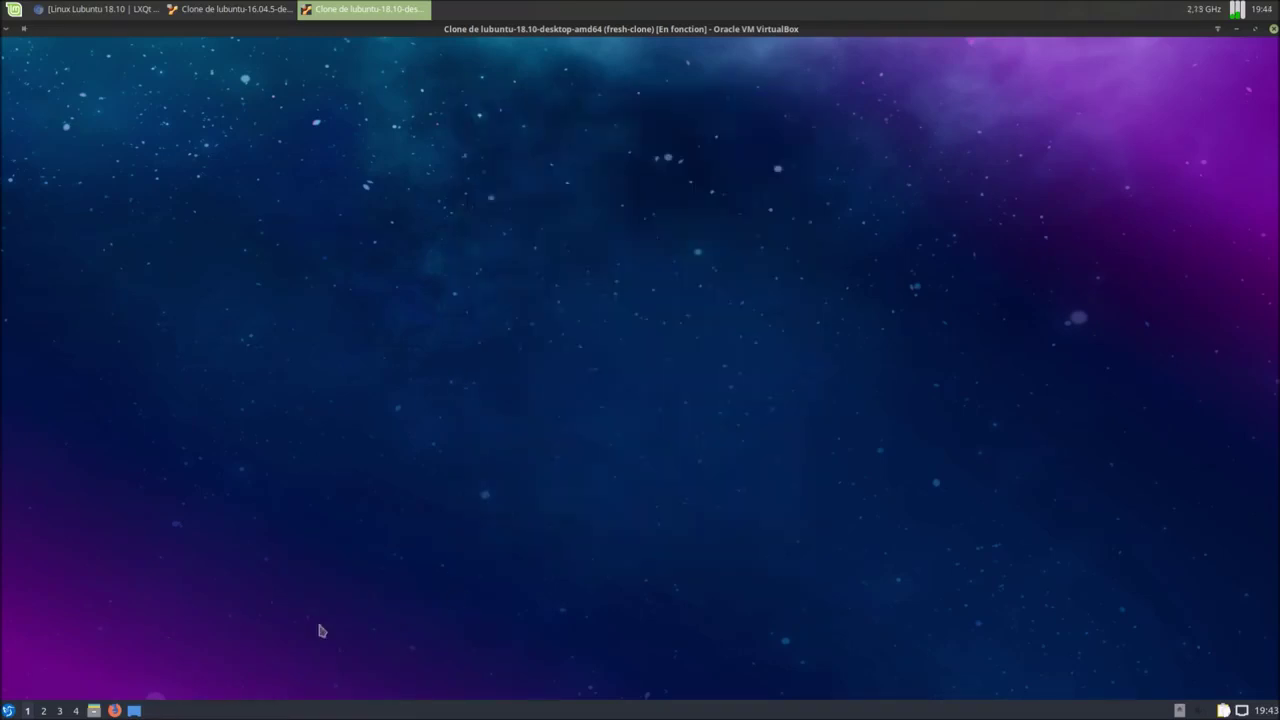
- Open the panel's widget management with the list of addable widgets, place the two windows side by side, and make the list taller
right_click(277, 714)
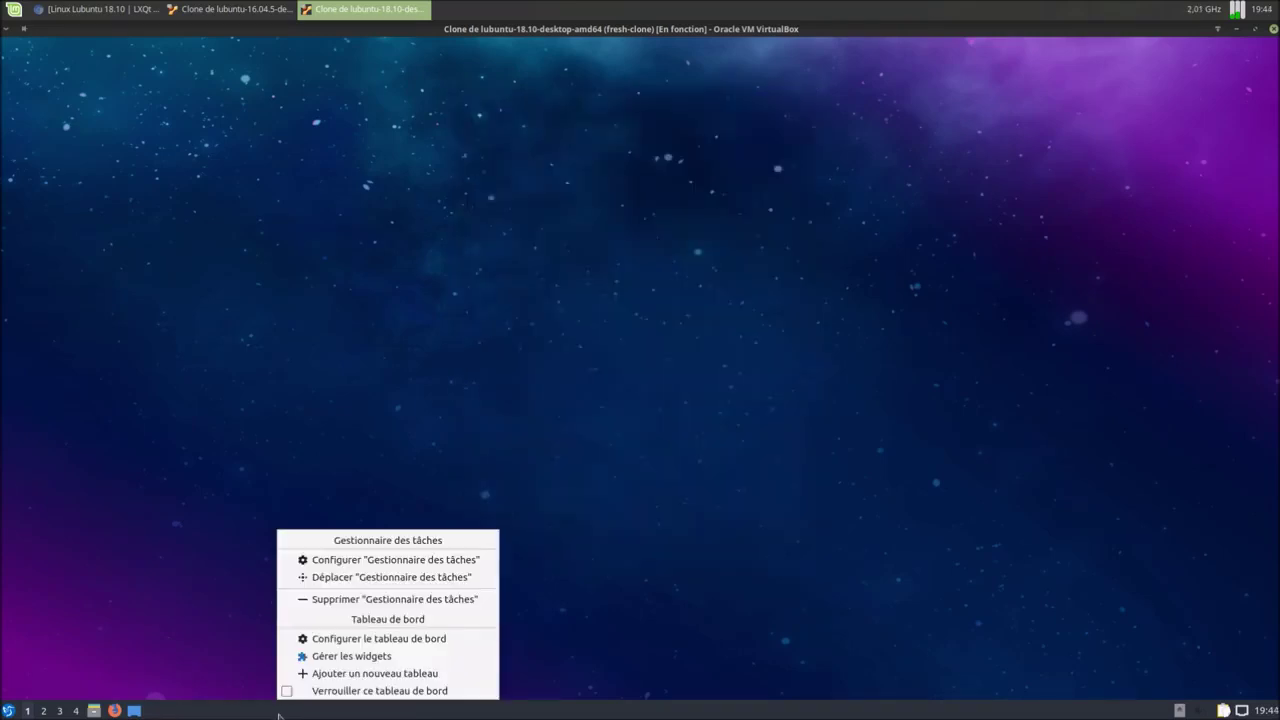
left_click(355, 657)
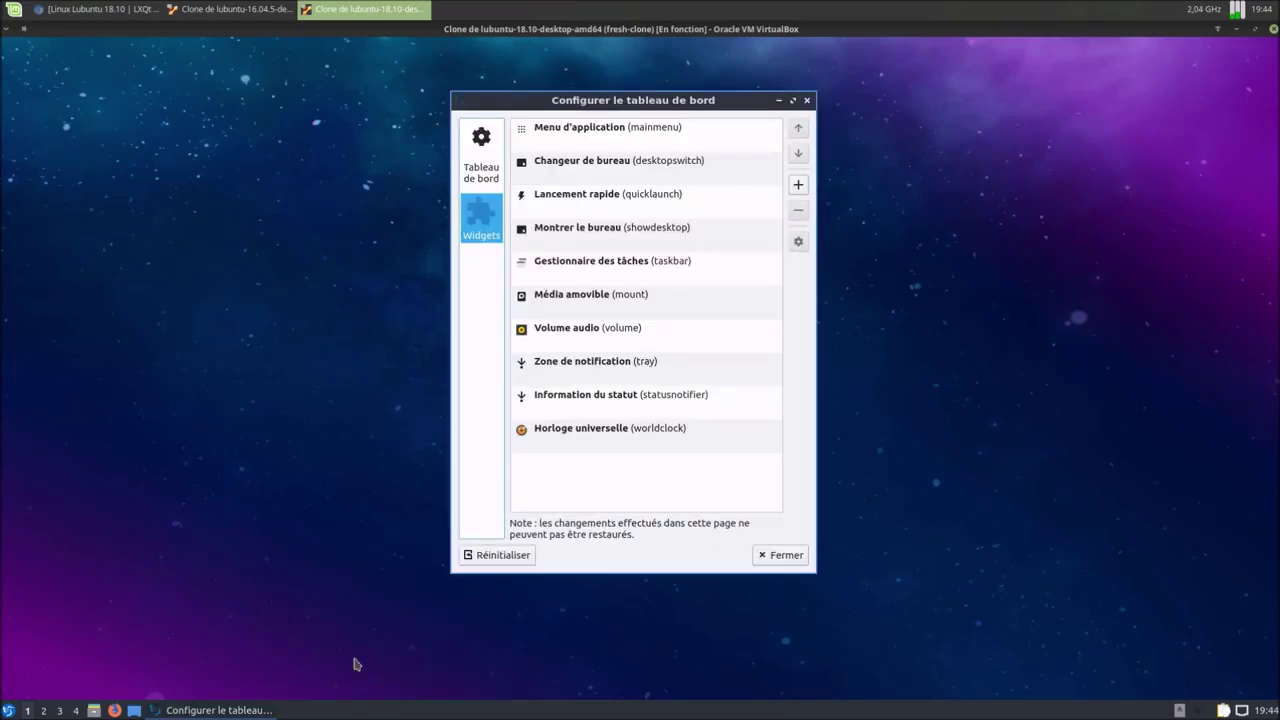
left_click(798, 184)
left_click_drag(632, 224, 967, 250)
left_click_drag(675, 104, 237, 90)
left_click_drag(898, 250, 587, 189)
left_click_drag(601, 434, 601, 653)
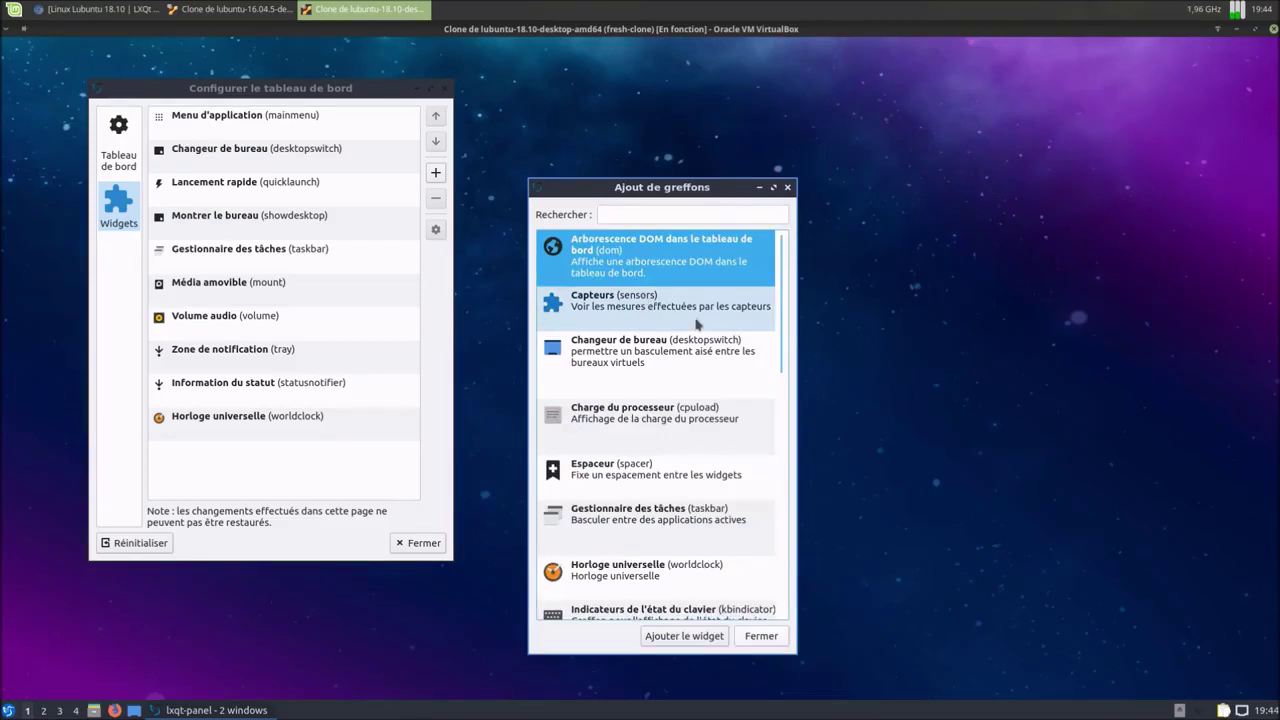
- Add the Charge du processeur (cpuload) widget to the panel and review its settings without changing them
left_click(642, 362)
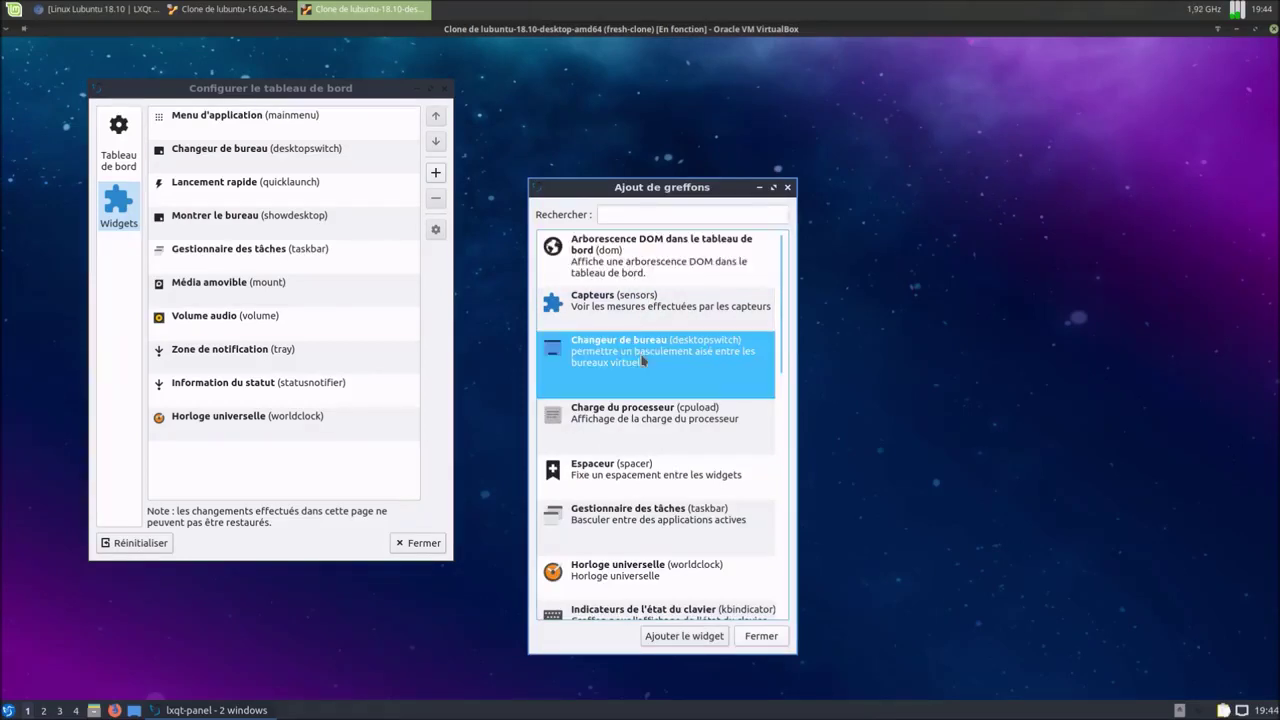
left_click(658, 427)
left_click(688, 638)
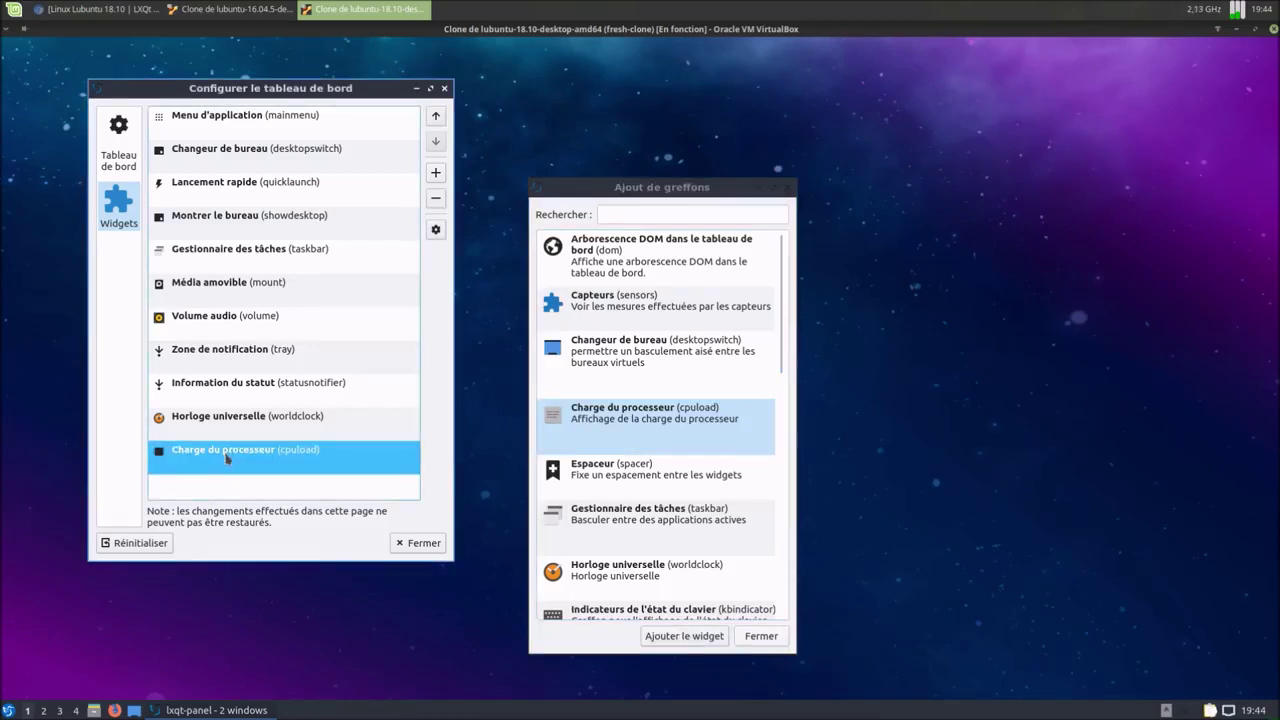
left_click(435, 230)
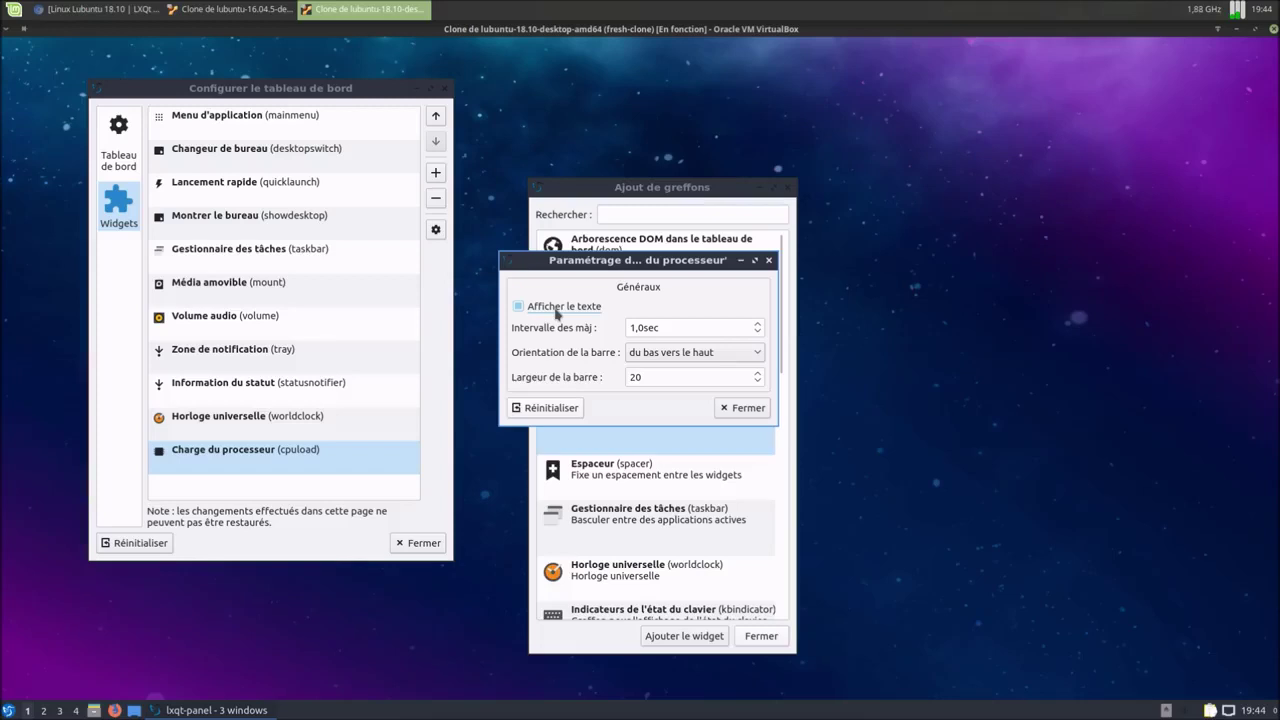
left_click(745, 410)
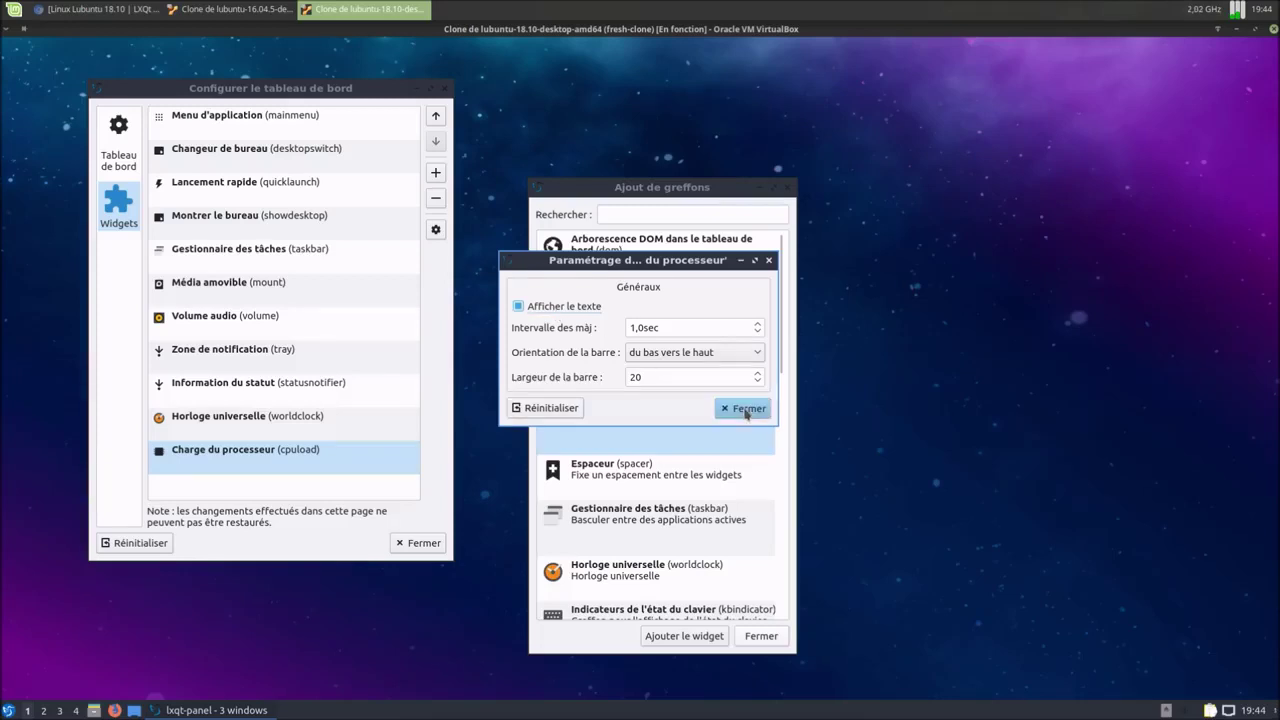
- Move the Charge du processeur widget up the list to sit between Média amovible and Volume audio
left_click(436, 117)
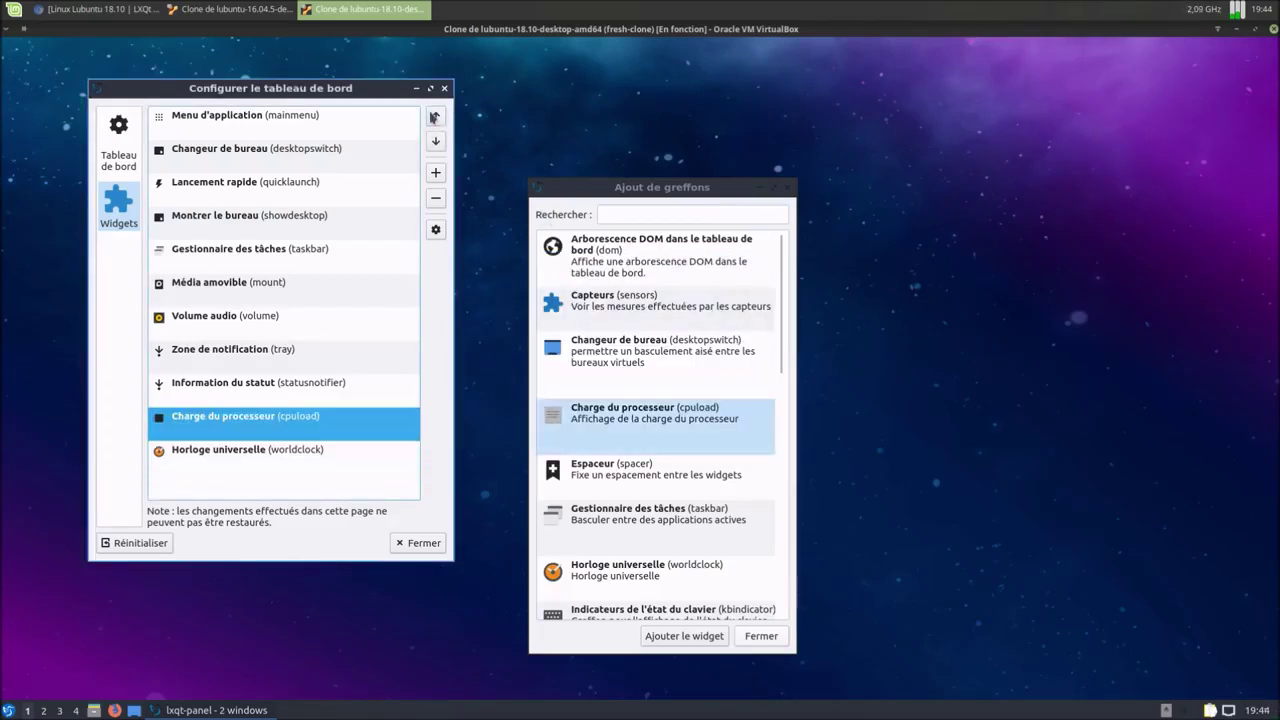
left_click(436, 117)
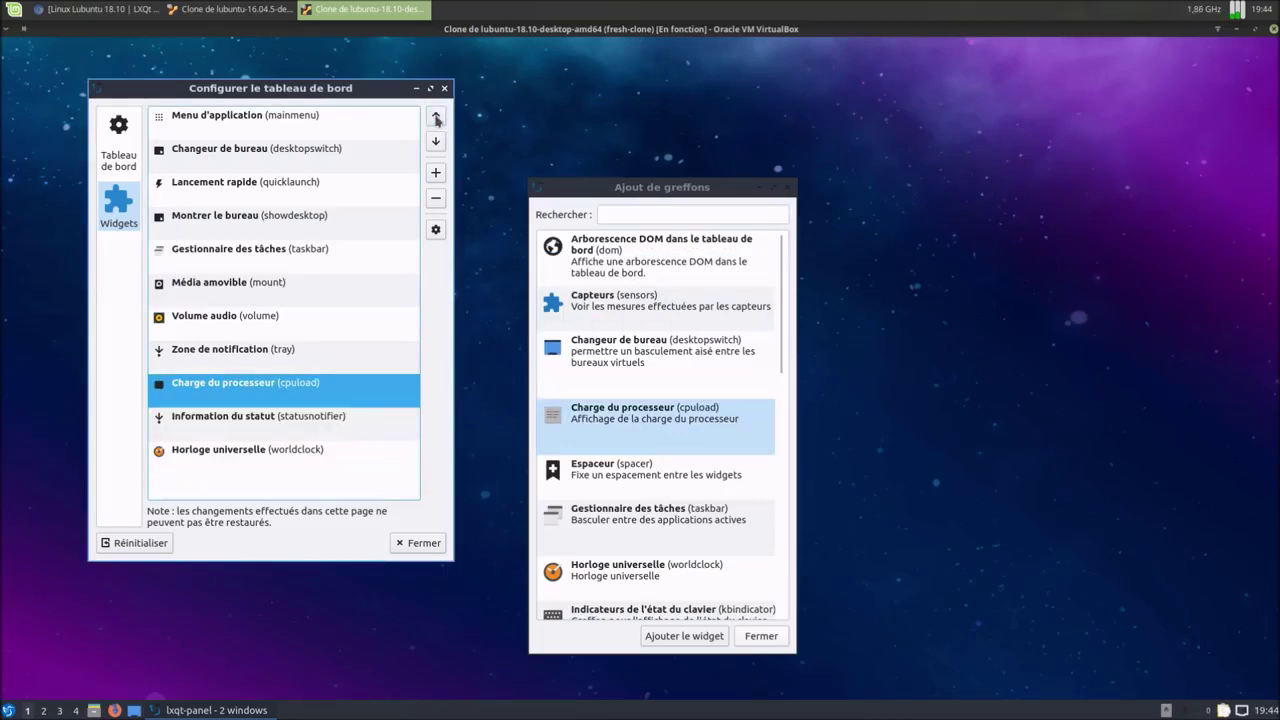
left_click(436, 117)
left_click(436, 117)
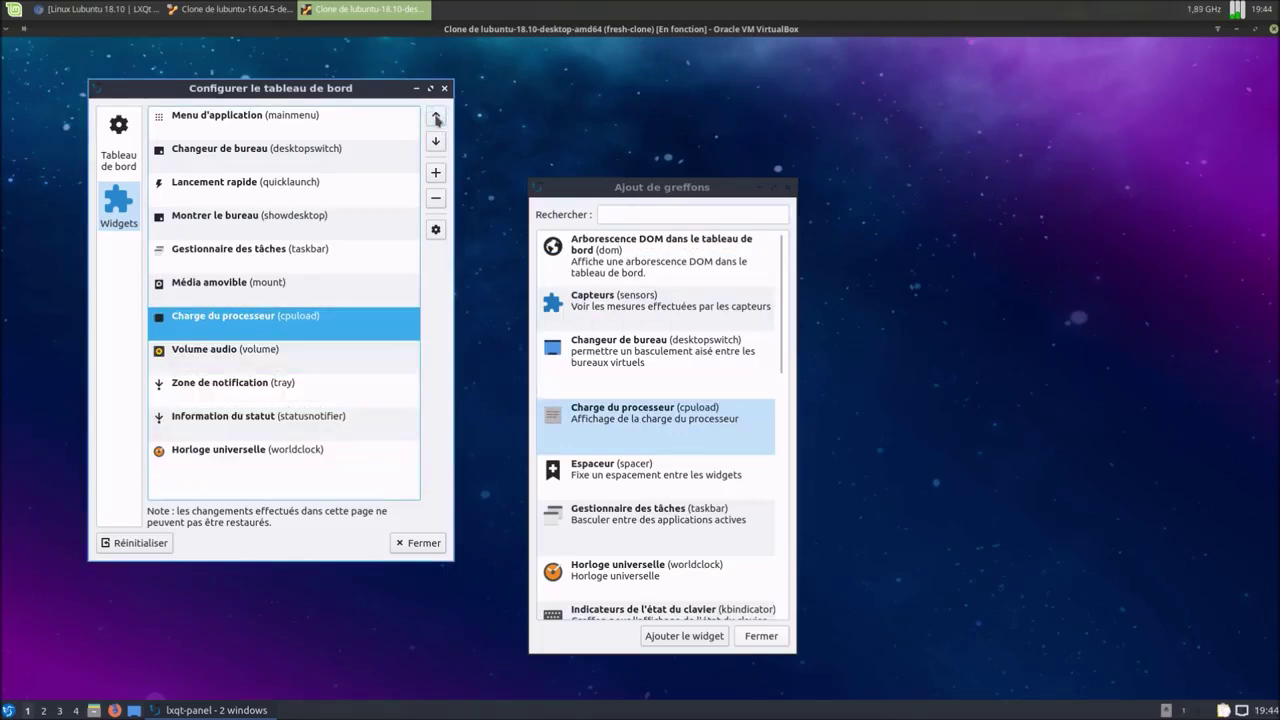
- Move Charge du processeur above Média amovible and add the Indicateurs de l'état du clavier (kbindicator) widget to the panel
left_click(436, 117)
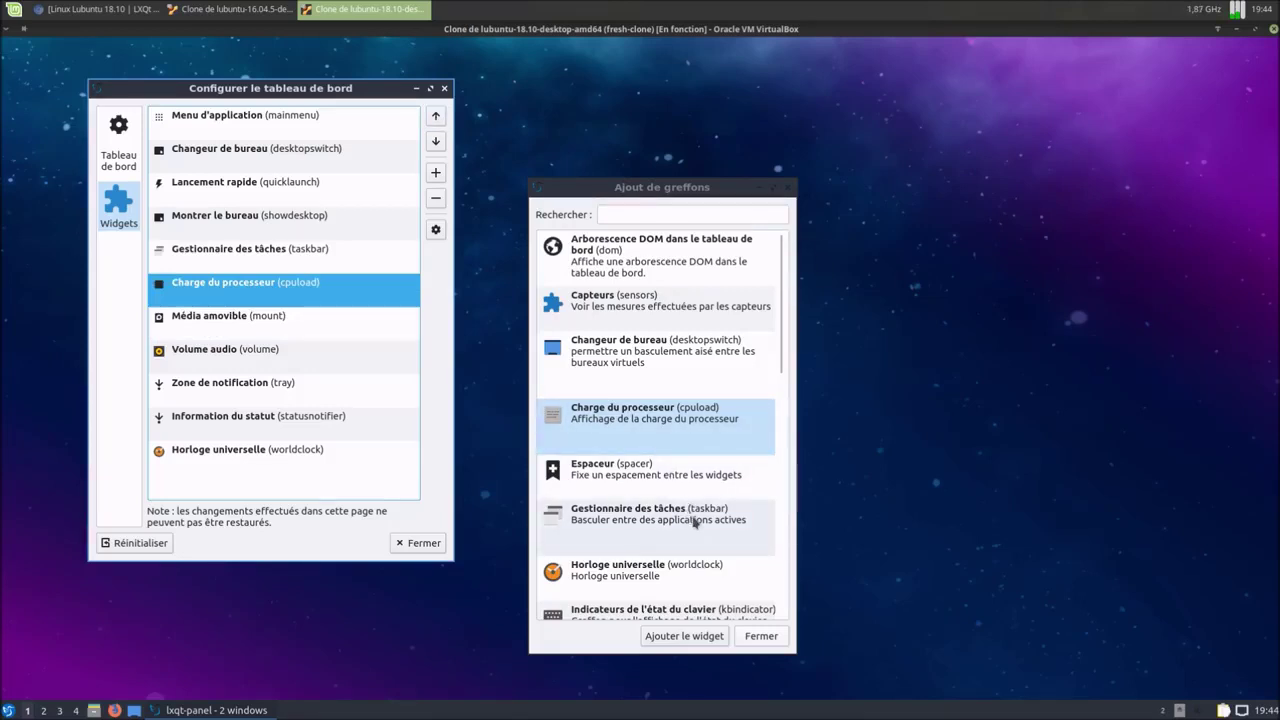
scroll(692, 520, "down", 3)
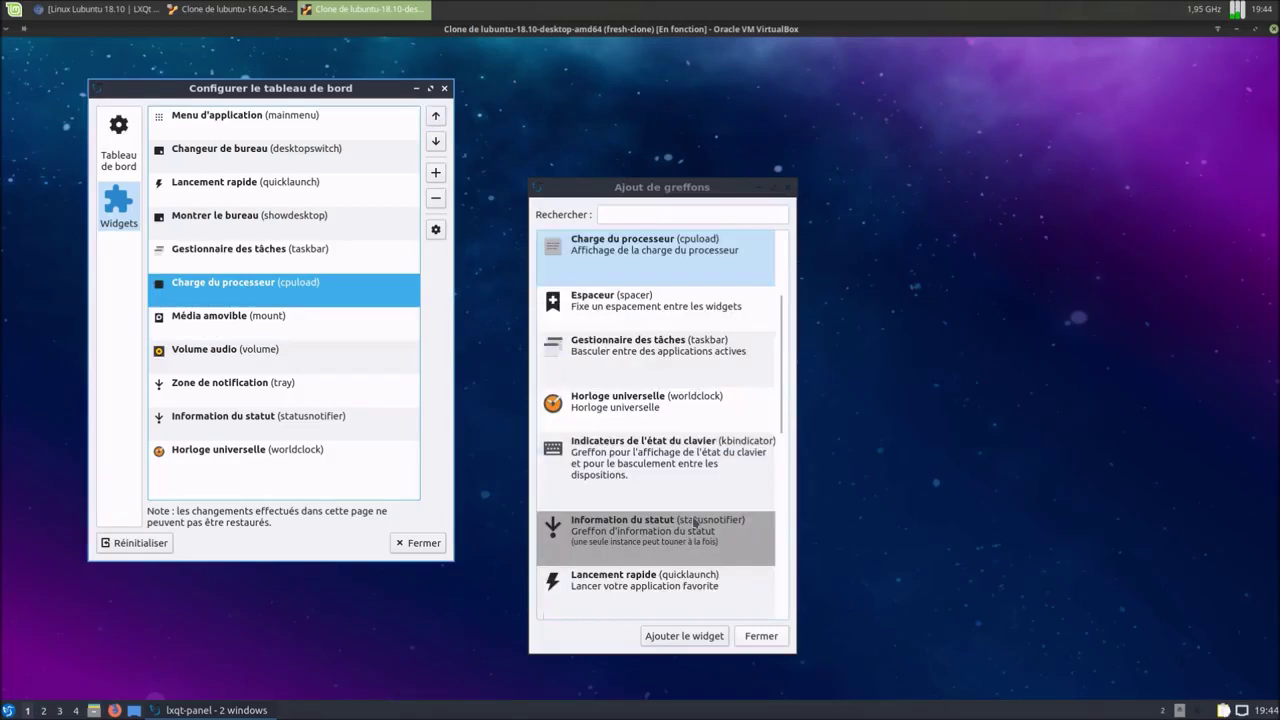
left_click(690, 474)
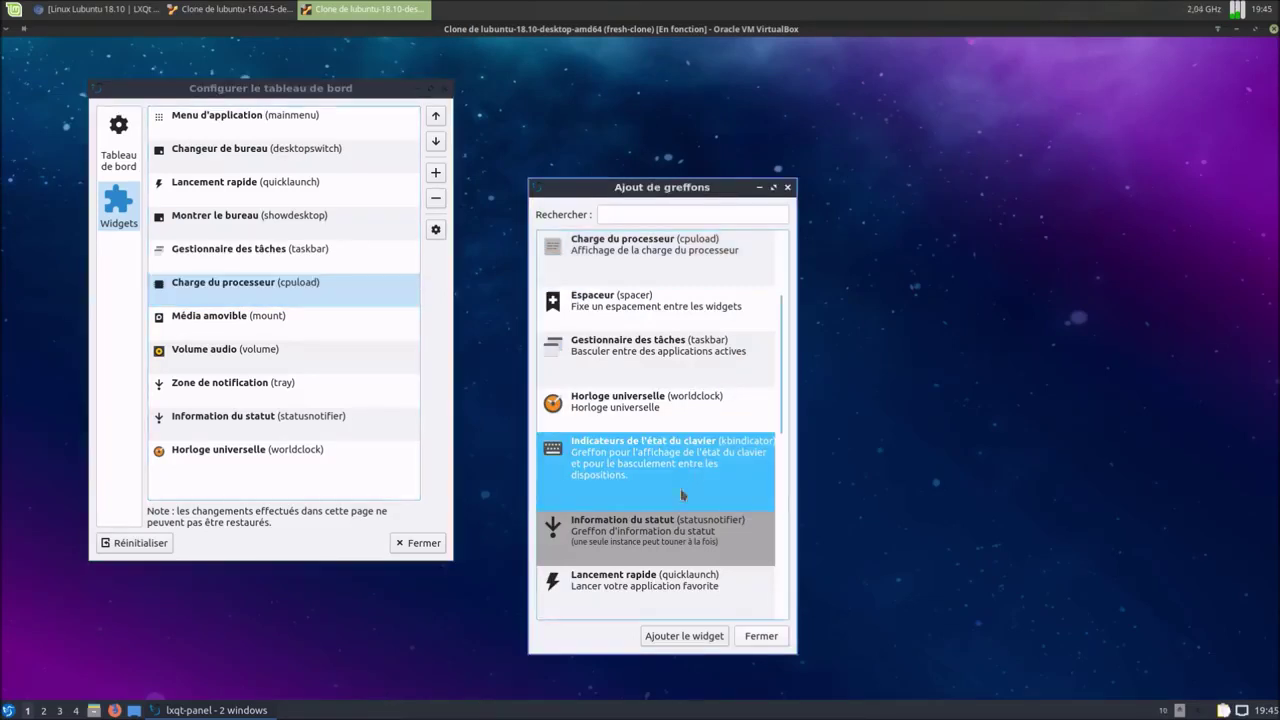
left_click(677, 640)
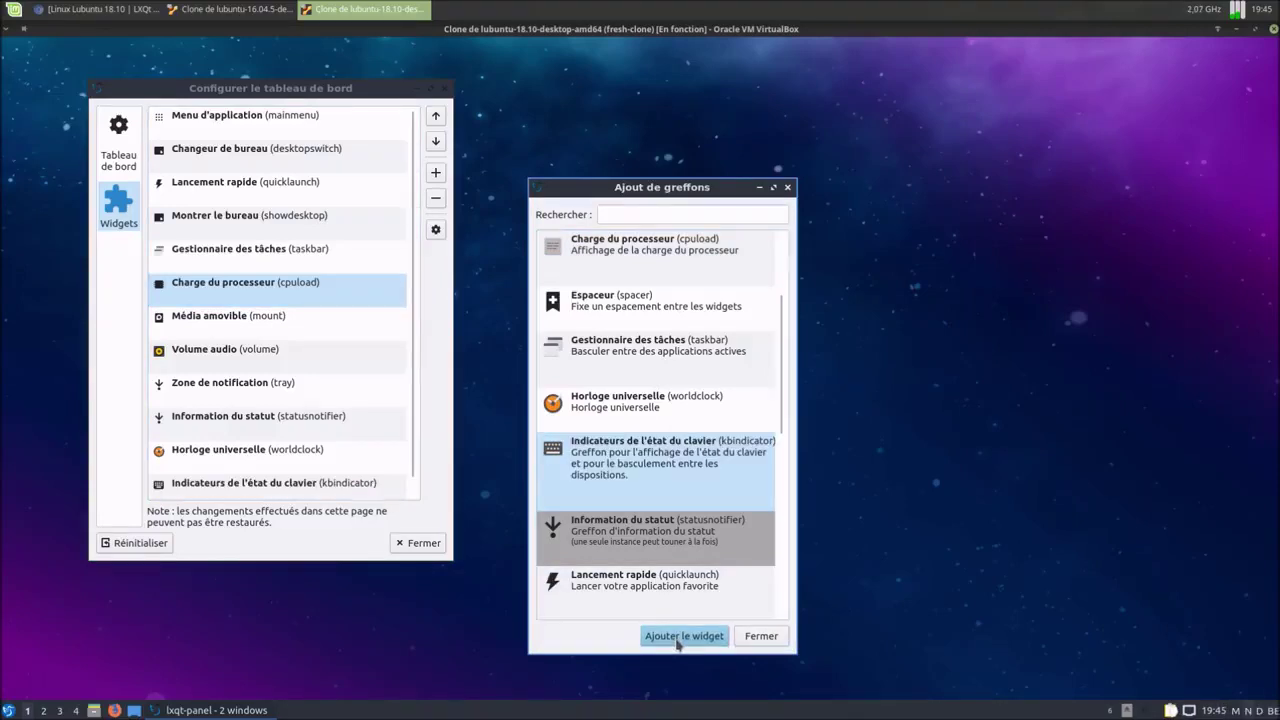
- Move the Indicateurs de l'état du clavier widget up the list to sit directly below Charge du processeur
scroll(200, 478, "down", 1)
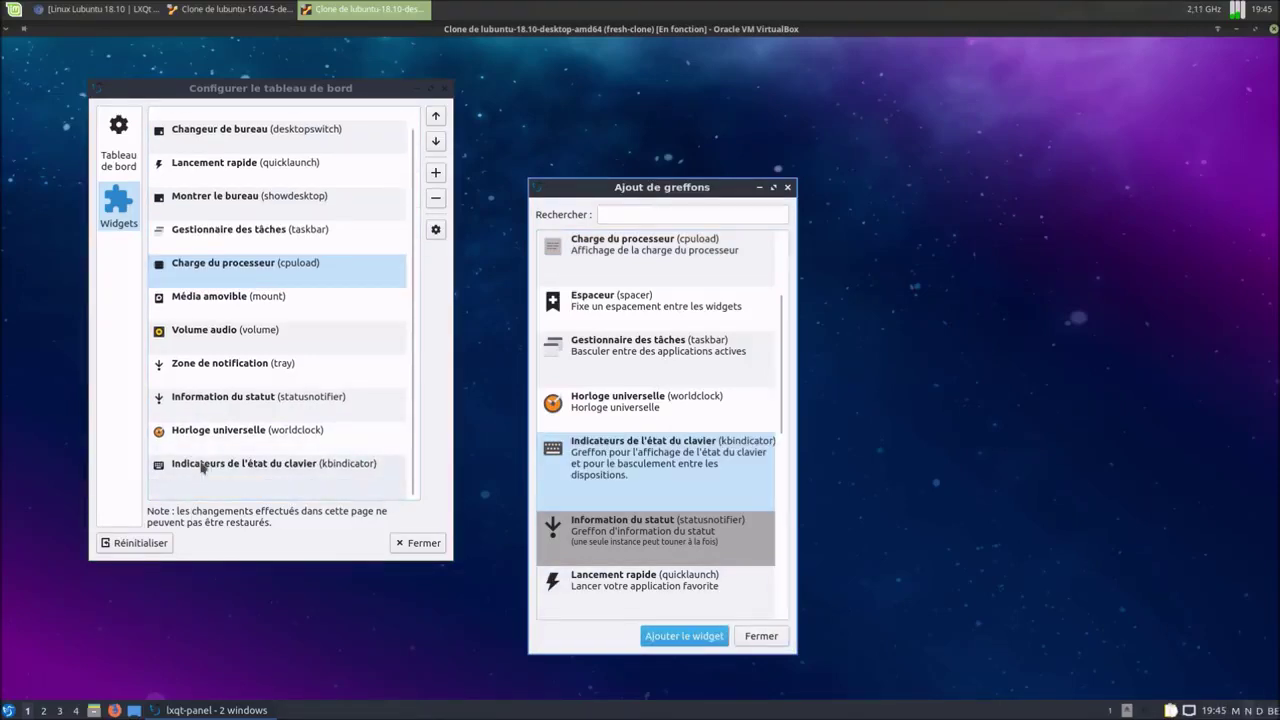
left_click(202, 465)
left_click(436, 117)
left_click(436, 117)
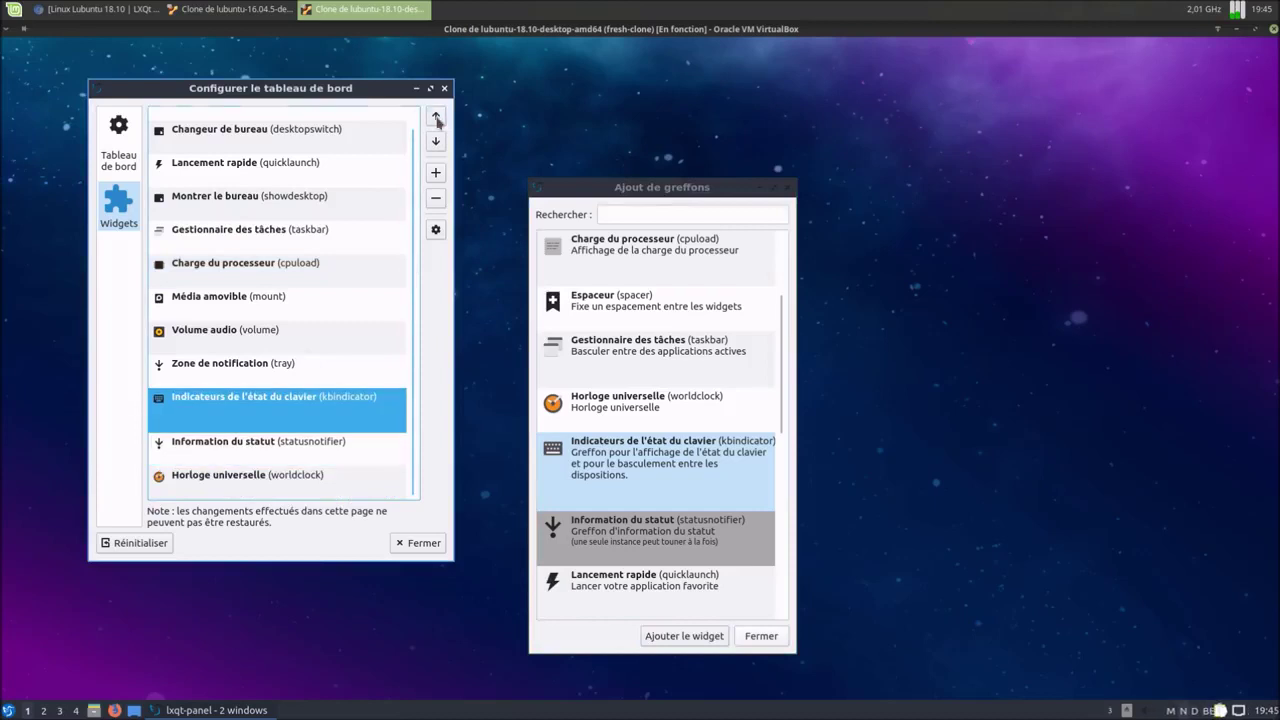
left_click(436, 117)
left_click(436, 117)
left_click(436, 117)
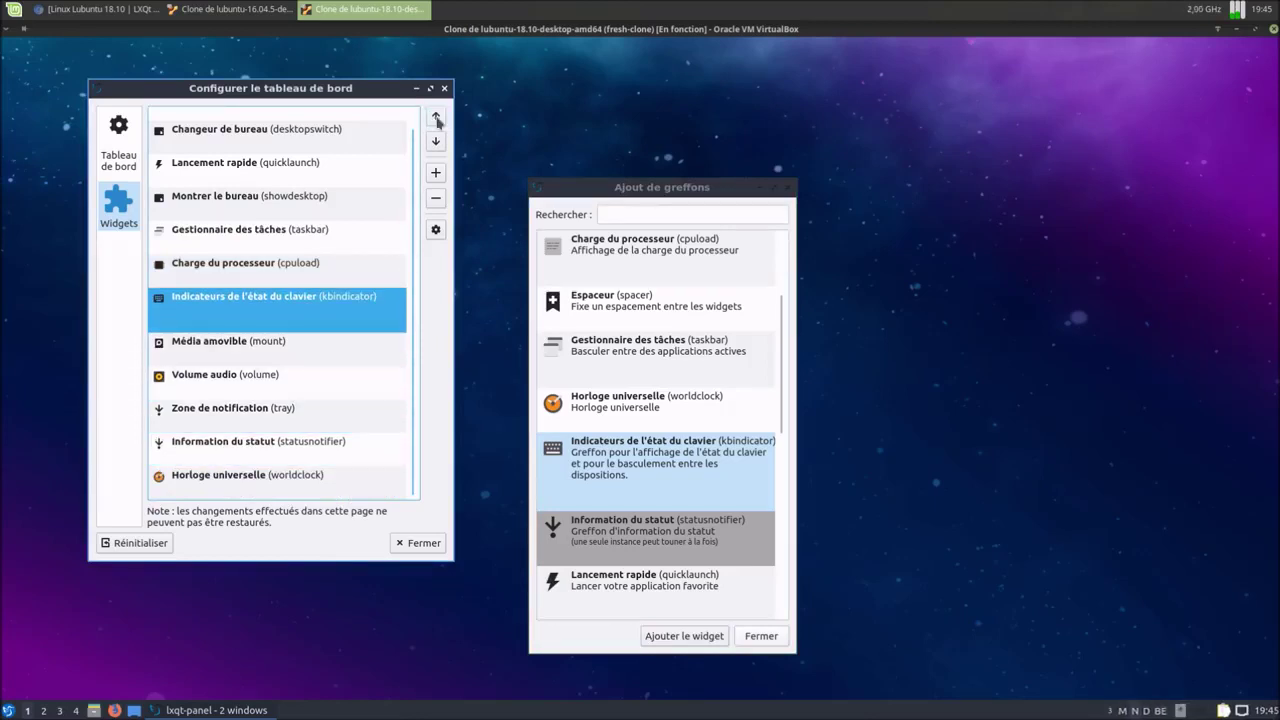
- Open the keyboard indicator widget's settings, place the window beside the widget list, and review the lock and layout indicator options
left_click(436, 229)
left_click_drag(609, 430, 943, 226)
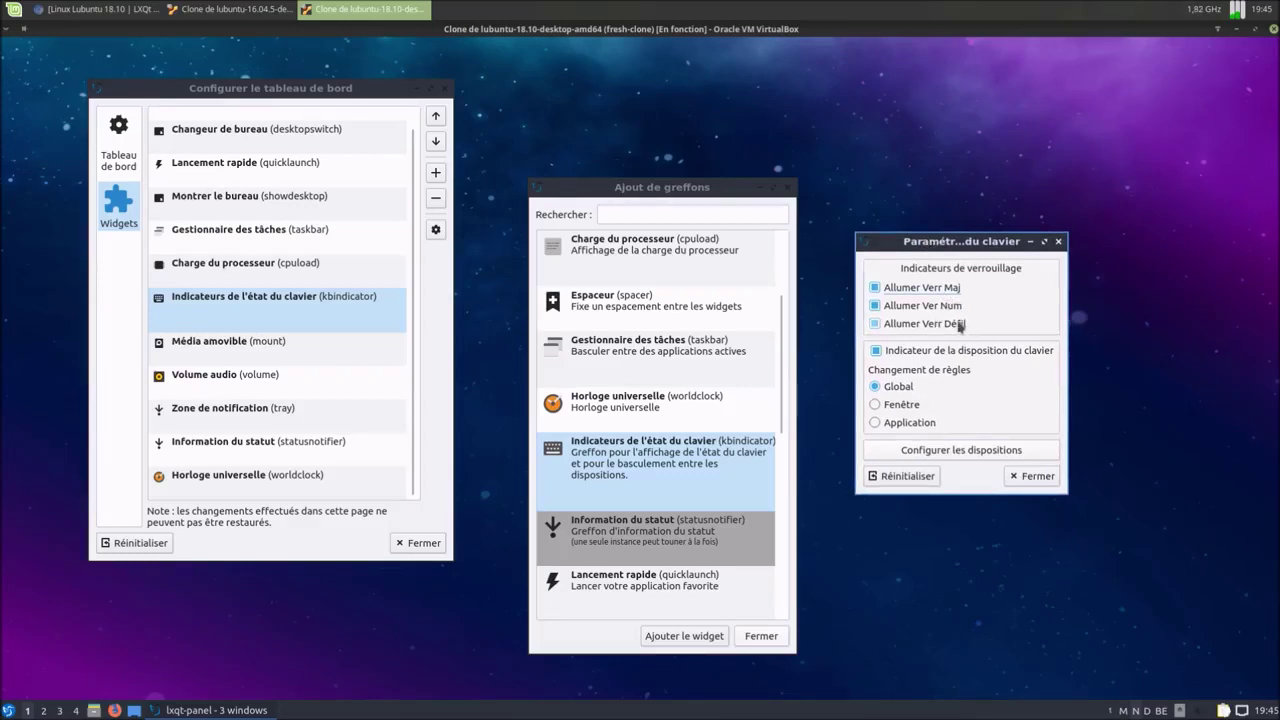
left_click(958, 325)
left_click(876, 351)
left_click(898, 159)
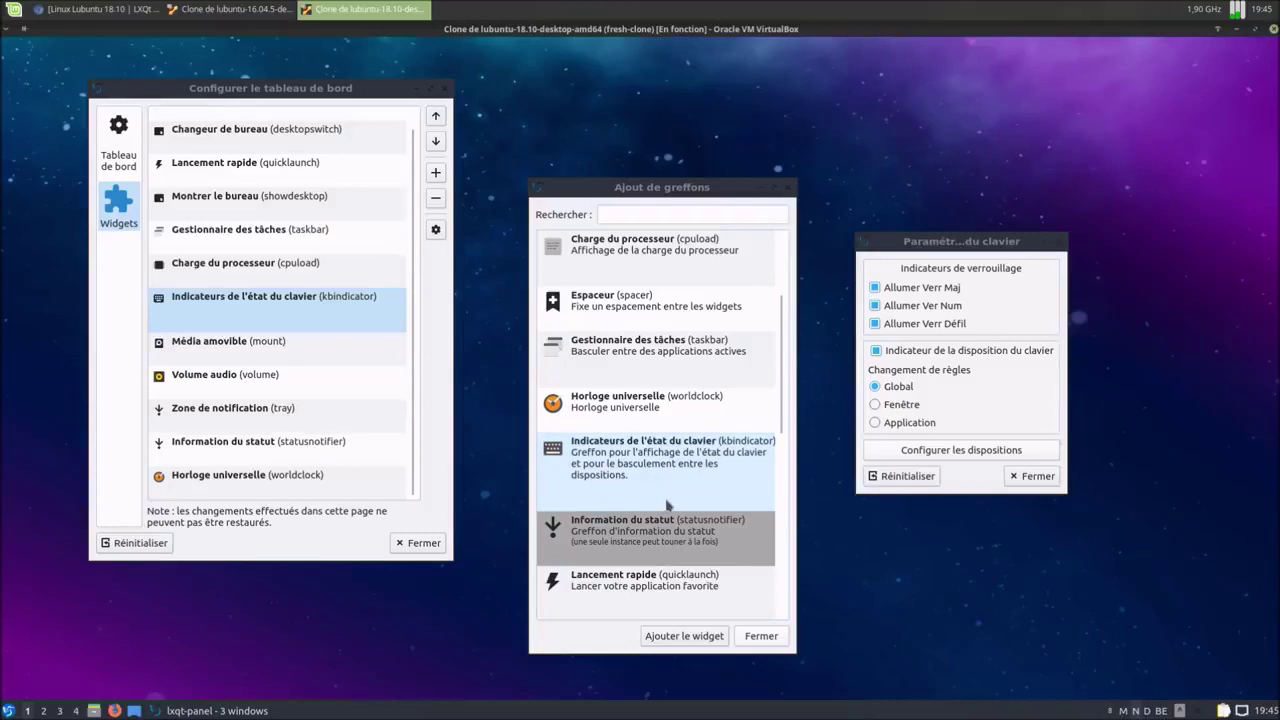
- Add a second Lancement rapide (quicklaunch) widget to the panel
scroll(668, 505, "down", 3)
left_click(621, 438)
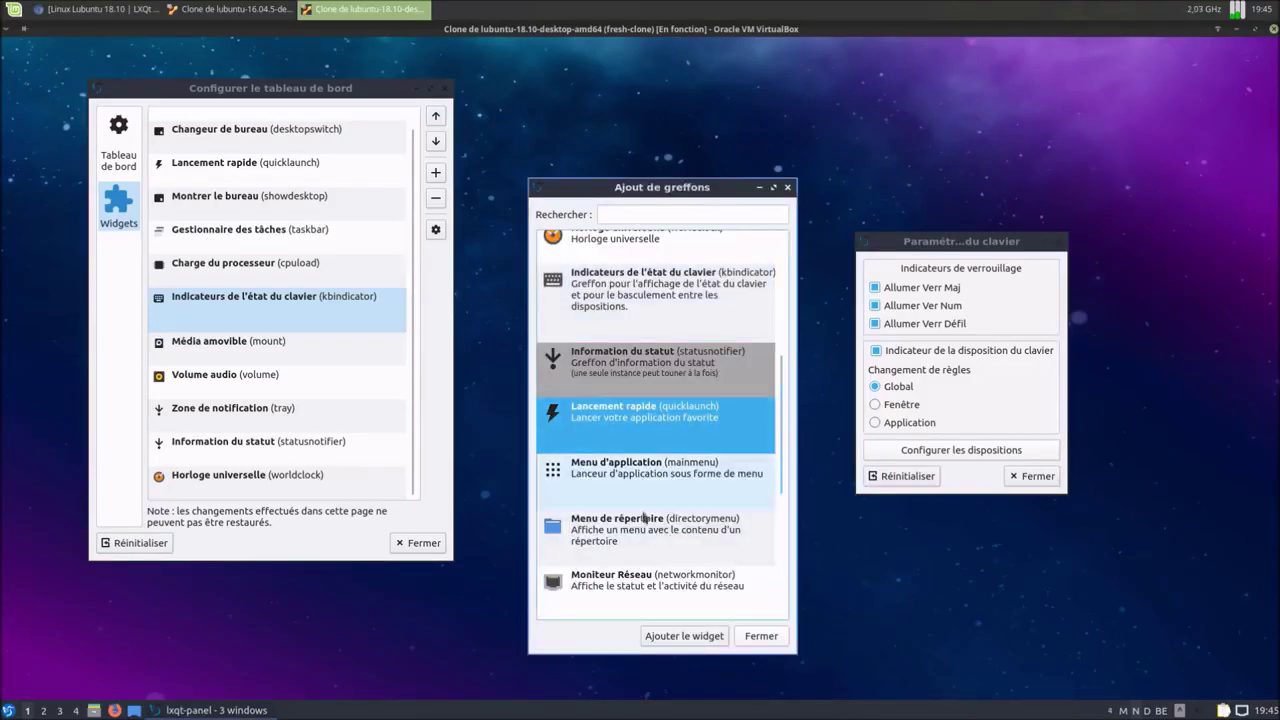
left_click(699, 641)
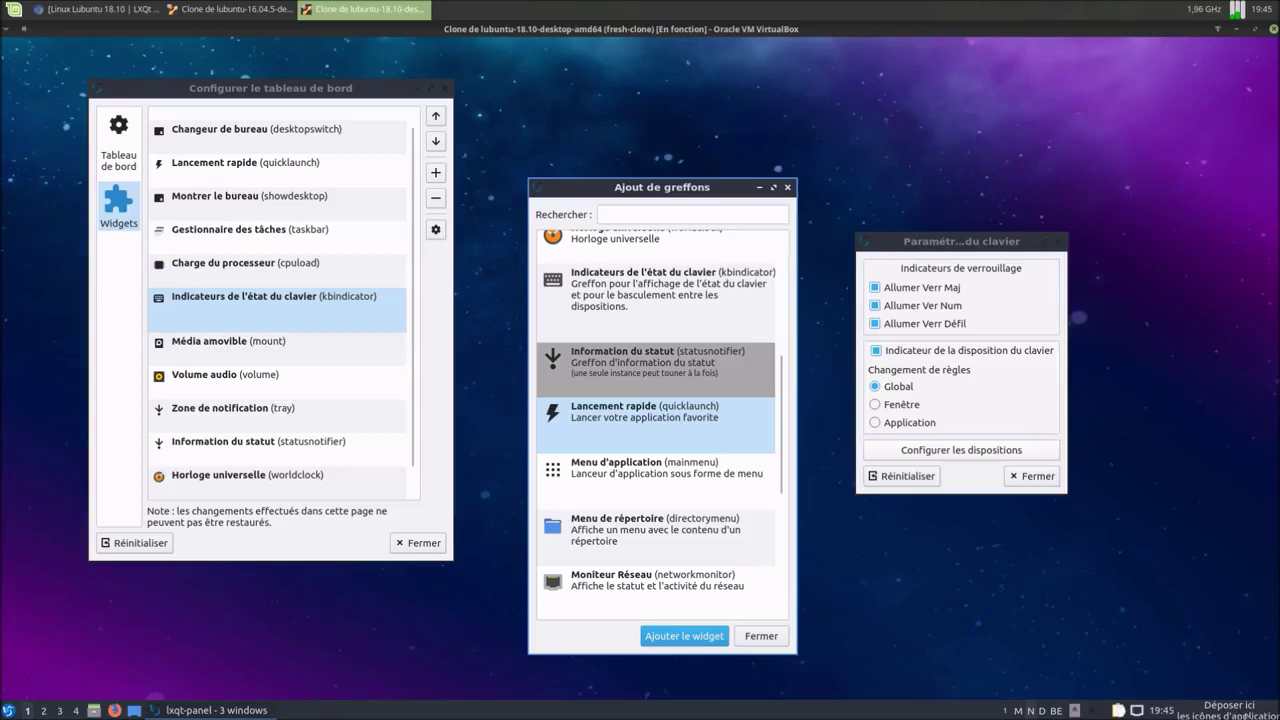
- Move the second Lancement rapide widget up the list to sit directly below the first Lancement rapide
scroll(330, 460, "down", 1)
left_click(284, 483)
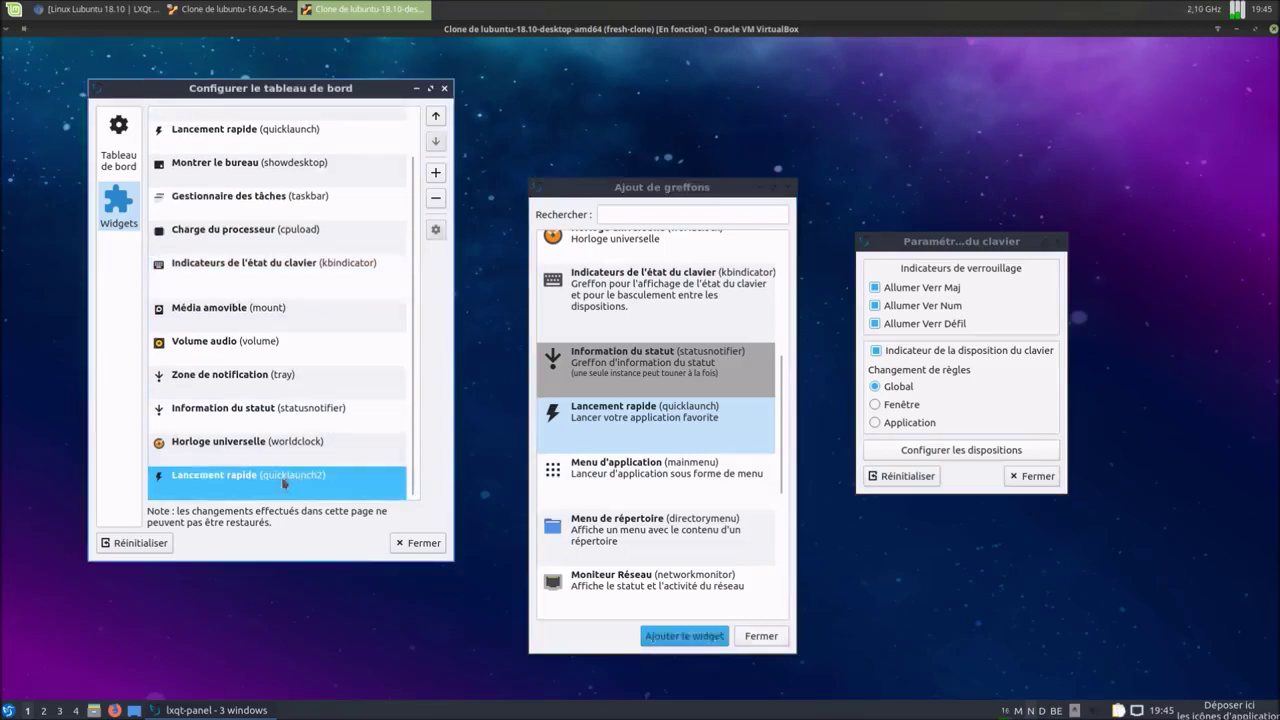
left_click(436, 118)
left_click(436, 118)
left_click(436, 118)
left_click(436, 118)
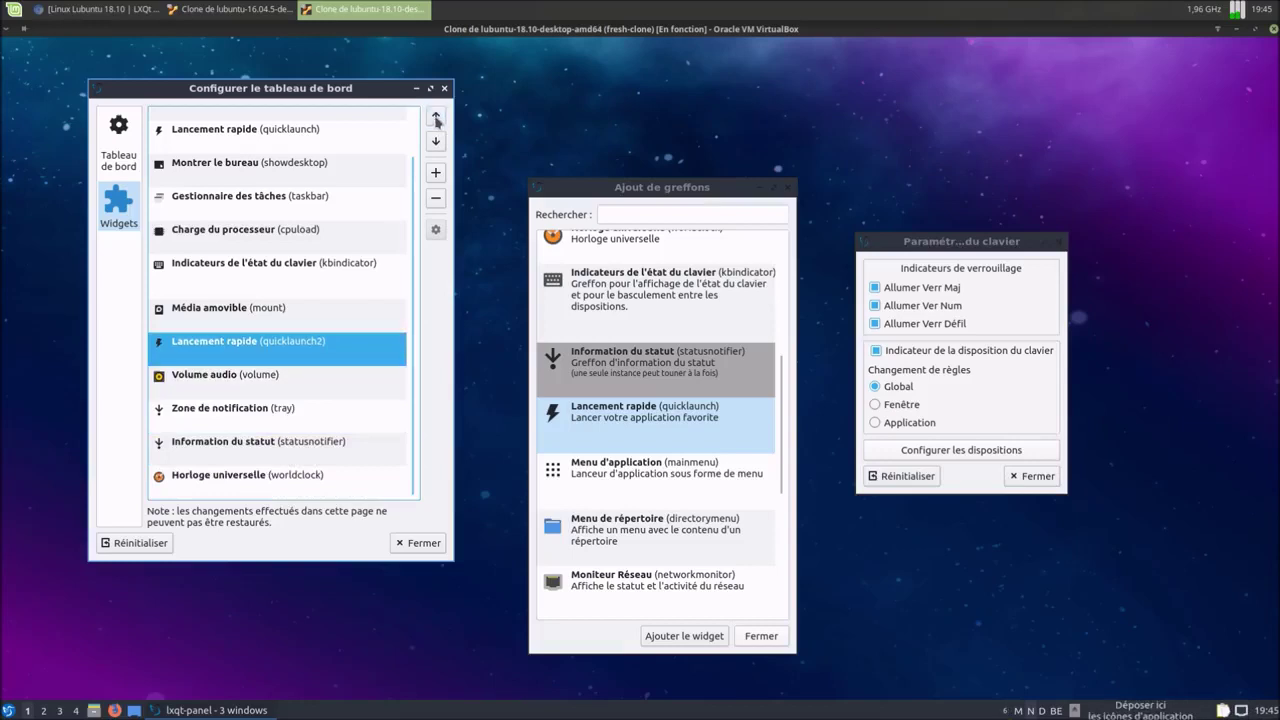
left_click(436, 118)
left_click(436, 118)
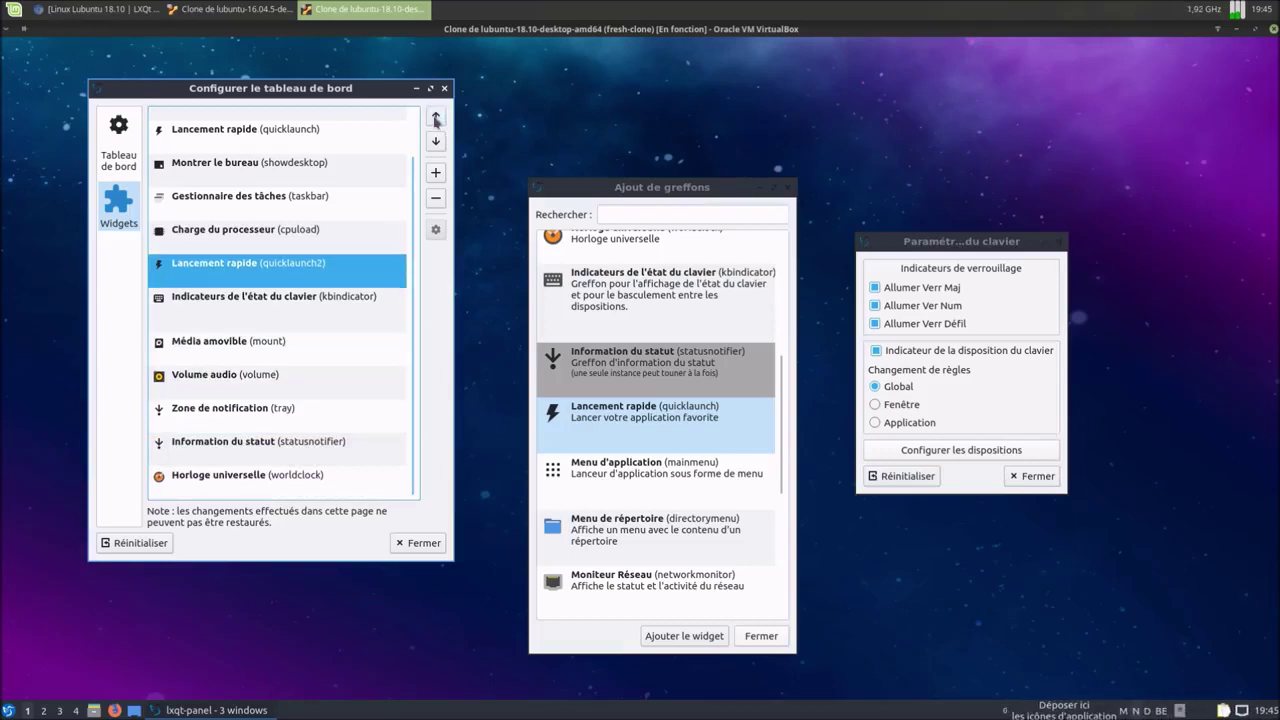
left_click(436, 118)
left_click(436, 118)
left_click(436, 118)
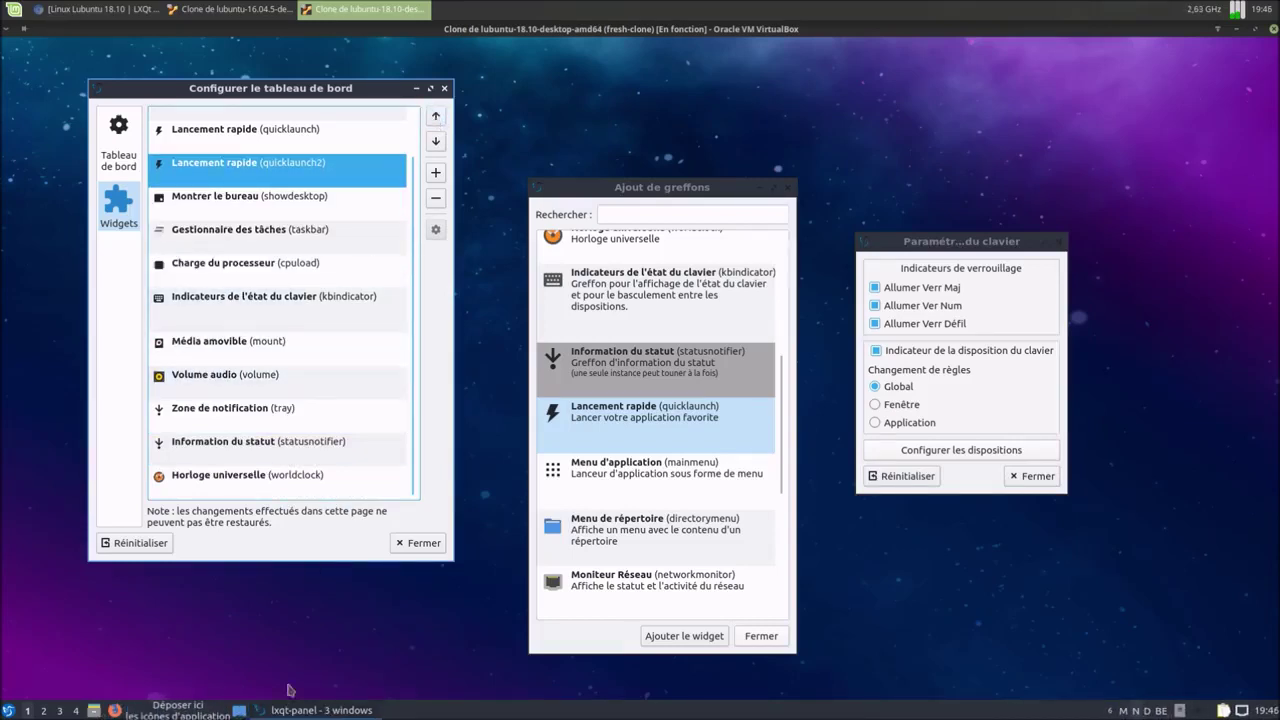
- Place a LibreOffice Writer launcher from the Bureautique applications in the second quick-launch area of the panel
left_click(8, 710)
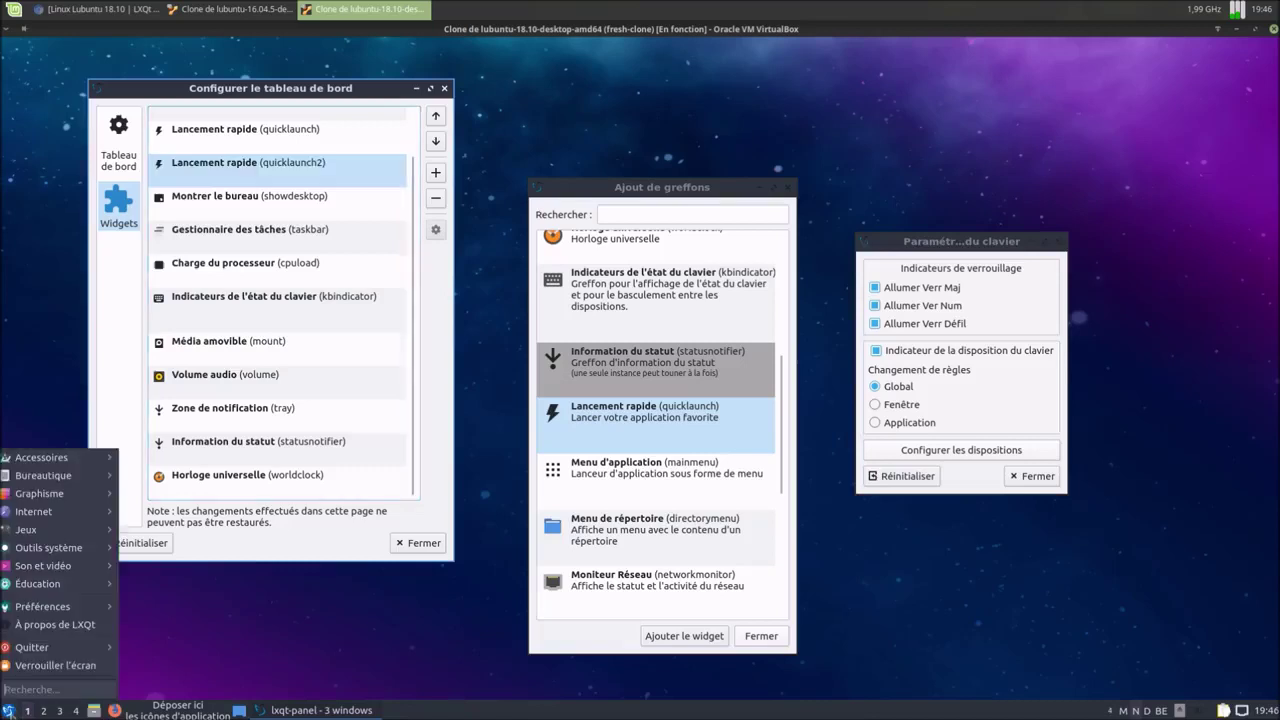
mouse_move(50, 476)
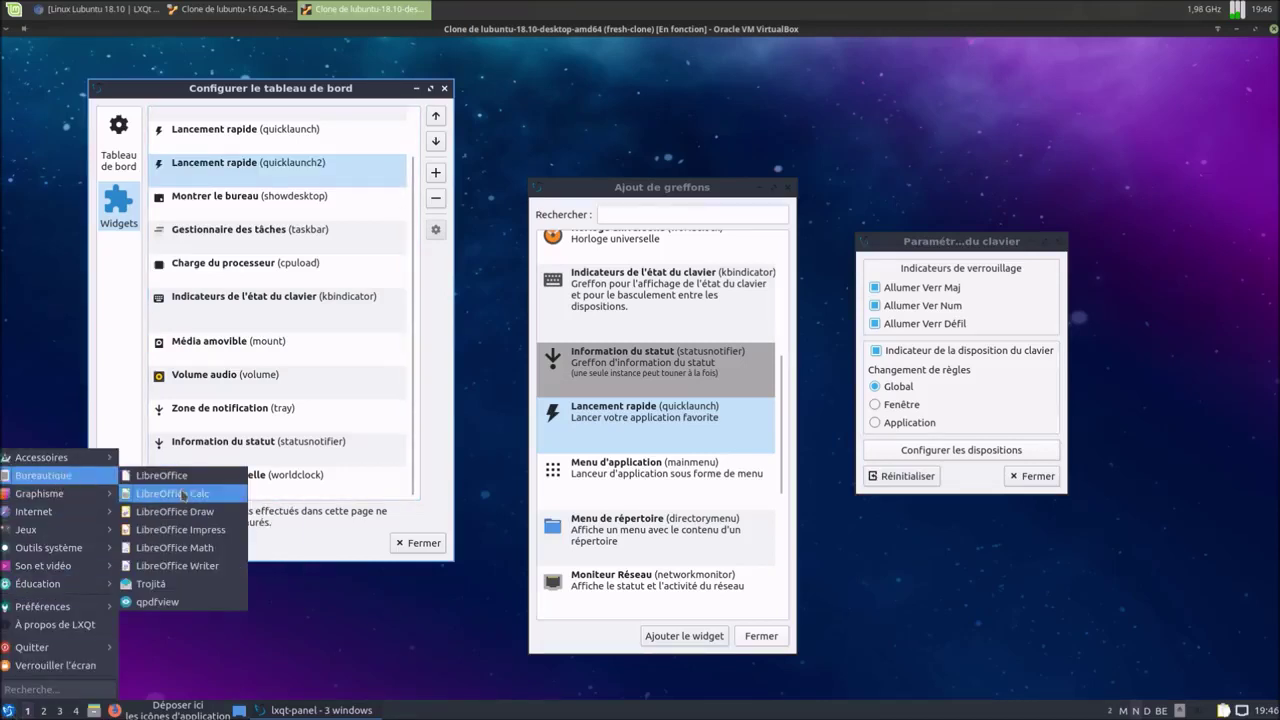
left_click_drag(155, 571, 196, 703)
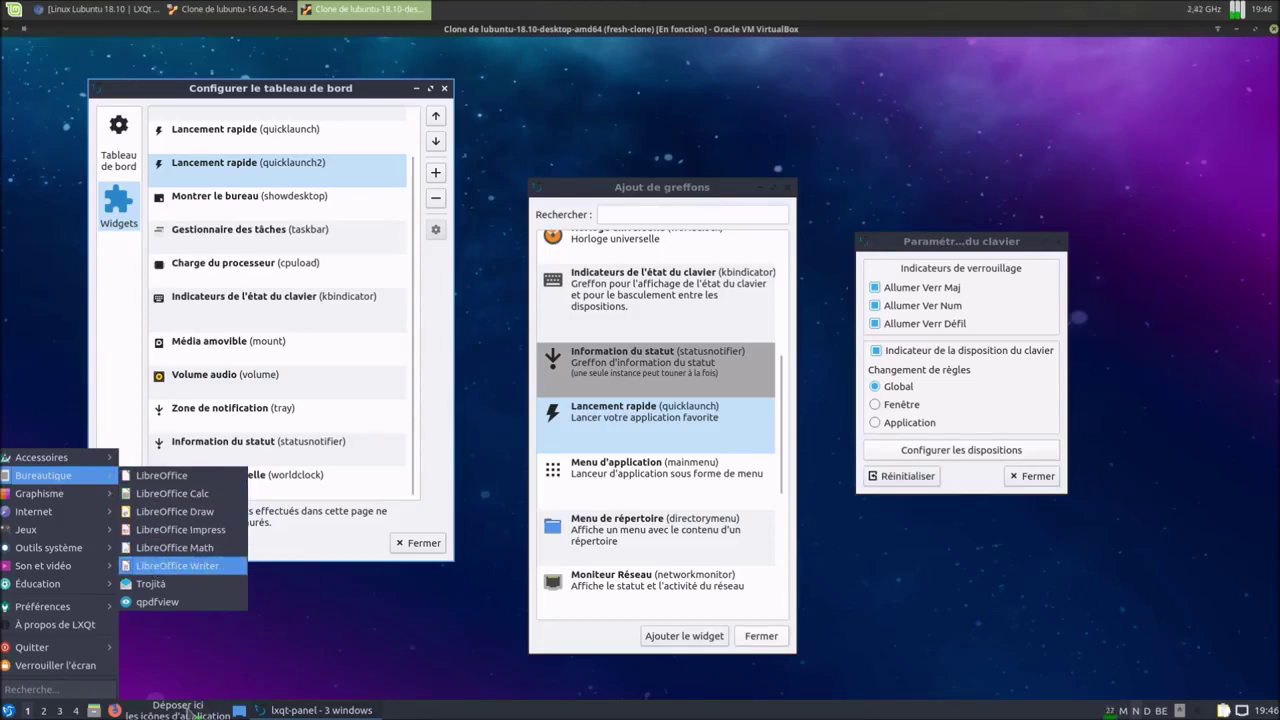
- Check the context options of the new Writer launcher and remove the second Lancement rapide widget from the panel
right_click(170, 703)
left_click(462, 633)
right_click(168, 705)
left_click(136, 710)
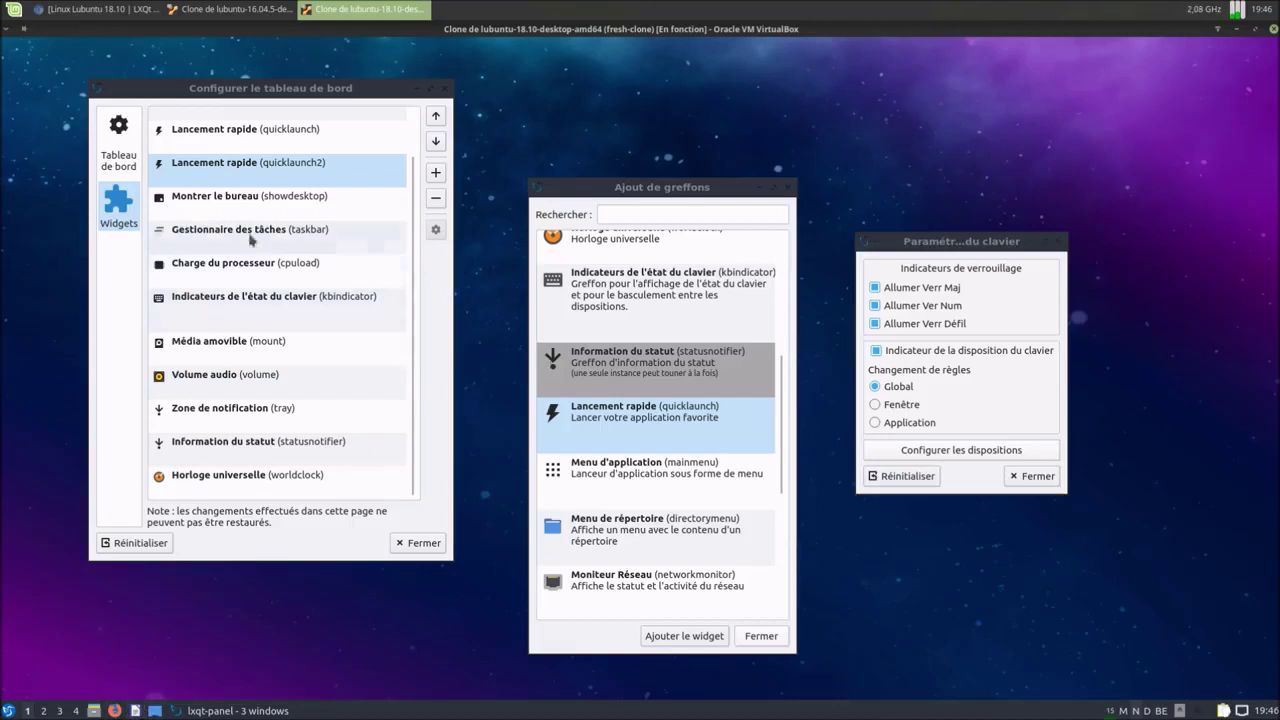
left_click(437, 200)
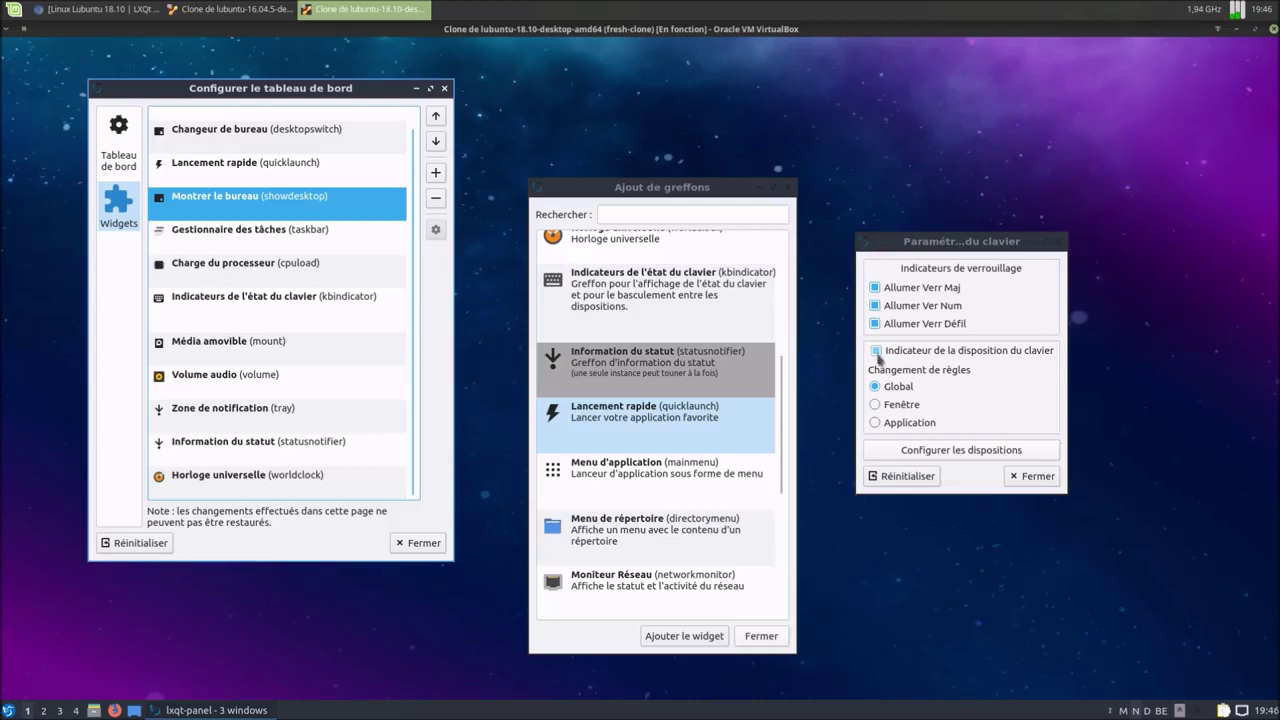
- Disable Indicateur de la disposition du clavier in the keyboard indicator's settings and close them
left_click(877, 351)
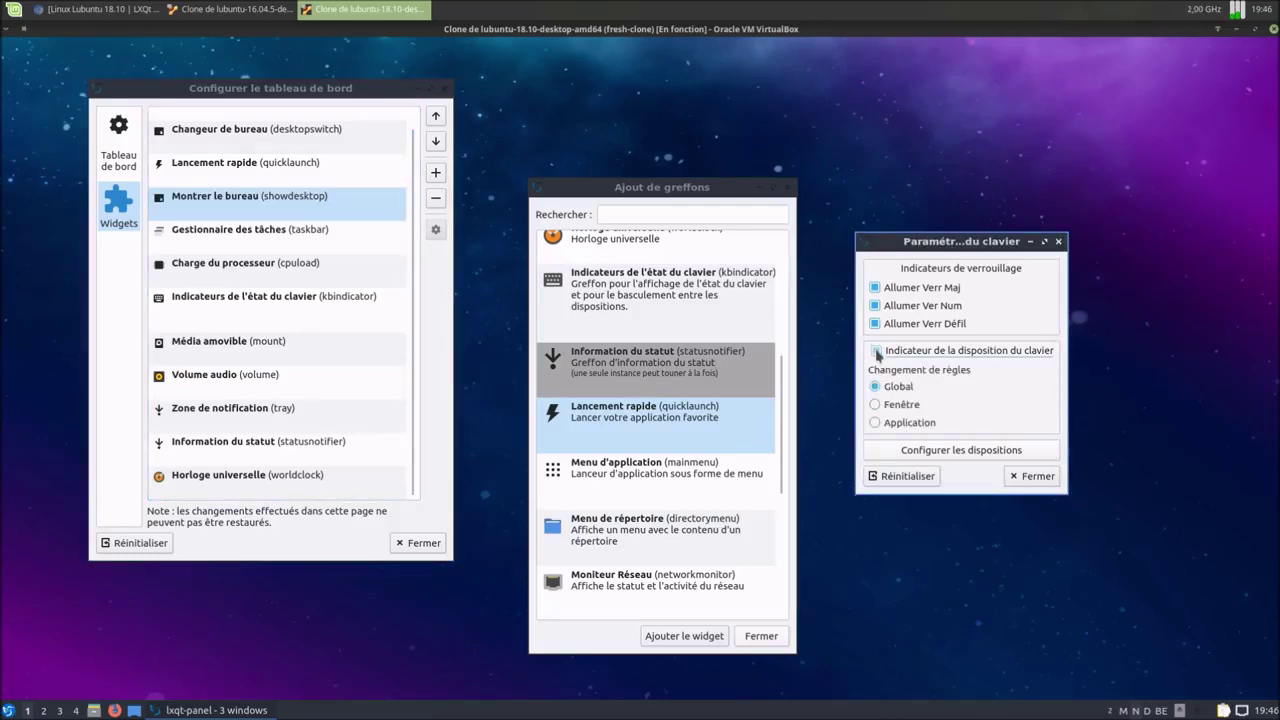
left_click(877, 352)
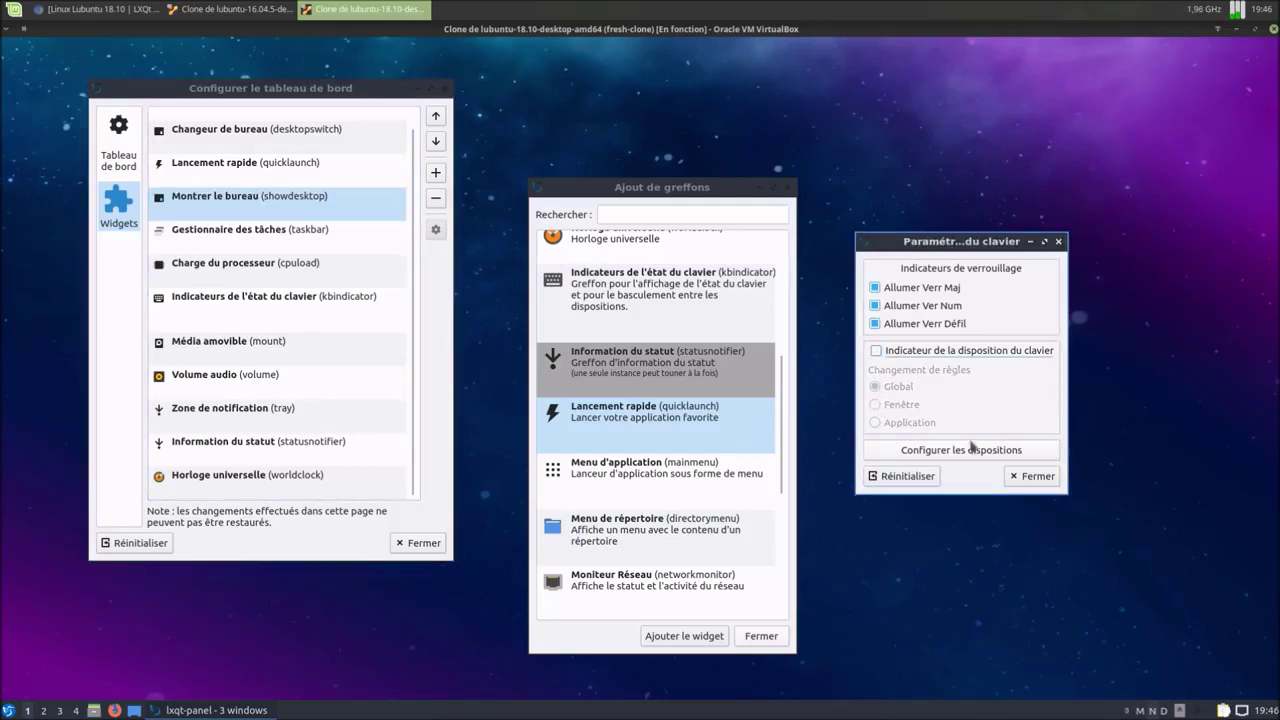
left_click(1030, 477)
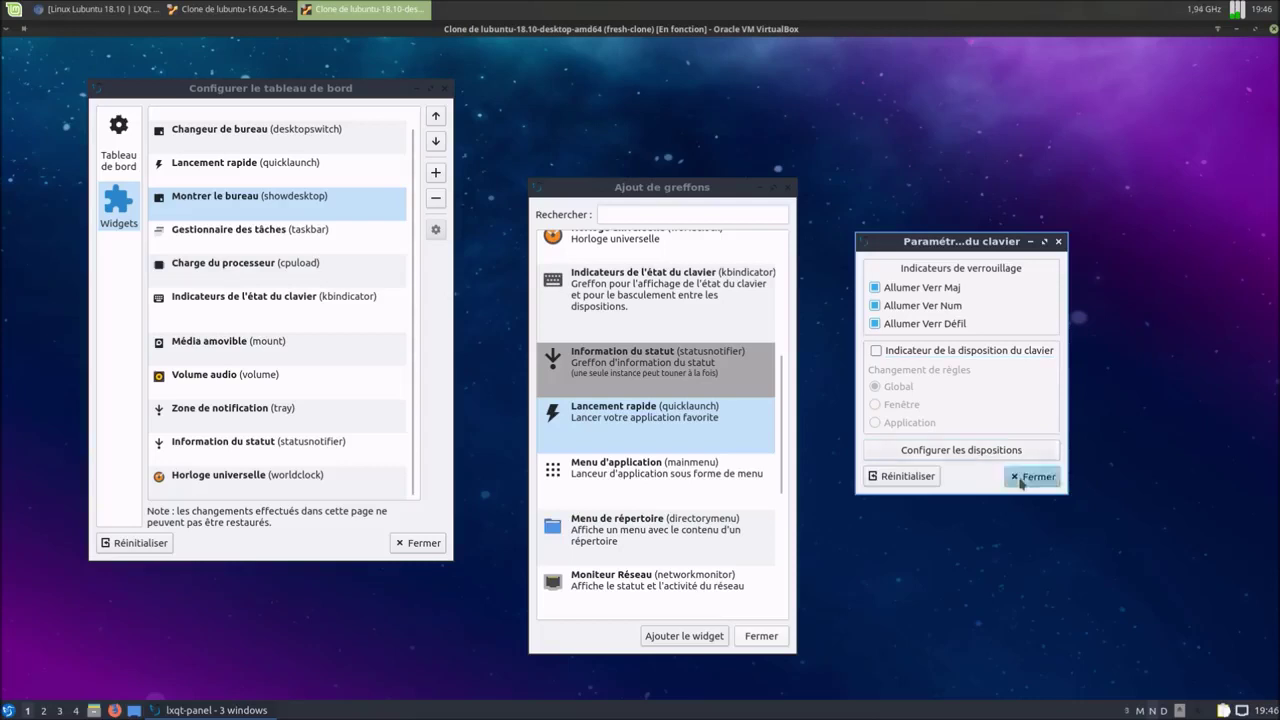
- Try out a second Menu d'application (mainmenu) widget on the panel and remove it again
left_click(657, 482)
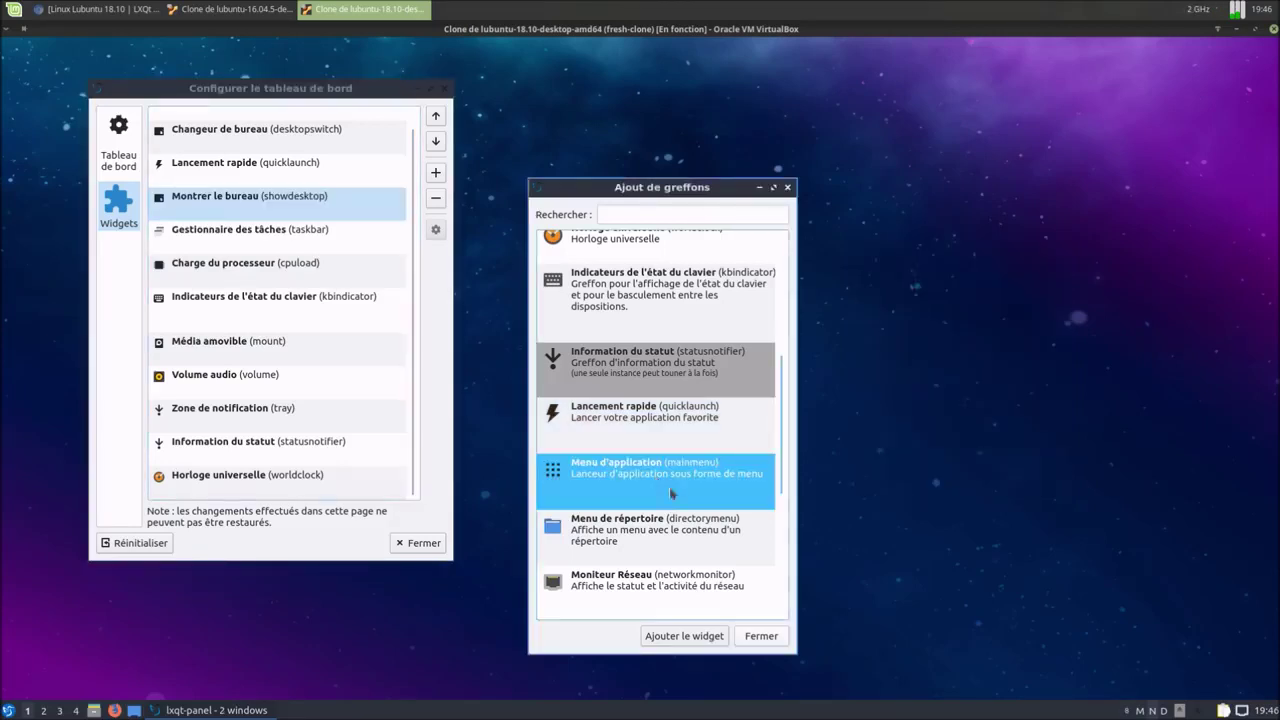
left_click(697, 641)
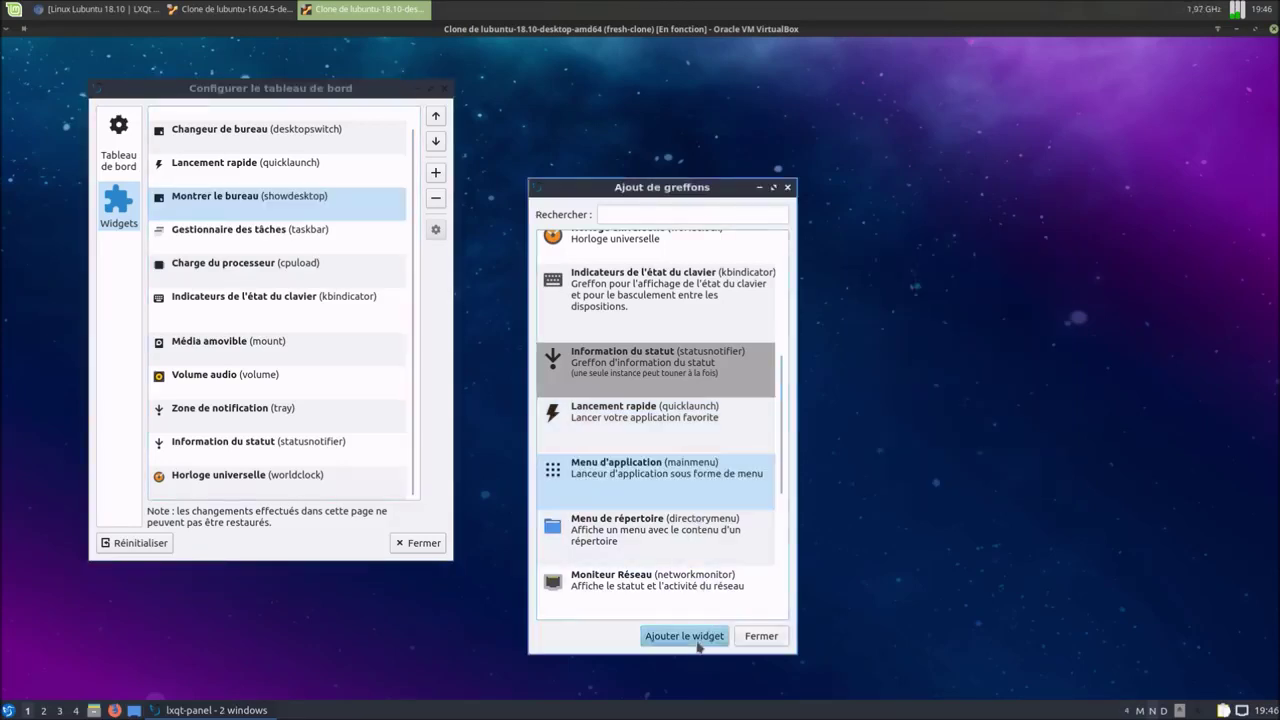
left_click(1268, 710)
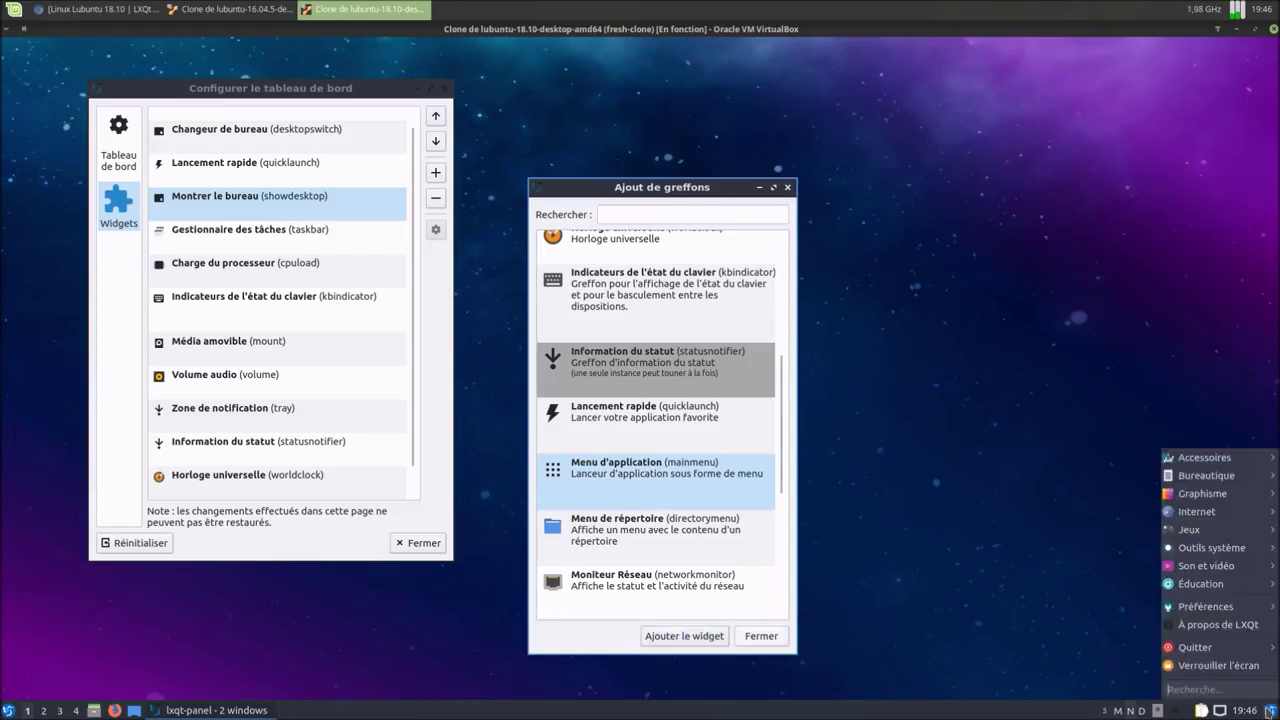
key("Escape")
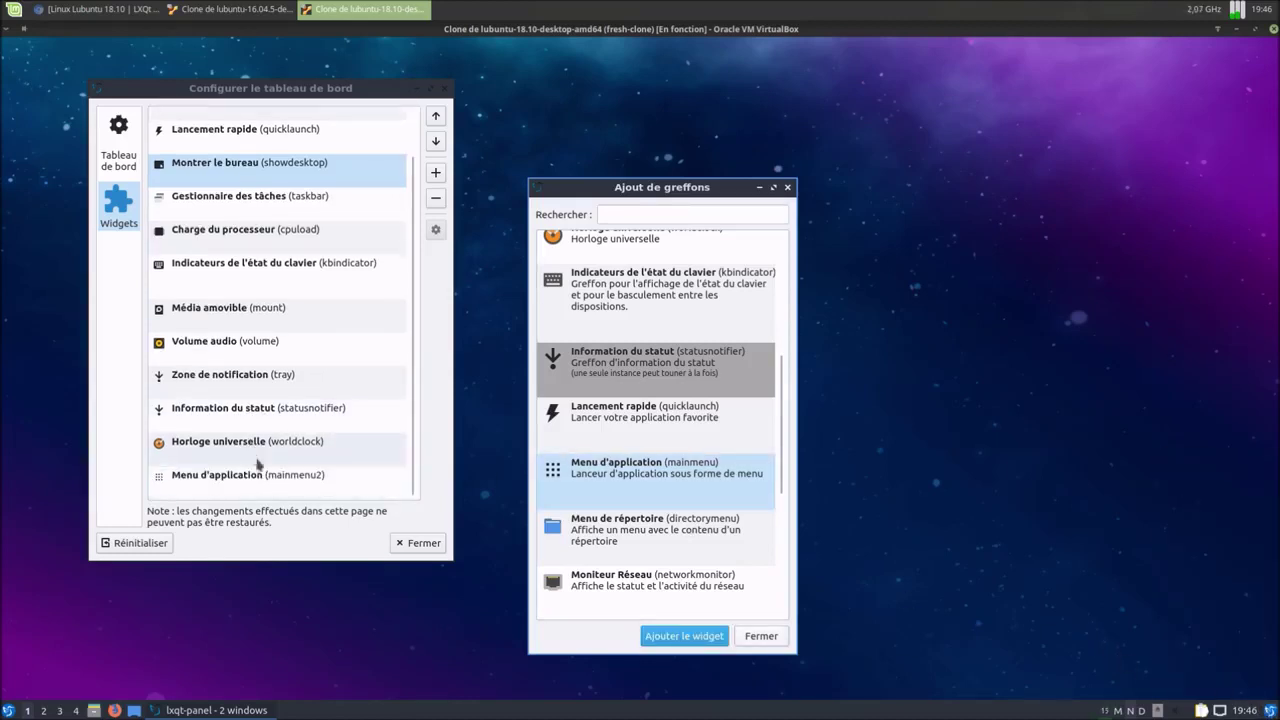
left_click(280, 484)
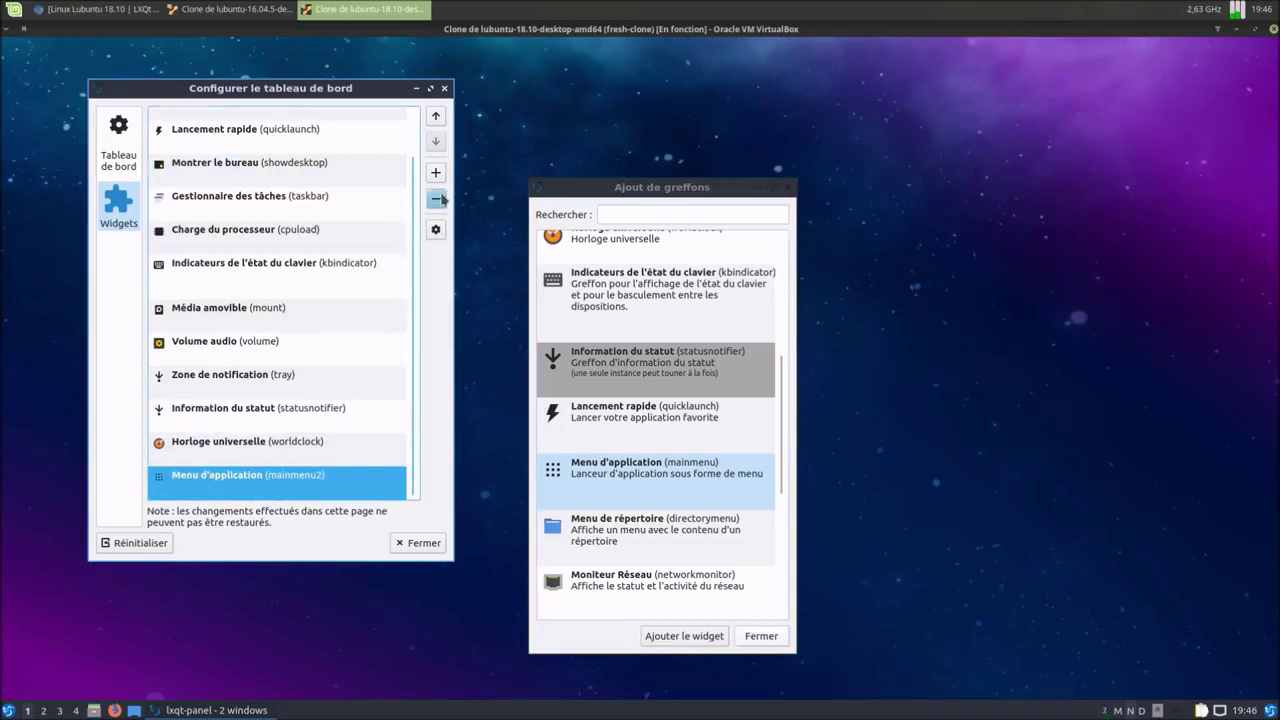
left_click(437, 198)
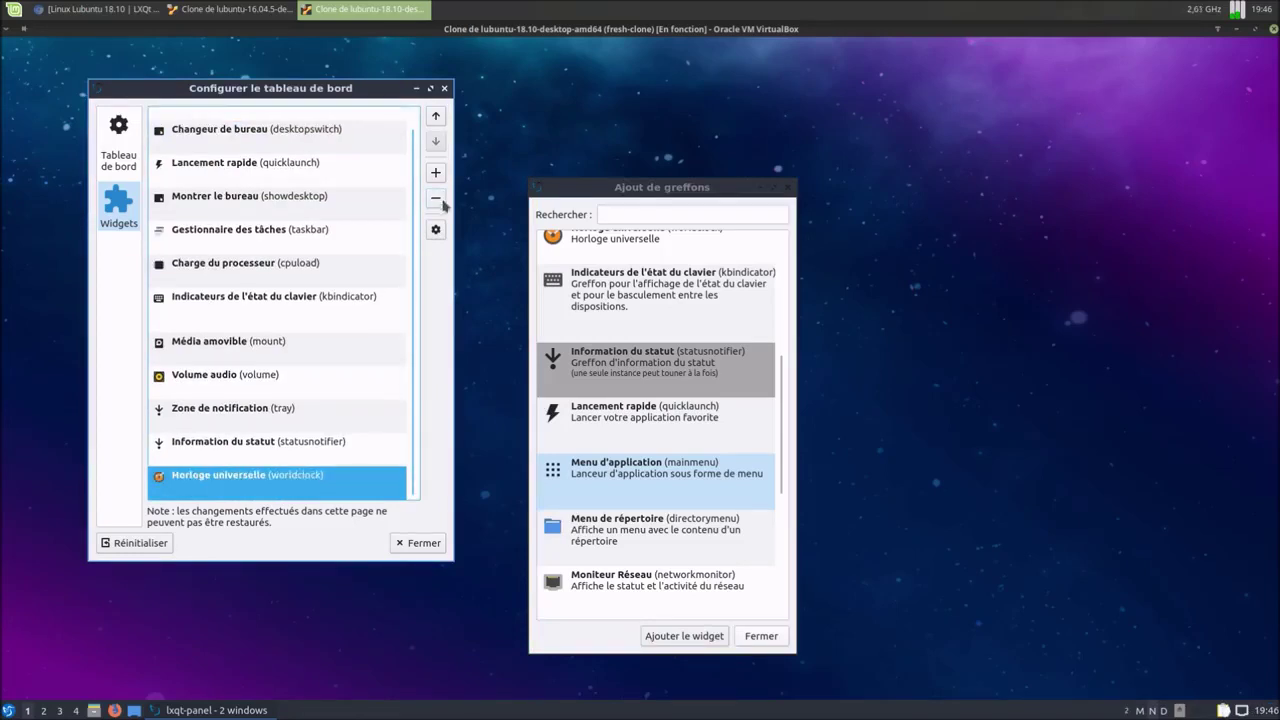
- Try out the Menu de répertoire (directorymenu) widget on the panel, opening its folder menu, and remove it again
left_click(697, 541)
left_click(700, 636)
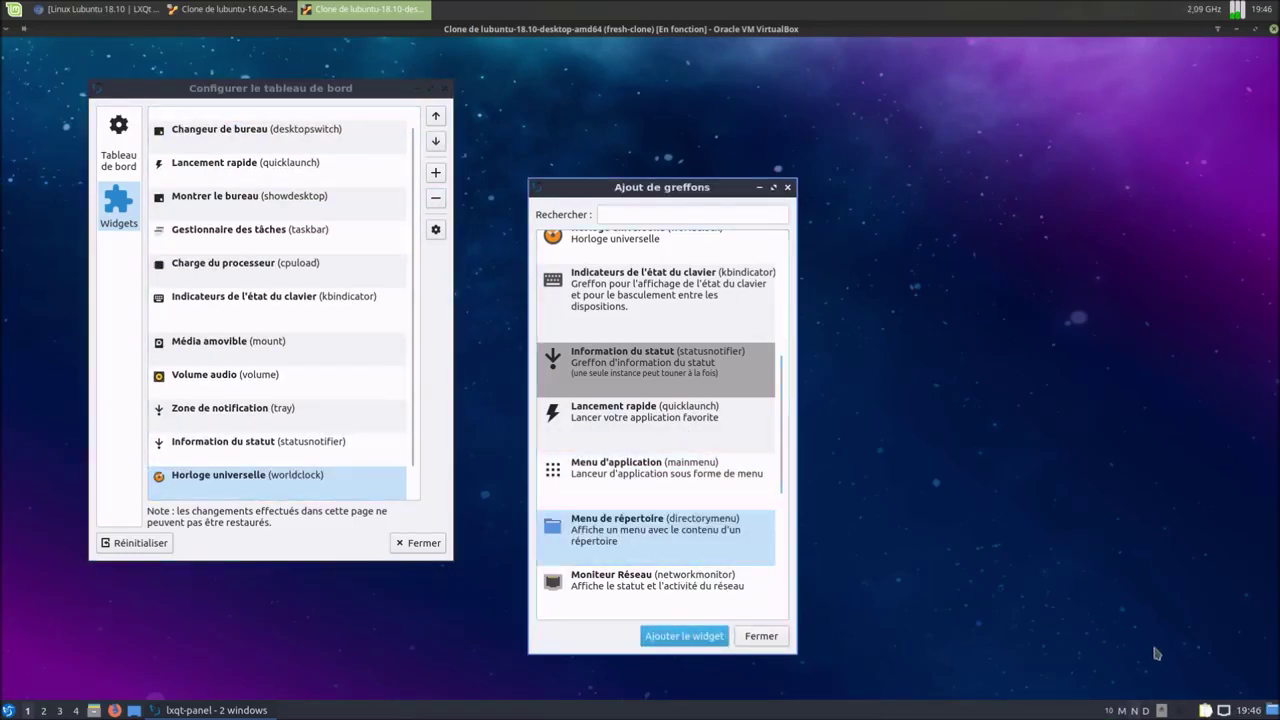
left_click(1272, 711)
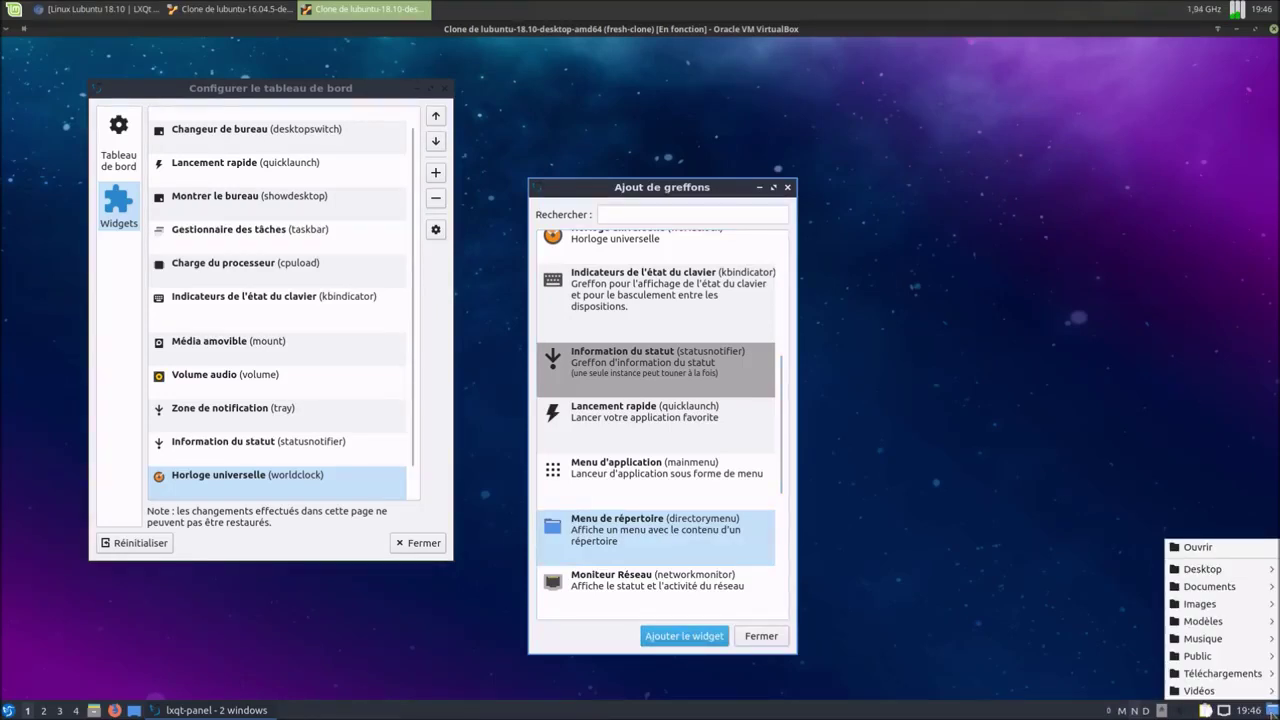
left_click(1272, 711)
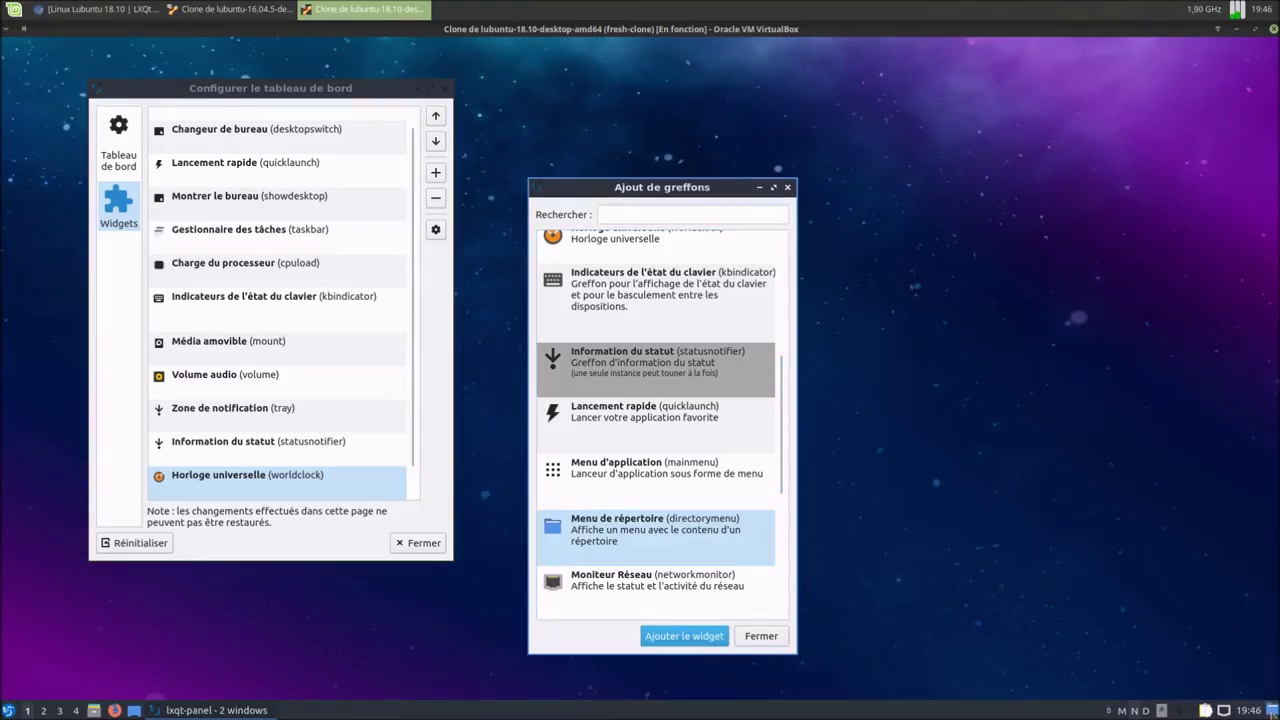
scroll(294, 478, "down", 1)
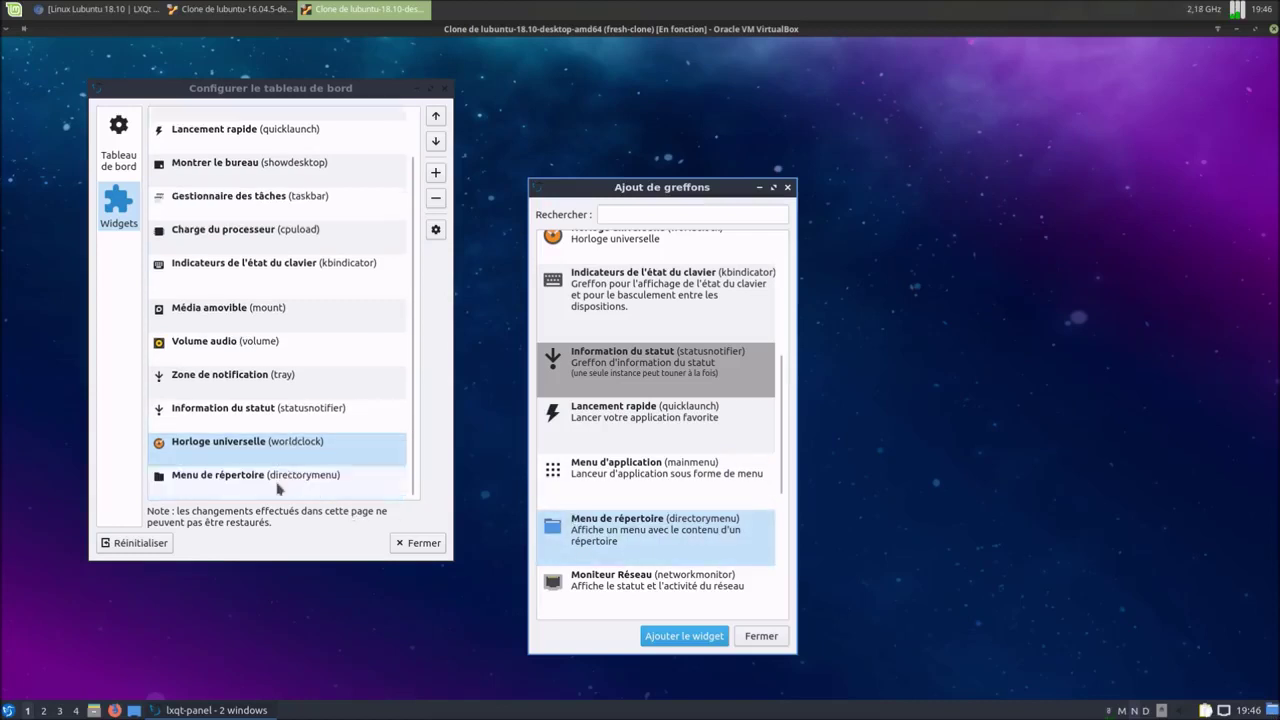
left_click(285, 484)
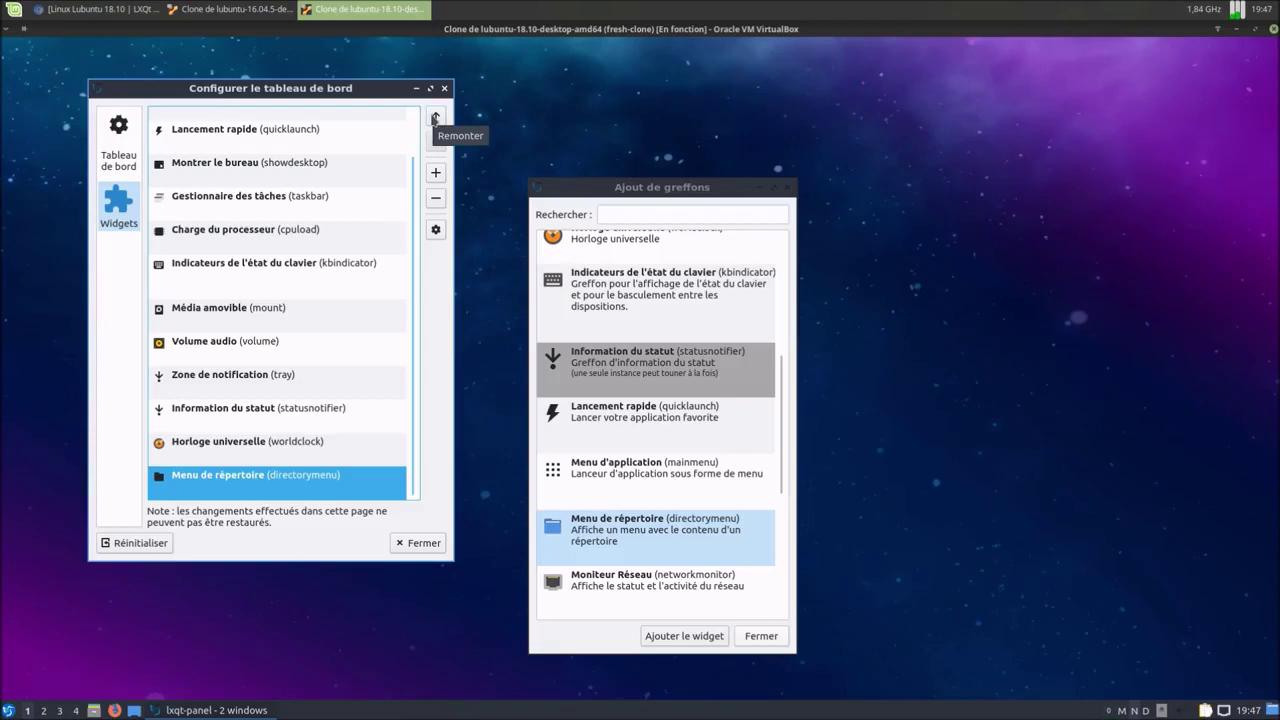
left_click(436, 200)
scroll(690, 510, "down", 3)
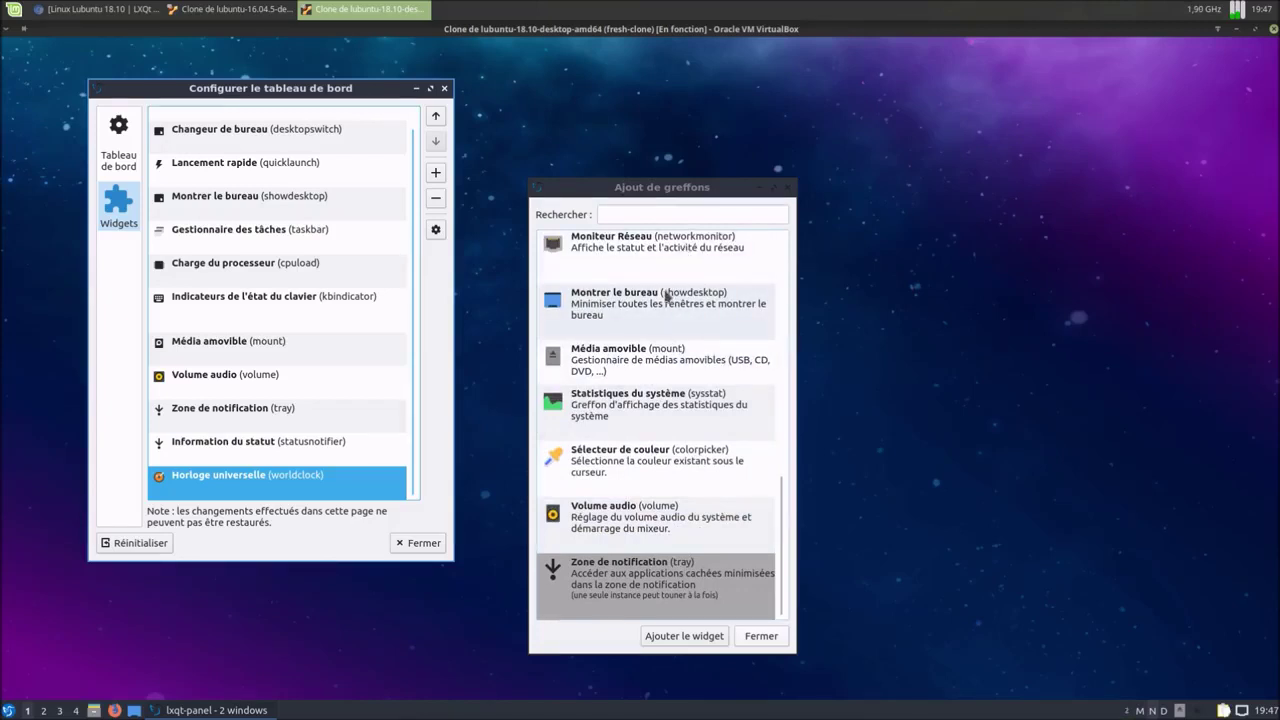
- Add the Statistiques du système (sysstat) widget to the panel and open its settings, placing their window clear of the plugin list
left_click(662, 408)
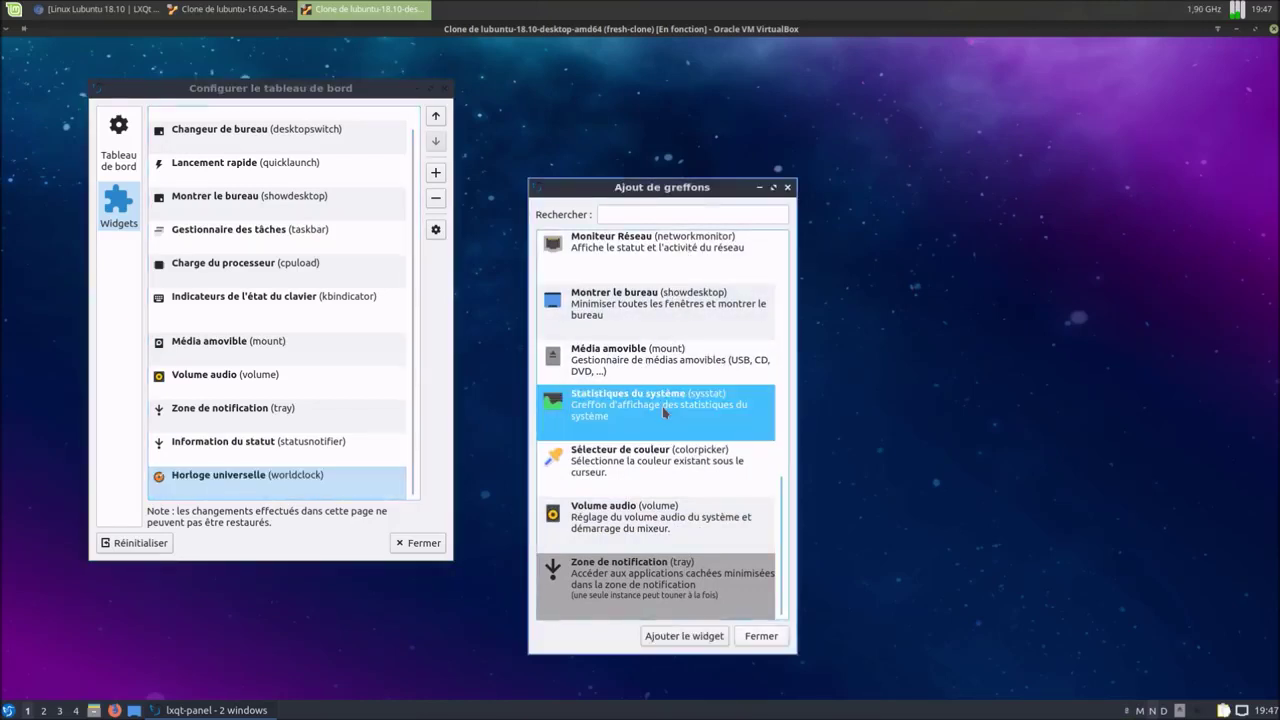
left_click(684, 636)
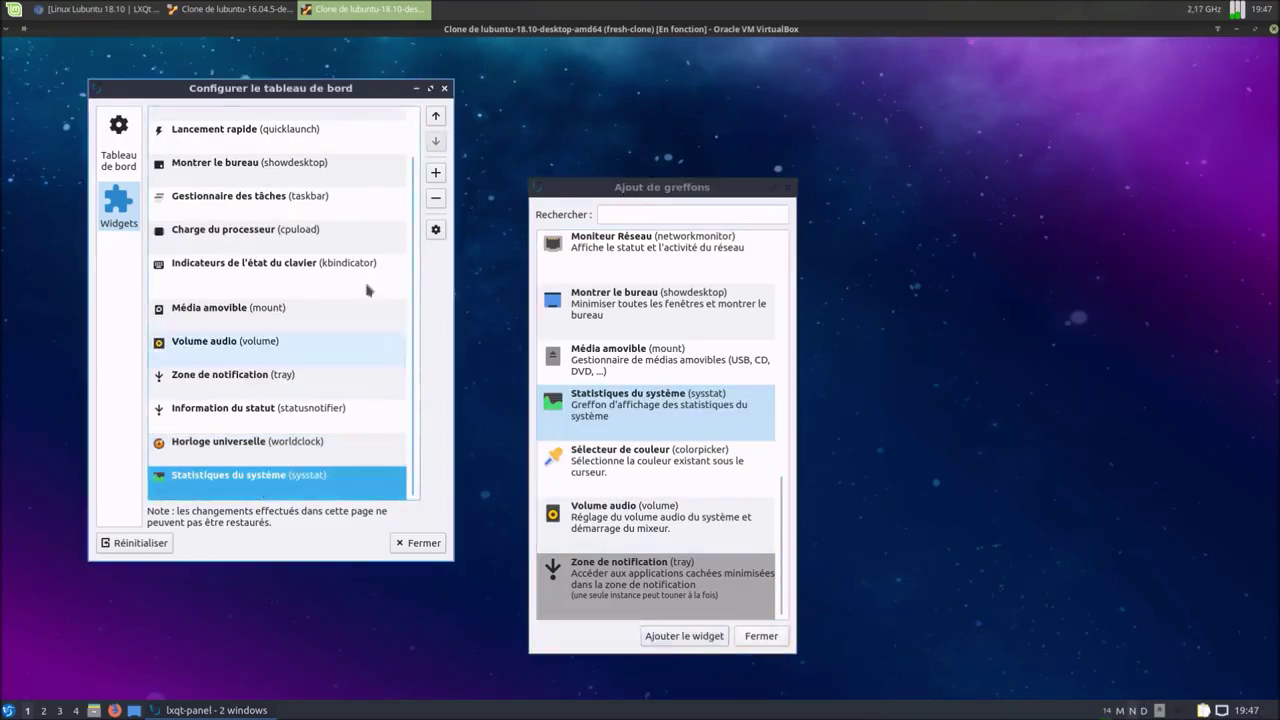
left_click(435, 232)
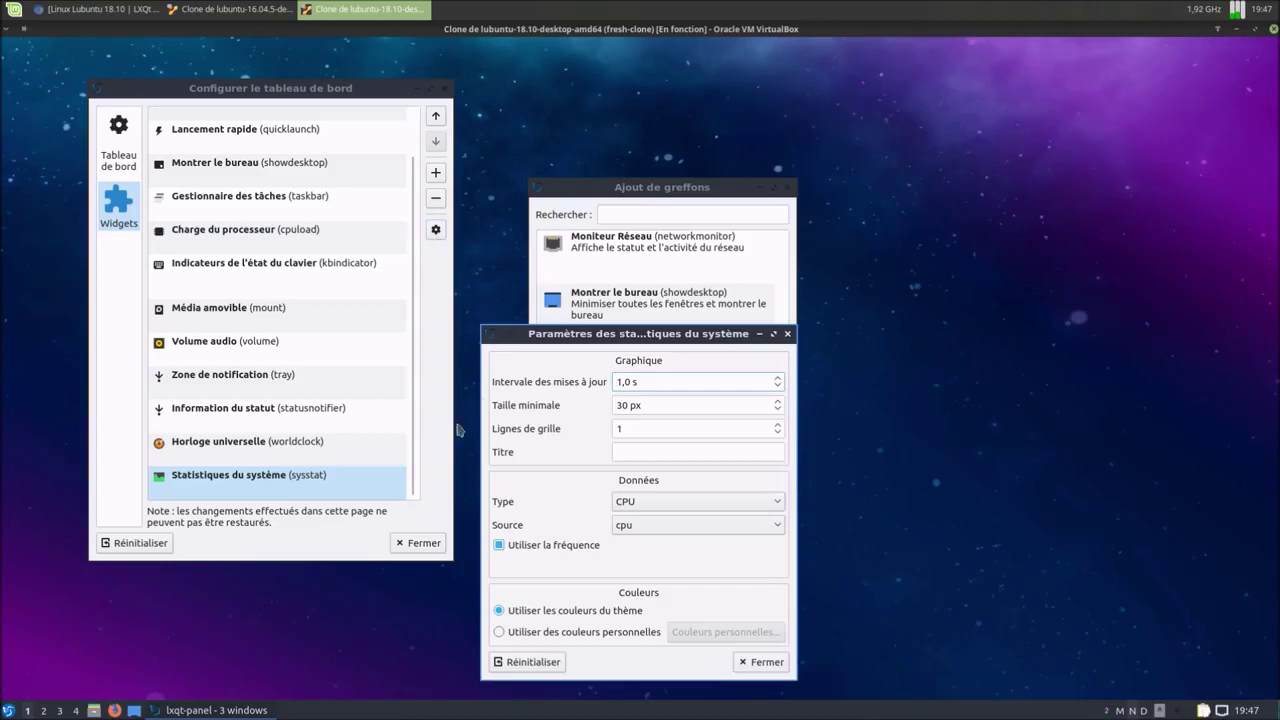
left_click(595, 547)
left_click(593, 548)
left_click_drag(641, 336, 1003, 271)
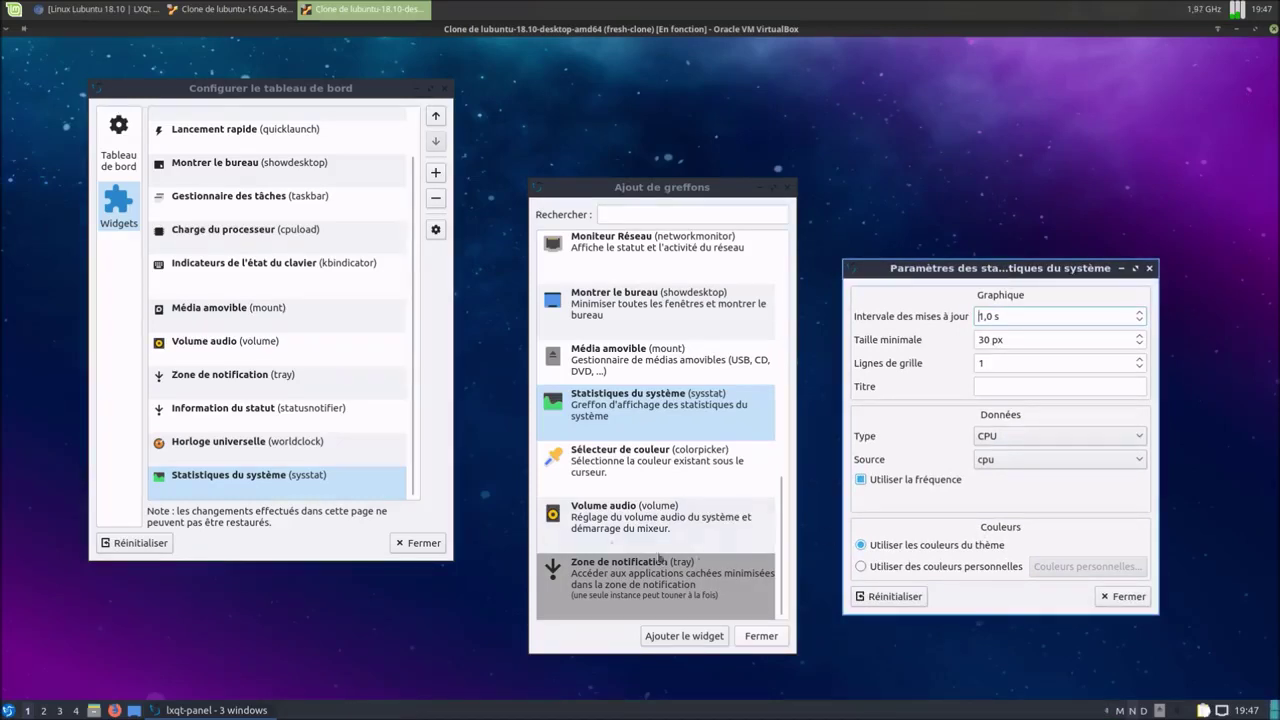
- Reorder the Statistiques du système widget so that it sits directly above Charge du processeur (cpuload)
left_click(322, 488)
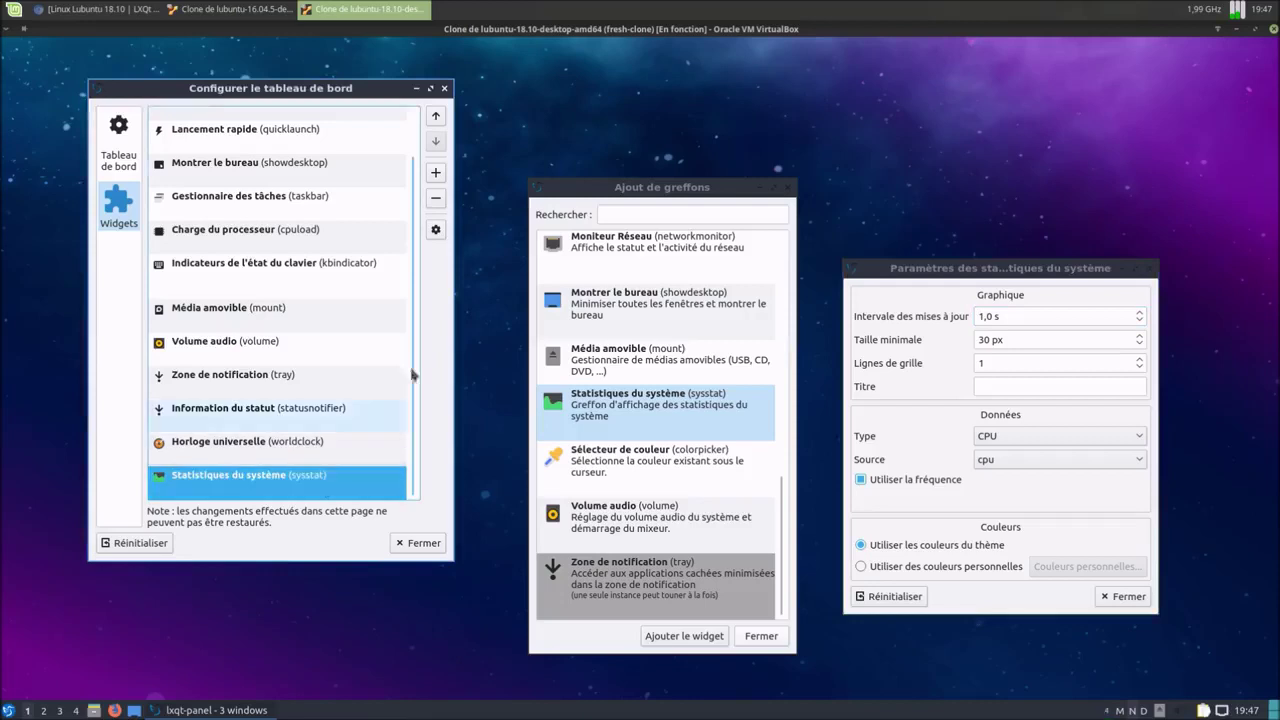
left_click(436, 118)
left_click(436, 118)
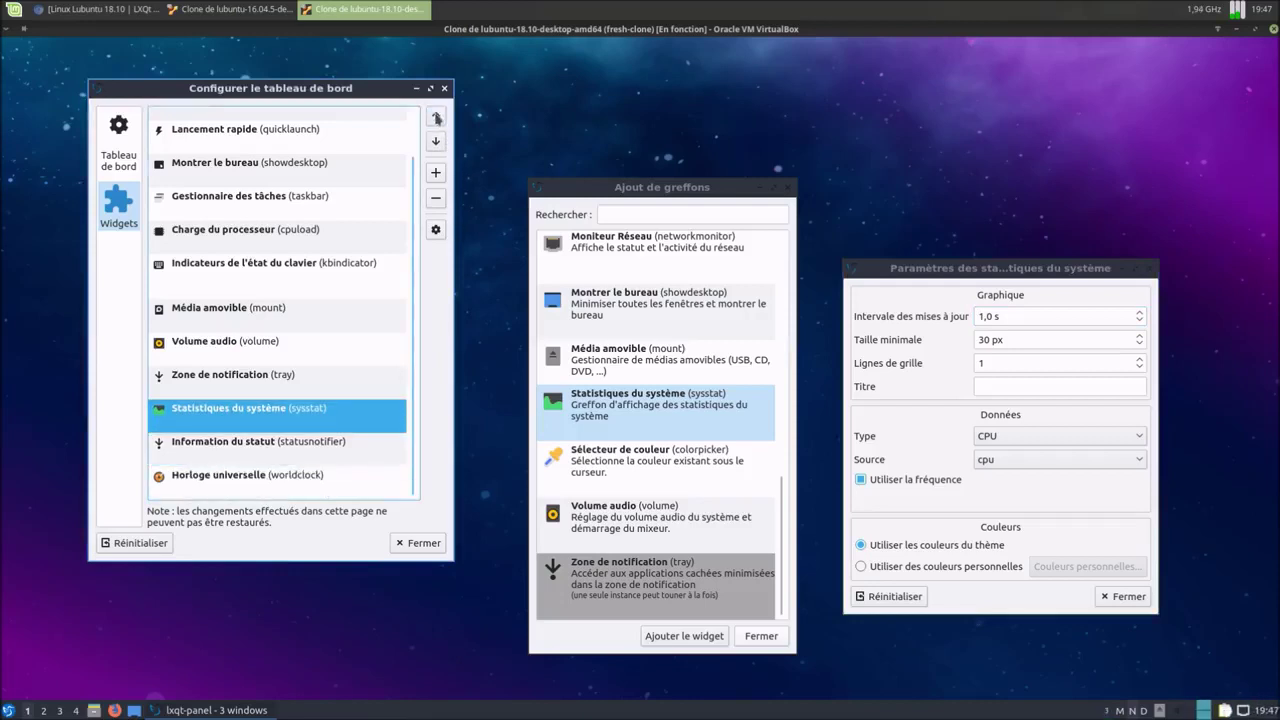
left_click(436, 118)
left_click(436, 118)
left_click(436, 118)
left_click(436, 118)
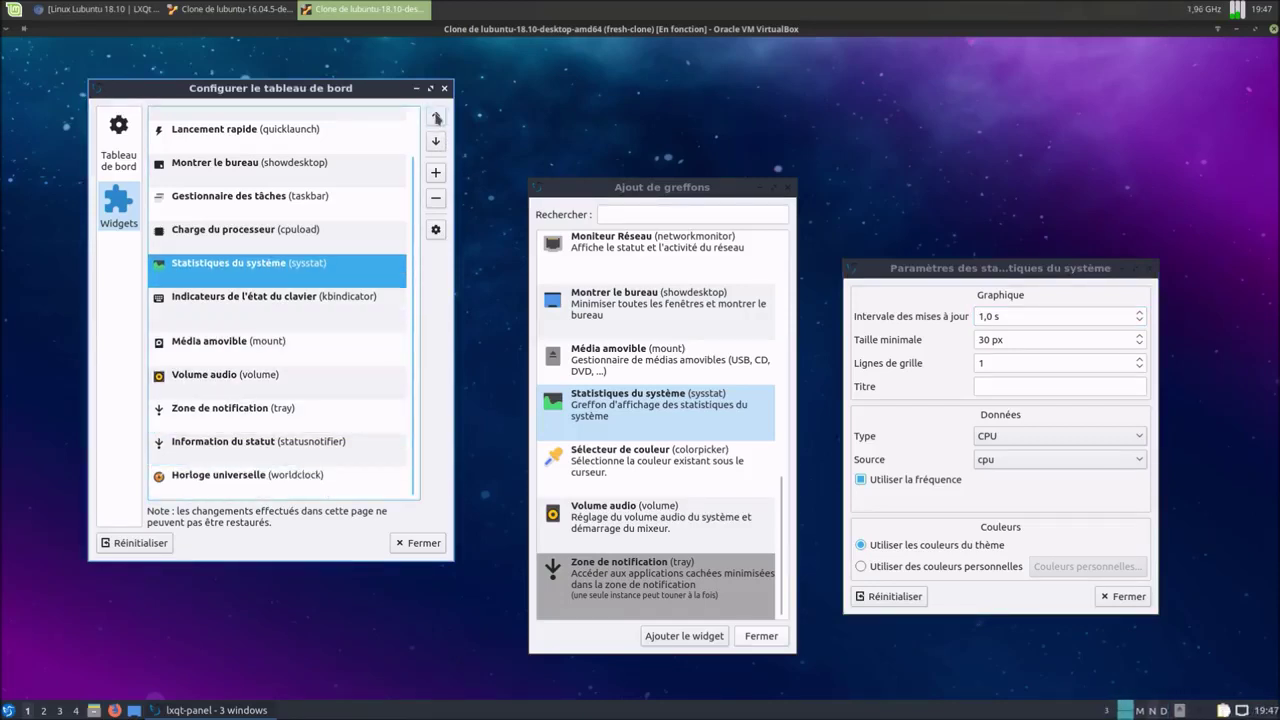
left_click(436, 118)
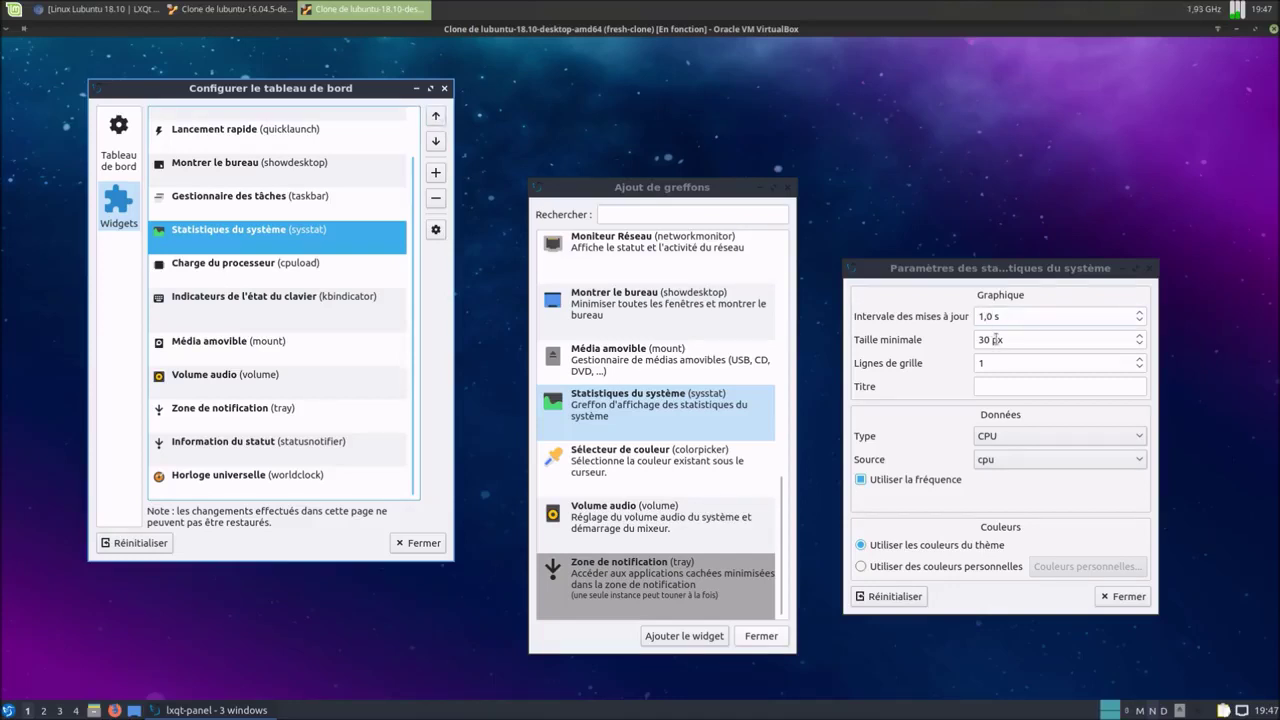
- Check the settings of the Charge du processeur widget and close them
left_click(320, 265)
left_click(435, 230)
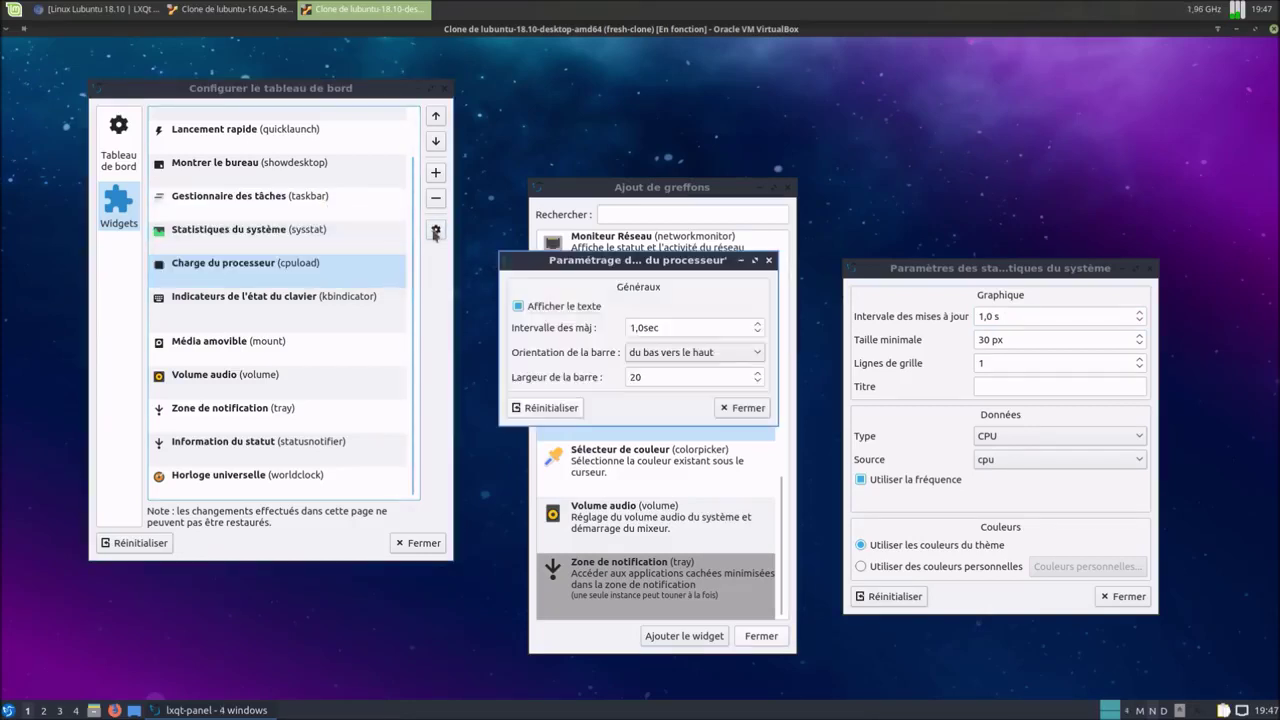
left_click(733, 408)
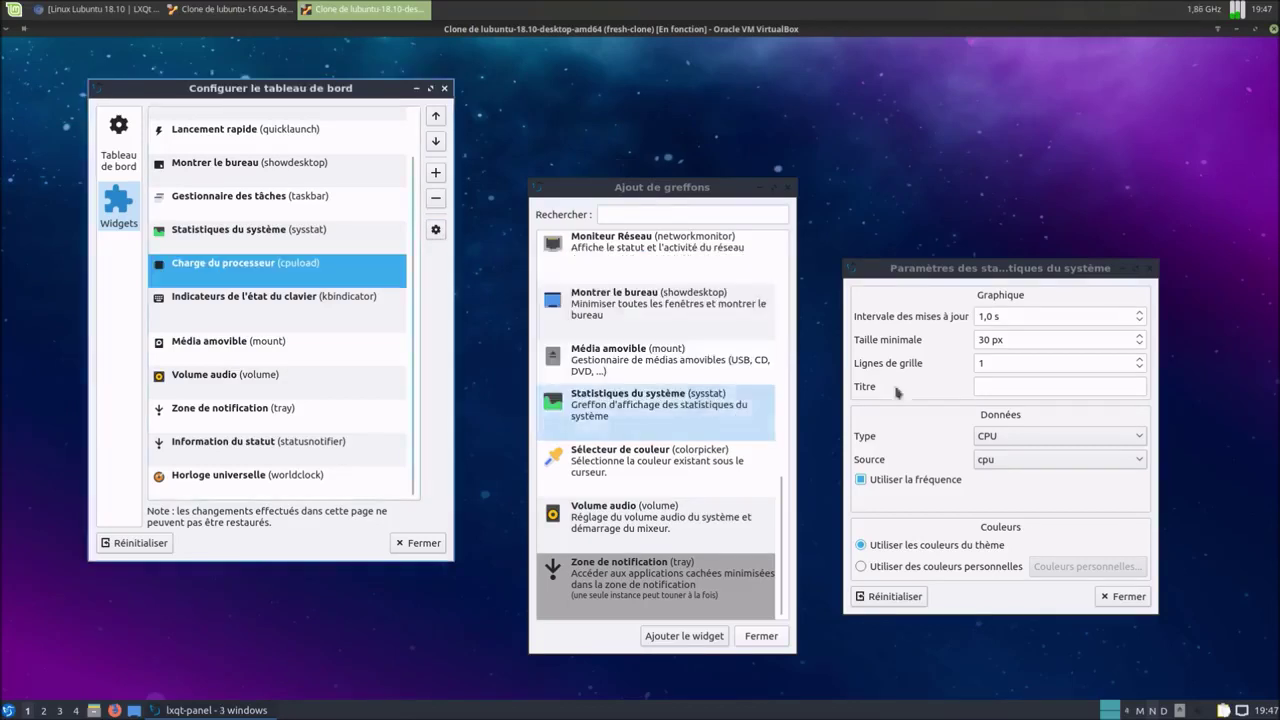
- Set the Statistiques du système widget's minimum size to 40 px, keeping CPU as its data type and Utiliser la fréquence enabled
left_click(1140, 336)
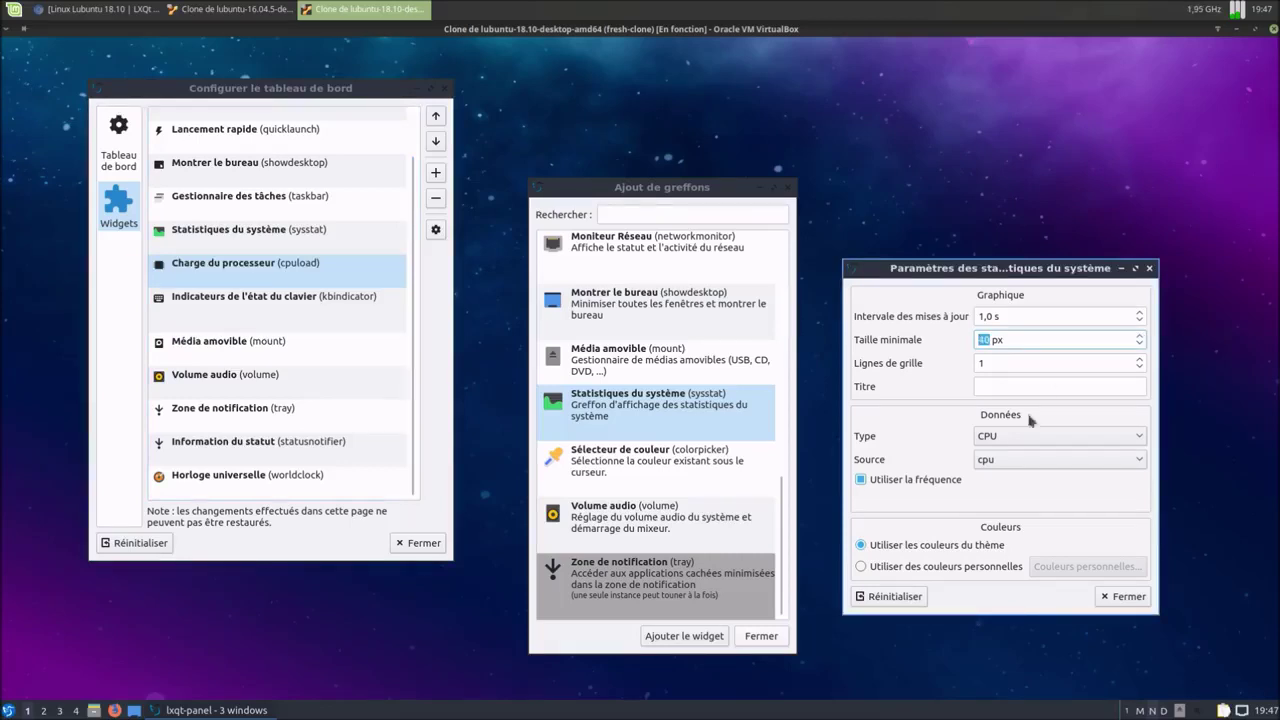
left_click(1006, 438)
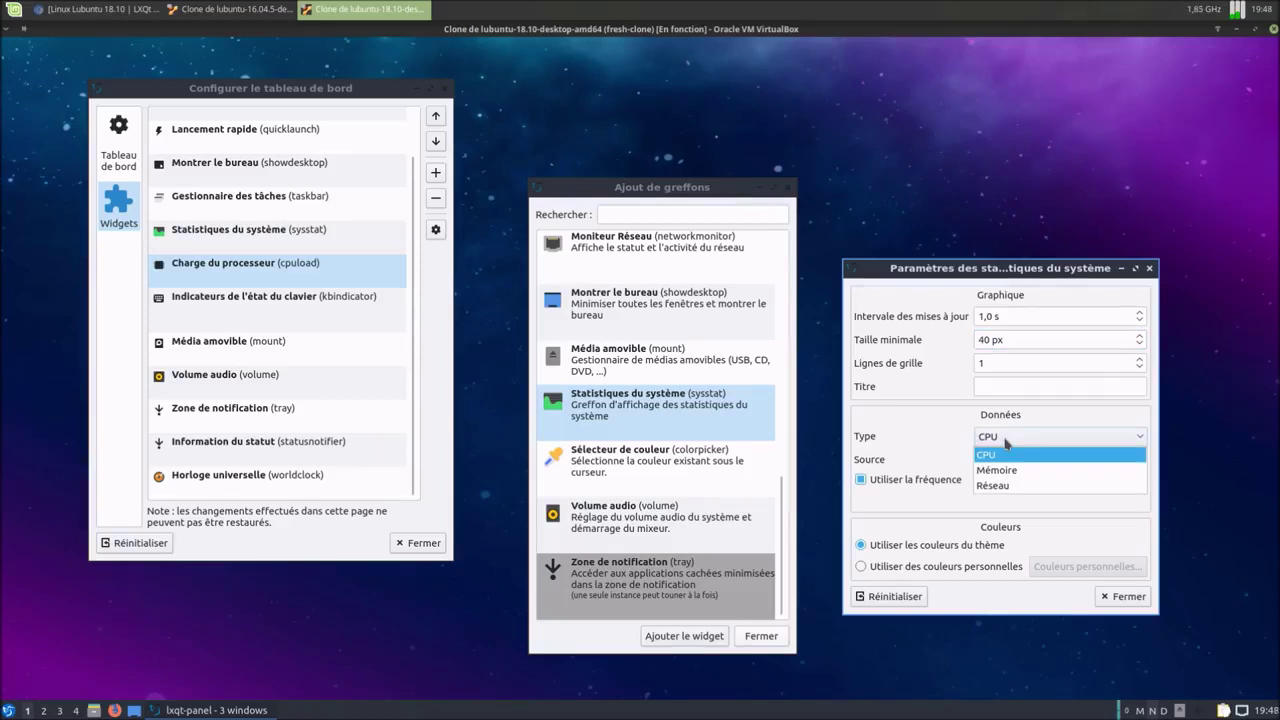
left_click(1006, 442)
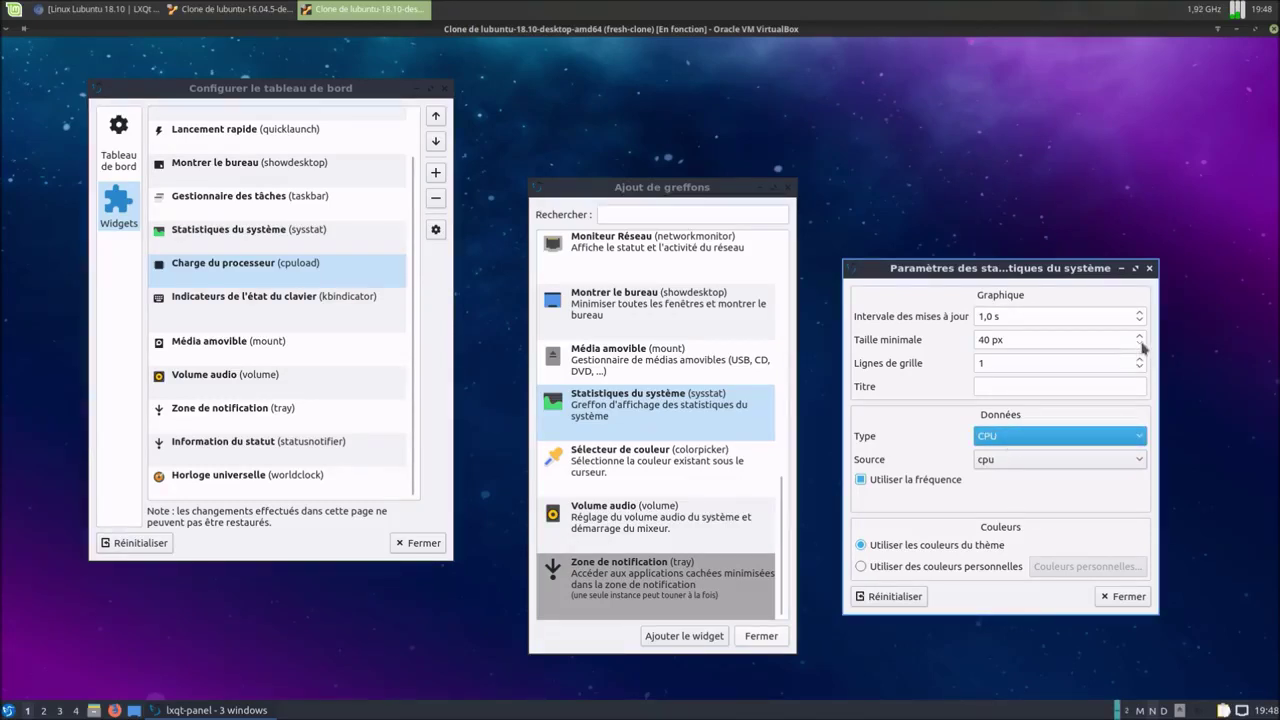
left_click(935, 484)
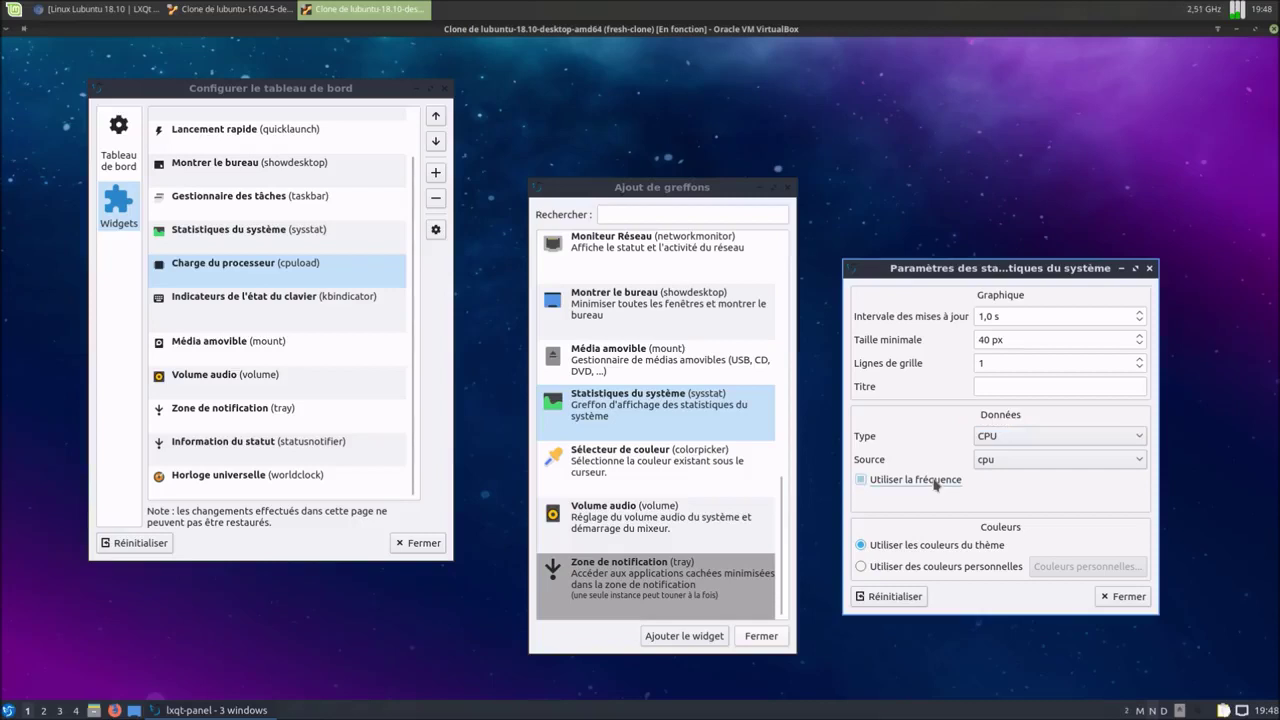
left_click(935, 484)
- Add a second Statistiques du système widget and move it directly above Charge du processeur
left_click(622, 428)
left_click(684, 636)
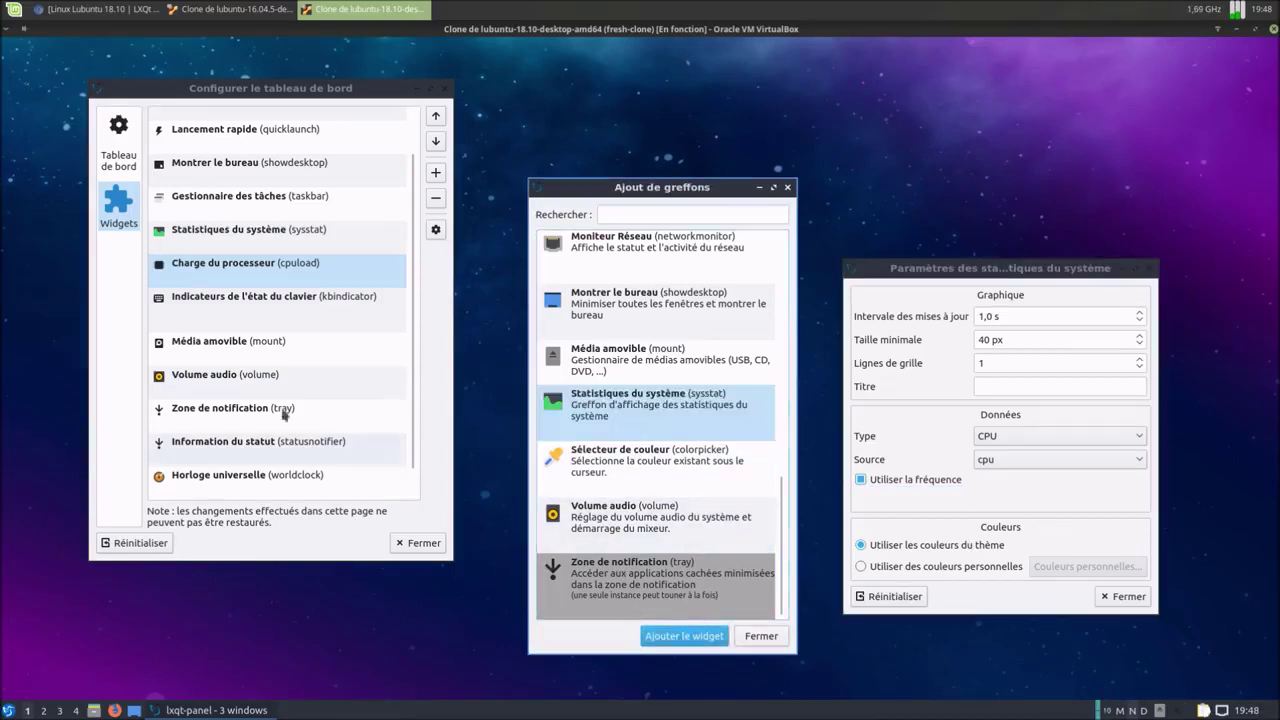
left_click(277, 482)
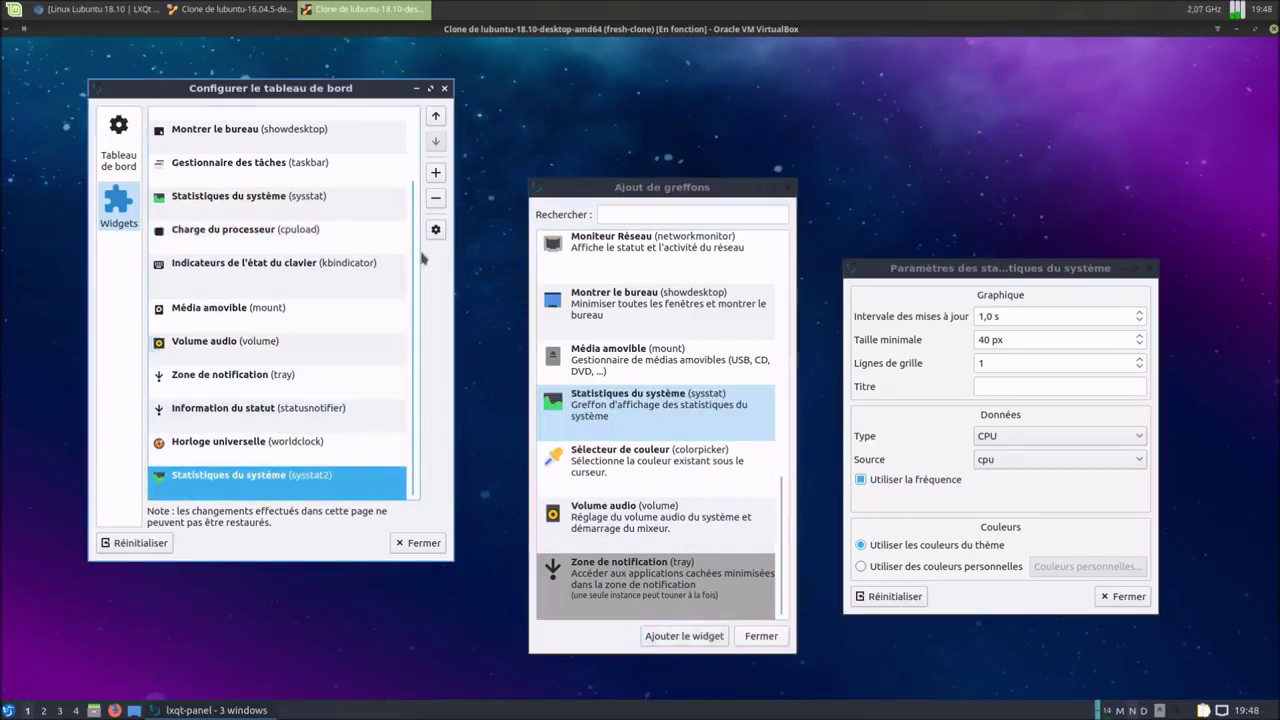
left_click(436, 119)
left_click(436, 119)
left_click(436, 119)
left_click(436, 119)
left_click(436, 119)
left_click(436, 119)
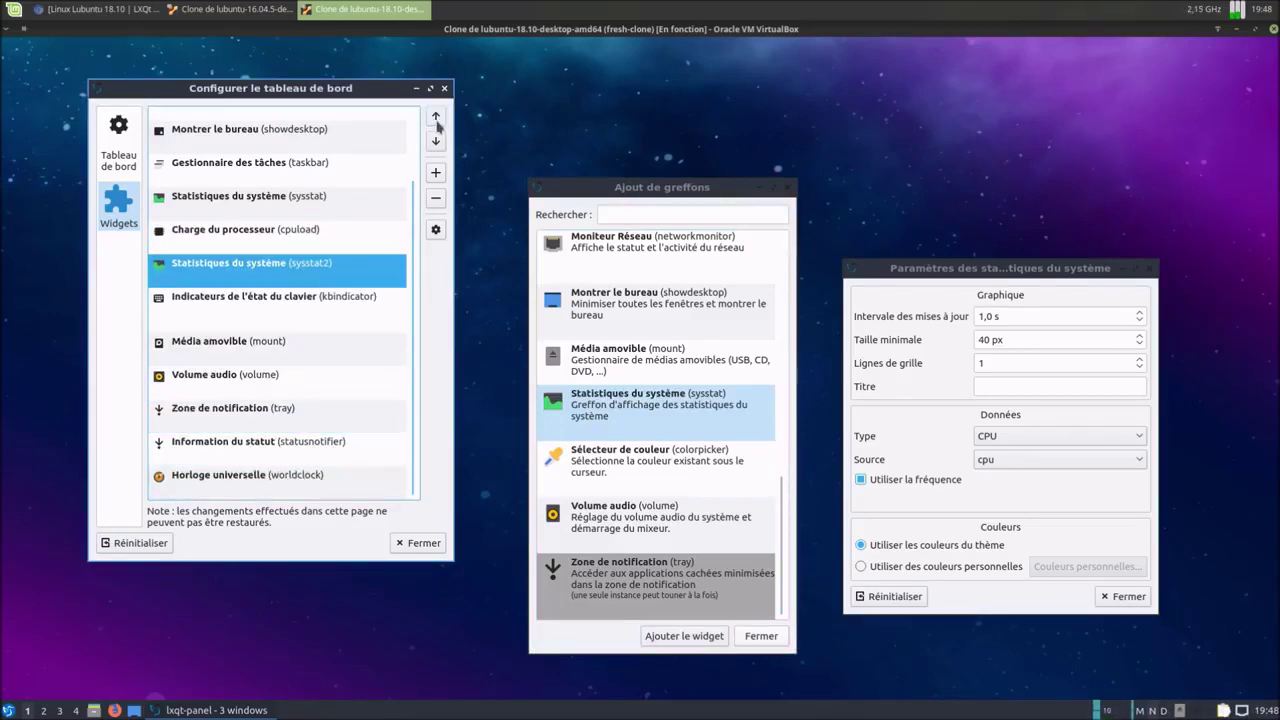
left_click(436, 119)
- Try out a 40 px minimum size and the Mémoire data type on the second Statistiques du système widget and remove that widget
left_click(435, 229)
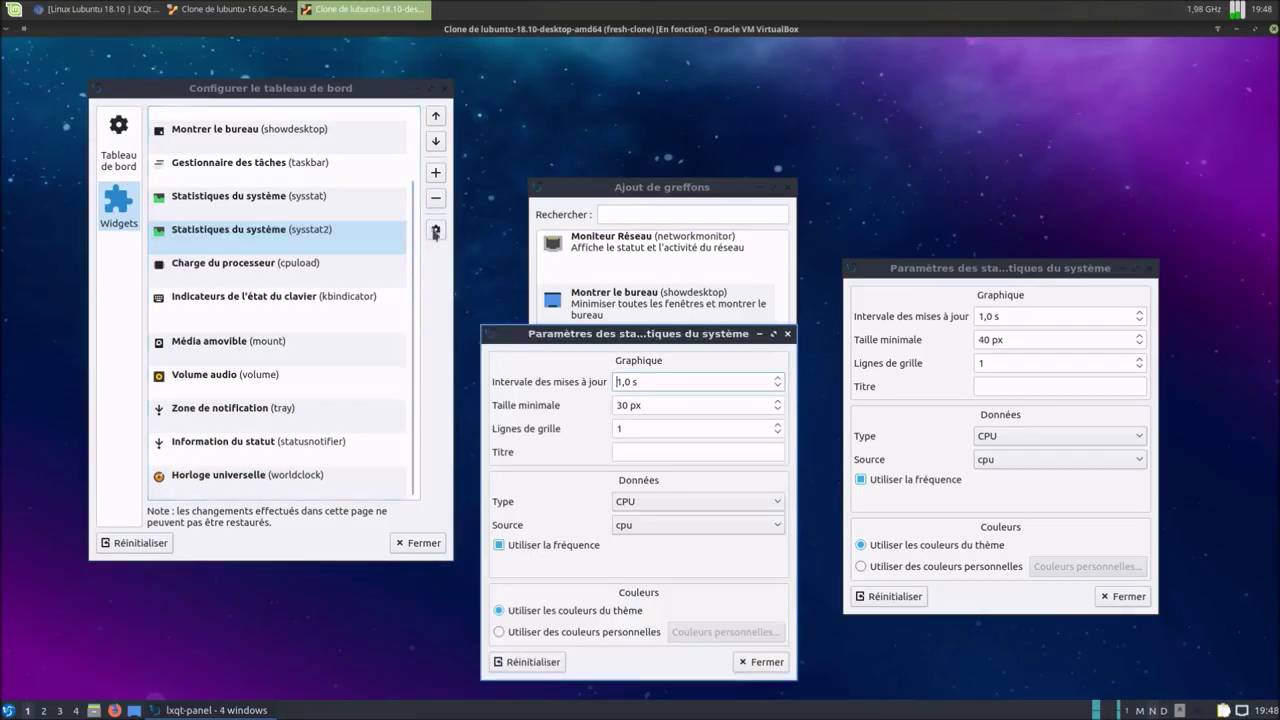
left_click(779, 404)
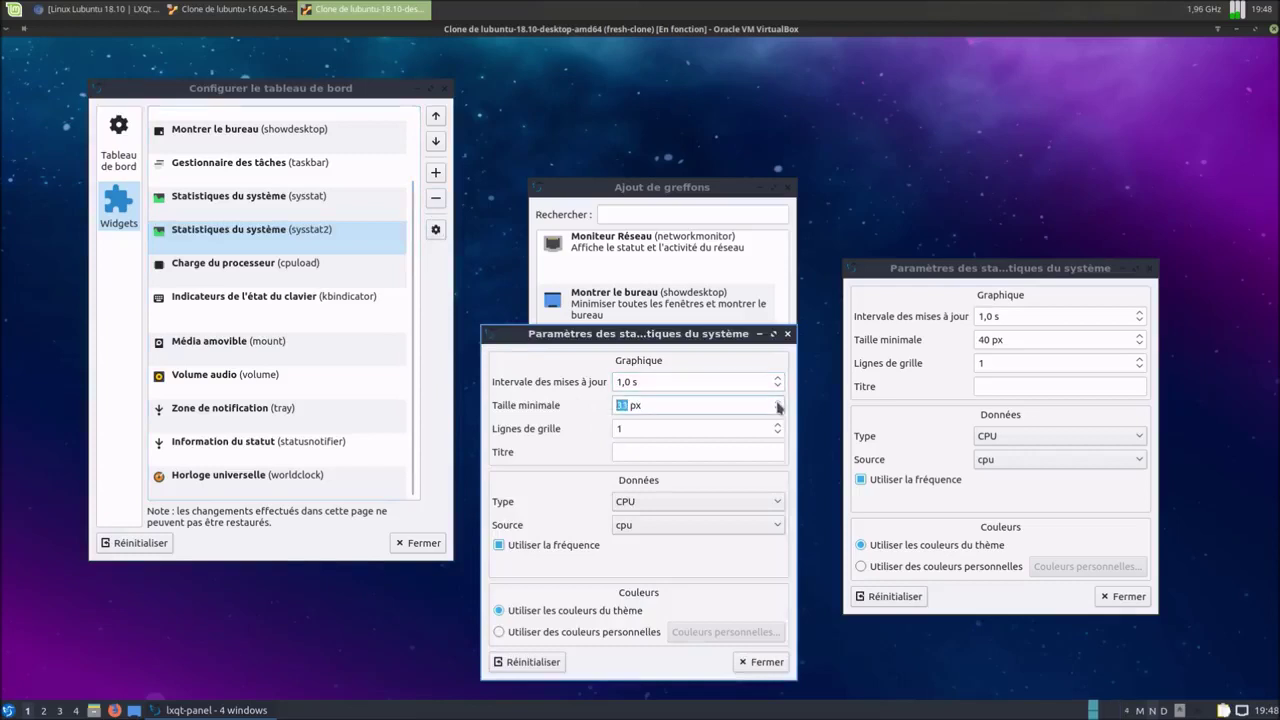
left_click(779, 404)
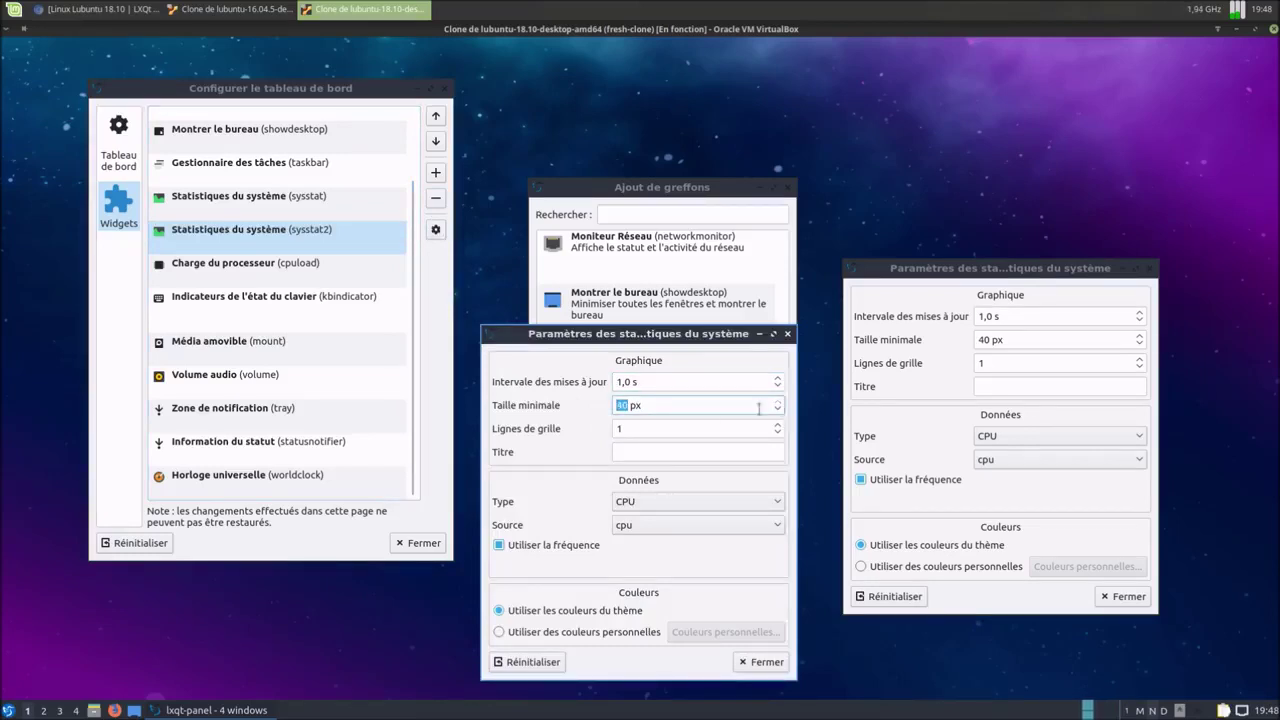
left_click(652, 502)
left_click(670, 536)
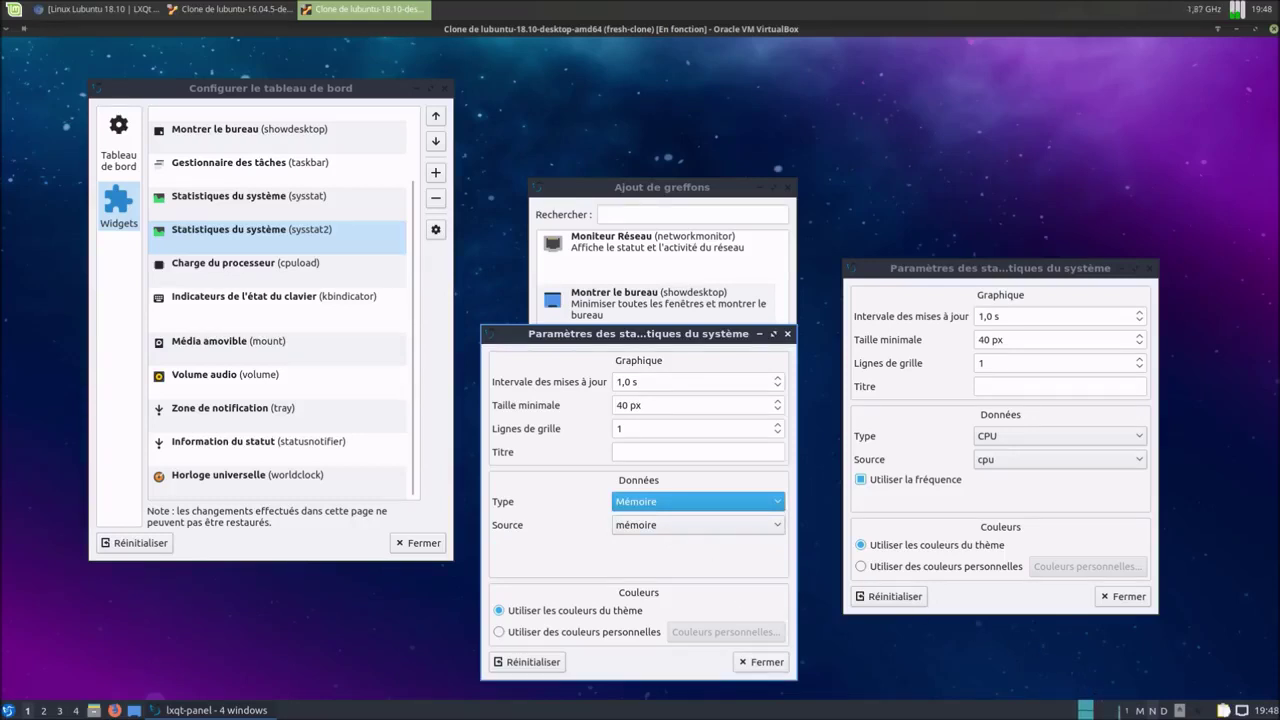
left_click(765, 664)
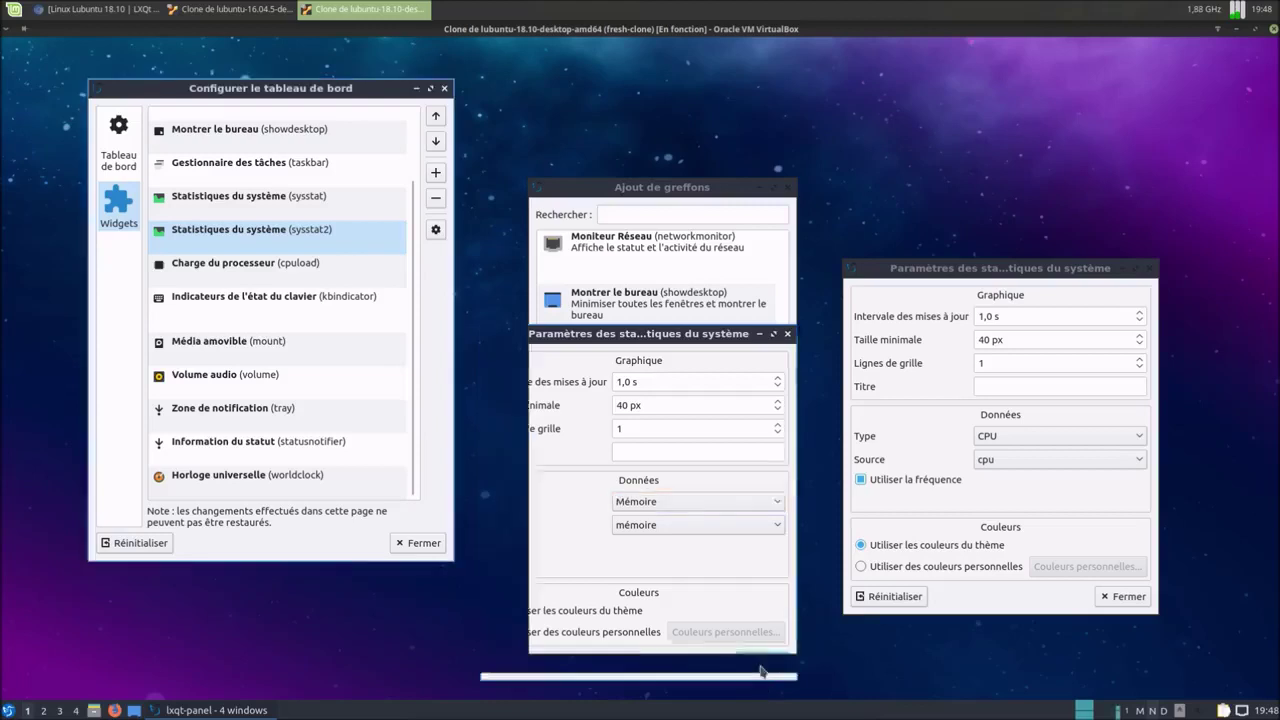
left_click(435, 197)
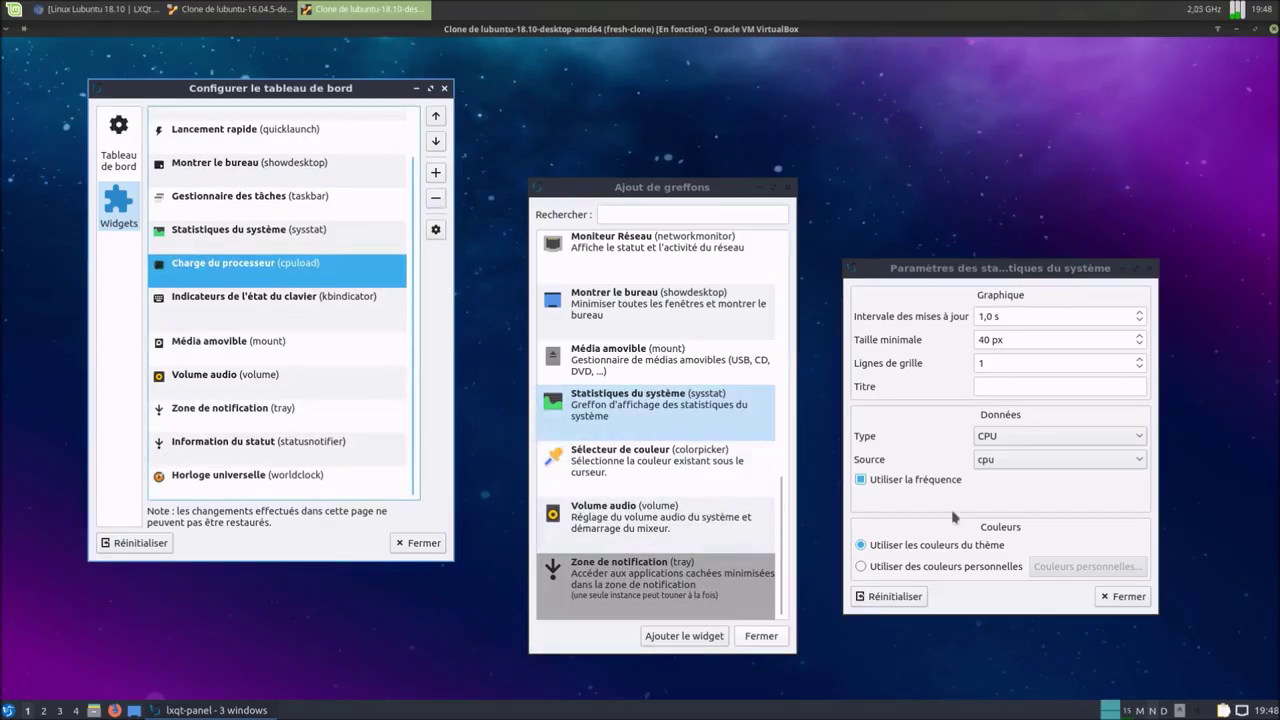
- Try out the Sélecteur de couleur (colorpicker) widget on the panel and remove it again
left_click(670, 478)
left_click(684, 636)
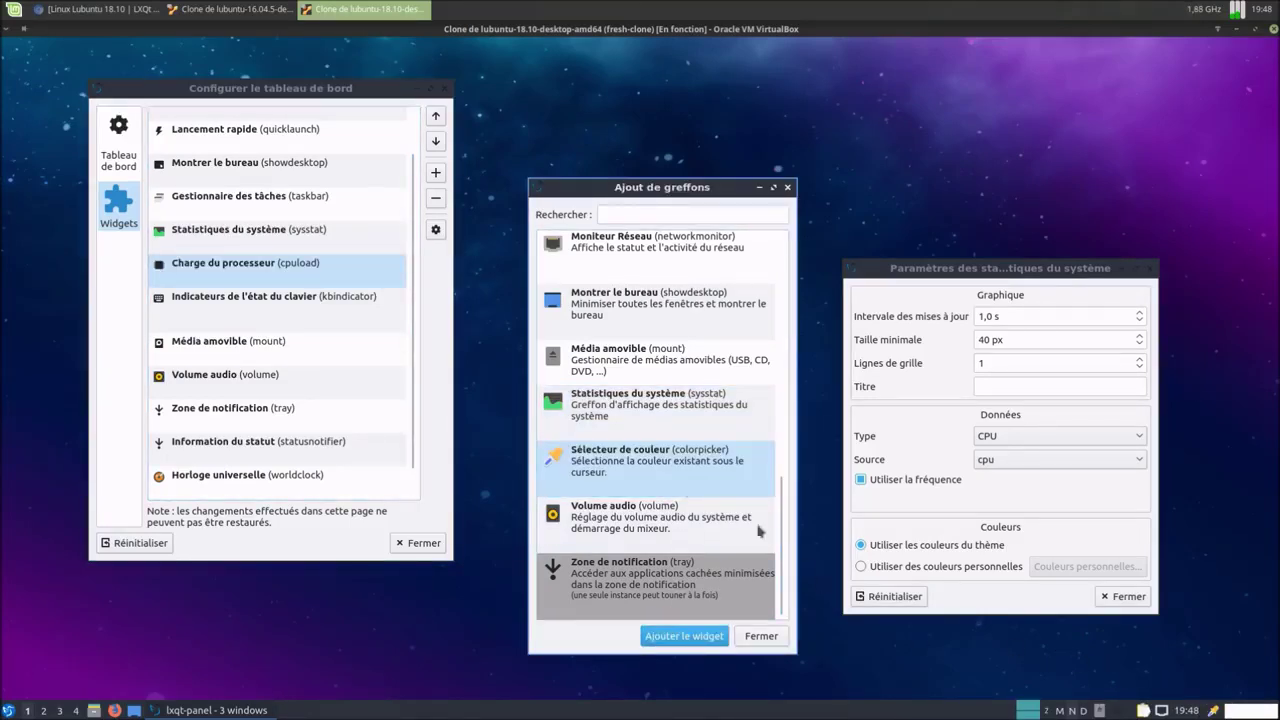
left_click(438, 231)
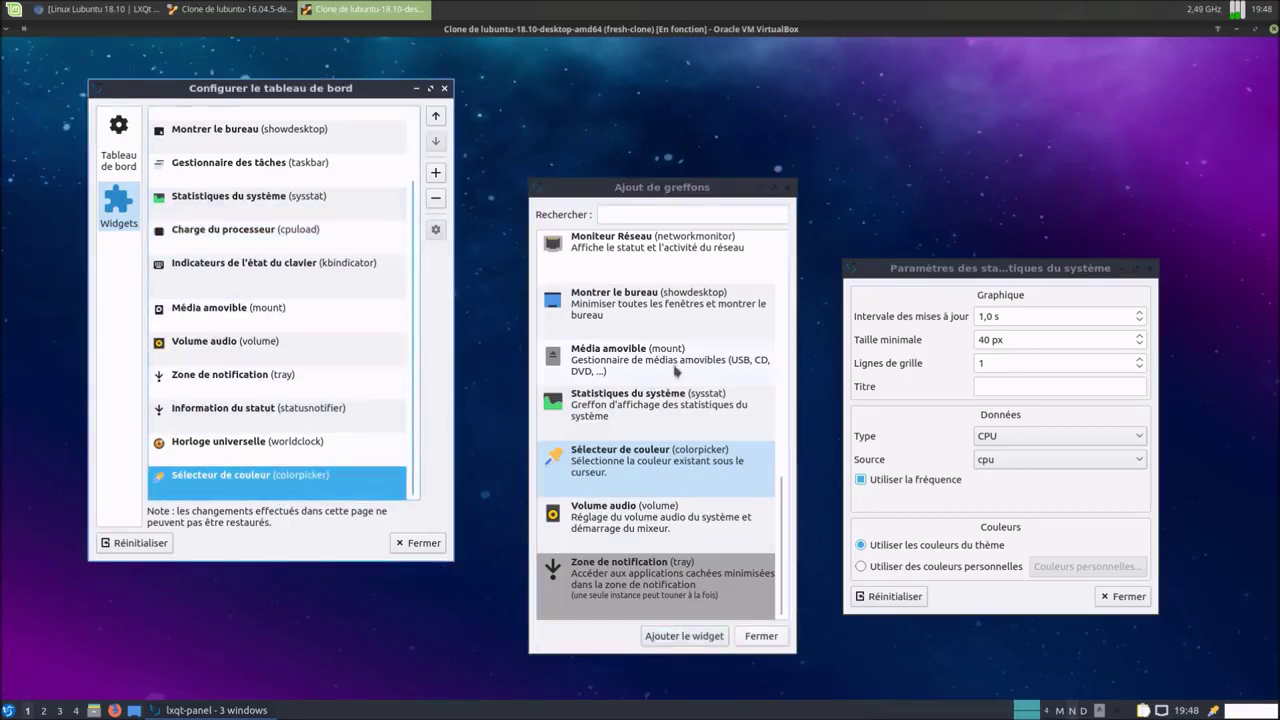
left_click(436, 198)
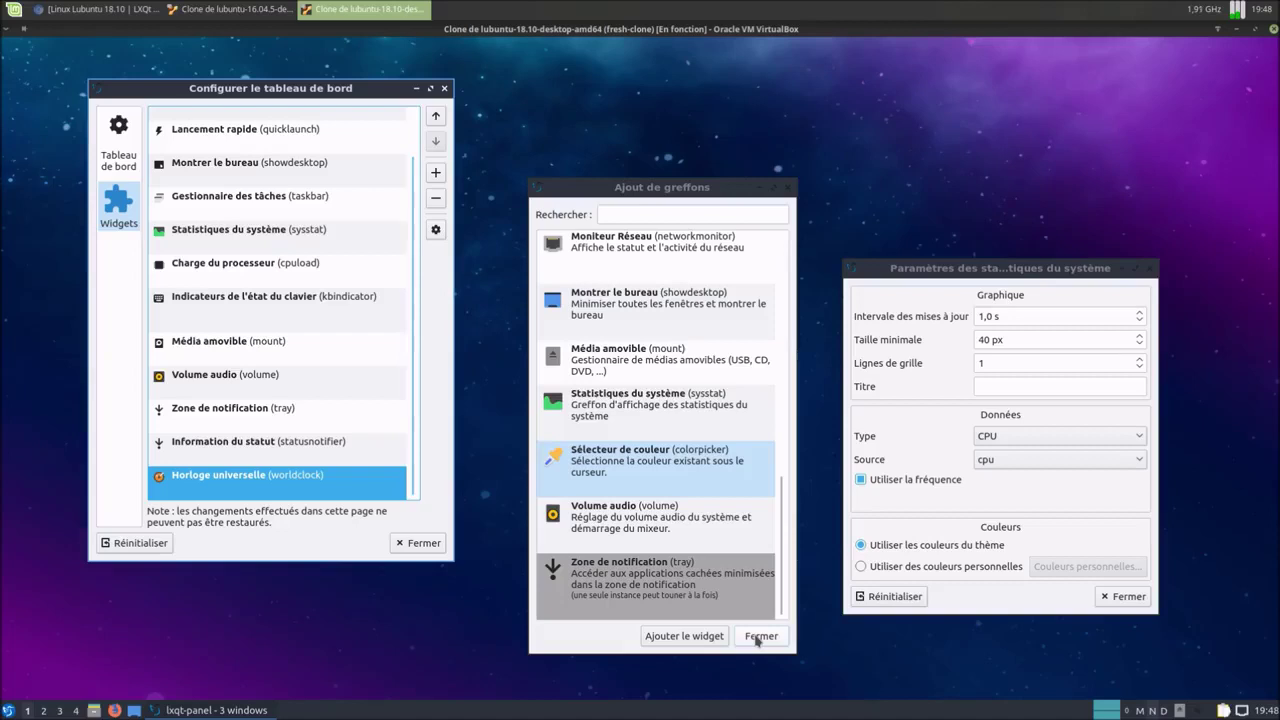
- Close the system statistics settings, the plugin list and the panel configuration
left_click(1120, 597)
left_click(752, 643)
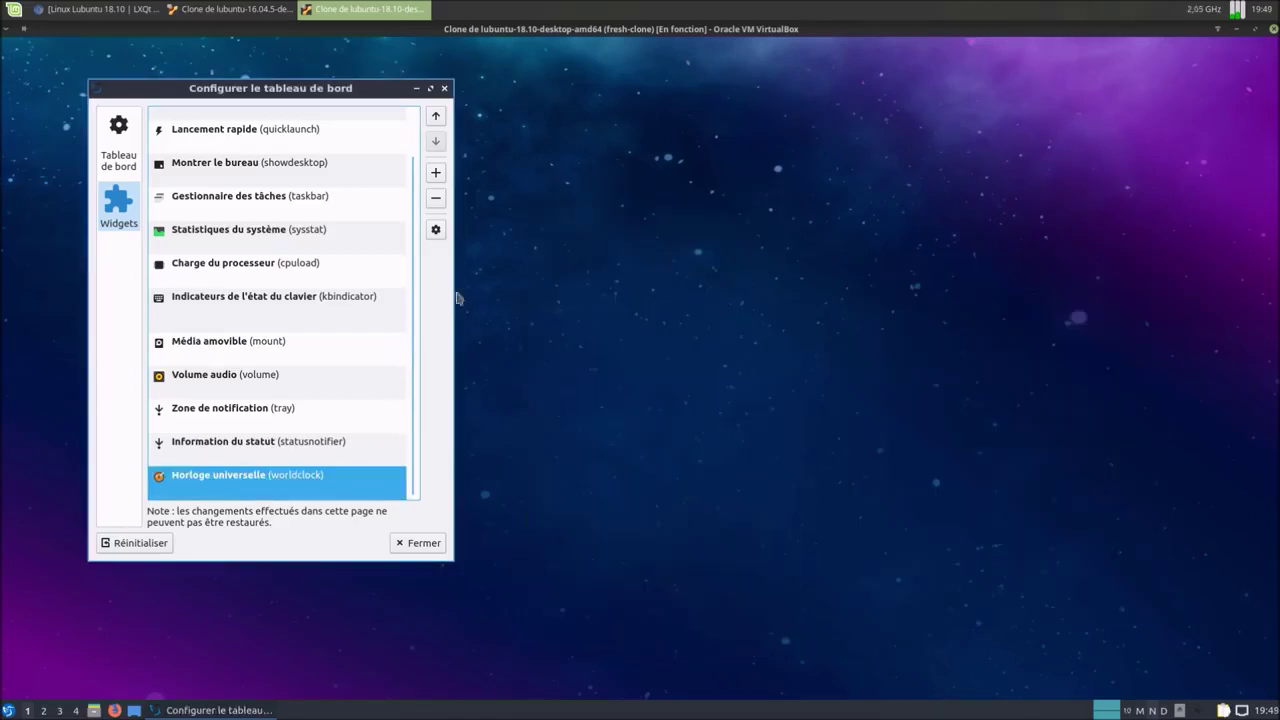
left_click(444, 89)
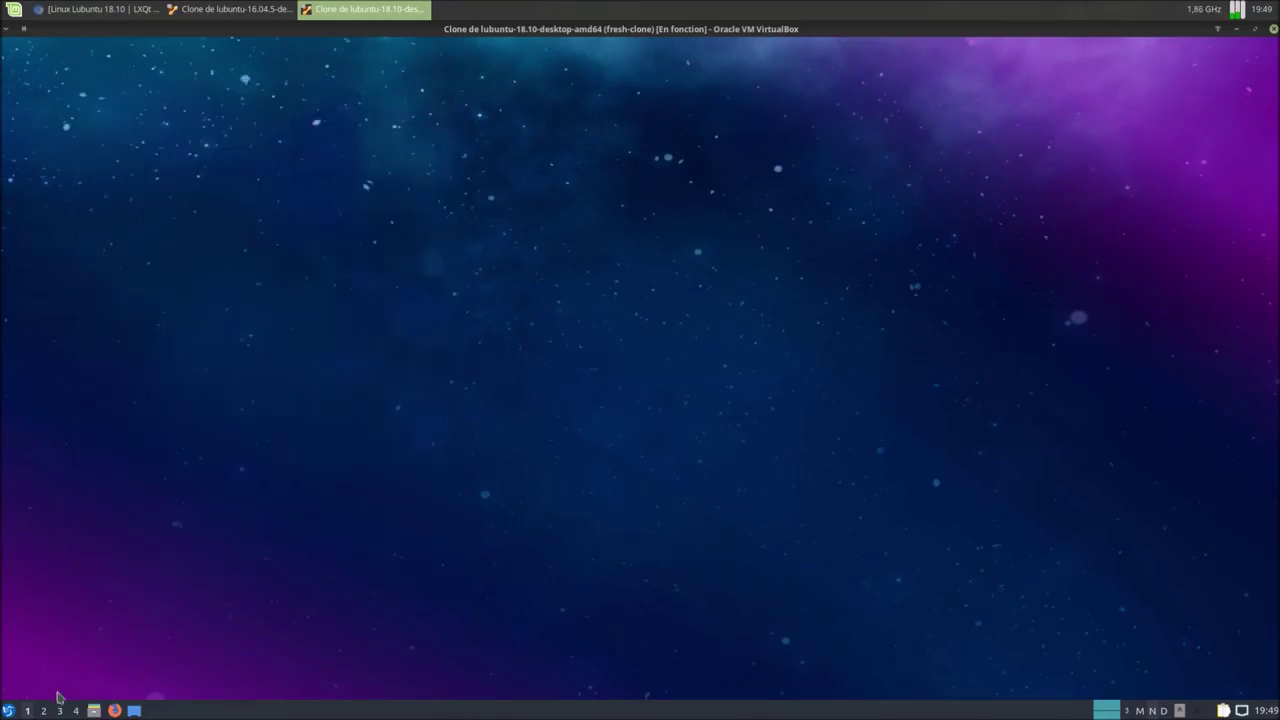
- Look through the application menu's Son et vidéo, Préférences and Outils système categories and launch Discover
left_click(8, 710)
mouse_move(83, 553)
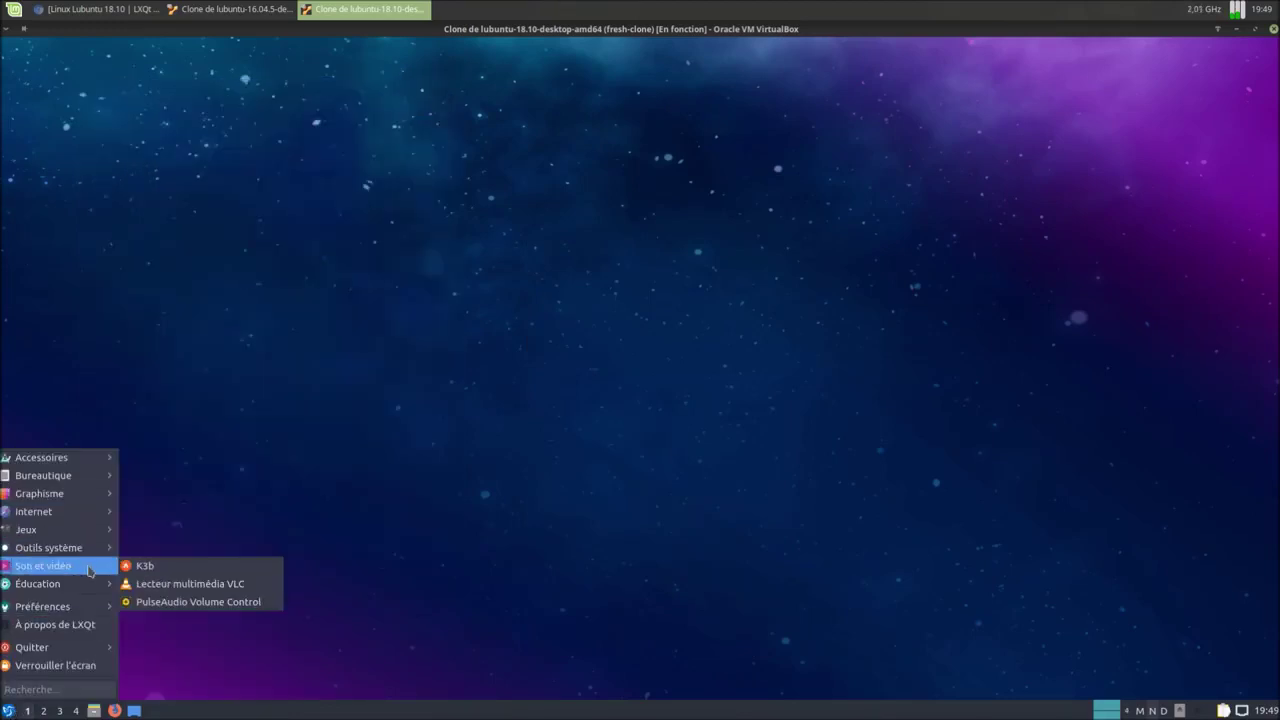
mouse_move(83, 593)
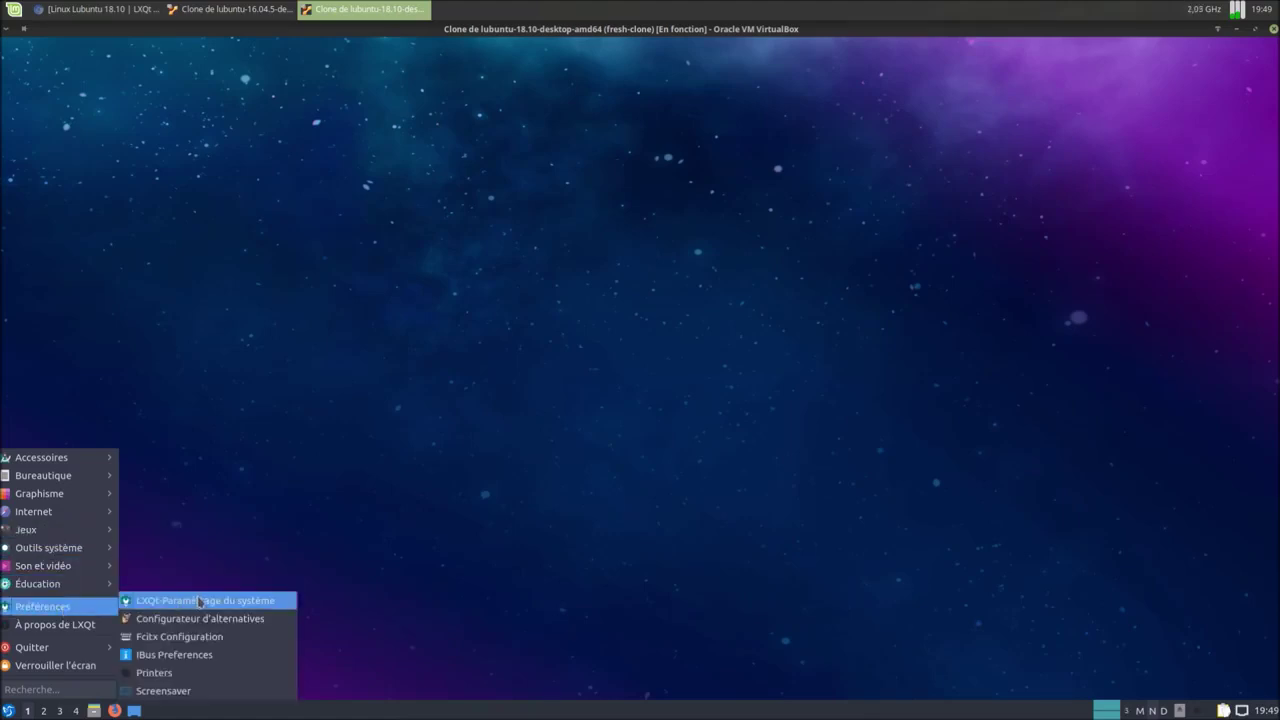
mouse_move(202, 604)
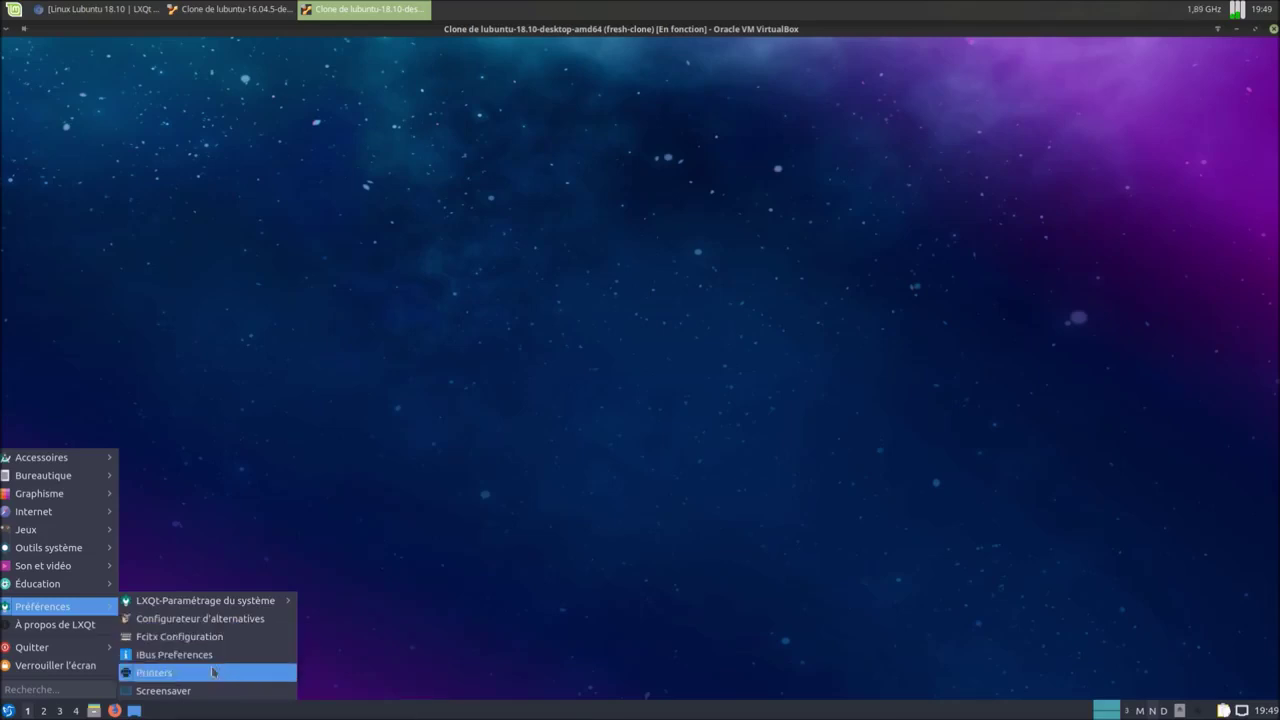
mouse_move(97, 657)
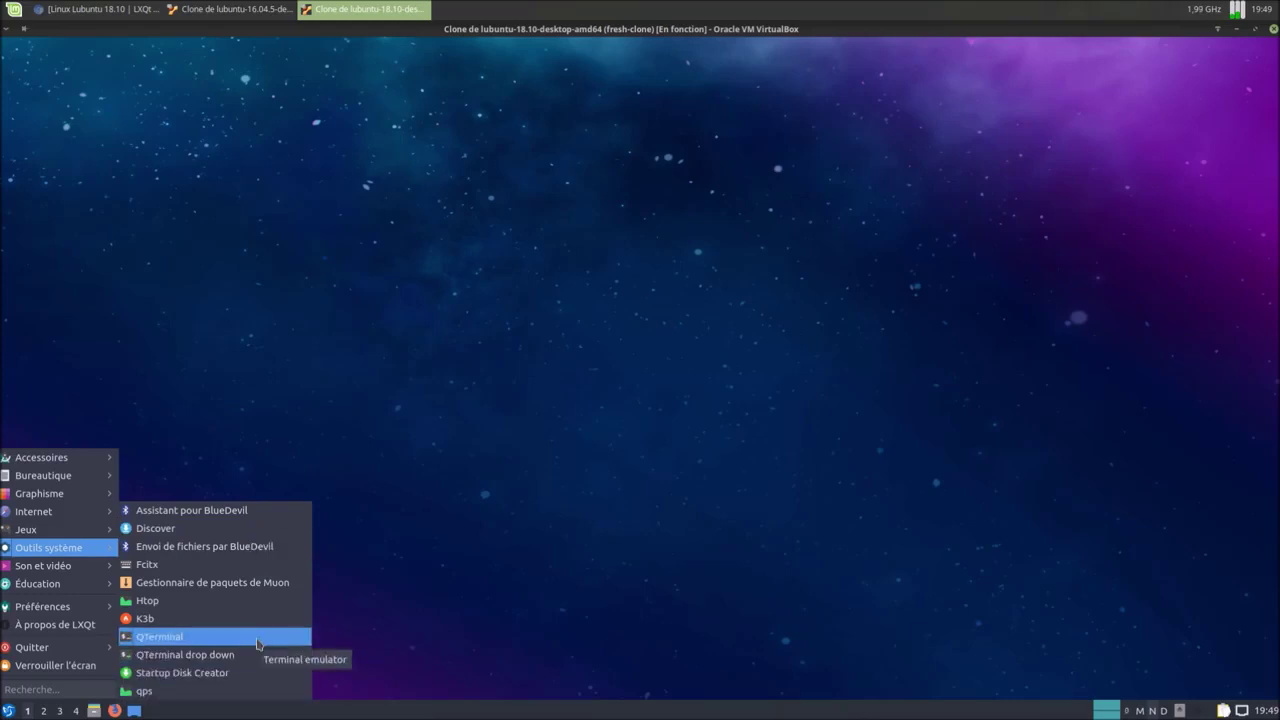
left_click(257, 530)
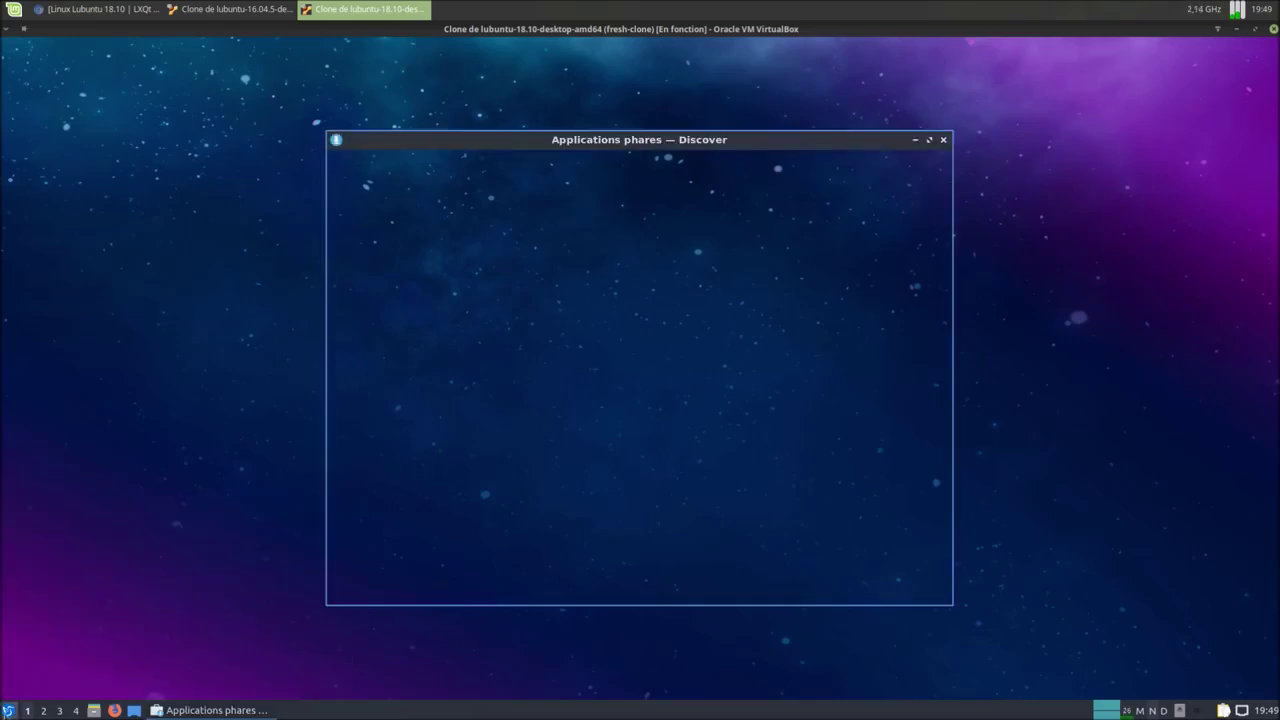
- Find the Muon package manager by searching the application menu for "muo", launch it and place its window beside Discover
left_click(8, 710)
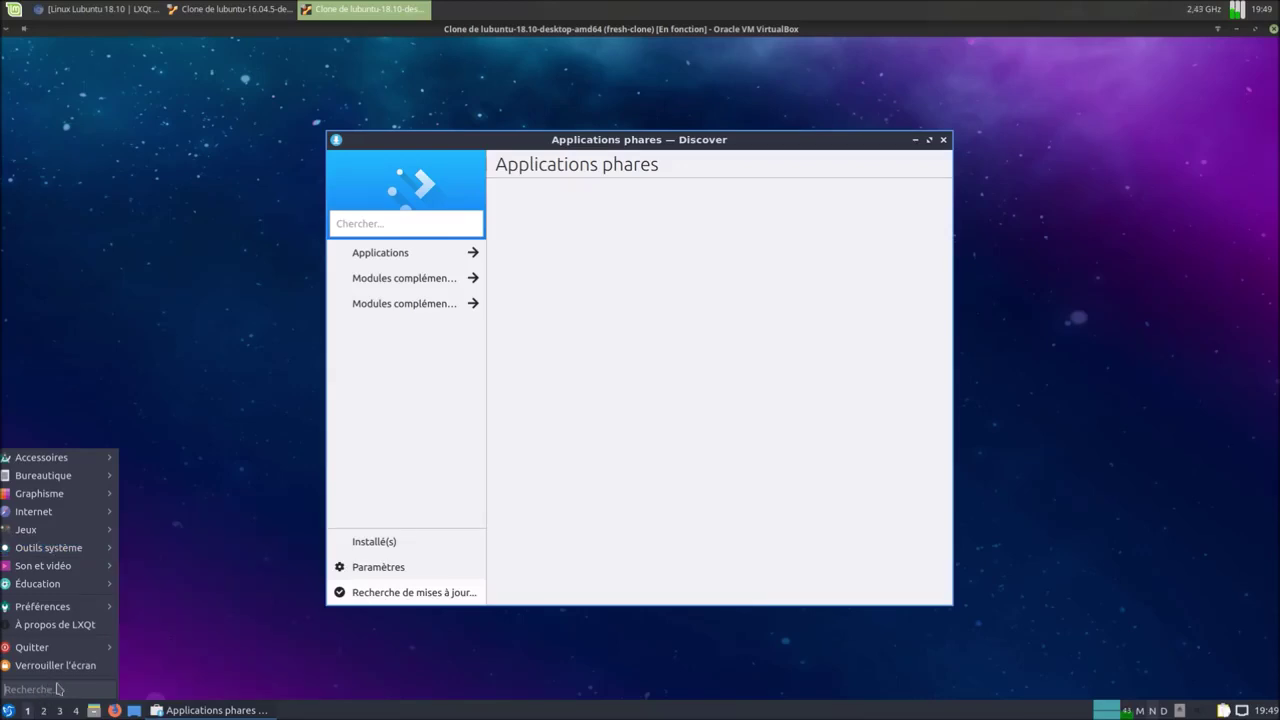
type("muo")
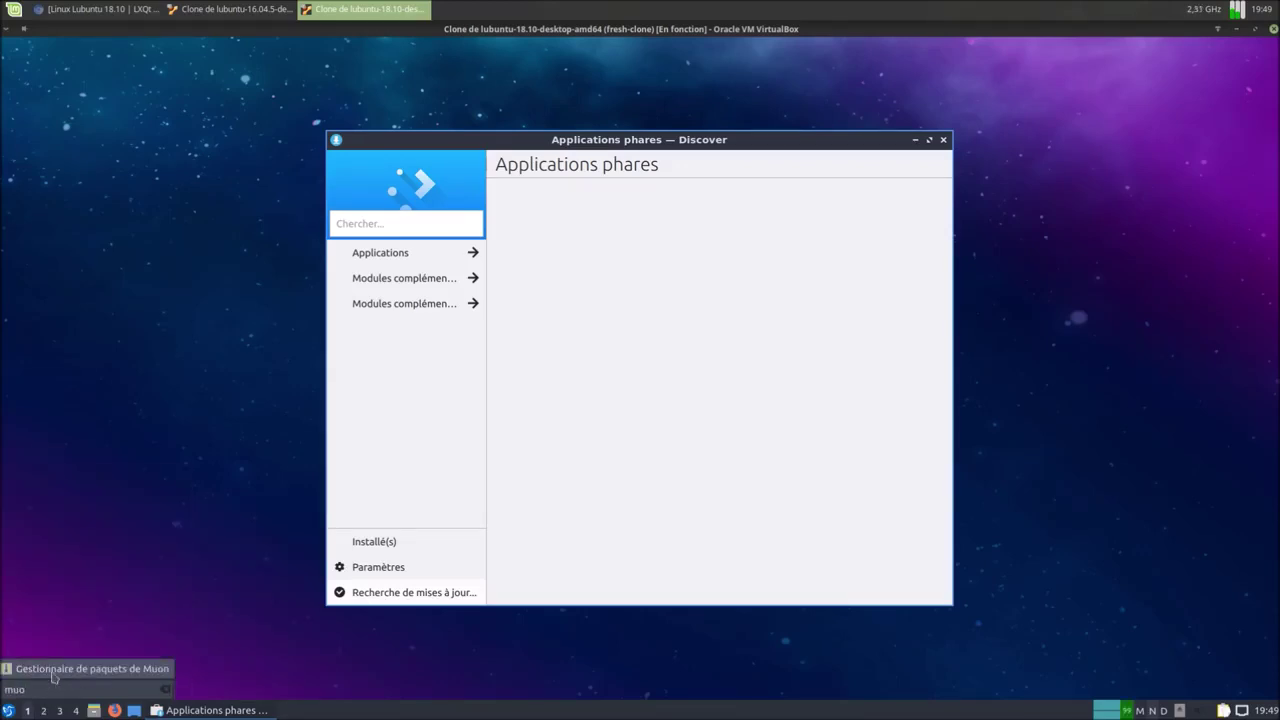
left_click(81, 669)
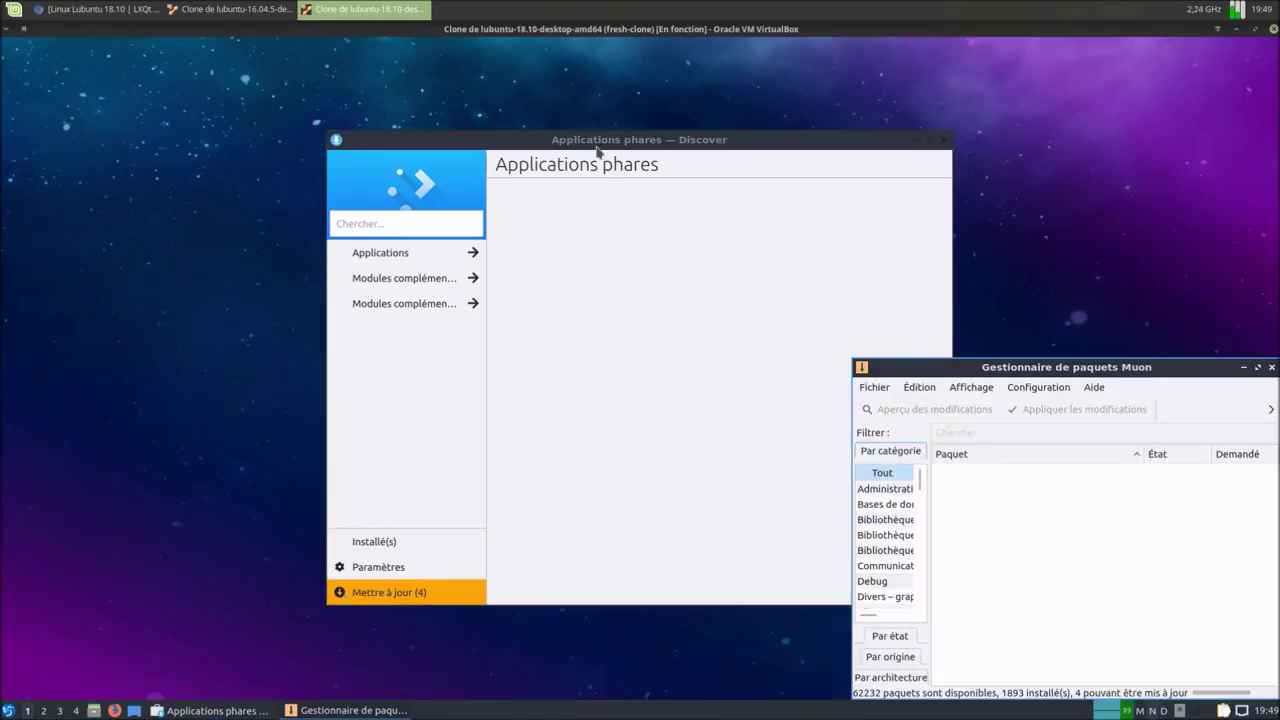
left_click_drag(591, 148, 340, 134)
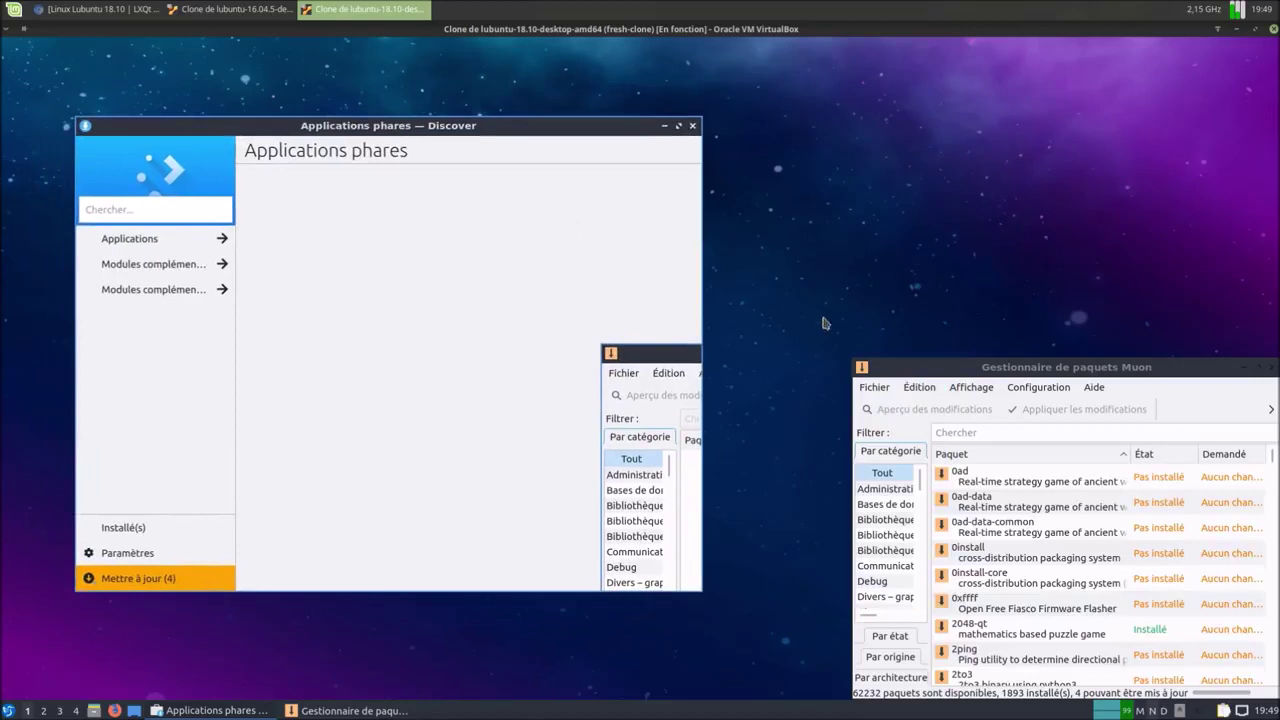
left_click_drag(910, 367, 828, 202)
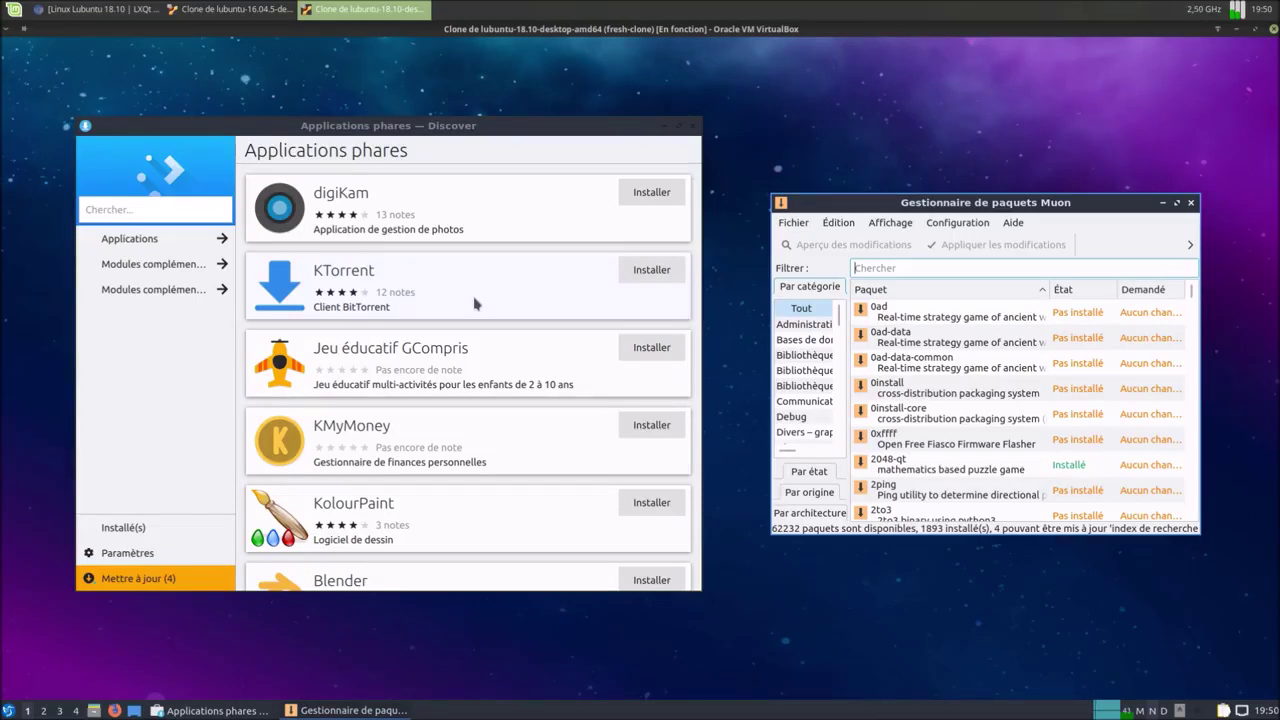
left_click_drag(533, 126, 522, 100)
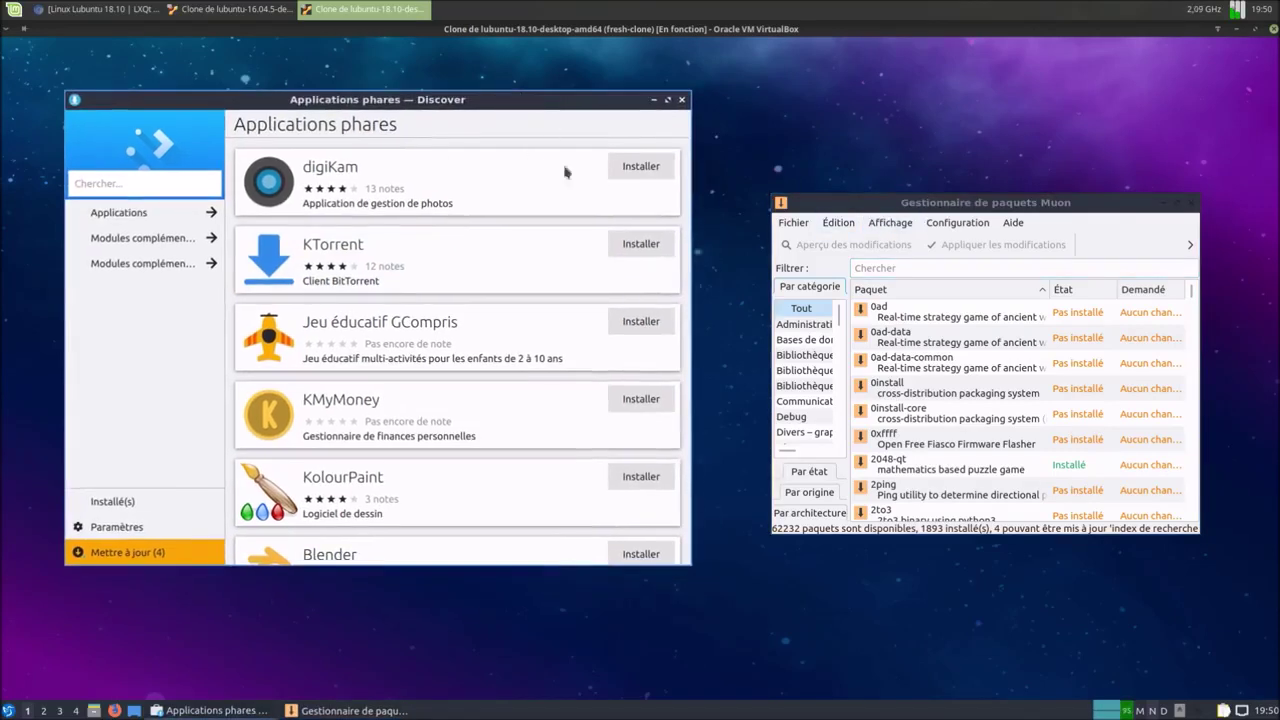
left_click_drag(406, 106, 434, 126)
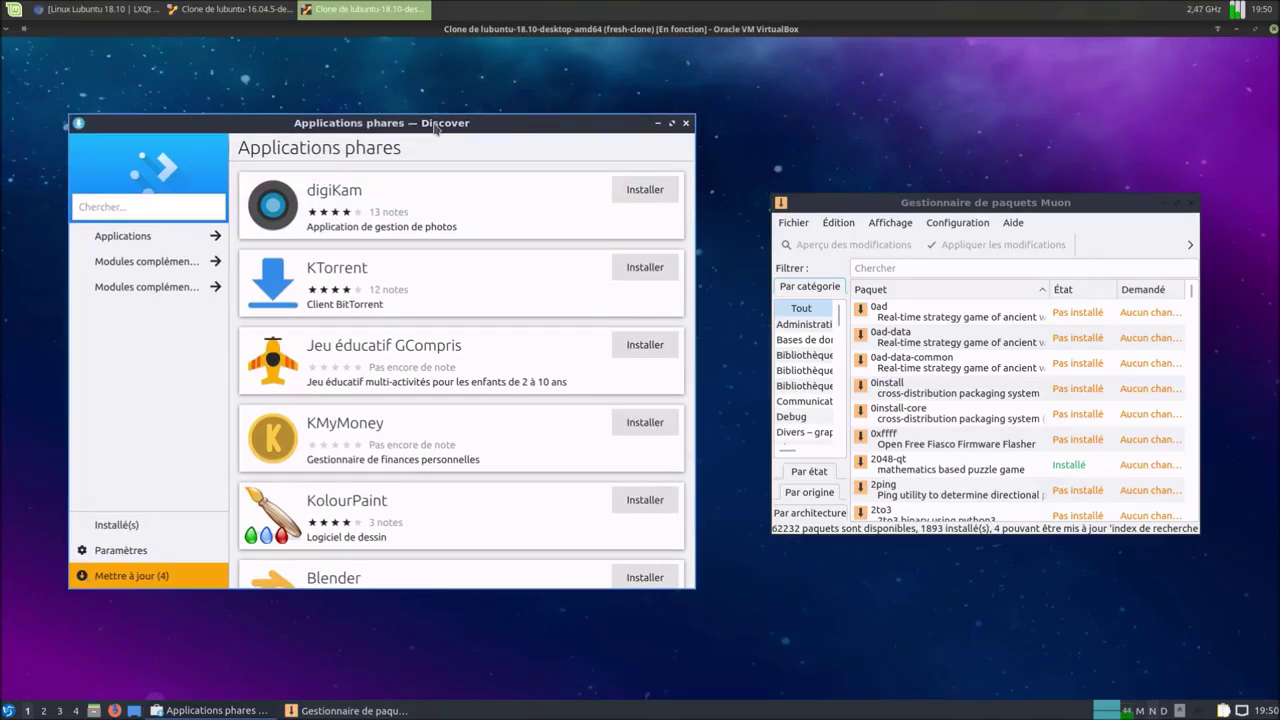
mouse_move(436, 127)
left_mouse_down()
mouse_move(414, 101)
mouse_move(447, 140)
left_mouse_up()
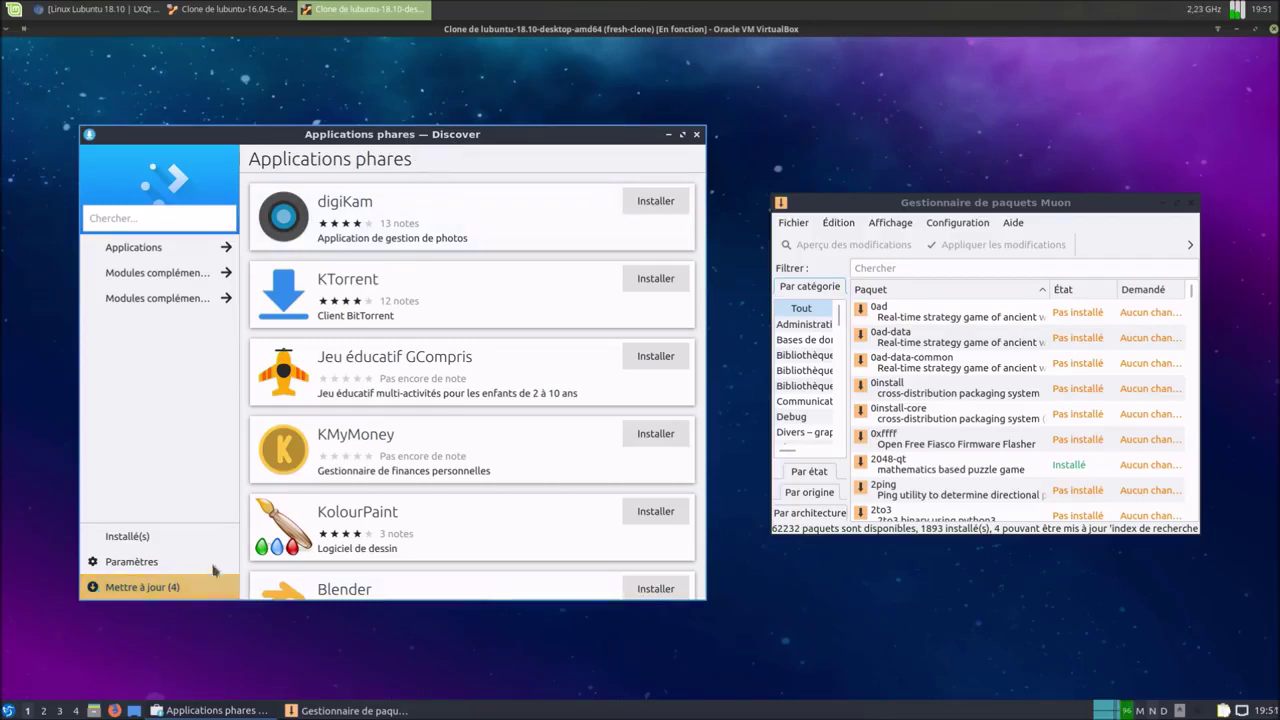
- Search for chromium in both Discover and Muon to compare the two software managers
left_click(213, 216)
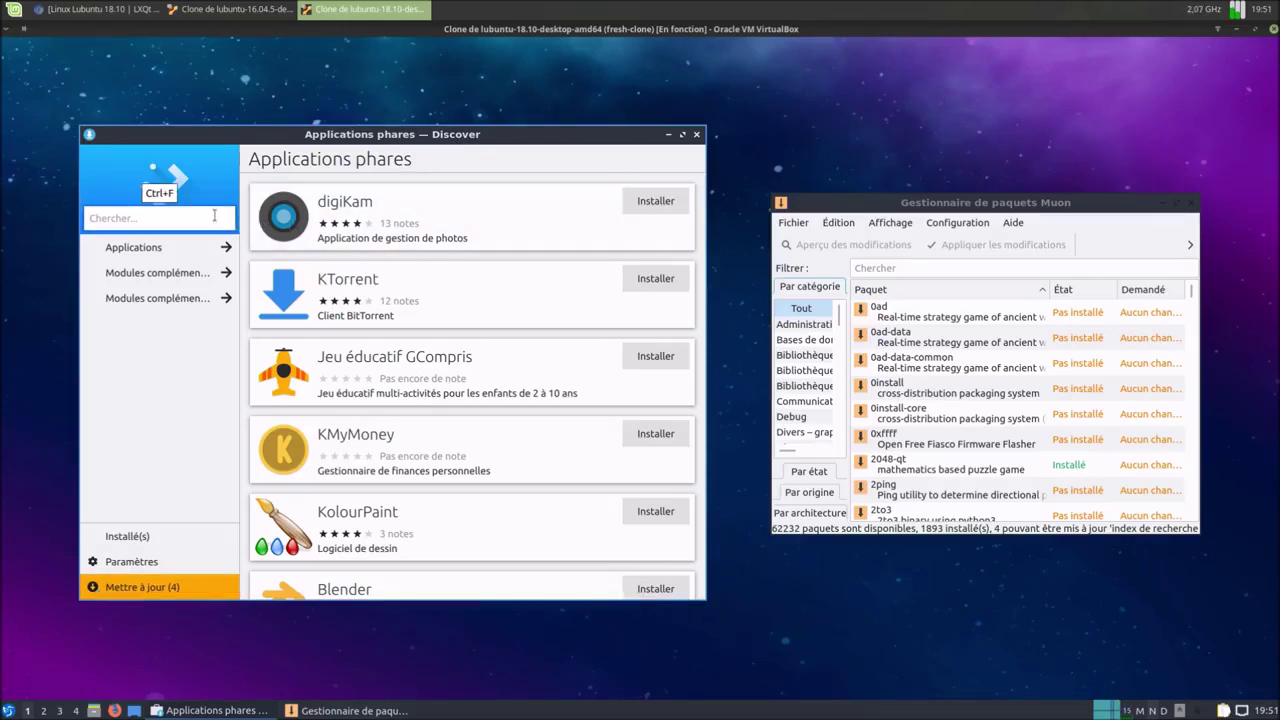
type("chromium")
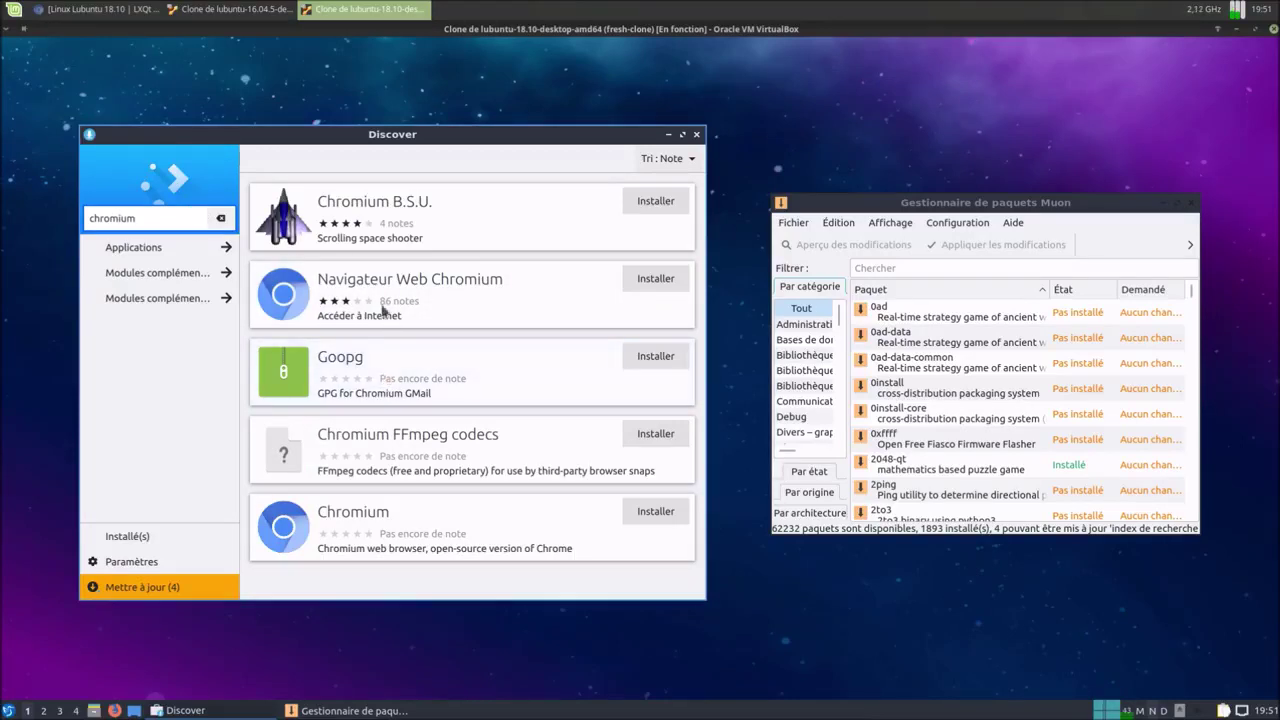
left_click(921, 267)
type("c")
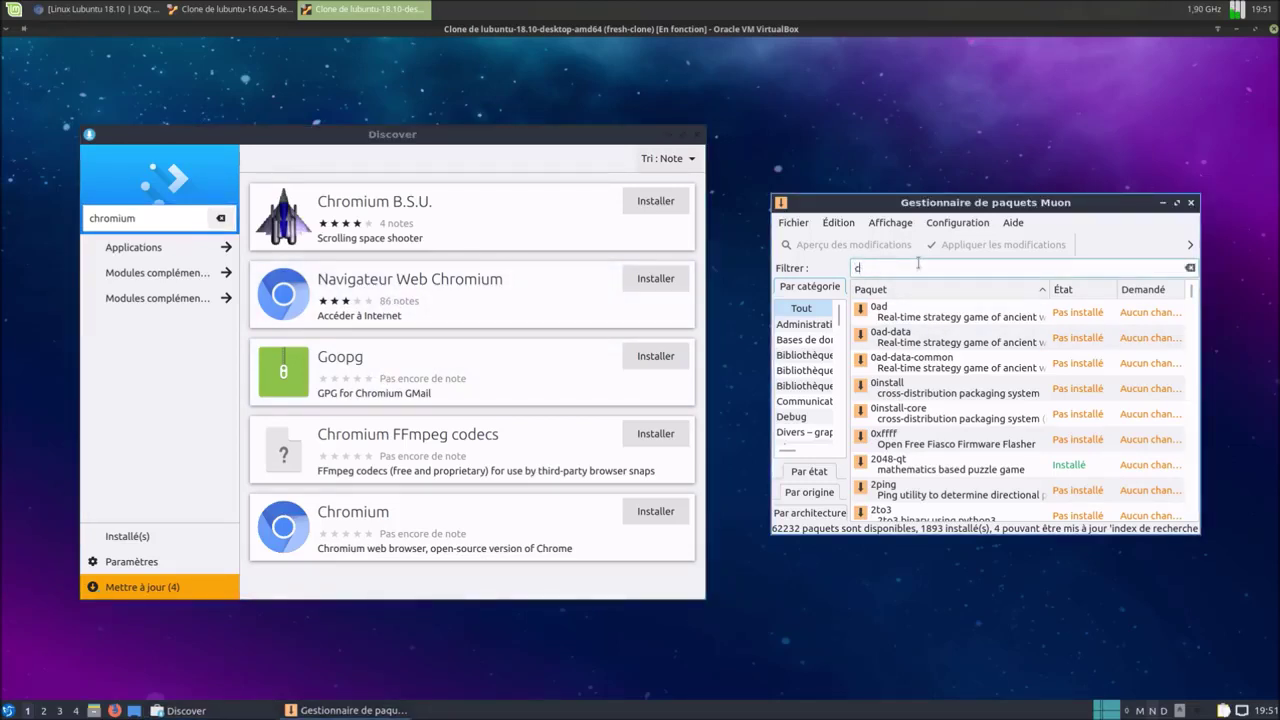
type("hromium")
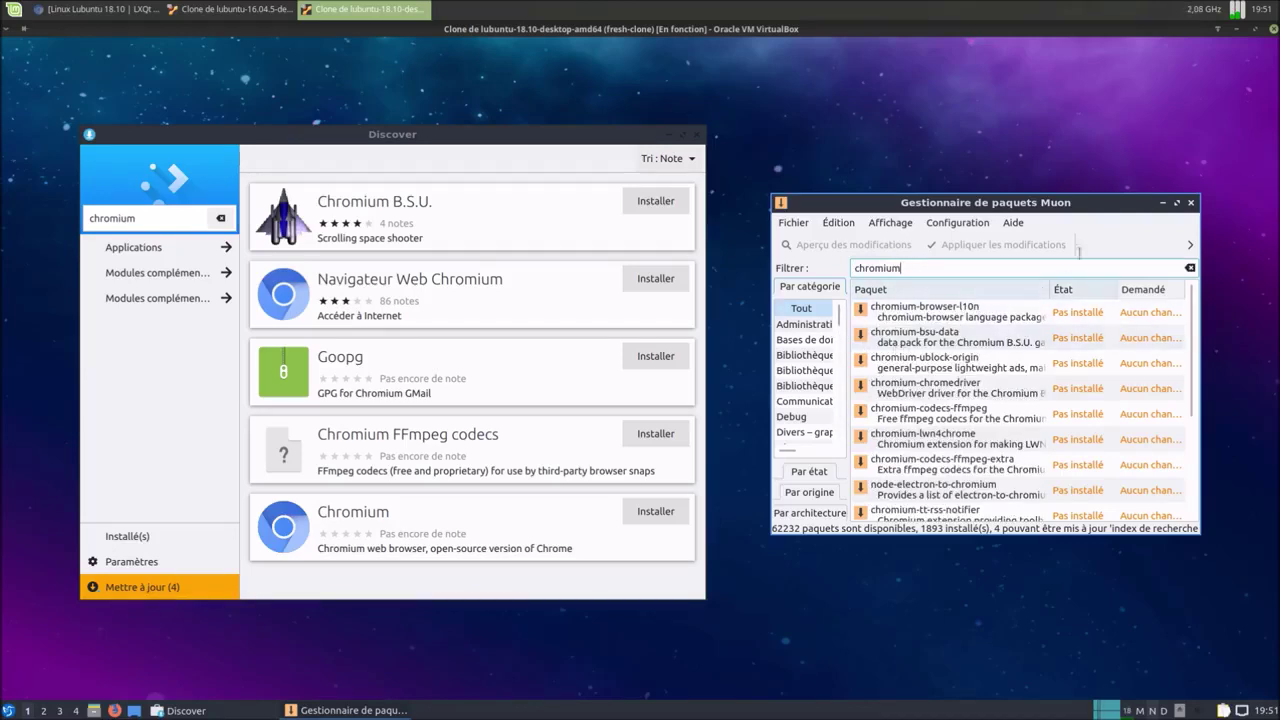
left_click_drag(1115, 206, 1092, 195)
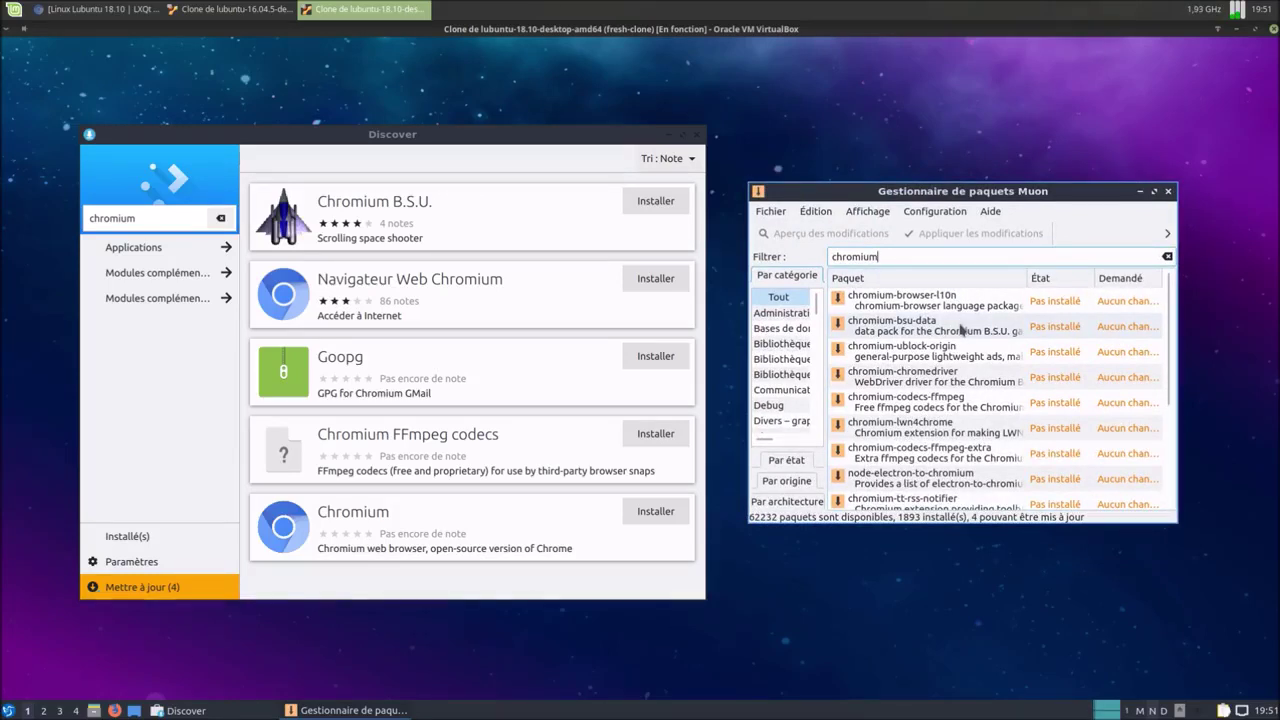
- Narrow the Muon search to chromium-br, select the chromium-browser package, and enlarge Muon's window clear of Discover
type("br")
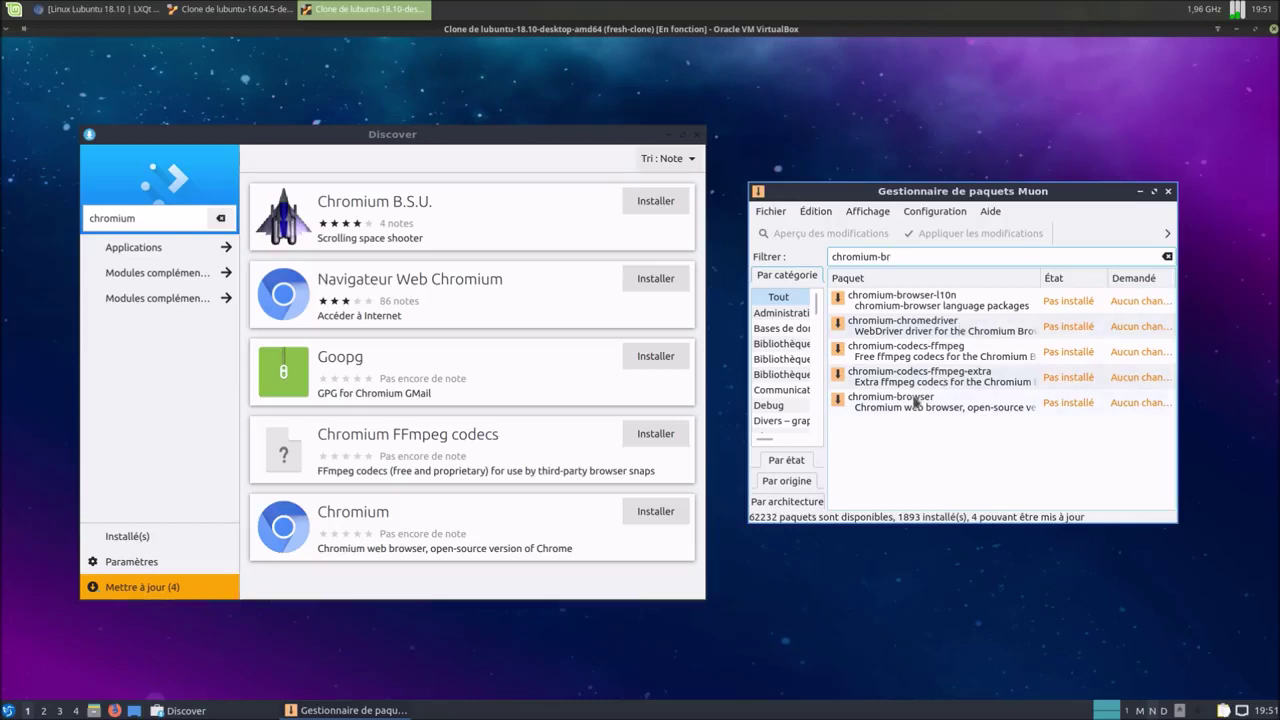
left_click(913, 404)
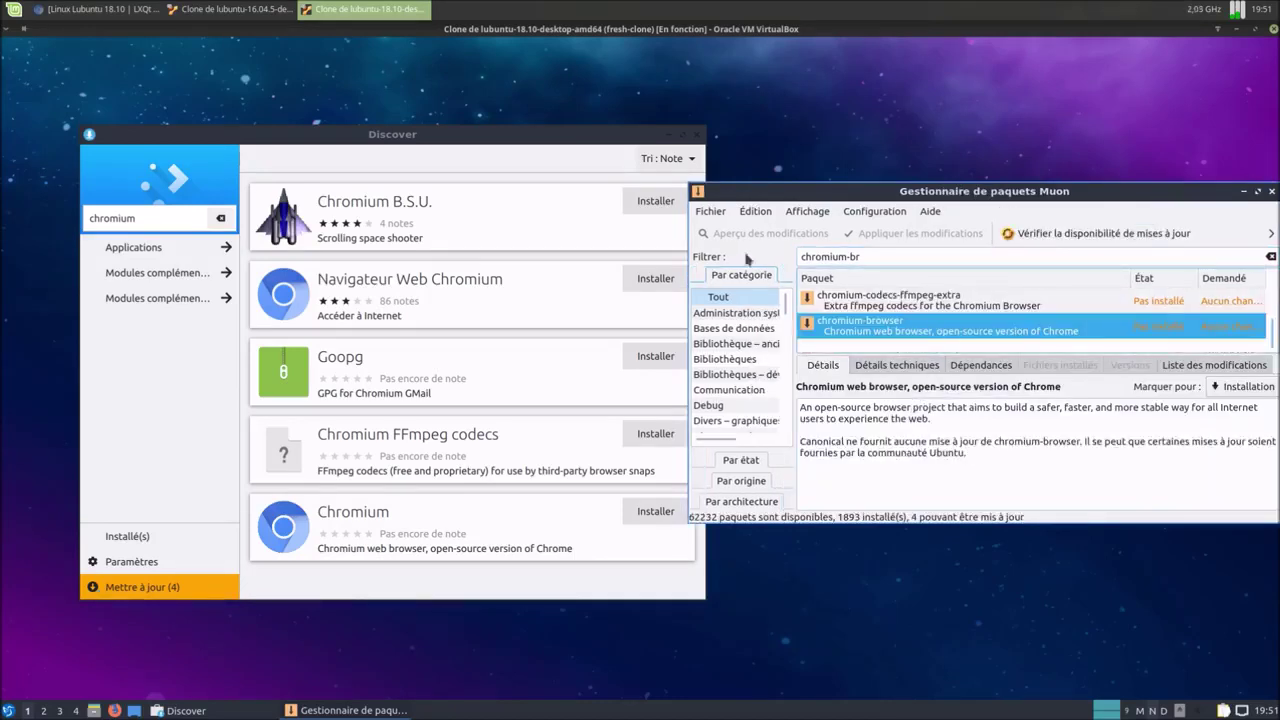
left_click_drag(555, 150, 490, 144)
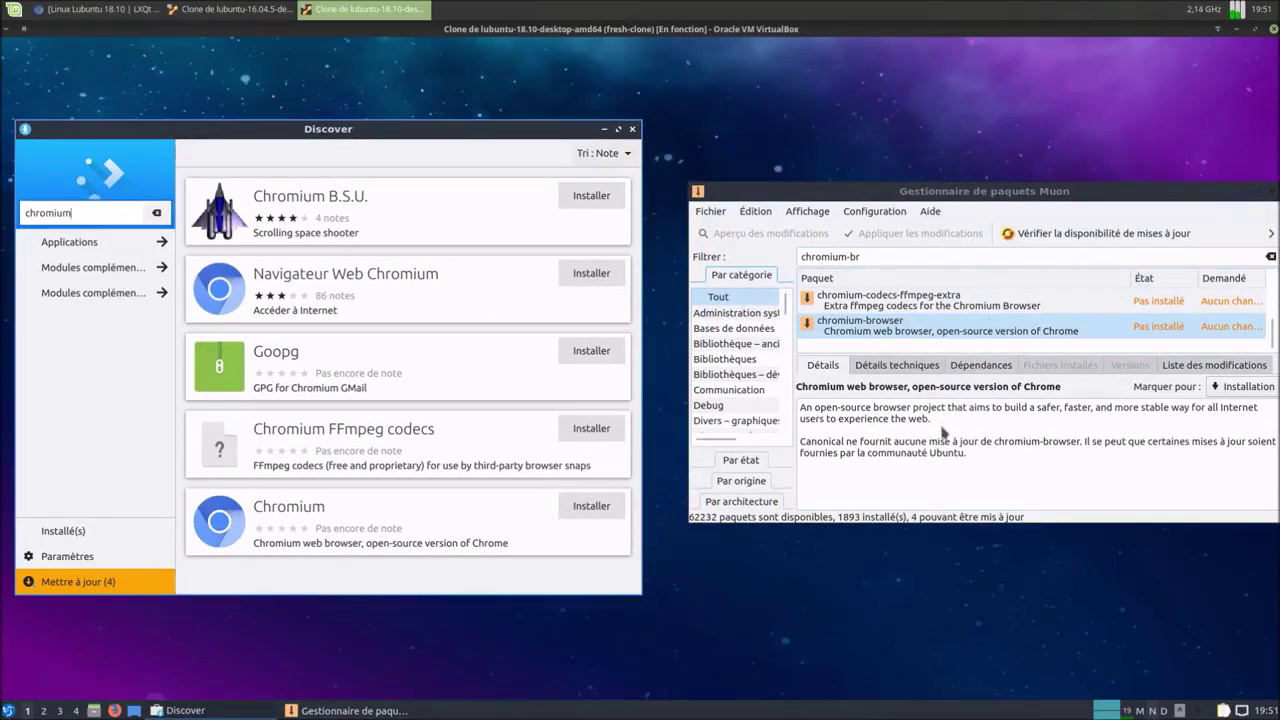
left_click_drag(1183, 189, 1157, 66)
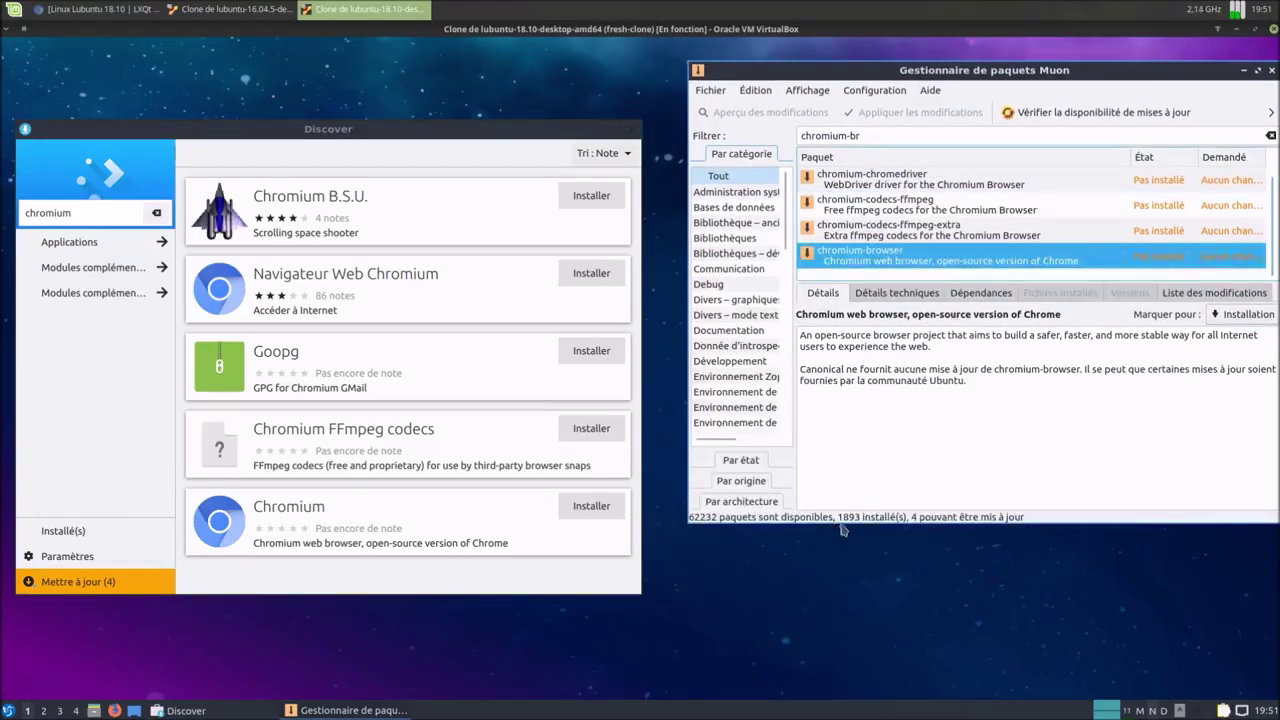
left_click_drag(840, 521, 840, 653)
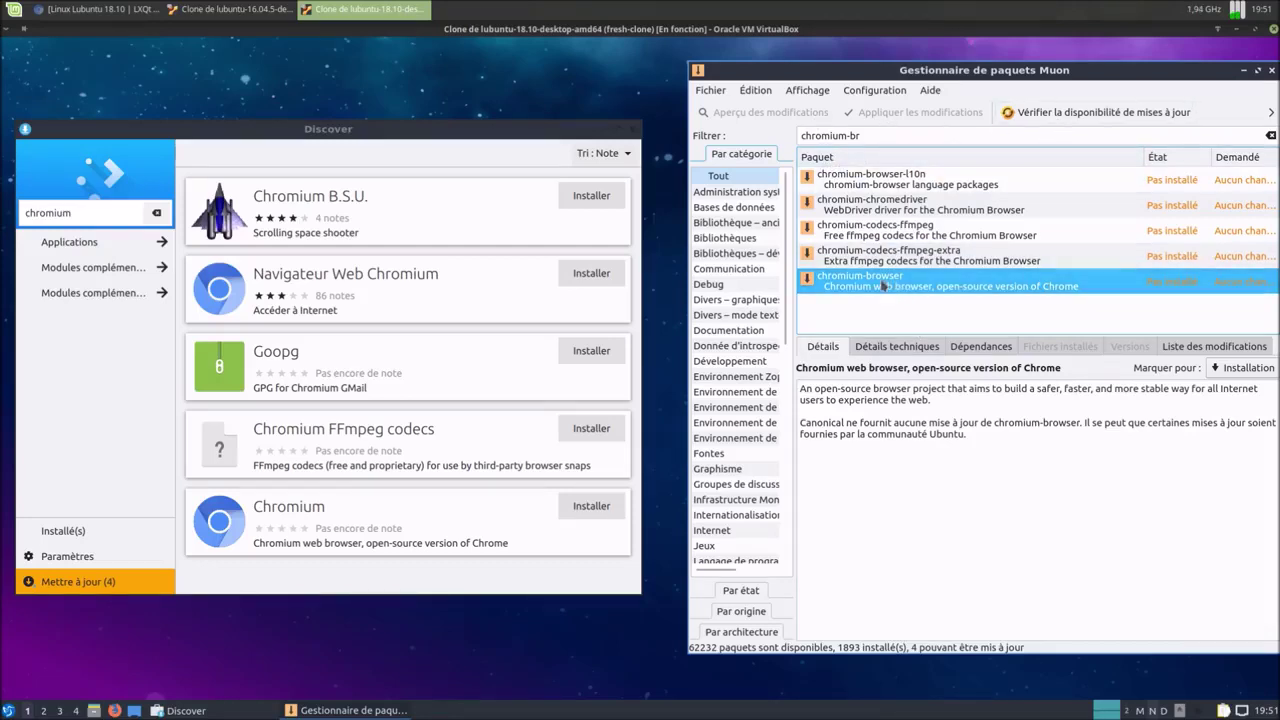
- View the Navigateur Web Chromium description and reviews in Discover, and return to the search results
left_click(318, 285)
left_click(318, 285)
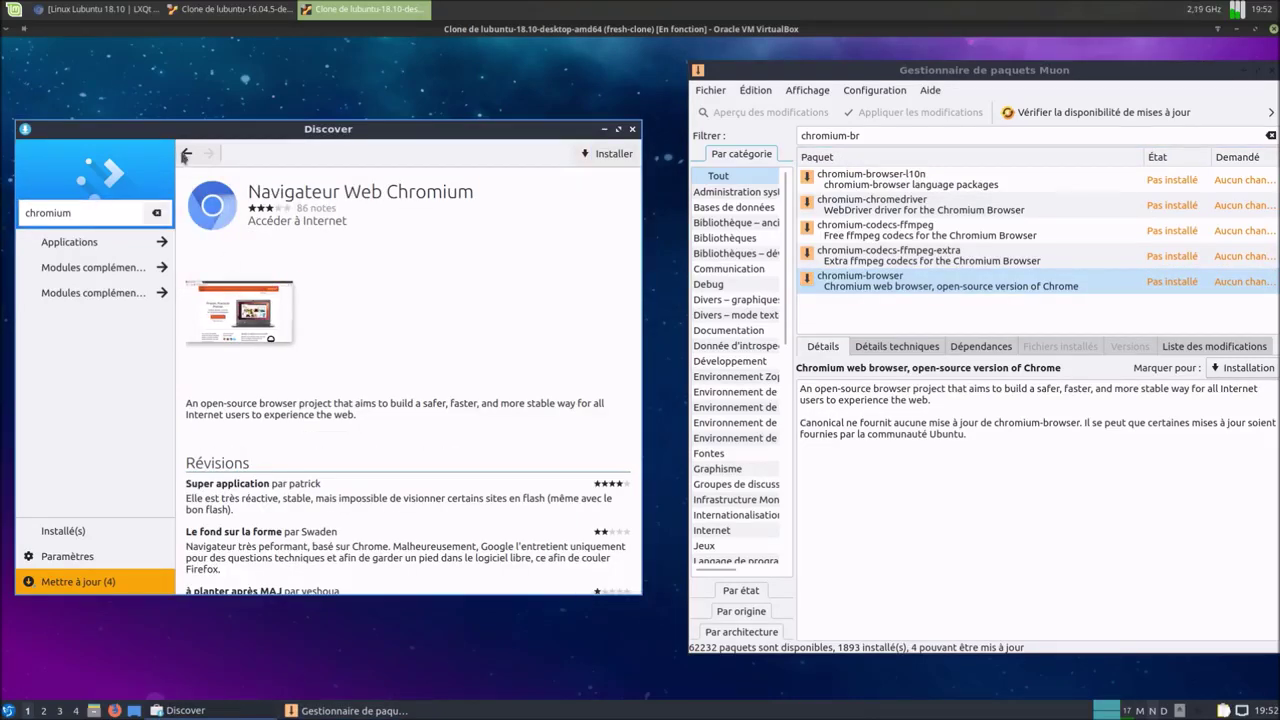
left_click(186, 153)
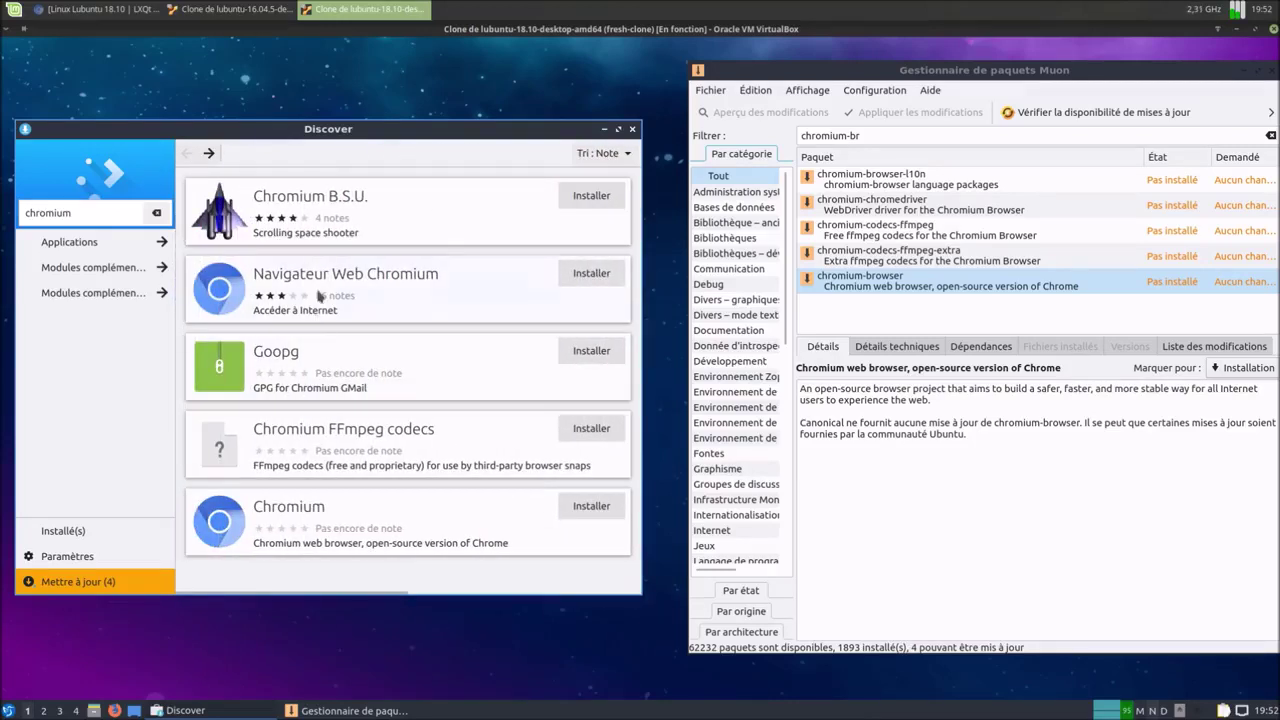
- Mark chromium-browser for installation in Muon and accept the additional chromium-codecs-ffmpeg-extra and chromium-browser-l10n packages
left_click(920, 186)
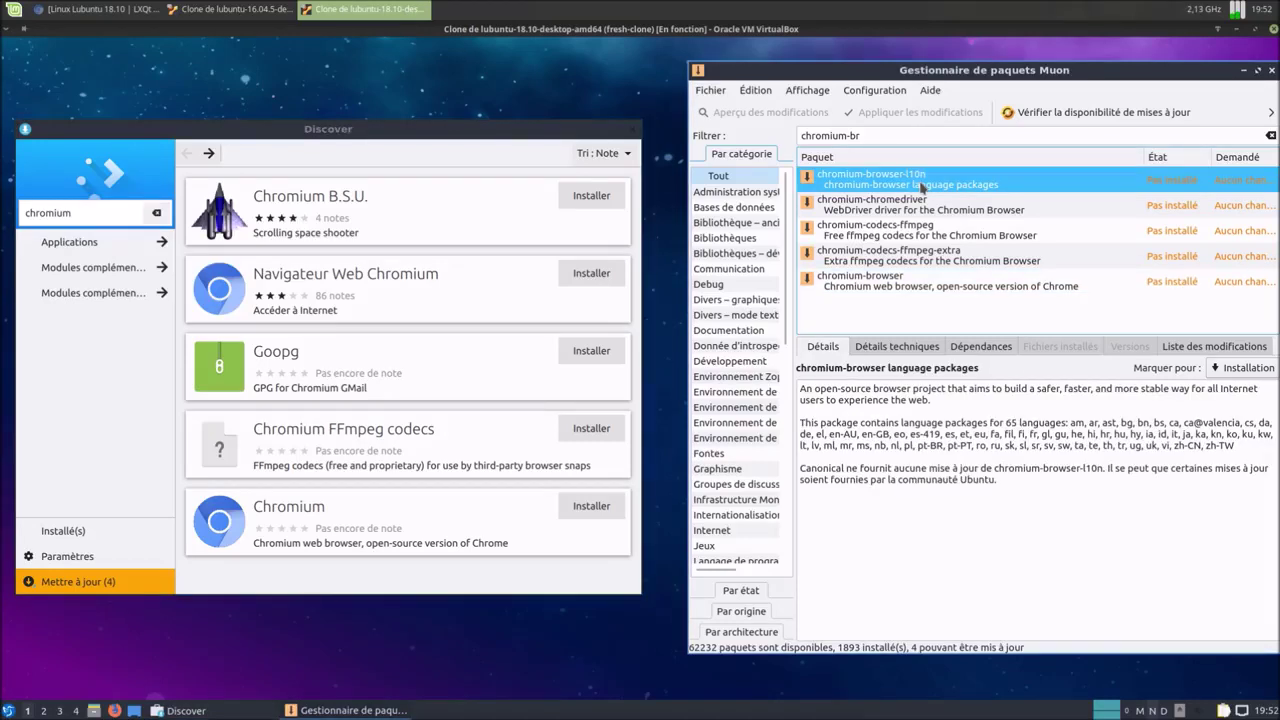
left_click(855, 288)
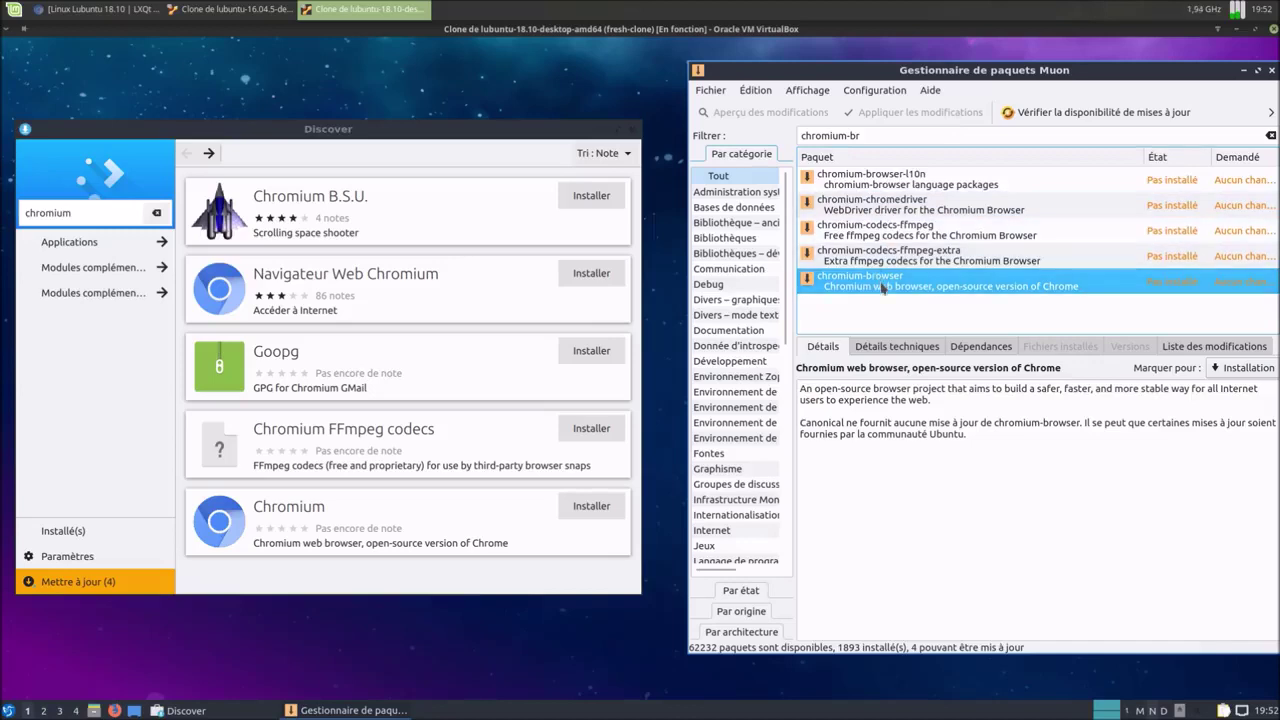
left_click(1230, 371)
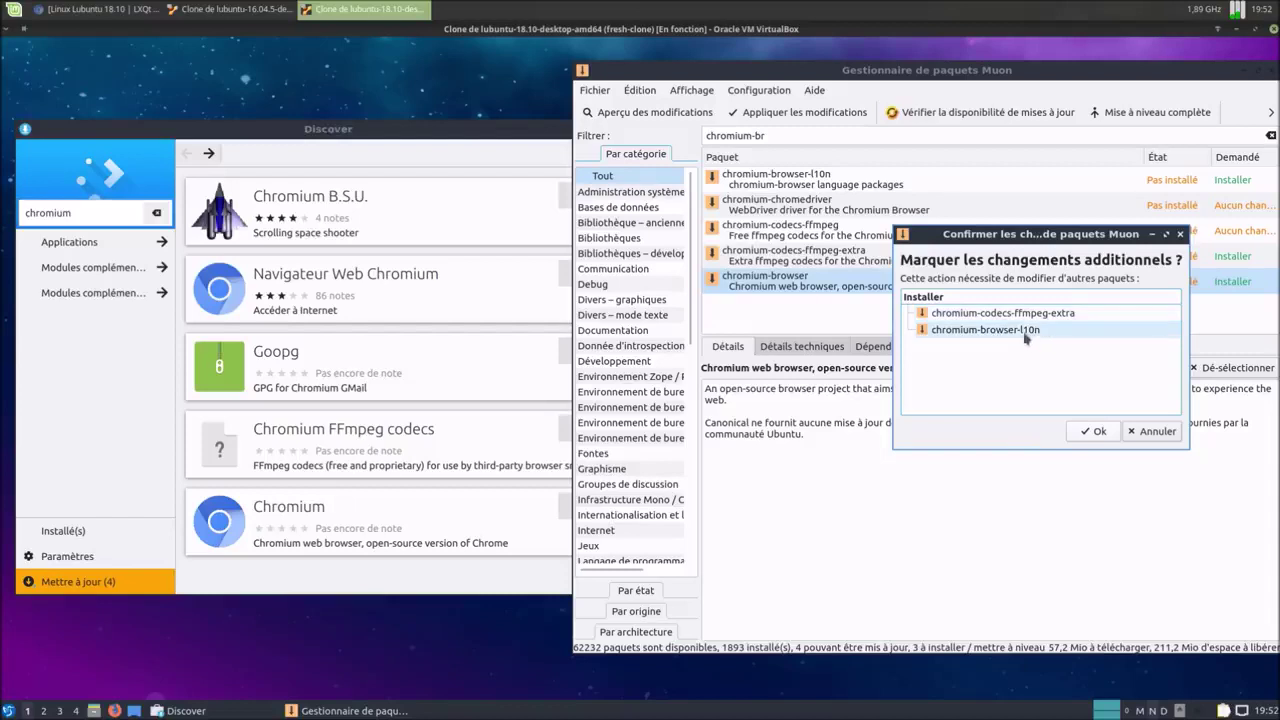
left_click(1094, 432)
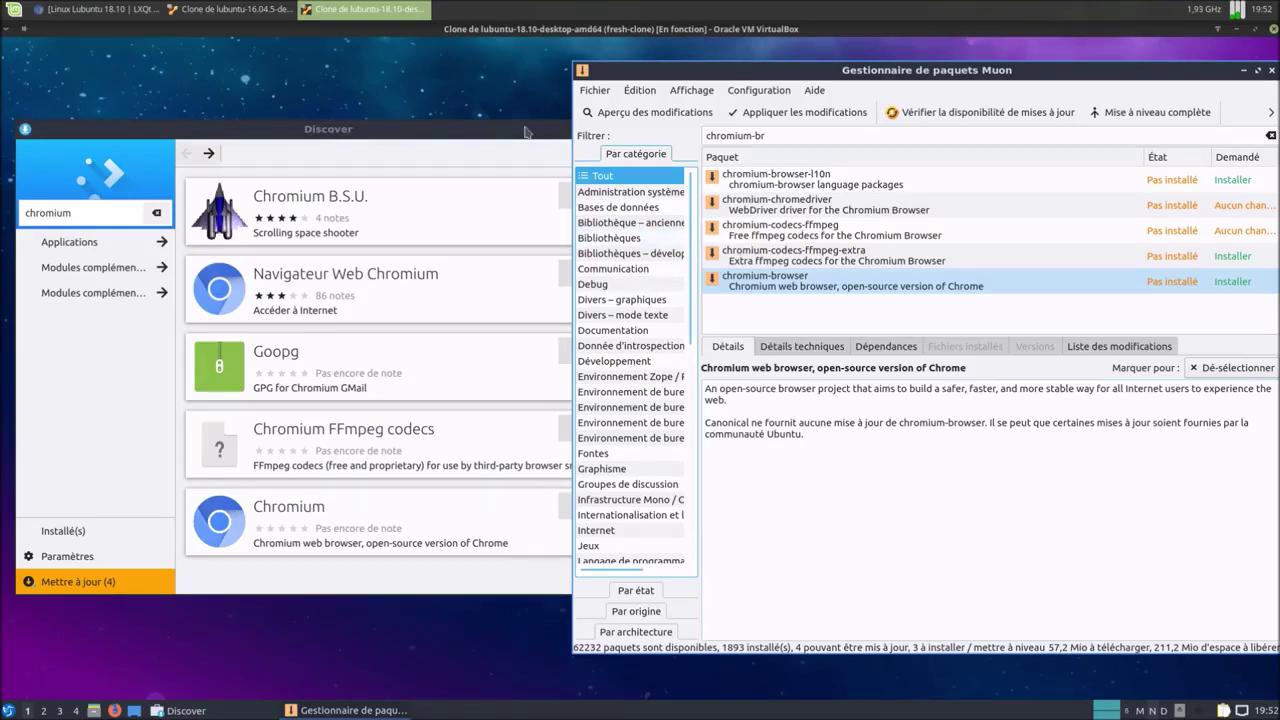
- Close Discover and move the Muon window to the middle of the desktop
left_click(554, 156)
left_click(632, 129)
left_click_drag(878, 75, 615, 80)
- Filter the Muon packages by firefox-lo and mark the French language pack firefox-locale-fr for installation
left_click_drag(524, 140, 398, 137)
type("fi")
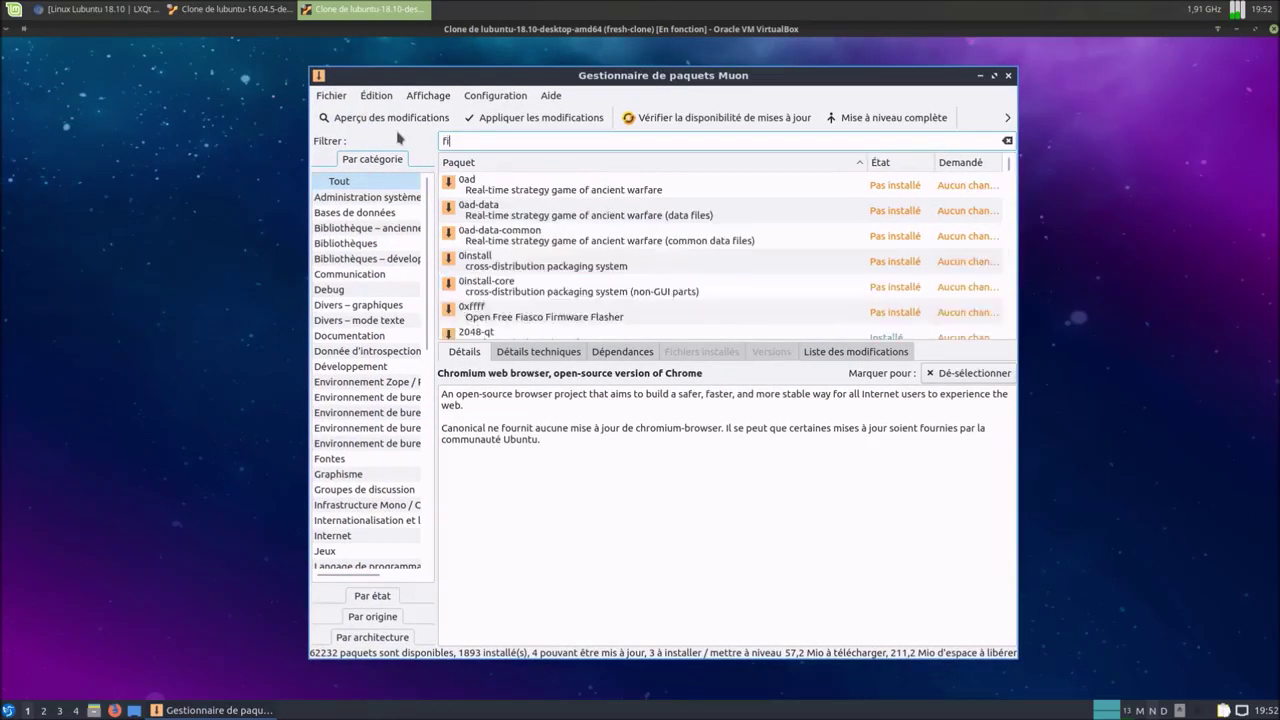
type("refox-lo")
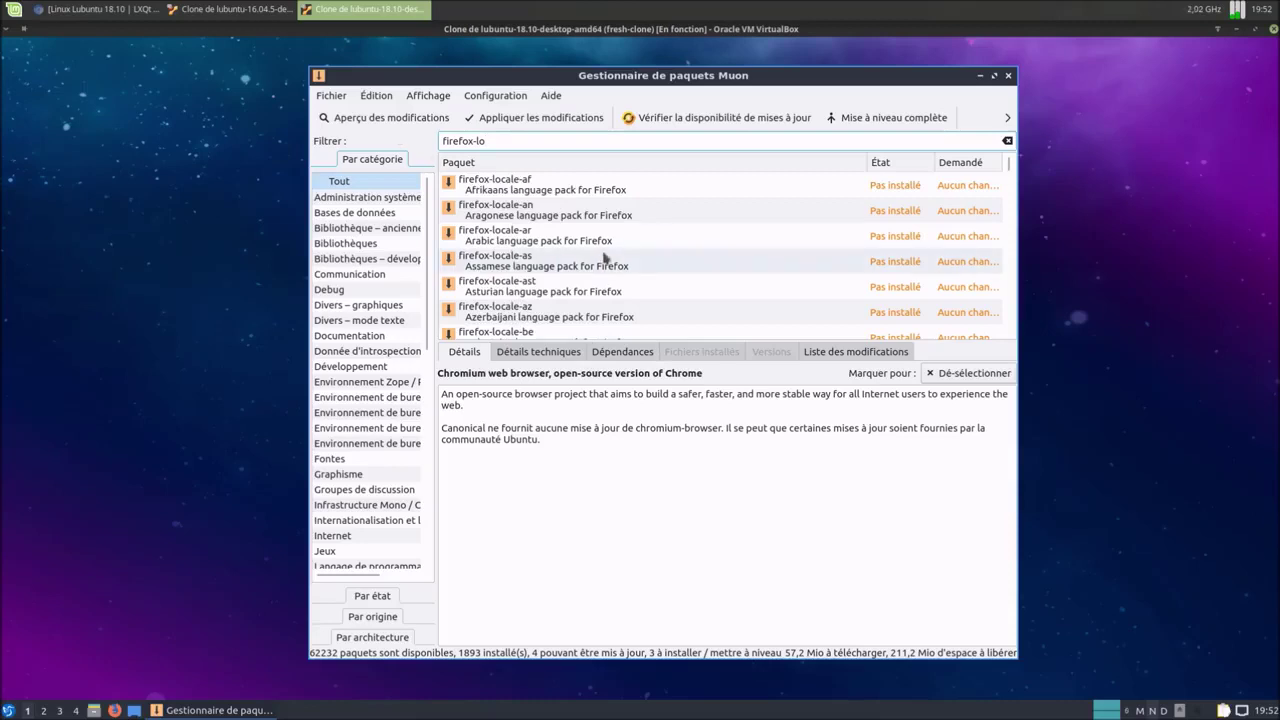
scroll(603, 257, "down", 4)
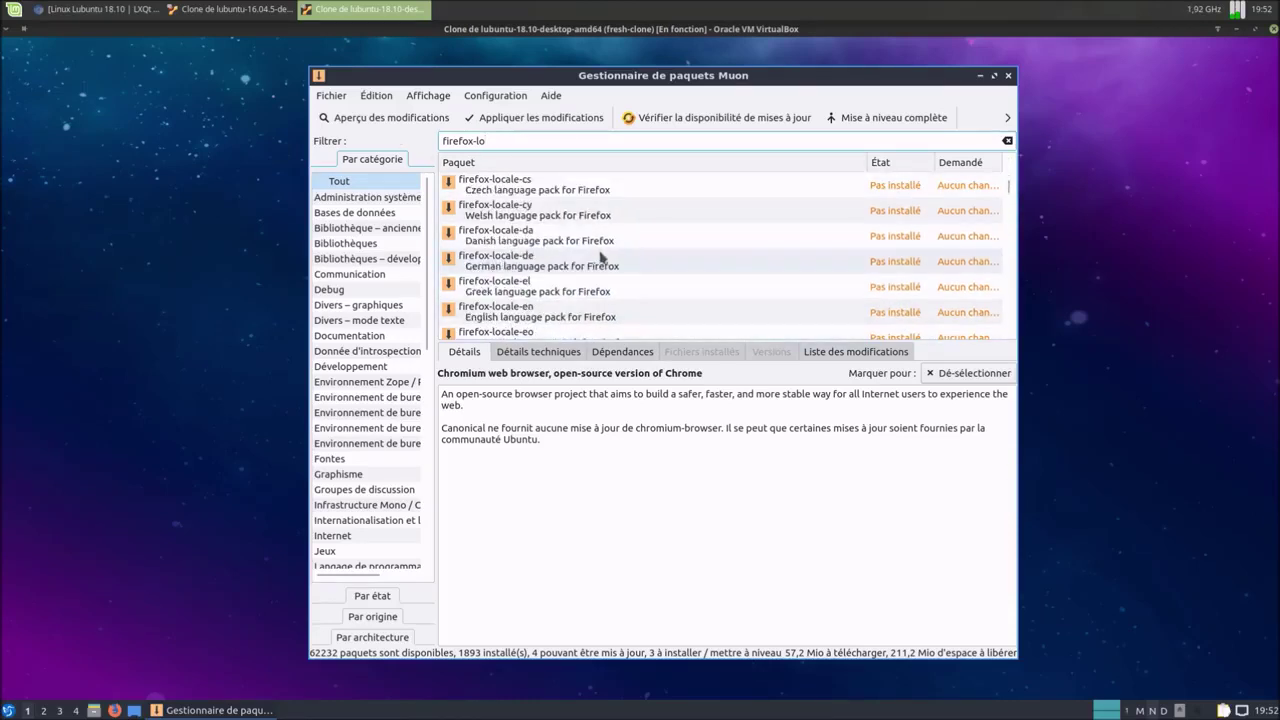
scroll(603, 257, "down", 2)
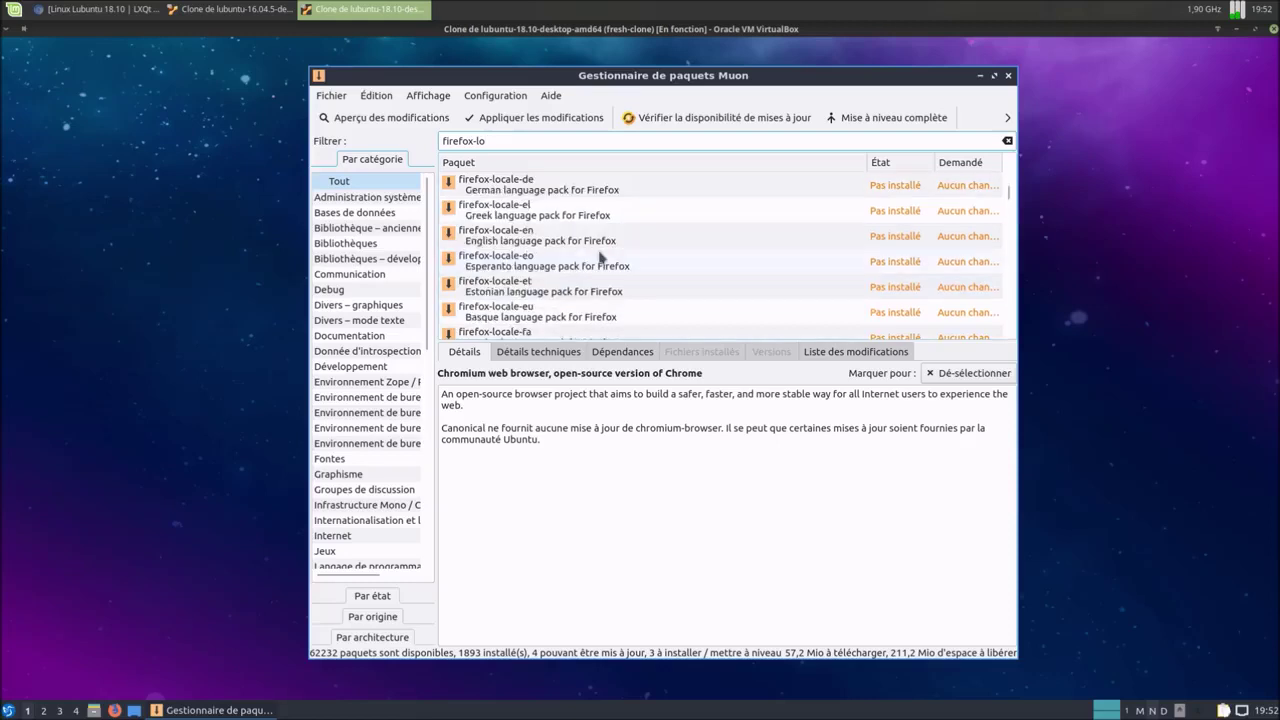
left_click(517, 314)
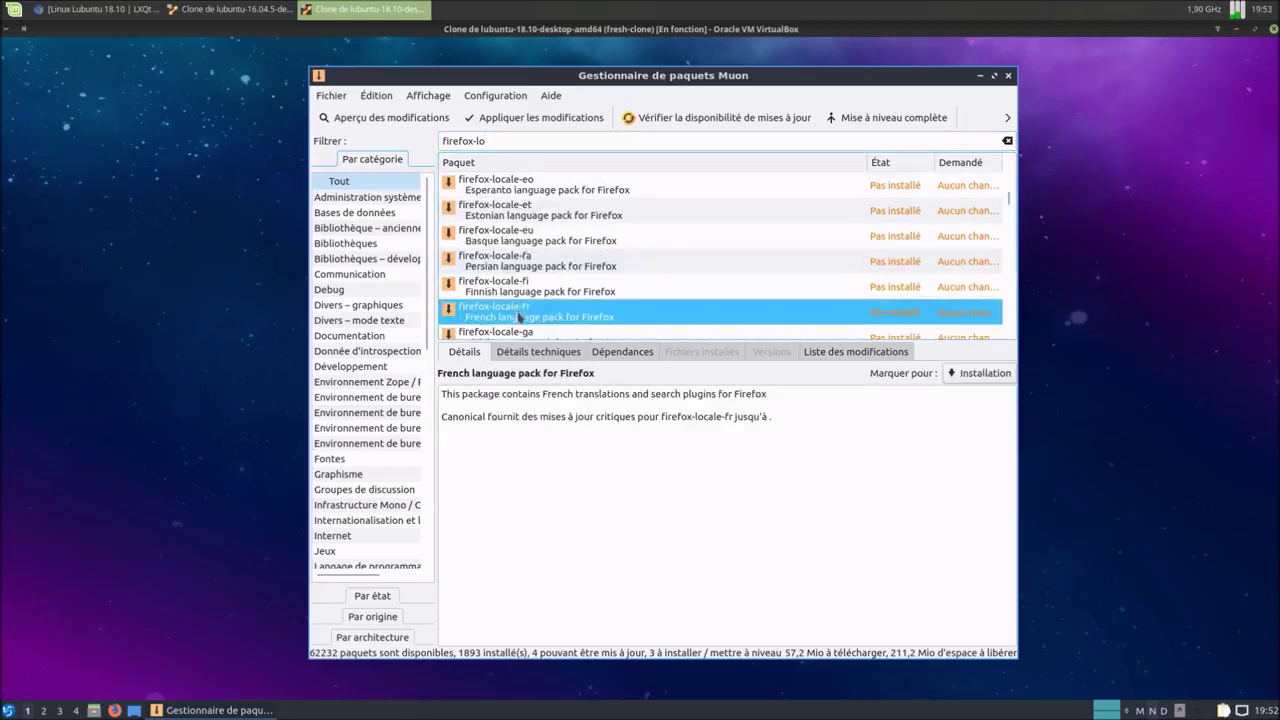
left_click(978, 373)
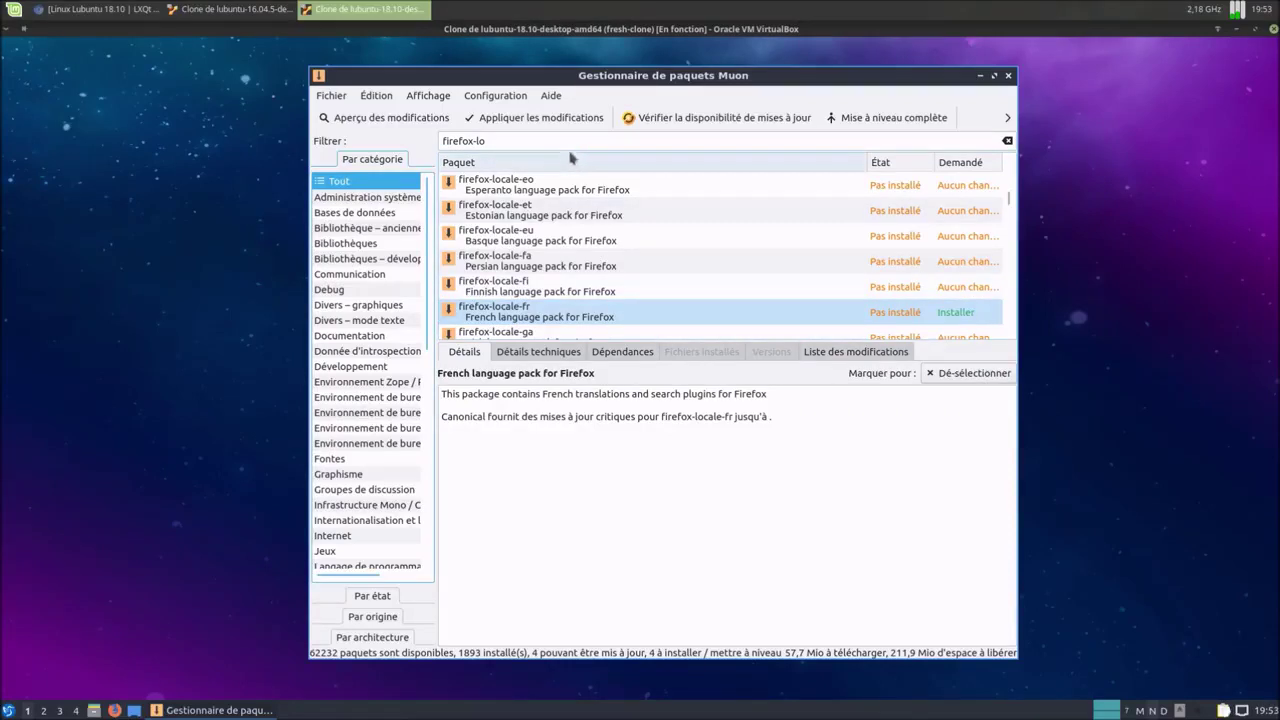
- Maximize the Muon window and filter the package list by libreoffice-l10
triple_click(514, 140)
type("l")
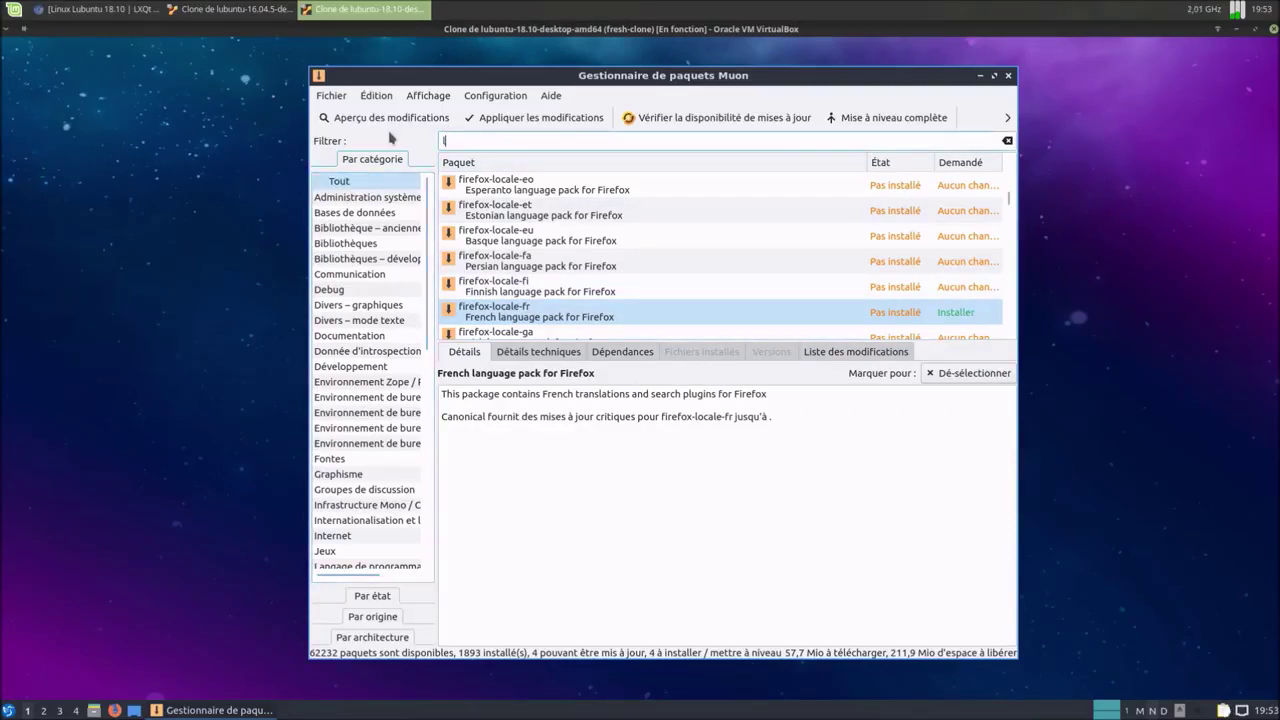
type("ibreoffice-")
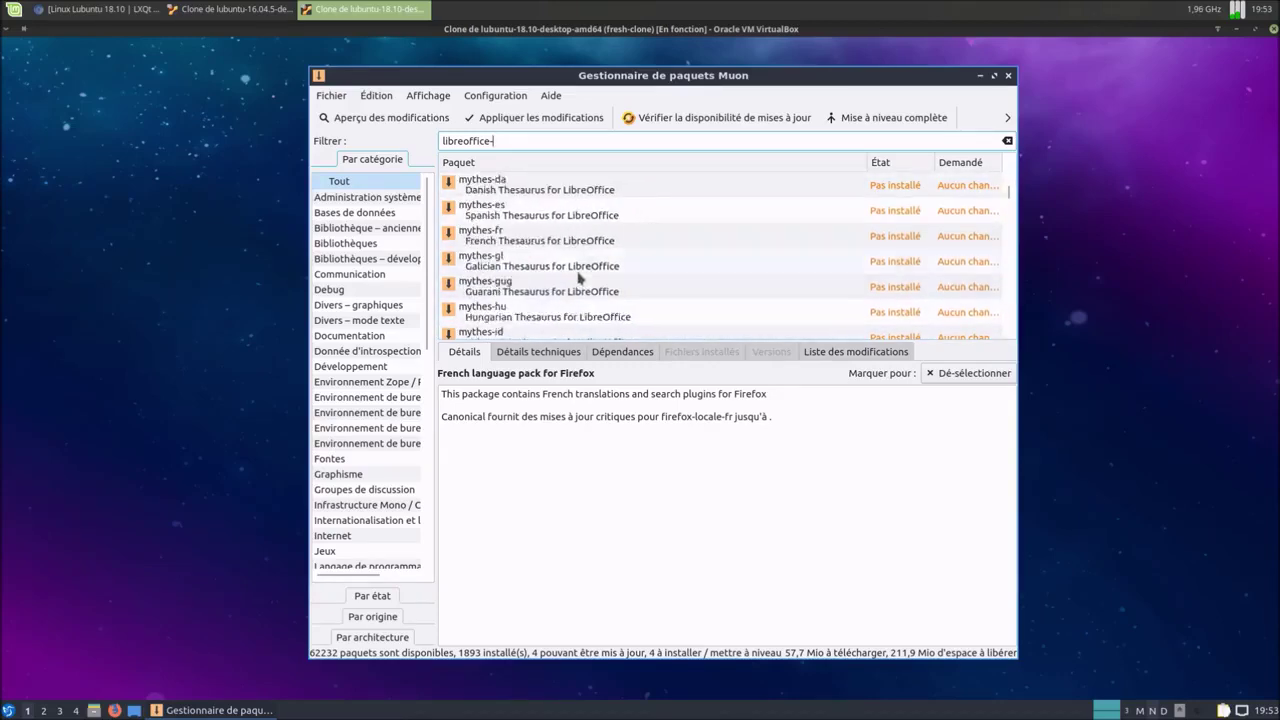
left_click(994, 75)
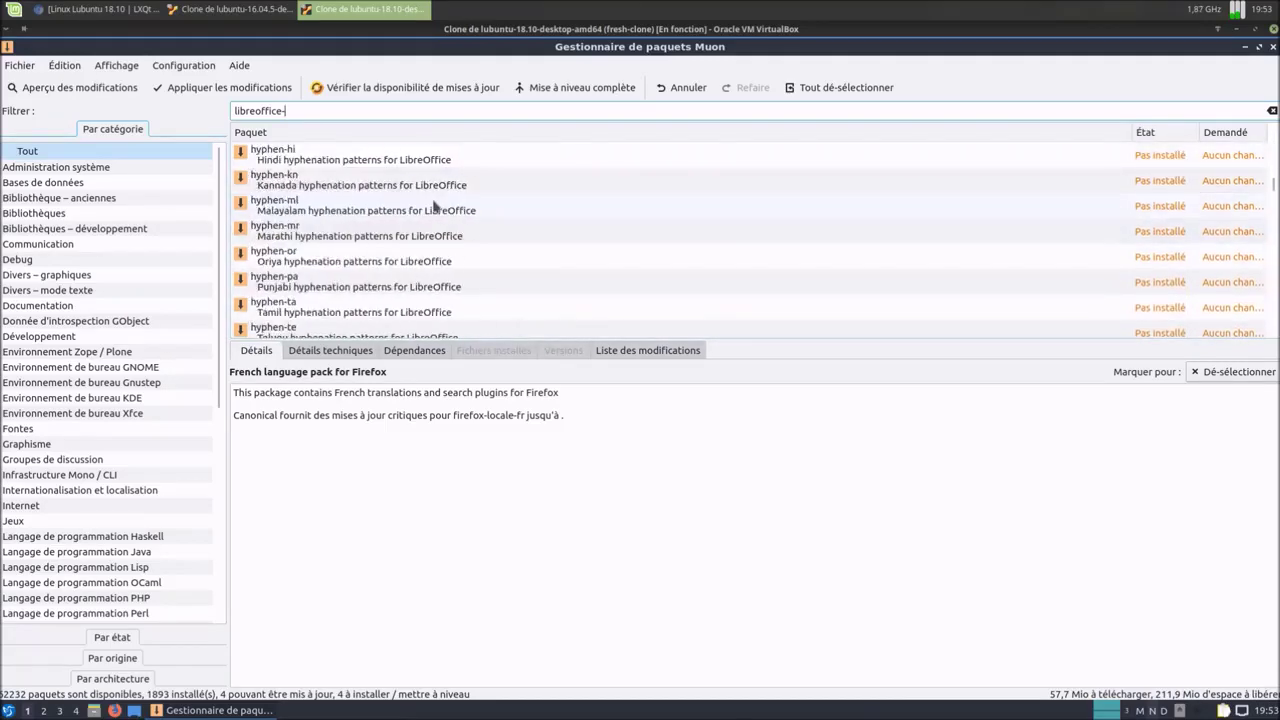
scroll(435, 206, "down", 5)
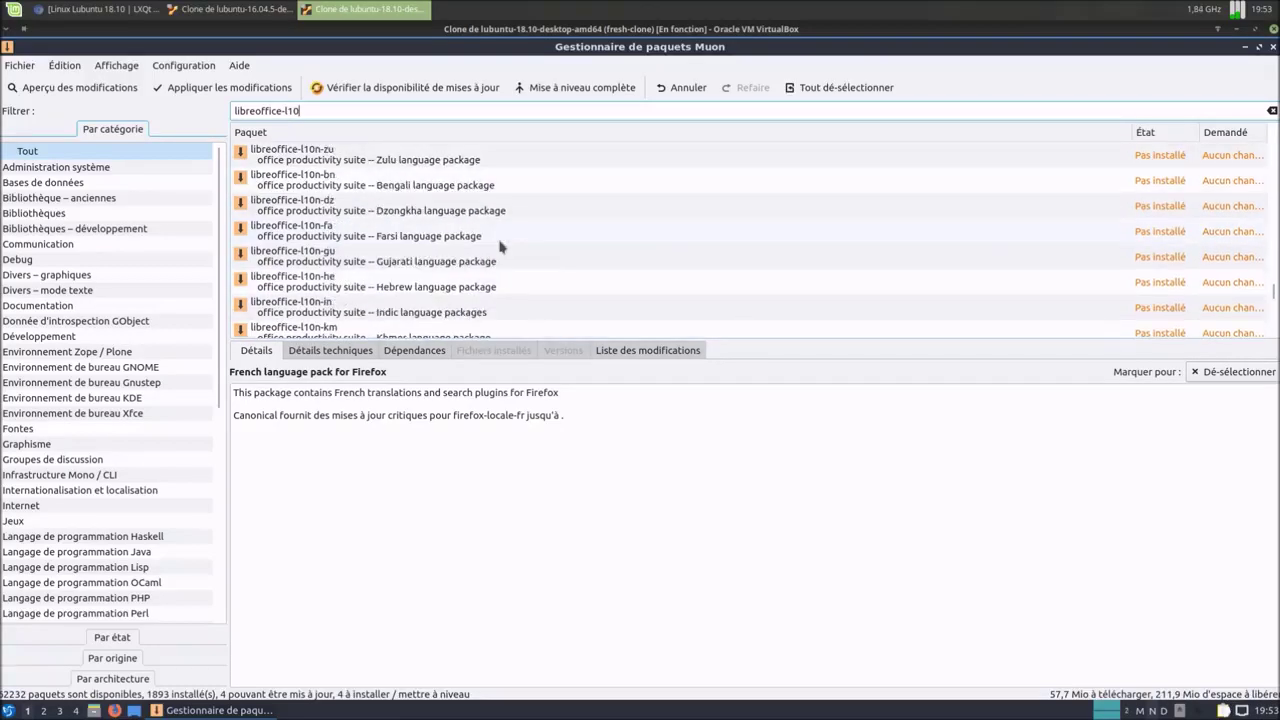
scroll(500, 245, "up", 1)
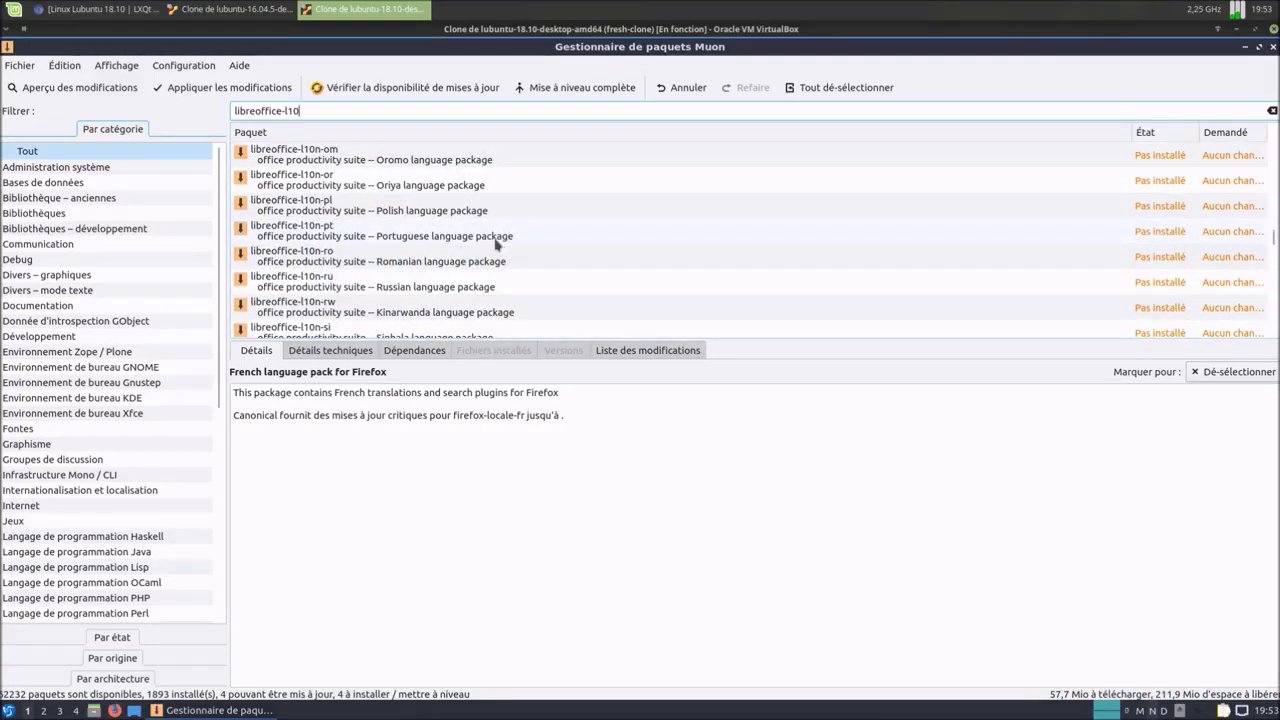
type("-")
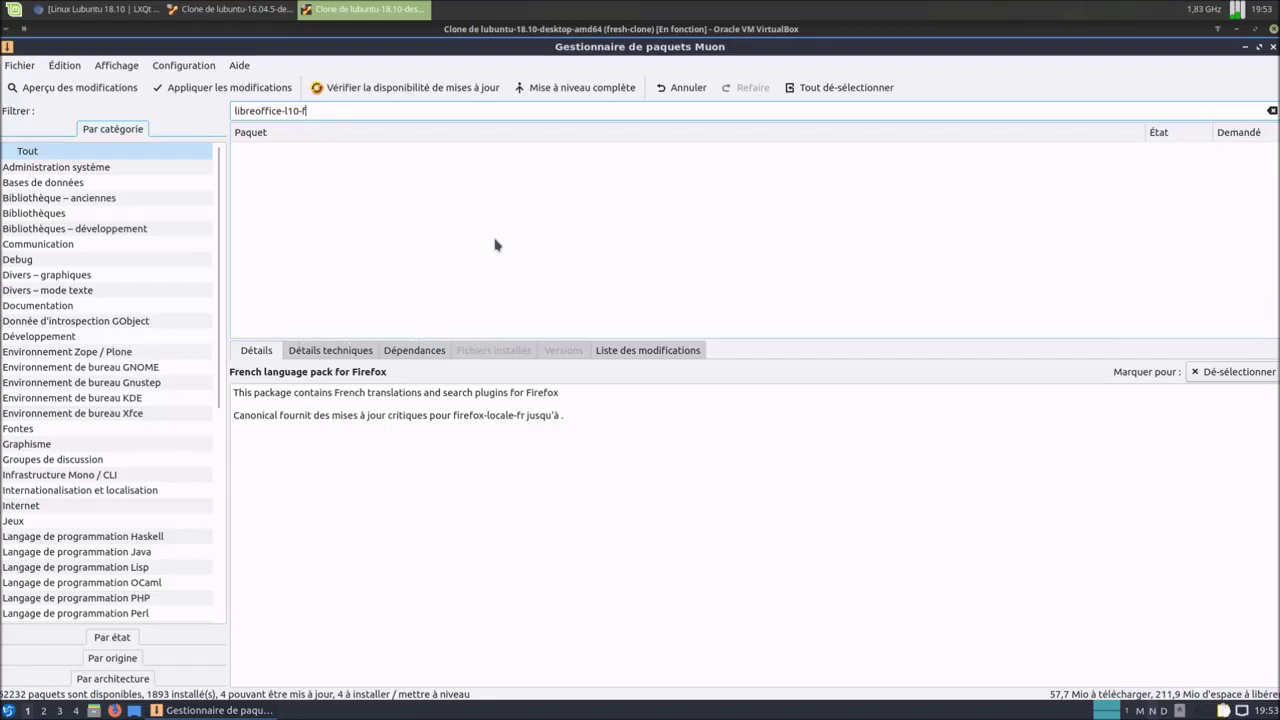
key("BackSpace")
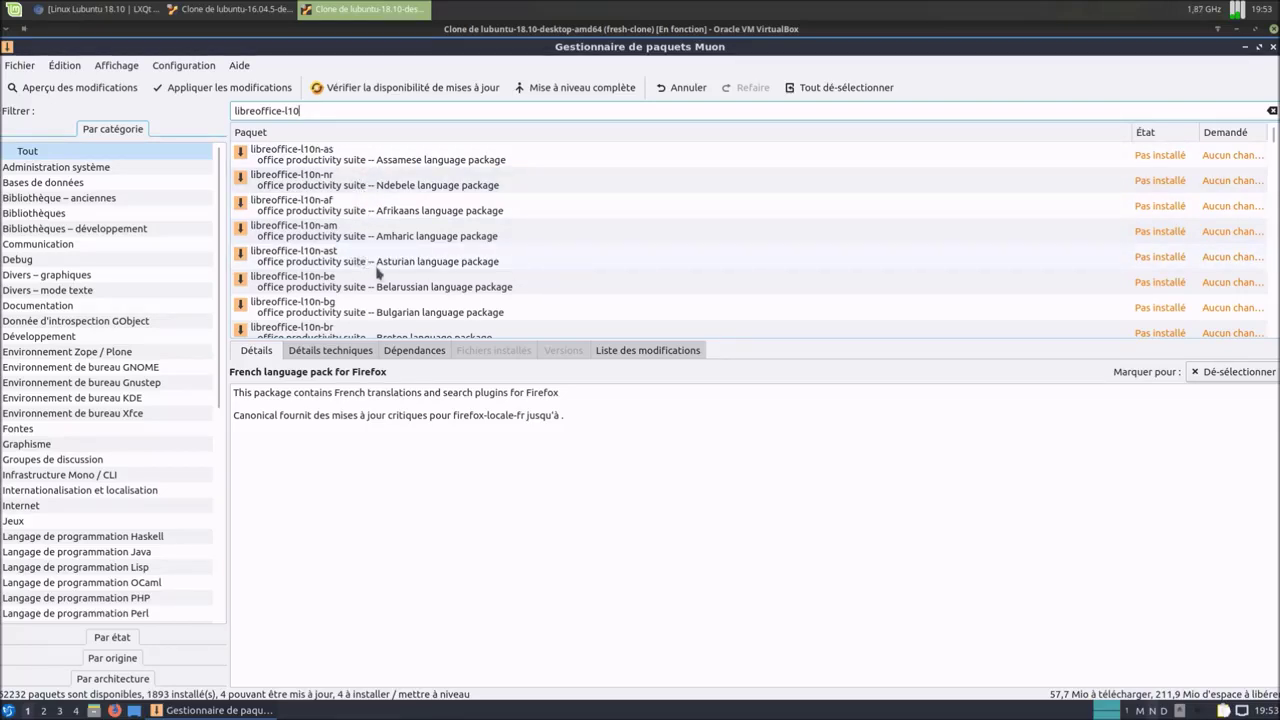
- Find the French language package libreoffice-l10n-fr in the filtered list and mark it for installation
scroll(378, 272, "down", 2)
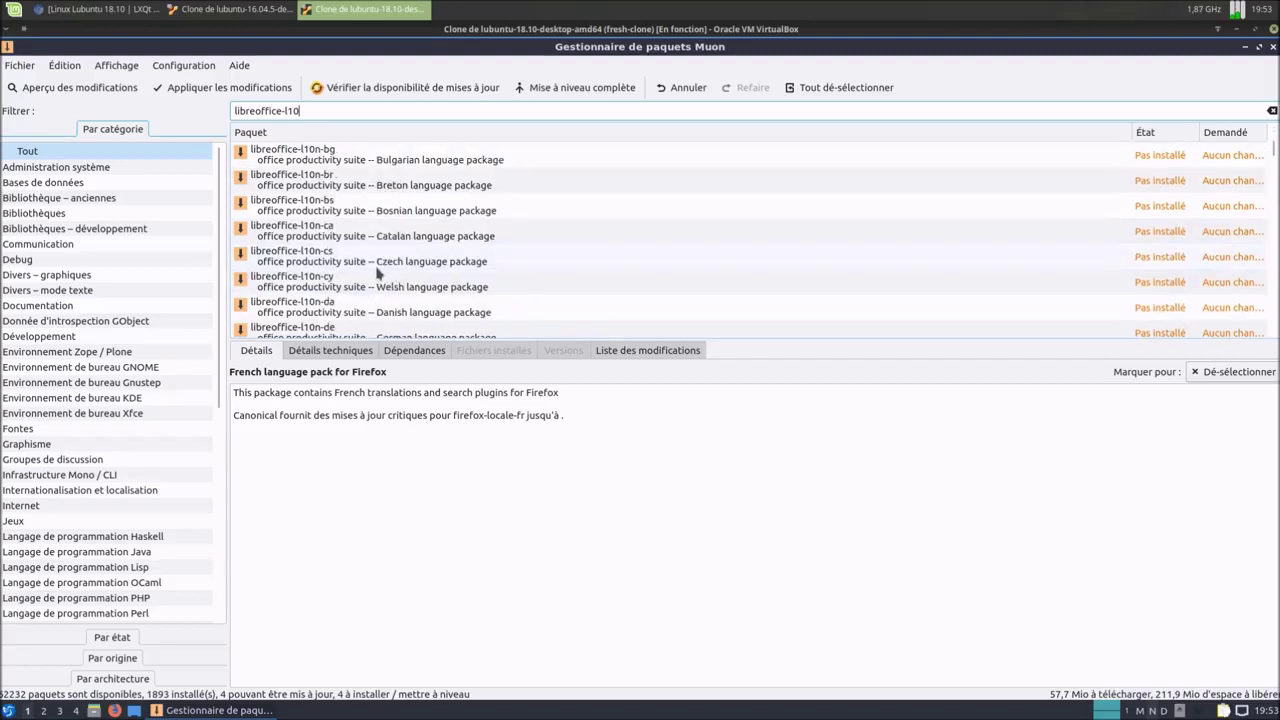
scroll(378, 272, "down", 2)
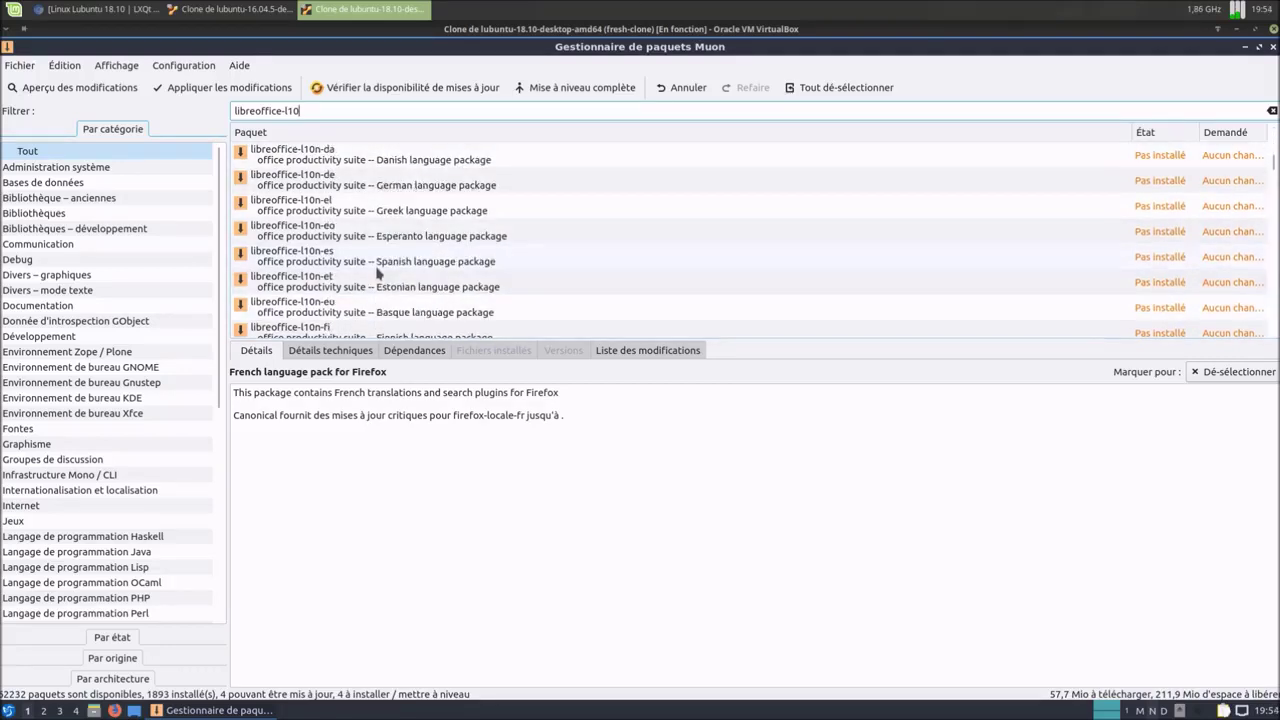
scroll(378, 272, "down", 5)
scroll(378, 272, "down", 6)
scroll(378, 272, "down", 6)
scroll(378, 272, "down", 6)
scroll(378, 272, "down", 6)
scroll(378, 272, "down", 3)
scroll(378, 272, "up", 10)
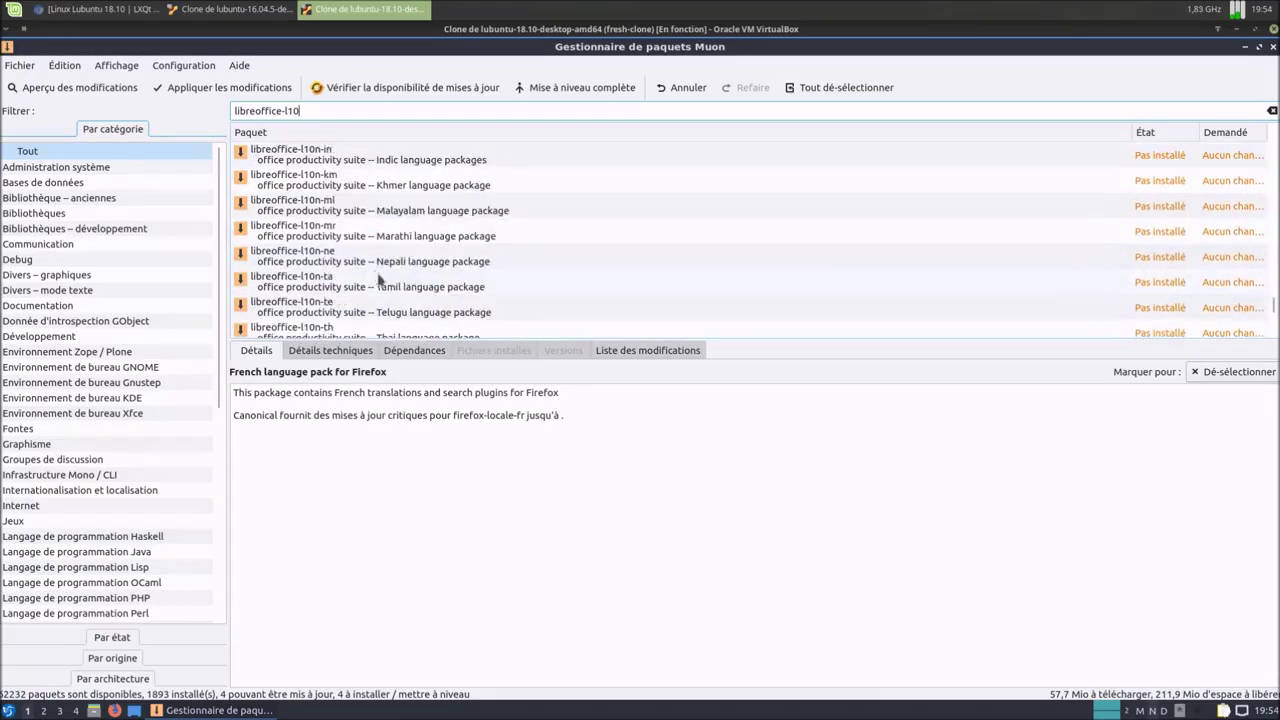
scroll(378, 272, "up", 7)
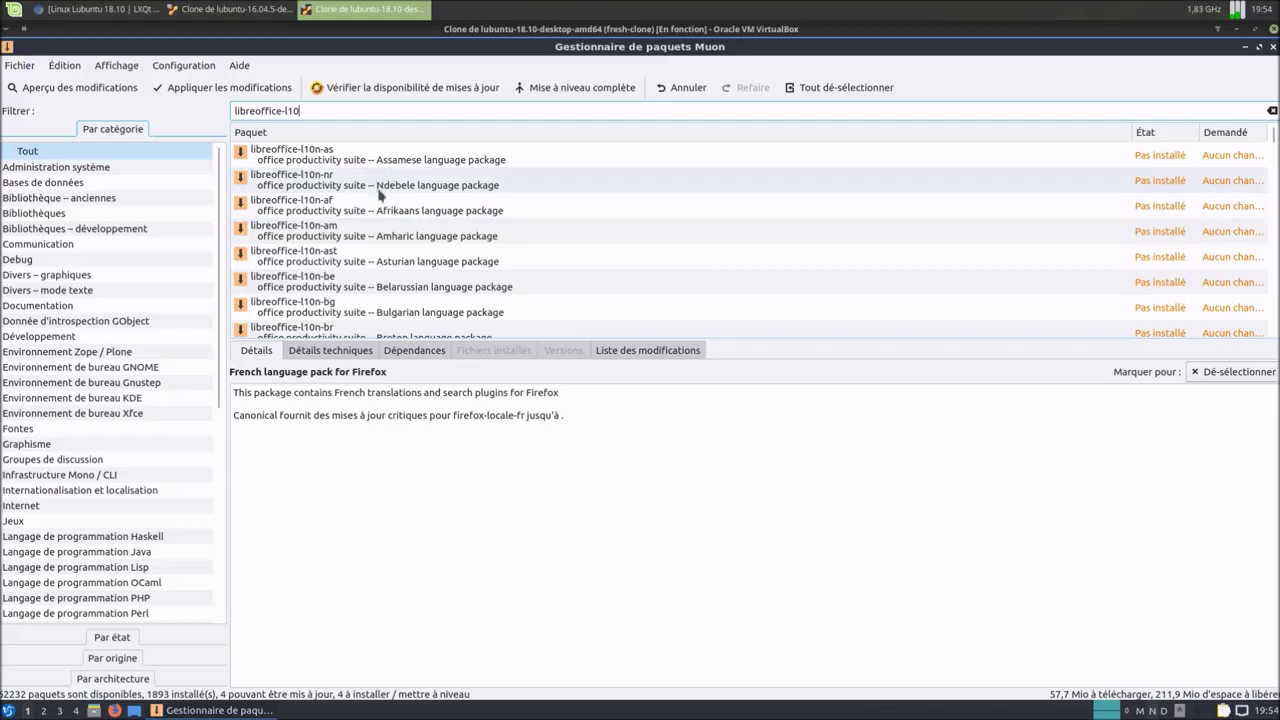
scroll(379, 195, "down", 3)
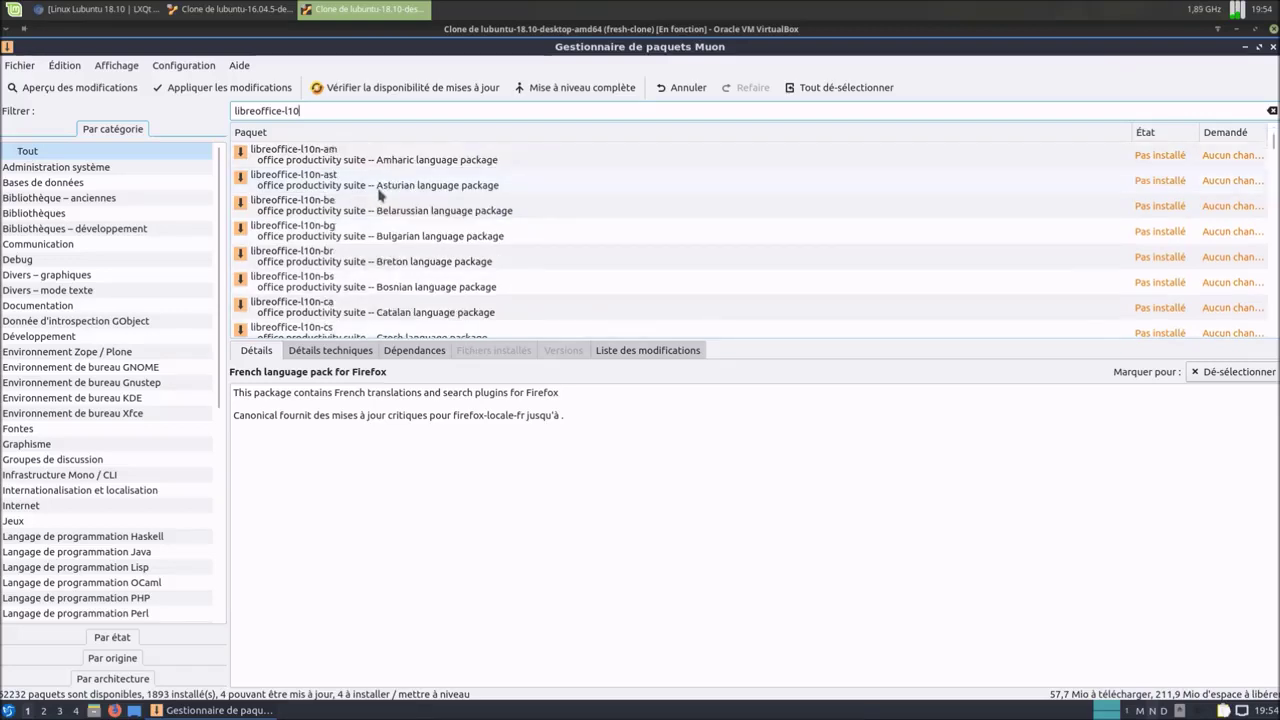
scroll(379, 195, "down", 2)
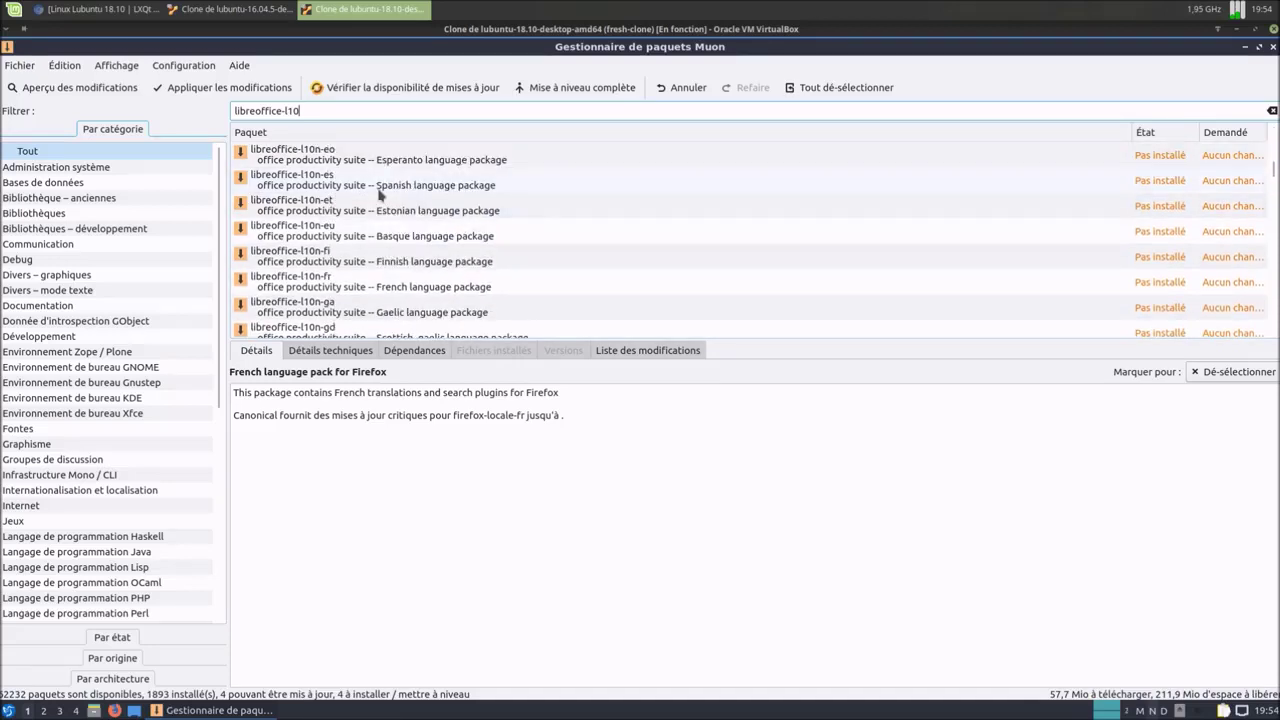
left_click(328, 288)
left_click(1240, 373)
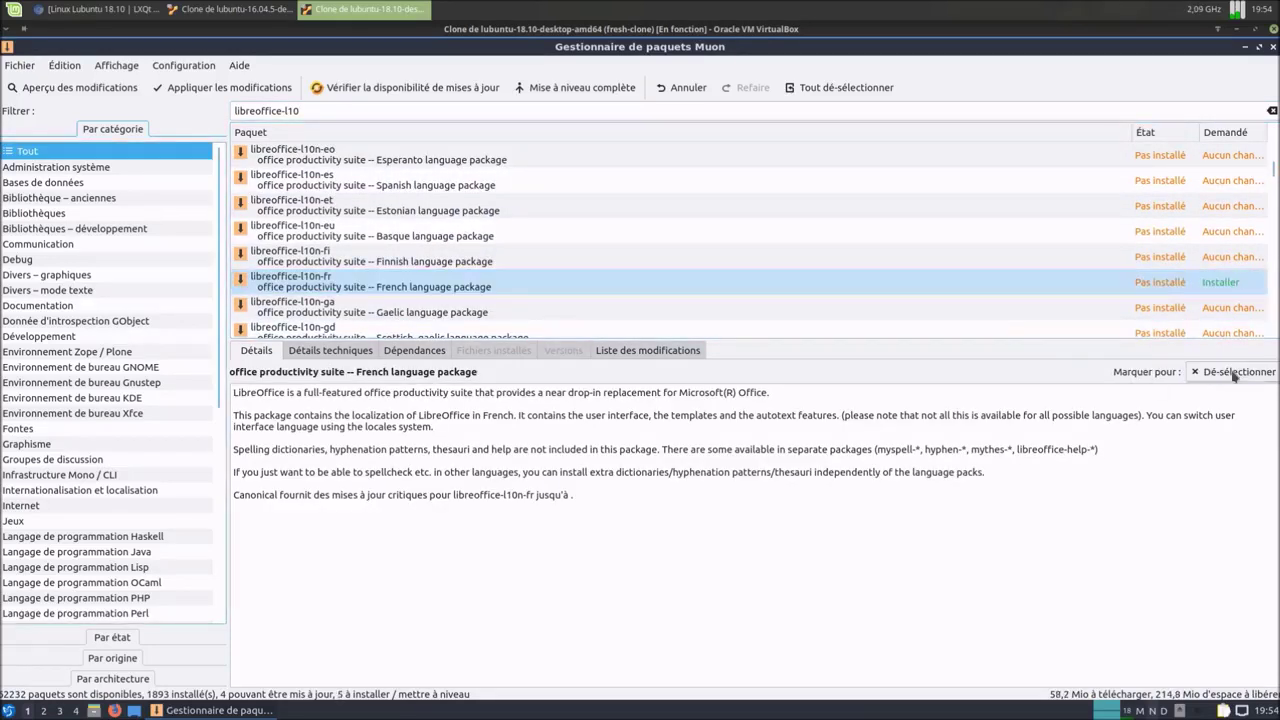
- Apply the marked package changes, authenticate with the account password, and close Muon once the installation is done
left_click(245, 87)
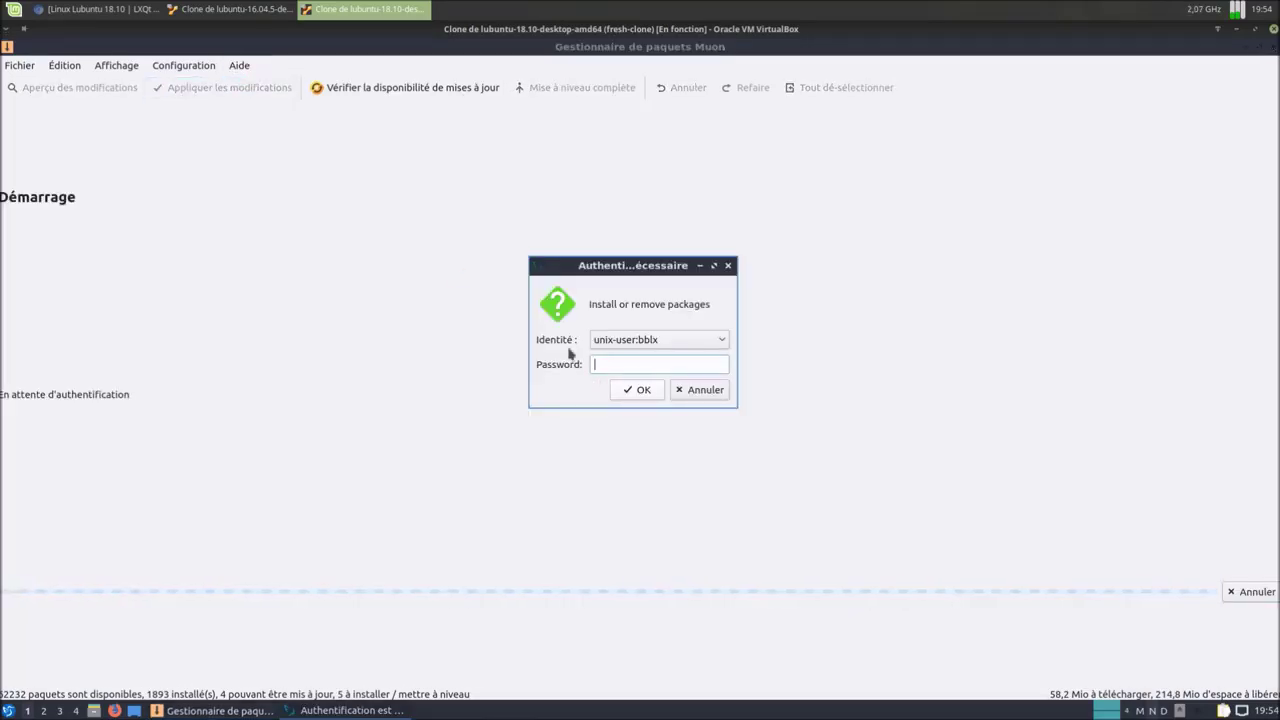
type("******")
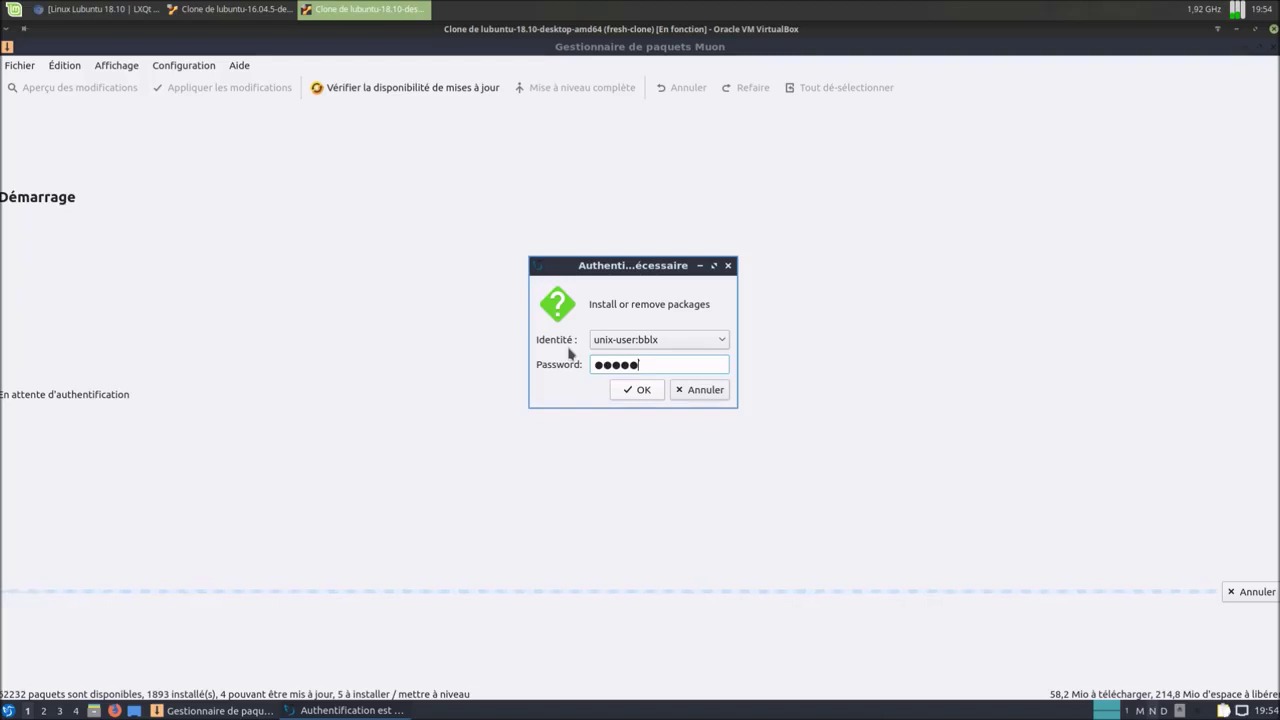
key("Return")
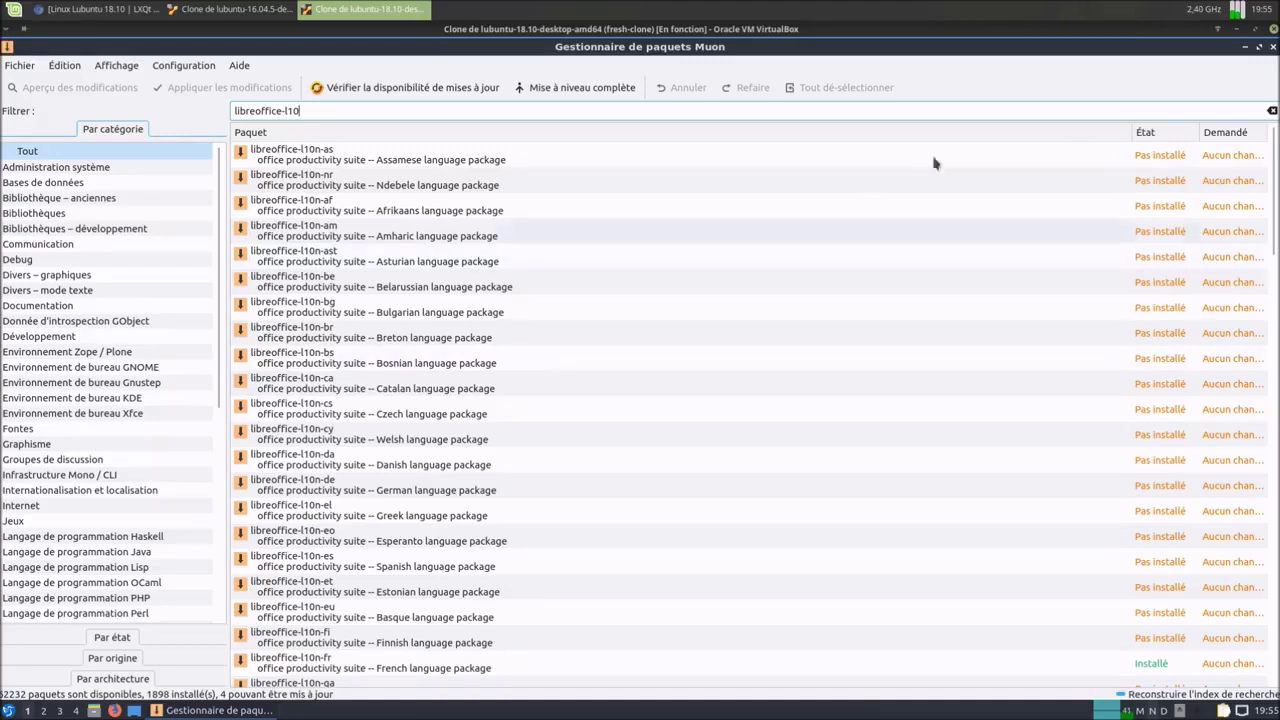
left_click(1273, 47)
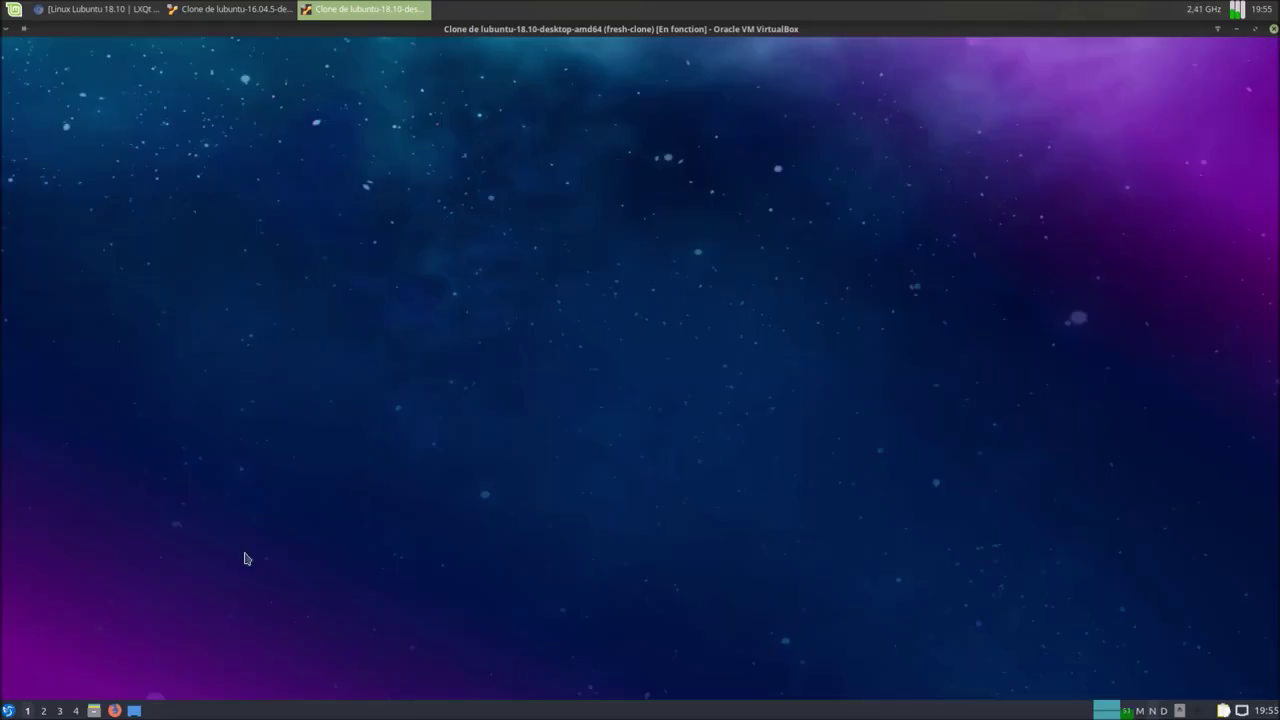
- Add Navigateur Web Chromium from the Internet applications to the quick launch area and remove the Firefox shortcut from it
left_click(9, 711)
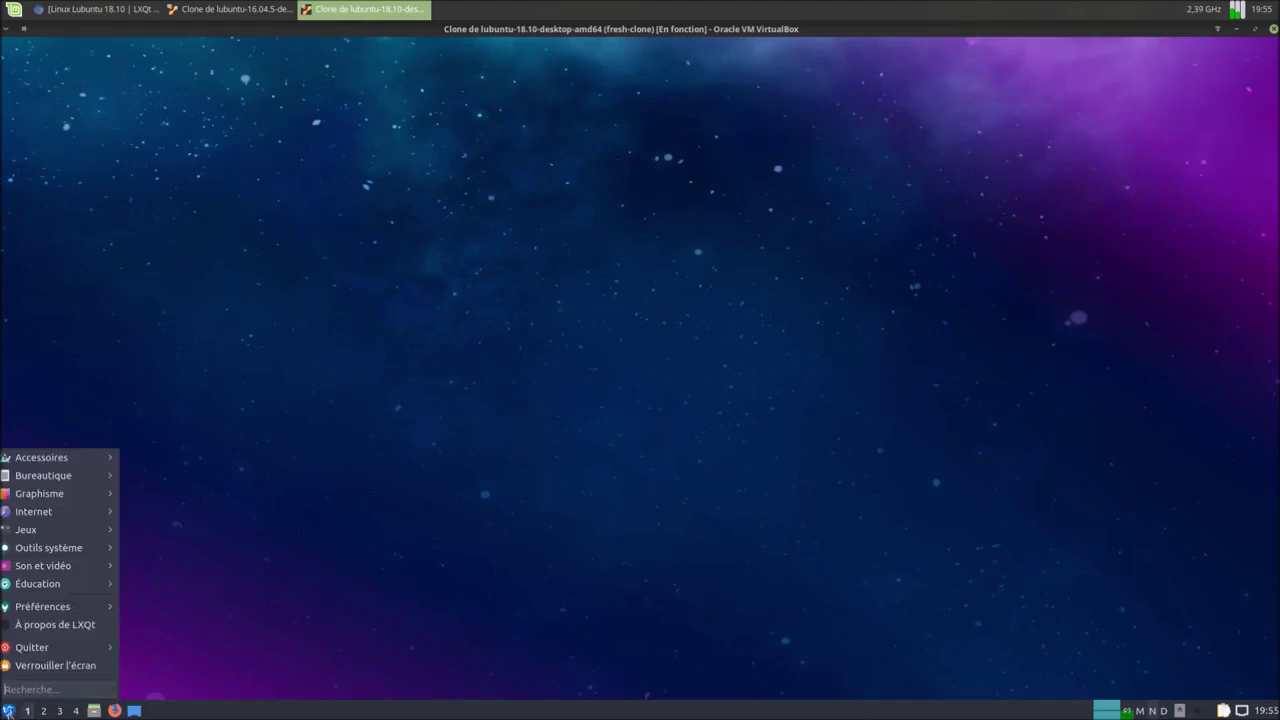
type("chr")
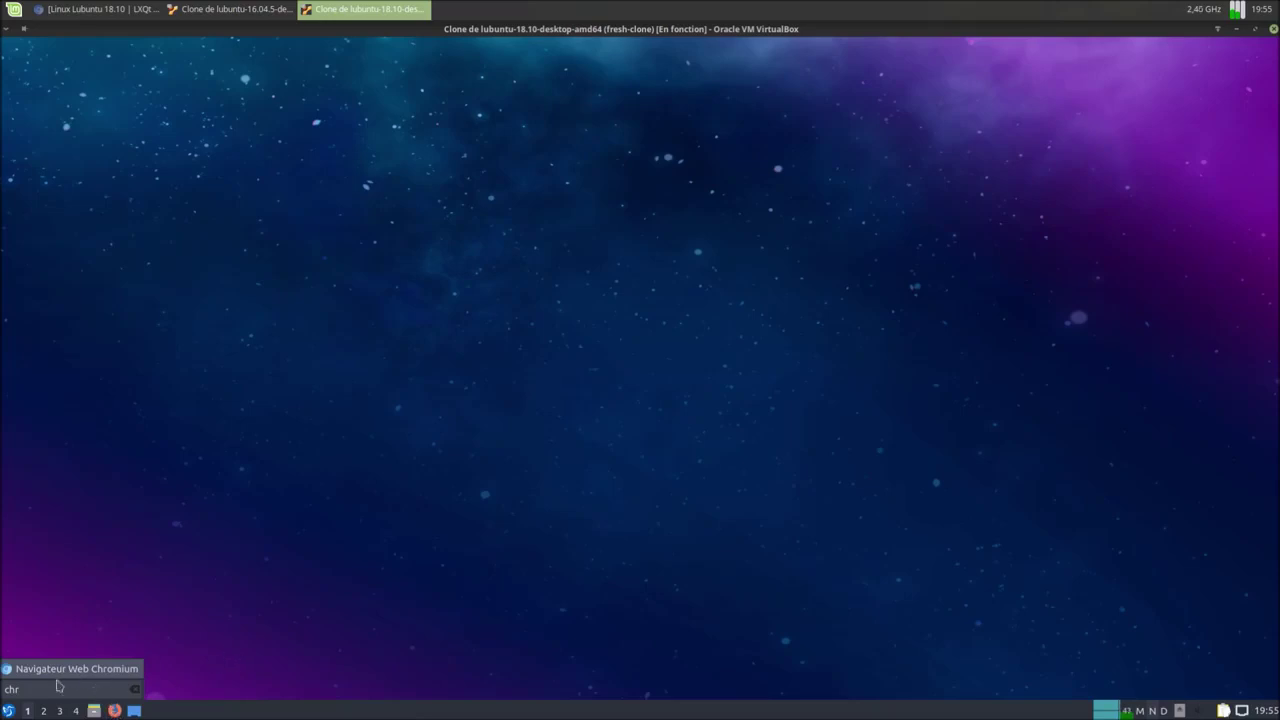
left_click(135, 690)
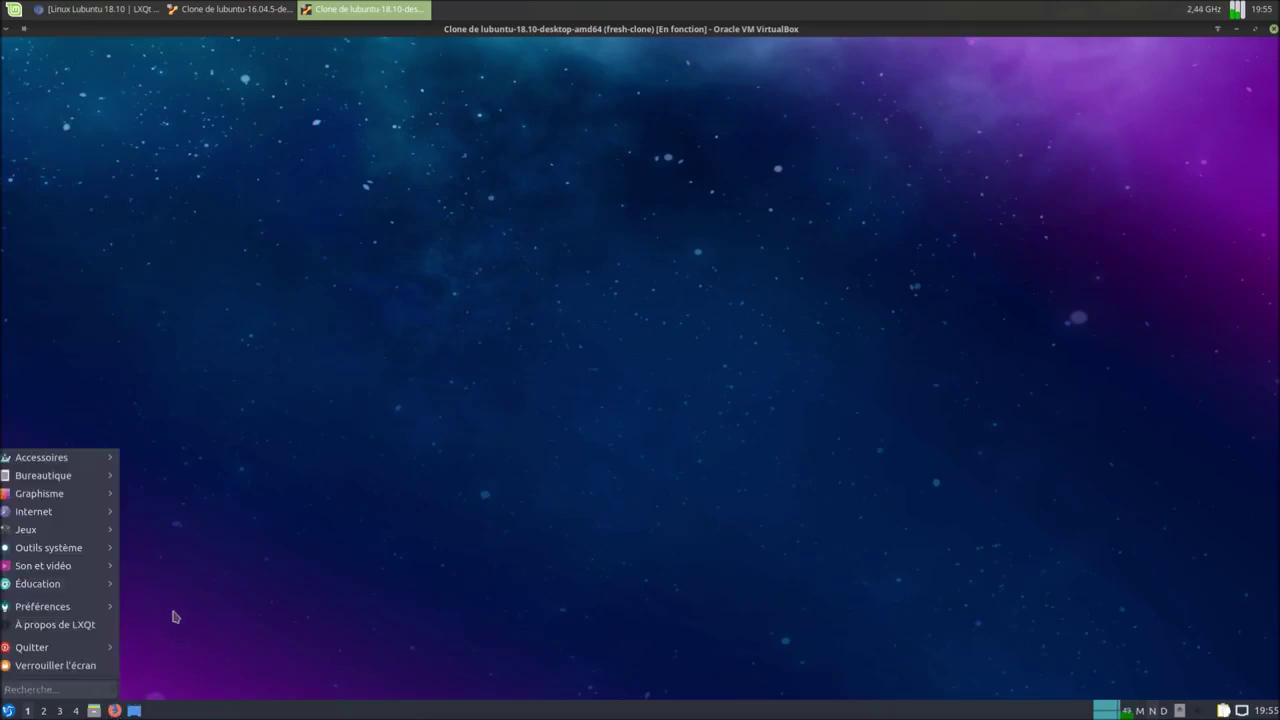
mouse_move(74, 512)
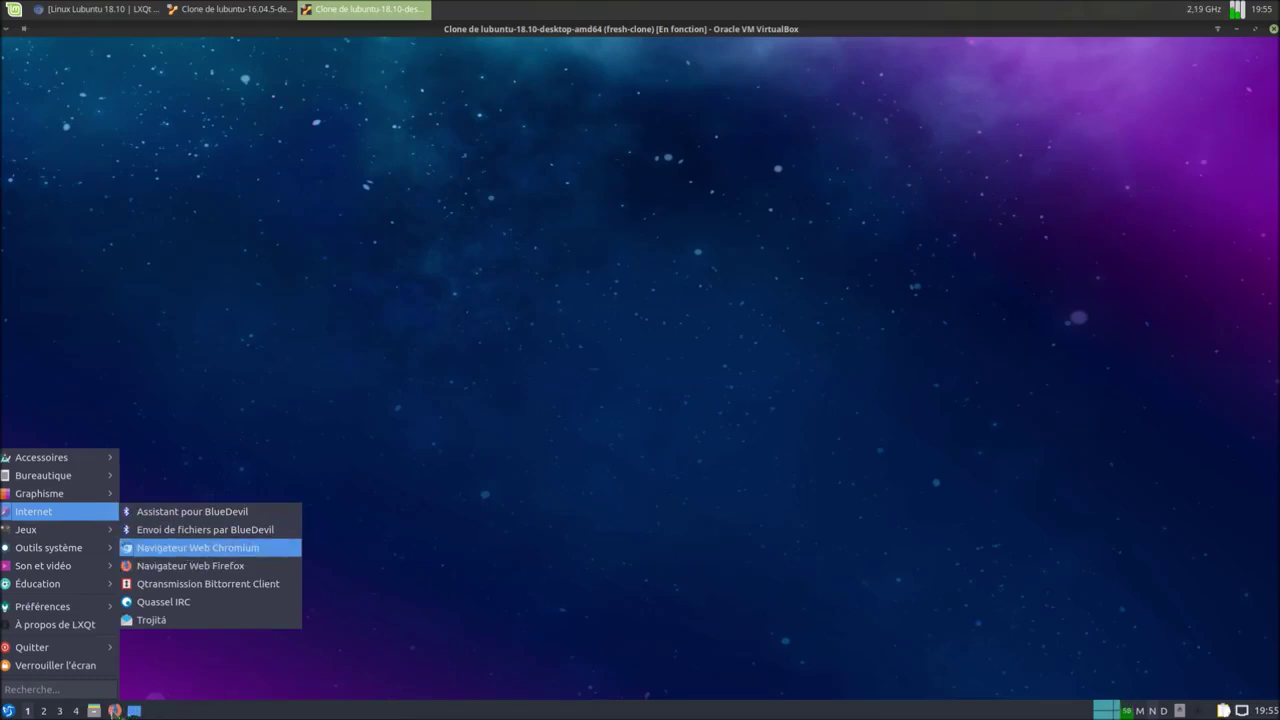
right_click(111, 711)
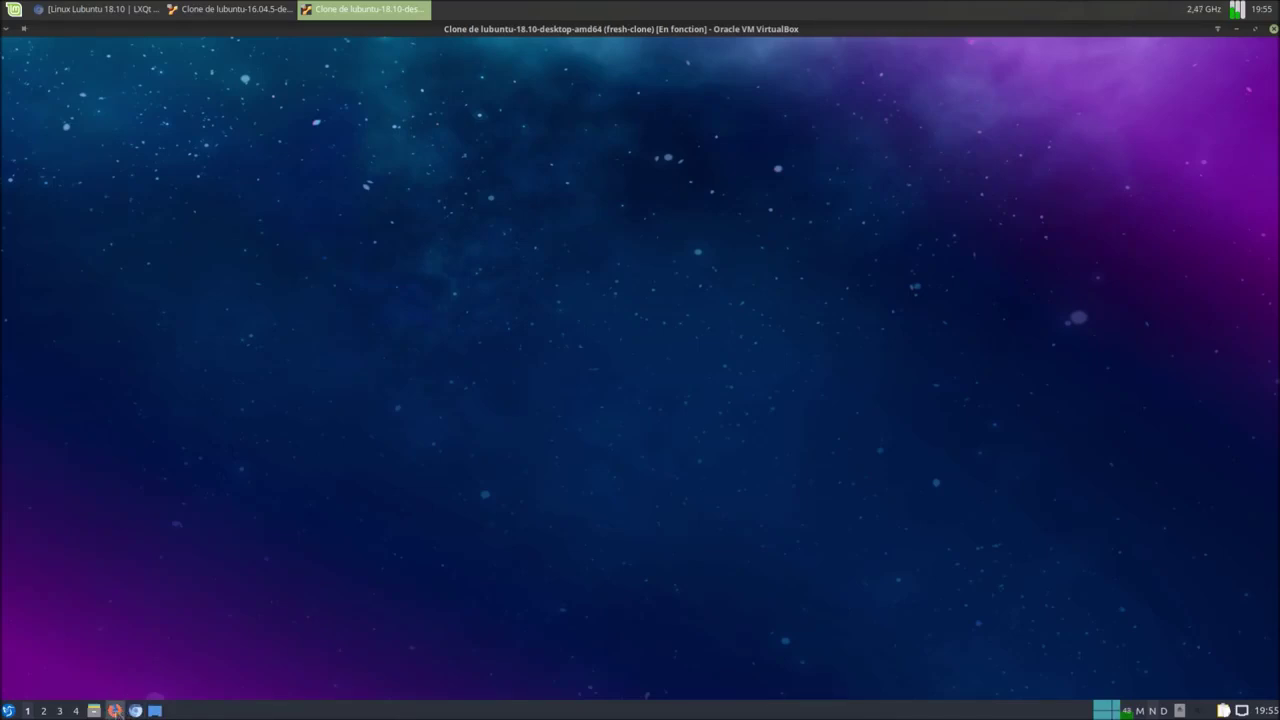
right_click(116, 711)
left_click(134, 692)
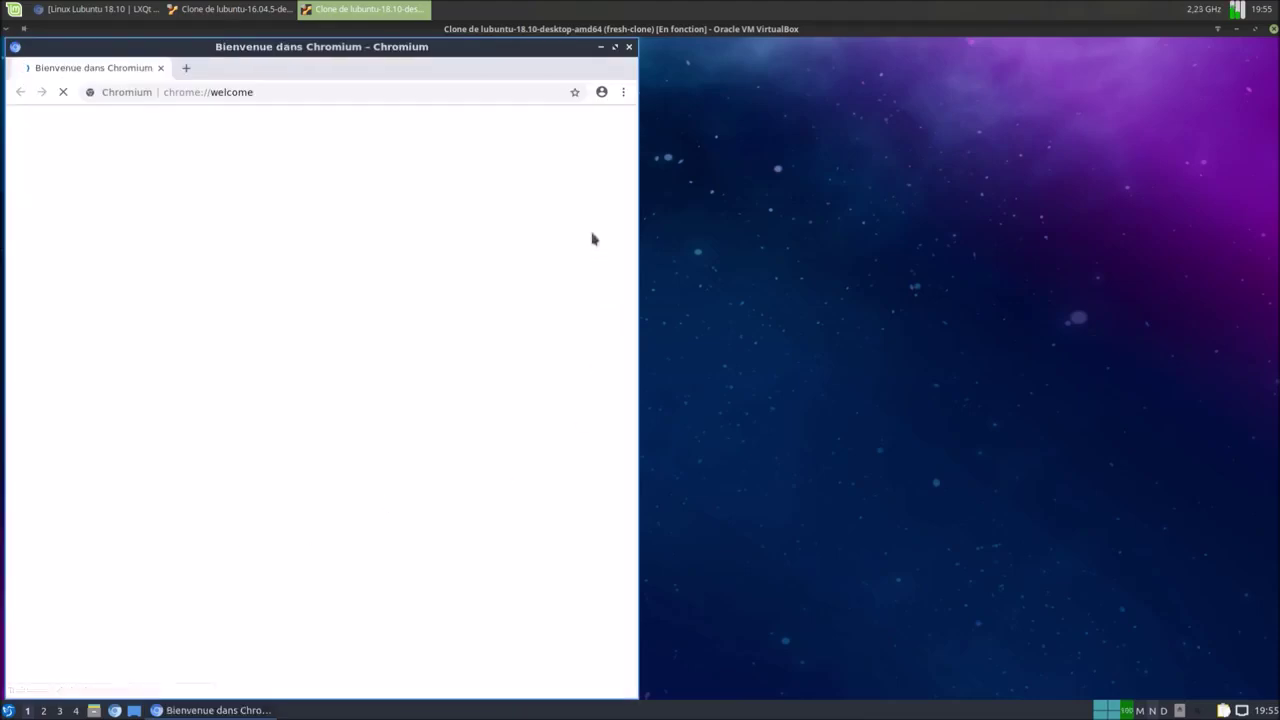
- Maximize the Chromium window and go to google.be
left_click(614, 50)
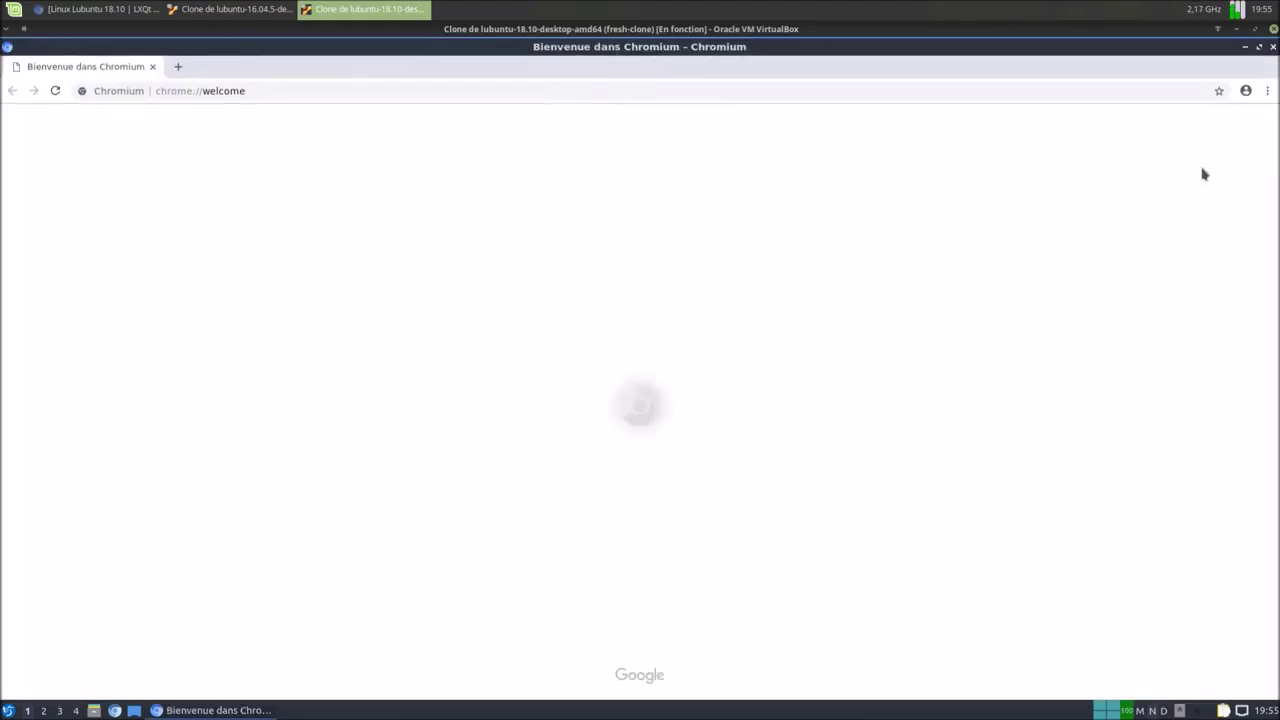
left_click(1267, 91)
left_click(1267, 91)
left_click(648, 90)
type("google.b")
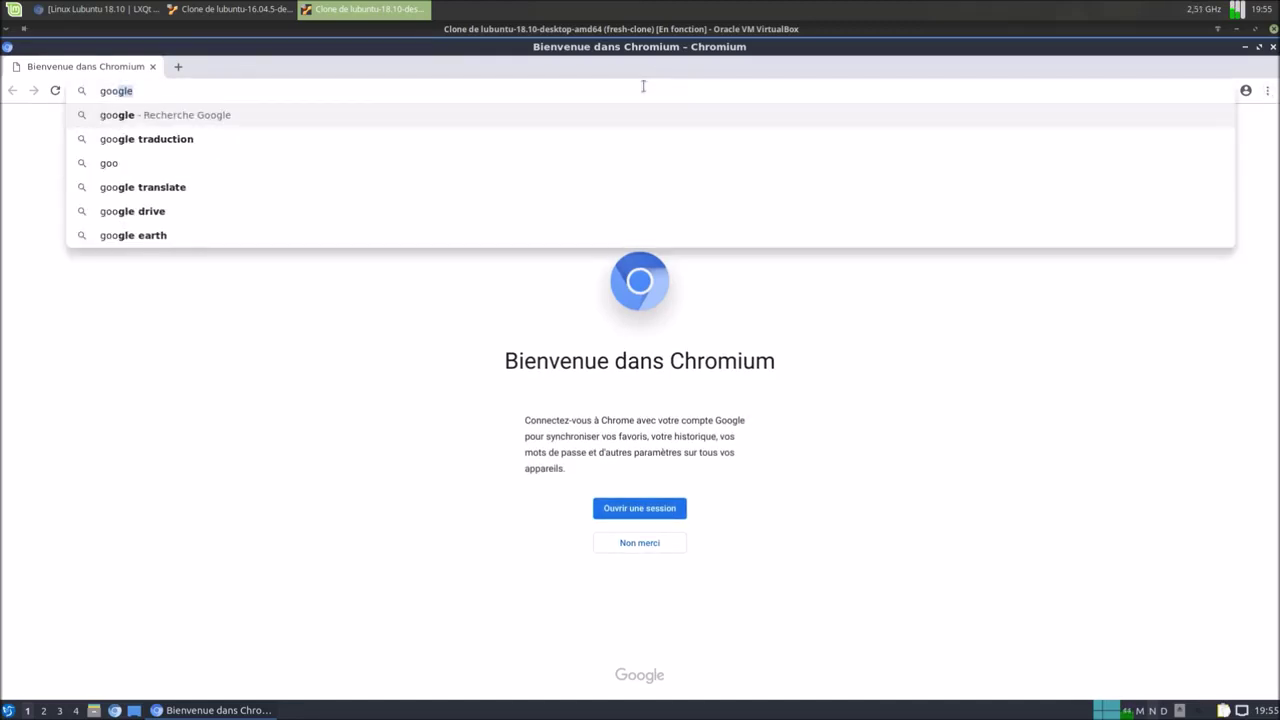
type("e")
key("Return")
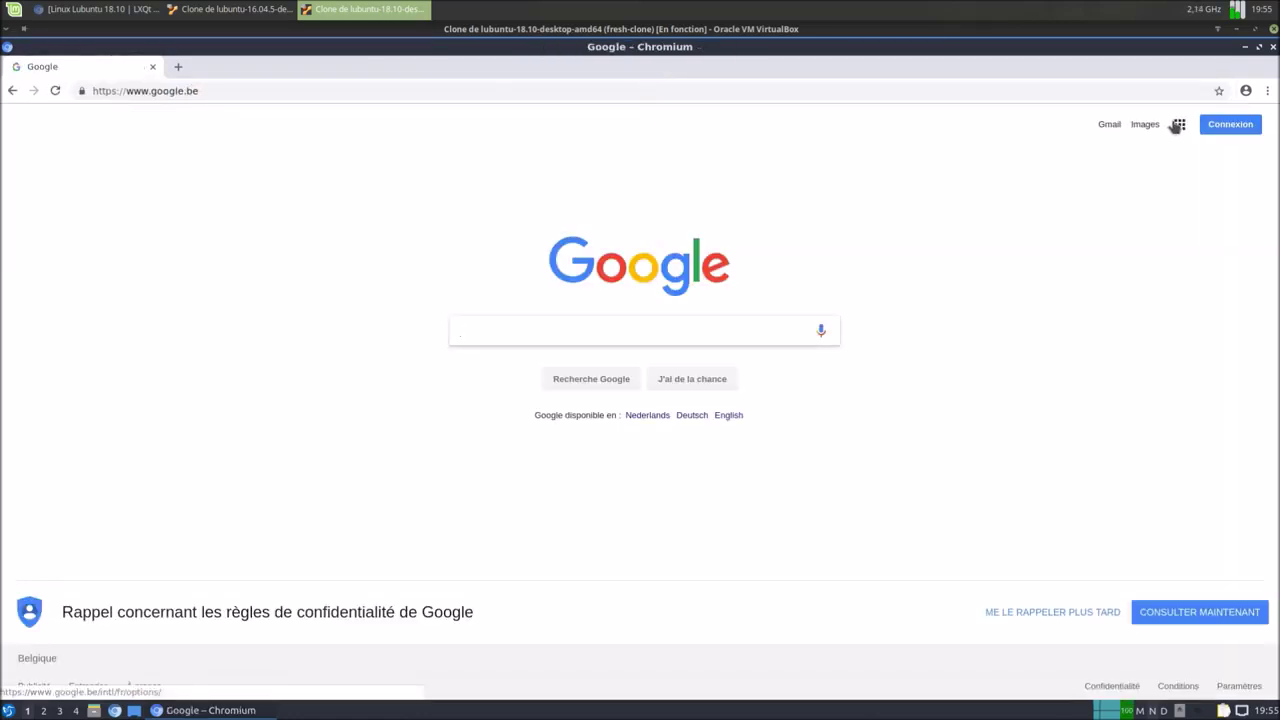
- Open YouTube from the Google apps, play the trending video LA BOUFFE CHINOISE - LE RIRE JAUNE, and close Chromium
left_click(1174, 125)
left_click(1092, 260)
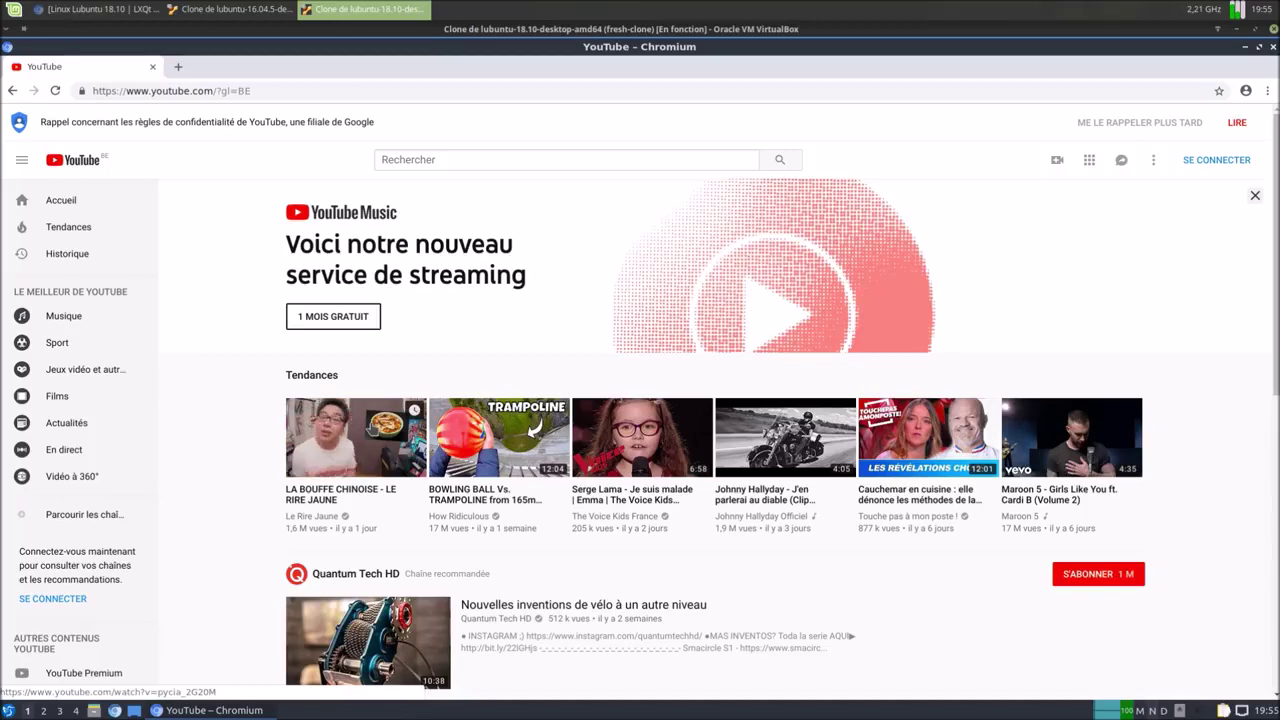
left_click(367, 477)
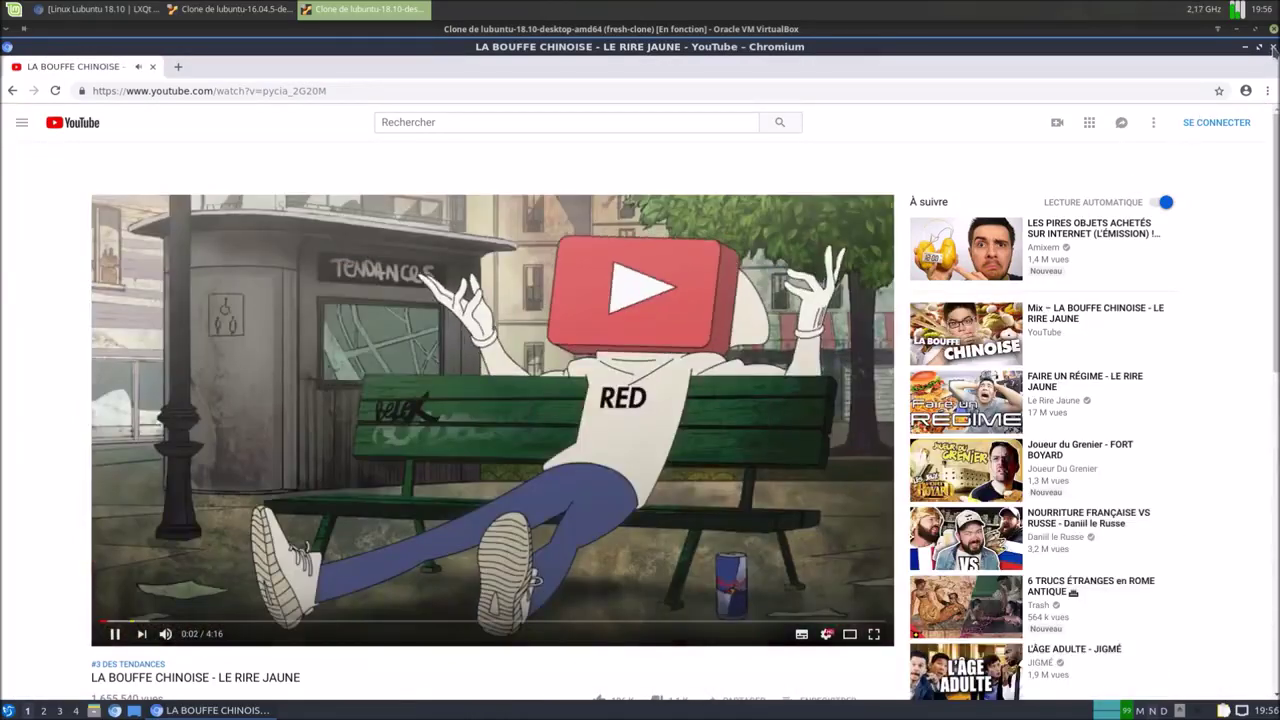
left_click(1272, 47)
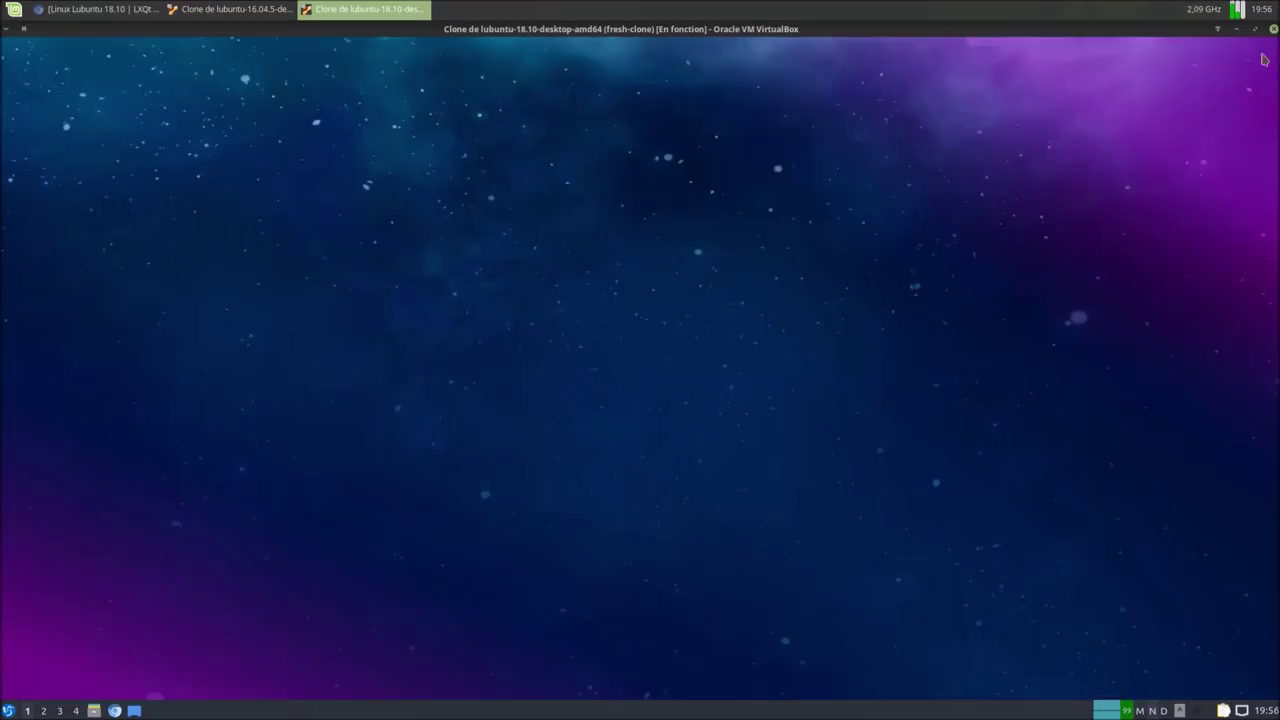
- Find Navigateur Web Firefox among the installed Internet applications and launch it
left_click(8, 711)
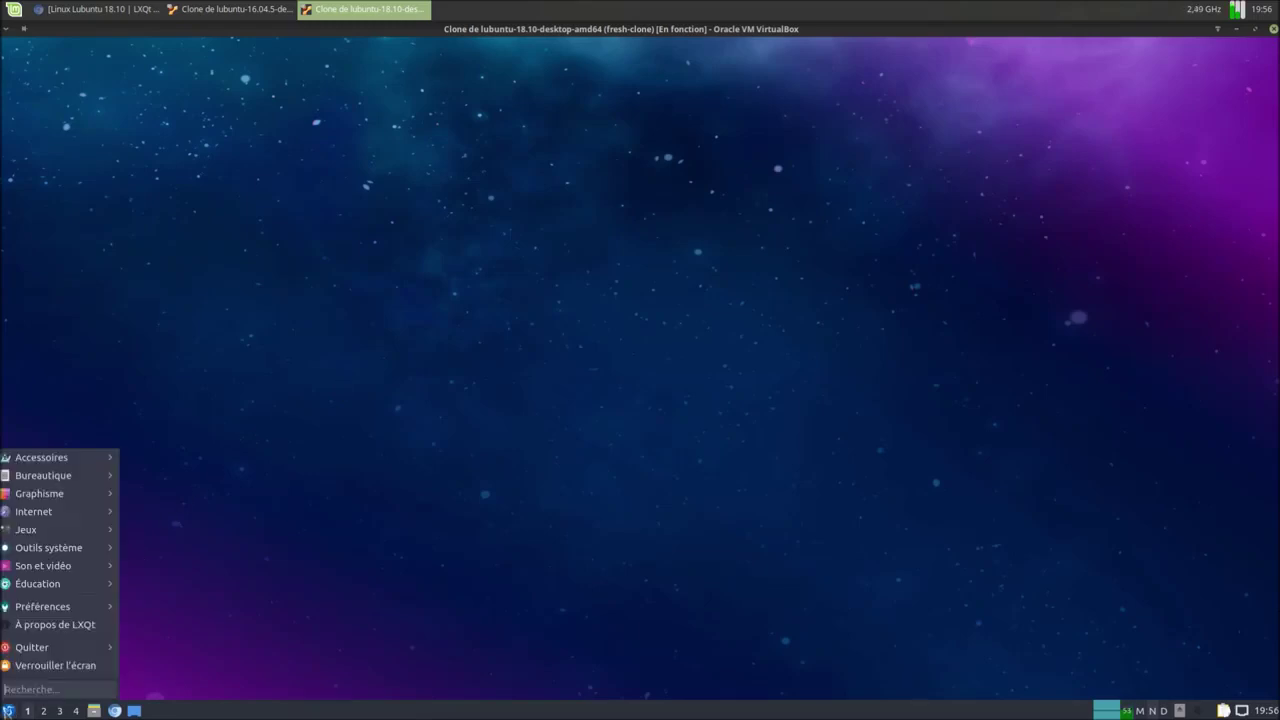
type("fi")
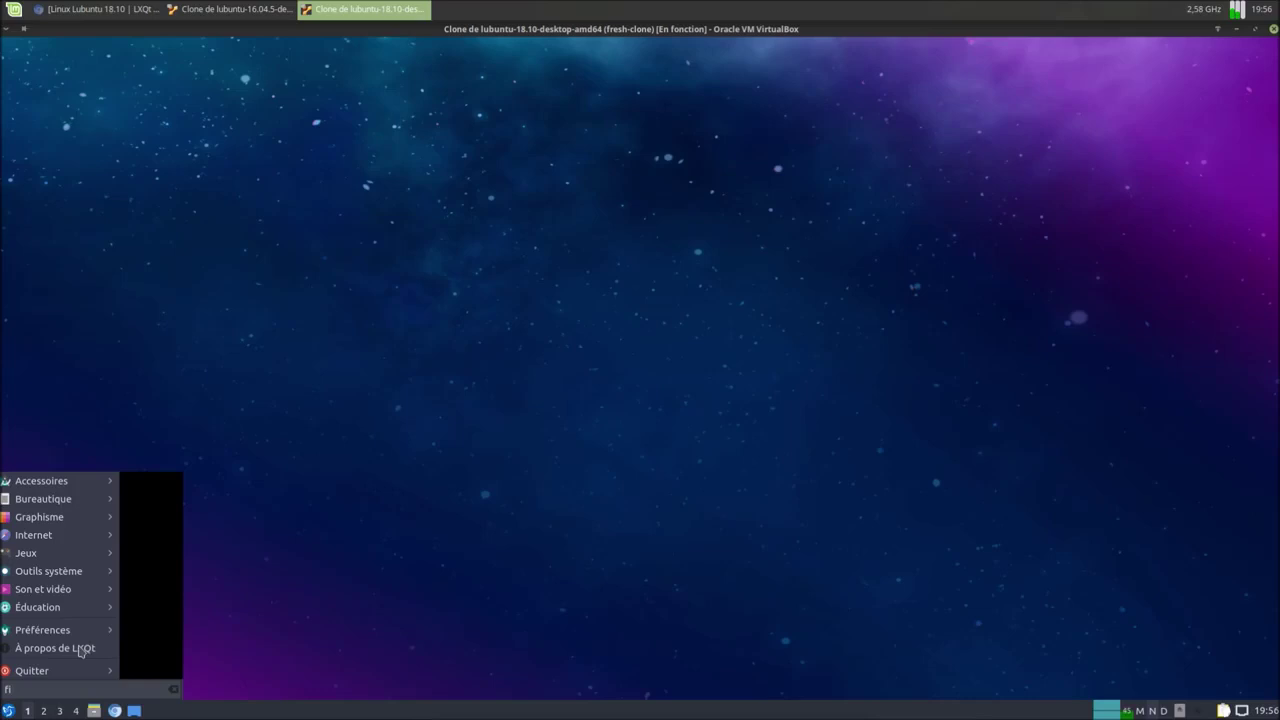
type("re")
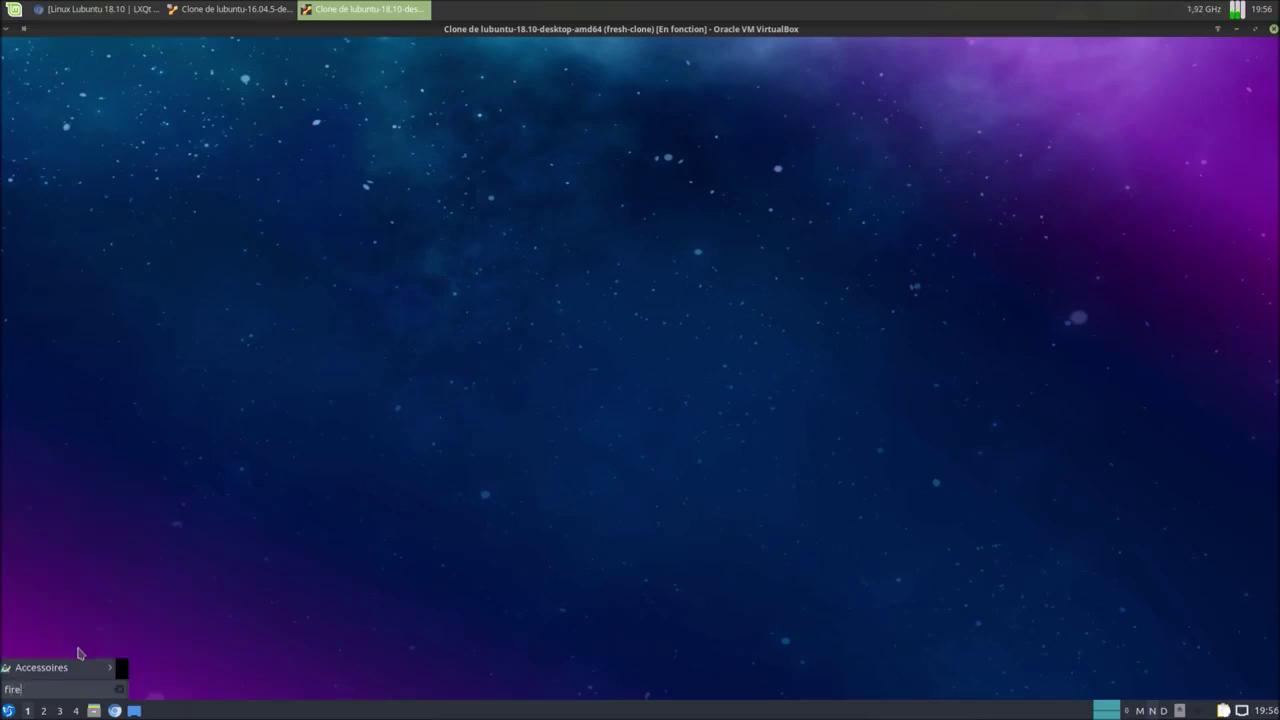
key("BackSpace")
key("BackSpace")
key("BackSpace")
key("BackSpace")
mouse_move(79, 518)
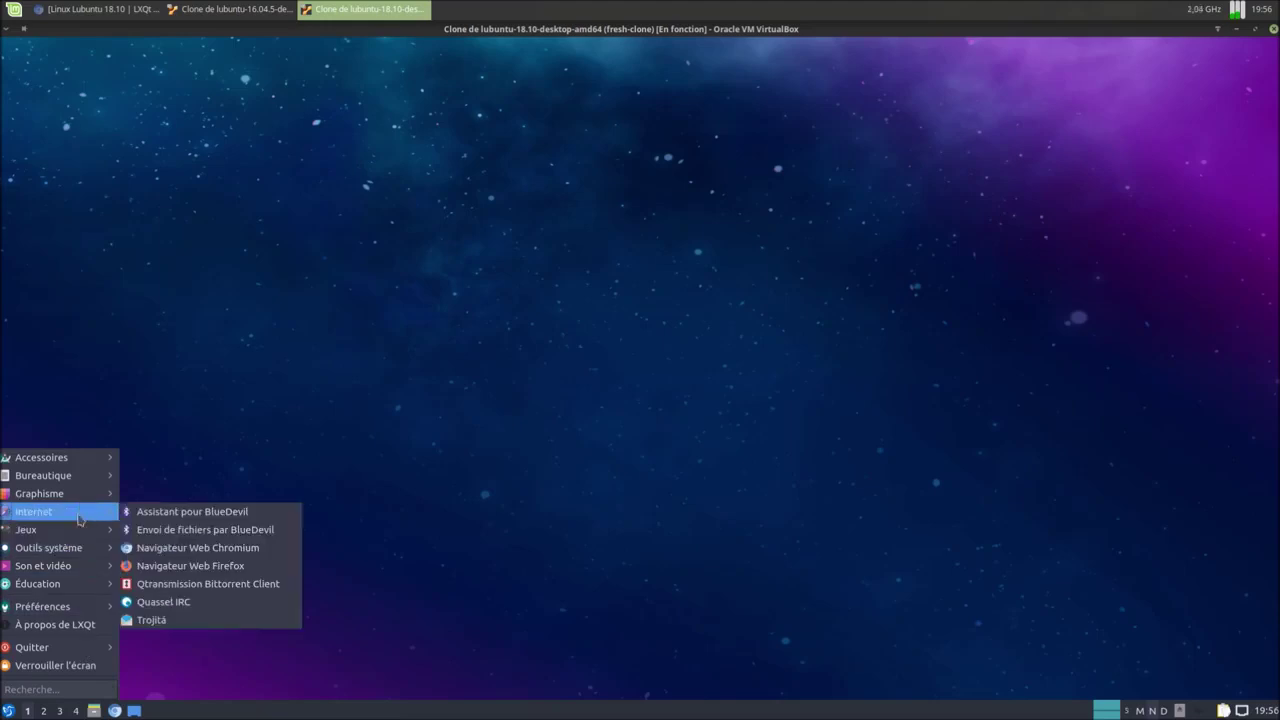
left_click(257, 568)
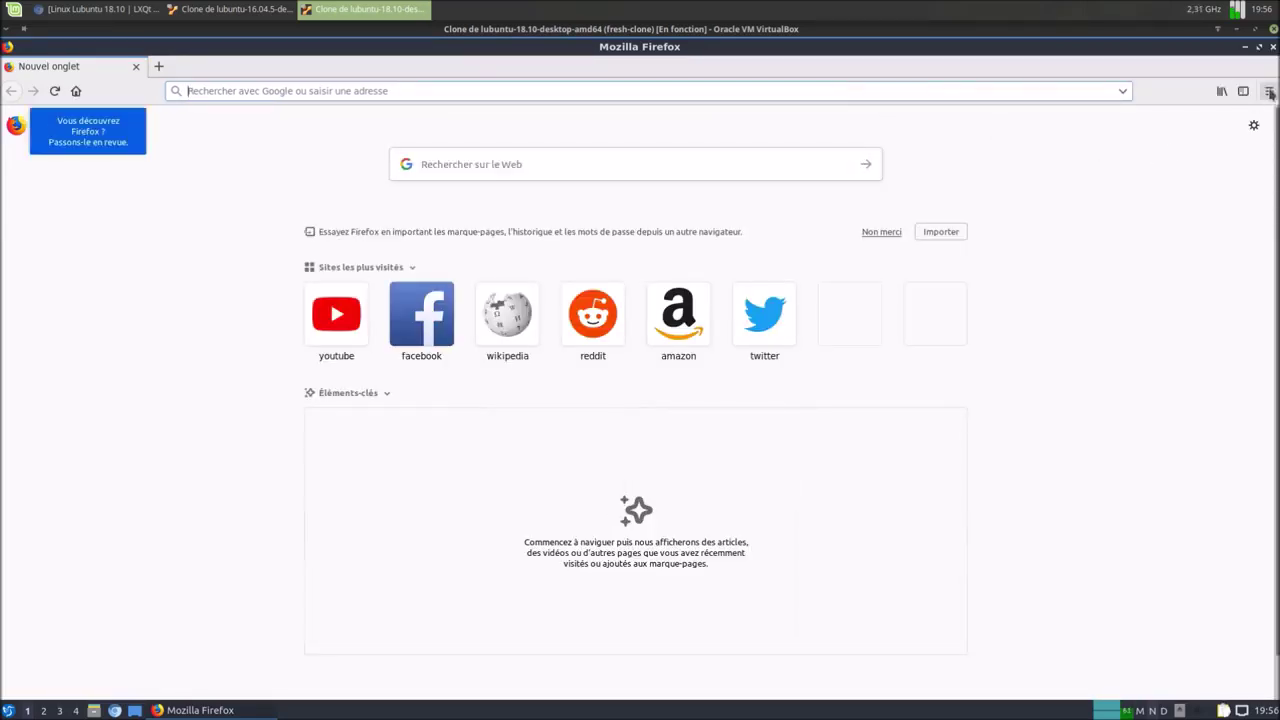
- Open YouTube from Firefox's most visited sites, play the trending video BOWLING BALL Vs. TRAMPOLINE from 165m Dam!, and close Firefox
left_click(1269, 91)
left_click(1269, 91)
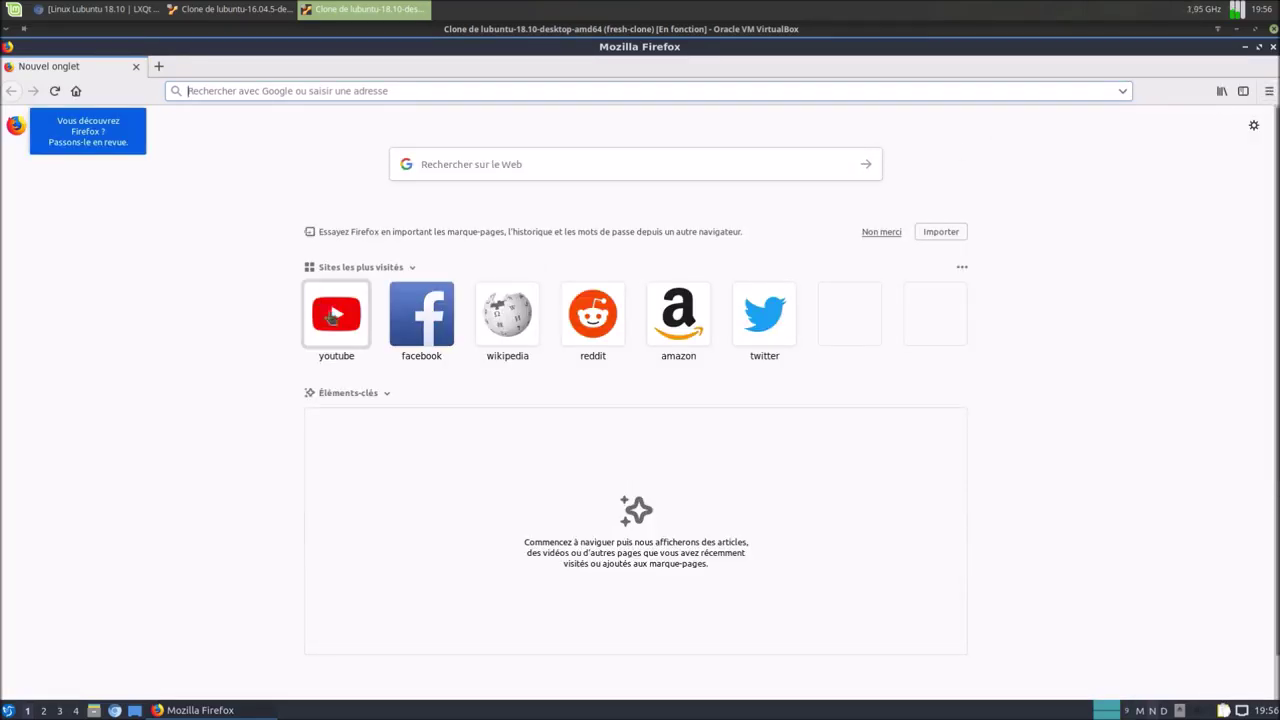
left_click(335, 318)
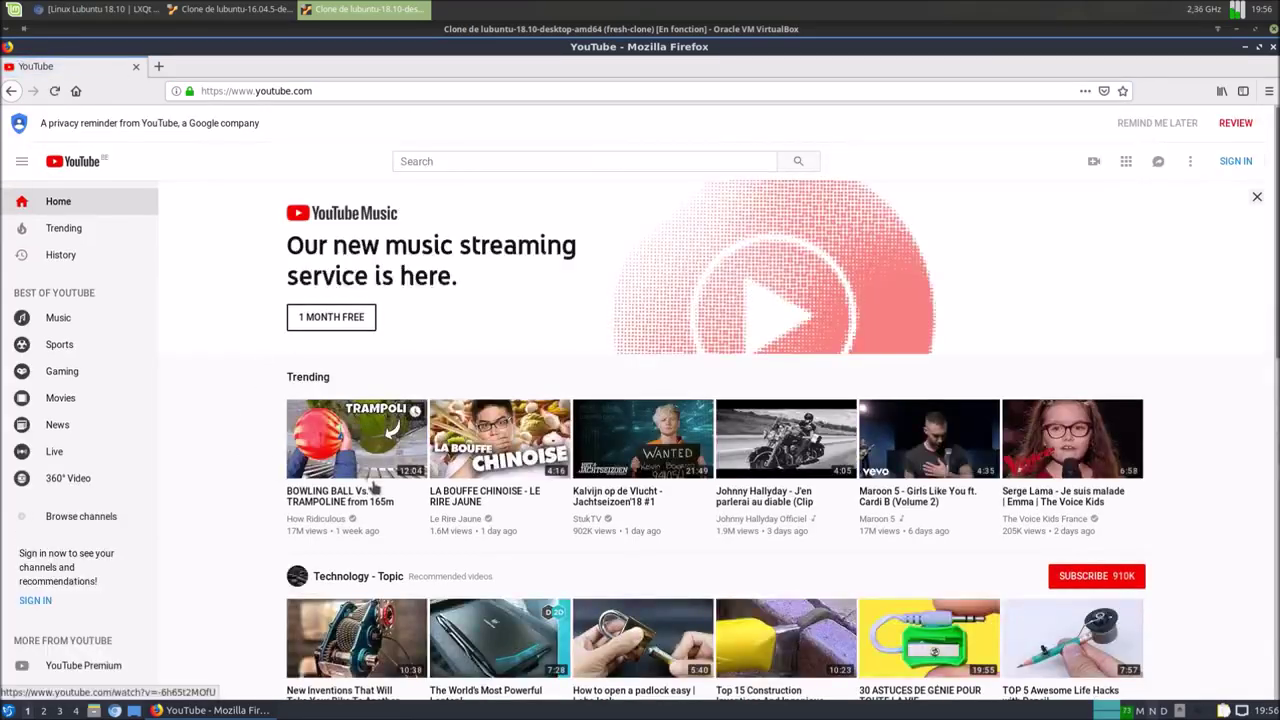
left_click(356, 440)
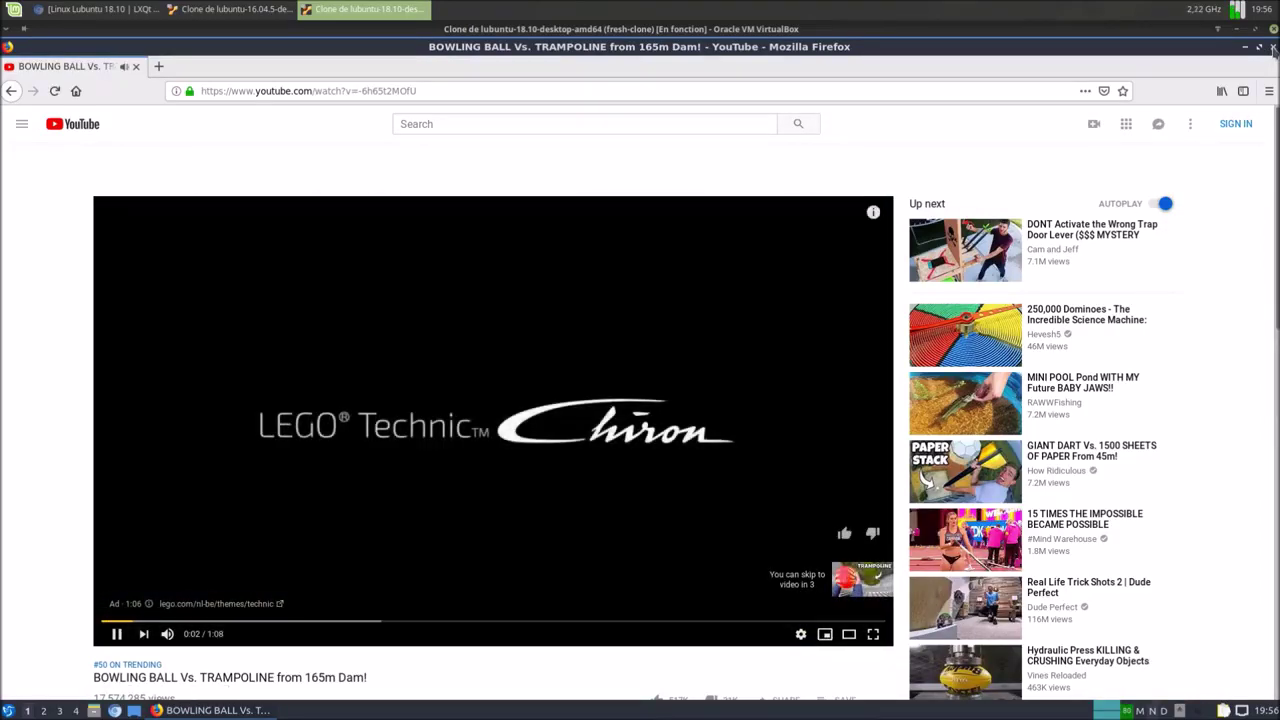
left_click(1273, 47)
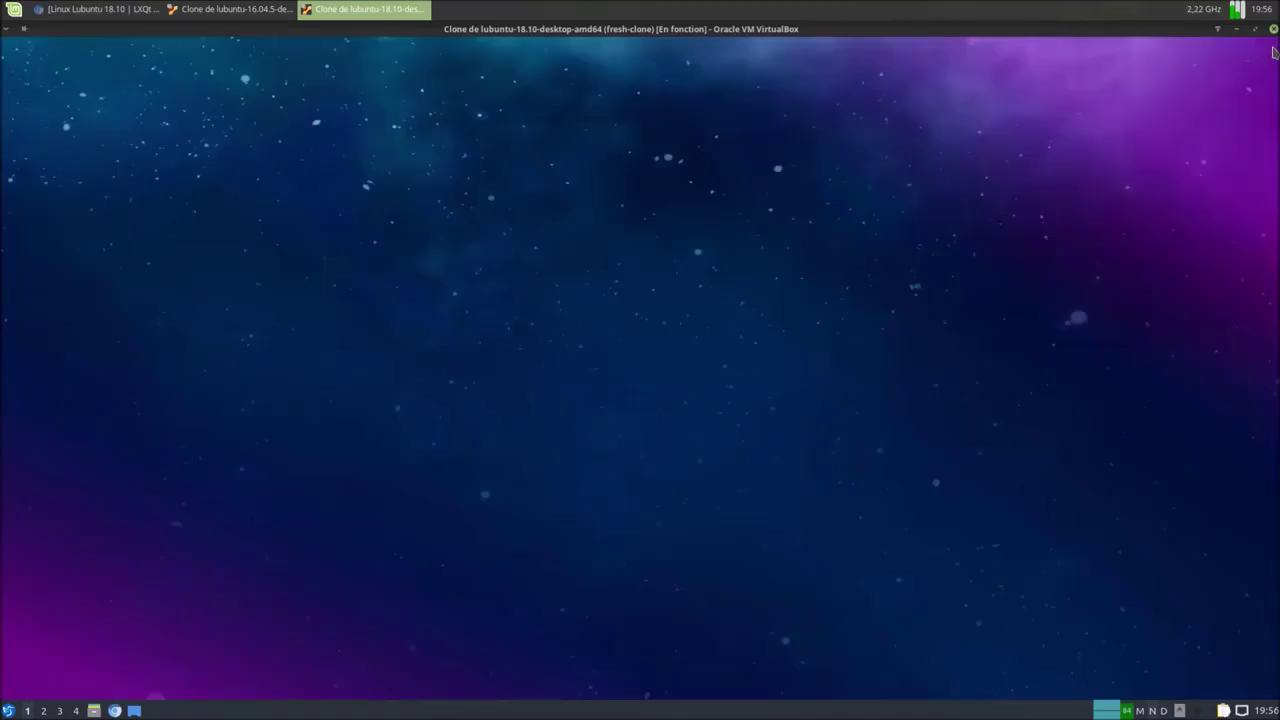
- Search the installed applications for "libre"
left_click(9, 711)
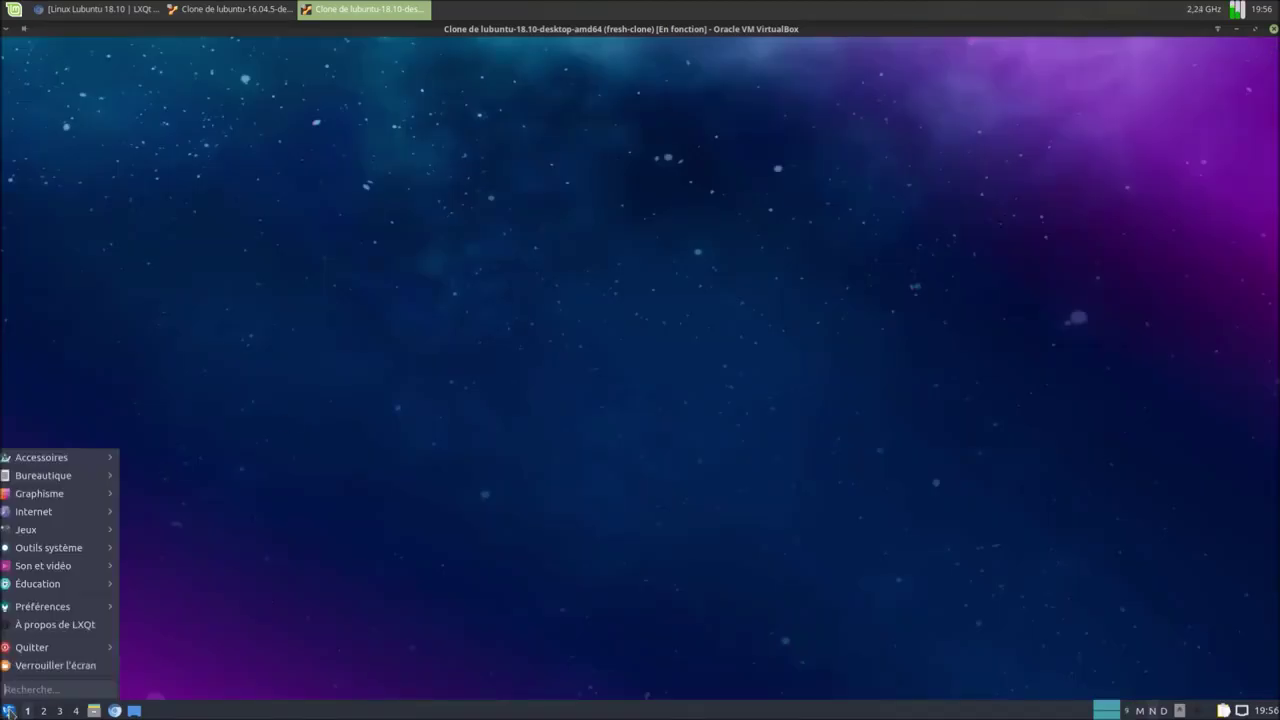
type("libre")
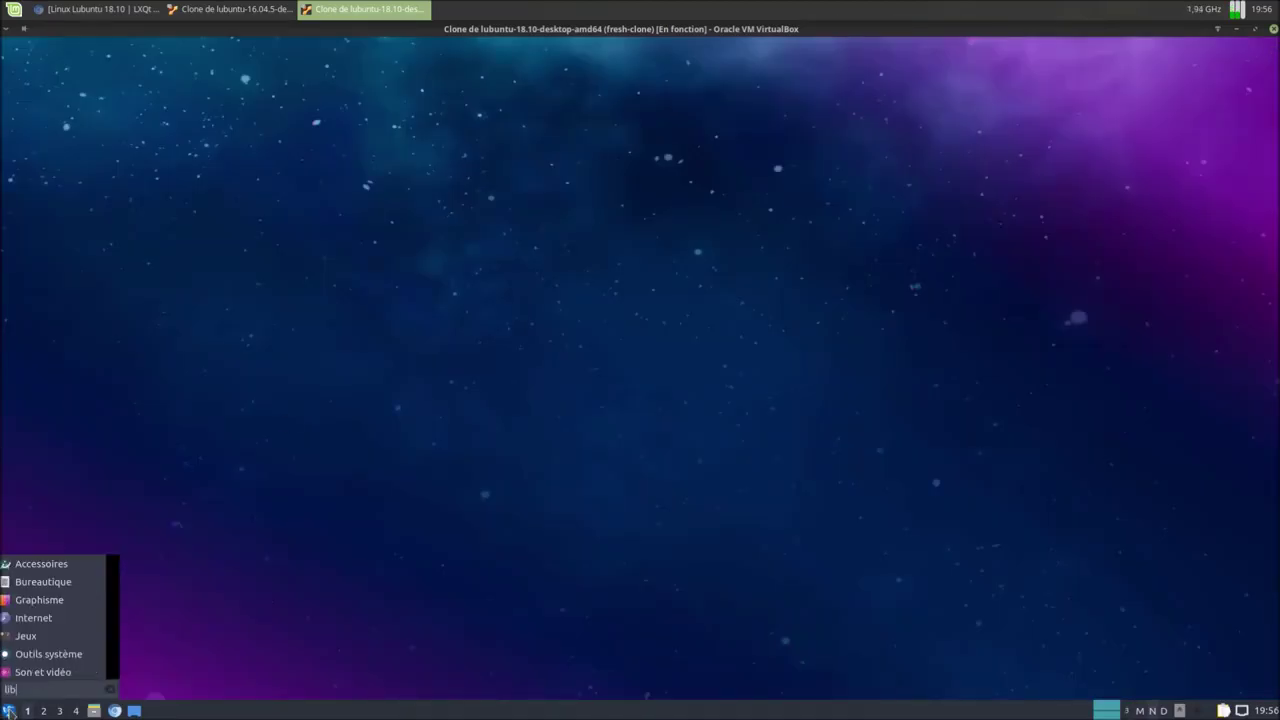